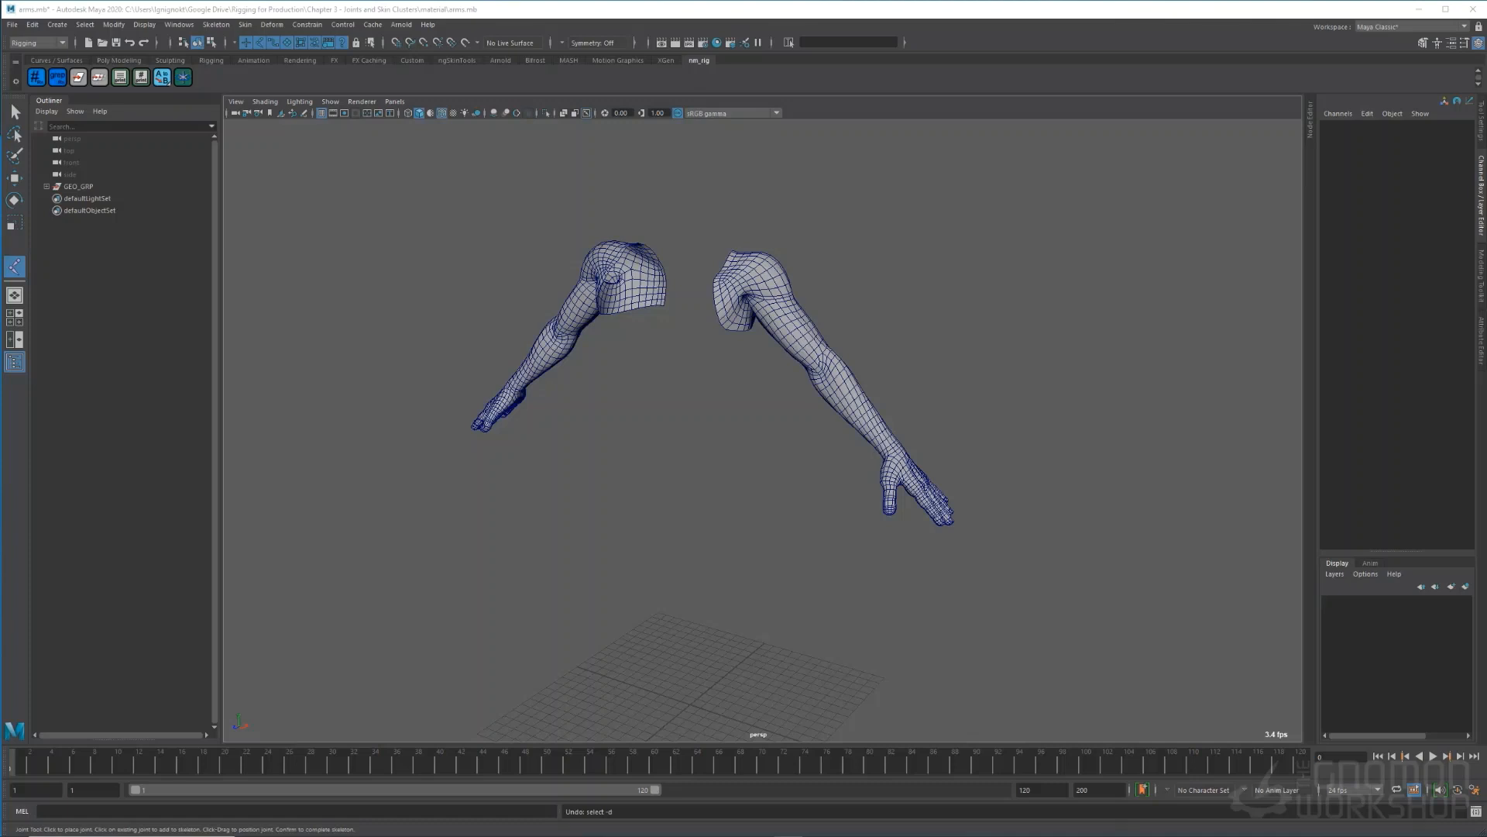
# - Try placing a shoulder, elbow and wrist joint chain over the left arm in the perspective view
pyautogui.click(216, 24)
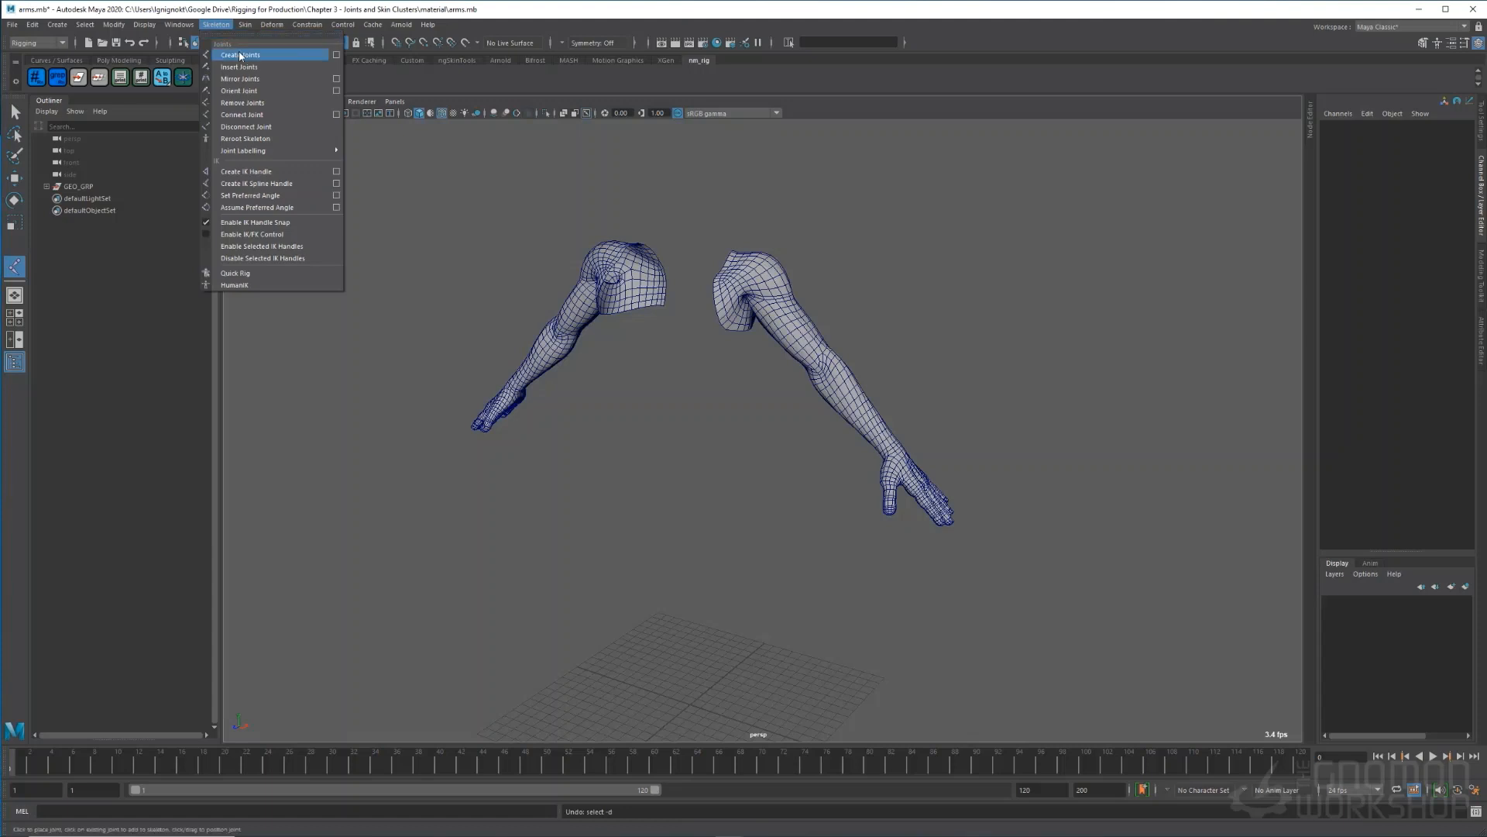
pyautogui.click(240, 55)
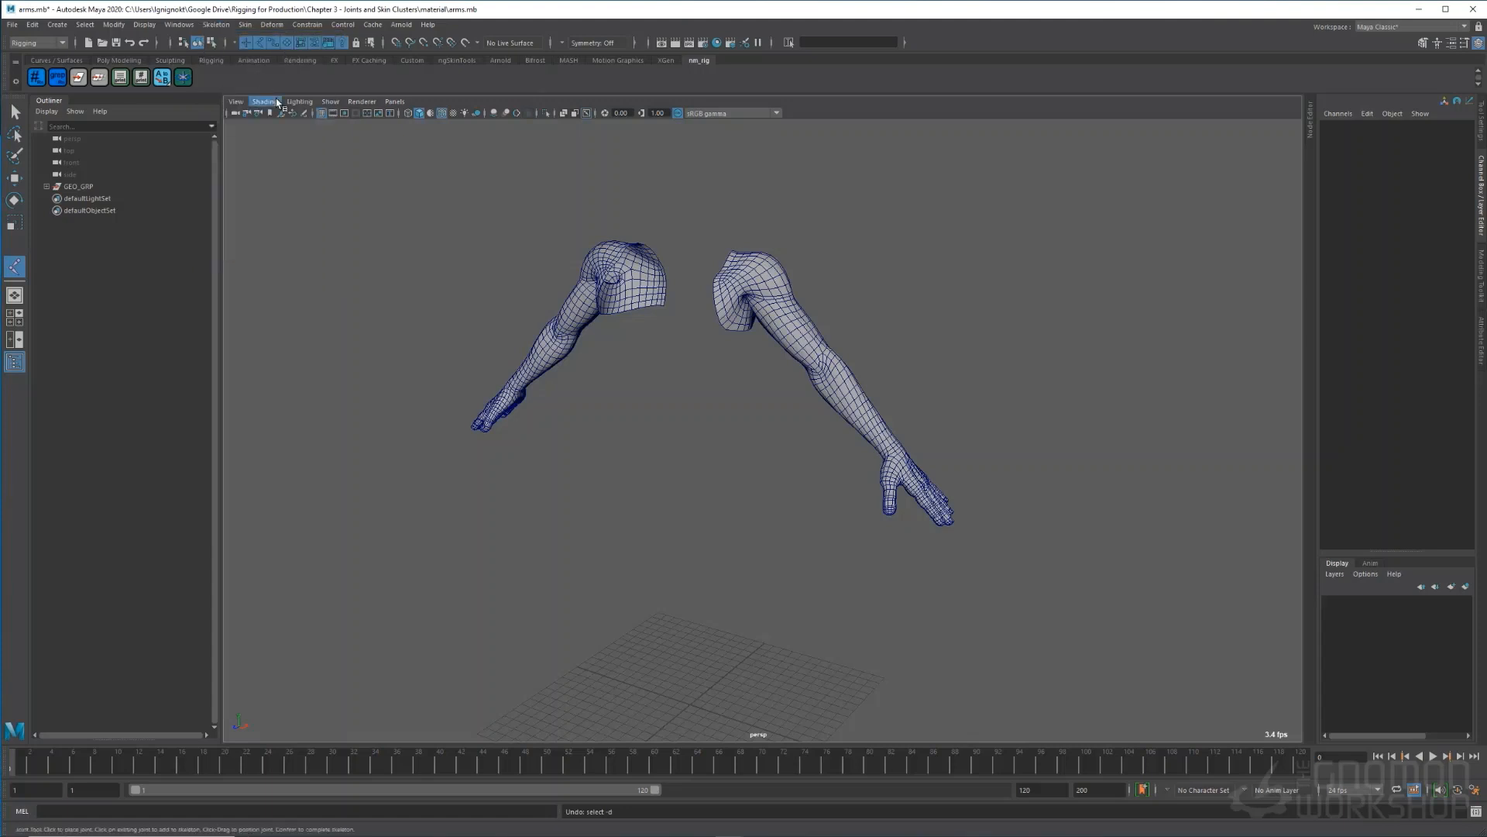
pyautogui.click(755, 281)
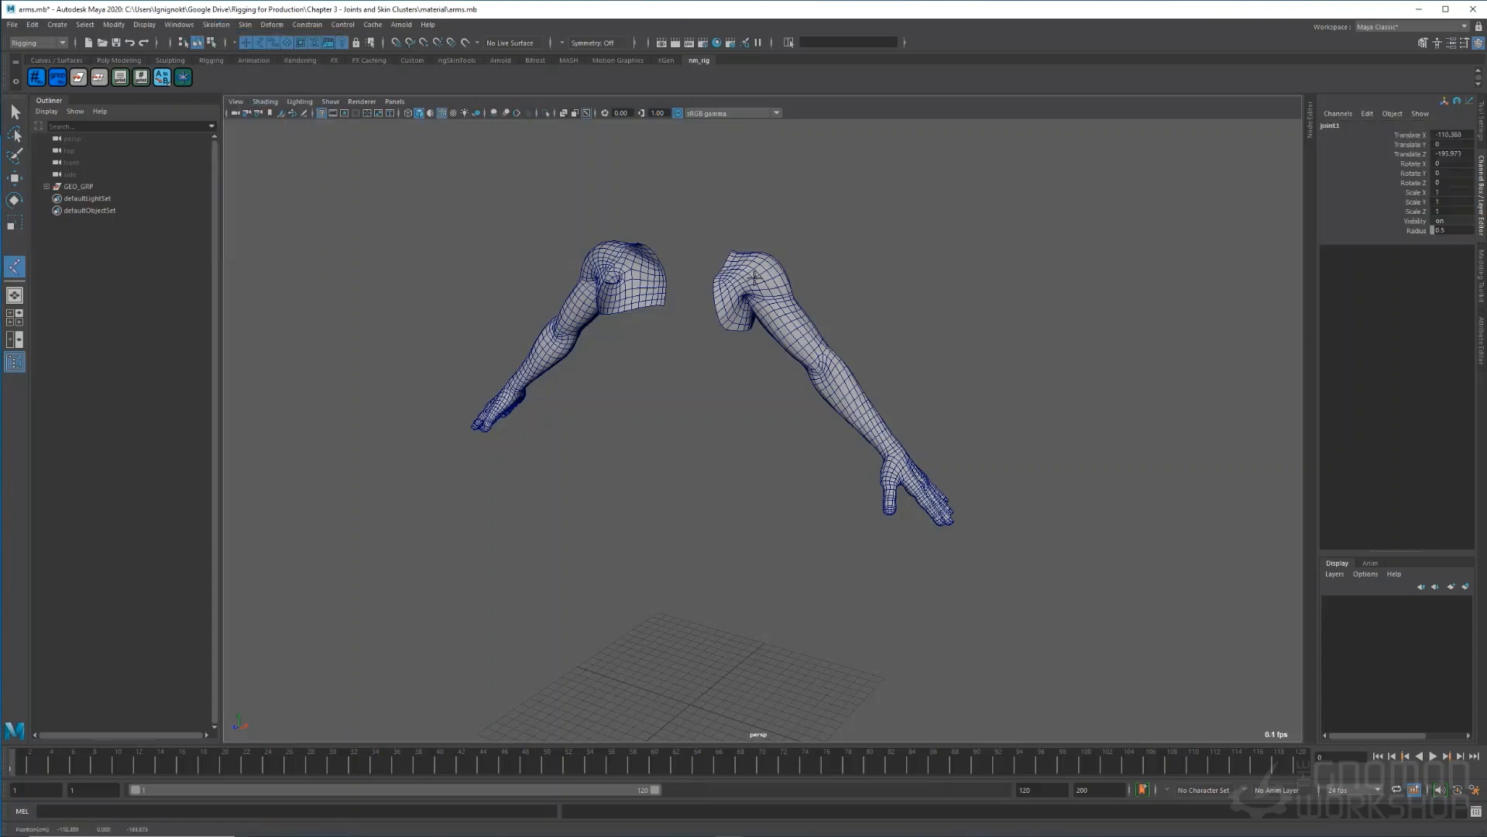
pyautogui.click(825, 370)
pyautogui.click(890, 456)
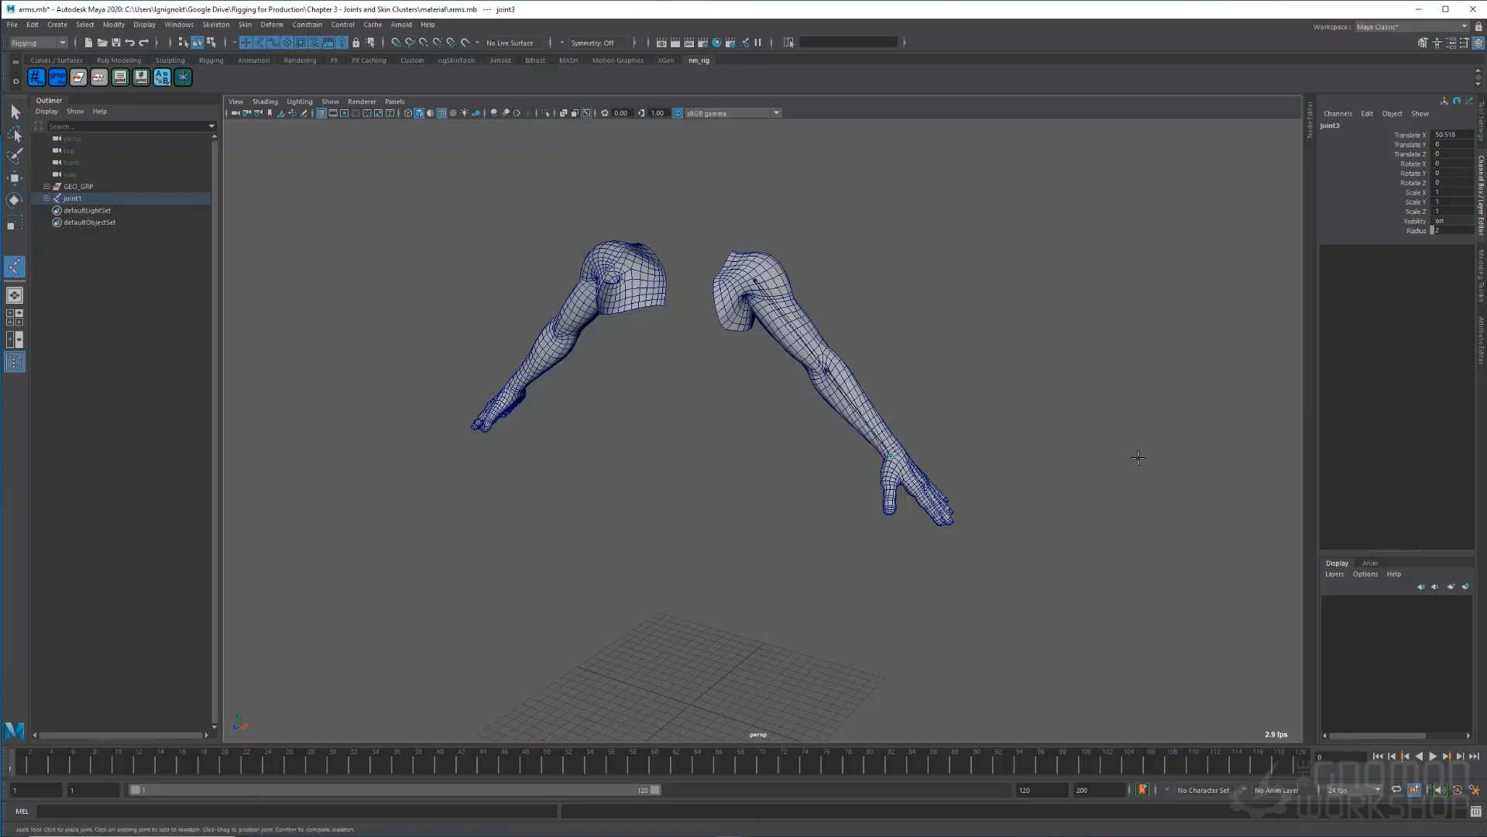
pyautogui.keyDown('alt'); pyautogui.moveTo(1136, 457); pyautogui.dragTo(1098, 457); pyautogui.keyUp('alt')
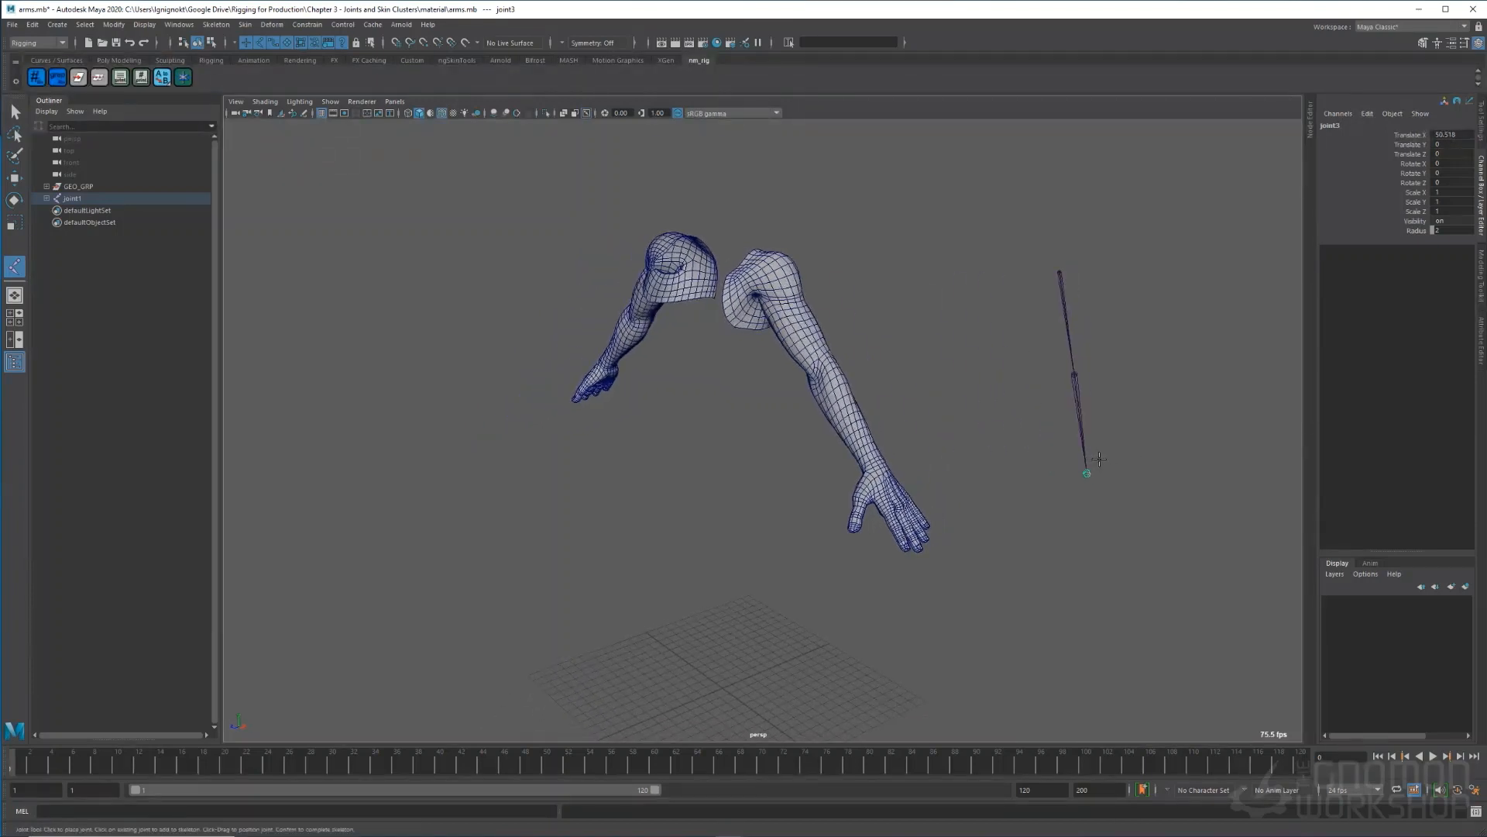
pyautogui.hotkey('ctrl', 'z')
pyautogui.hotkey('ctrl', 'z')
pyautogui.hotkey('ctrl', 'z')
pyautogui.hotkey('ctrl', 'z')
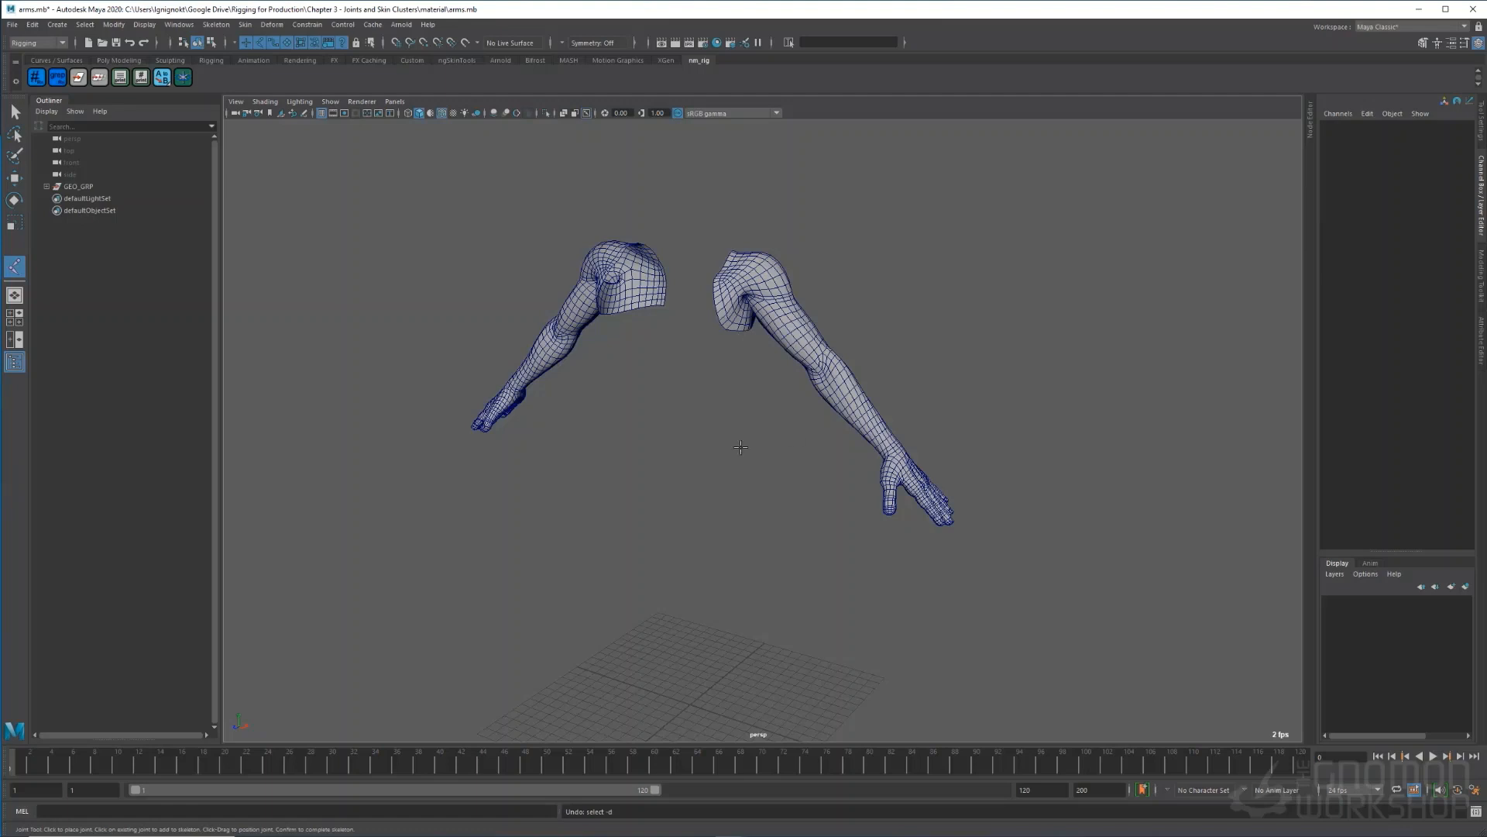
# - Turn on snapping to projected center and create a shoulder, elbow and wrist joint chain inside the left arm in the front view
pyautogui.click(439, 44)
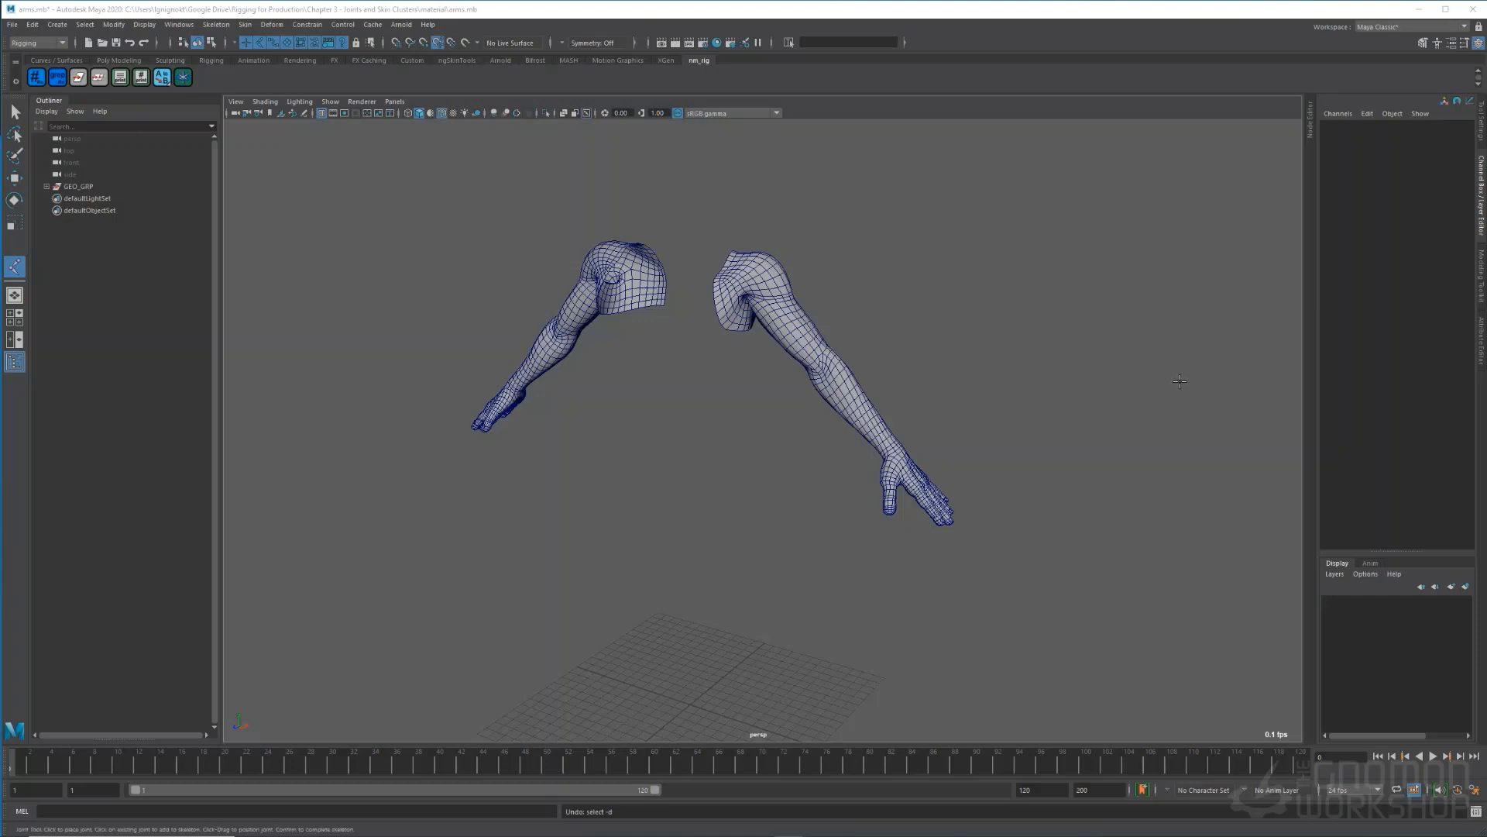
pyautogui.press('space')
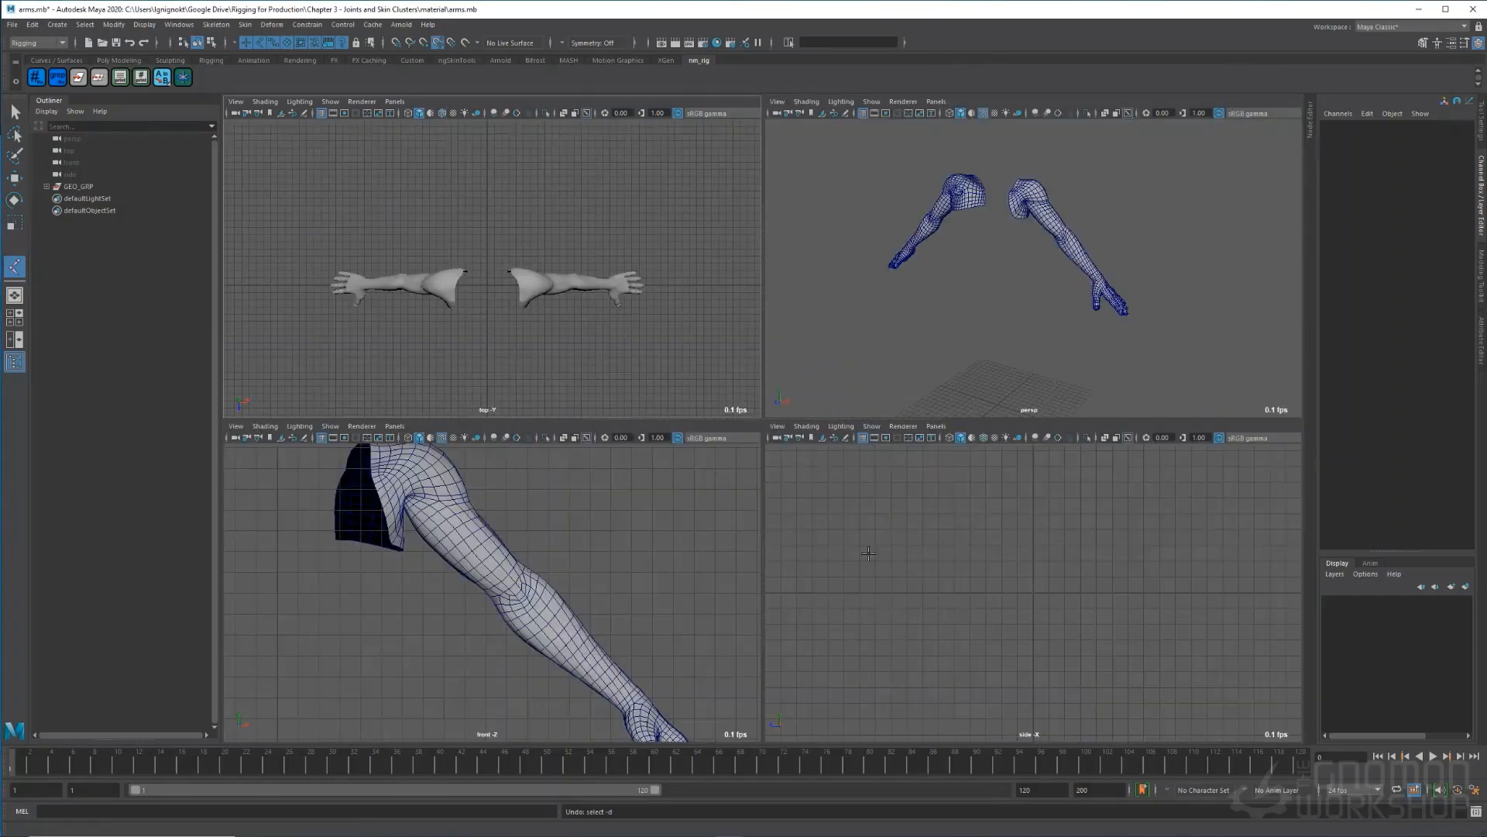
pyautogui.press('space')
pyautogui.keyDown('alt'); pyautogui.moveTo(1172, 491); pyautogui.dragTo(805, 430, button='right'); pyautogui.keyUp('alt')
pyautogui.keyDown('alt'); pyautogui.moveTo(1044, 462); pyautogui.dragTo(1046, 445, button='middle'); pyautogui.keyUp('alt')
pyautogui.keyDown('alt'); pyautogui.moveTo(1046, 445); pyautogui.dragTo(1047, 445, button='middle'); pyautogui.keyUp('alt')
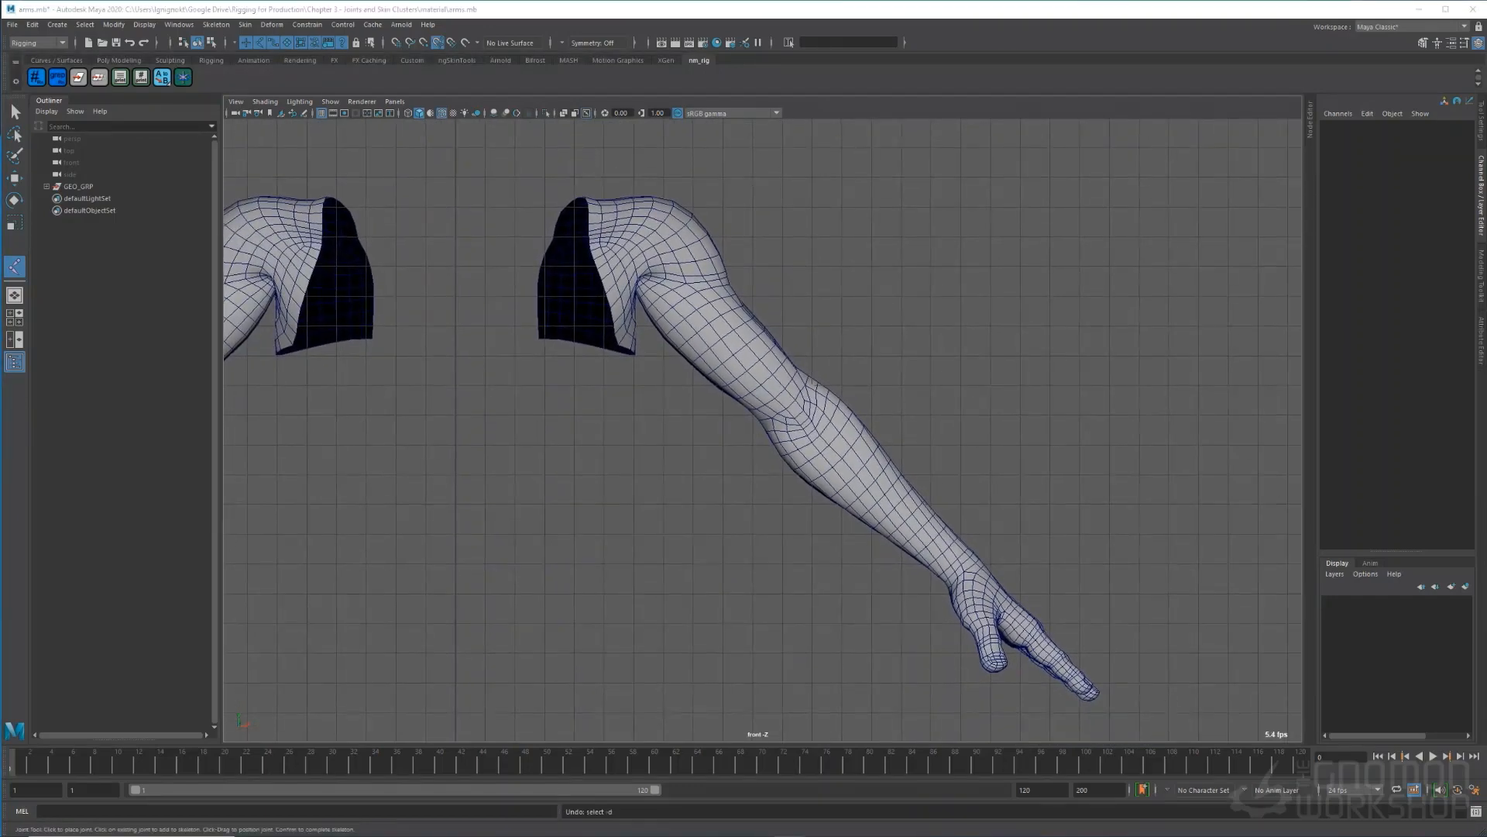
pyautogui.click(631, 232)
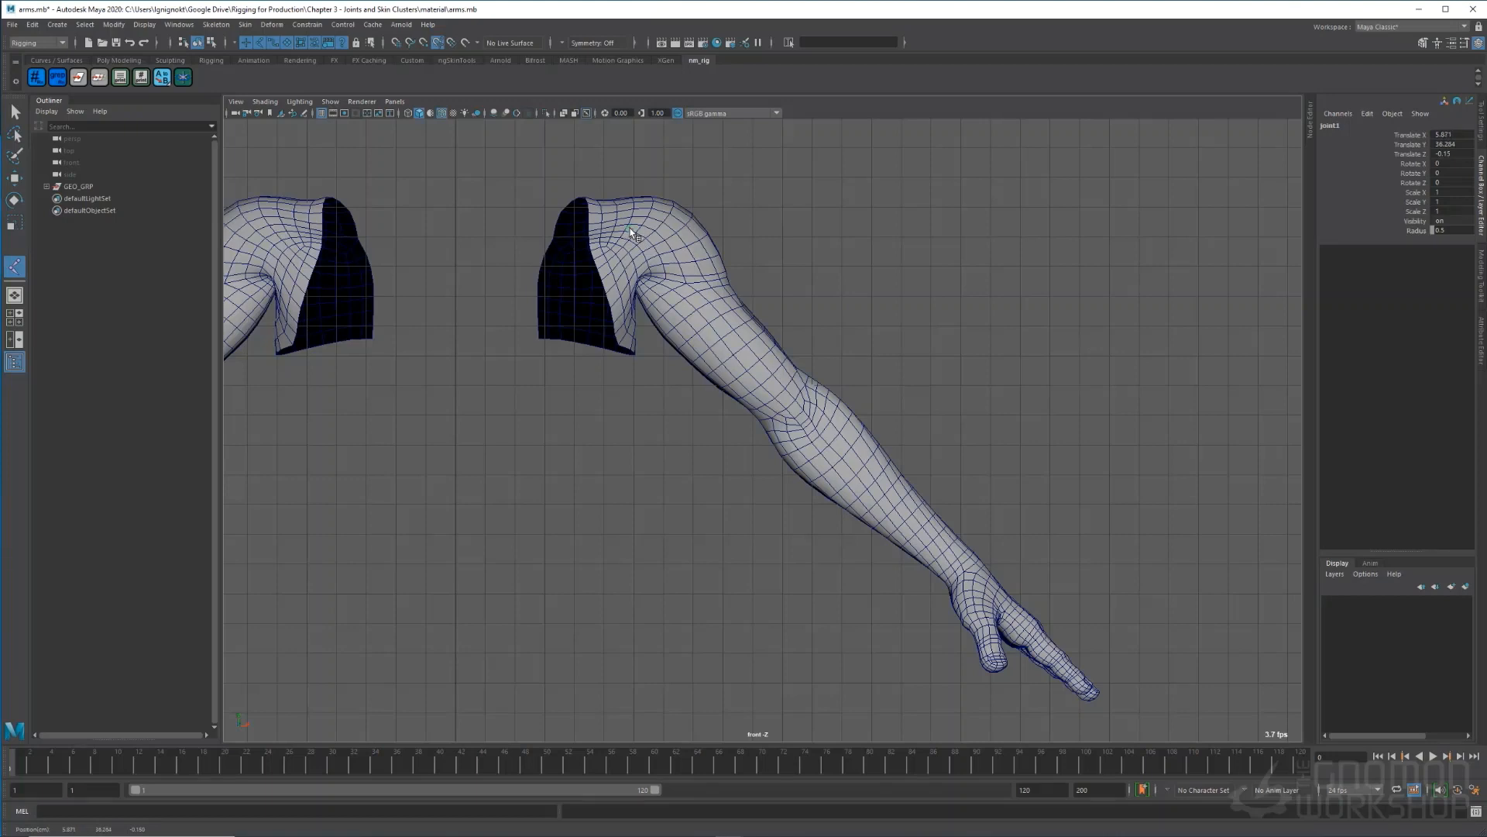
pyautogui.click(810, 425)
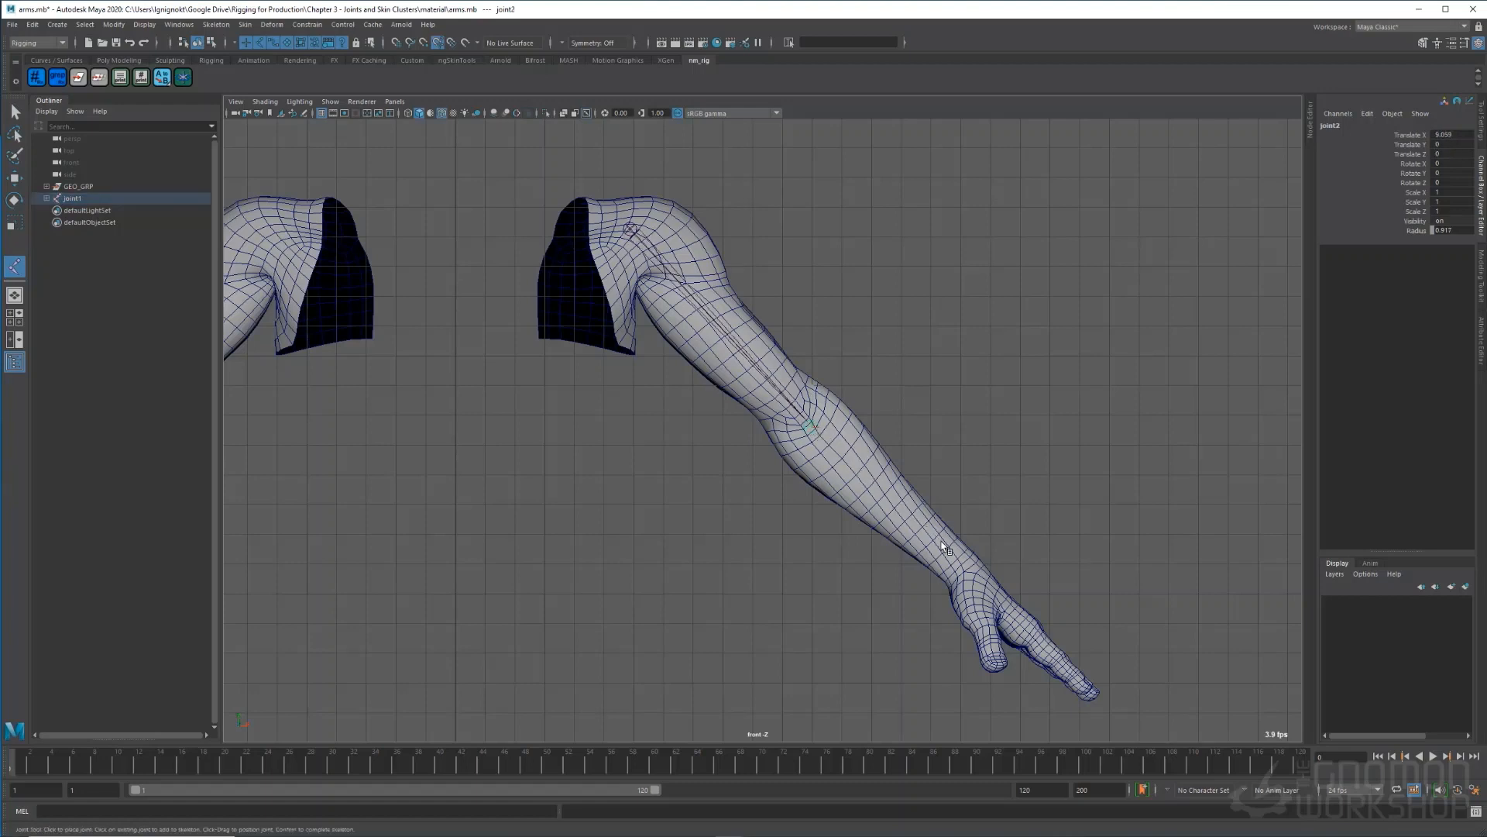
pyautogui.click(962, 572)
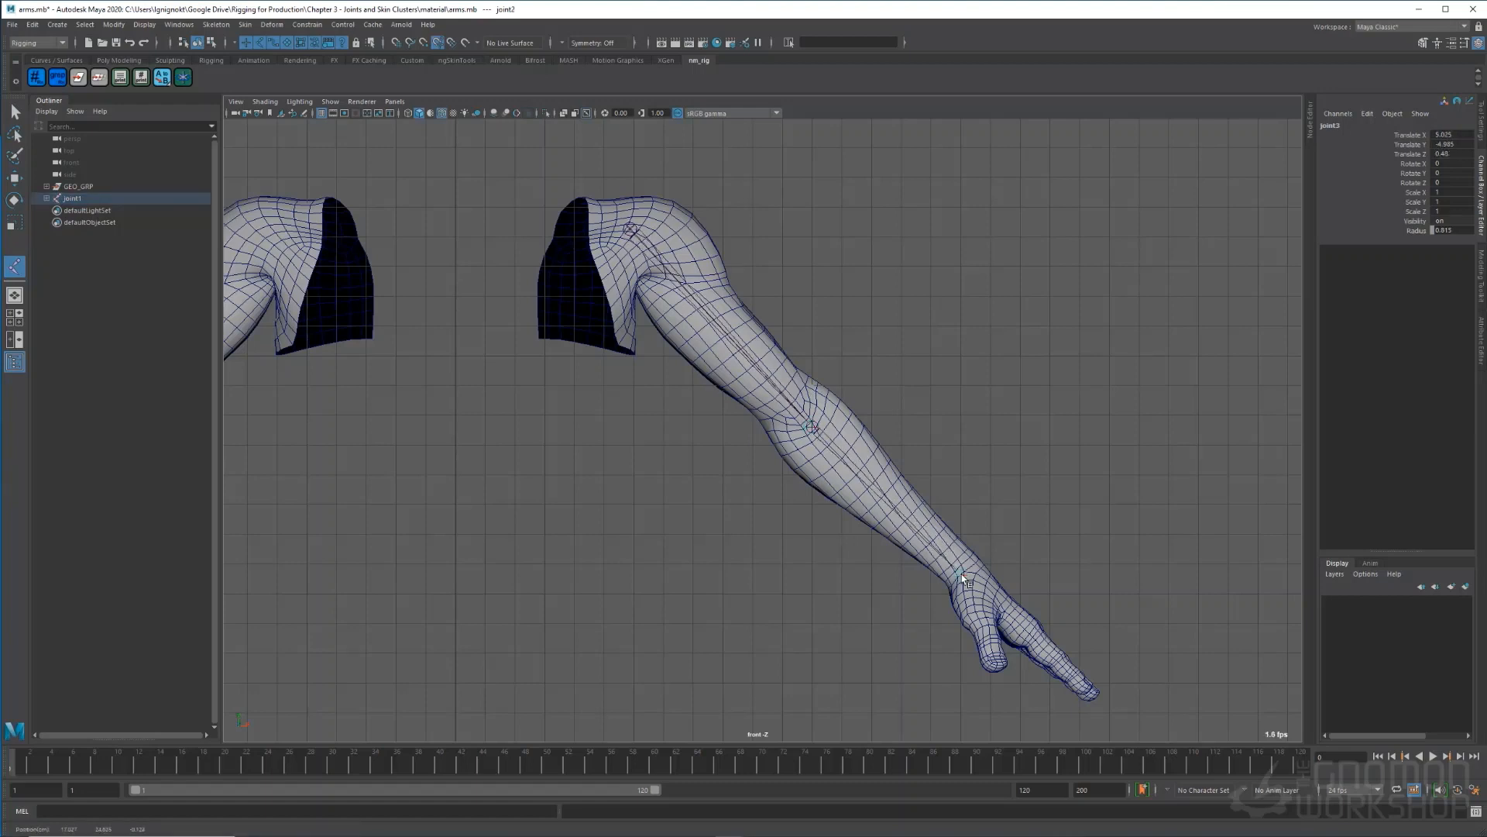
pyautogui.press('Return')
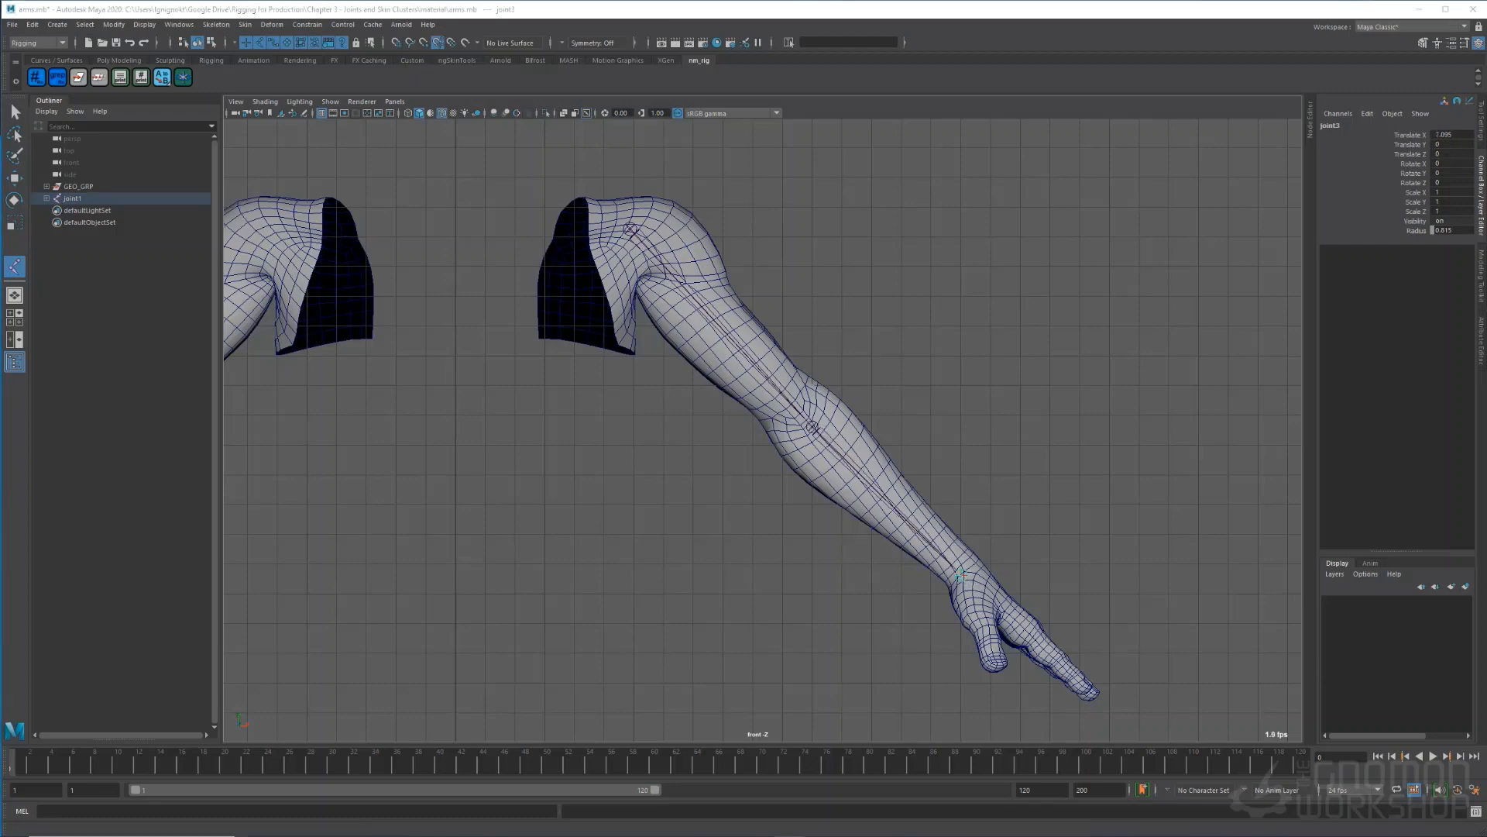
# - In the perspective view, reposition the shoulder joint alone by editing its pivot, so the elbow and wrist joints stay in place
pyautogui.press('space')
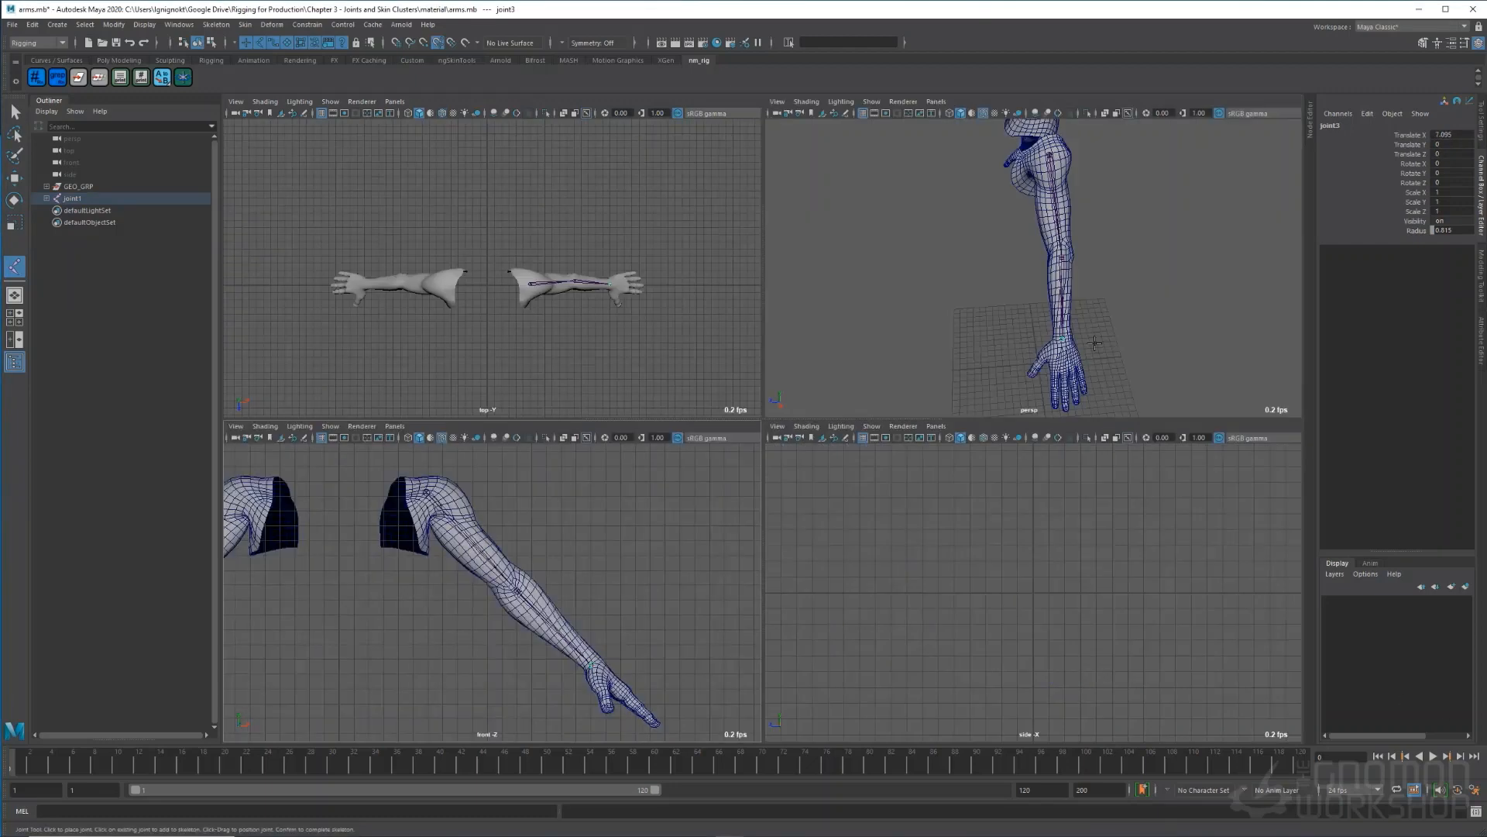
pyautogui.press('space')
pyautogui.press('w')
pyautogui.click(804, 202)
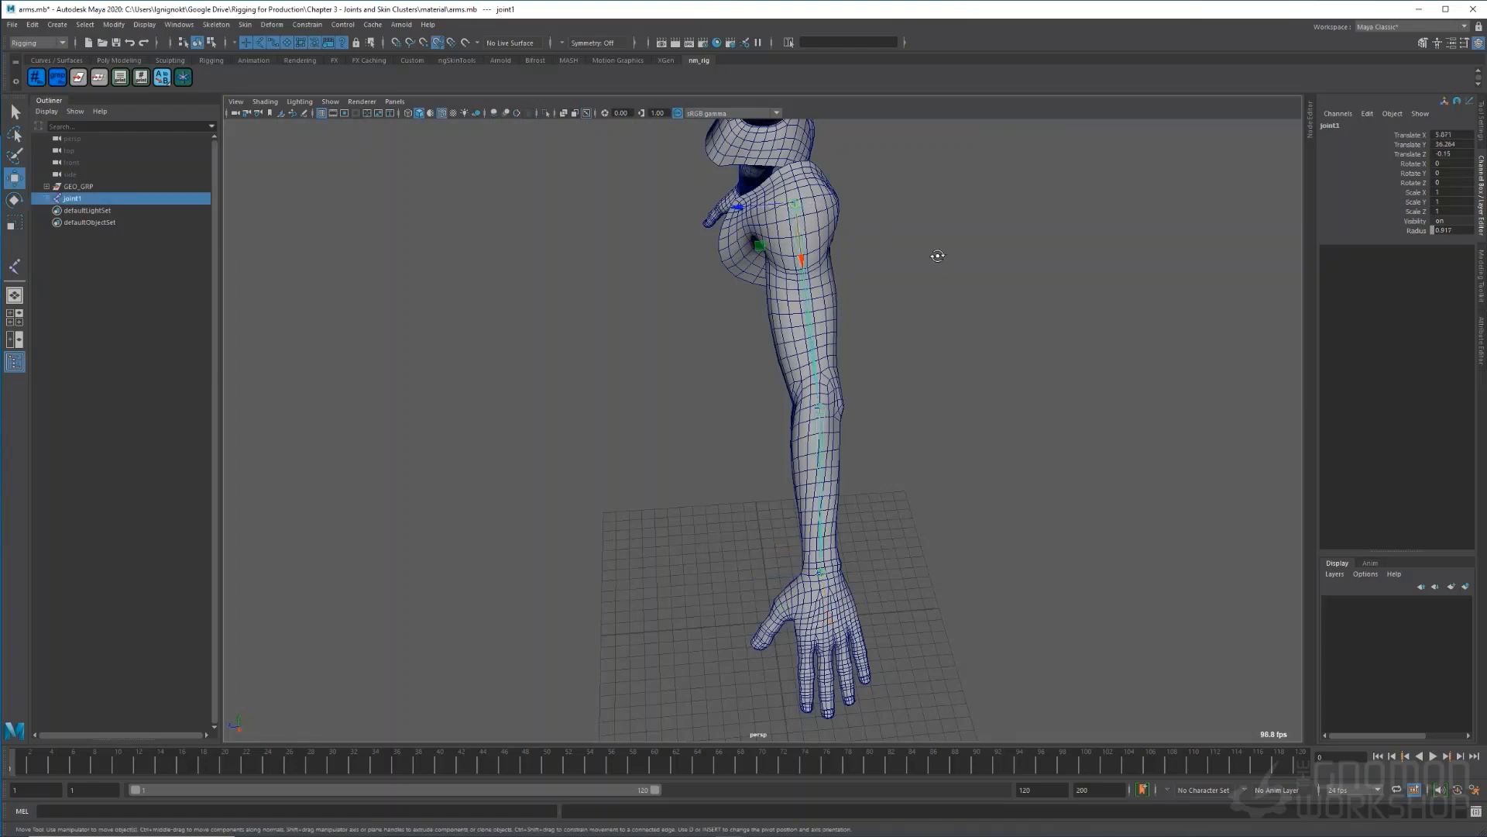
pyautogui.keyDown('alt'); pyautogui.moveTo(937, 255); pyautogui.dragTo(969, 369); pyautogui.keyUp('alt')
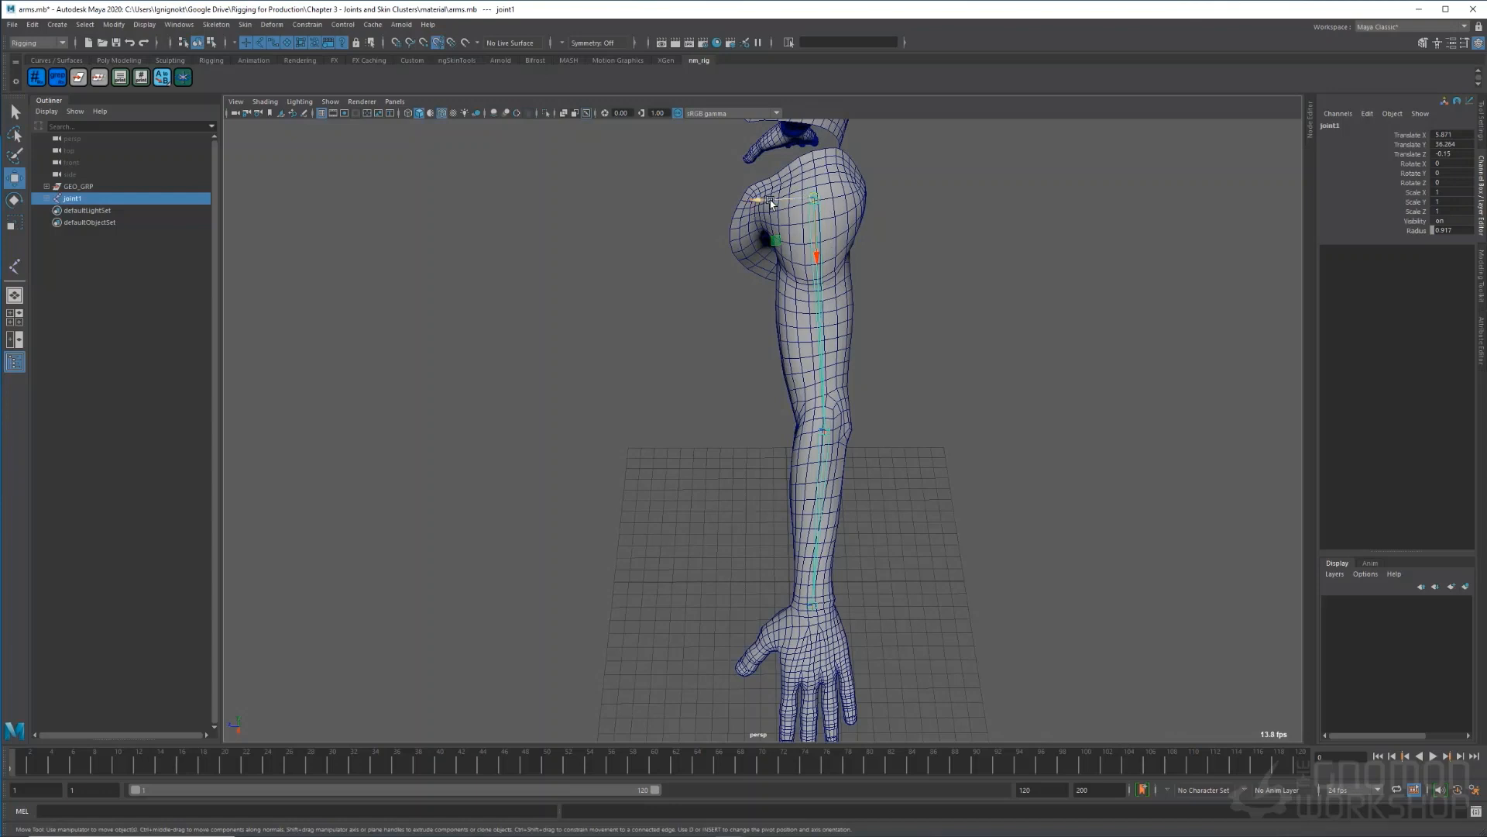
pyautogui.moveTo(770, 203); pyautogui.dragTo(626, 206)
pyautogui.hotkey('ctrl', 'z')
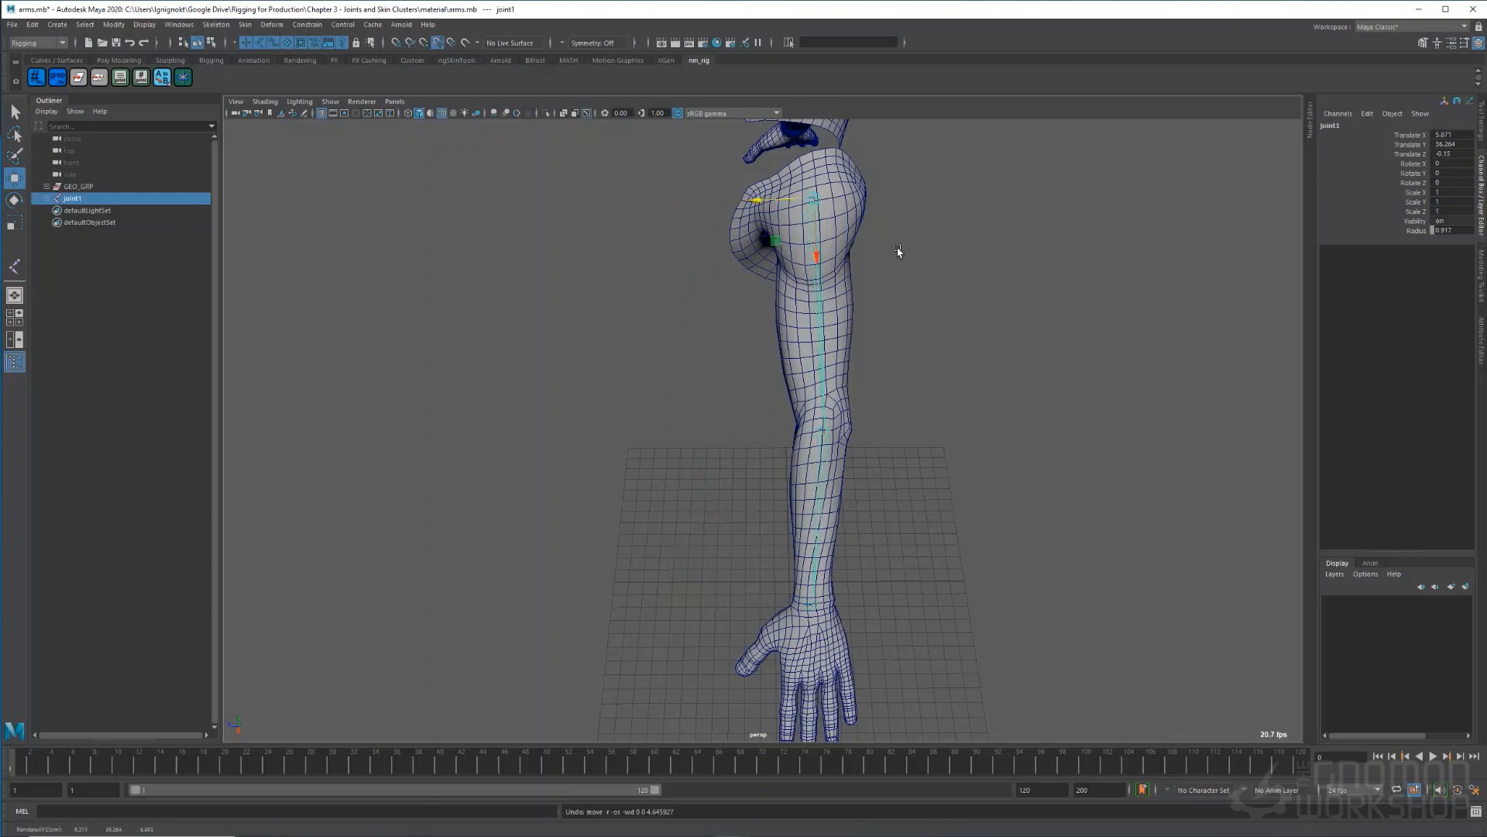
pyautogui.press('d')
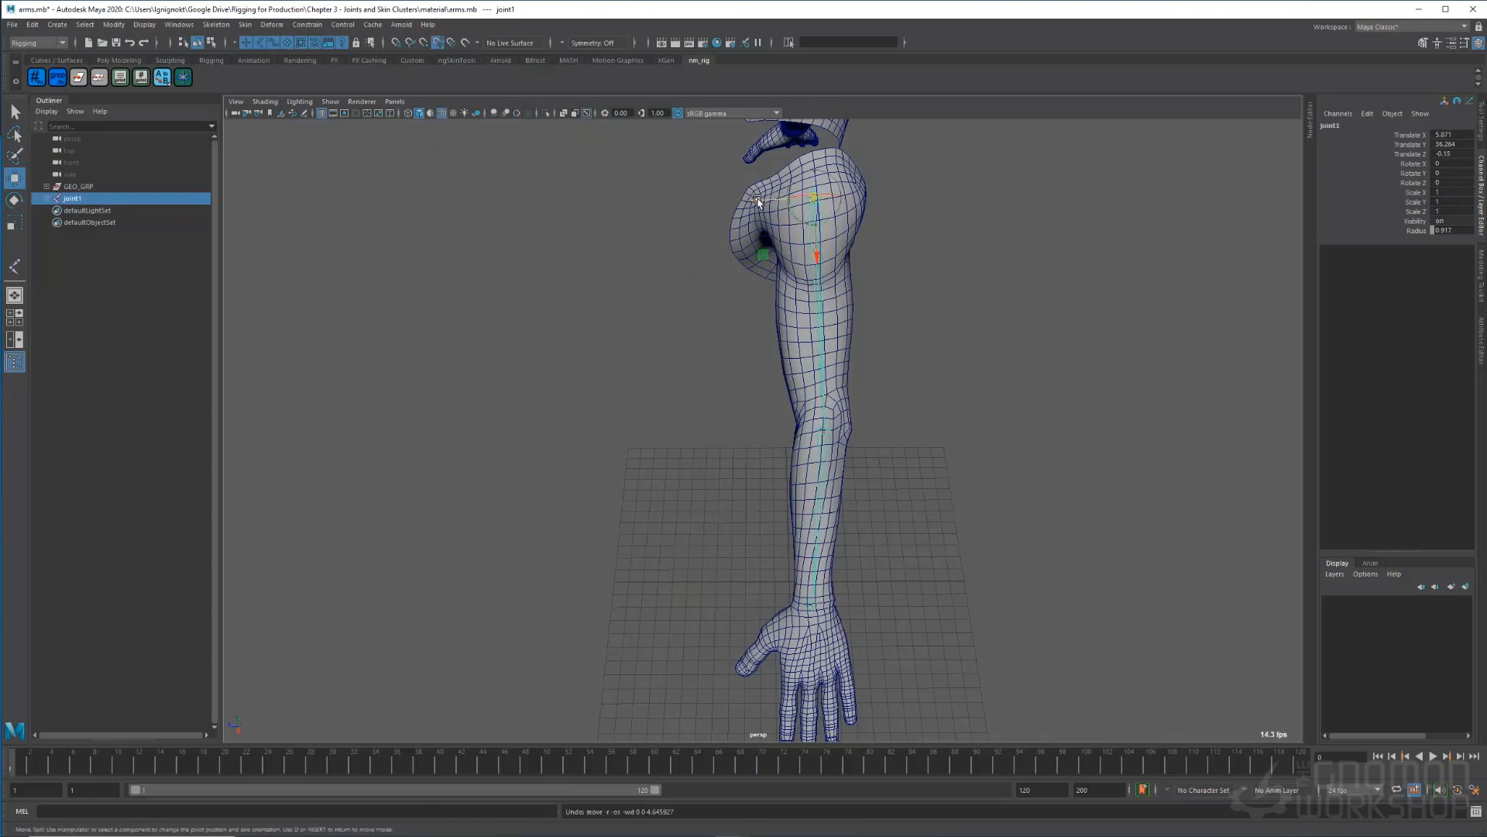
pyautogui.moveTo(758, 202); pyautogui.dragTo(781, 183)
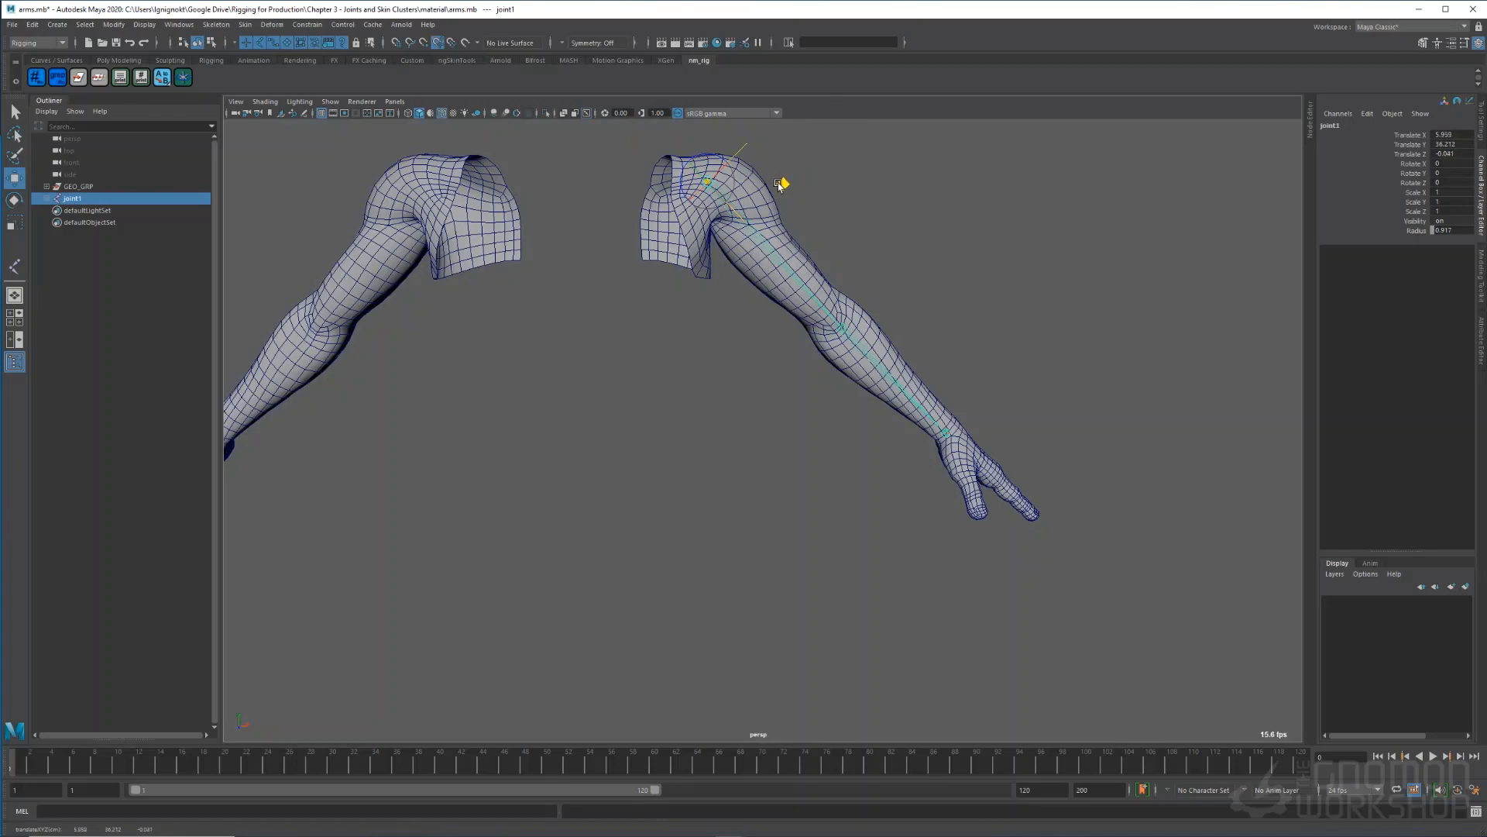
# - Adjust the elbow joint's position slightly along the arm without moving the wrist joint
pyautogui.click(864, 351)
pyautogui.keyDown('alt'); pyautogui.moveTo(864, 350); pyautogui.dragTo(740, 425); pyautogui.keyUp('alt')
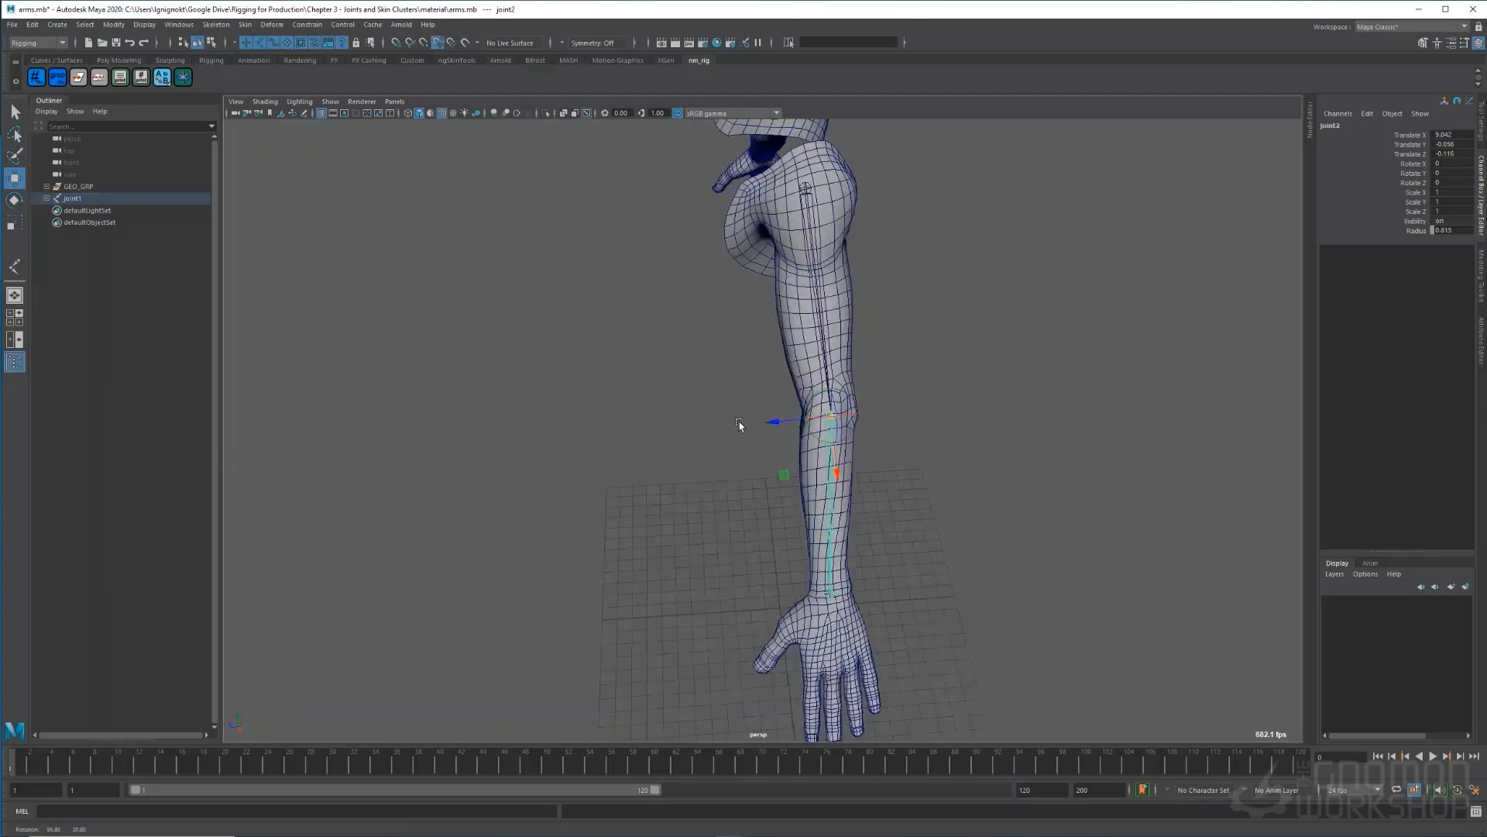
pyautogui.keyDown('alt'); pyautogui.moveTo(741, 426); pyautogui.dragTo(864, 486, button='right'); pyautogui.keyUp('alt')
pyautogui.moveTo(852, 478); pyautogui.dragTo(850, 474)
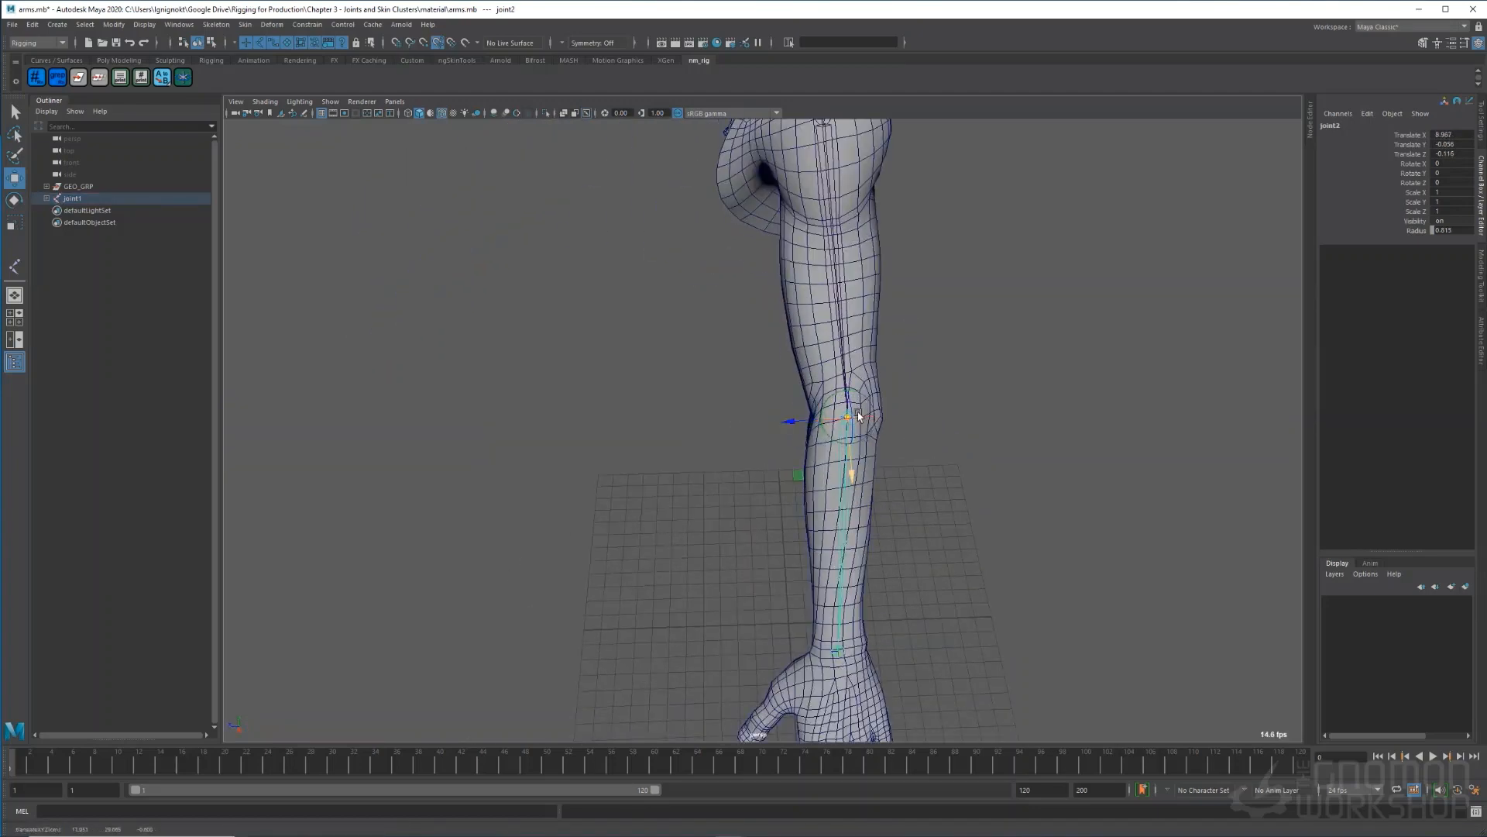
# - Try pulling the shoulder joint forward out of the arm mesh while its child joints stay in place
pyautogui.keyDown('alt'); pyautogui.moveTo(1023, 294); pyautogui.dragTo(953, 293, button='right'); pyautogui.keyUp('alt')
pyautogui.moveTo(869, 193); pyautogui.dragTo(671, 217)
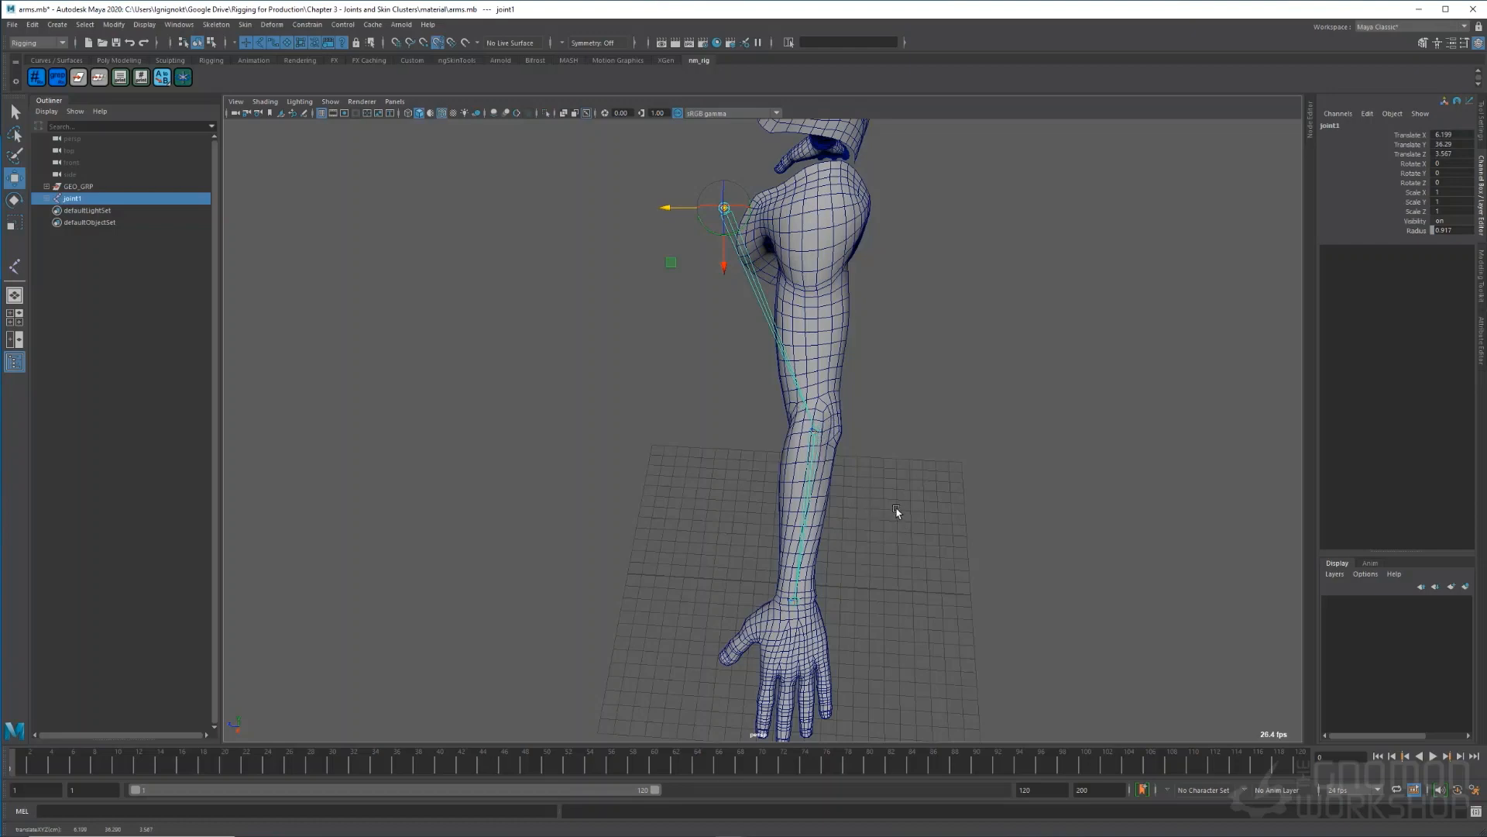
pyautogui.hotkey('ctrl', 'z')
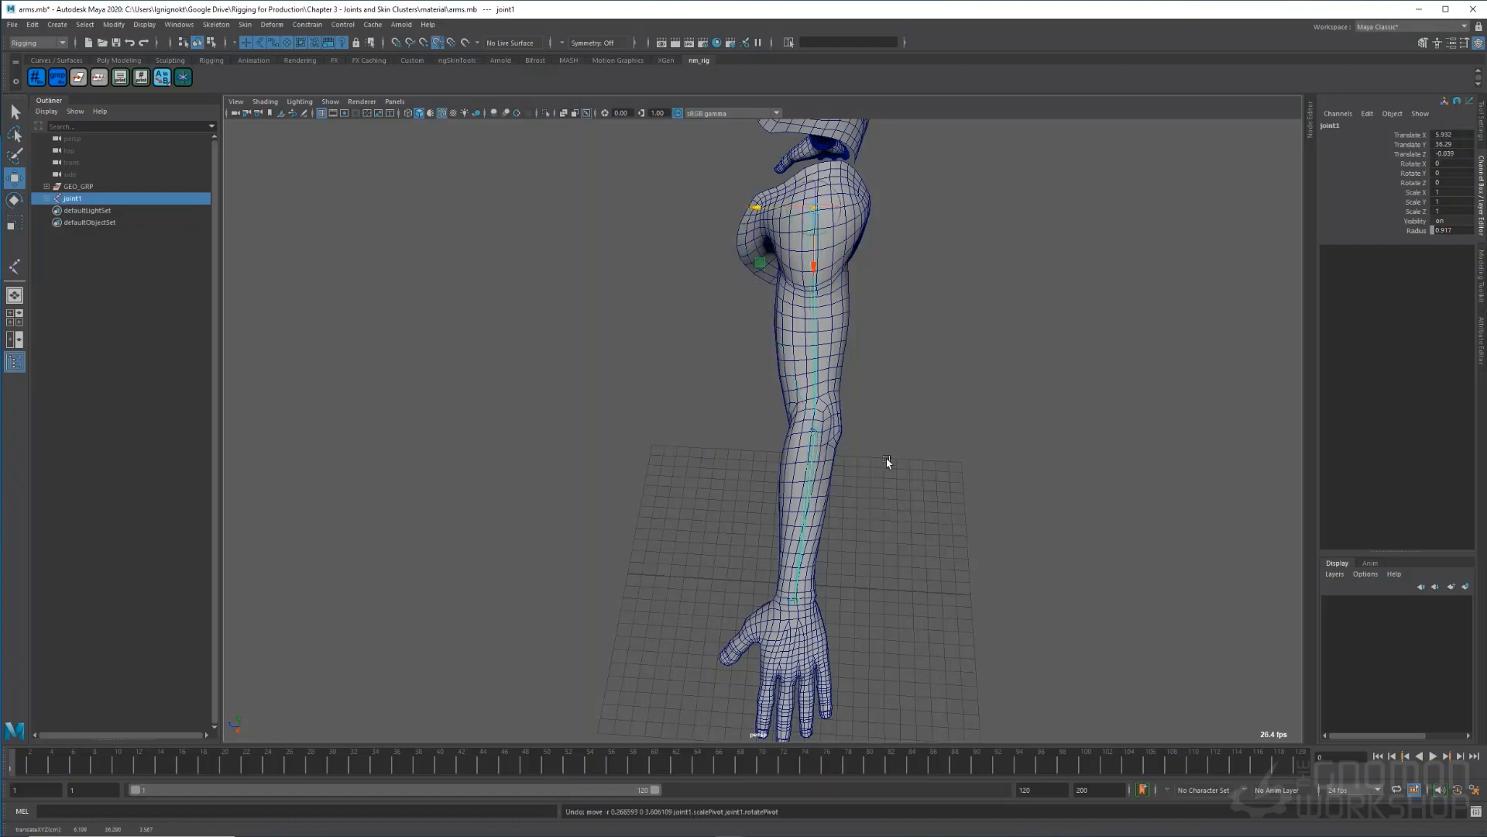
# - Select the wrist joint and inspect its placement inside the arm from several angles
pyautogui.keyDown('alt'); pyautogui.moveTo(842, 615); pyautogui.dragTo(890, 608); pyautogui.keyUp('alt')
pyautogui.click(819, 595)
pyautogui.scroll(-3, 891, 608)
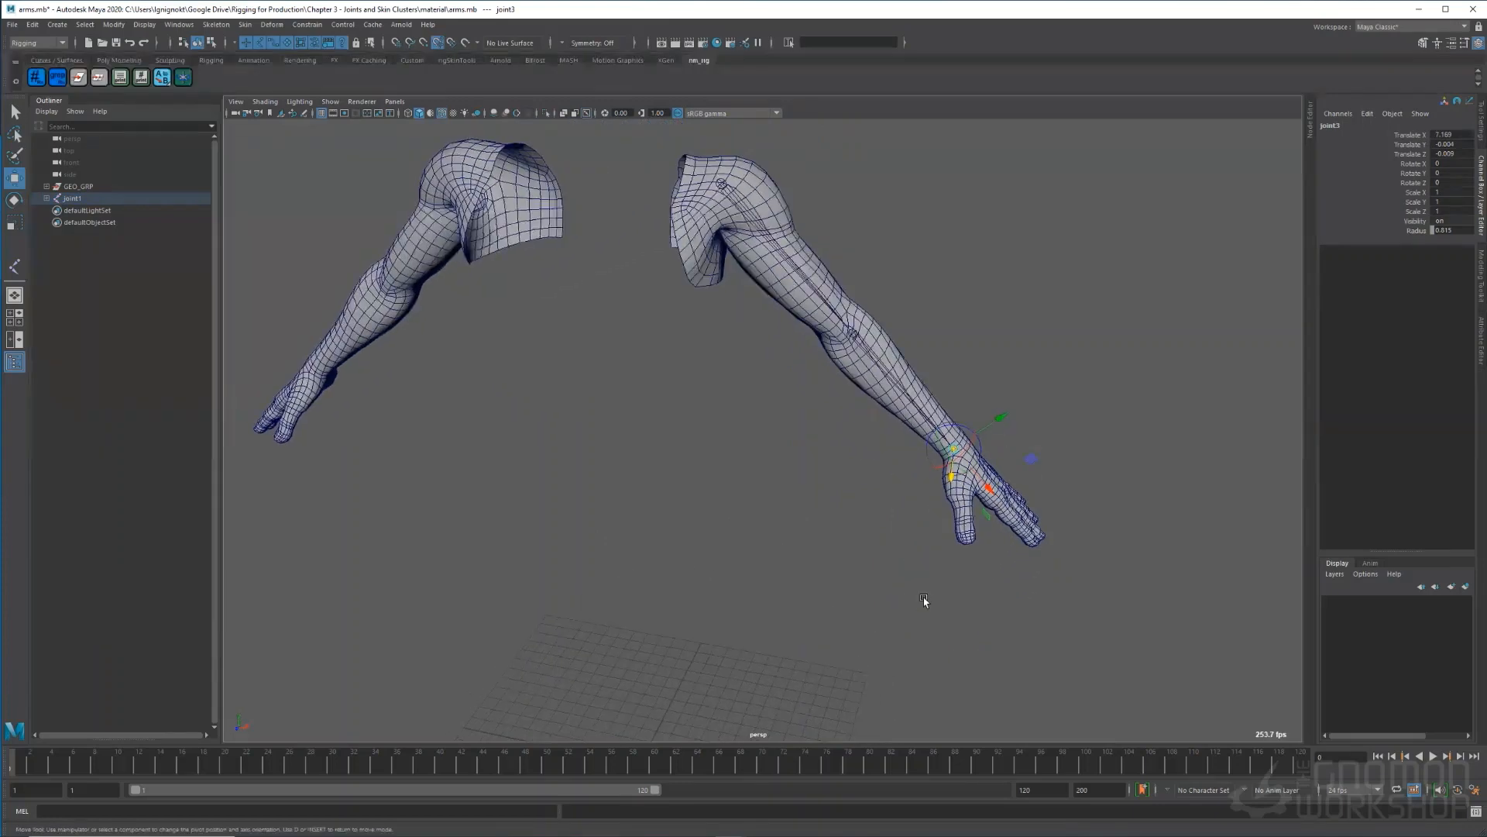
pyautogui.scroll(8, 930, 601)
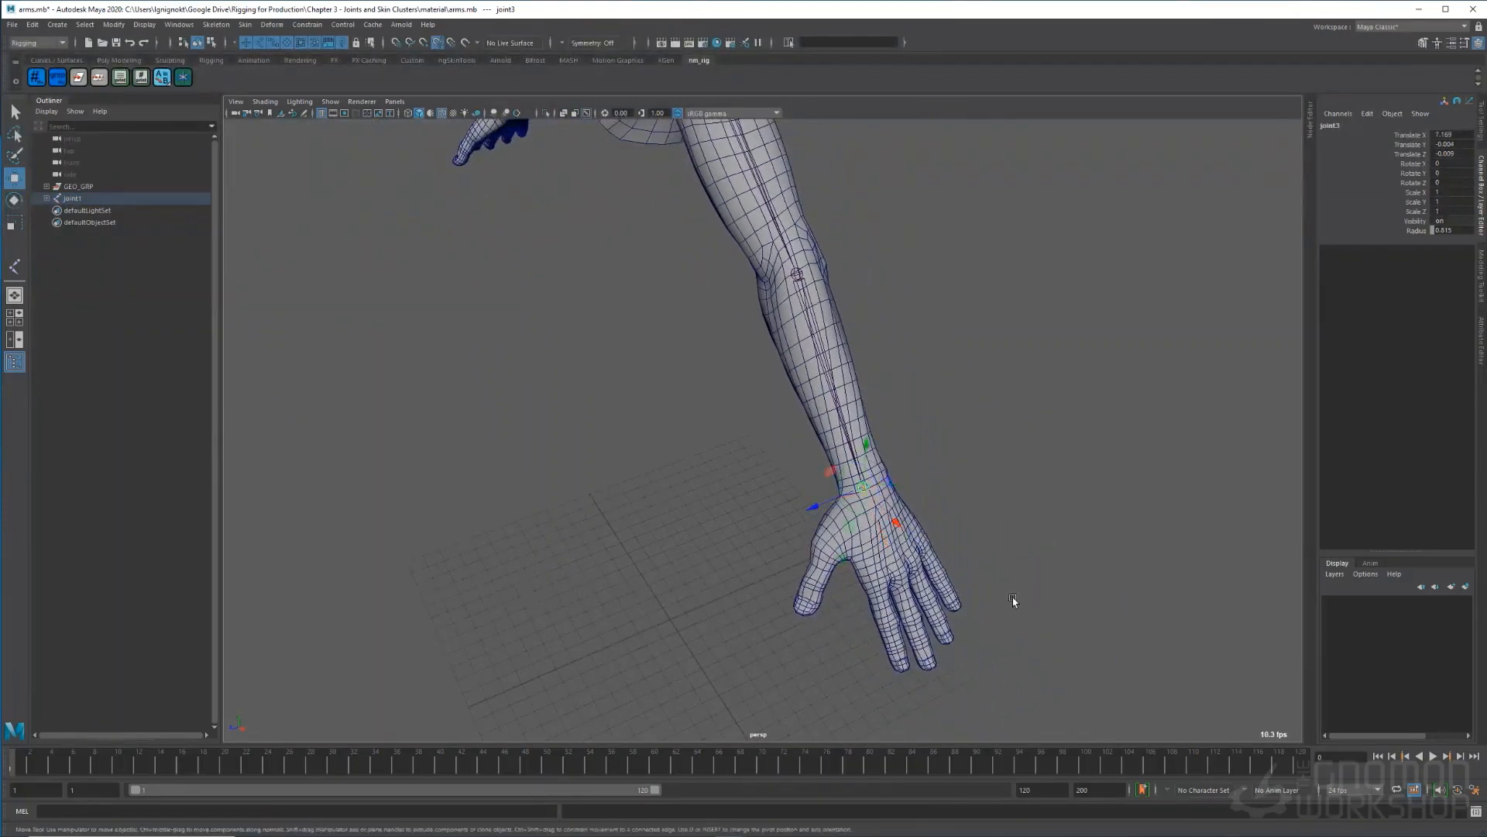
pyautogui.keyDown('alt'); pyautogui.moveTo(1015, 601); pyautogui.dragTo(976, 561); pyautogui.keyUp('alt')
pyautogui.keyDown('alt'); pyautogui.moveTo(976, 560); pyautogui.dragTo(926, 538, button='right'); pyautogui.keyUp('alt')
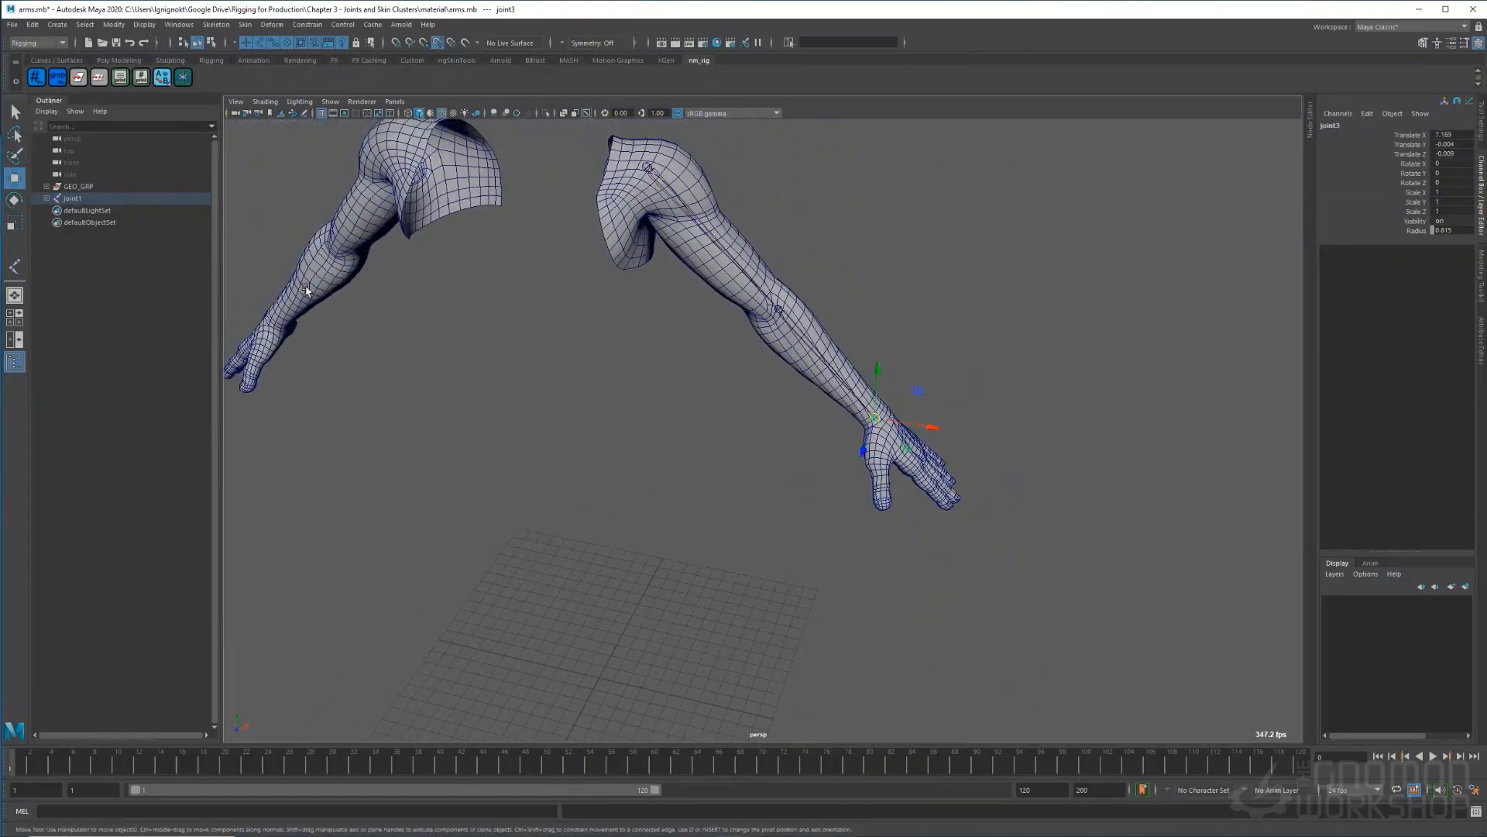
# - Rename the chain's joints, from root to tip, L_shoulder_JNT, L_elbow_JNT and L_wrist_JNT
pyautogui.keyDown('shift'); pyautogui.click(47, 198); pyautogui.keyUp('shift')
pyautogui.doubleClick(87, 200)
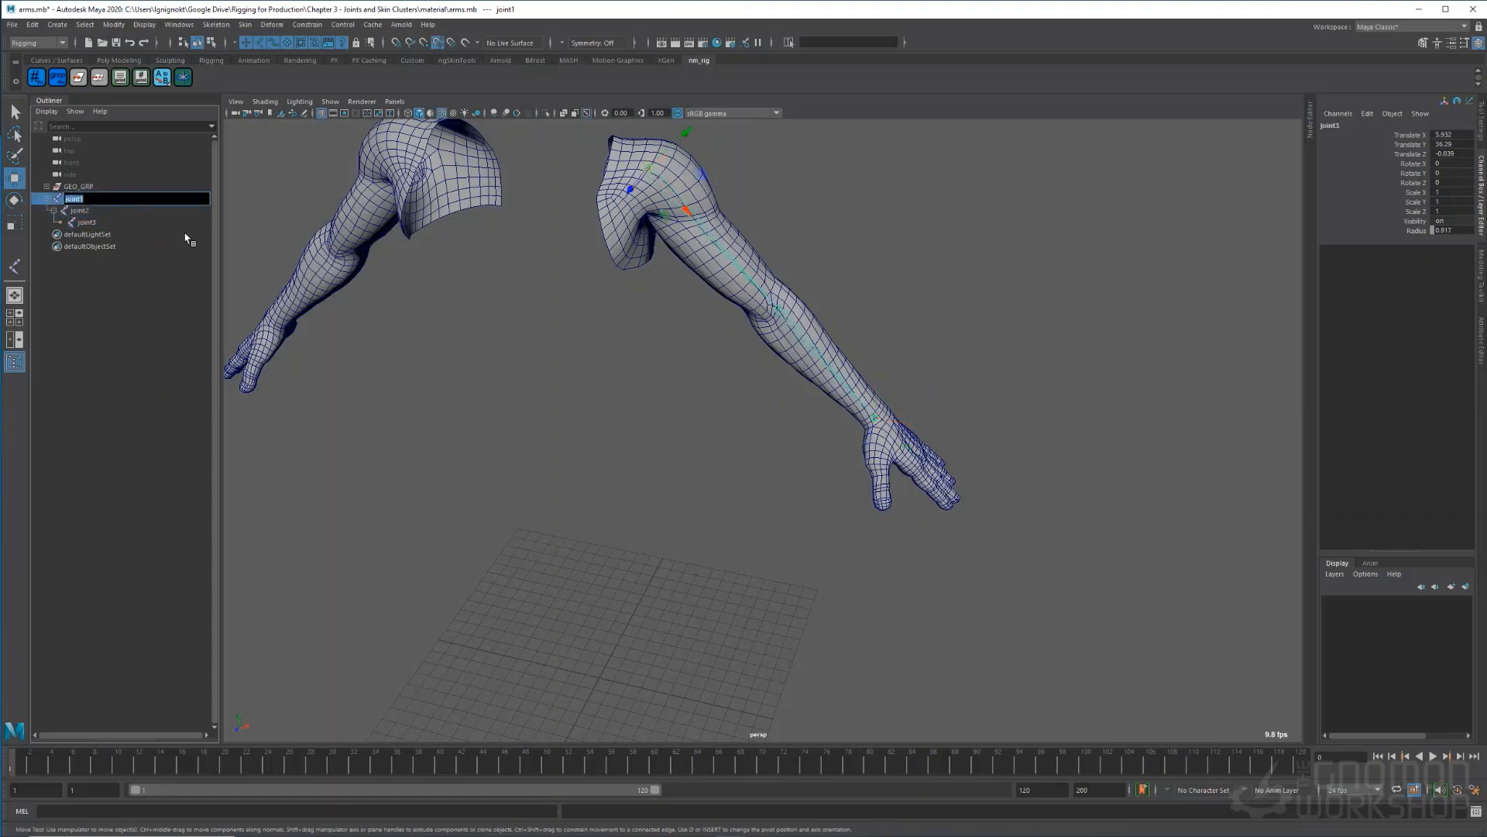
pyautogui.write('l')
pyautogui.press('Return')
pyautogui.doubleClick(134, 217)
pyautogui.write('l')
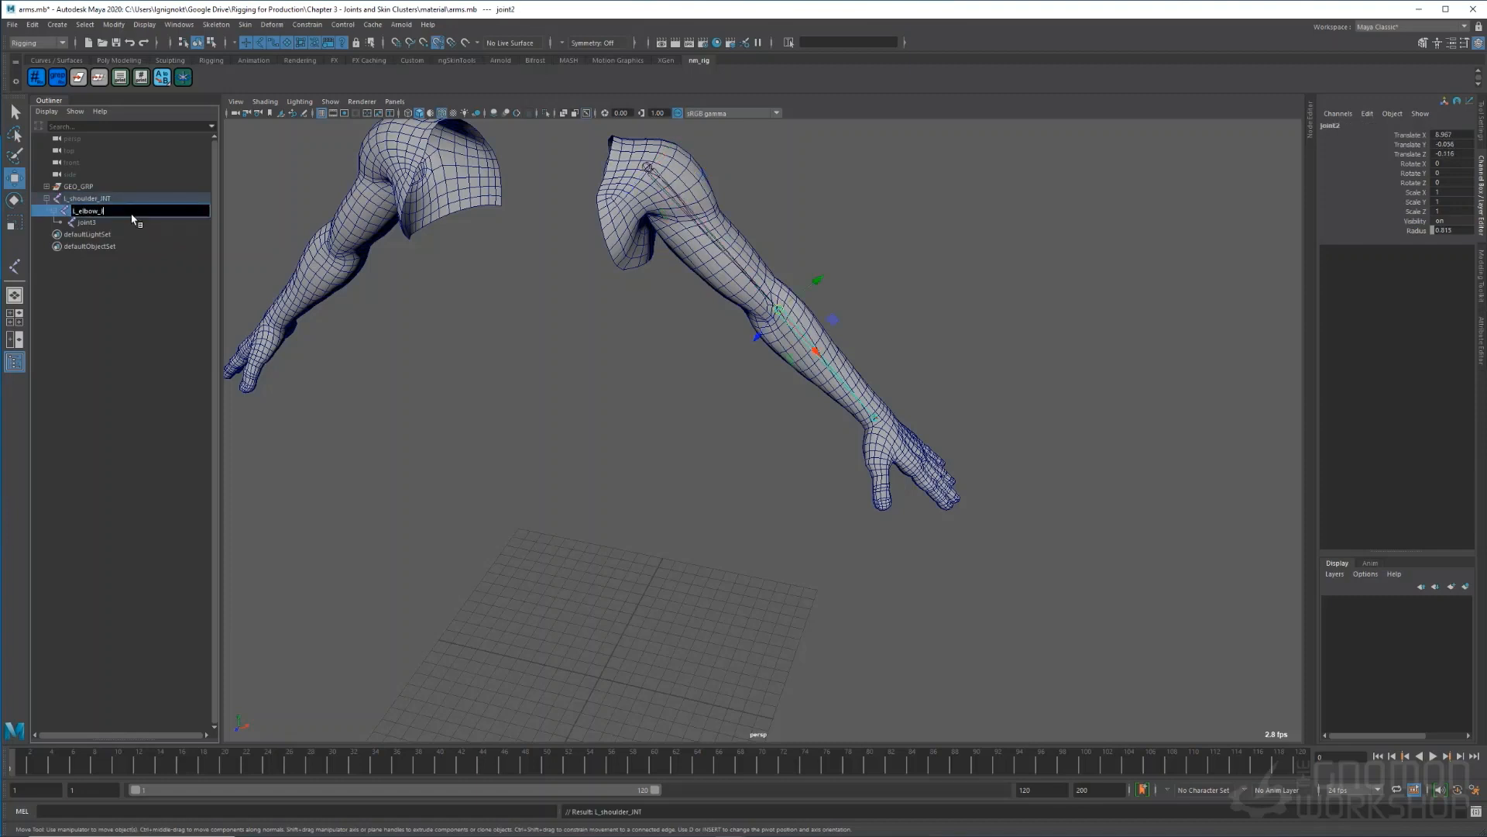
pyautogui.press('Return')
pyautogui.doubleClick(116, 223)
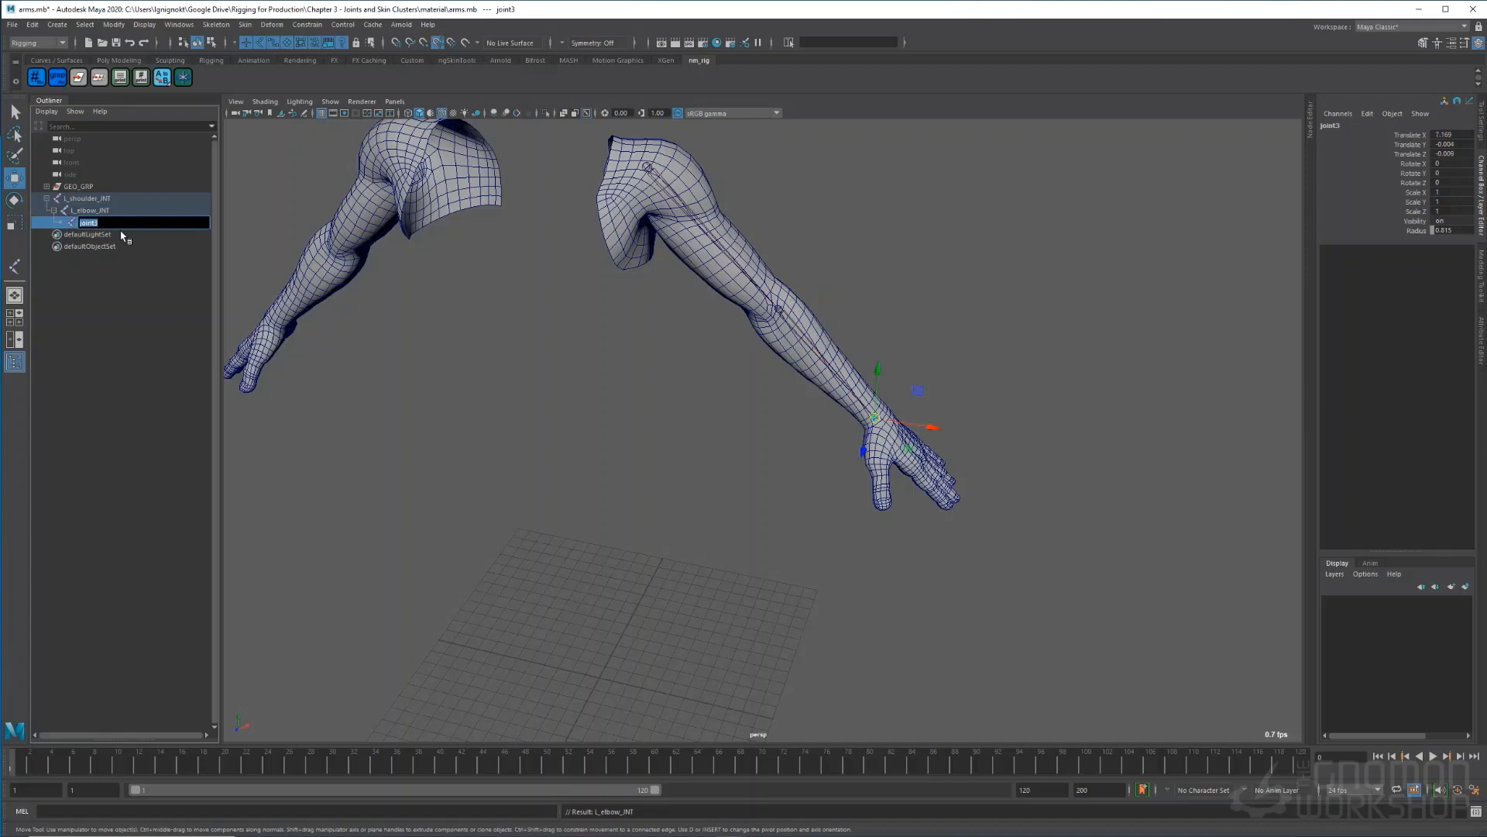
pyautogui.write('L_wrist_JNT')
pyautogui.press('Return')
pyautogui.click(1112, 378)
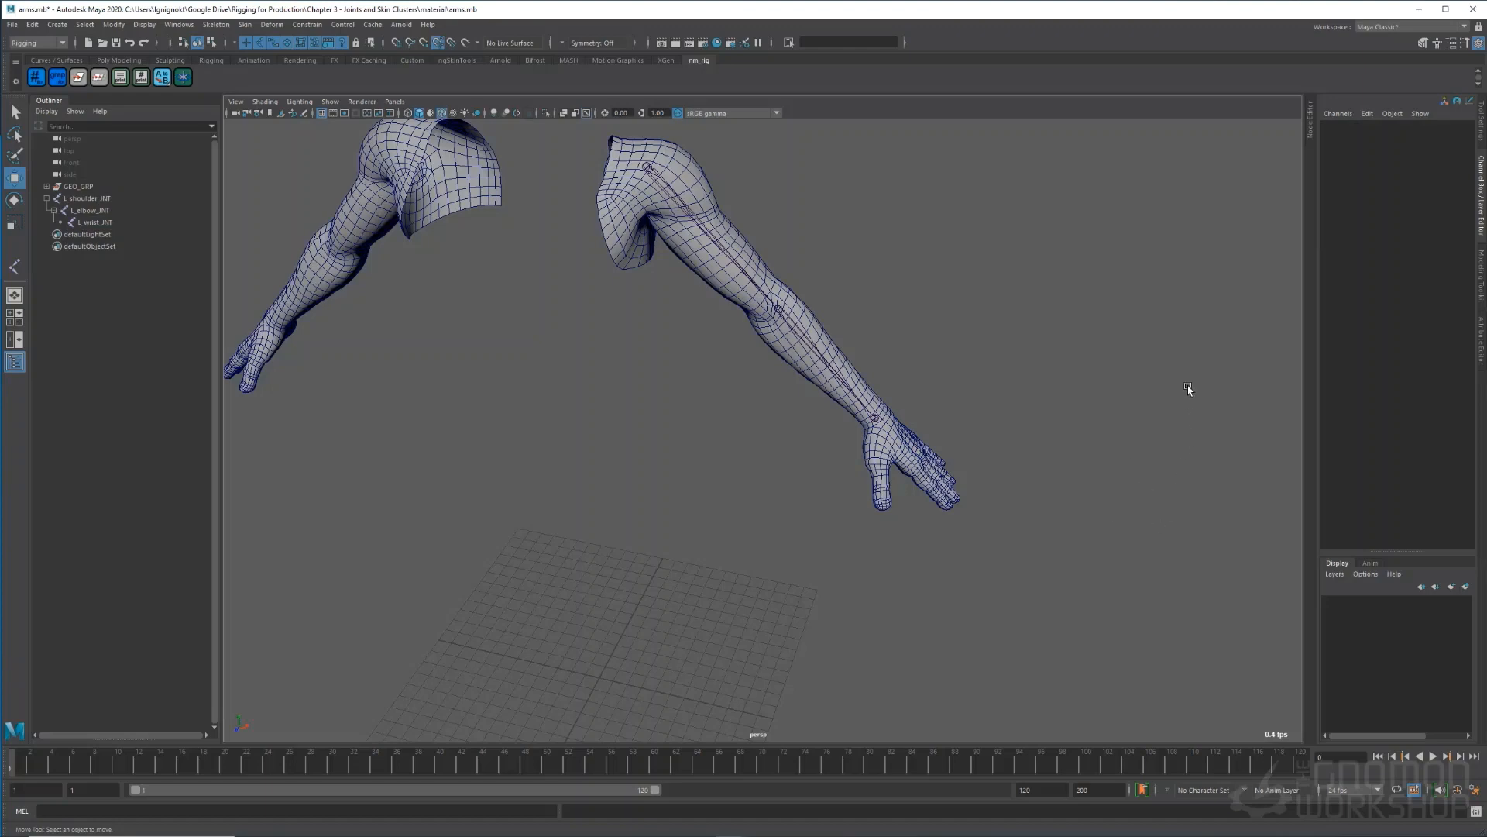
# - Try extending the chain from the wrist joint with a new horizontally offset joint in the front view
pyautogui.press('space')
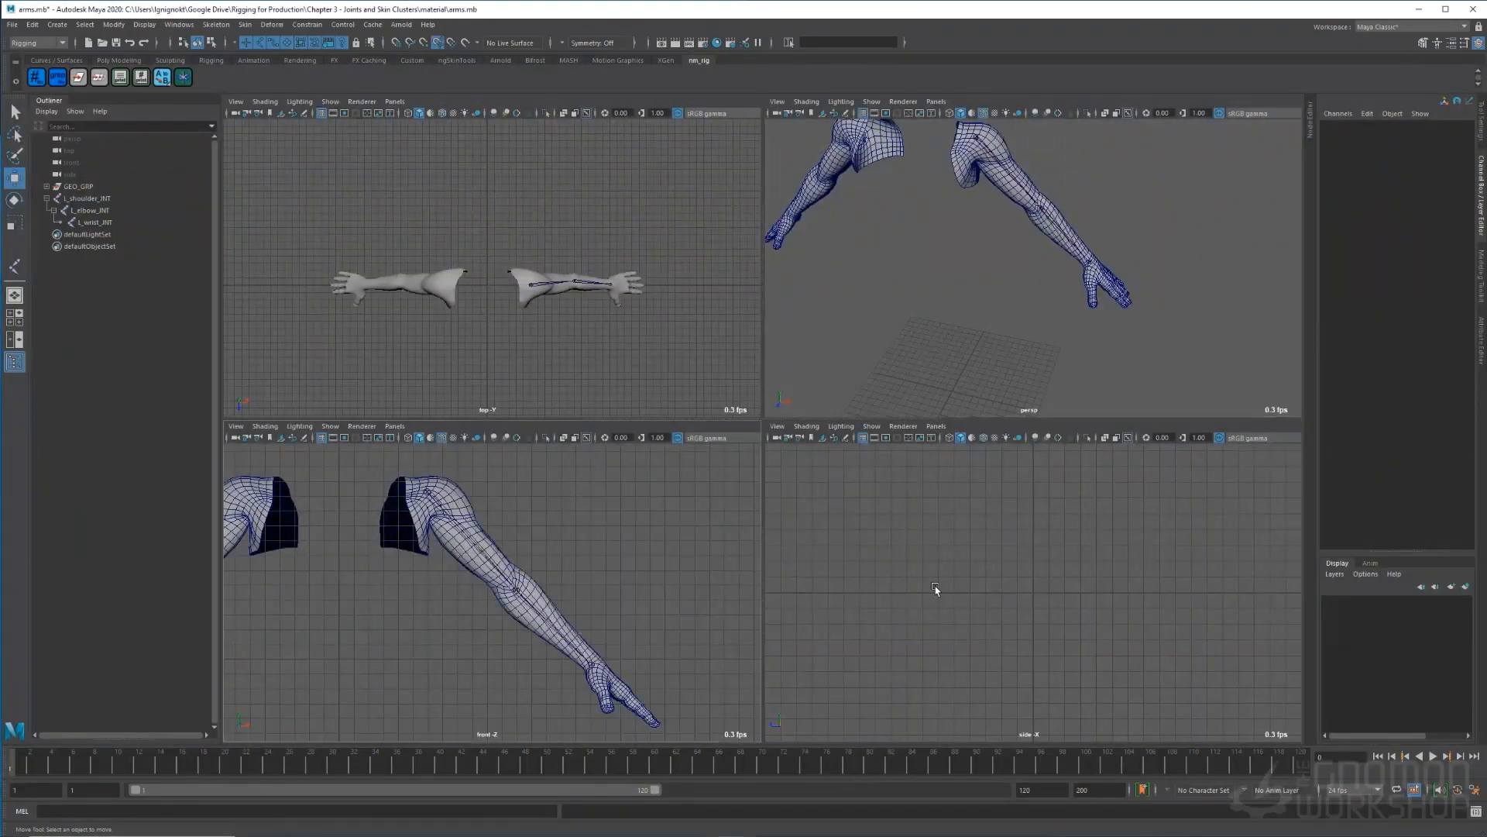
pyautogui.press('space')
pyautogui.hotkey('ctrl', 'z')
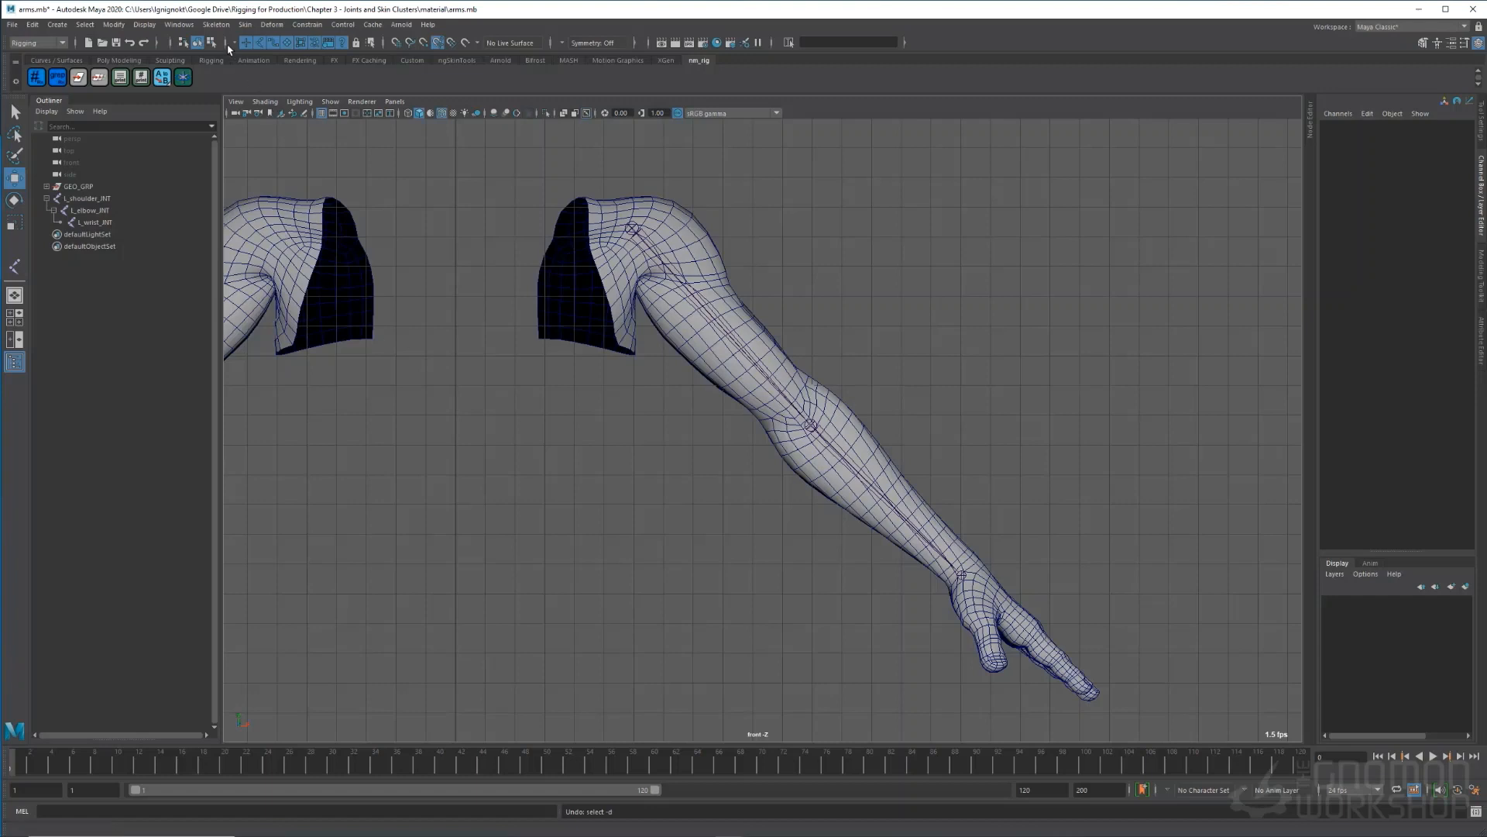
pyautogui.click(216, 24)
pyautogui.click(251, 56)
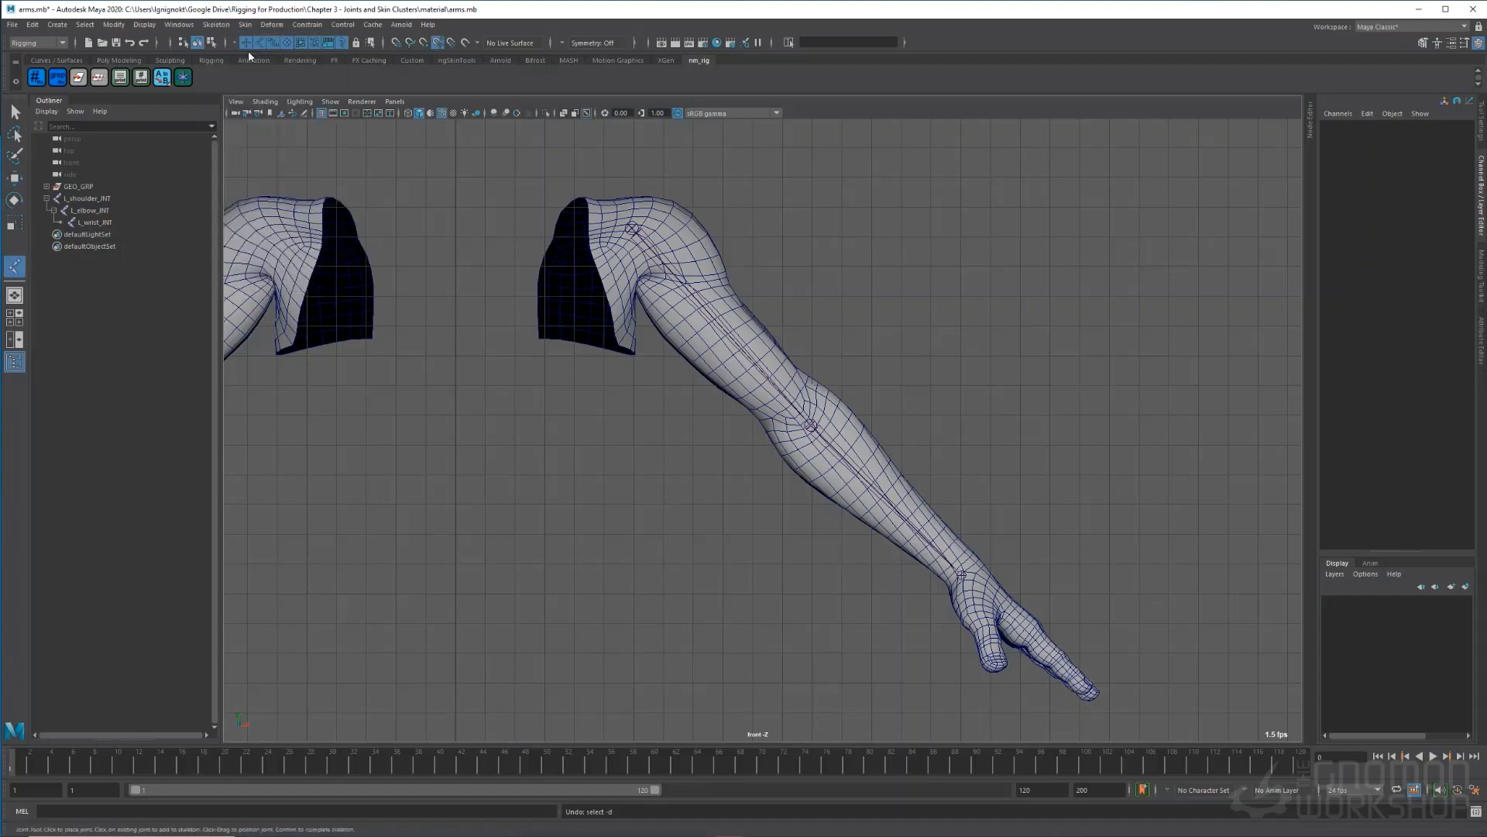
pyautogui.click(961, 575)
pyautogui.moveTo(1015, 577); pyautogui.dragTo(1097, 577)
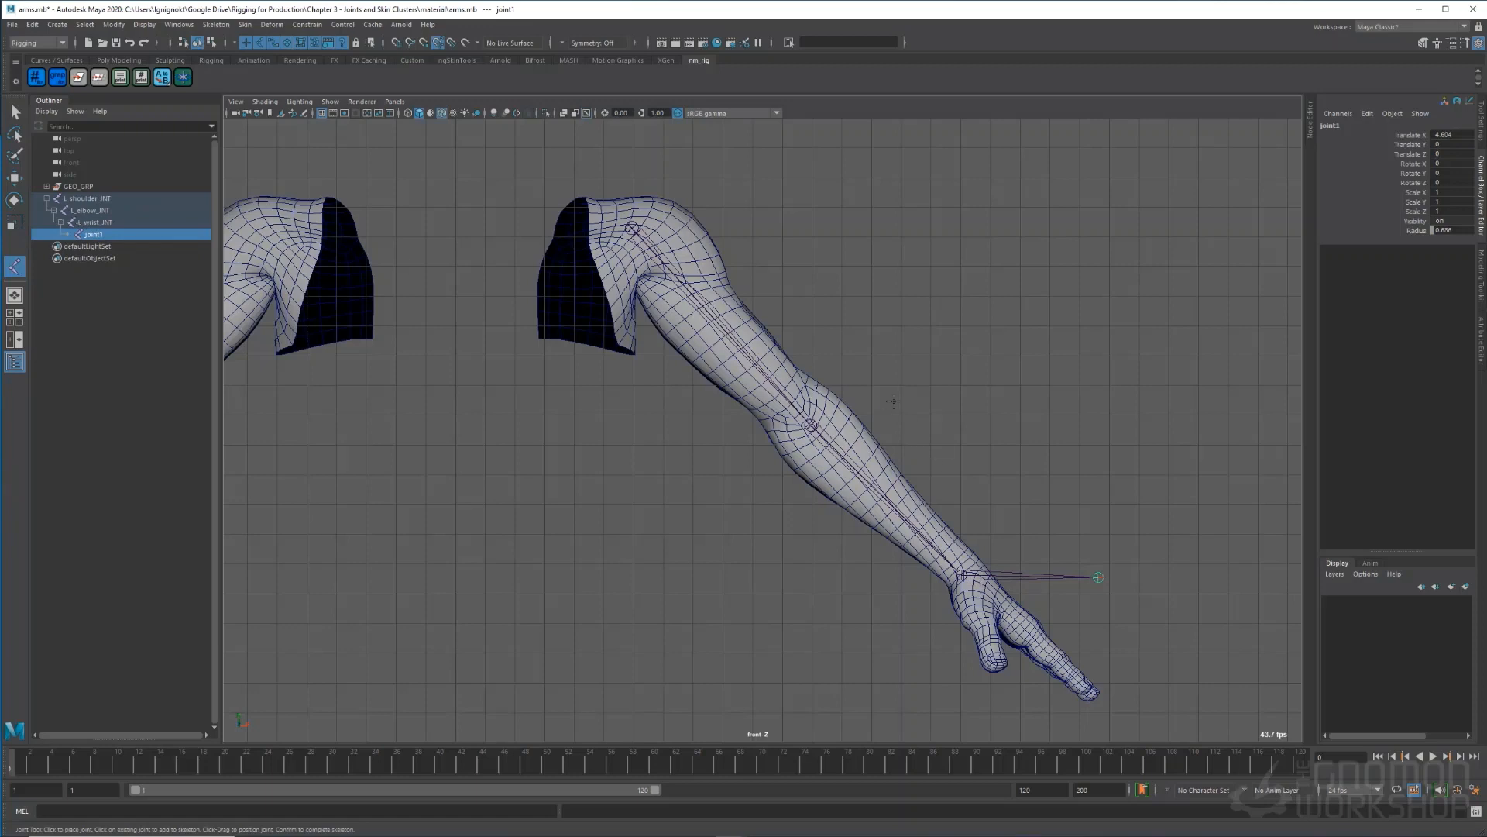
pyautogui.hotkey('ctrl', 'z')
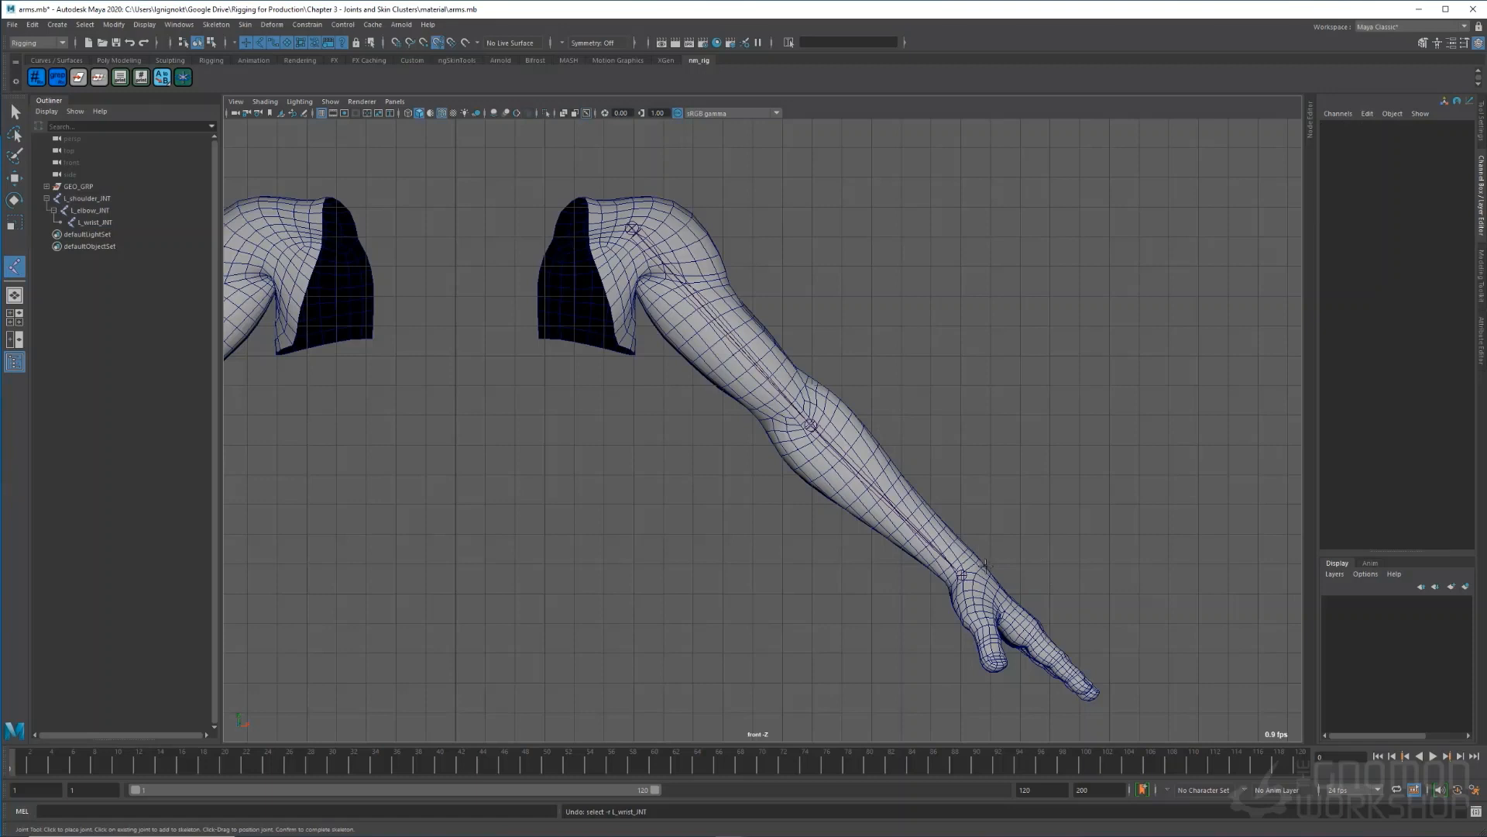
# - Create a separate two-joint hand chain in the front view, with its root snapped to the wrist joint and its end at the knuckles
pyautogui.click(963, 572)
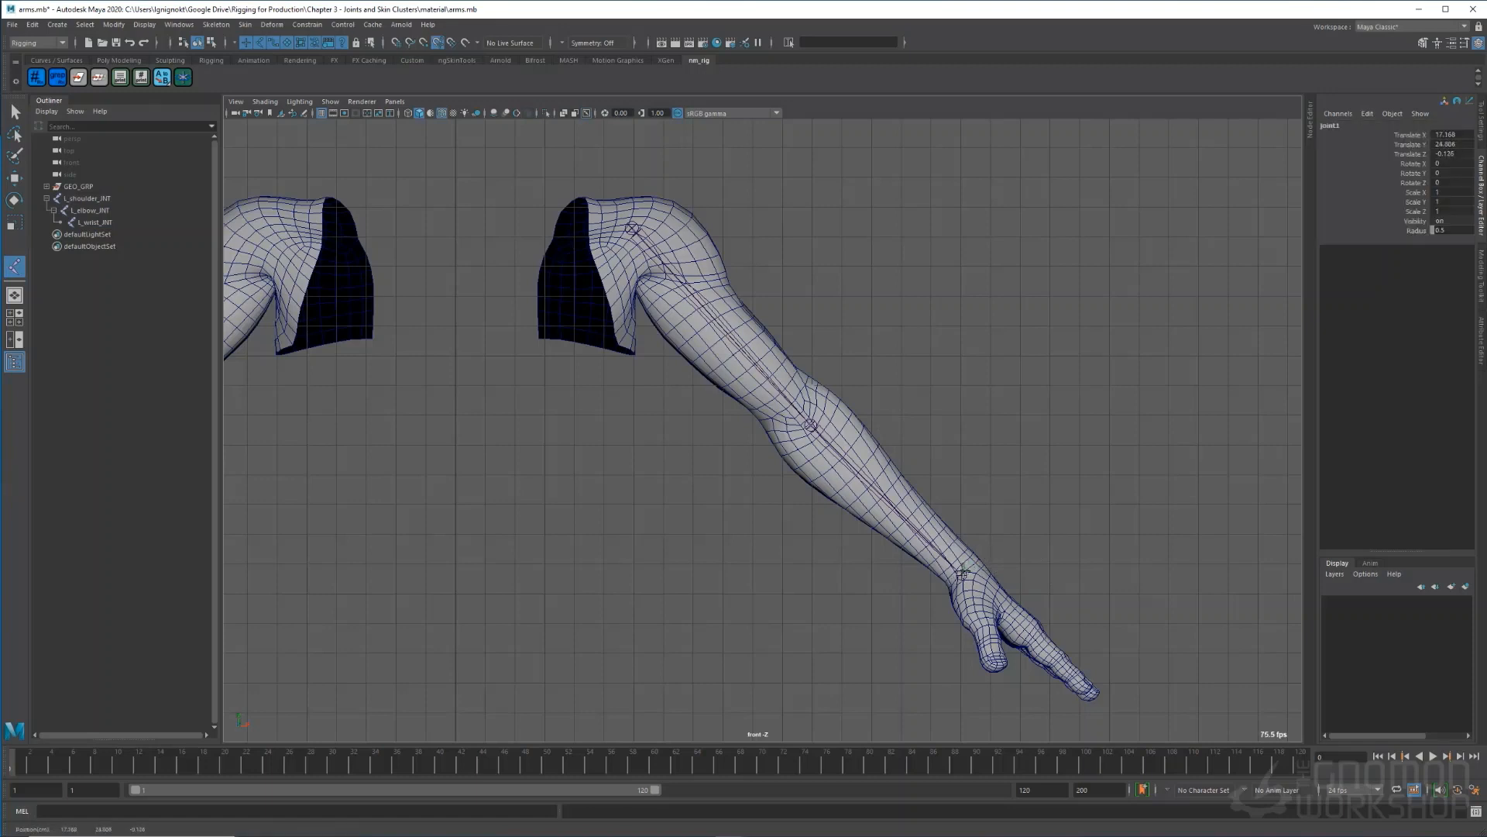
pyautogui.moveTo(962, 572); pyautogui.dragTo(980, 548)
pyautogui.press('Return')
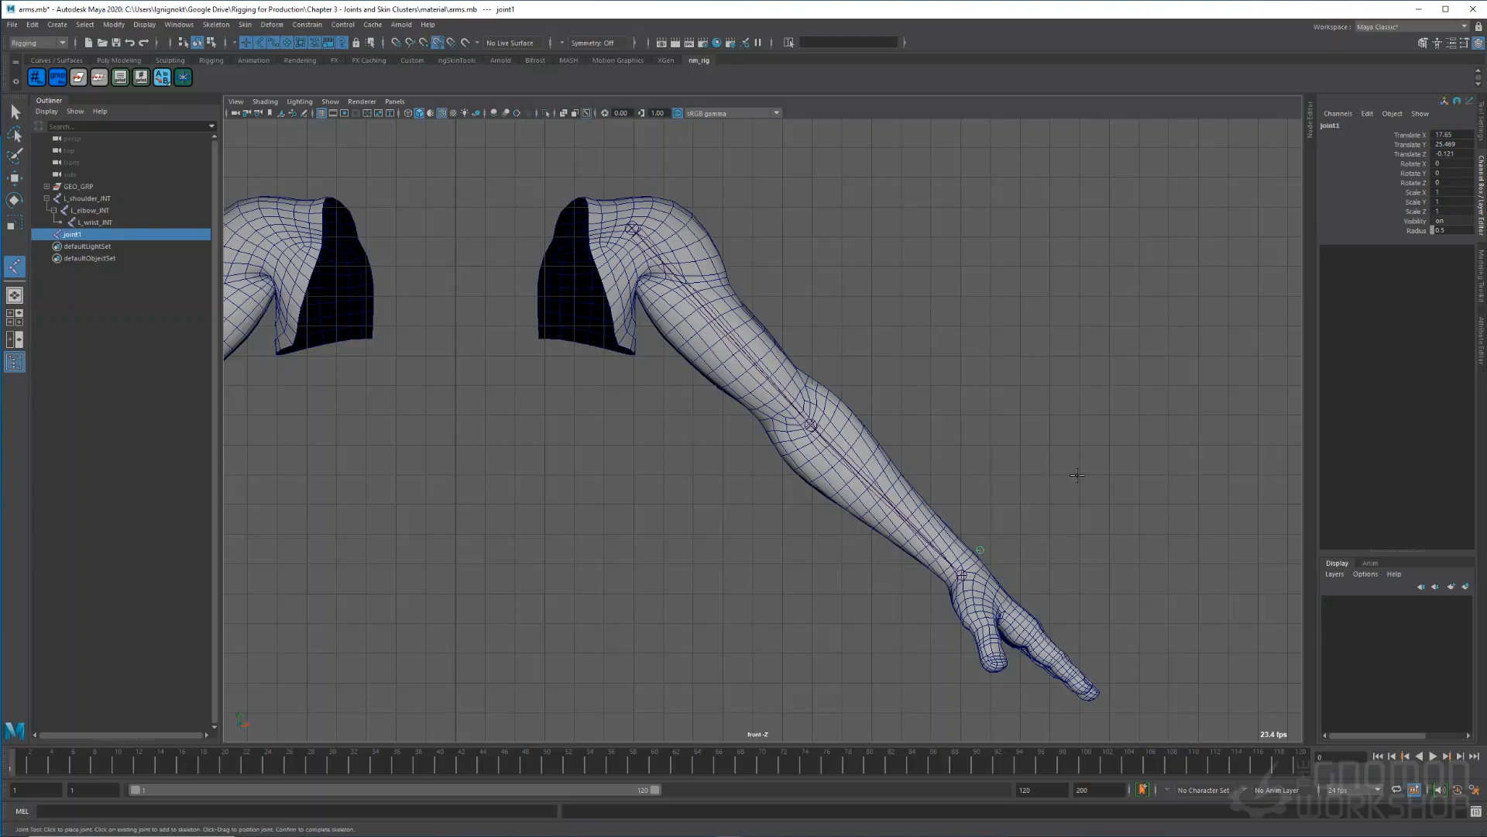
pyautogui.press('v')
pyautogui.moveTo(1004, 563); pyautogui.dragTo(961, 575, button='middle')
pyautogui.click(1027, 634)
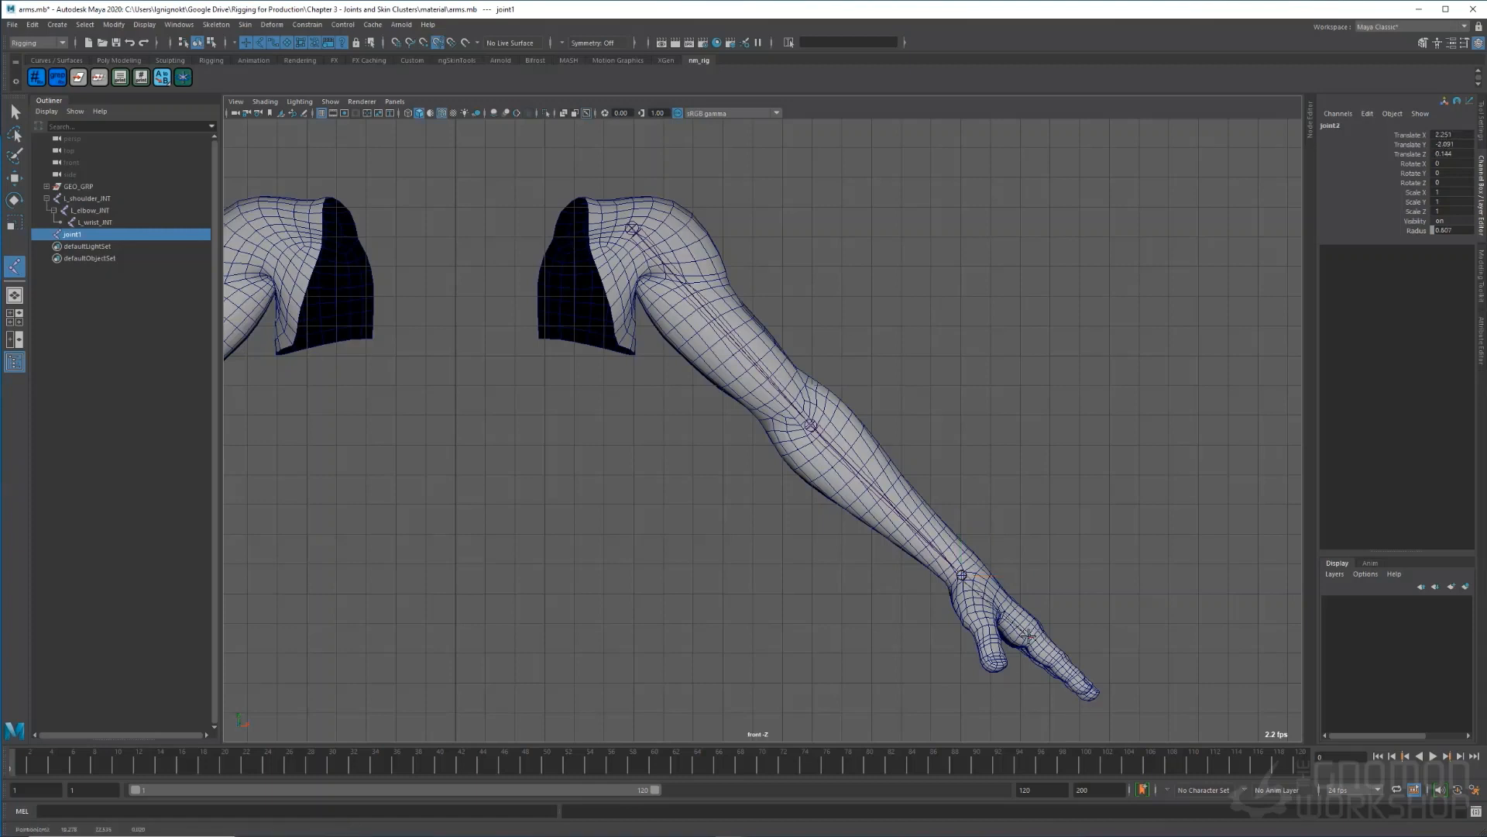
pyautogui.moveTo(1027, 633); pyautogui.dragTo(1023, 632, button='middle')
pyautogui.press('Return')
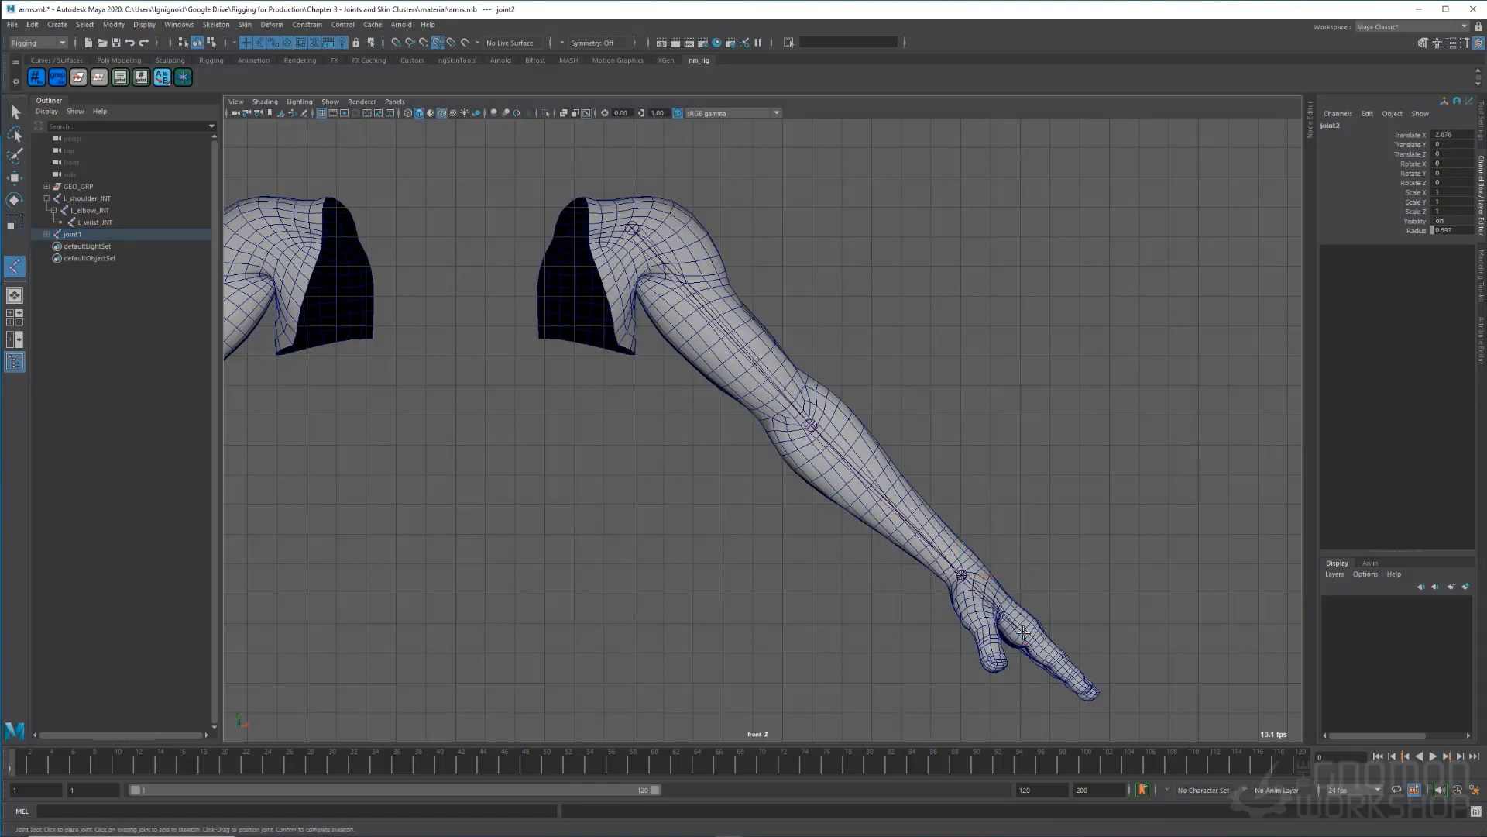
pyautogui.press('q')
# - Start a separate pinky joint chain in the perspective view, with one joint near the wrist and one at the pinky's base knuckle
pyautogui.press('space')
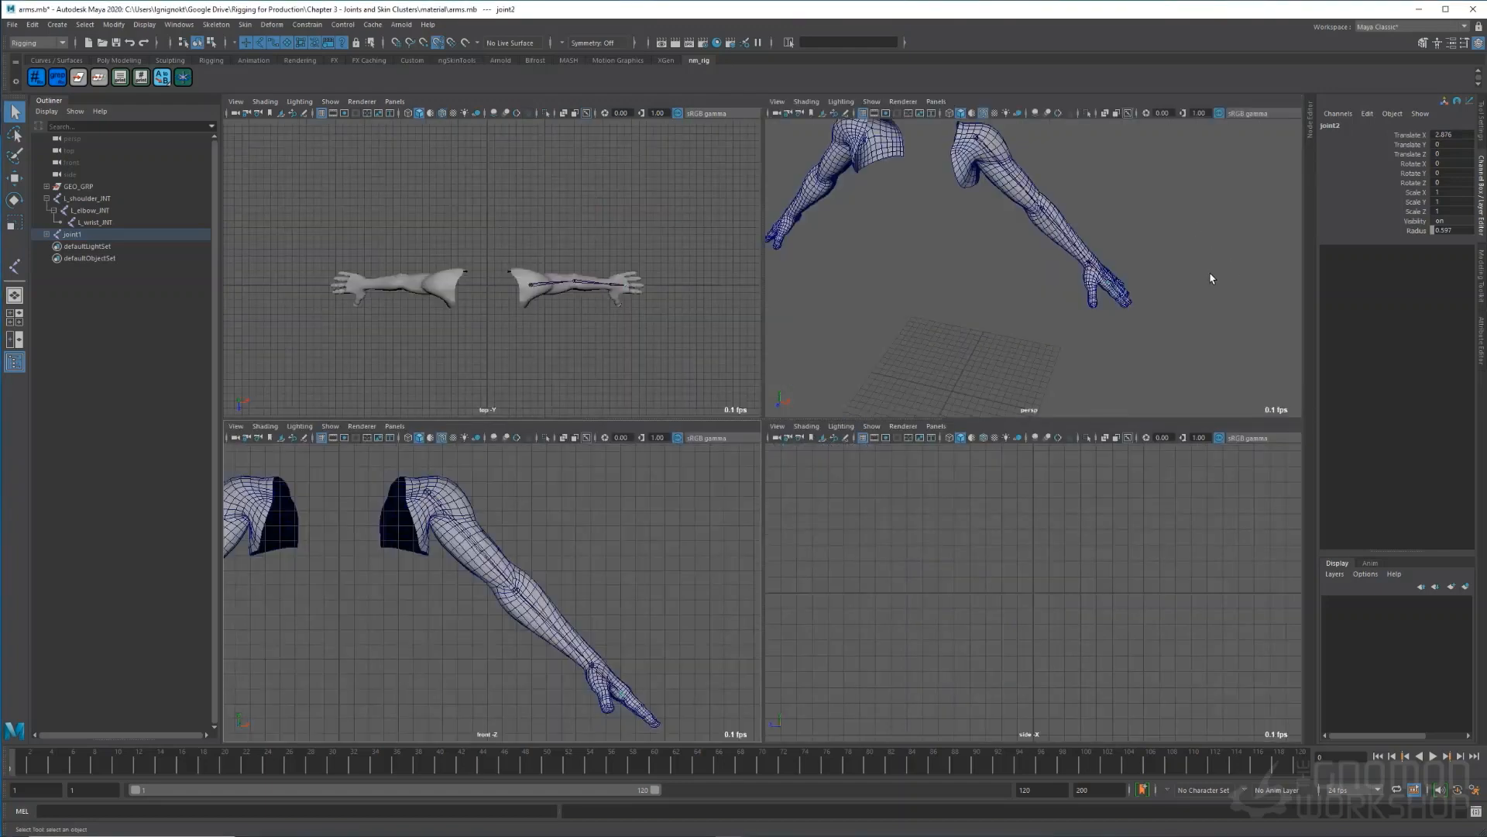
pyautogui.press('space')
pyautogui.keyDown('alt'); pyautogui.moveTo(1228, 305); pyautogui.dragTo(1099, 305); pyautogui.keyUp('alt')
pyautogui.keyDown('alt'); pyautogui.moveTo(1002, 550); pyautogui.dragTo(1007, 577, button='right'); pyautogui.keyUp('alt')
pyautogui.keyDown('alt'); pyautogui.moveTo(1007, 577); pyautogui.dragTo(1093, 421, button='middle'); pyautogui.keyUp('alt')
pyautogui.keyDown('alt'); pyautogui.moveTo(1093, 421); pyautogui.dragTo(1128, 454); pyautogui.keyUp('alt')
pyautogui.keyDown('alt'); pyautogui.moveTo(1033, 403); pyautogui.dragTo(1099, 462, button='right'); pyautogui.keyUp('alt')
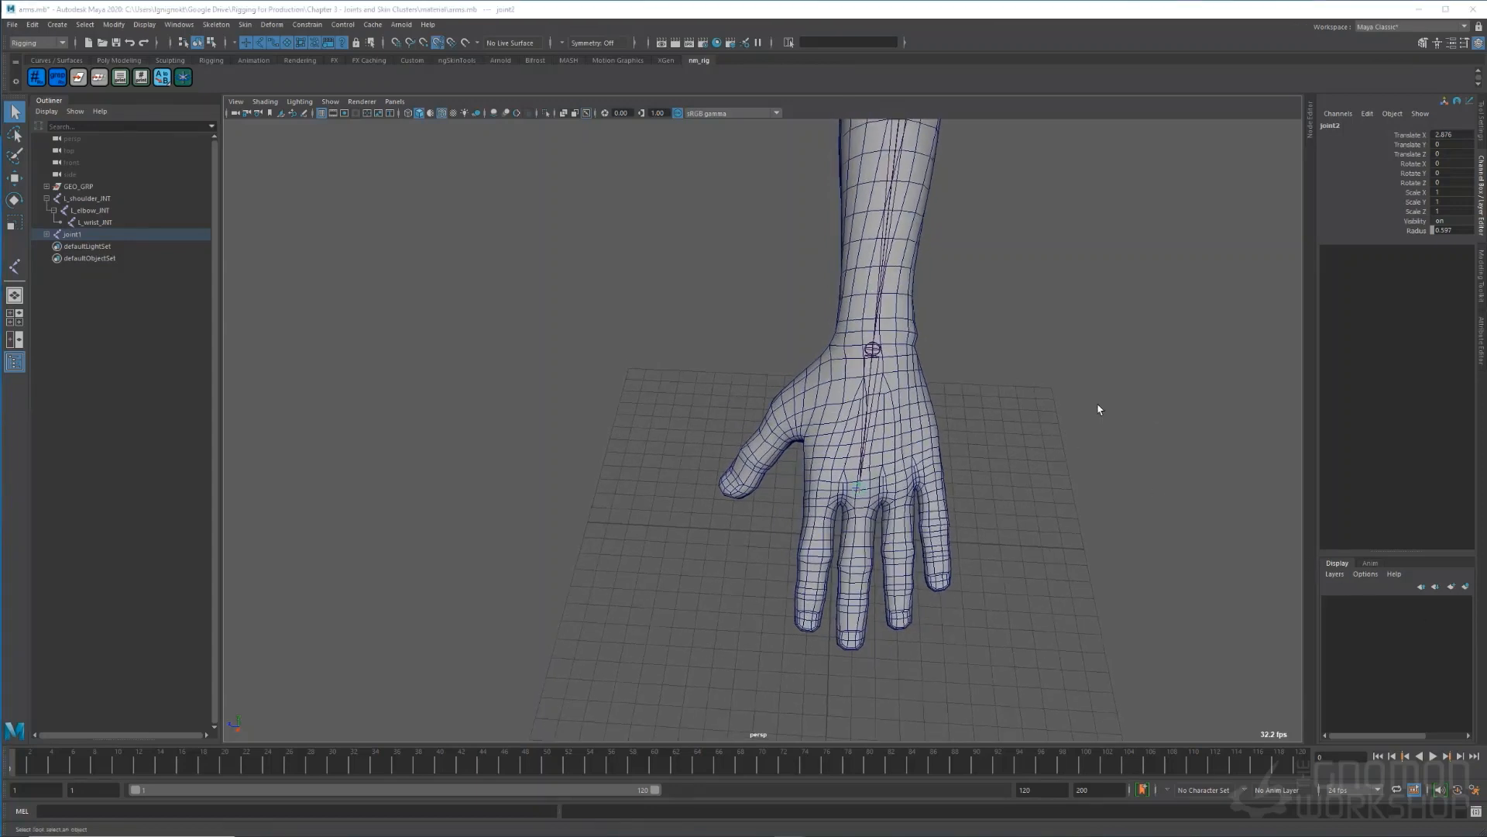
pyautogui.click(217, 24)
pyautogui.click(239, 54)
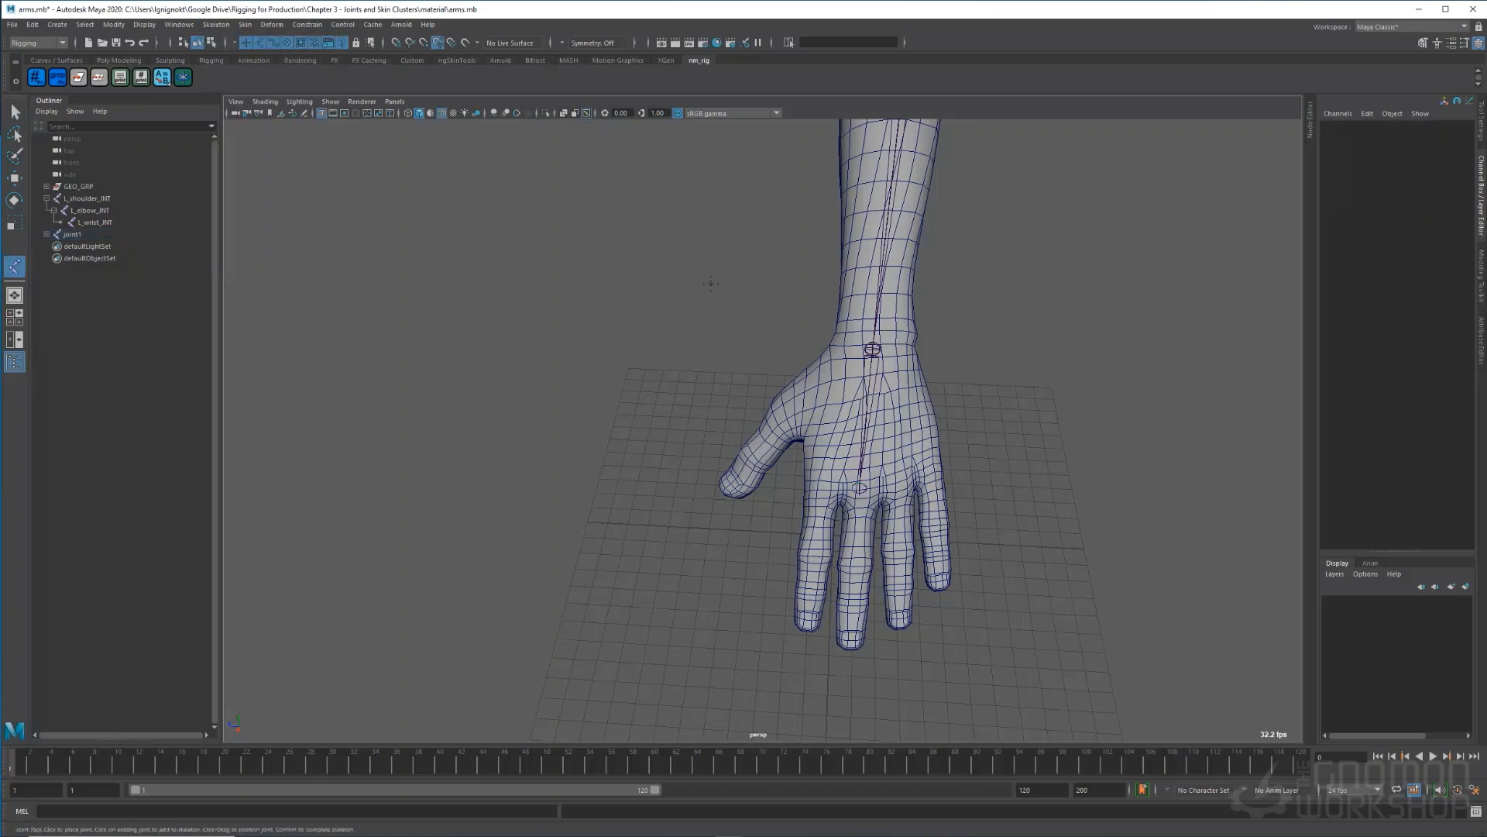
pyautogui.click(903, 379)
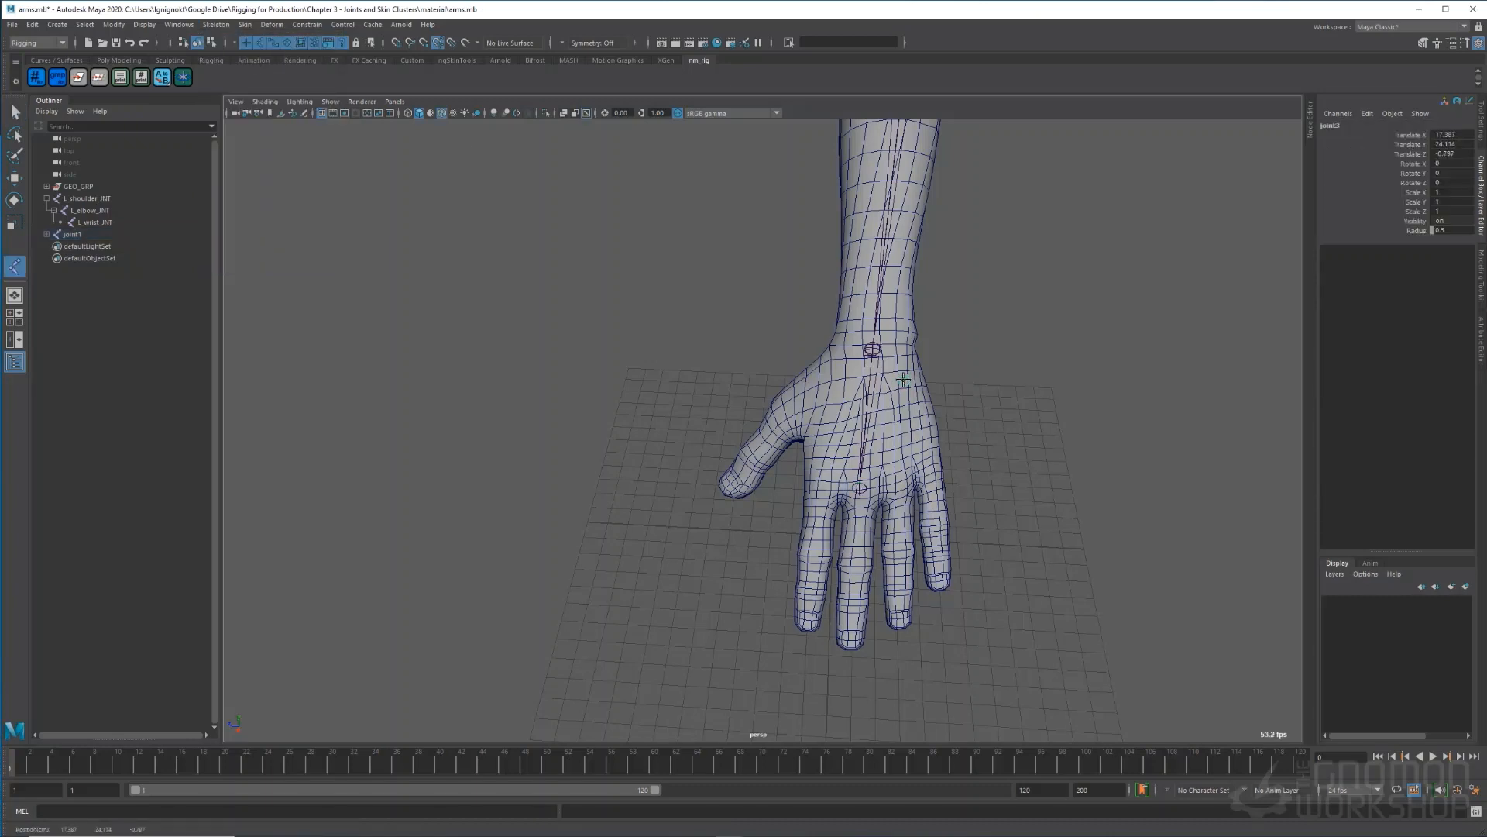
pyautogui.moveTo(904, 380); pyautogui.dragTo(900, 374)
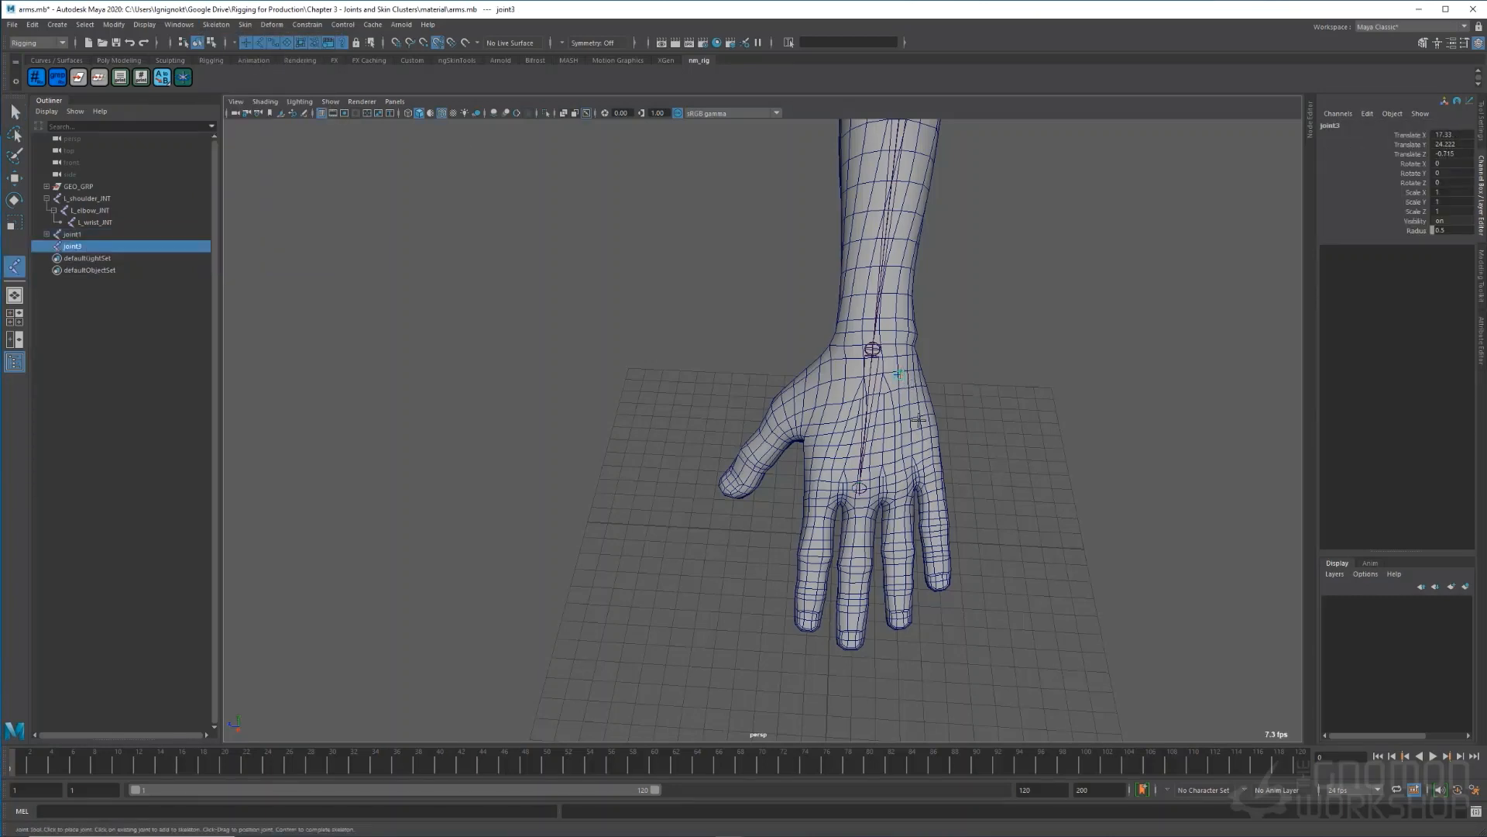
pyautogui.click(927, 462)
pyautogui.moveTo(927, 463); pyautogui.dragTo(924, 461)
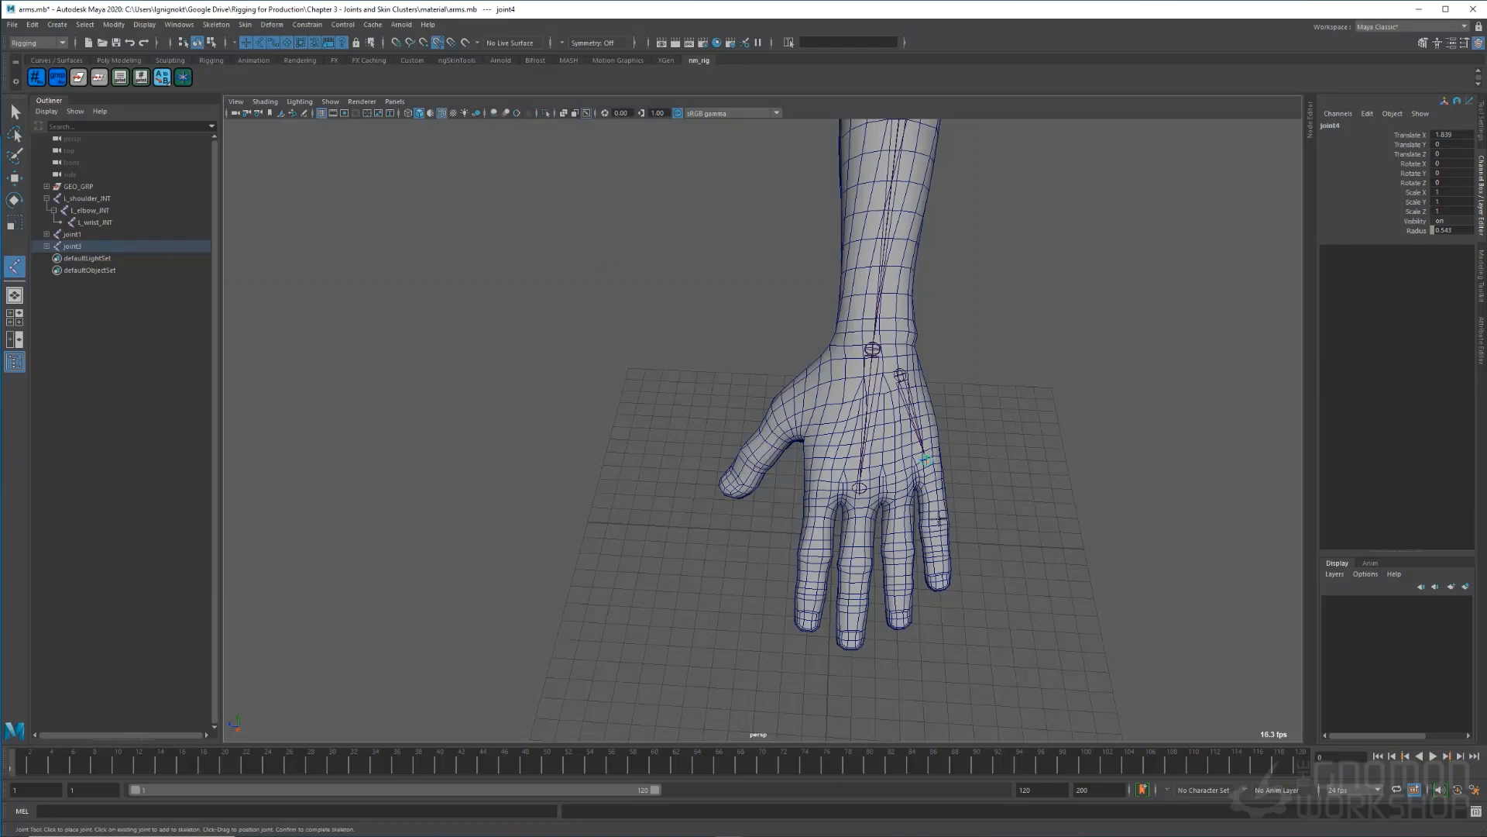
# - Extend the pinky chain with joints at the finger's middle and outer knuckles and at its tip, and complete the chain
pyautogui.scroll(5, 947, 505)
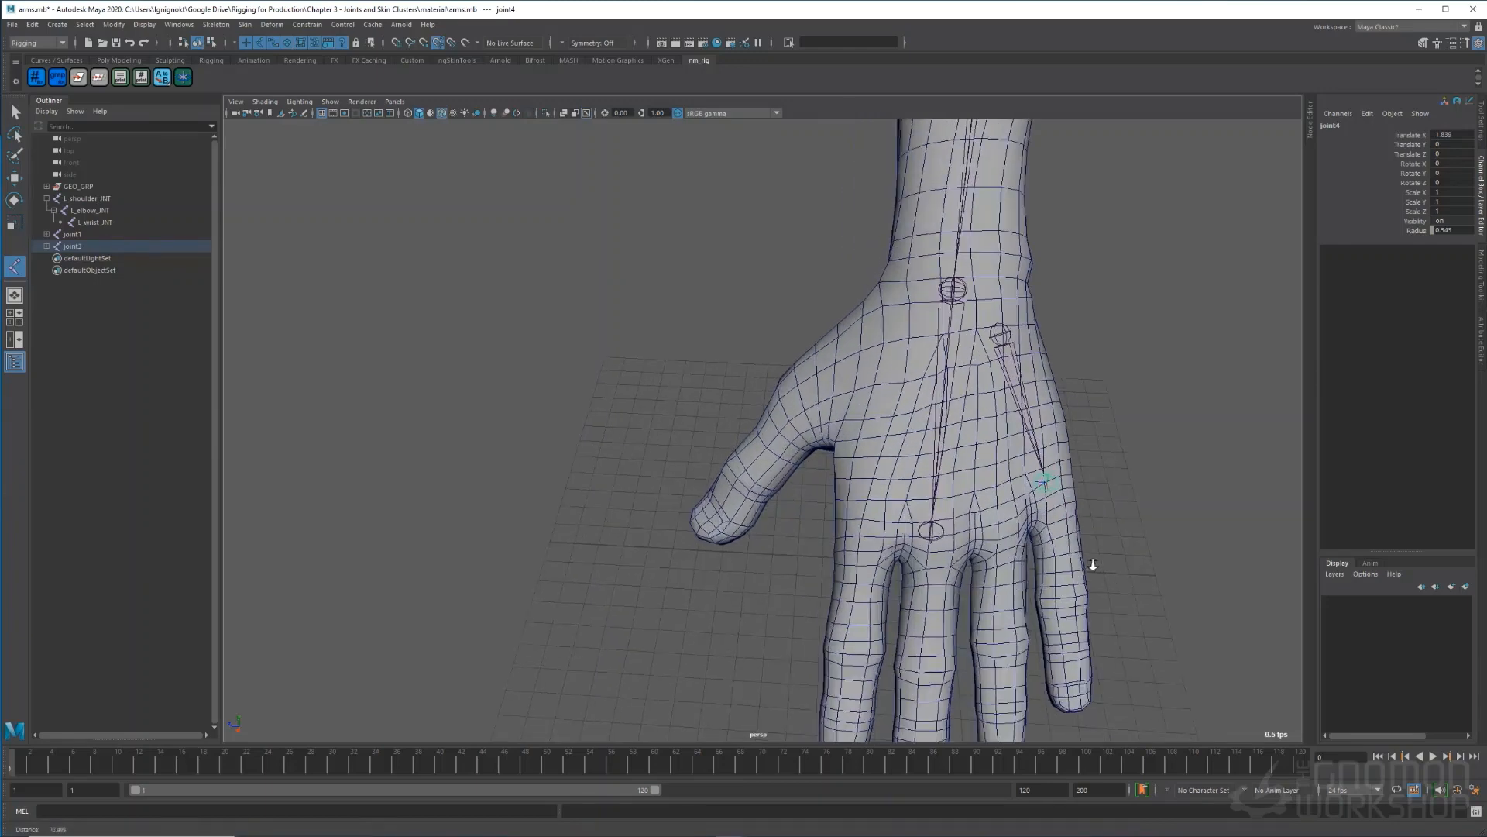
pyautogui.scroll(-3, 968, 513)
pyautogui.keyDown('alt'); pyautogui.moveTo(892, 534); pyautogui.dragTo(664, 489); pyautogui.keyUp('alt')
pyautogui.keyDown('alt'); pyautogui.moveTo(664, 488); pyautogui.dragTo(912, 521, button='right'); pyautogui.keyUp('alt')
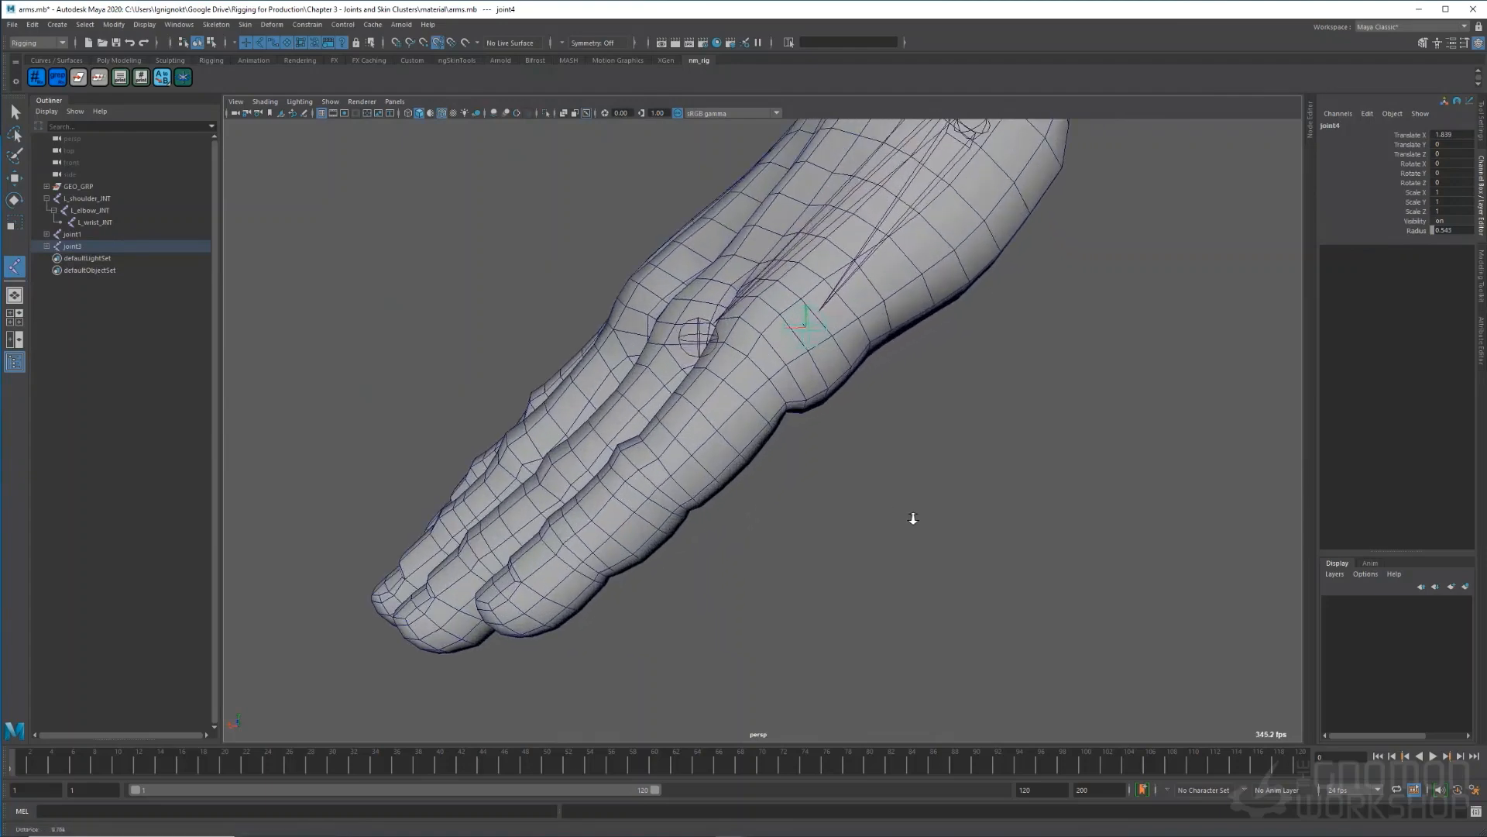
pyautogui.click(655, 486)
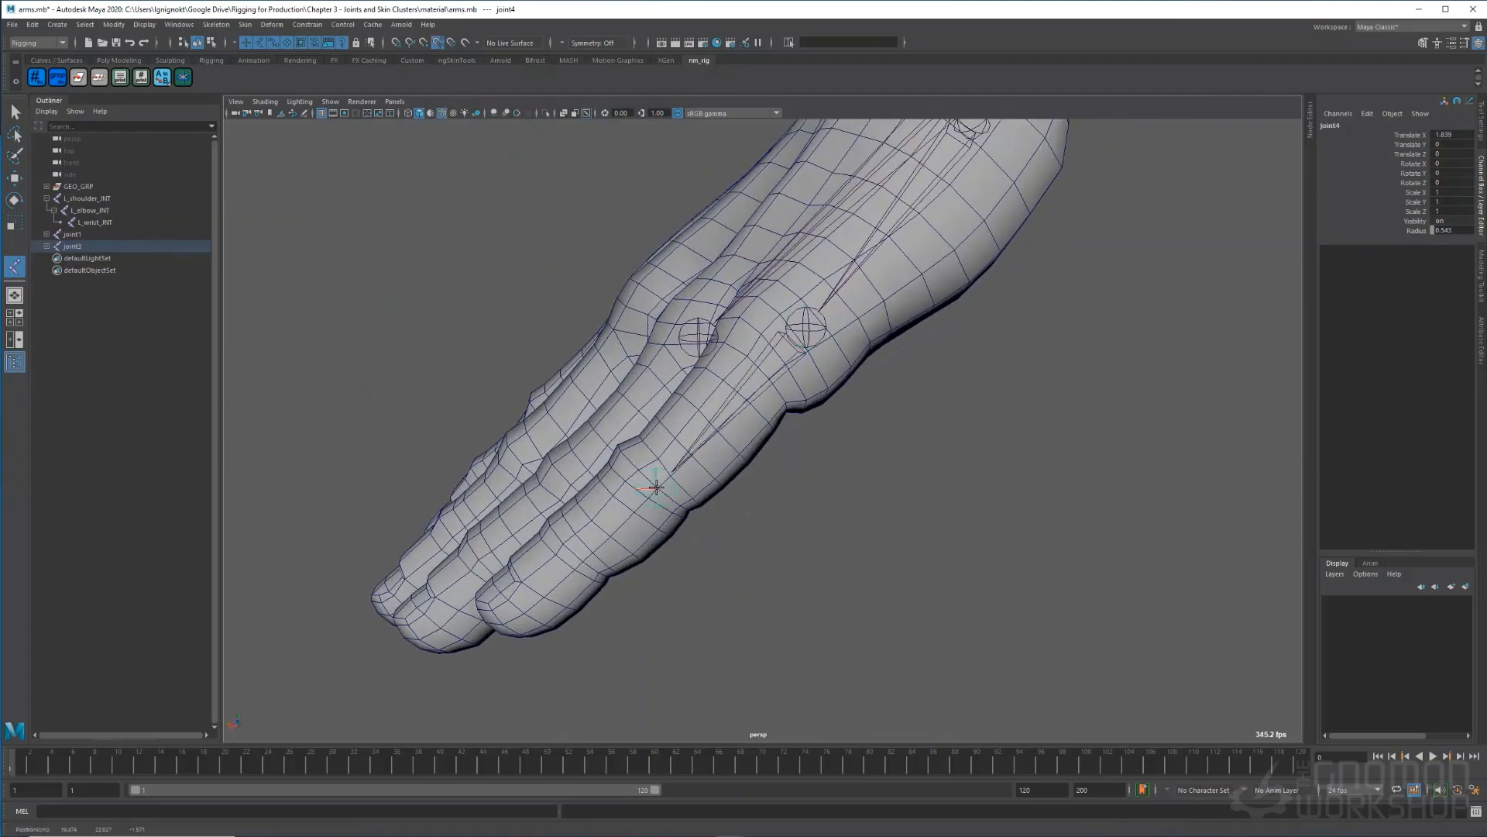
pyautogui.keyDown('alt'); pyautogui.moveTo(654, 486); pyautogui.dragTo(604, 517); pyautogui.keyUp('alt')
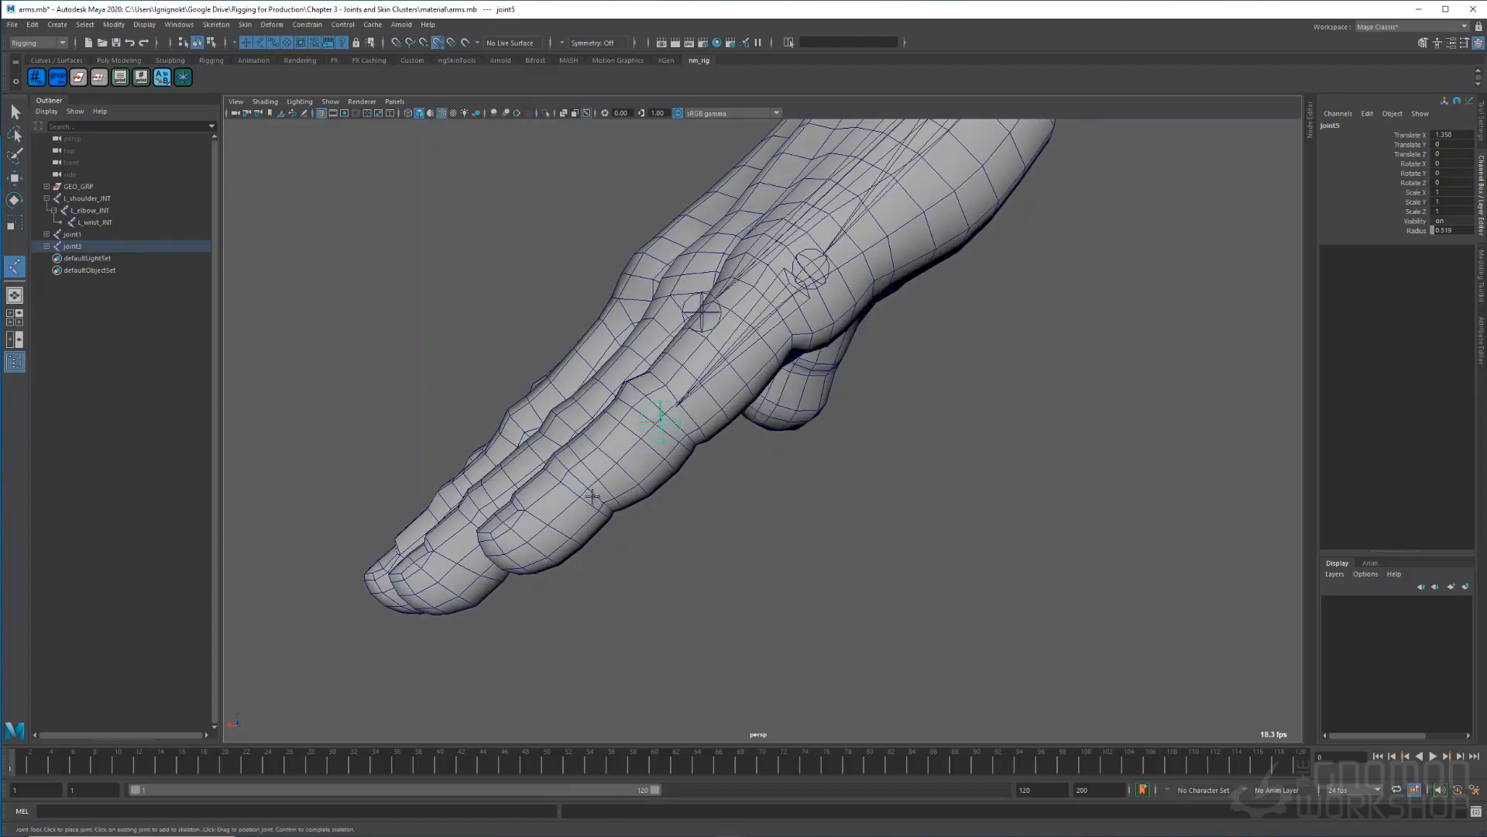
pyautogui.click(581, 485)
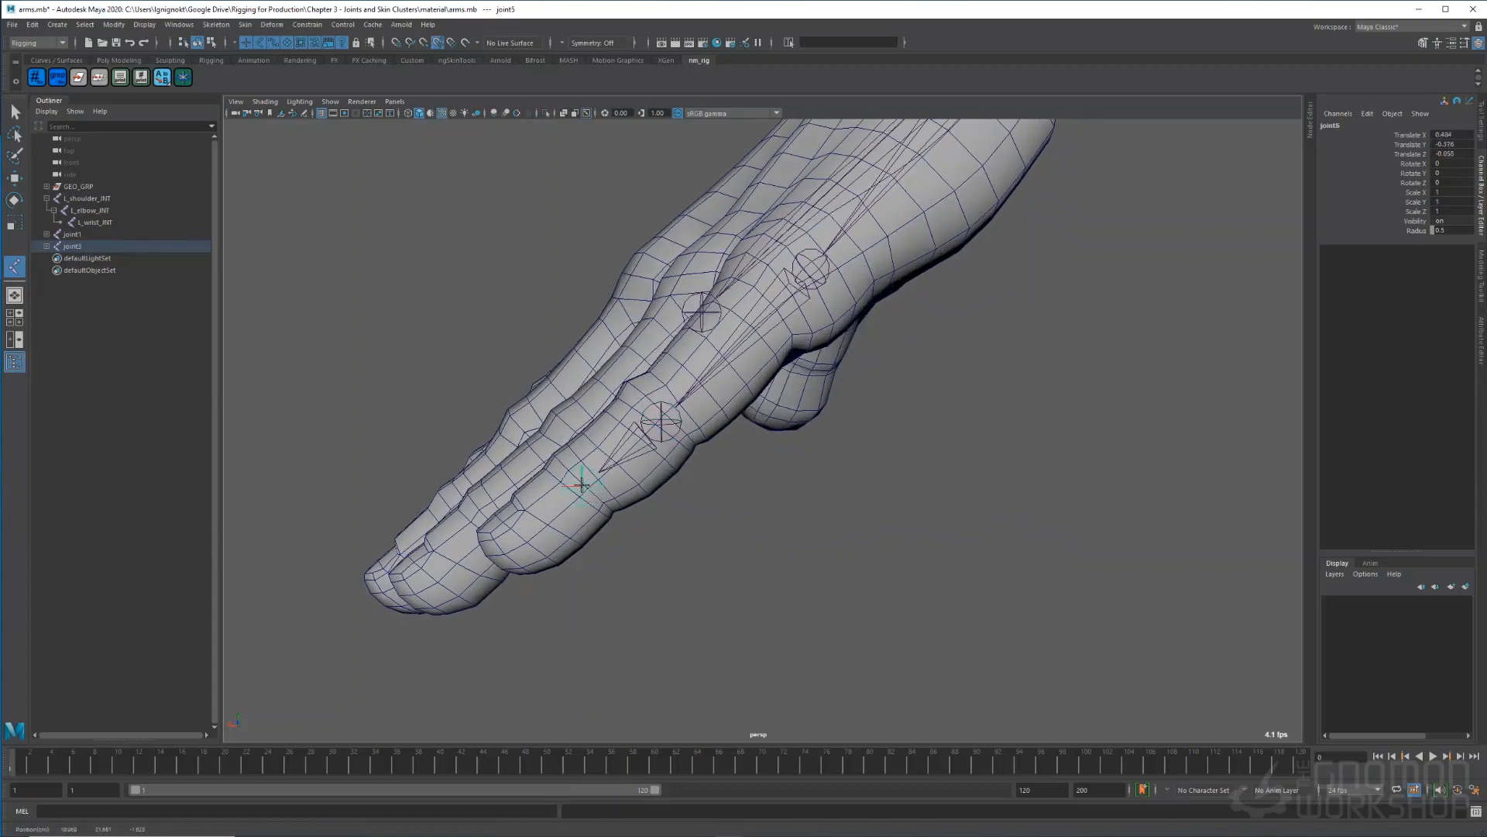
pyautogui.click(502, 565)
pyautogui.press('Return')
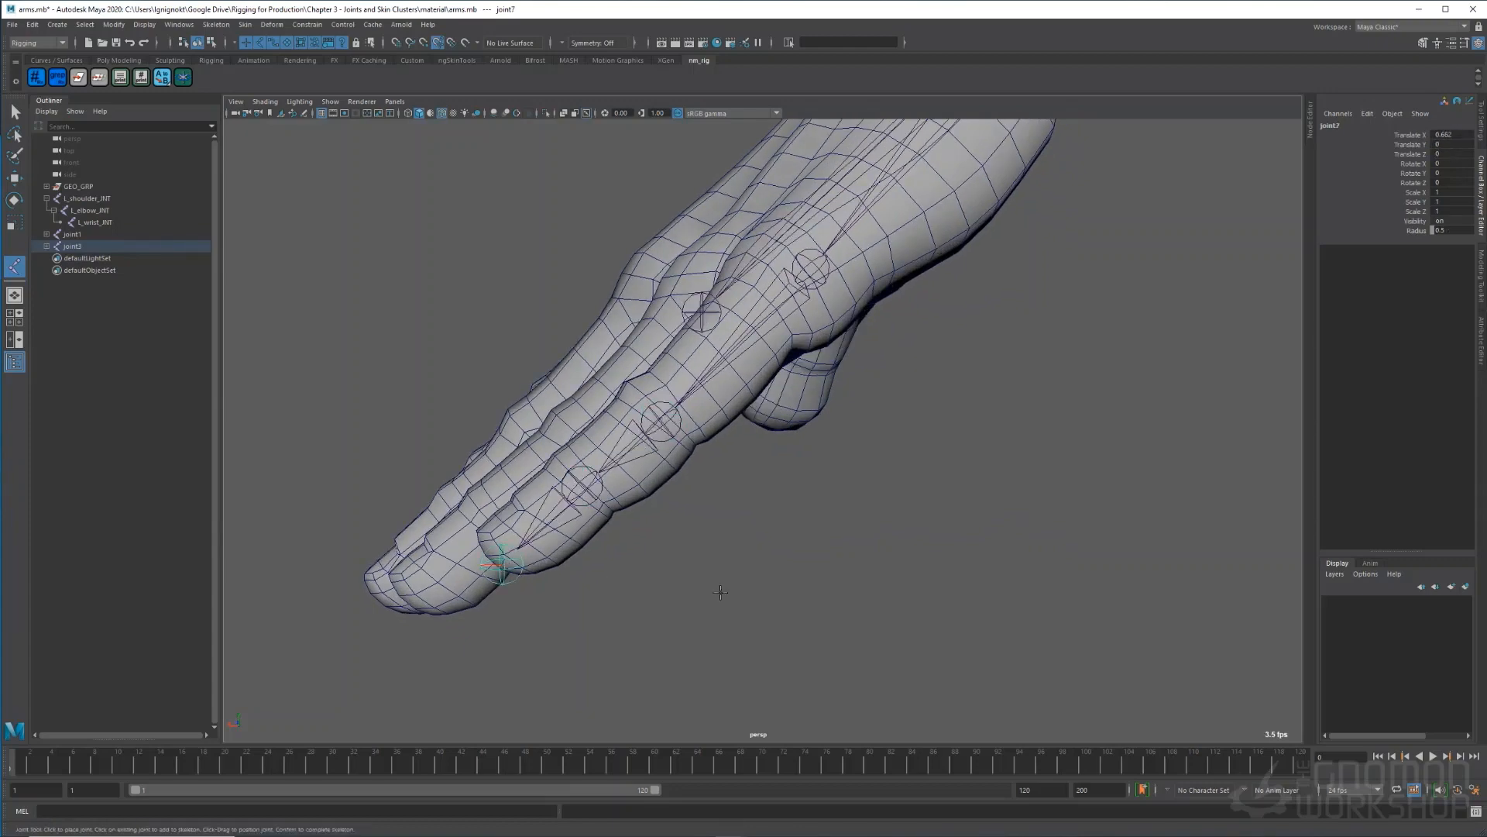
# - Create a five-joint ring finger chain running from the palm near the wrist through the knuckles to the fingertip
pyautogui.keyDown('alt'); pyautogui.moveTo(714, 591); pyautogui.dragTo(703, 625); pyautogui.keyUp('alt')
pyautogui.keyDown('alt'); pyautogui.moveTo(1029, 624); pyautogui.dragTo(983, 606, button='middle'); pyautogui.keyUp('alt')
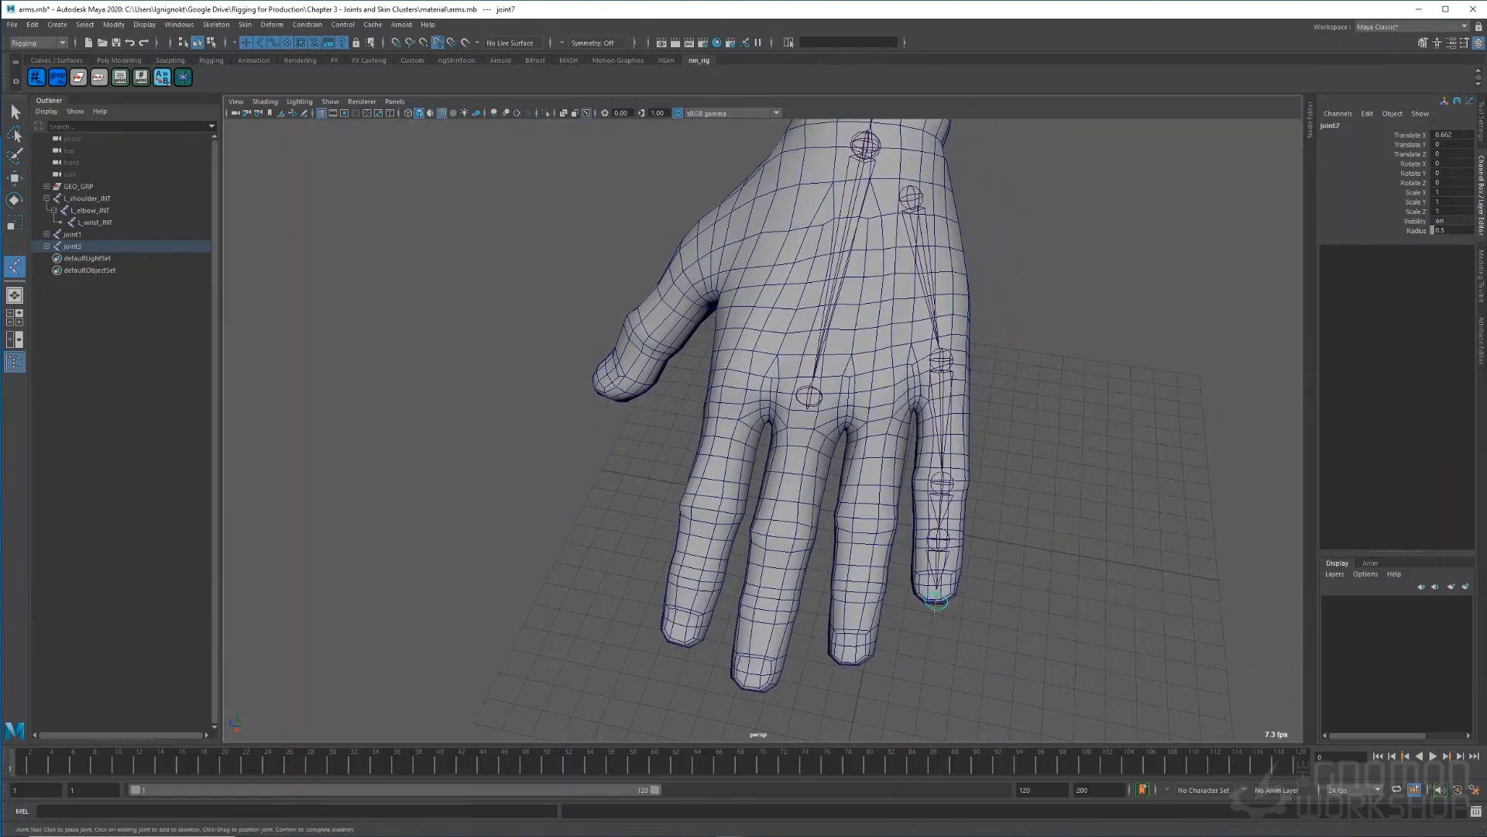
pyautogui.click(881, 187)
pyautogui.click(880, 371)
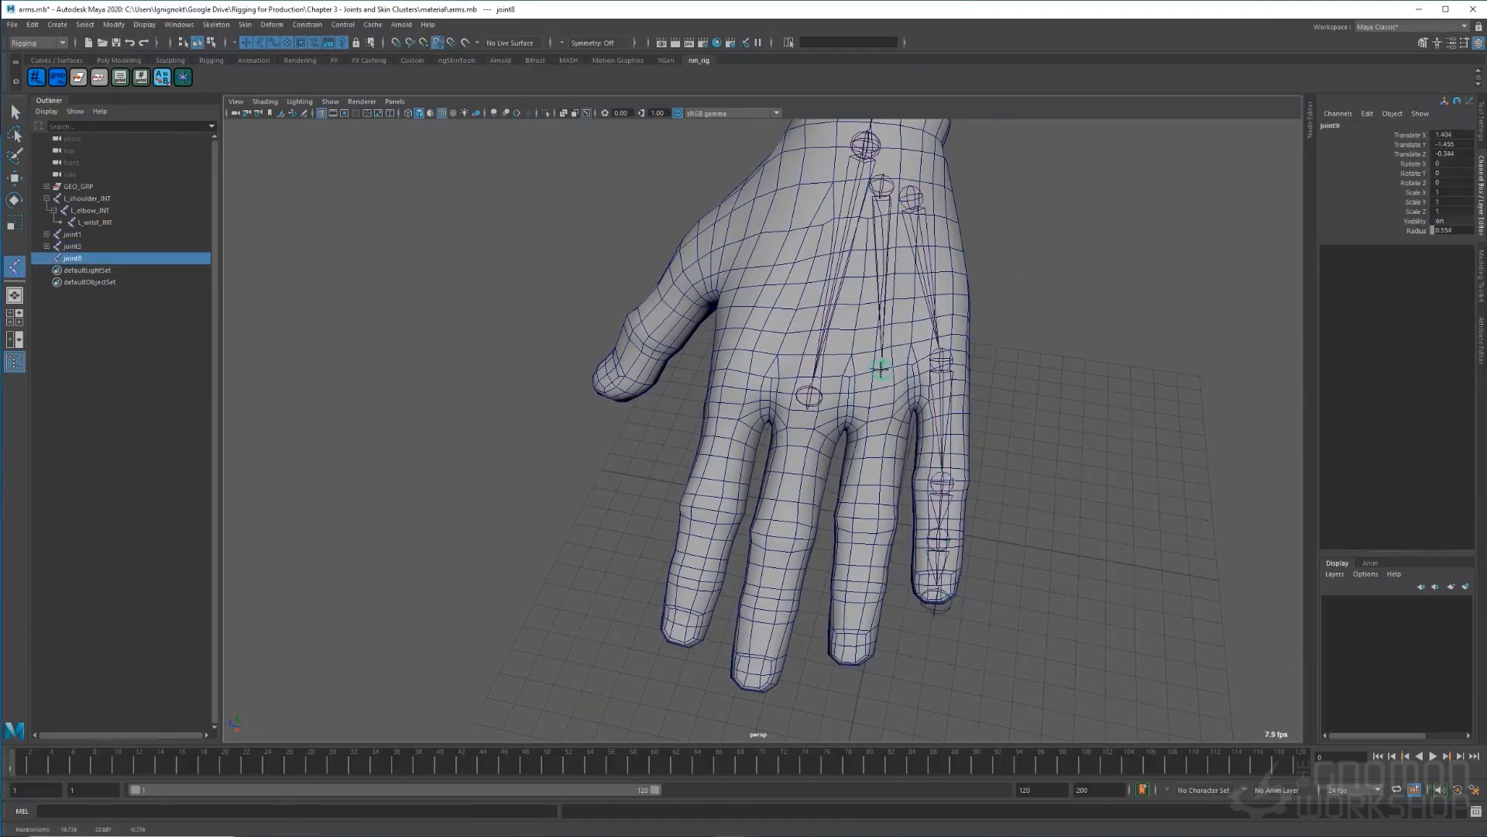
pyautogui.click(866, 519)
pyautogui.click(858, 593)
pyautogui.click(849, 668)
pyautogui.keyDown('alt'); pyautogui.moveTo(849, 667); pyautogui.dragTo(763, 643, button='right'); pyautogui.keyUp('alt')
pyautogui.press('Return')
# - Create a five-joint middle finger chain running from the palm near the wrist through the knuckles to the fingertip
pyautogui.click(810, 275)
pyautogui.click(804, 411)
pyautogui.click(800, 507)
pyautogui.click(799, 551)
pyautogui.click(797, 598)
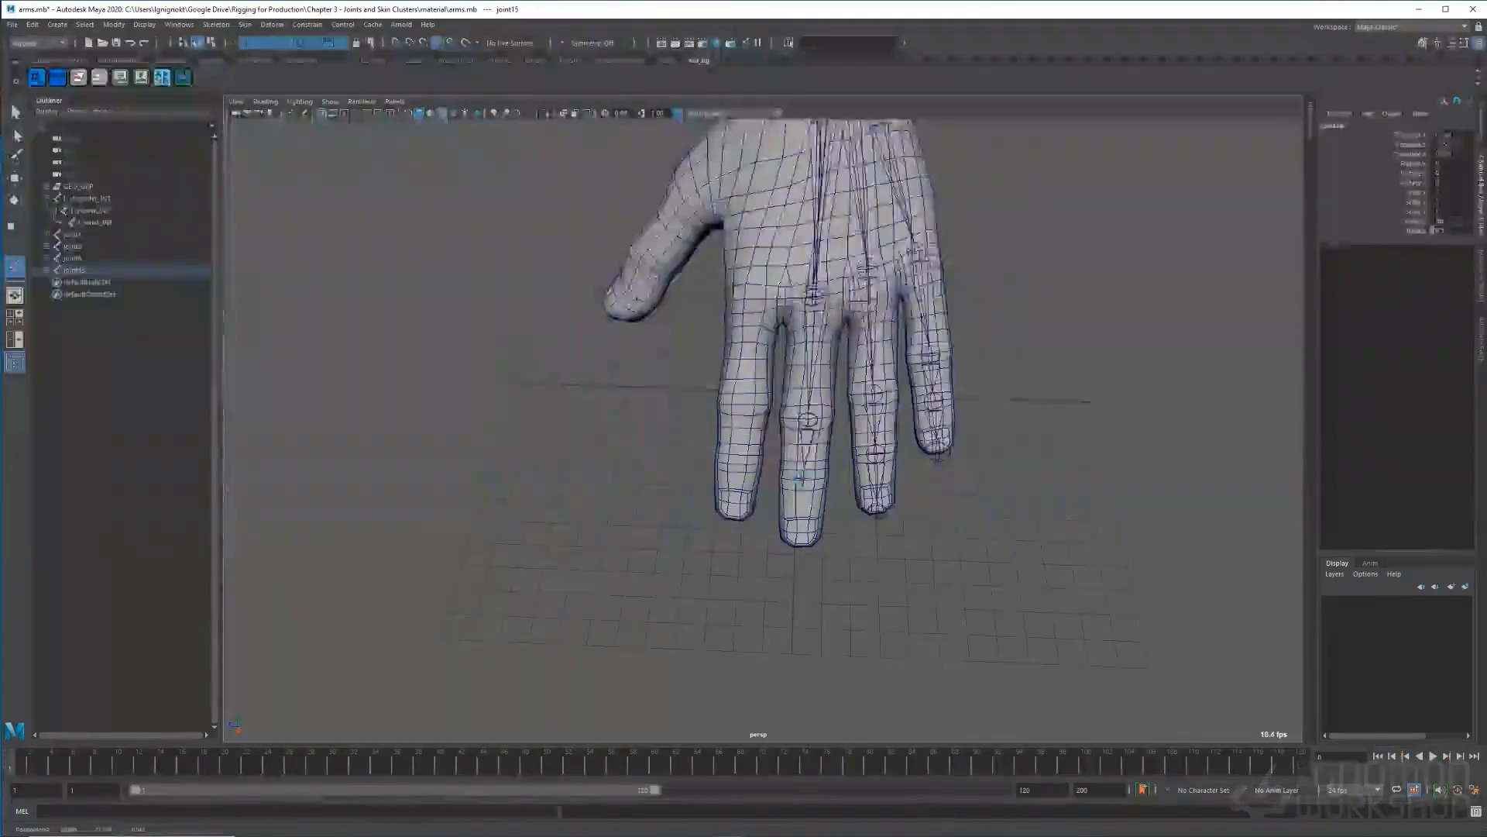
pyautogui.press('Return')
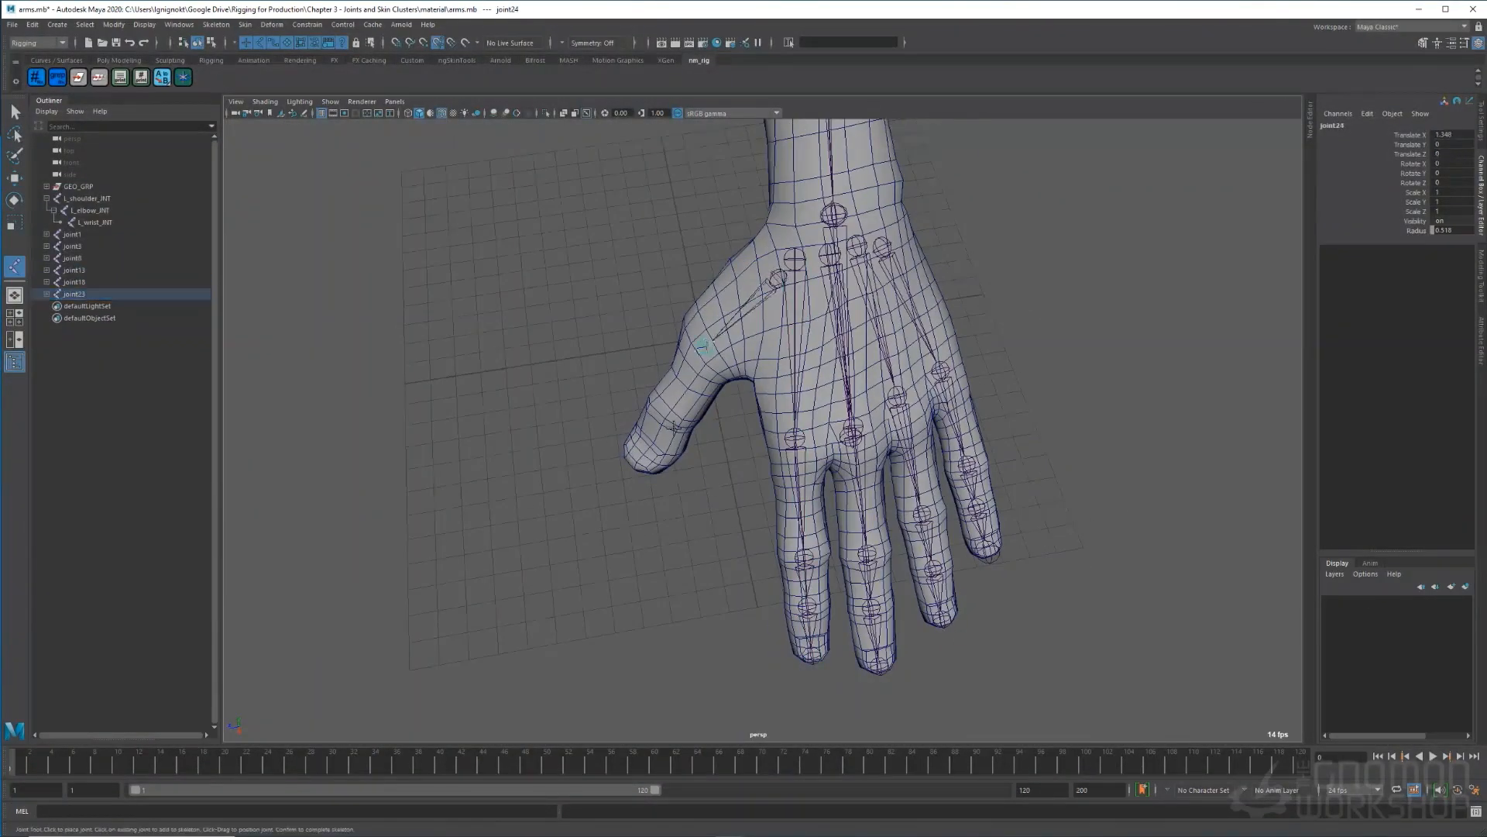
# - Finish the thumb joint chain with an end joint at the tip of the thumb
pyautogui.click(641, 443)
pyautogui.press('w')
# - Select individual finger joints and inspect their placement inside the hand mesh from several angles
pyautogui.keyDown('alt'); pyautogui.moveTo(642, 445); pyautogui.dragTo(543, 381); pyautogui.keyUp('alt')
pyautogui.click(555, 320)
pyautogui.click(893, 333)
pyautogui.keyDown('alt'); pyautogui.moveTo(893, 333); pyautogui.dragTo(1069, 418); pyautogui.keyUp('alt')
pyautogui.keyDown('alt'); pyautogui.moveTo(1069, 419); pyautogui.dragTo(961, 388, button='right'); pyautogui.keyUp('alt')
pyautogui.click(813, 282)
pyautogui.keyDown('alt'); pyautogui.moveTo(814, 282); pyautogui.dragTo(775, 349); pyautogui.keyUp('alt')
pyautogui.click(747, 449)
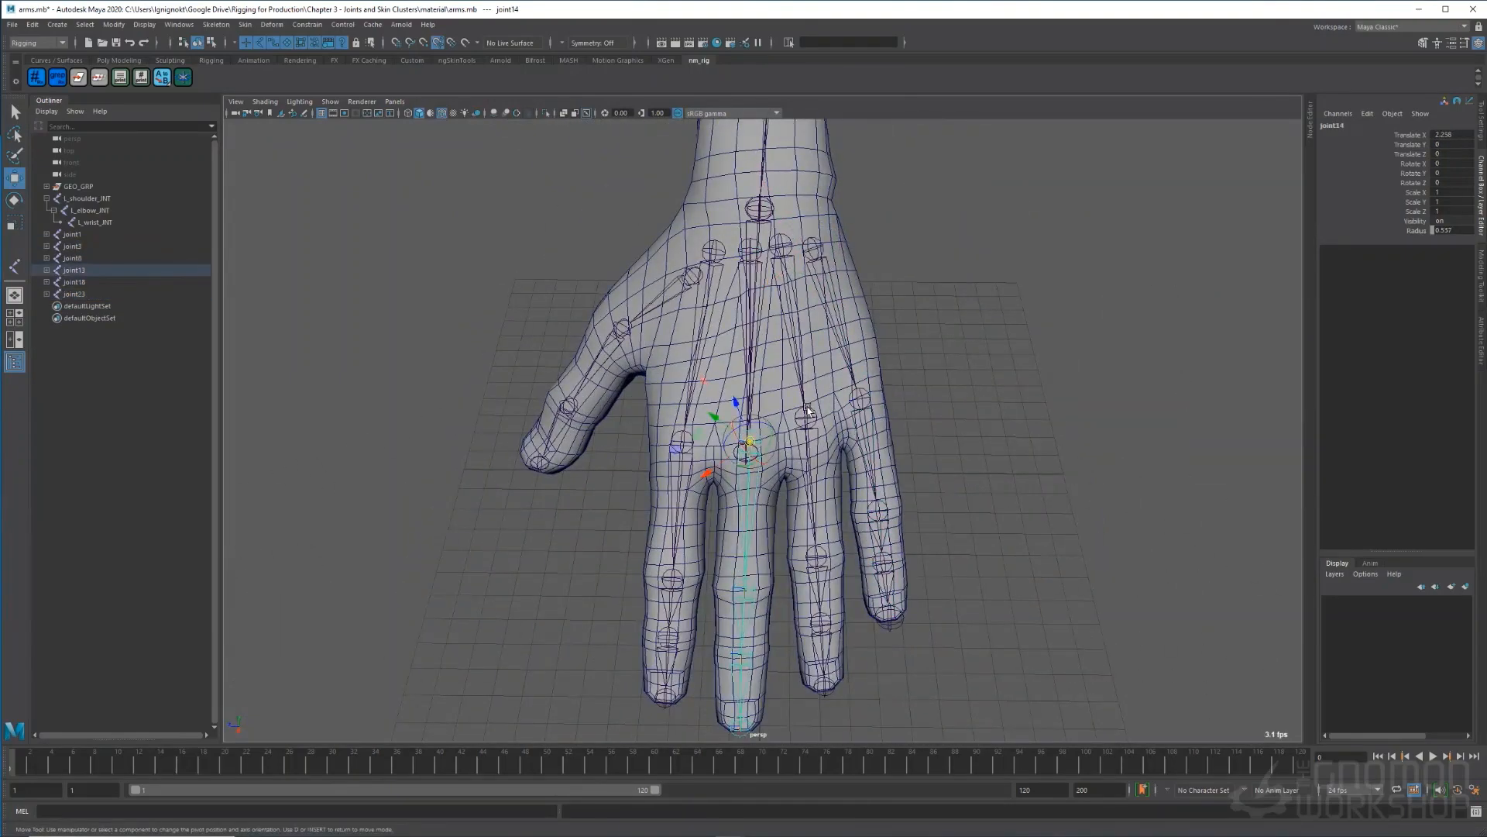
pyautogui.click(807, 423)
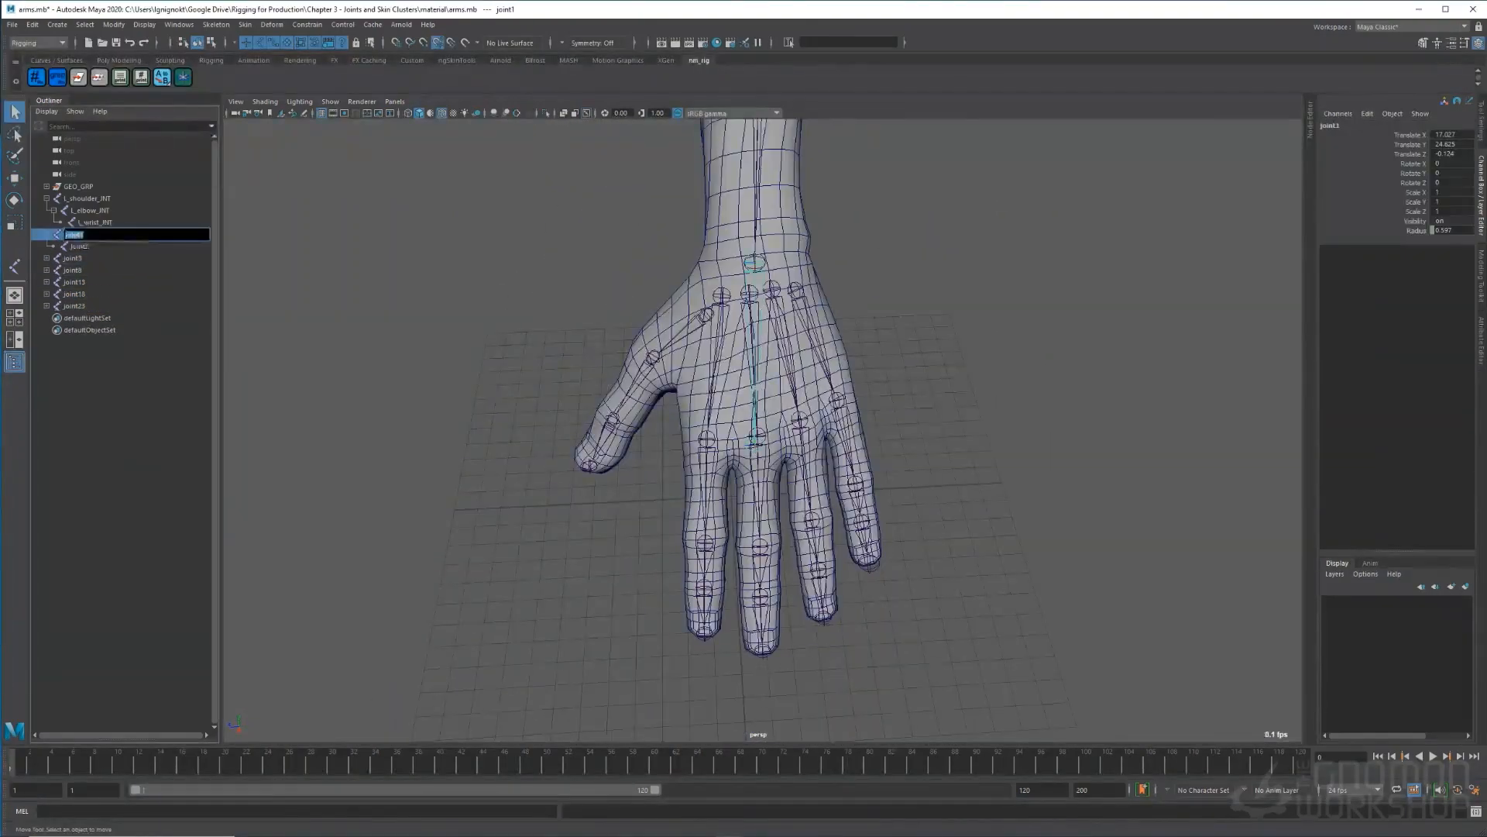
# - Name the hand joints C_hand_JNT and C_hand_end_JNT, and batch-rename the pinky joints with the pattern L_pinky_##_JNT
pyautogui.click(72, 245)
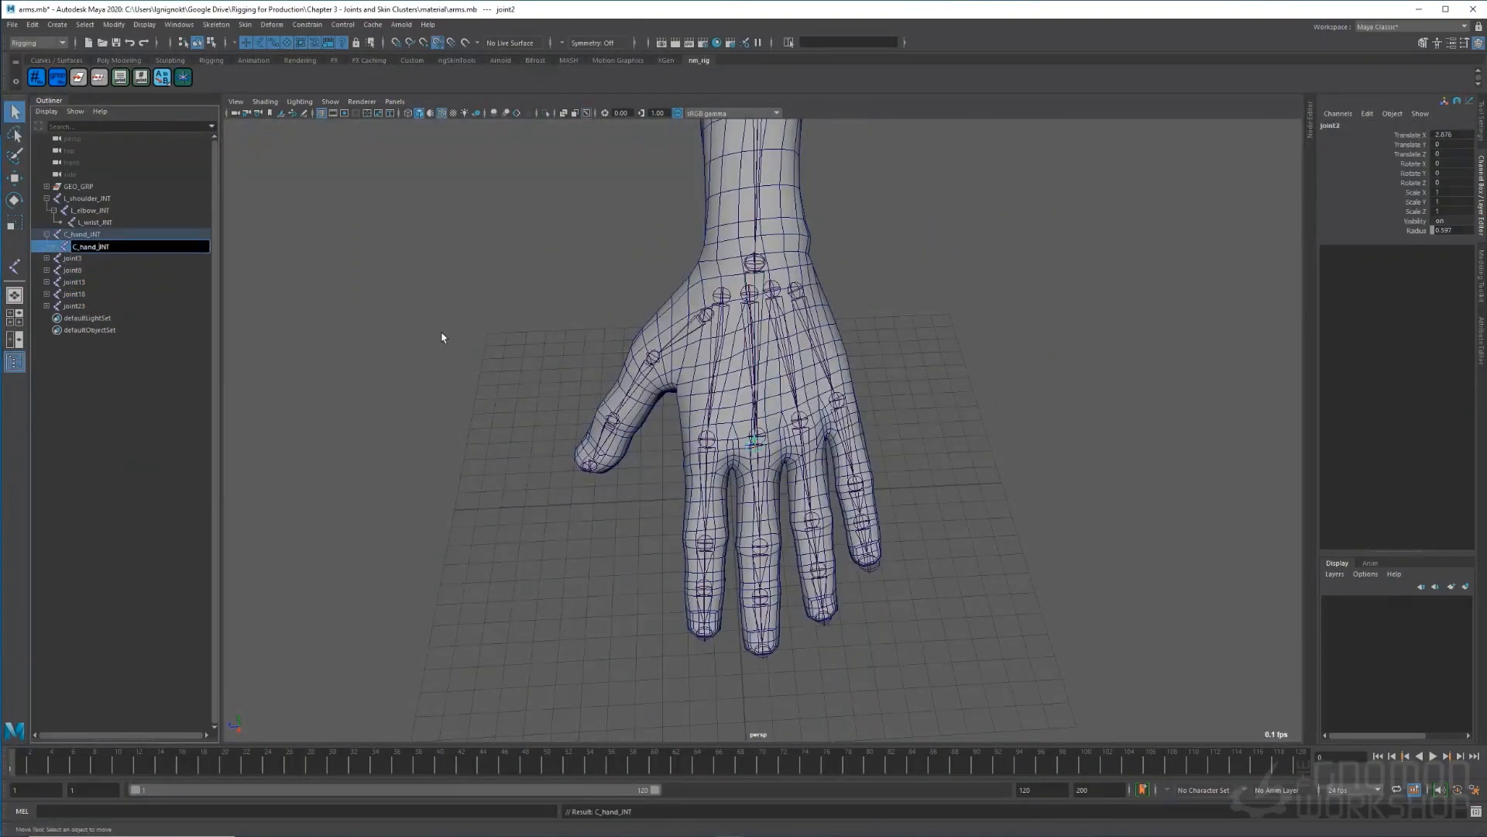
pyautogui.moveTo(763, 287); pyautogui.dragTo(407, 239)
pyautogui.write('L_pinky_##_JNT')
pyautogui.press('Return')
# - Batch-rename the ring finger joints with the pattern L_ring_##_JNT and the middle finger joints with L_middle_##_JNT
pyautogui.keyDown('shift'); pyautogui.click(47, 318); pyautogui.keyUp('shift')
pyautogui.moveTo(74, 317); pyautogui.dragTo(126, 365)
pyautogui.write('ring')
pyautogui.press('Return')
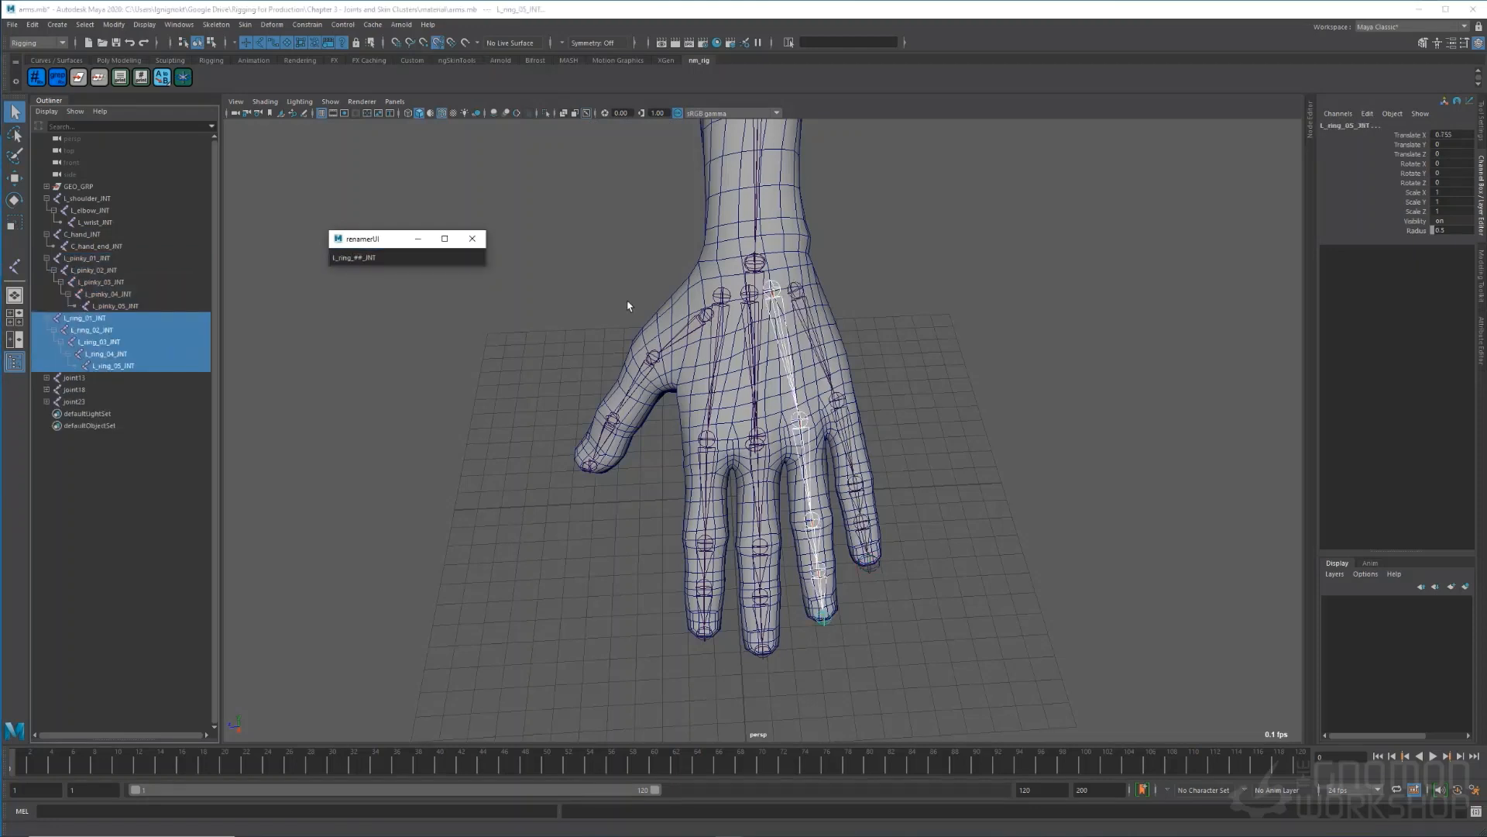
pyautogui.write('middle')
pyautogui.press('Return')
# - Batch-rename the index finger joints with the pattern L_index_##_JNT and the thumb joints with L_thumb_##_JNT, and close the renamer
pyautogui.moveTo(73, 438); pyautogui.dragTo(142, 488)
pyautogui.write('index')
pyautogui.press('Return')
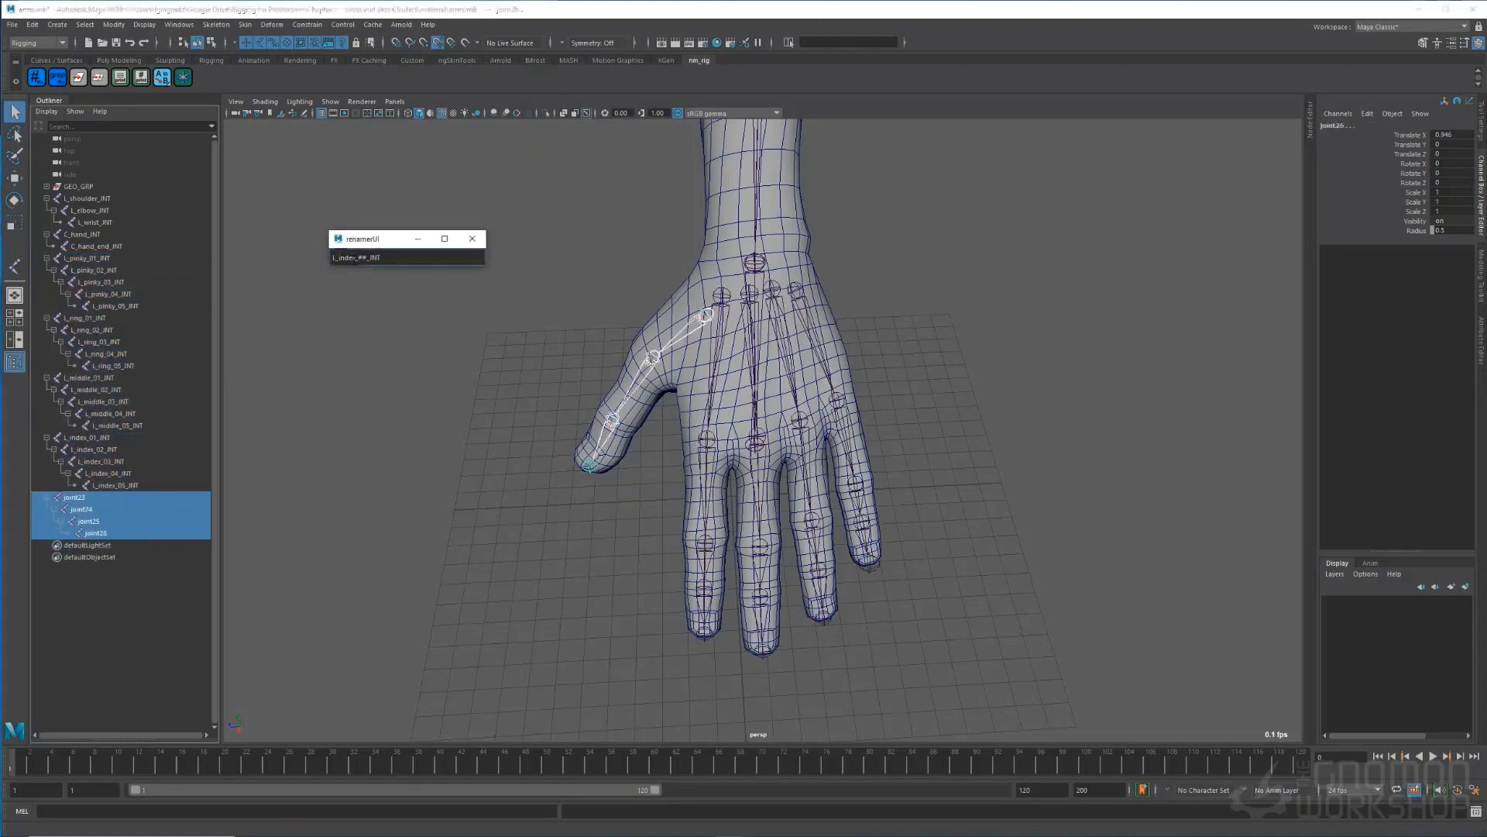
pyautogui.write('thumb')
pyautogui.press('Return')
pyautogui.click(498, 401)
pyautogui.click(473, 239)
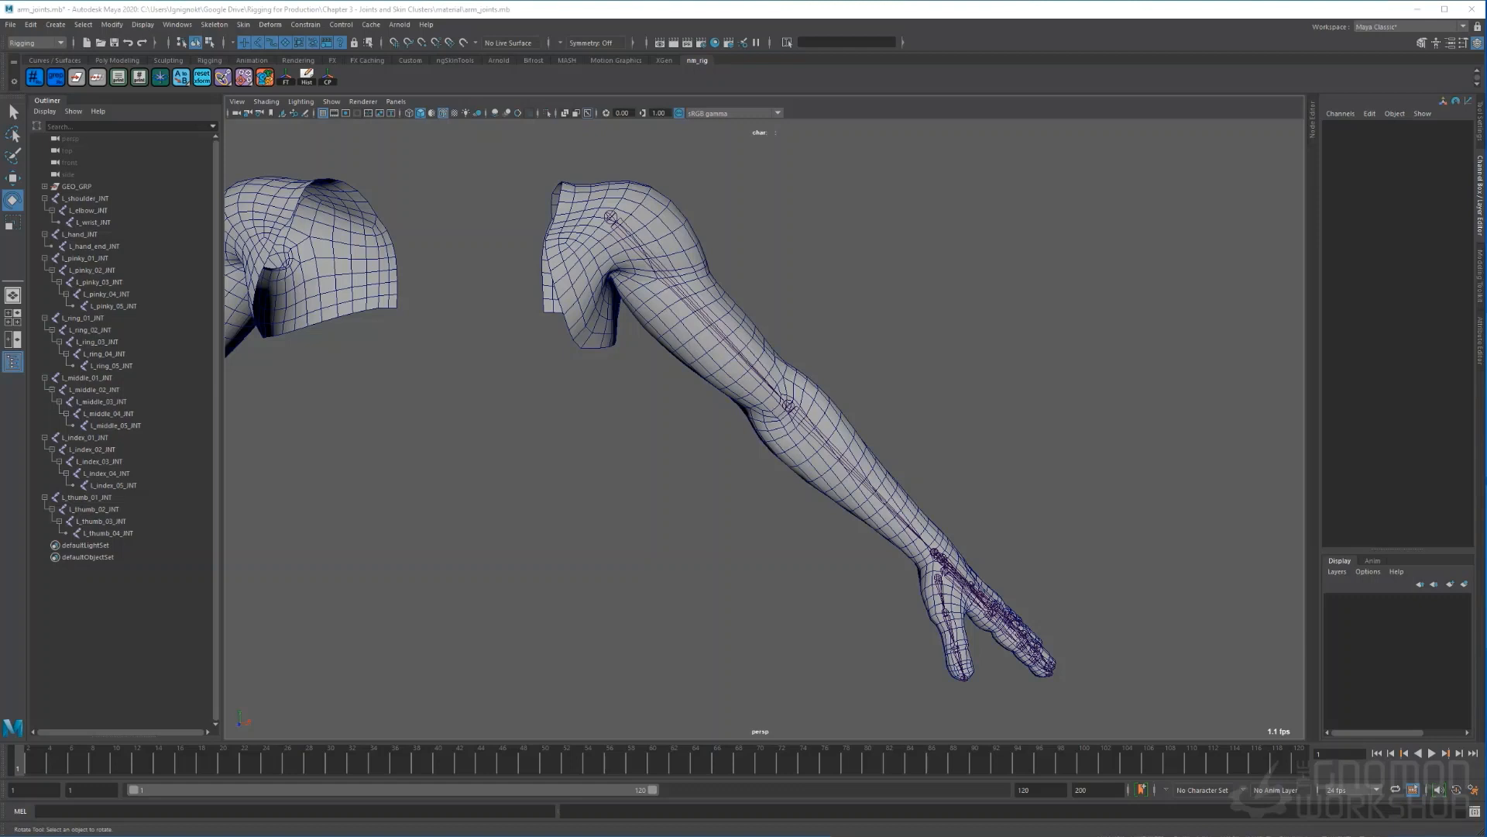
# - Rotate L_elbow_JNT about its Y axis to about -174 degrees and compare the folded forearm bone with the upper arm bone
pyautogui.moveTo(931, 432); pyautogui.dragTo(827, 481)
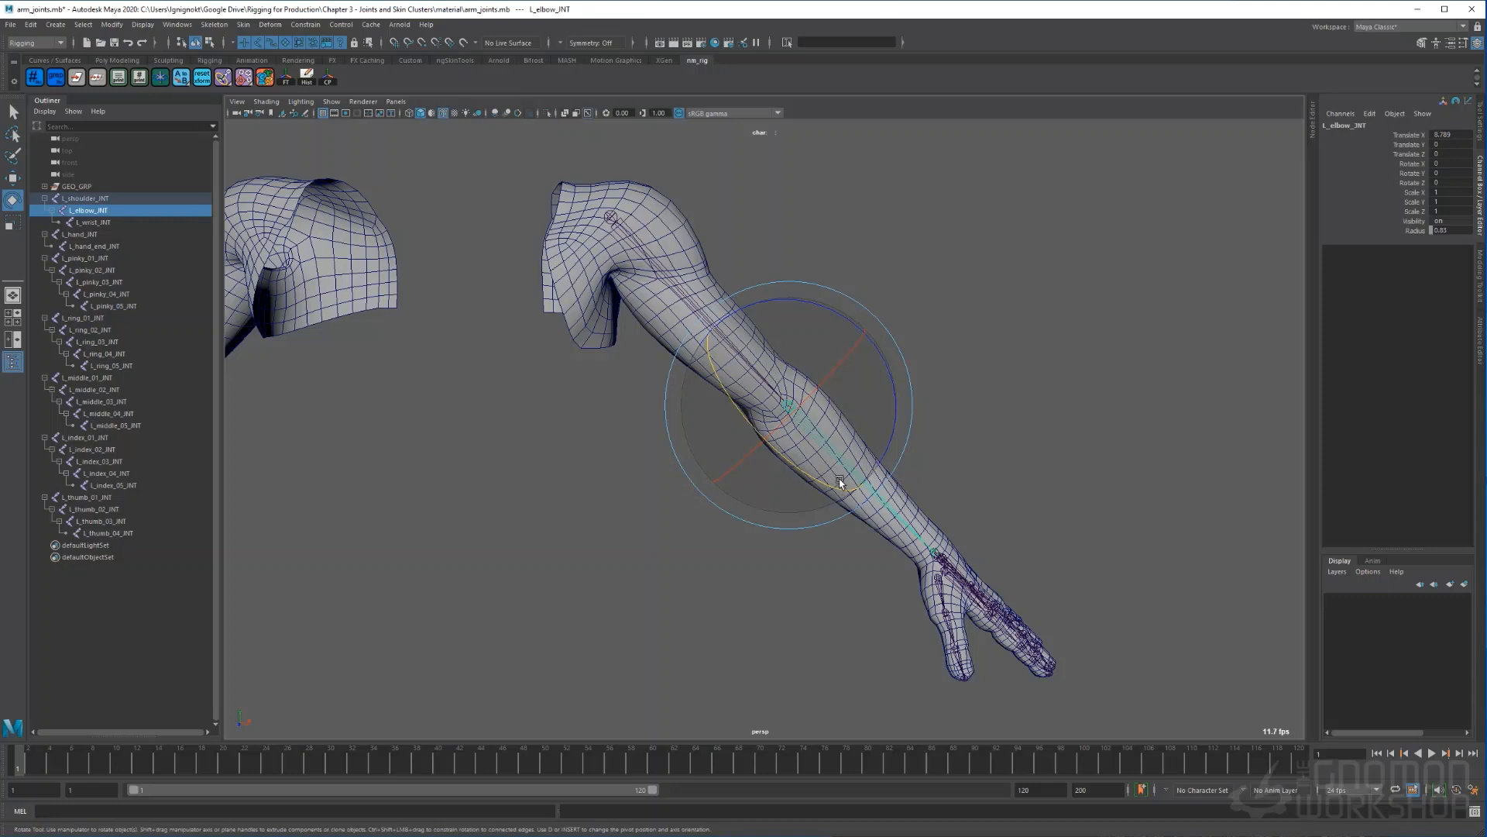
pyautogui.moveTo(840, 483); pyautogui.dragTo(822, 555)
pyautogui.moveTo(1123, 519)
pyautogui.keyDown('alt'); pyautogui.mouseDown()
pyautogui.moveTo(1012, 537)
pyautogui.moveTo(972, 570)
pyautogui.moveTo(1125, 530)
pyautogui.mouseUp(); pyautogui.keyUp('alt')
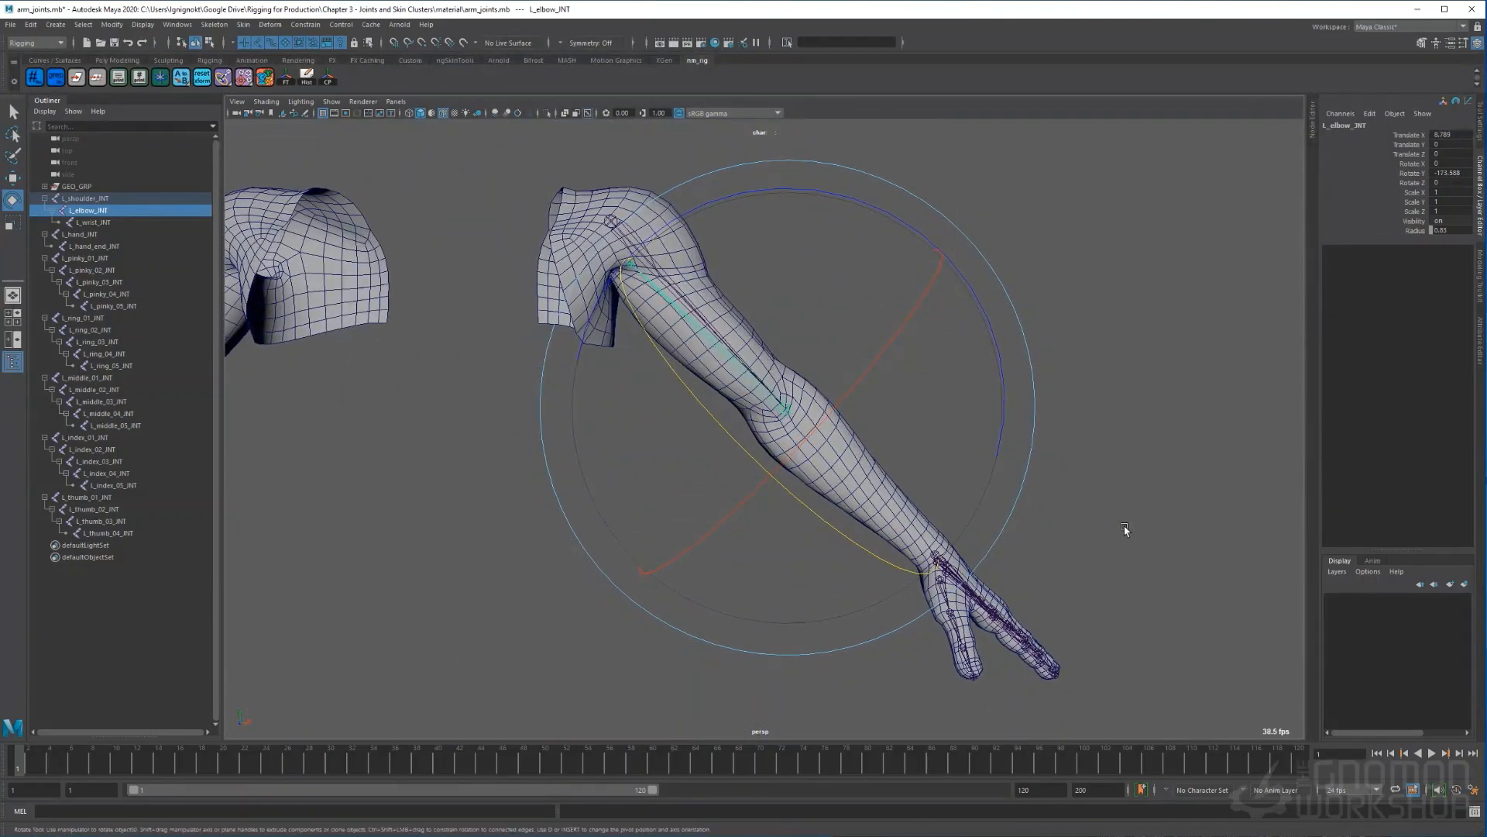
pyautogui.press('-')
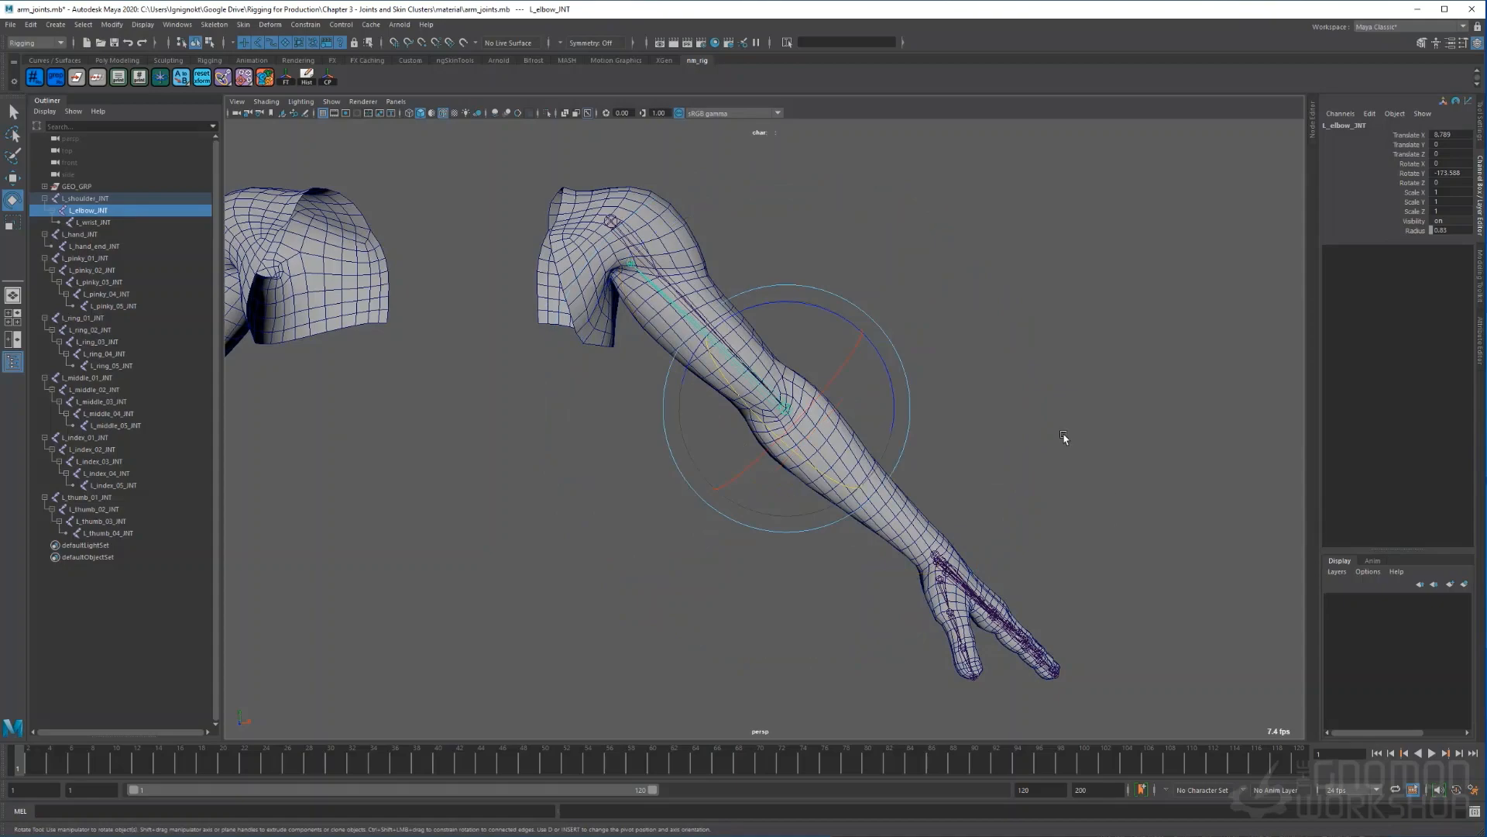
pyautogui.keyDown('alt'); pyautogui.moveTo(967, 378); pyautogui.dragTo(1089, 534, button='middle'); pyautogui.keyUp('alt')
pyautogui.keyDown('alt'); pyautogui.moveTo(1089, 534); pyautogui.dragTo(1397, 636, button='right'); pyautogui.keyUp('alt')
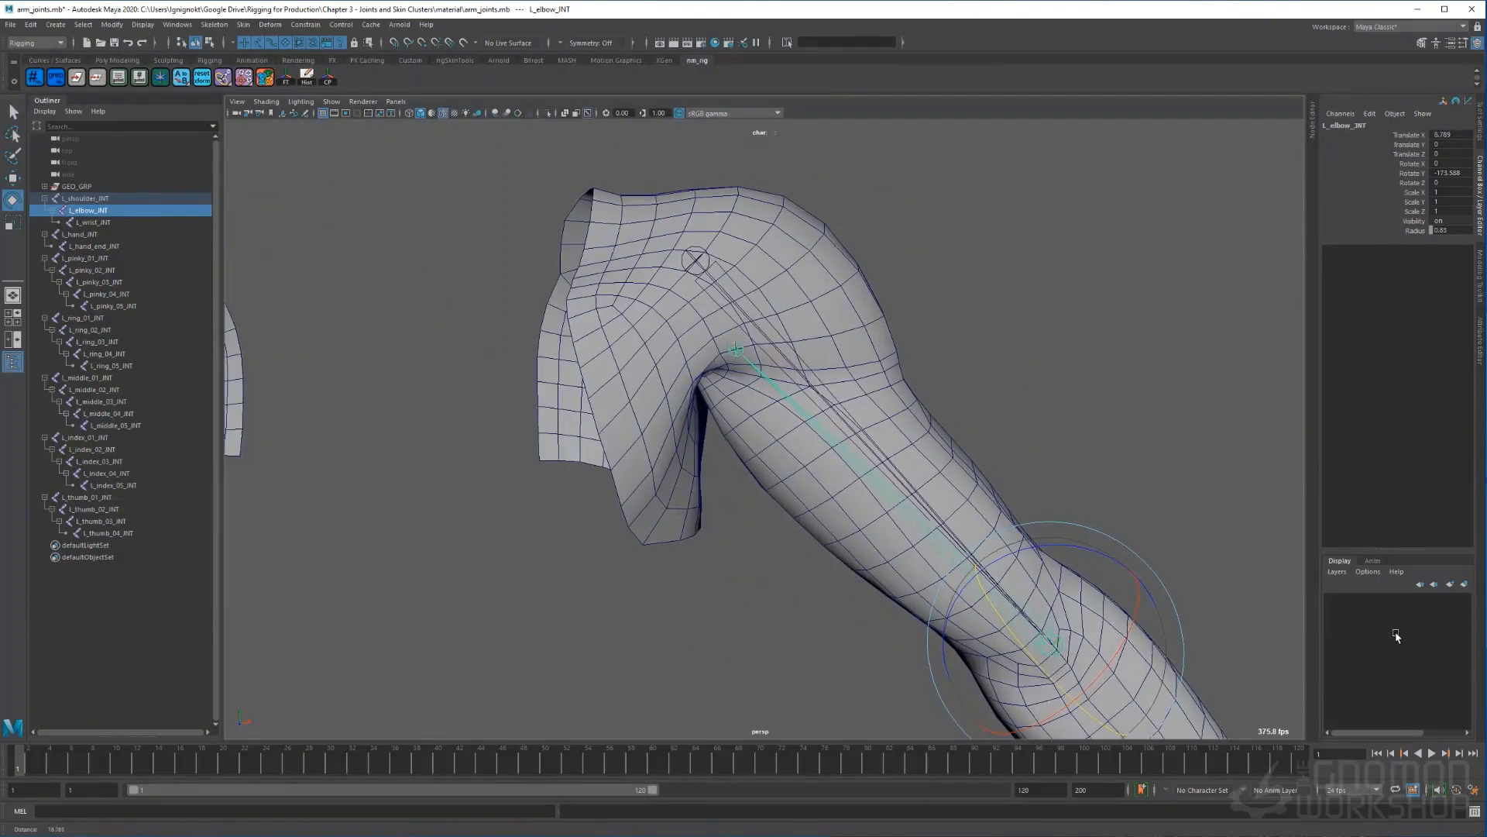
pyautogui.moveTo(1034, 505)
pyautogui.keyDown('alt'); pyautogui.mouseDown()
pyautogui.moveTo(1012, 508)
pyautogui.moveTo(1039, 505)
pyautogui.moveTo(1024, 500)
pyautogui.mouseUp(); pyautogui.keyUp('alt')
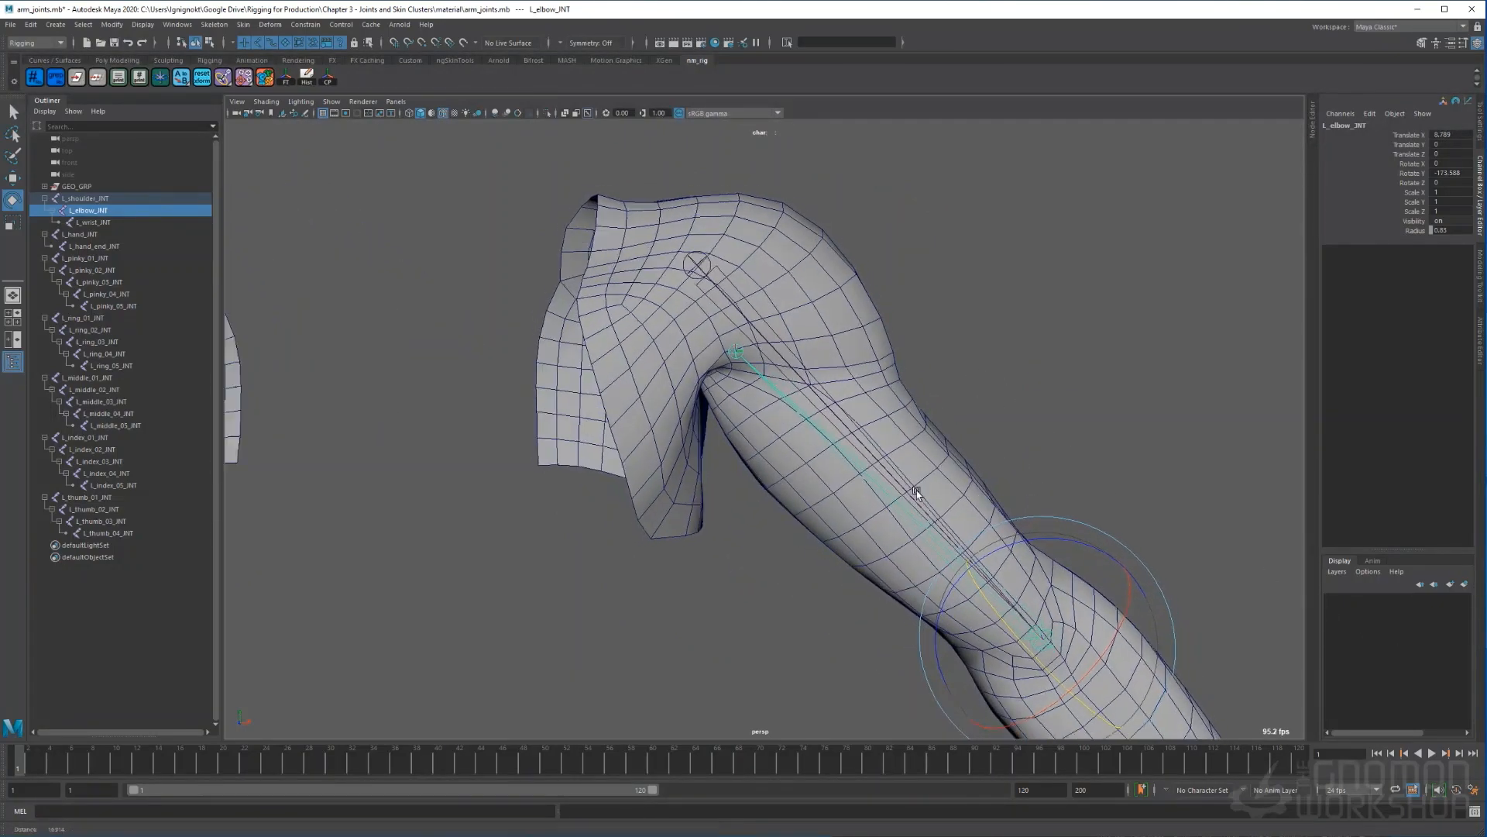
pyautogui.keyDown('alt'); pyautogui.moveTo(916, 488); pyautogui.dragTo(787, 485, button='right'); pyautogui.keyUp('alt')
pyautogui.keyDown('alt'); pyautogui.moveTo(1016, 531); pyautogui.dragTo(927, 408, button='middle'); pyautogui.keyUp('alt')
# - Undo the test rotation of the elbow joint
pyautogui.press('=')
pyautogui.hotkey('ctrl', 'z')
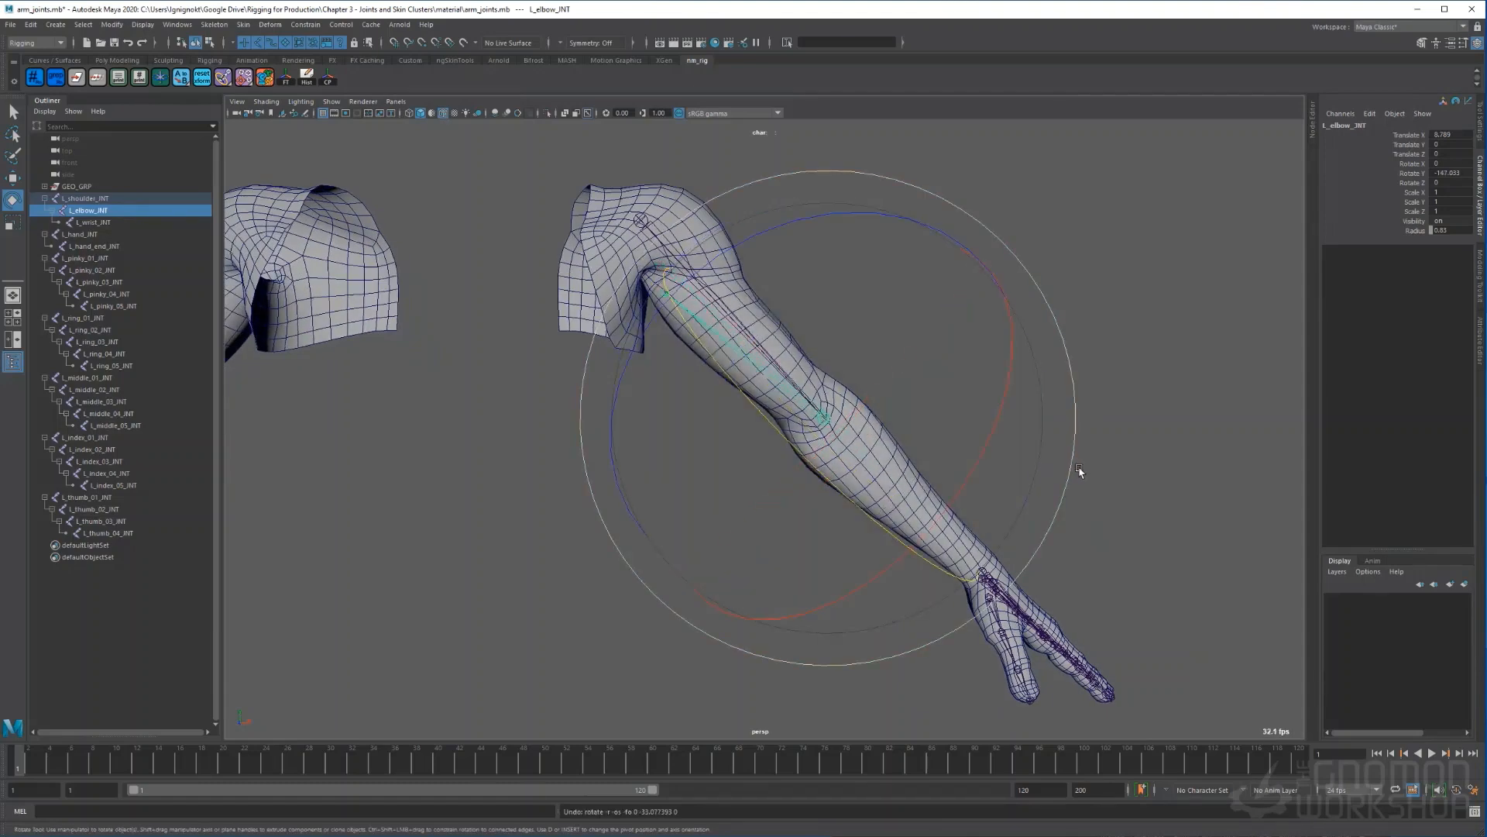
pyautogui.hotkey('ctrl', 'z')
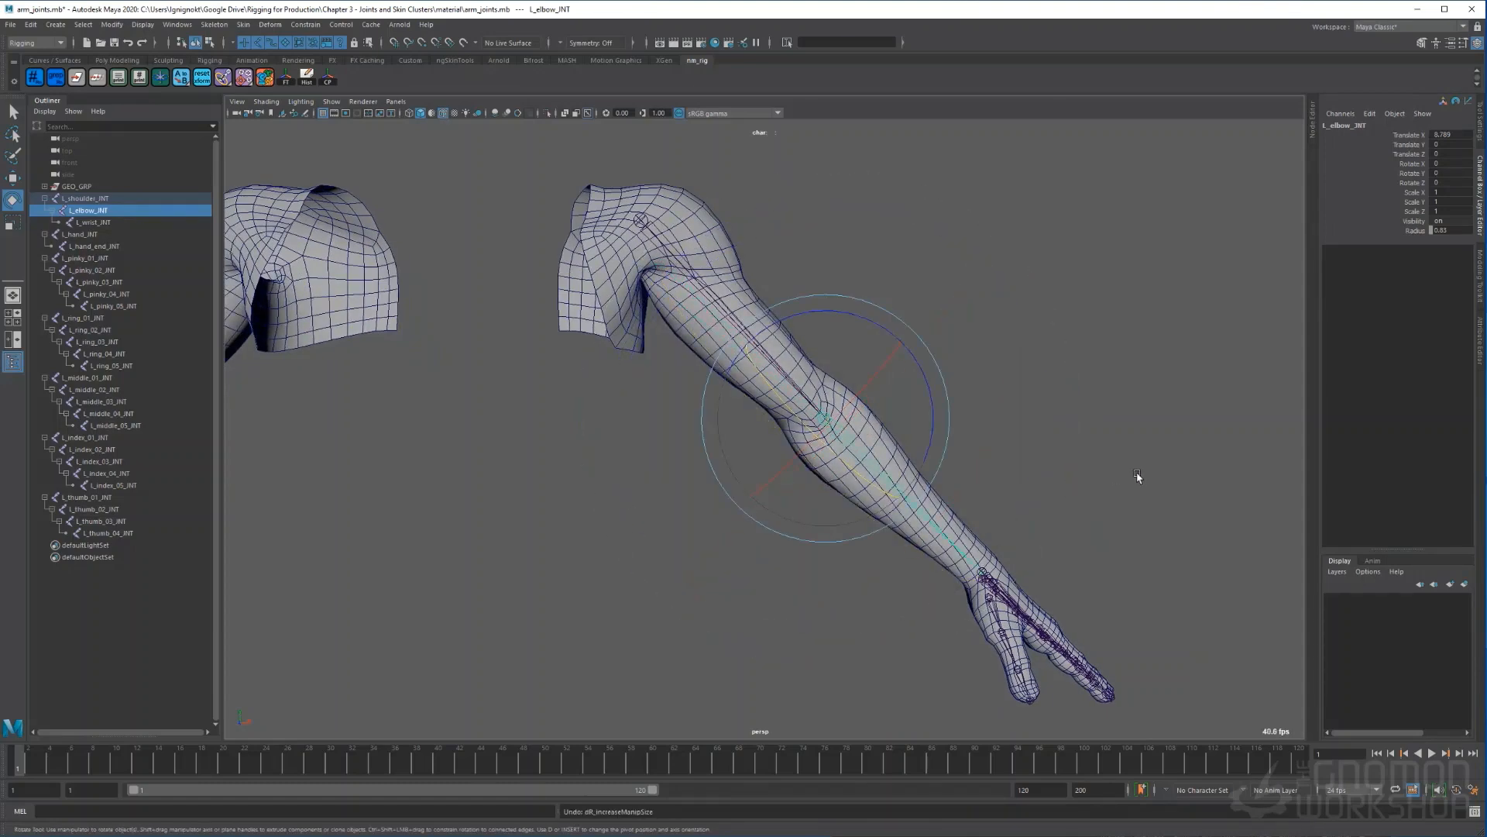
# - Set L_elbow_JNT's Joint Orient X and Z to 0, and rotate the elbow about Y to about -167 degrees to test the fold
pyautogui.hotkey('ctrl', 'a')
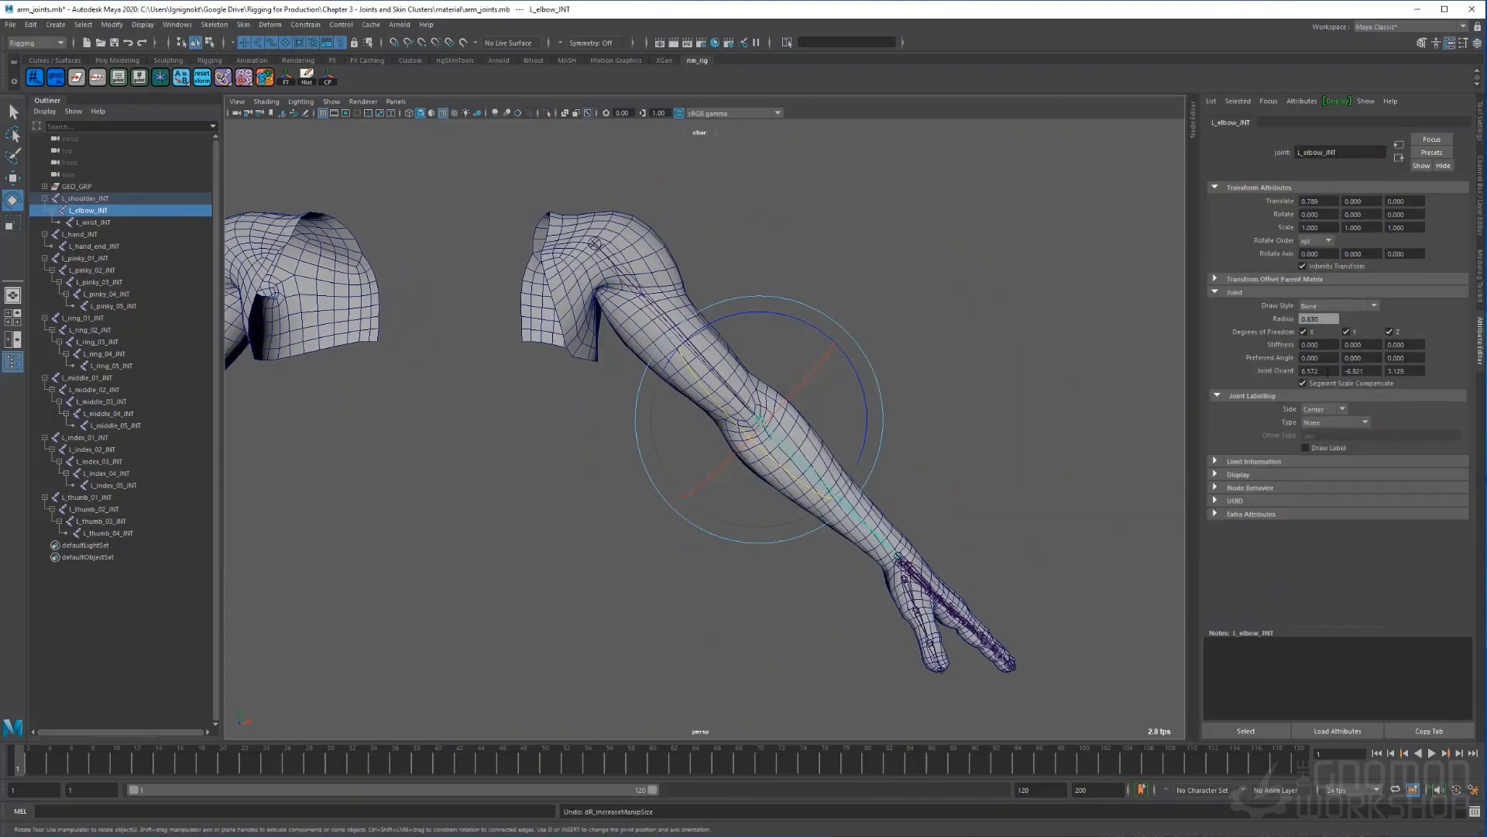
pyautogui.moveTo(1327, 372); pyautogui.dragTo(1293, 372)
pyautogui.write('0')
pyautogui.moveTo(1405, 371); pyautogui.dragTo(1376, 368)
pyautogui.write('0')
pyautogui.press('Return')
pyautogui.moveTo(839, 505); pyautogui.dragTo(652, 458)
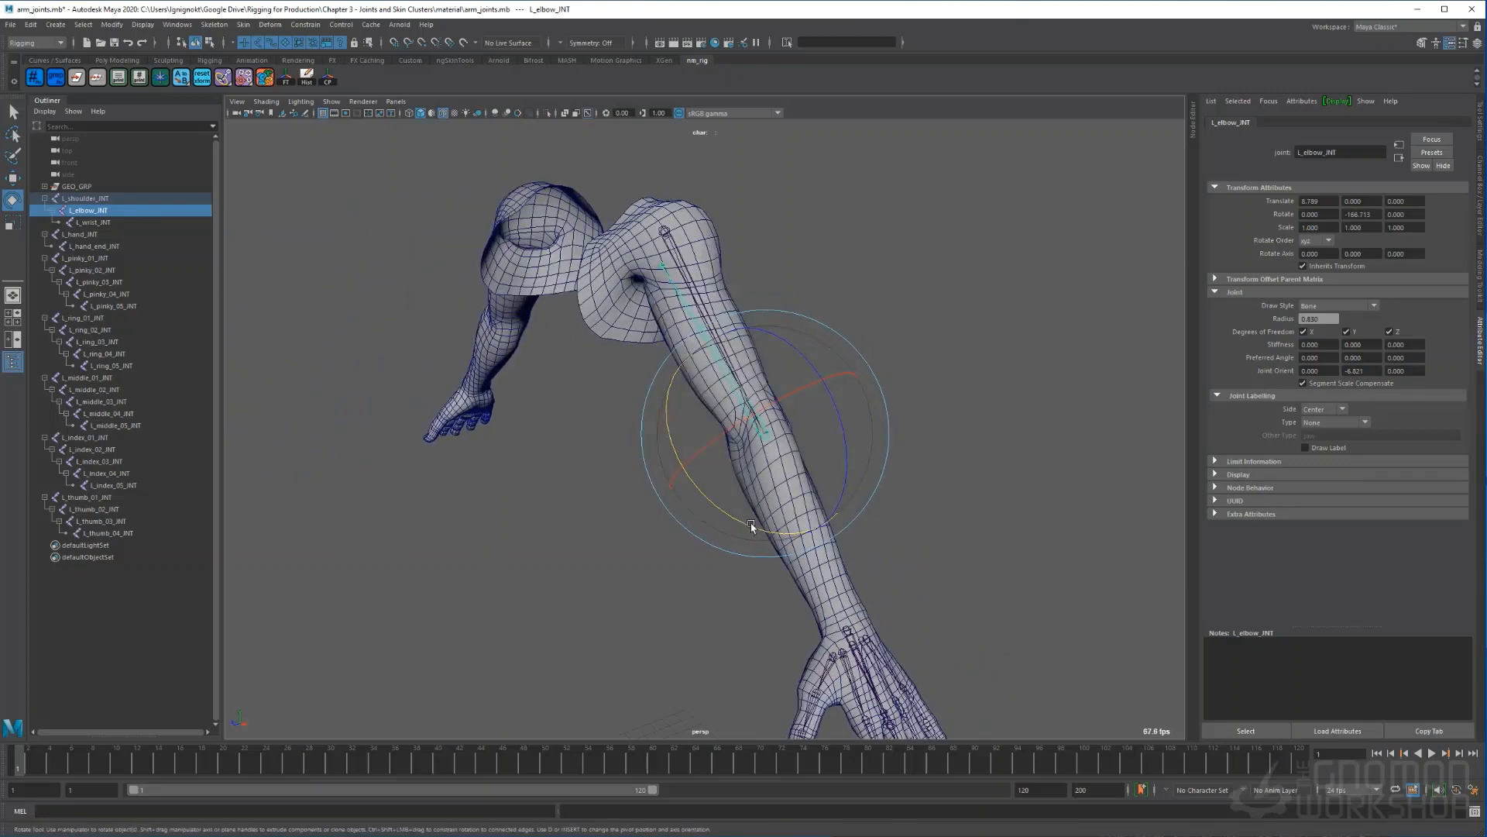
# - Undo the elbow's test rotation while keeping its cleaned Joint Orient, and select the parent shoulder joint
pyautogui.moveTo(749, 525); pyautogui.dragTo(832, 520)
pyautogui.hotkey('ctrl', 'z')
pyautogui.hotkey('ctrl', 'z')
pyautogui.hotkey('ctrl', 'z')
pyautogui.hotkey('ctrl', 'y')
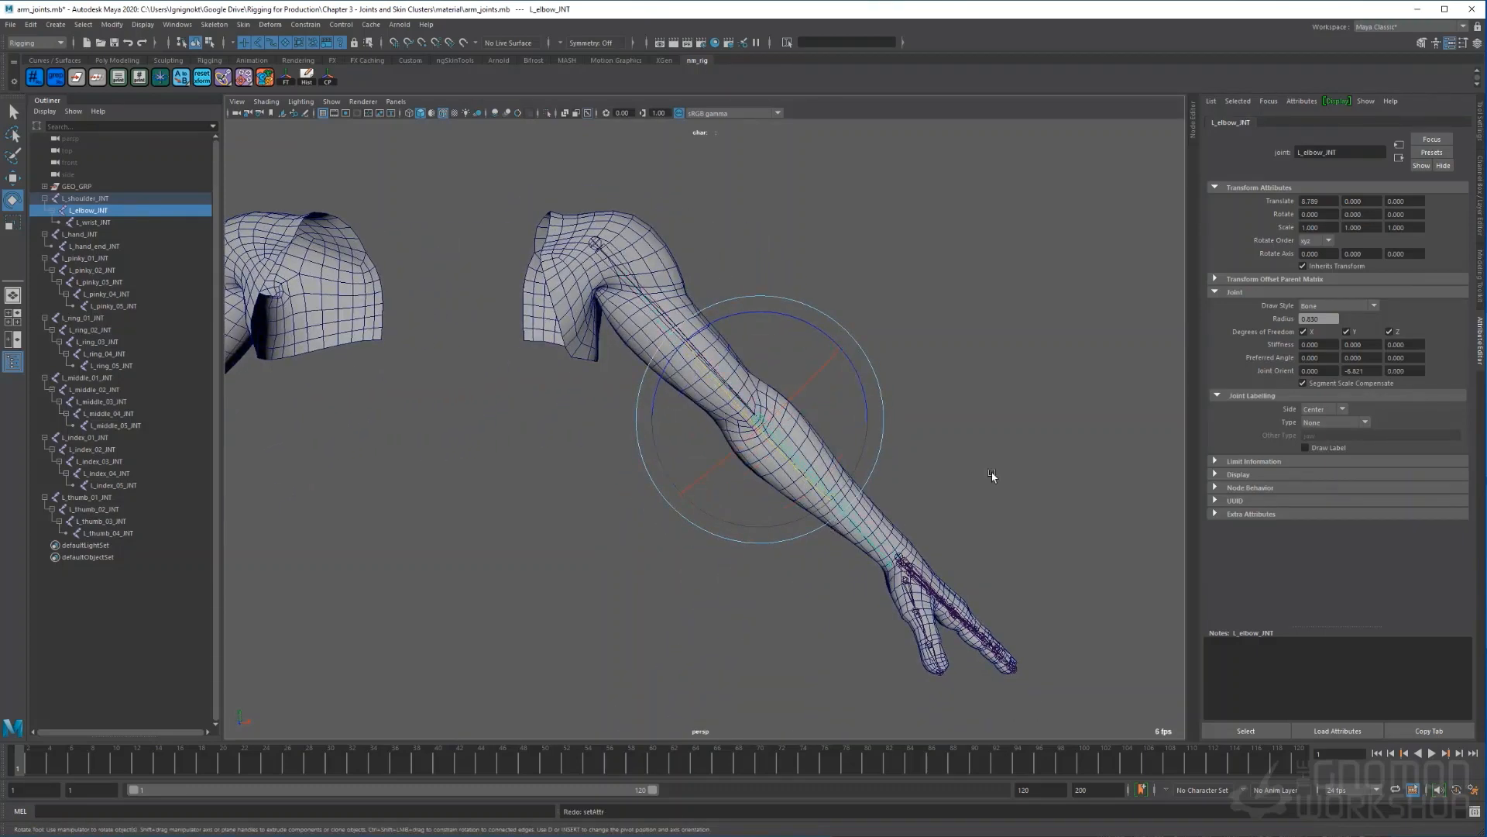
pyautogui.press('Up')
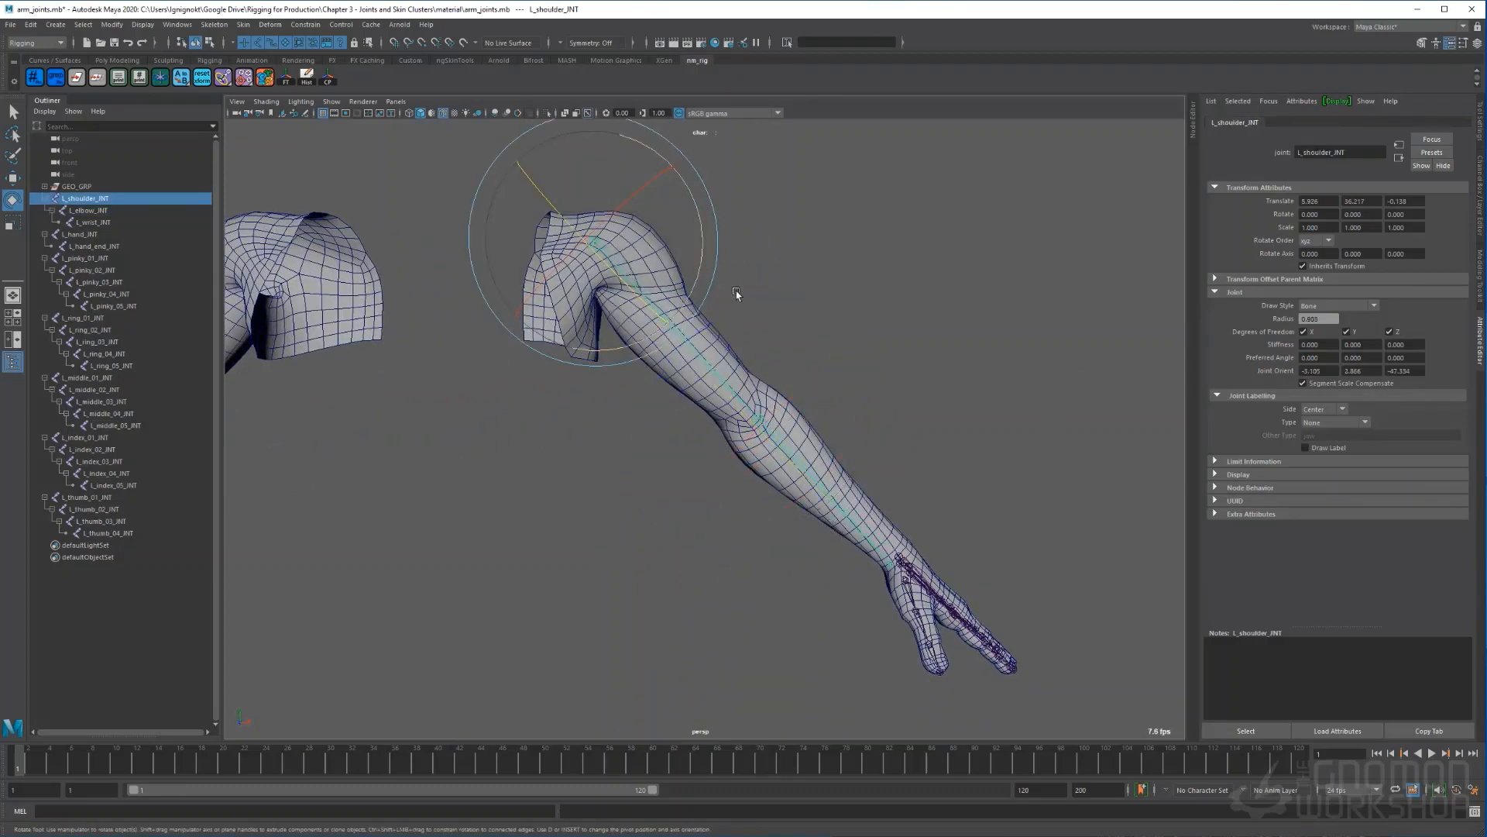
pyautogui.moveTo(735, 294); pyautogui.dragTo(1019, 419)
pyautogui.press('w')
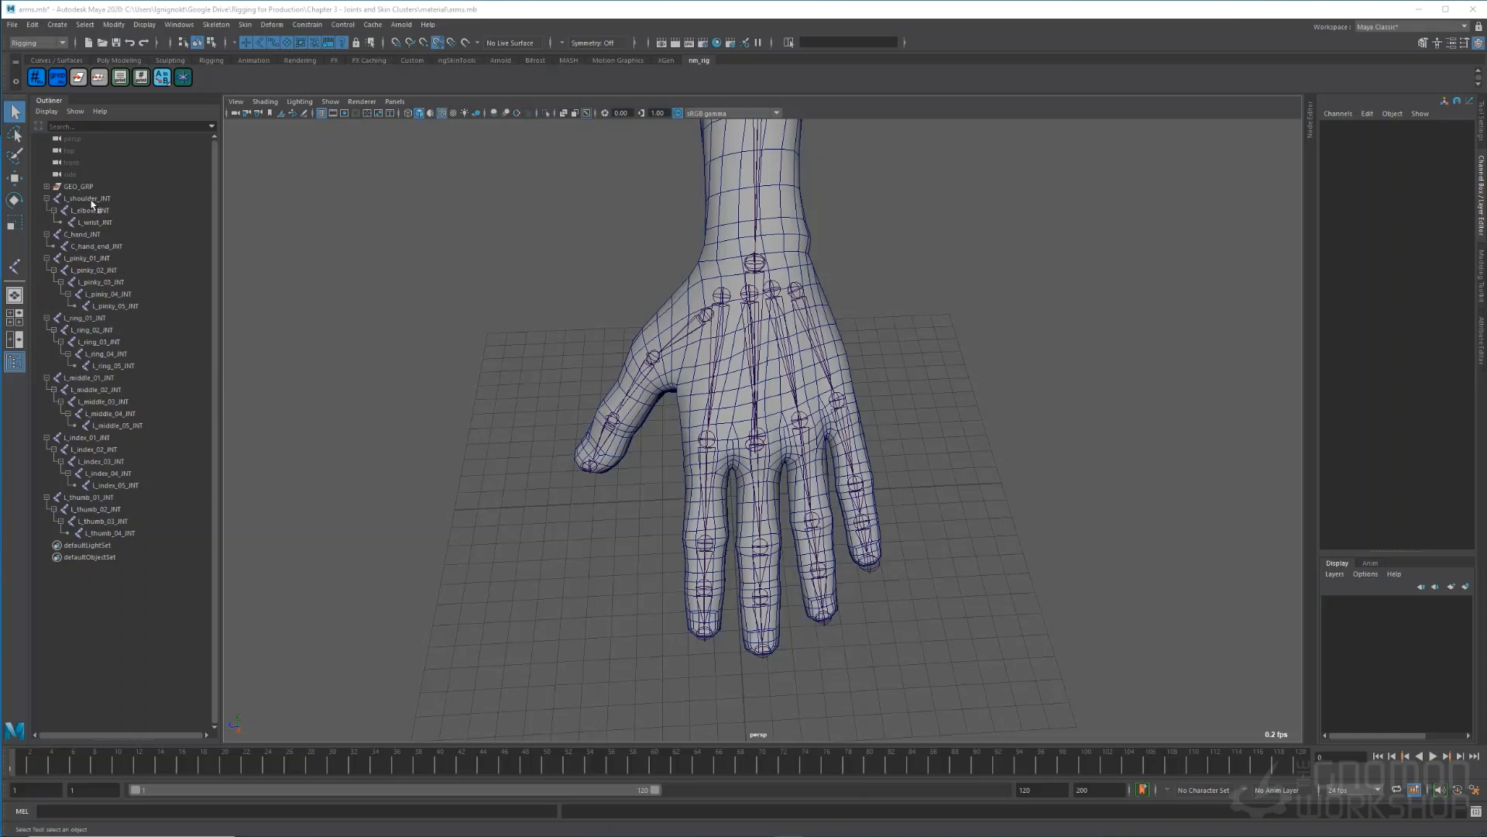
# - Freeze the transformations of all joints from L_shoulder_JNT to L_thumb_04_JNT, and show the attributes of L_thumb_01_JNT
pyautogui.moveTo(93, 199); pyautogui.dragTo(113, 534)
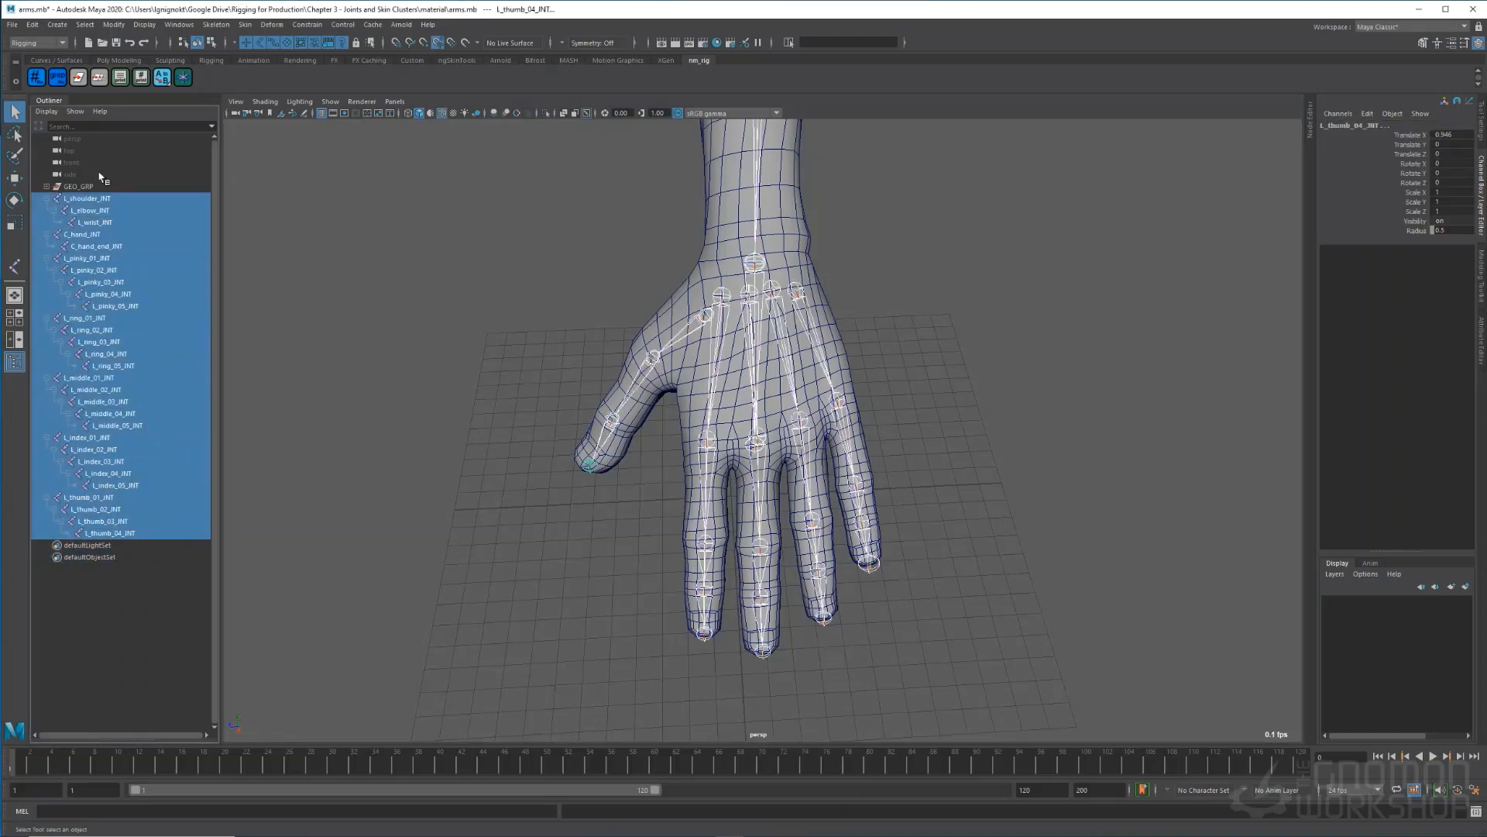
pyautogui.click(114, 24)
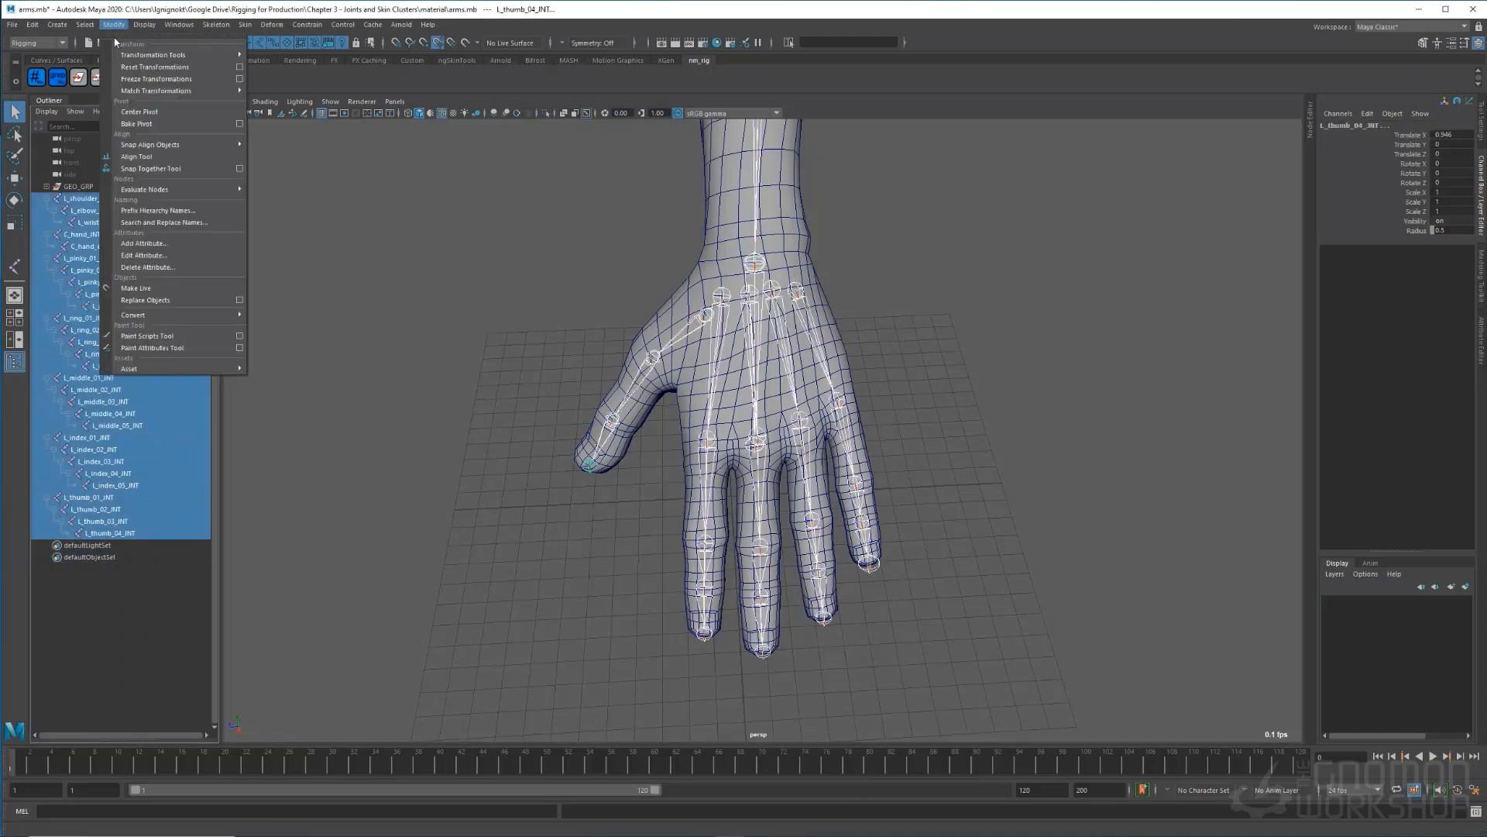
pyautogui.click(151, 79)
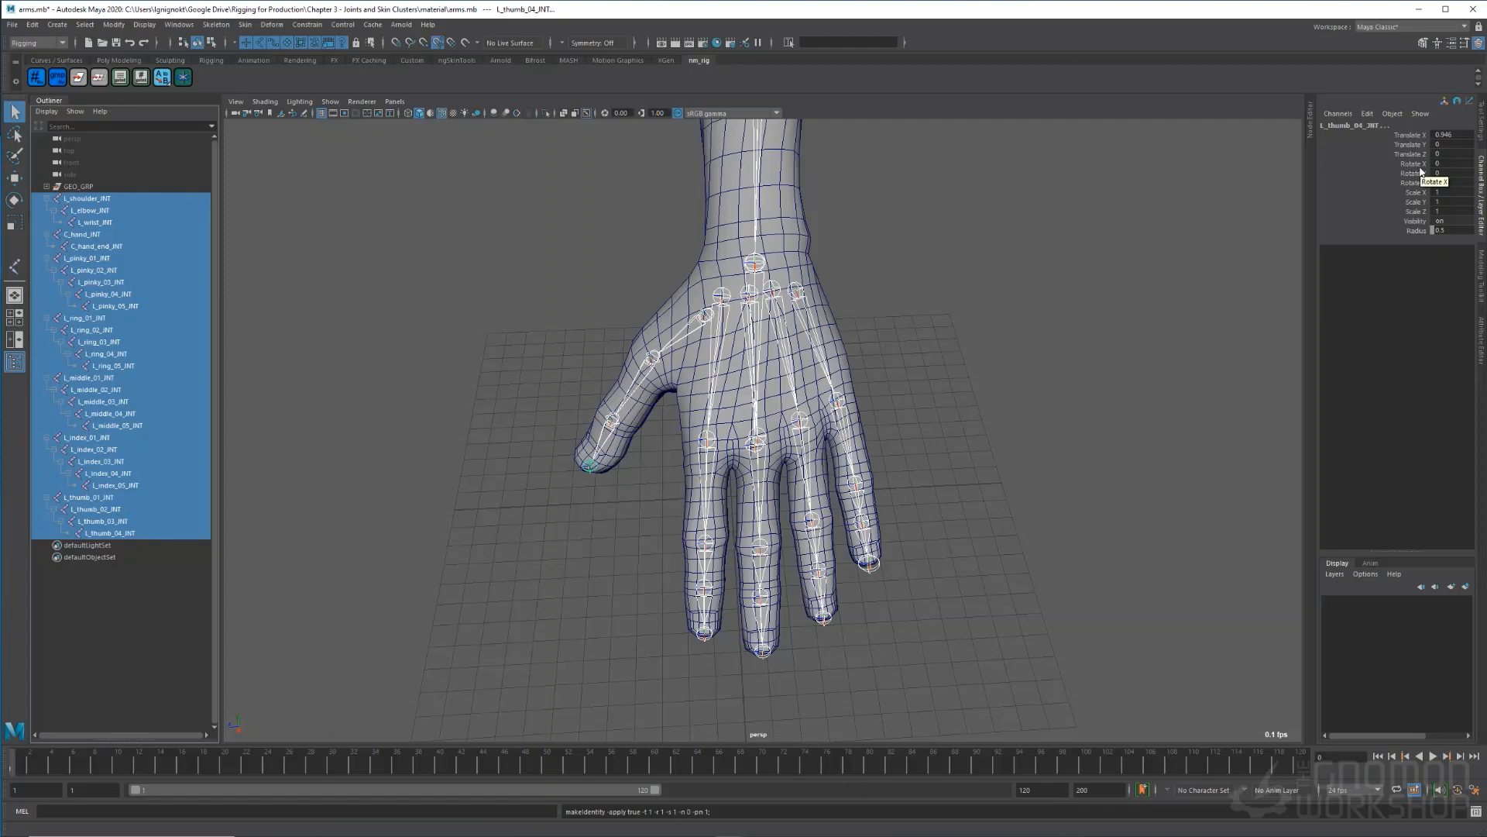
pyautogui.click(695, 326)
pyautogui.hotkey('ctrl', 'a')
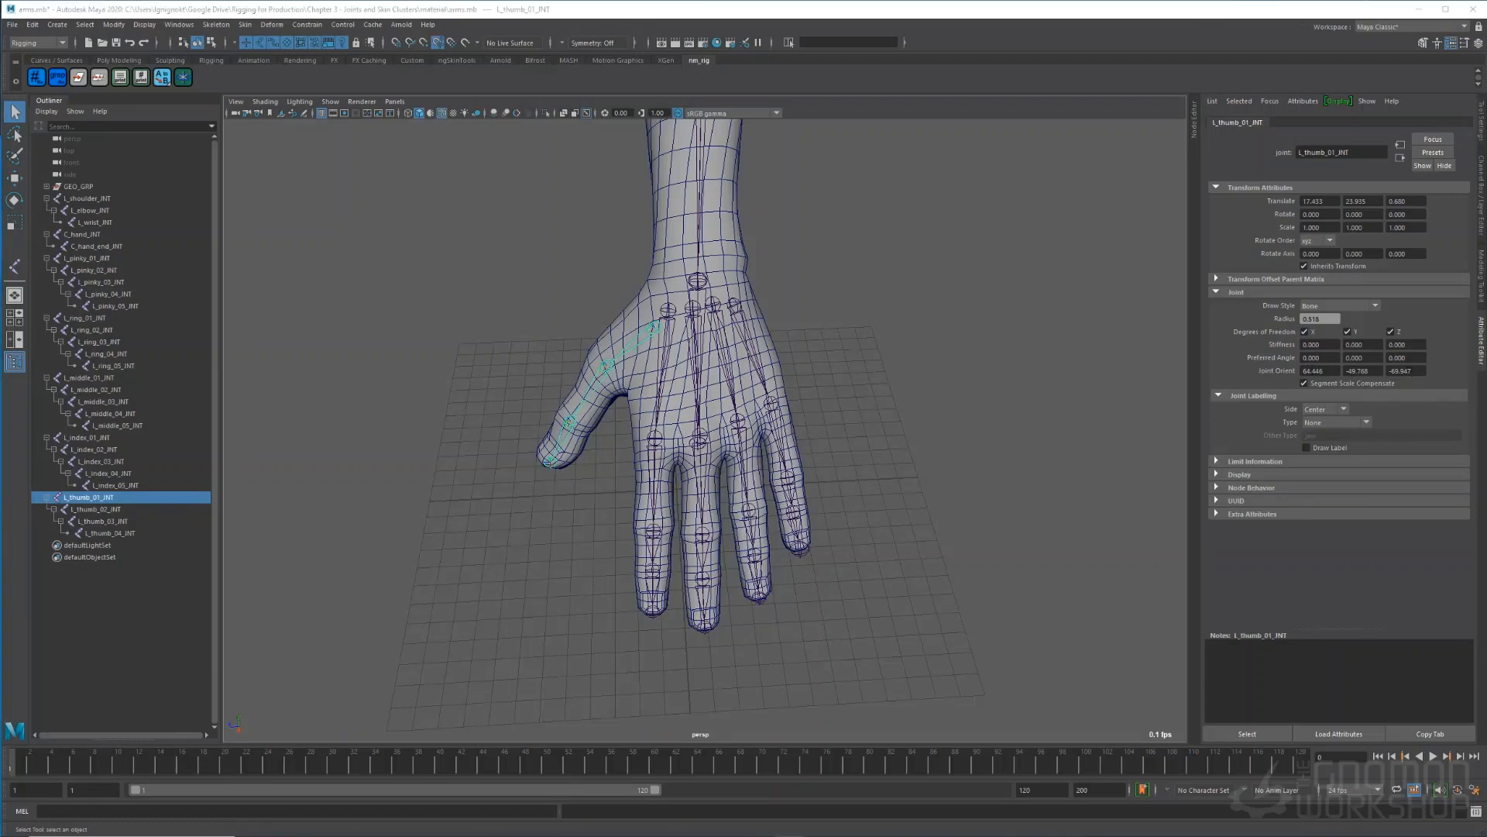
# - Display the local rotation axes of all the arm, hand and finger joints, and inspect them along the arm
pyautogui.moveTo(86, 199); pyautogui.dragTo(113, 534)
pyautogui.press('f')
pyautogui.keyDown('alt'); pyautogui.moveTo(530, 624); pyautogui.dragTo(805, 624); pyautogui.keyUp('alt')
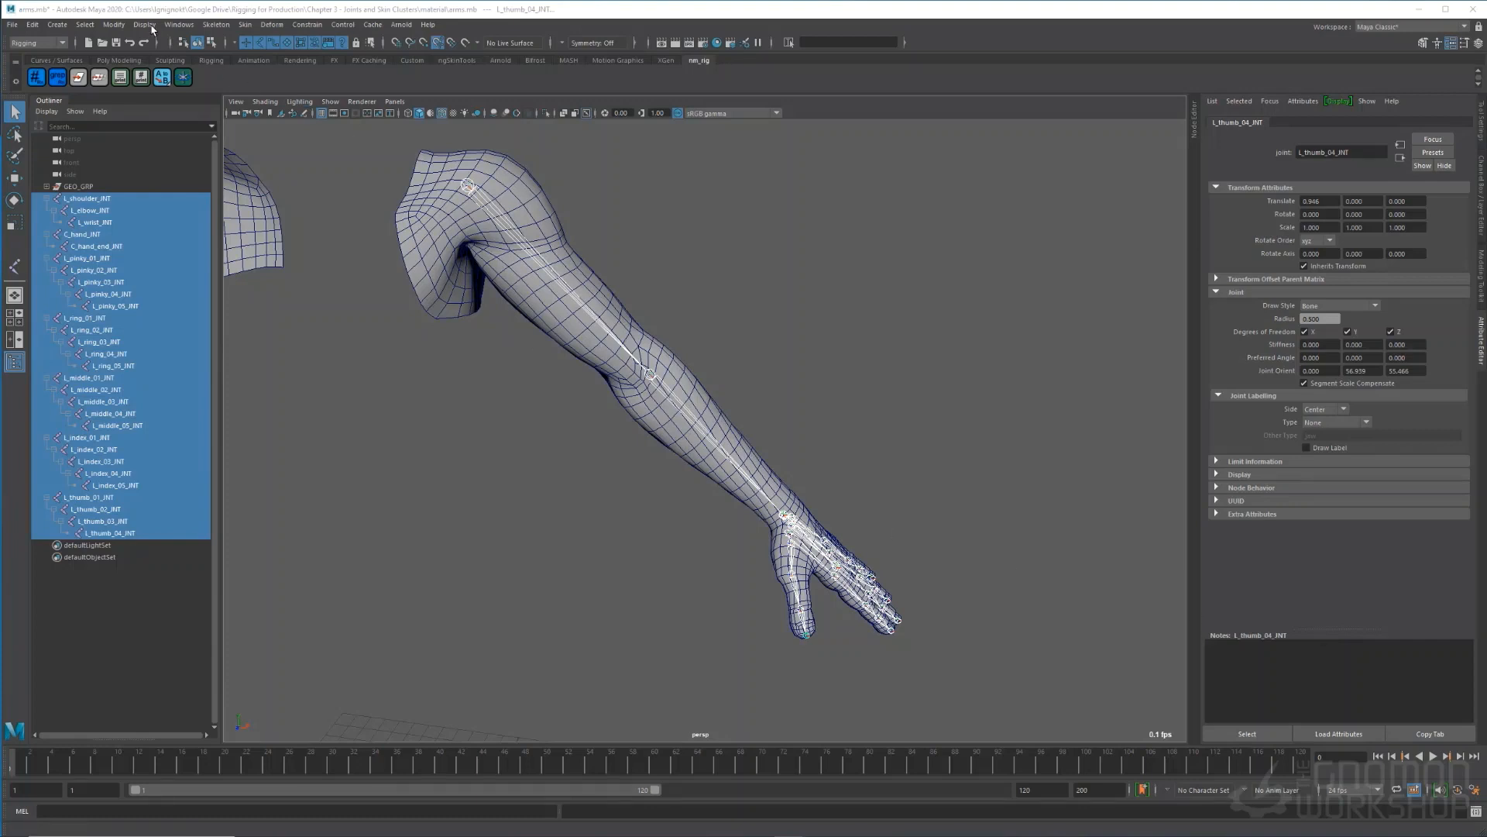
pyautogui.click(145, 24)
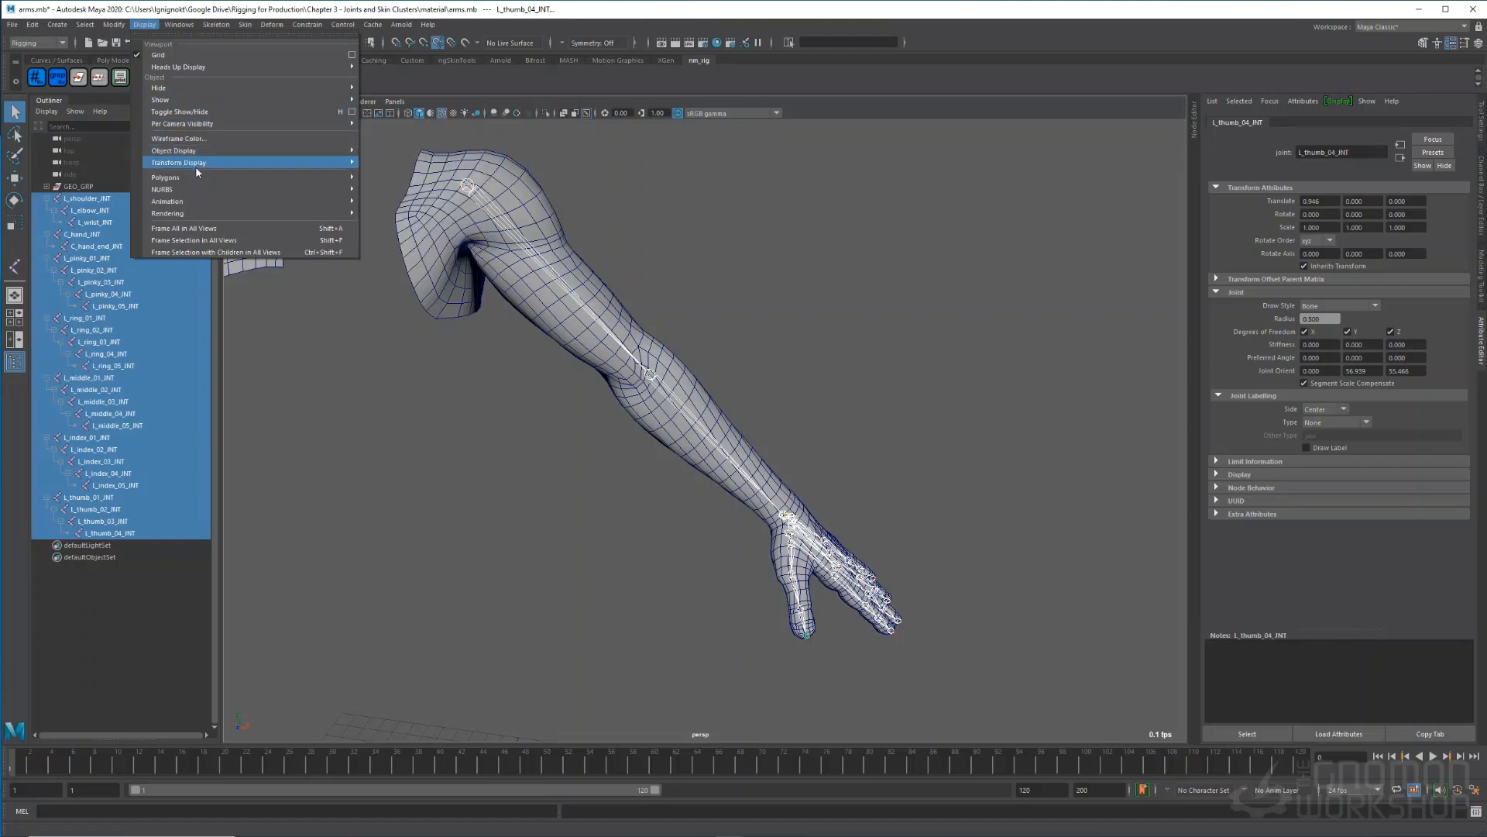
pyautogui.moveTo(315, 162)
pyautogui.click(393, 166)
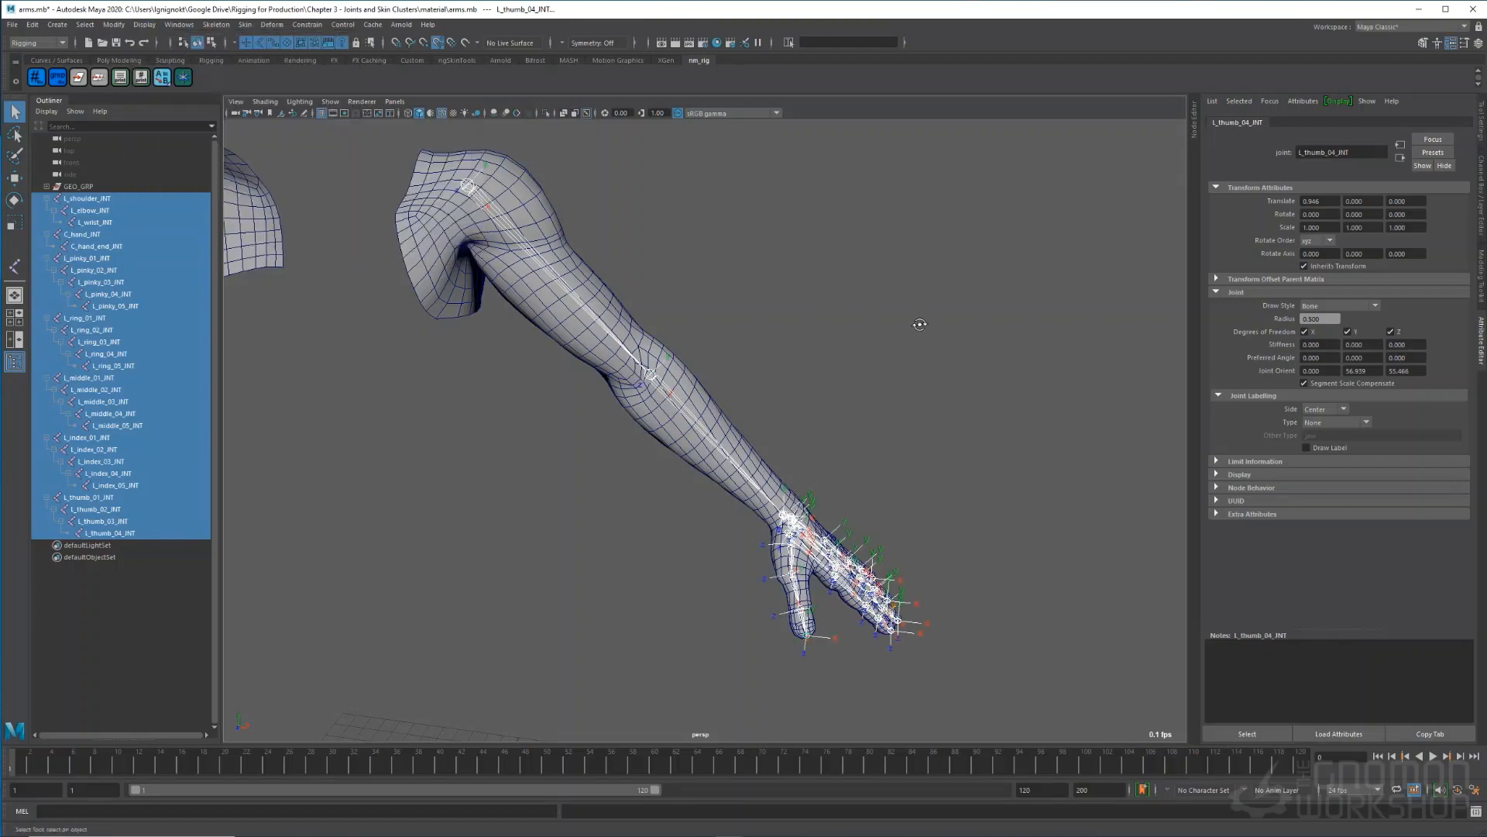
pyautogui.keyDown('alt'); pyautogui.moveTo(920, 322); pyautogui.dragTo(847, 344); pyautogui.keyUp('alt')
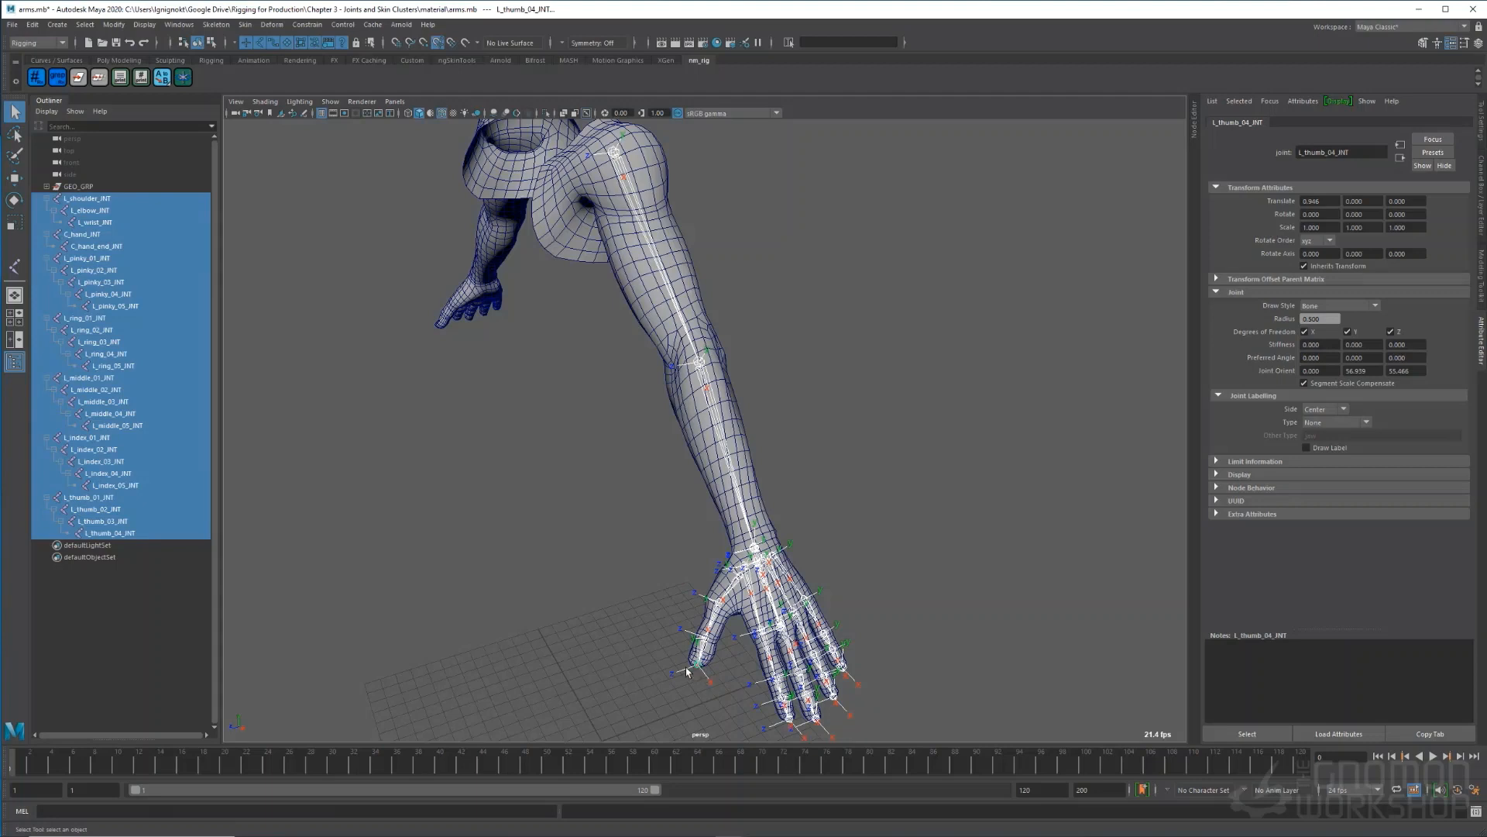
pyautogui.hotkey('ctrl', 'z')
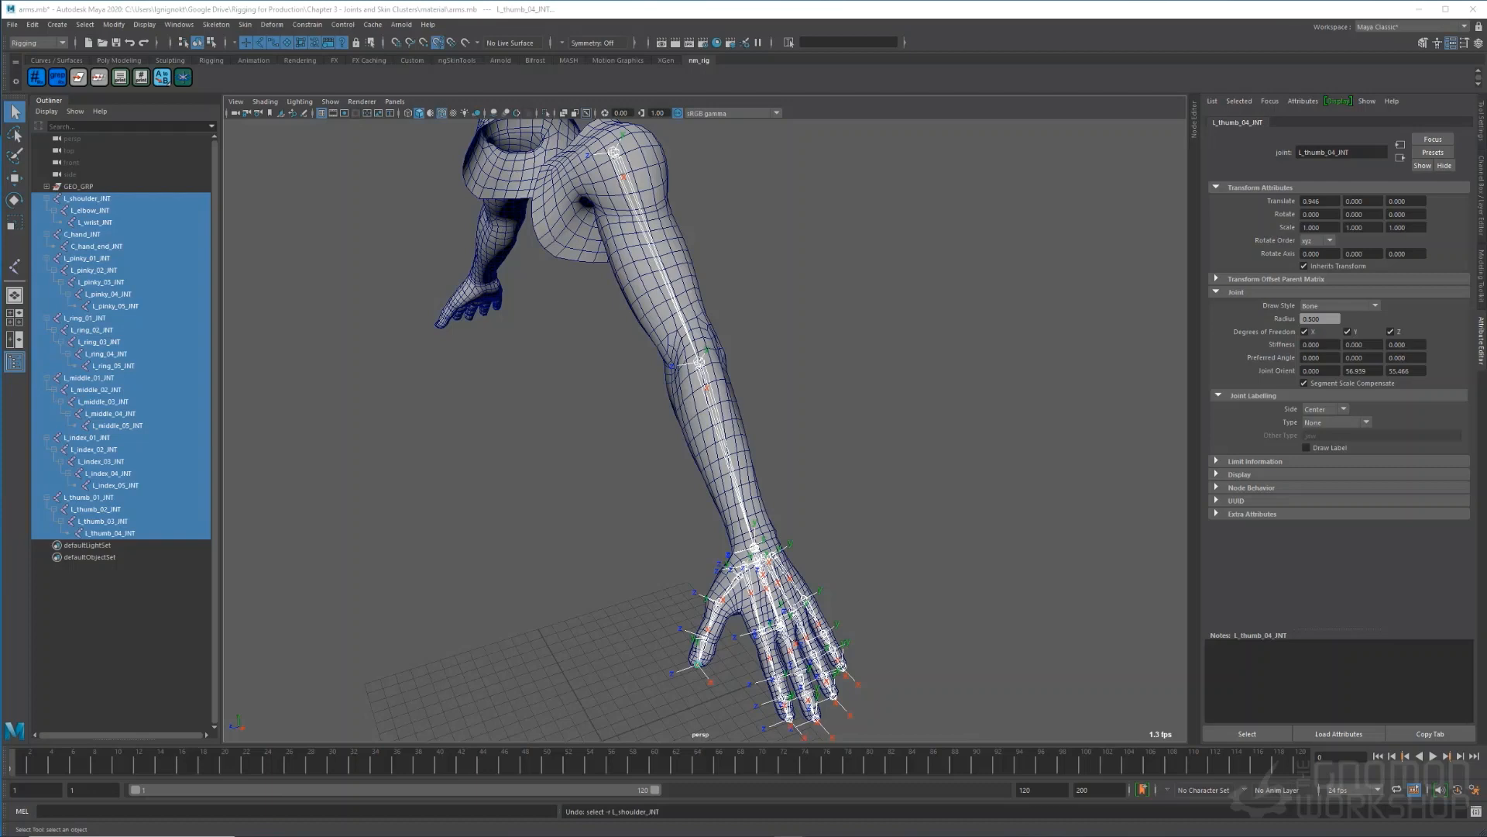
# - Orient the L_shoulder_JNT chain with primary axis X, secondary axis Y and secondary axis world orientation Y
pyautogui.click(216, 24)
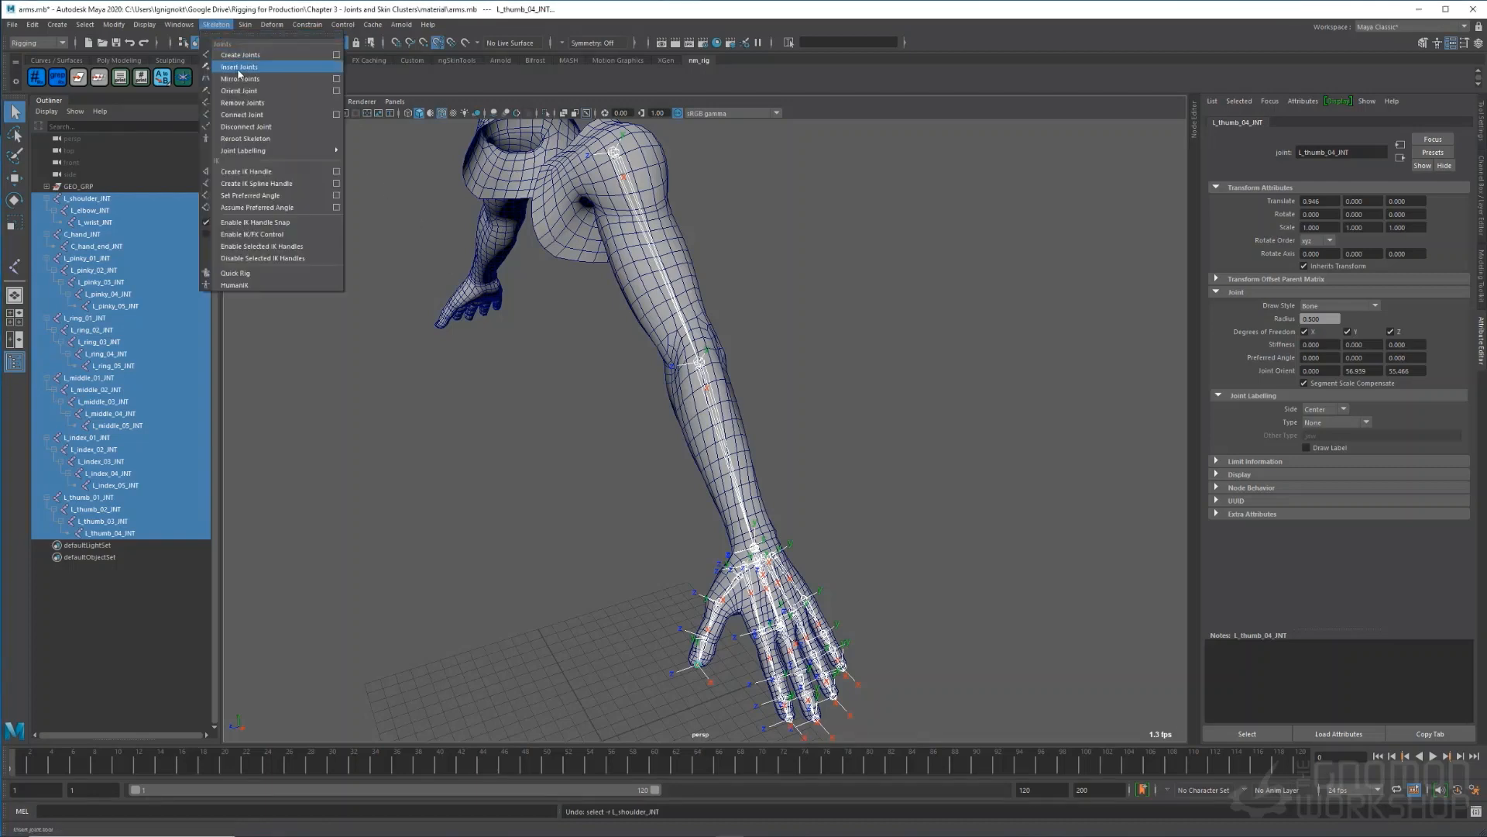
pyautogui.click(336, 91)
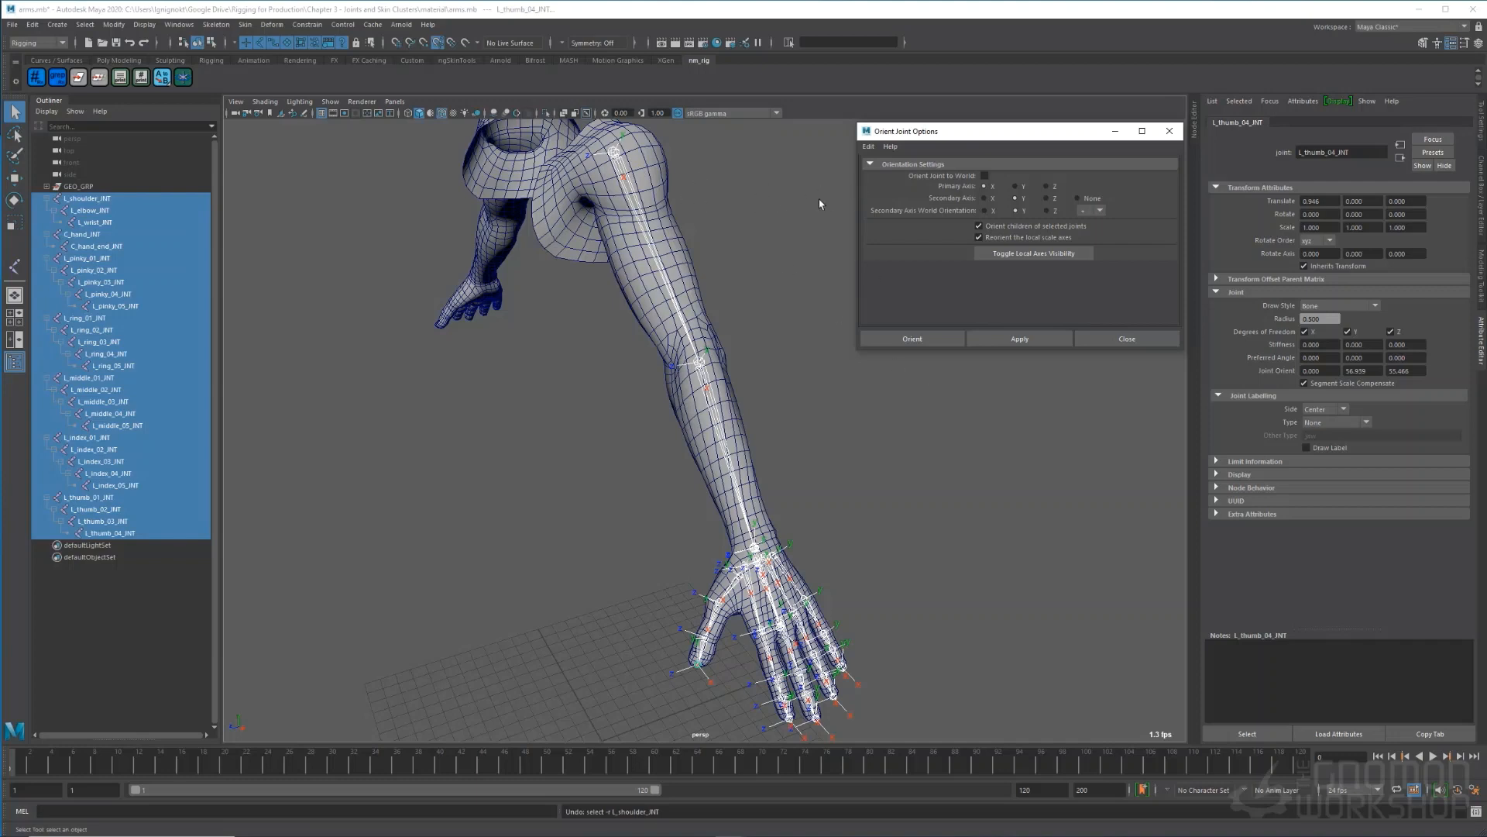
pyautogui.moveTo(765, 179); pyautogui.dragTo(516, 192)
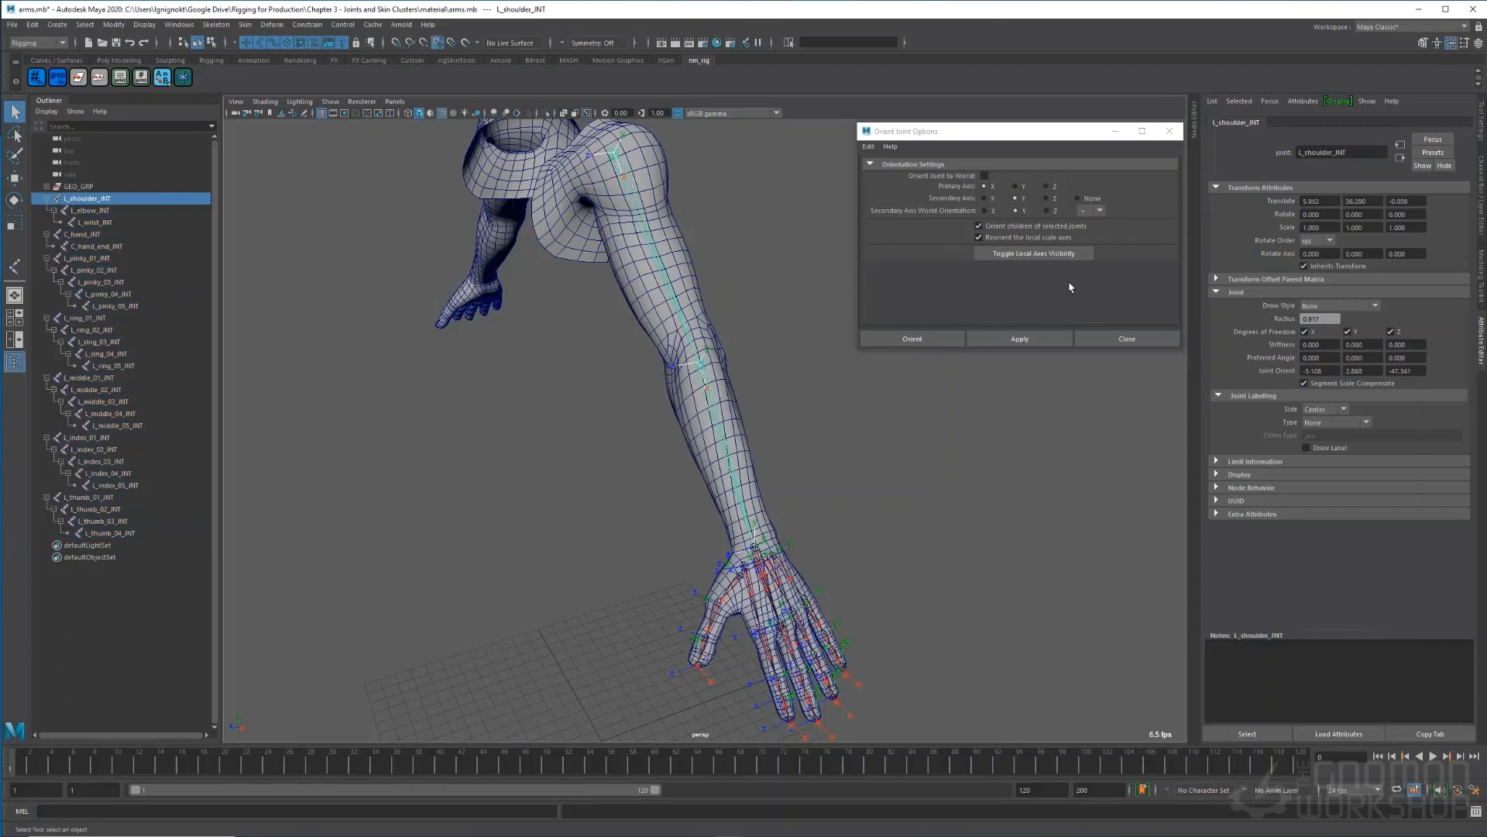
pyautogui.click(1044, 342)
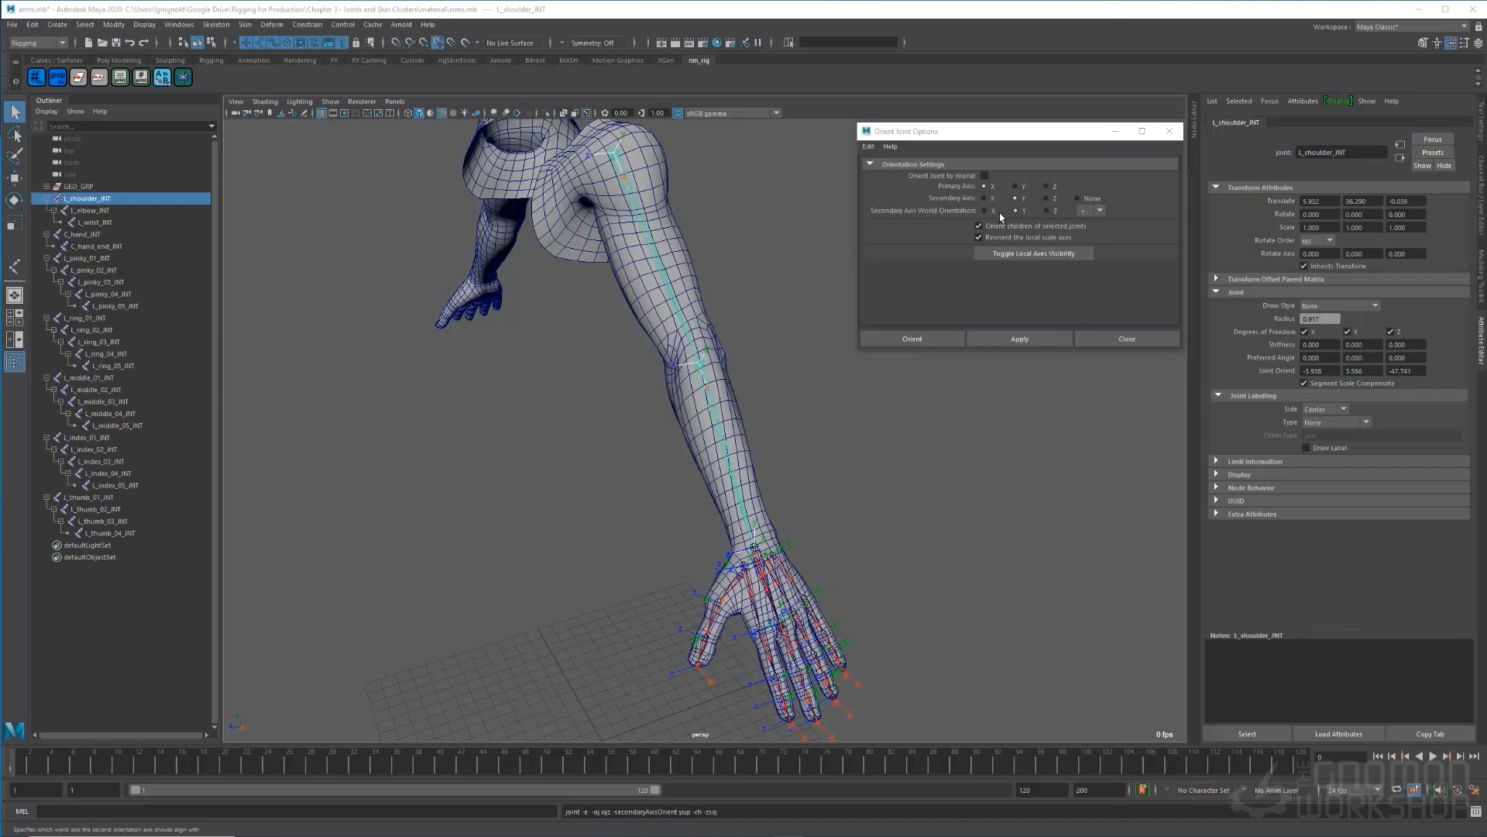
# - Try Z as the secondary axis world orientation for the shoulder chain, and restore it to Y
pyautogui.click(1047, 210)
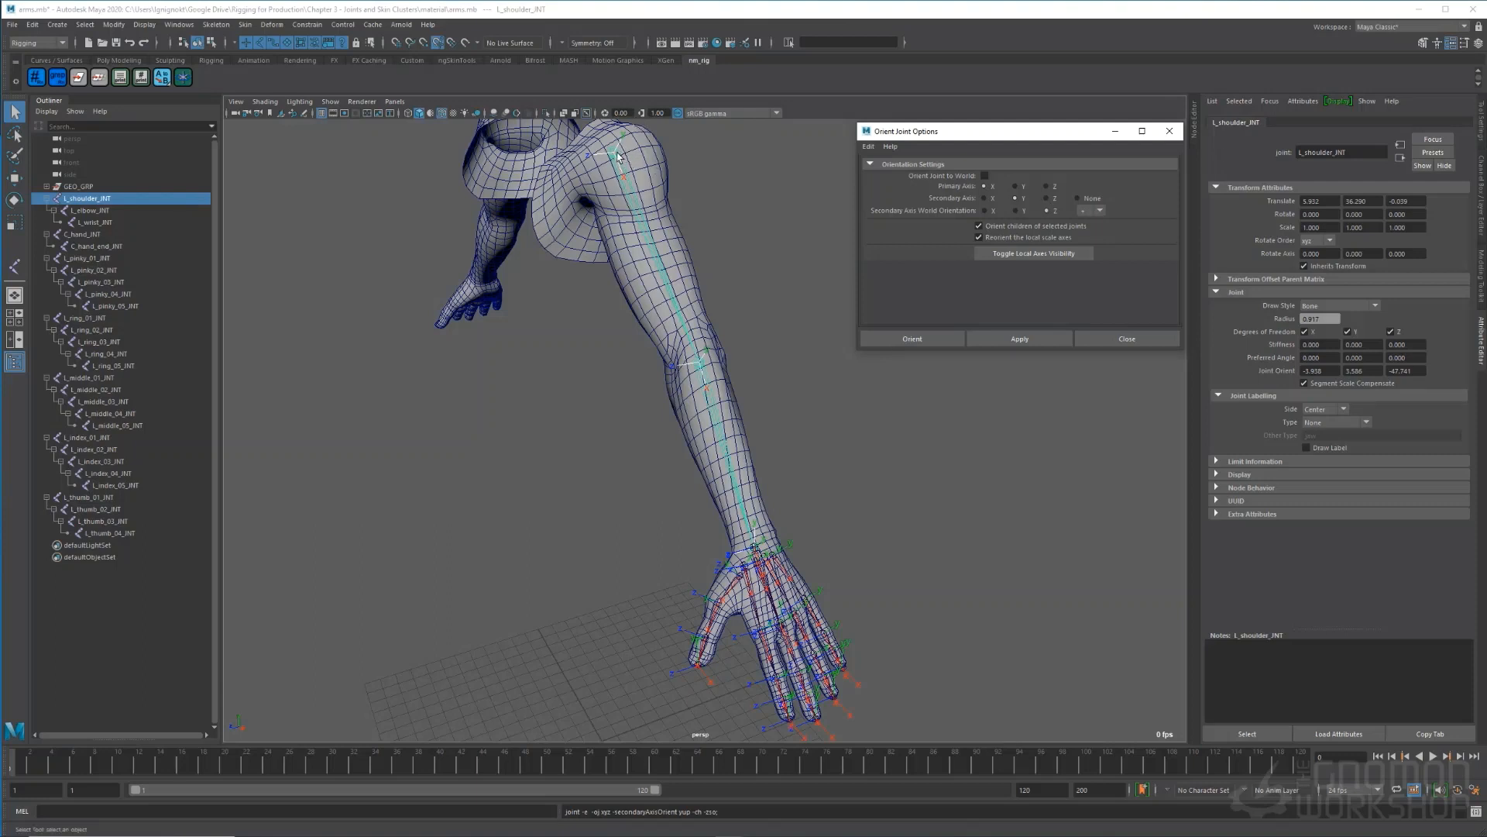
pyautogui.click(1038, 340)
pyautogui.click(1038, 340)
# - Change the prefix of the two hand joints so they are named L_hand_JNT and L_hand_end_JNT
pyautogui.doubleClick(81, 235)
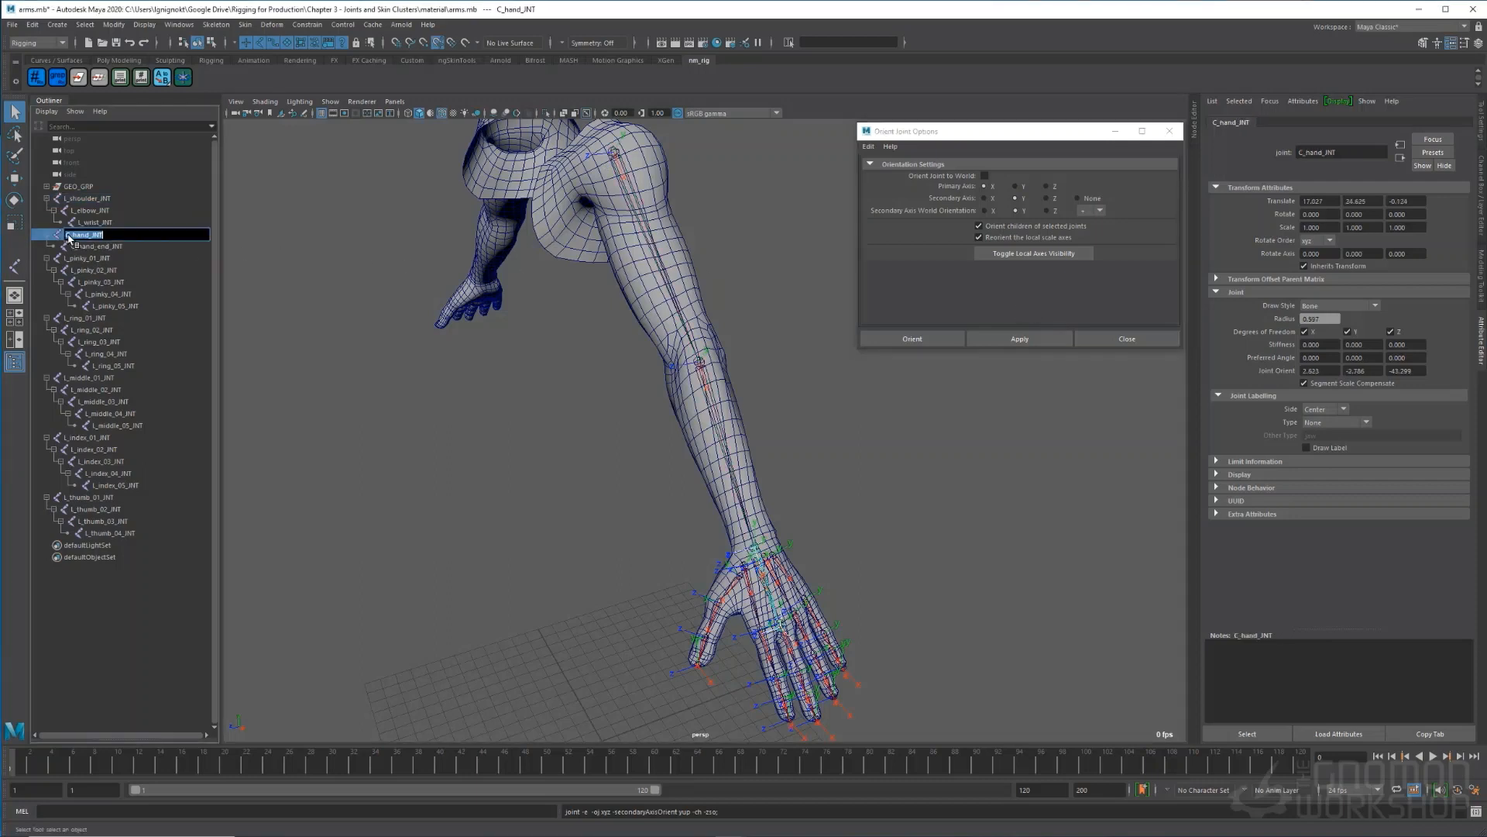
pyautogui.moveTo(71, 236)
pyautogui.mouseDown()
pyautogui.moveTo(56, 233)
pyautogui.moveTo(75, 247)
pyautogui.mouseUp()
pyautogui.write('L')
pyautogui.doubleClick(93, 246)
pyautogui.write('L')
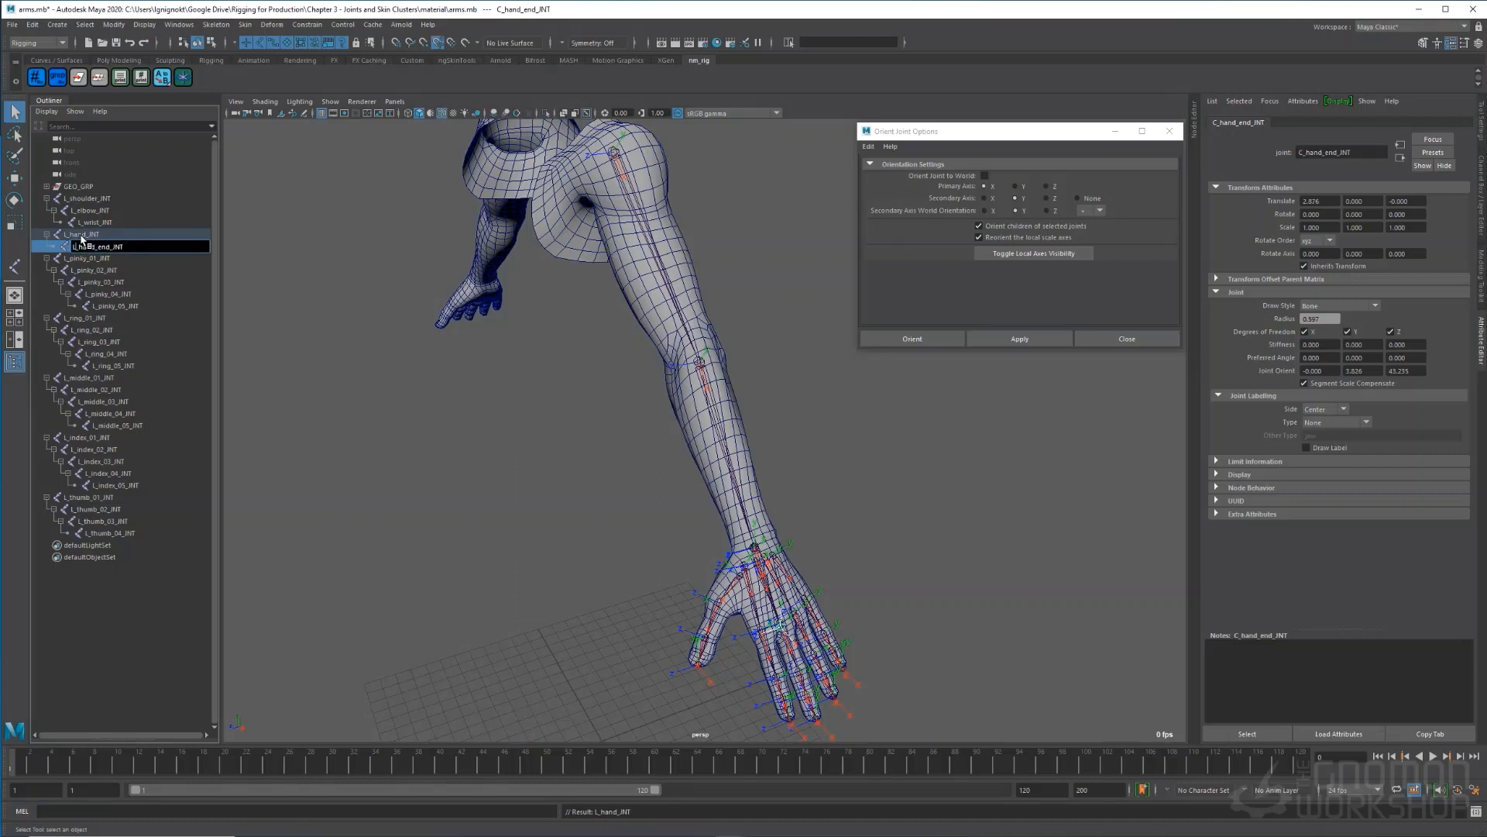
# - Orient the hand, pinky, ring, middle, index and thumb joint chains with the same Orient Joint settings, and clear the selection
pyautogui.click(84, 235)
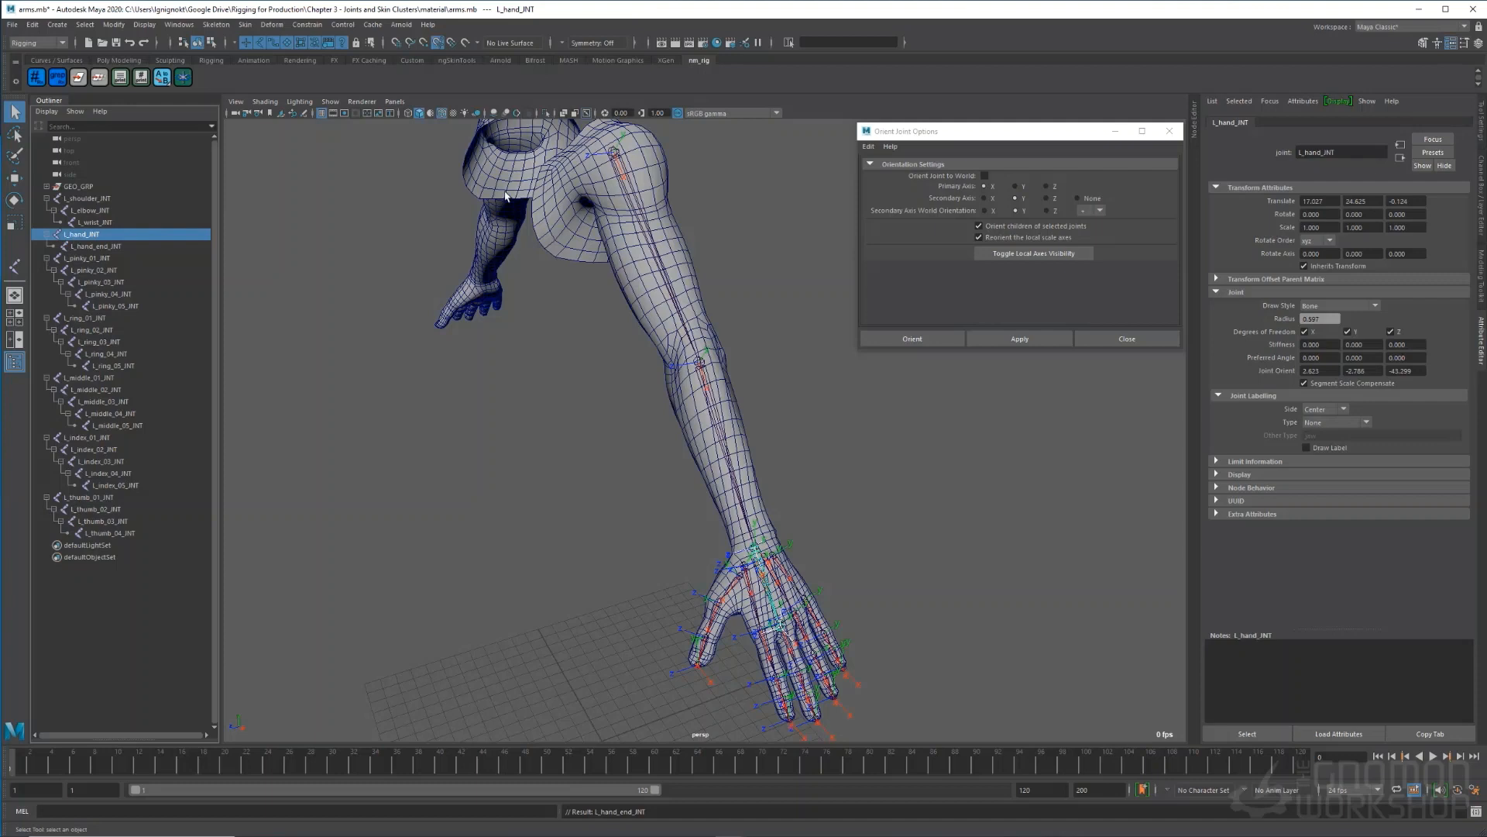
pyautogui.click(1039, 338)
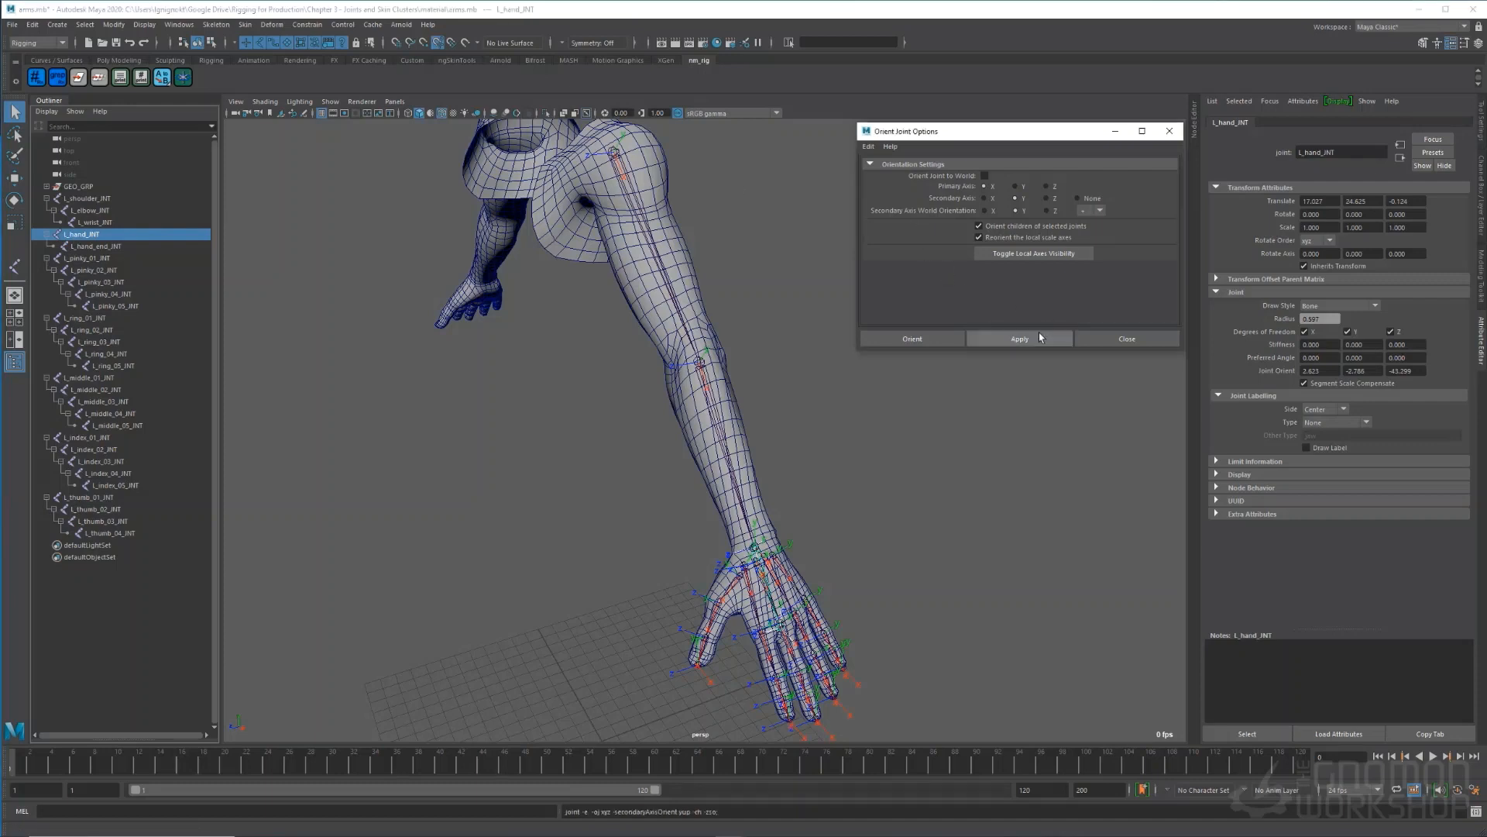
pyautogui.click(110, 259)
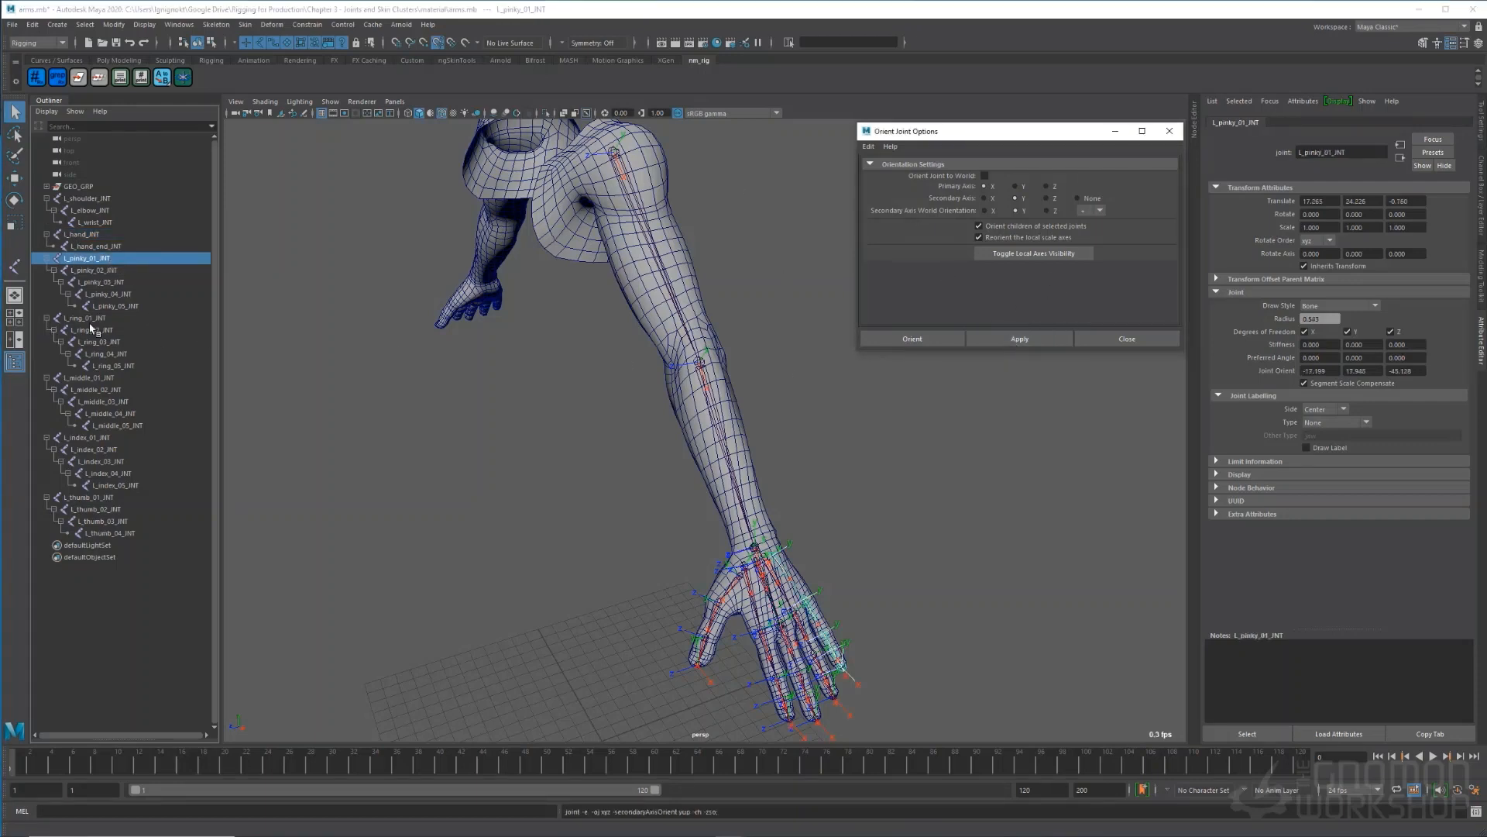
pyautogui.click(91, 318)
pyautogui.click(1034, 336)
pyautogui.click(92, 378)
pyautogui.click(1038, 340)
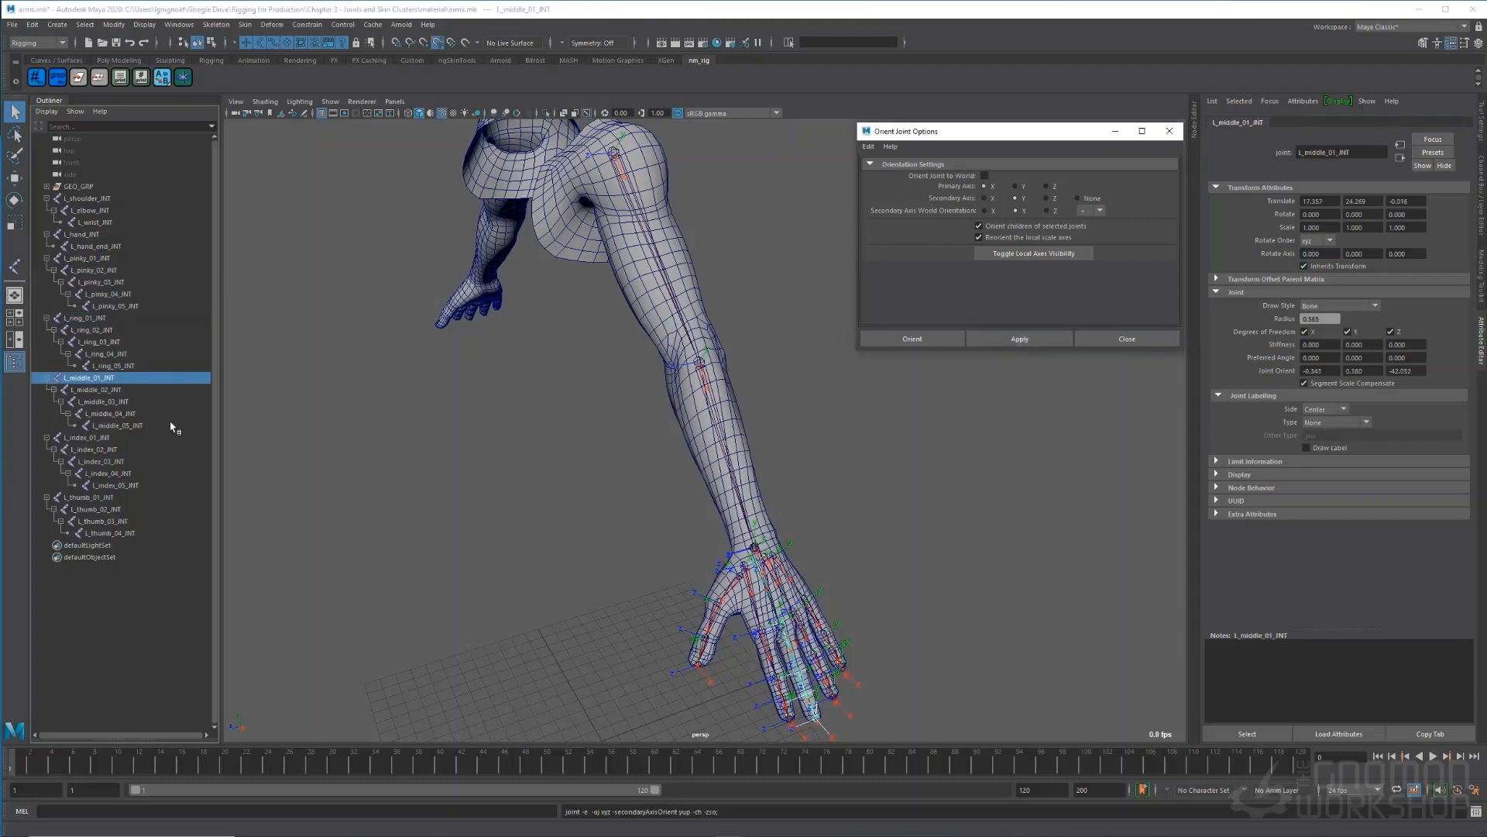
pyautogui.click(82, 438)
pyautogui.click(1053, 340)
pyautogui.click(90, 497)
pyautogui.click(1035, 334)
pyautogui.click(925, 476)
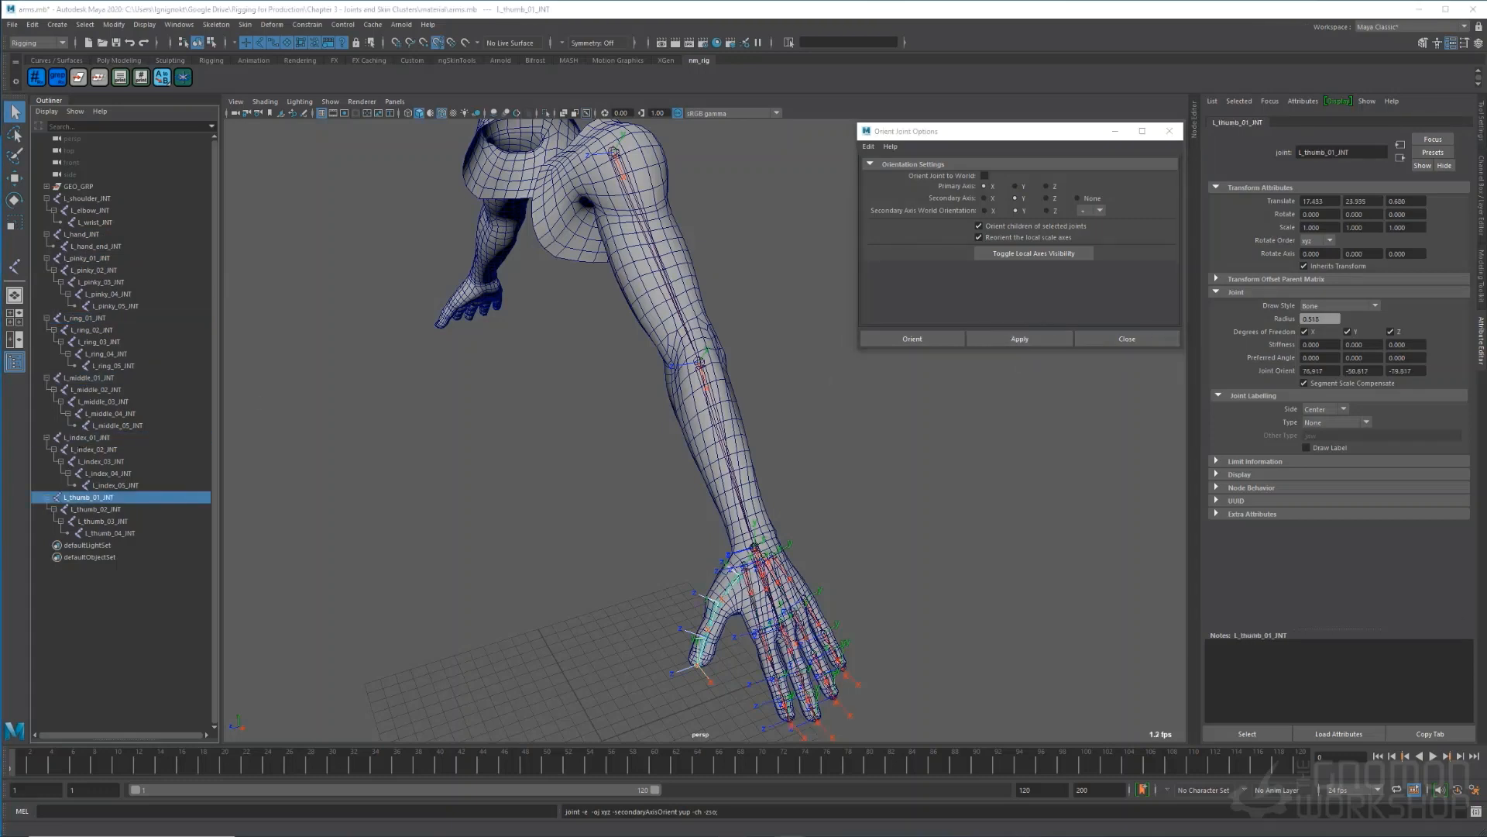
# - Parent the root joints of the pinky, ring, middle, index and thumb chains under L_hand_JNT
pyautogui.press('e')
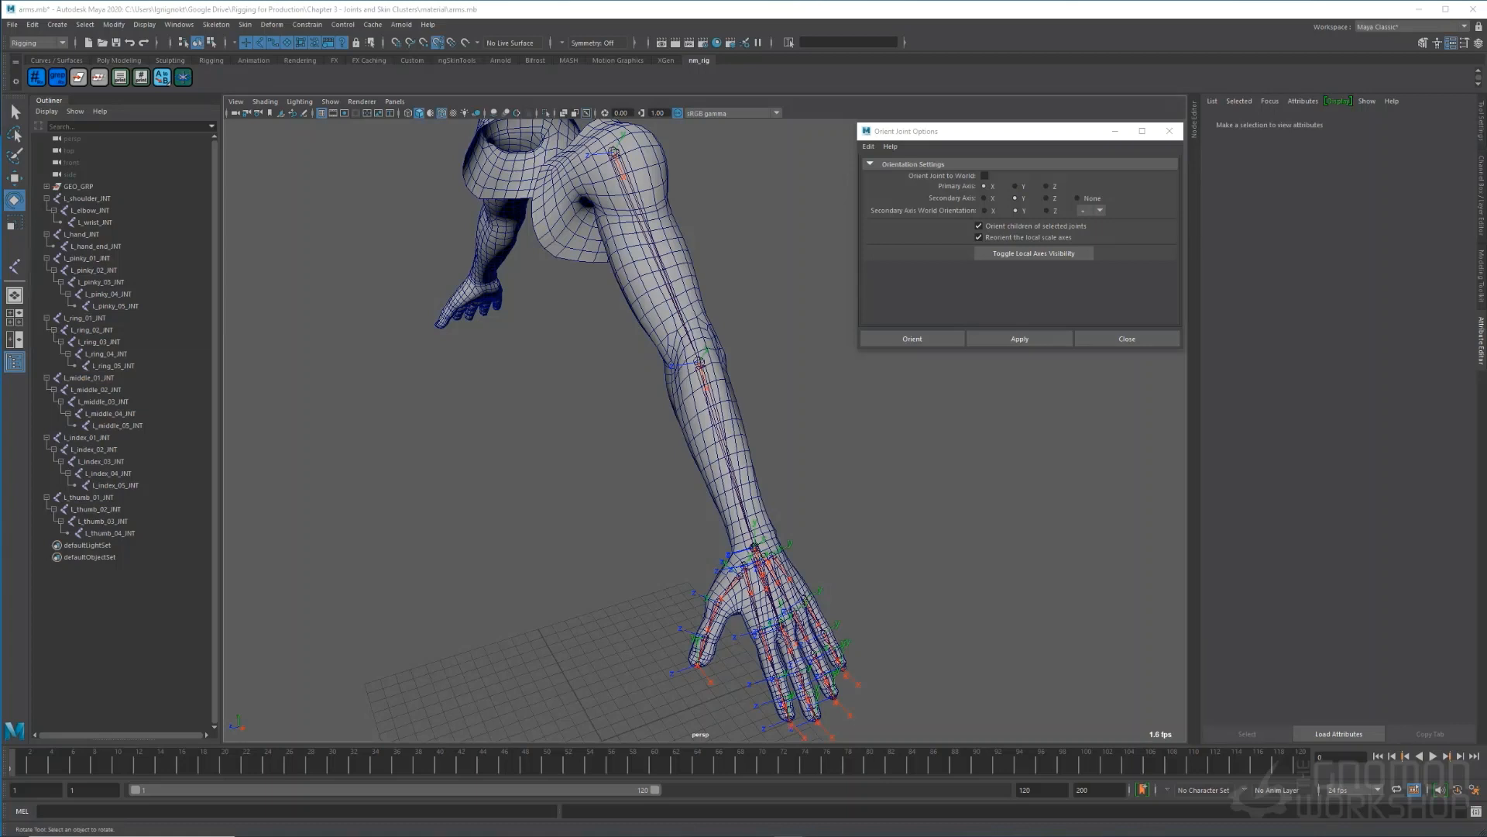
pyautogui.click(108, 259)
pyautogui.keyDown('ctrl'); pyautogui.click(93, 318); pyautogui.keyUp('ctrl')
pyautogui.keyDown('ctrl'); pyautogui.click(89, 378); pyautogui.keyUp('ctrl')
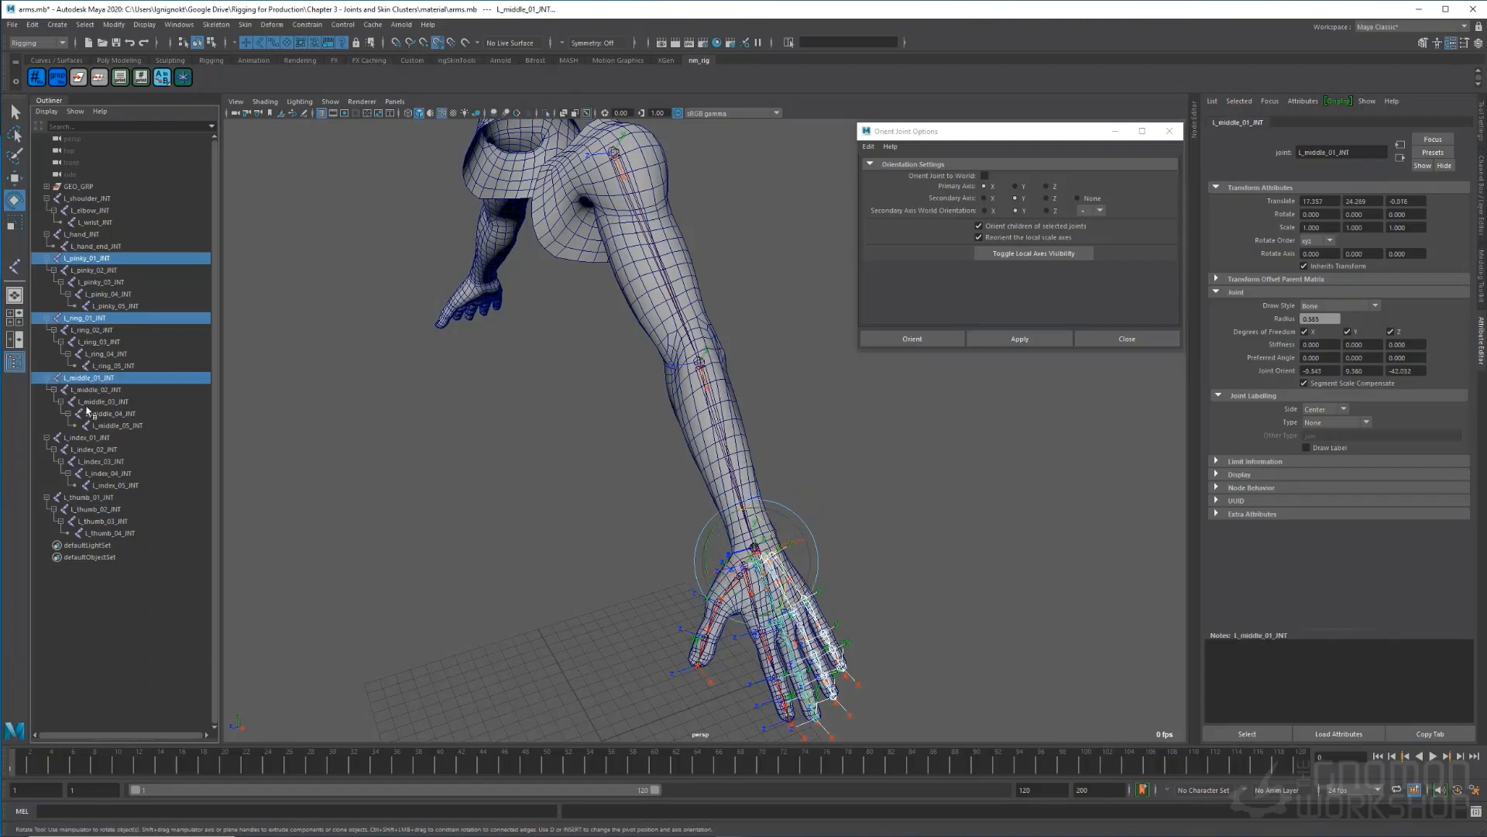
pyautogui.keyDown('ctrl'); pyautogui.click(85, 438); pyautogui.keyUp('ctrl')
pyautogui.keyDown('ctrl'); pyautogui.click(81, 499); pyautogui.keyUp('ctrl')
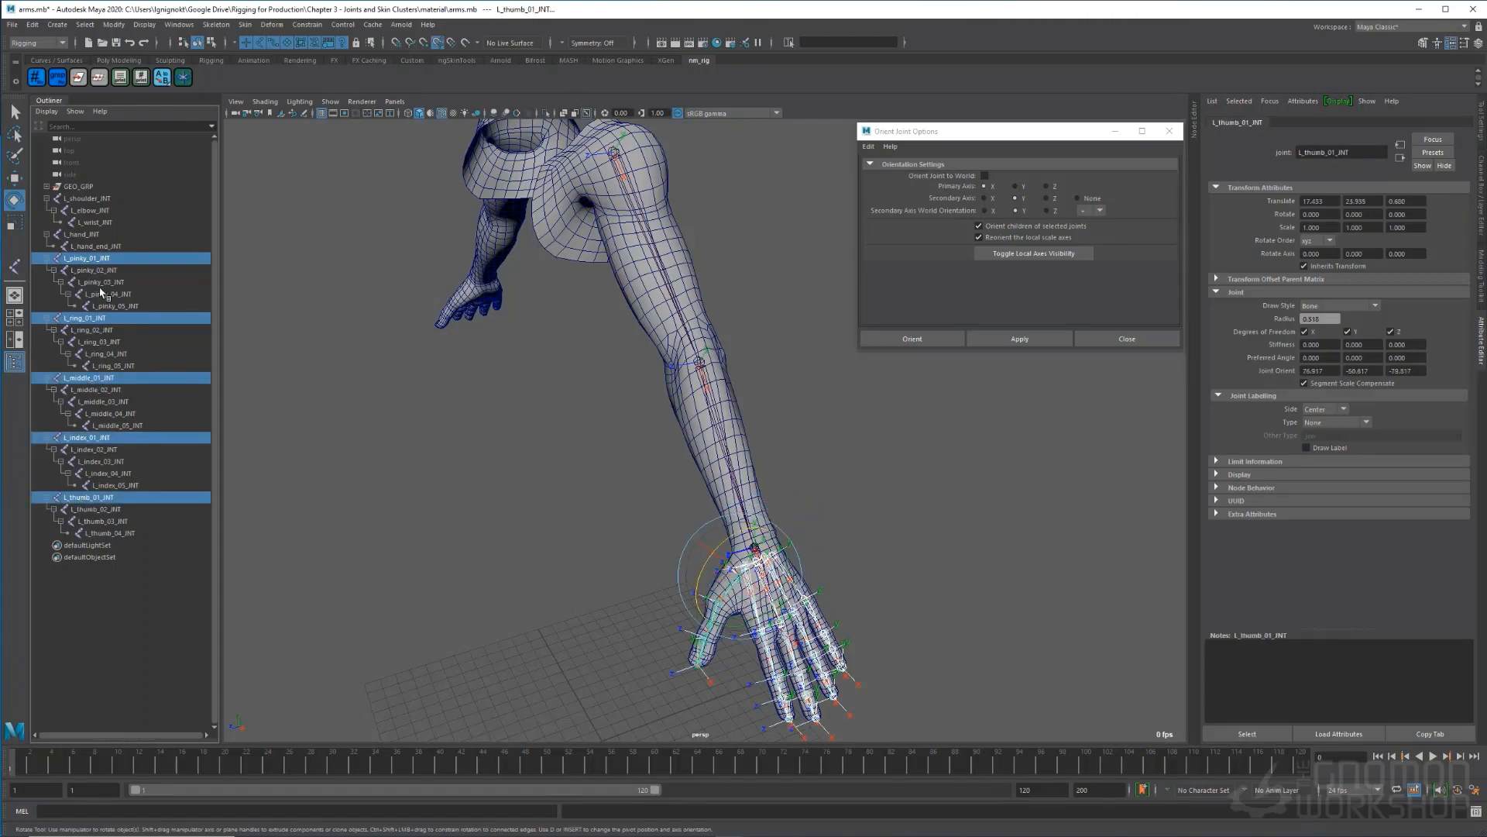
pyautogui.keyDown('ctrl'); pyautogui.click(99, 235); pyautogui.keyUp('ctrl')
pyautogui.press('p')
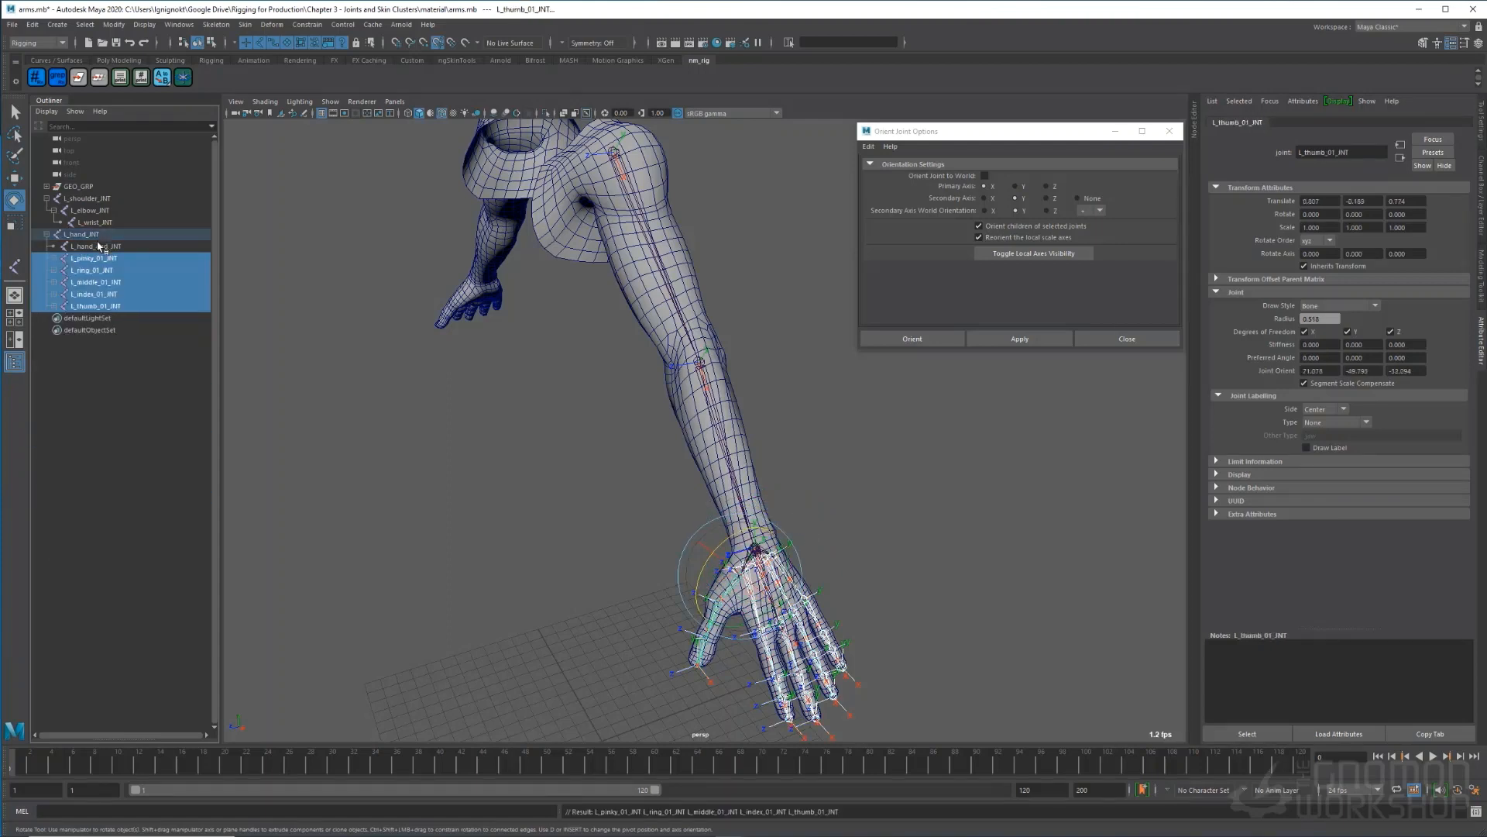
# - Parent L_hand_JNT under L_wrist_JNT, and expand the whole L_shoulder_JNT hierarchy
pyautogui.click(97, 235)
pyautogui.moveTo(96, 236); pyautogui.dragTo(99, 224, button='middle')
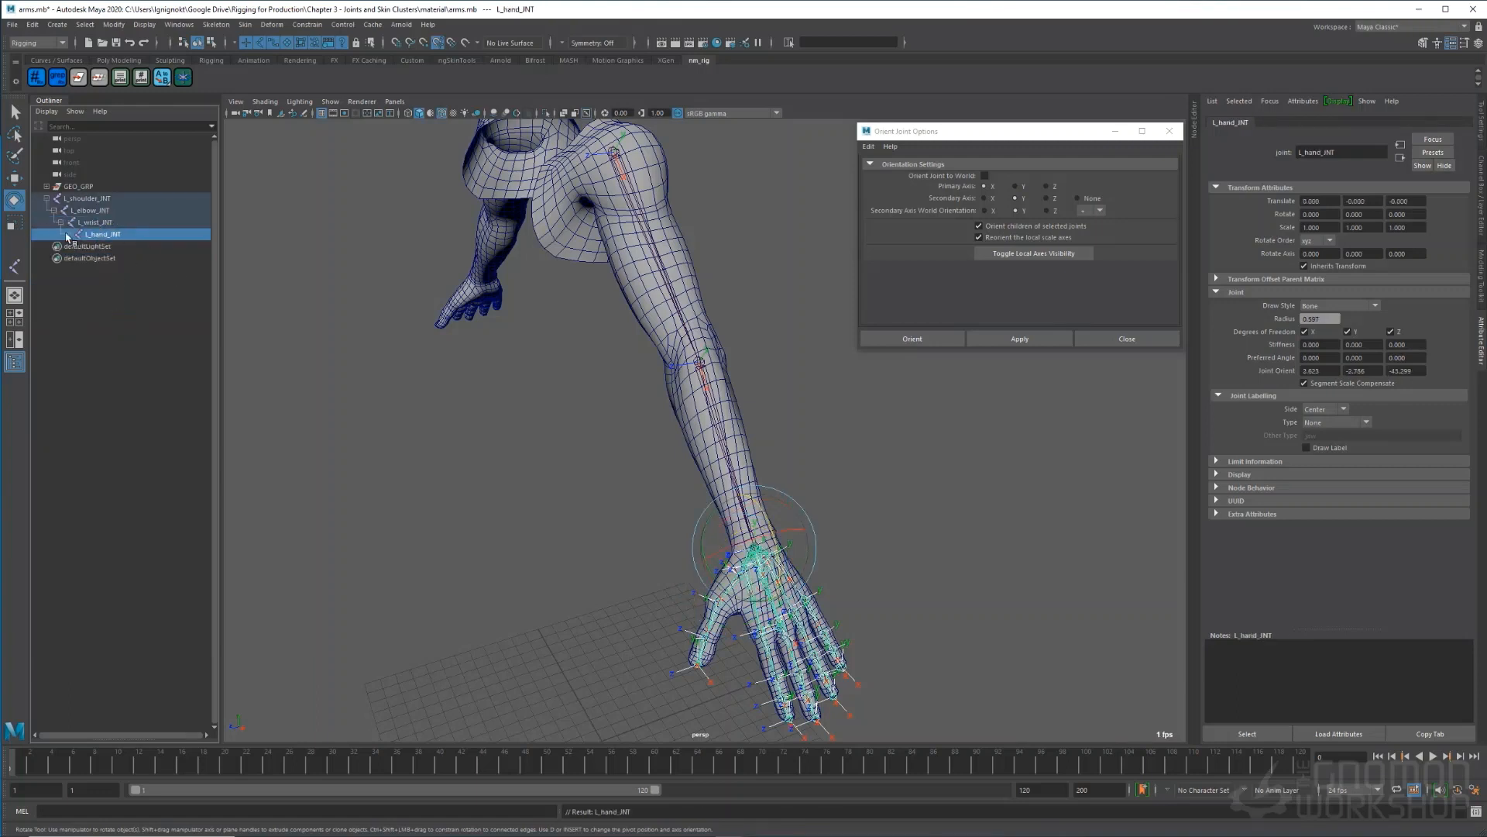
pyautogui.click(46, 199)
pyautogui.keyDown('shift'); pyautogui.click(46, 199); pyautogui.keyUp('shift')
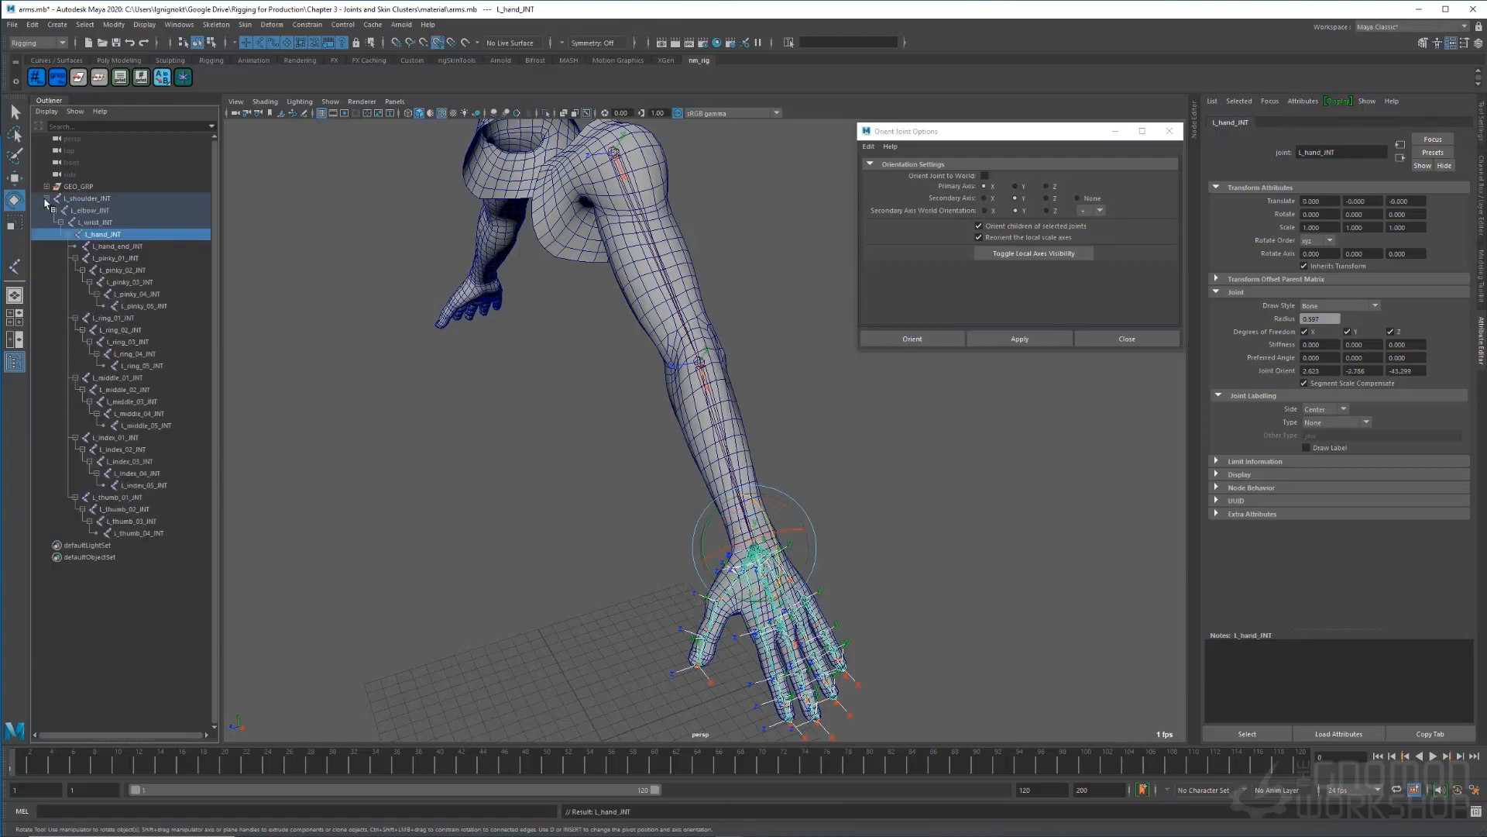
# - Mirror the L_shoulder_JNT hierarchy across YZ with the Behavior function, replacing L_ with R_ in the duplicated joint names
pyautogui.click(87, 199)
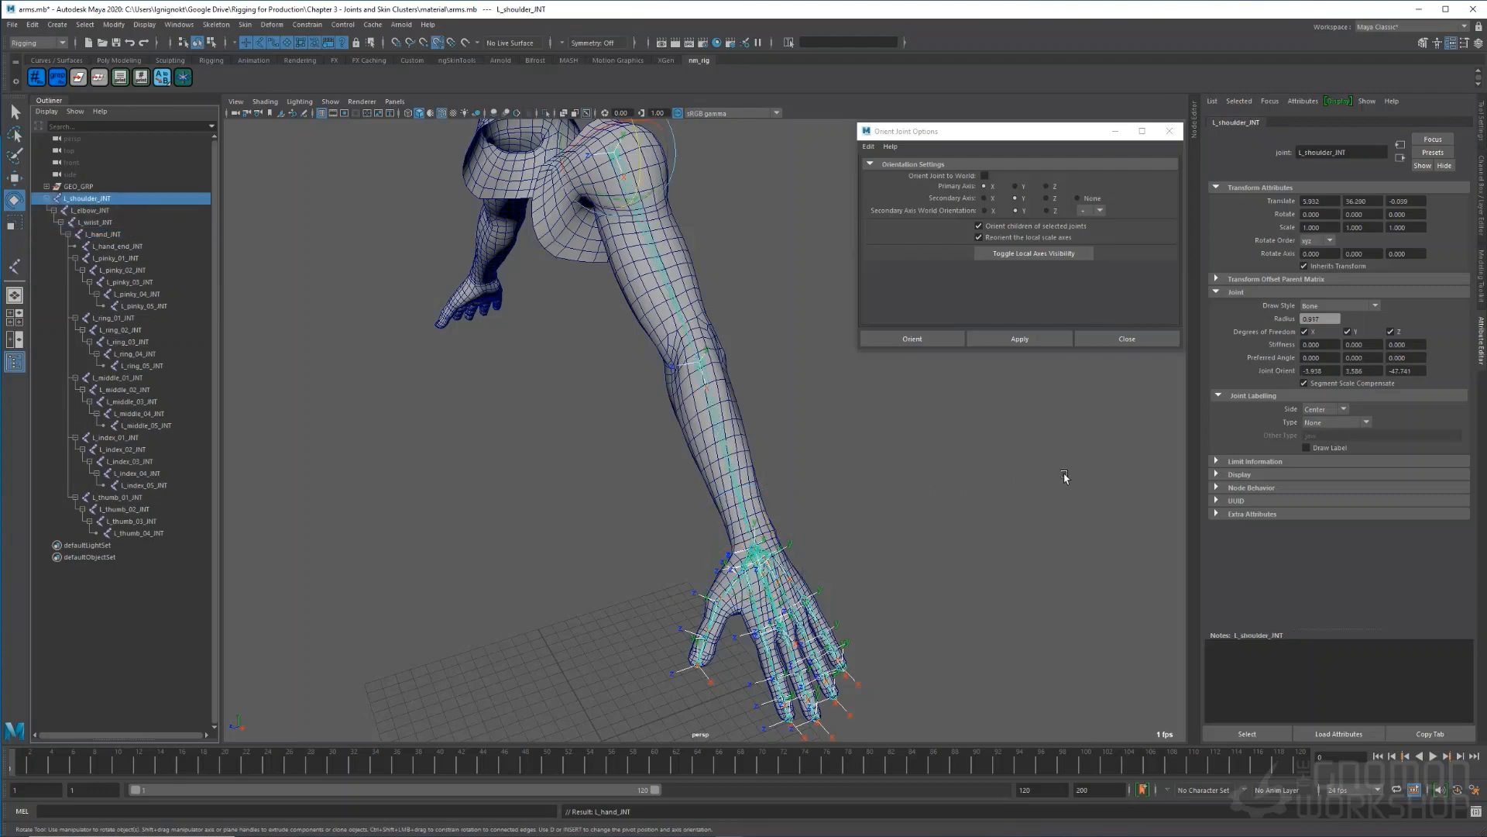
pyautogui.keyDown('alt'); pyautogui.moveTo(1008, 477); pyautogui.dragTo(878, 488, button='right'); pyautogui.keyUp('alt')
pyautogui.keyDown('alt'); pyautogui.moveTo(878, 486); pyautogui.dragTo(941, 488, button='middle'); pyautogui.keyUp('alt')
pyautogui.keyDown('alt'); pyautogui.moveTo(940, 488); pyautogui.dragTo(925, 465); pyautogui.keyUp('alt')
pyautogui.keyDown('alt'); pyautogui.moveTo(924, 464); pyautogui.dragTo(937, 488, button='middle'); pyautogui.keyUp('alt')
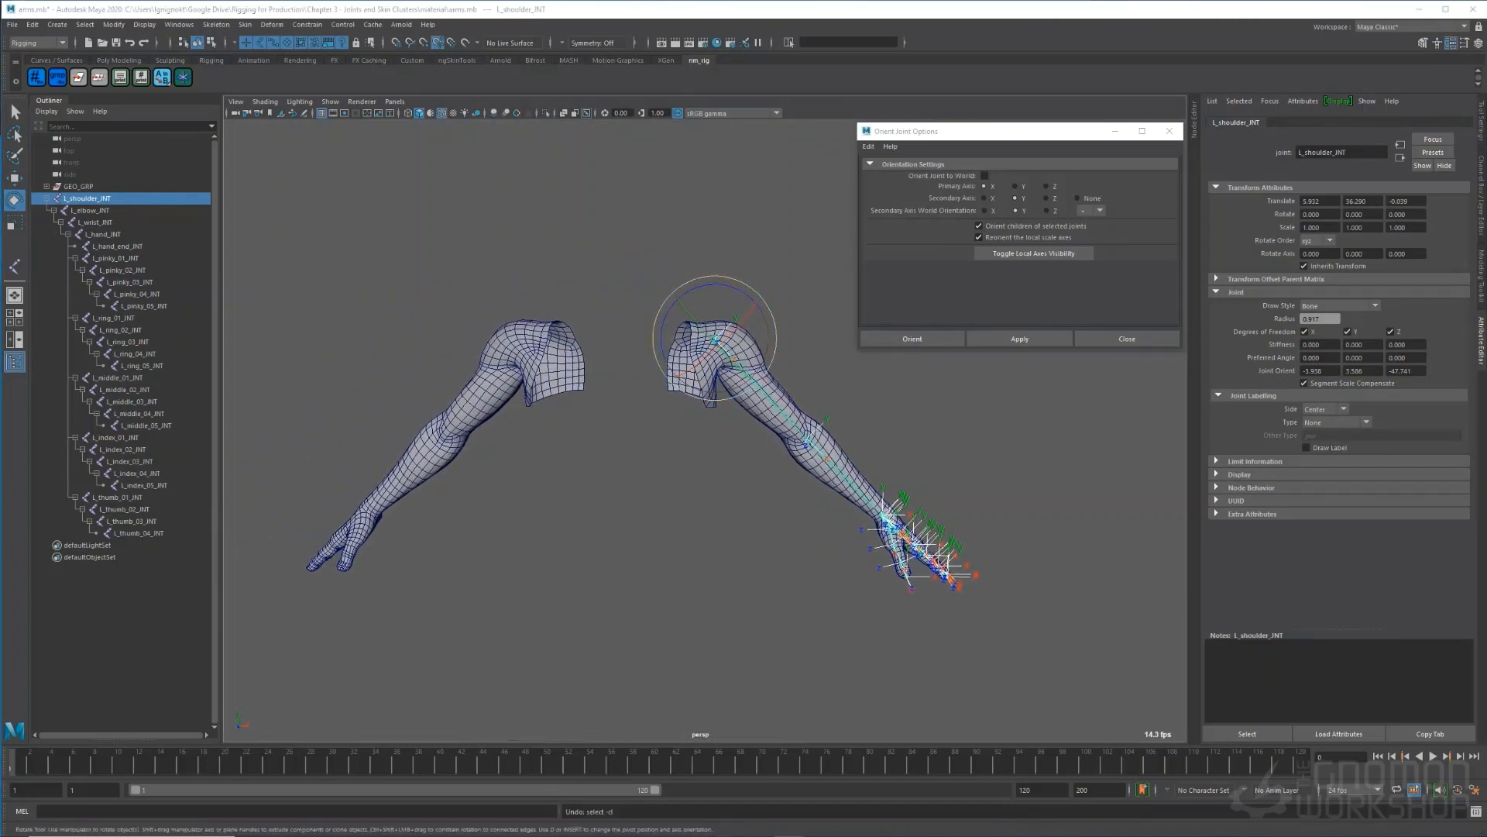
pyautogui.click(216, 24)
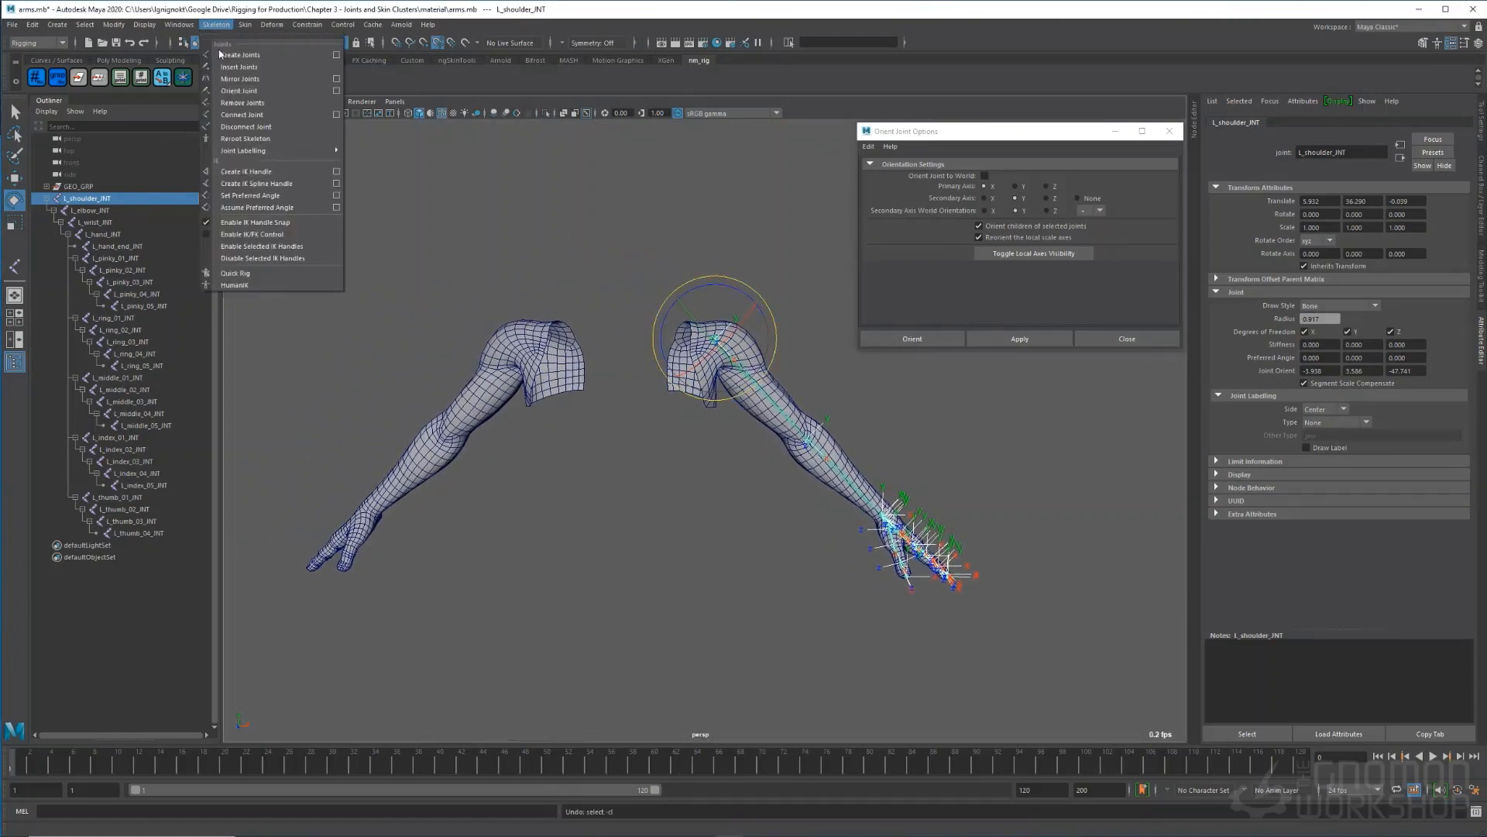
pyautogui.click(337, 79)
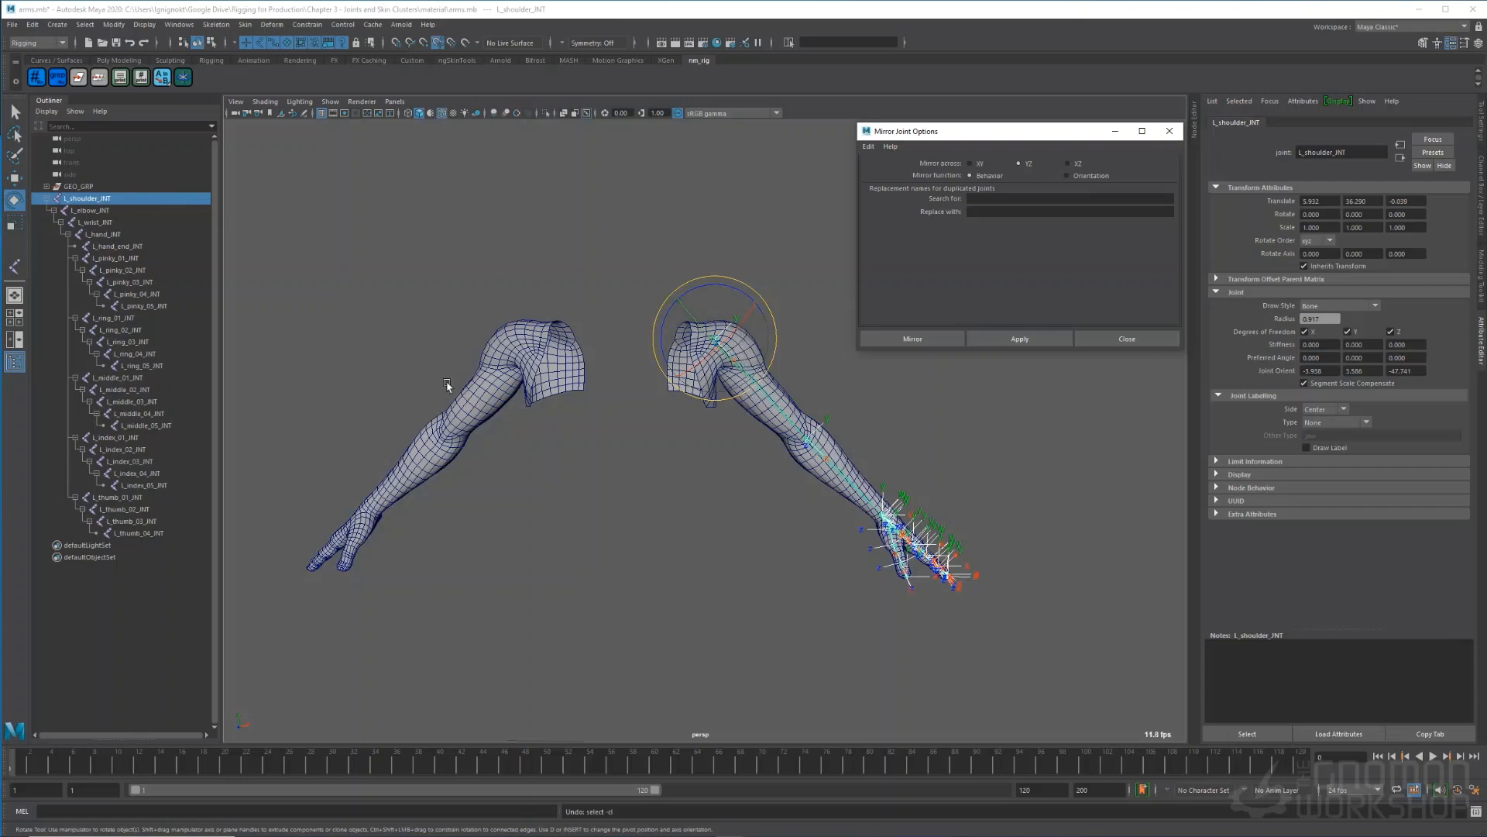
pyautogui.click(988, 199)
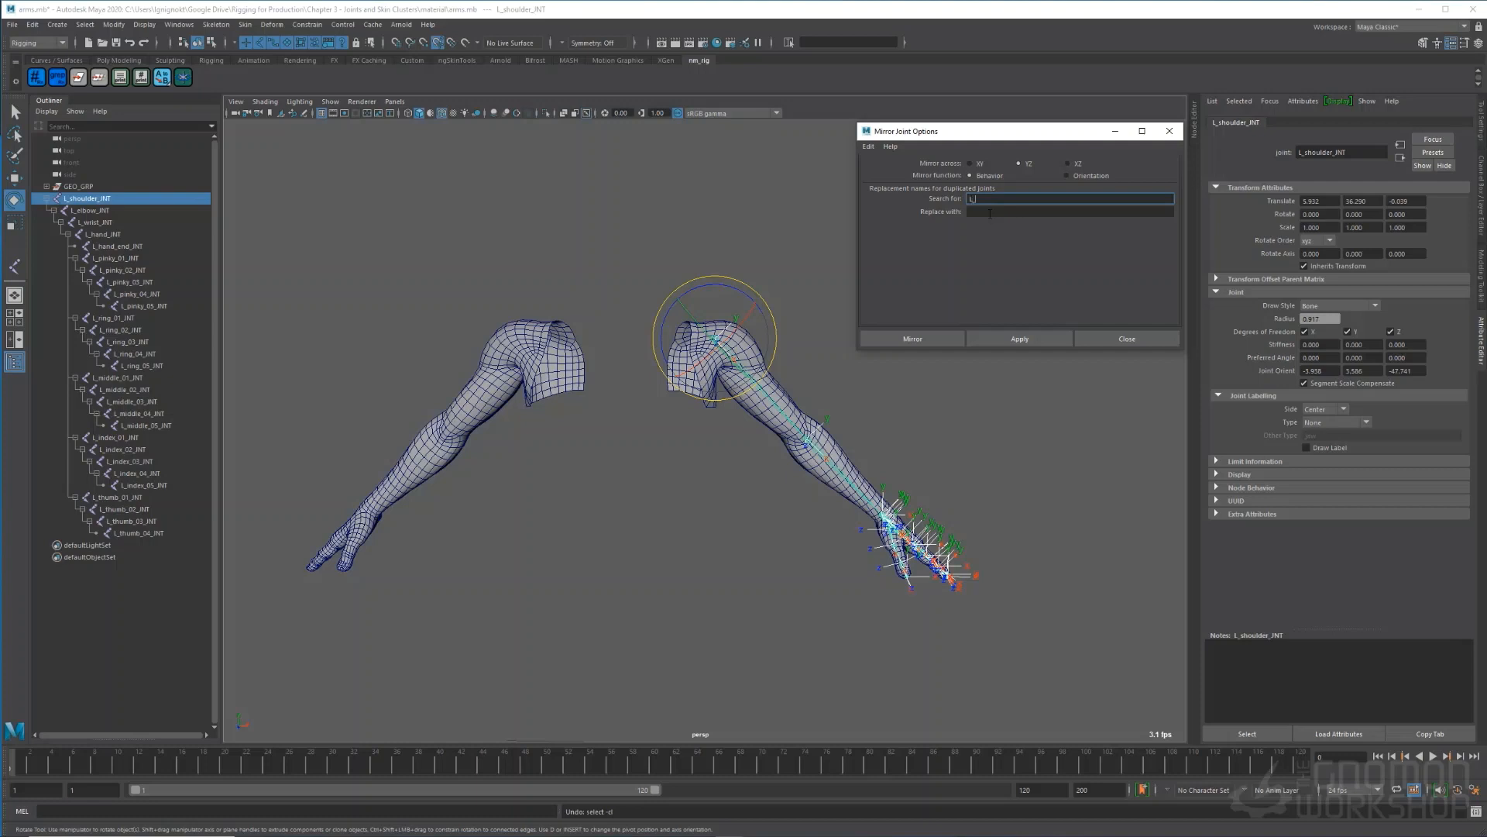
pyautogui.click(990, 212)
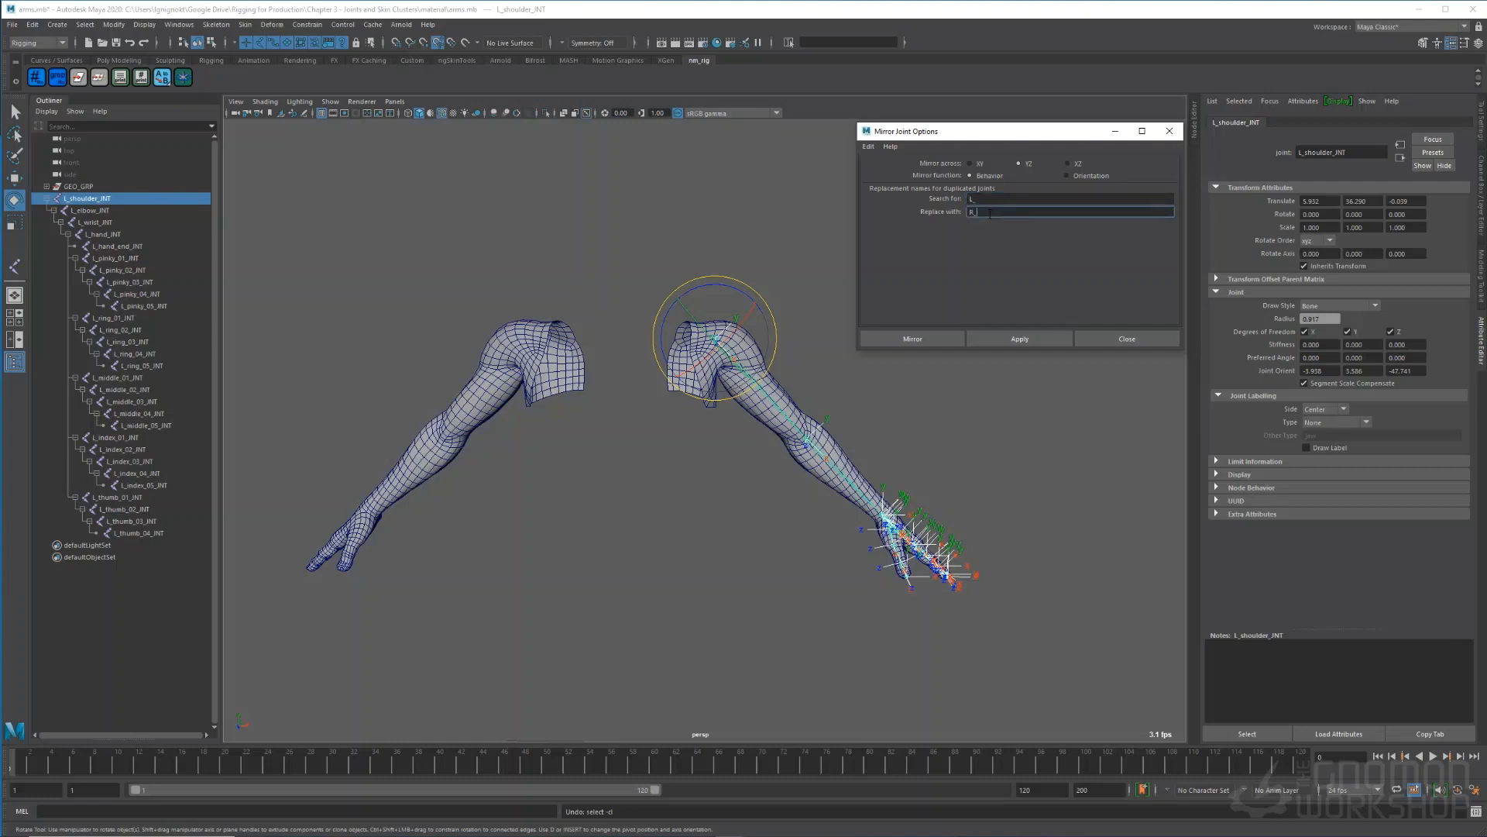
pyautogui.click(1046, 342)
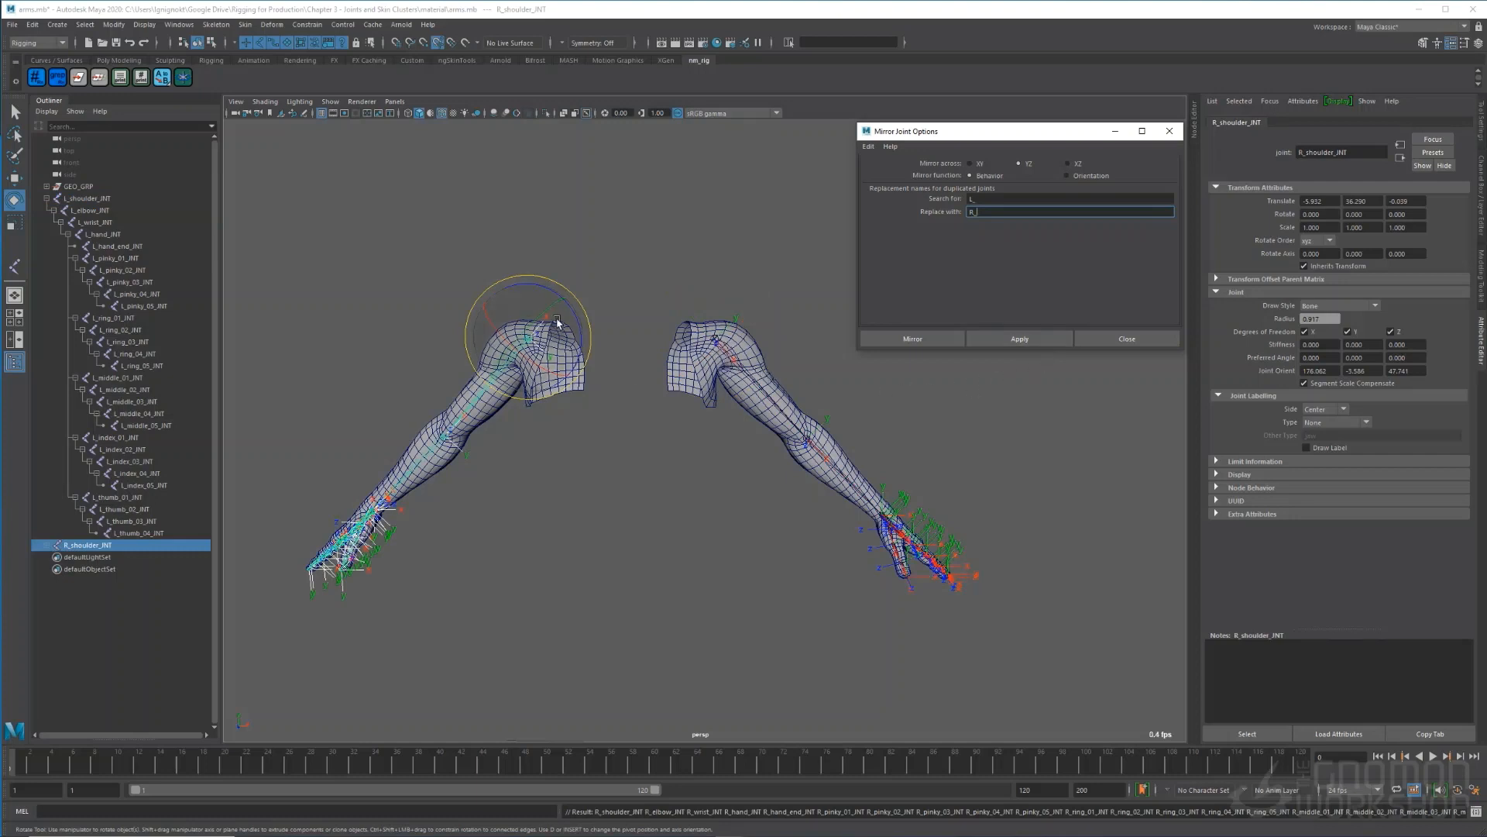
# - Rotate both shoulder joints together to test the mirrored behavior, undo the rotation, and clear the selection
pyautogui.moveTo(759, 315); pyautogui.dragTo(701, 360)
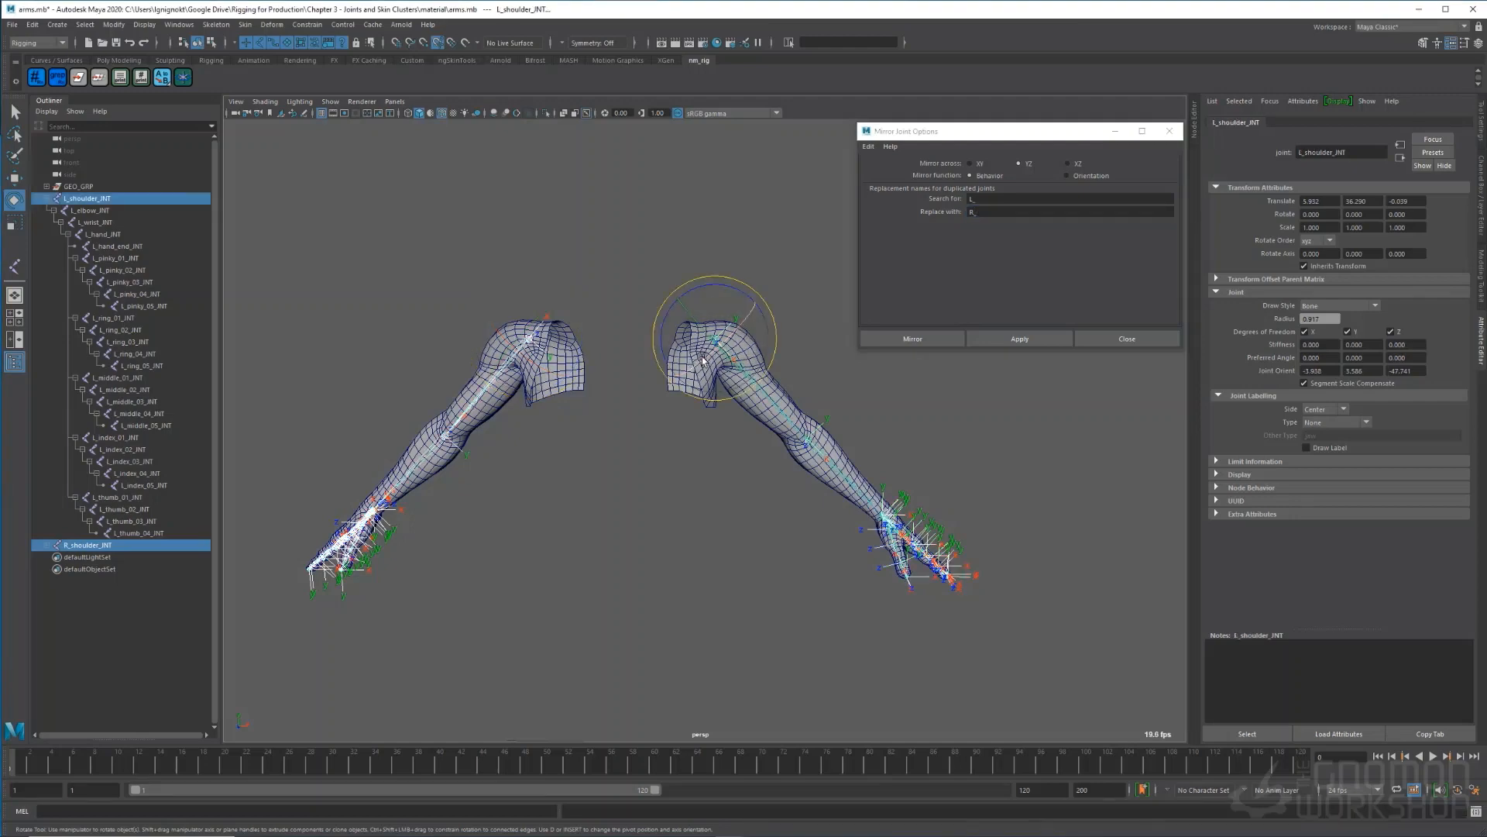
pyautogui.moveTo(730, 309)
pyautogui.mouseDown()
pyautogui.moveTo(689, 309)
pyautogui.moveTo(682, 341)
pyautogui.moveTo(689, 310)
pyautogui.moveTo(681, 342)
pyautogui.moveTo(676, 325)
pyautogui.moveTo(659, 342)
pyautogui.moveTo(723, 316)
pyautogui.mouseUp()
pyautogui.hotkey('ctrl', 'z')
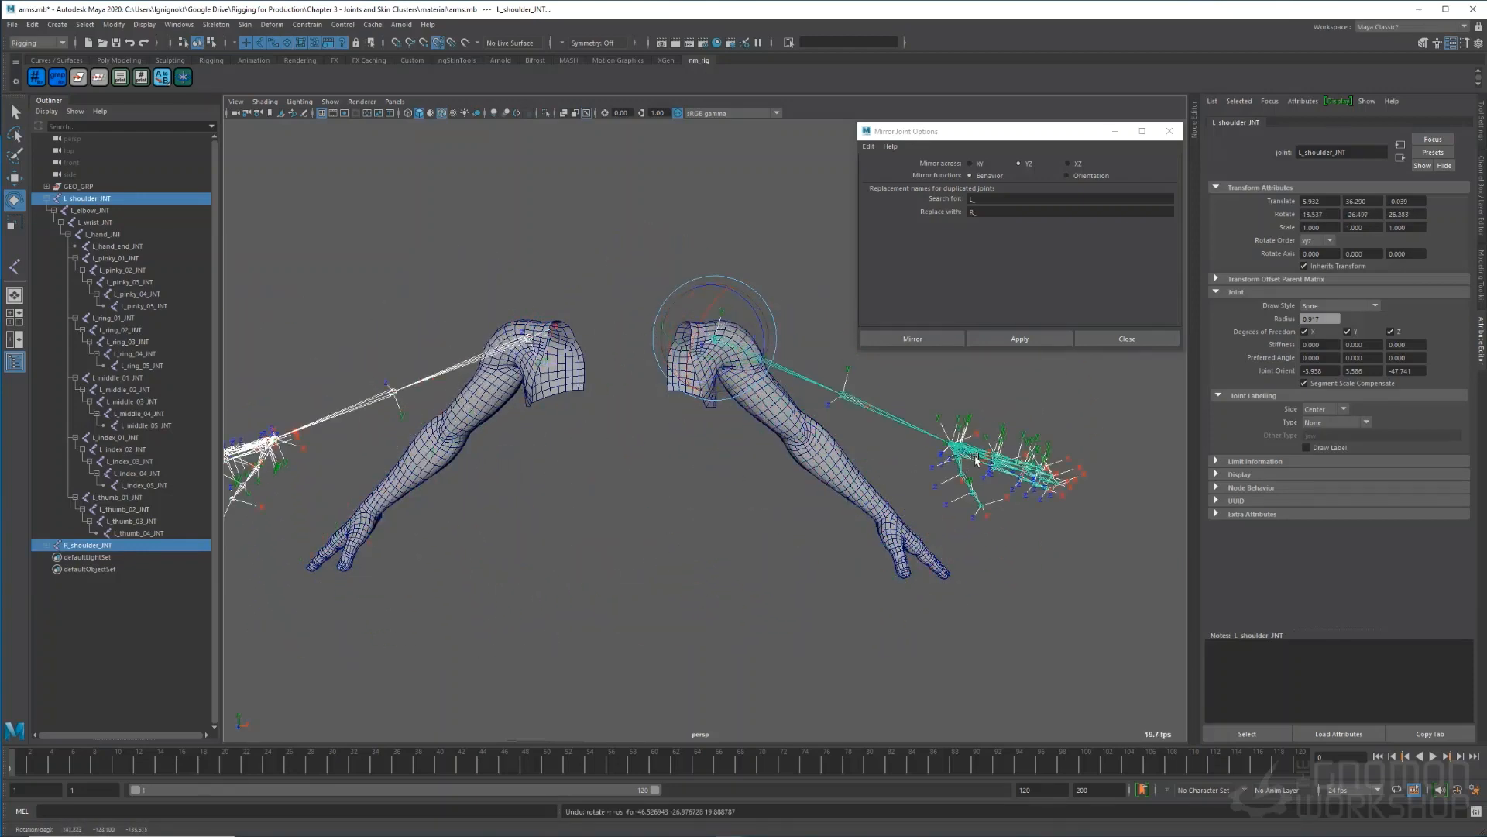
pyautogui.click(1106, 479)
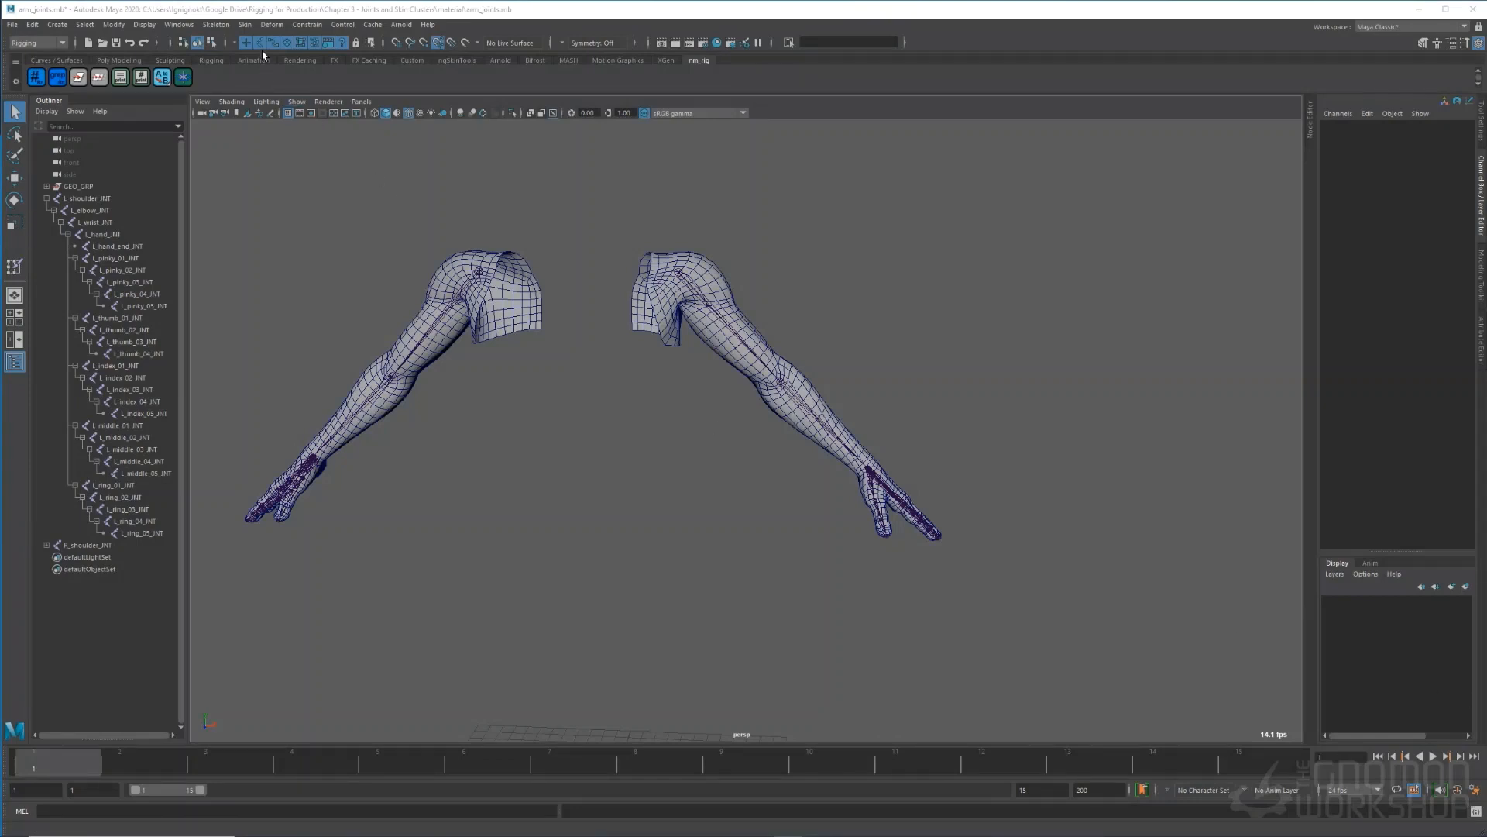
# - Configure the Bind Skin options to bind to Selected joints with the Closest distance method and Classic linear skinning
pyautogui.click(245, 24)
pyautogui.click(398, 55)
pyautogui.click(1003, 166)
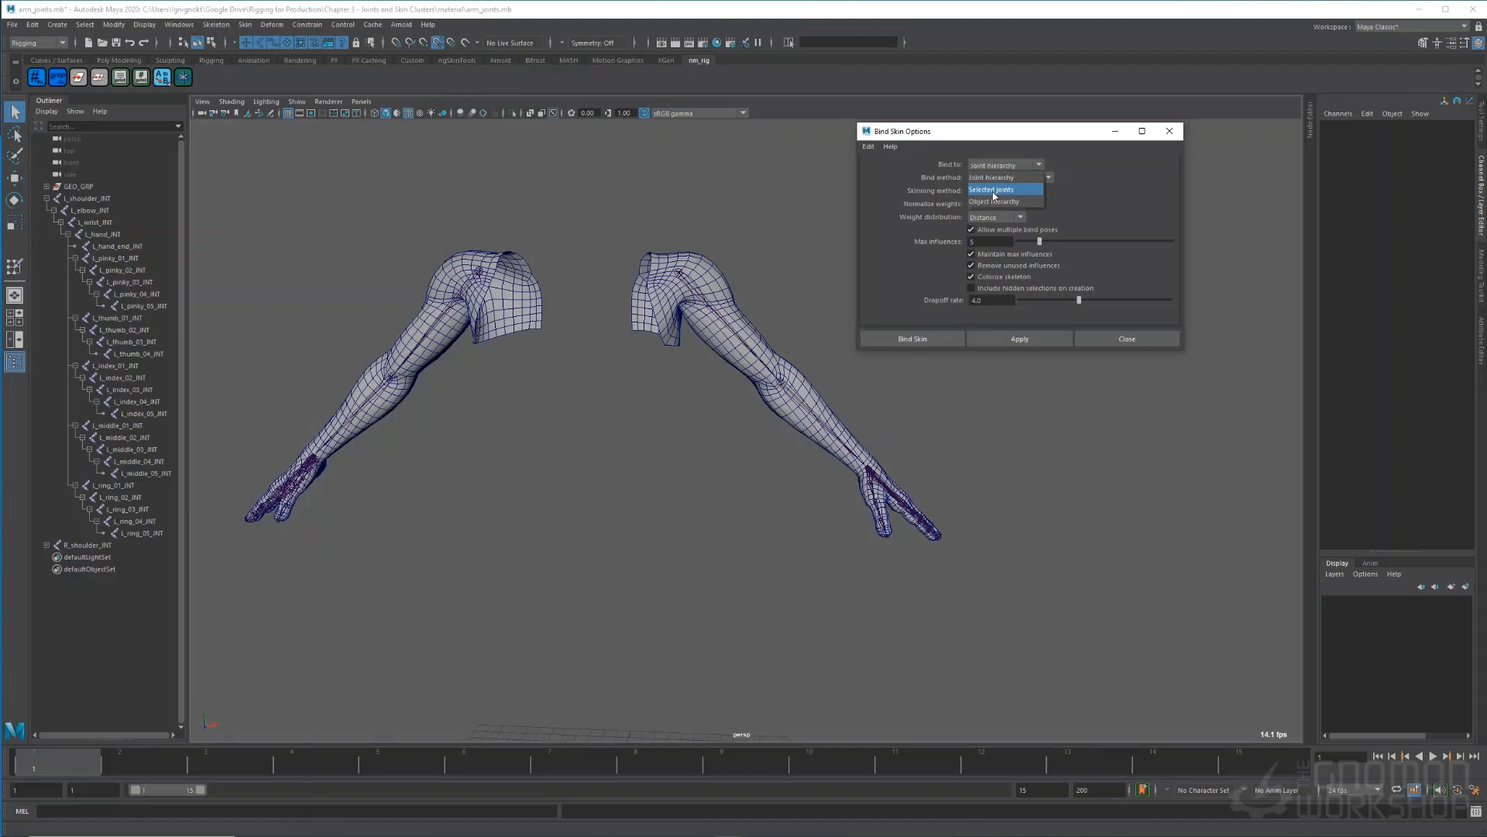
pyautogui.click(994, 190)
pyautogui.click(998, 179)
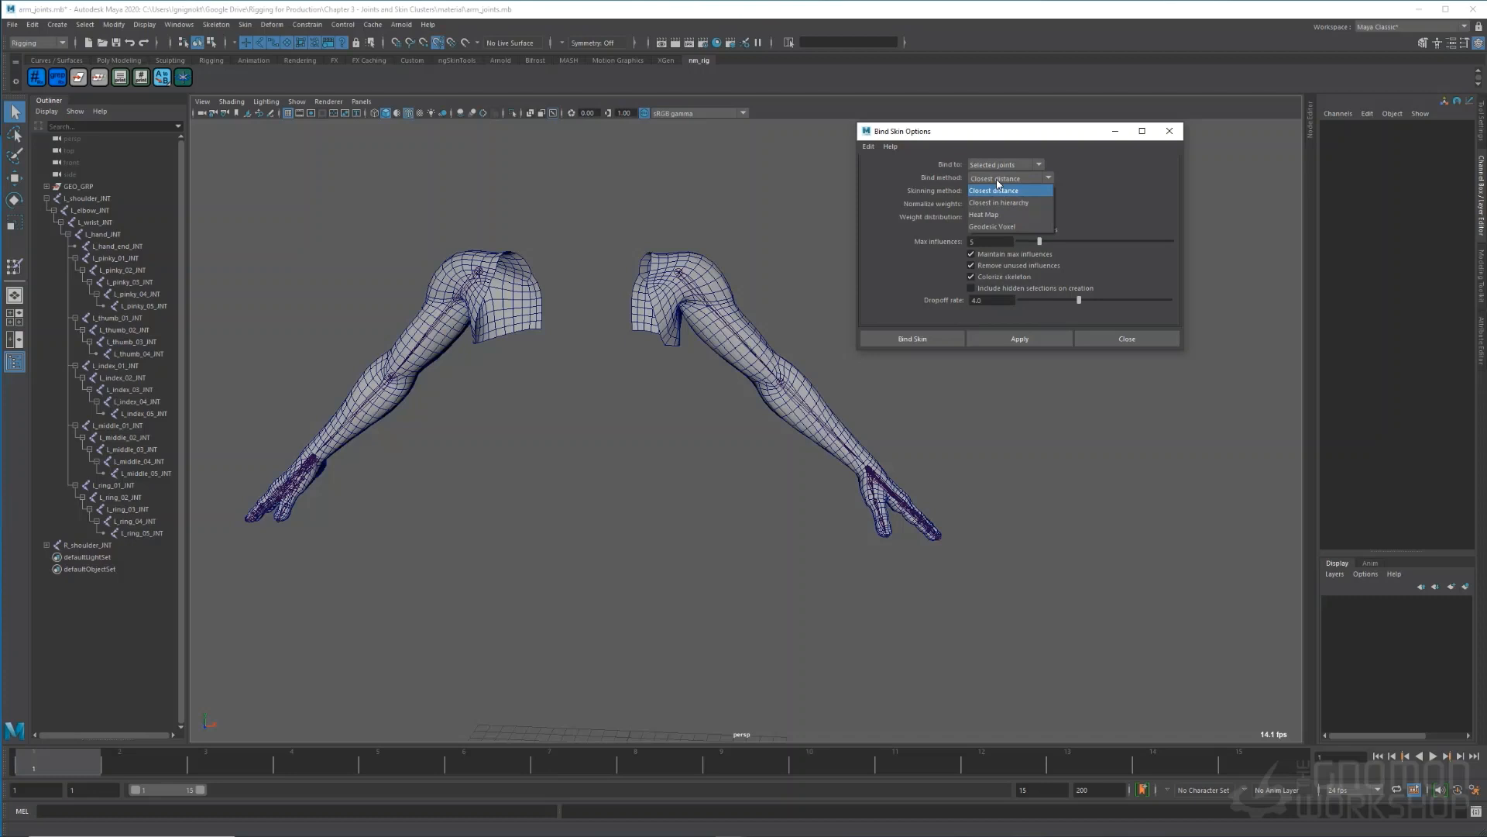
pyautogui.click(998, 185)
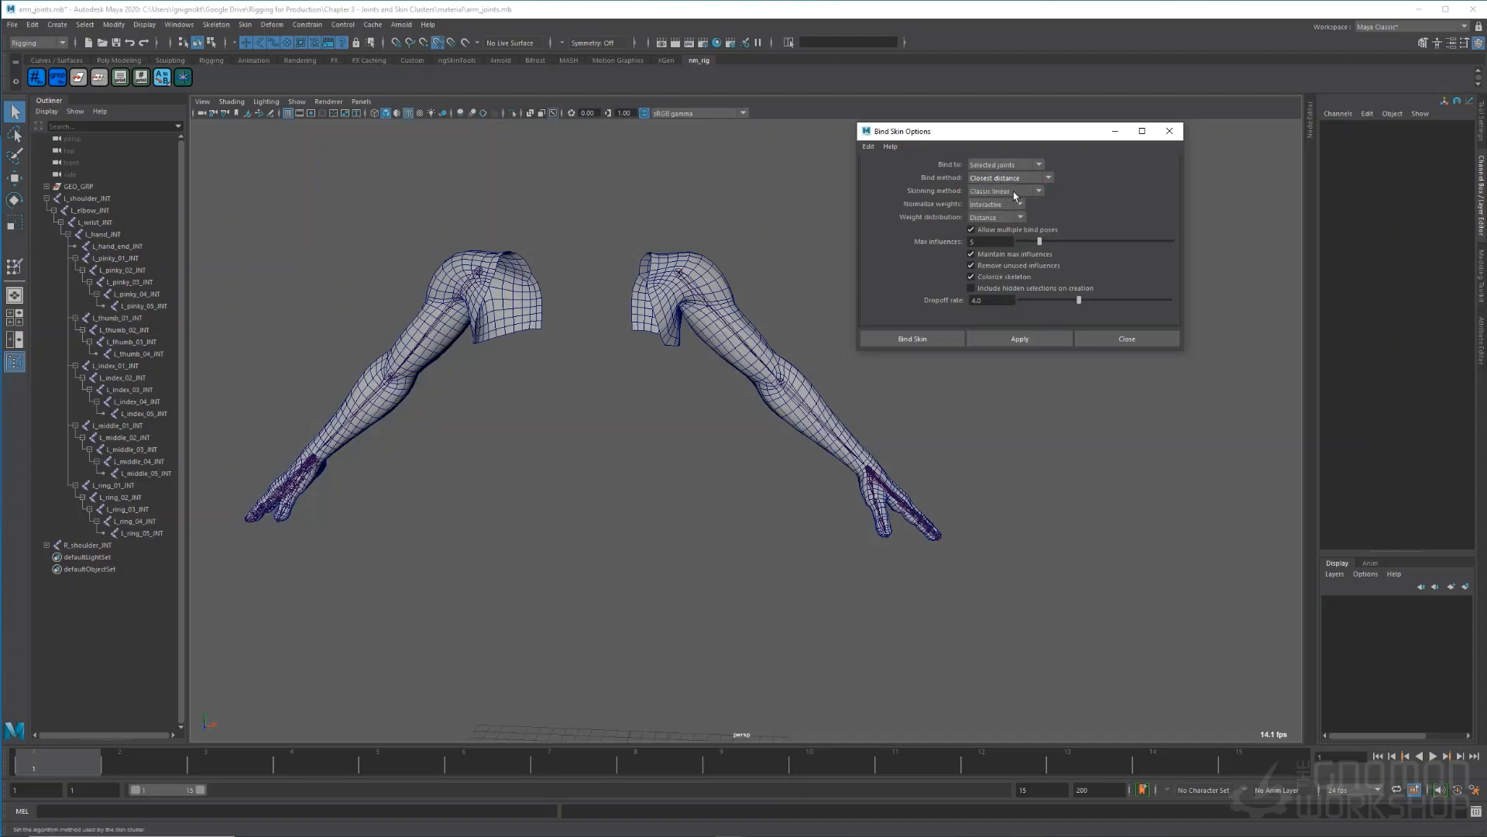
pyautogui.click(1015, 196)
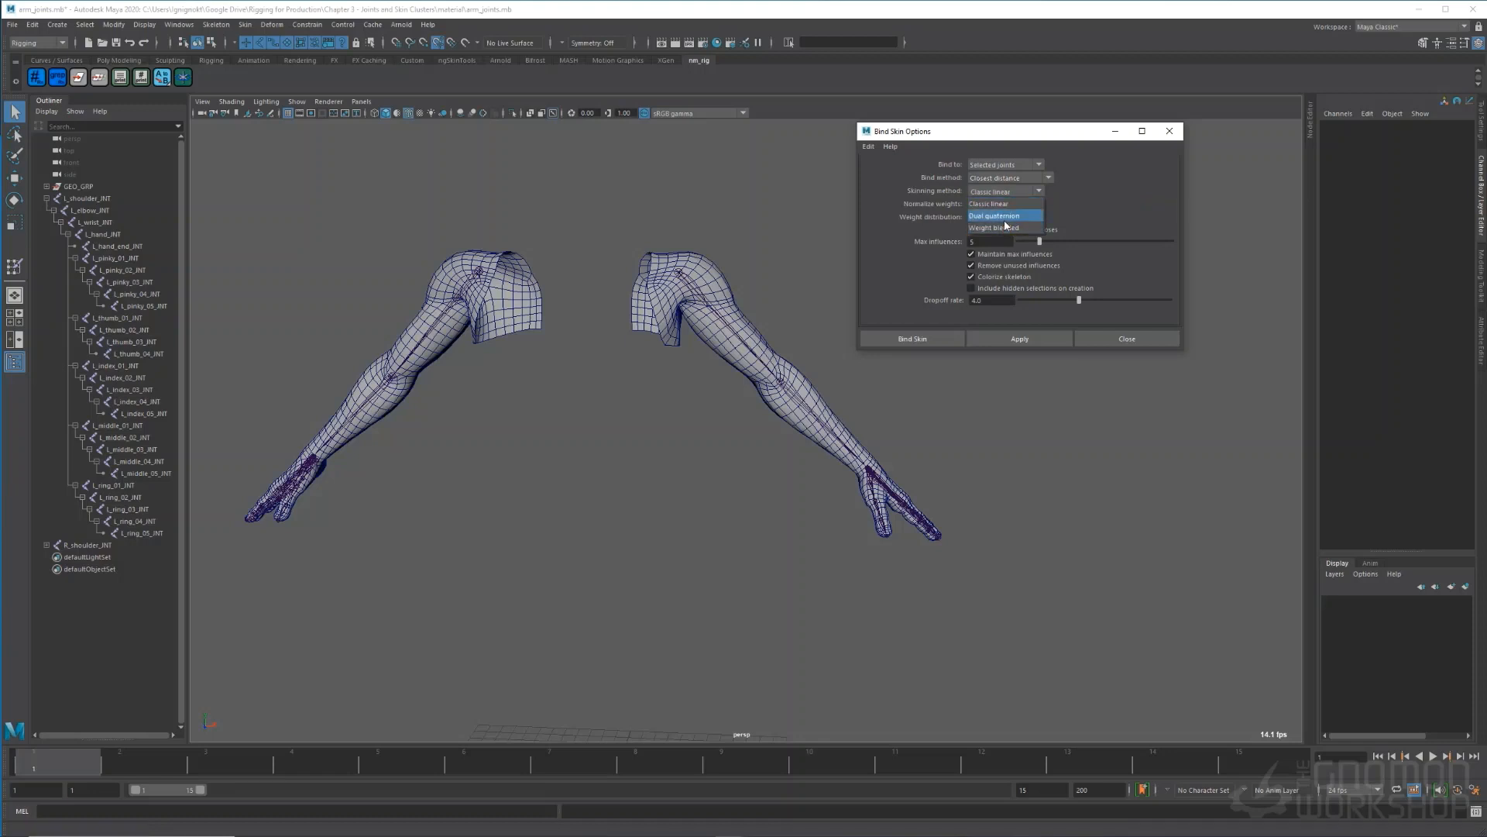
pyautogui.click(1010, 204)
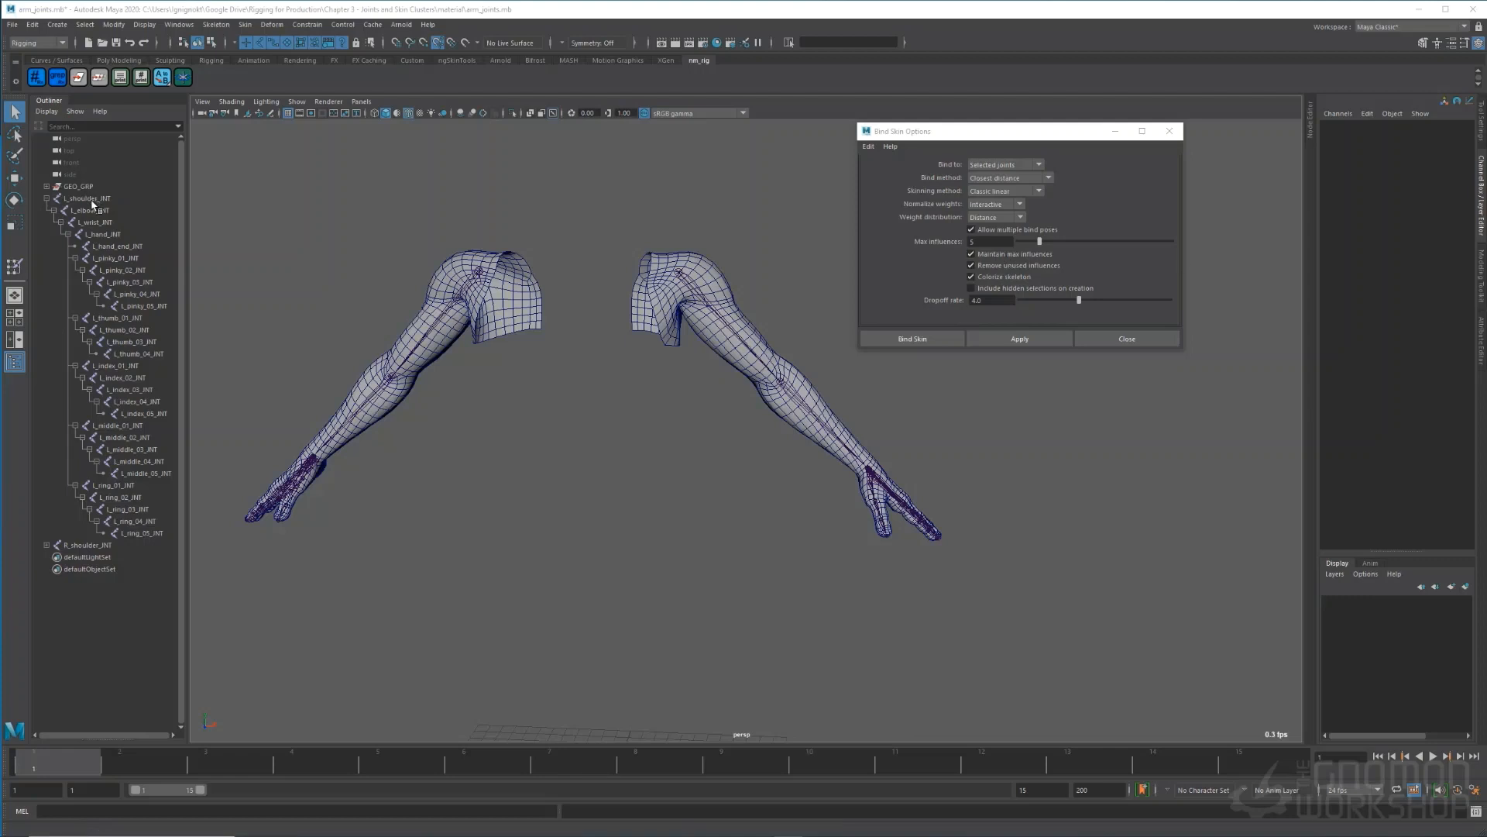
# - Bind L_arm_GEO to the left arm, hand and finger joints, excluding L_wrist_JNT, L_hand_end_JNT and the last joint of each finger and thumb
pyautogui.moveTo(92, 203); pyautogui.dragTo(146, 540)
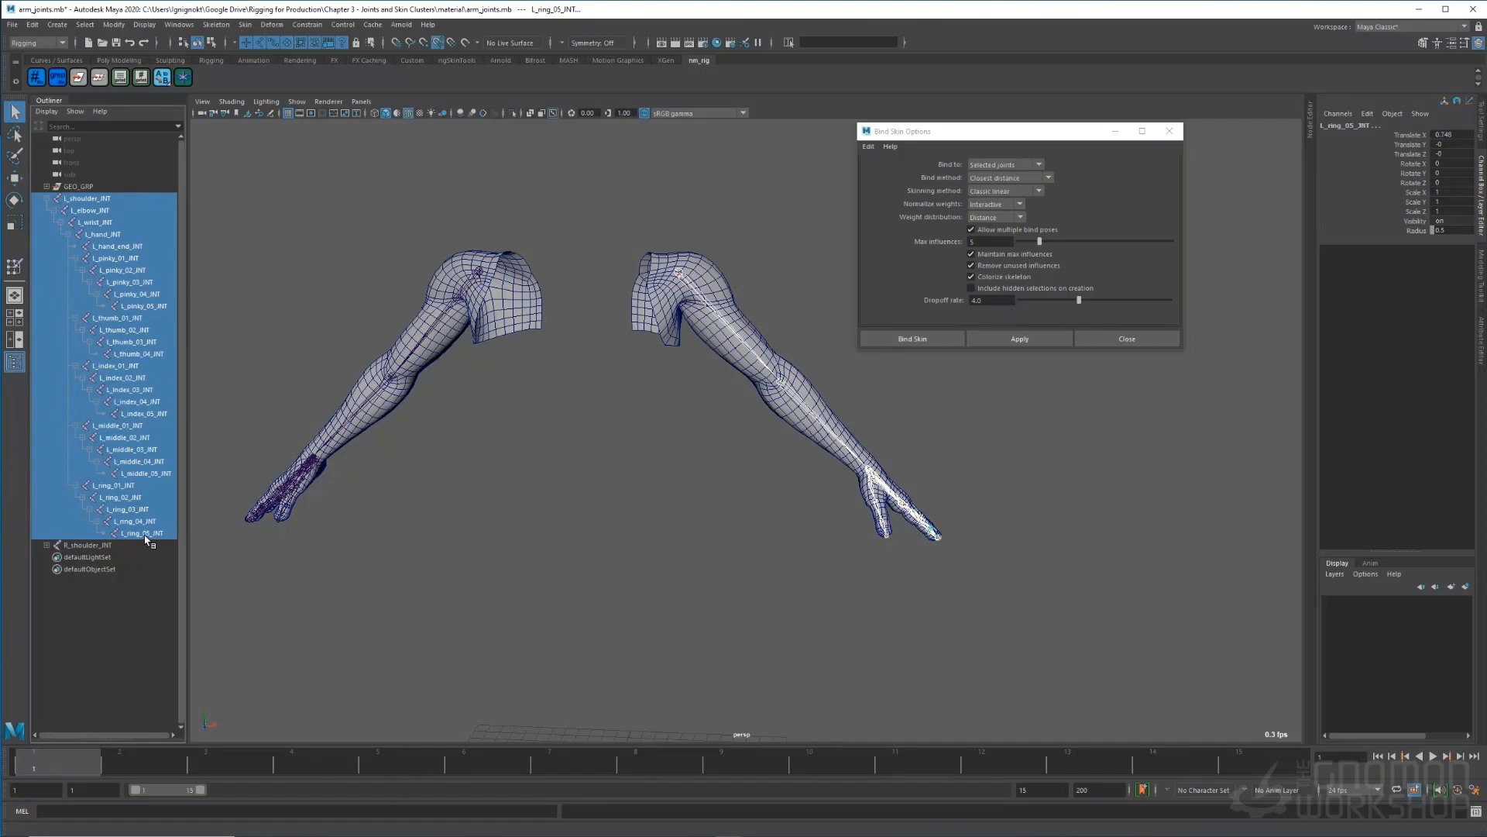
pyautogui.keyDown('ctrl'); pyautogui.click(146, 540); pyautogui.keyUp('ctrl')
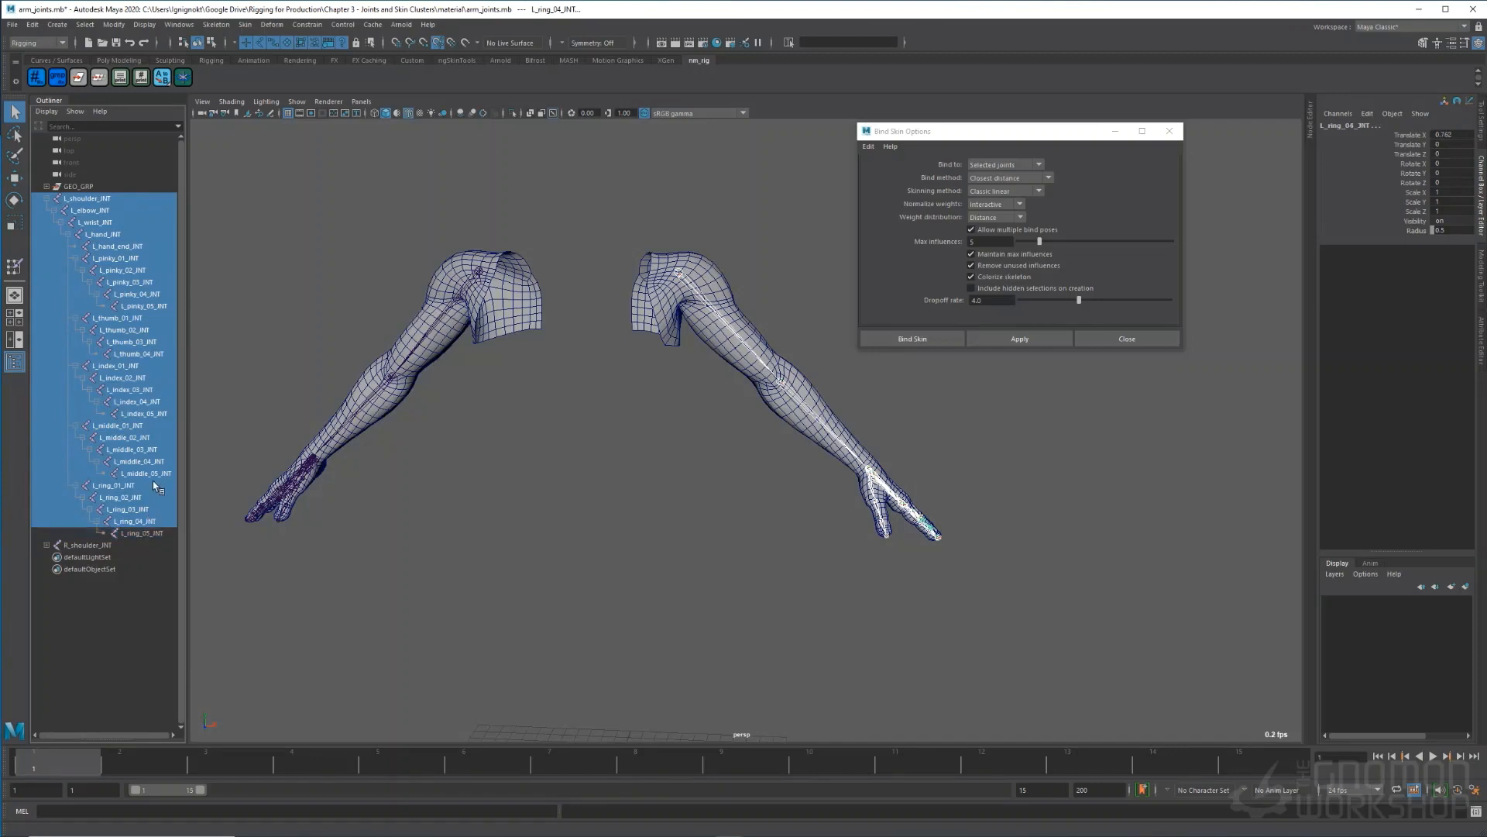
pyautogui.keyDown('ctrl'); pyautogui.click(152, 474); pyautogui.keyUp('ctrl')
pyautogui.keyDown('ctrl'); pyautogui.click(151, 412); pyautogui.keyUp('ctrl')
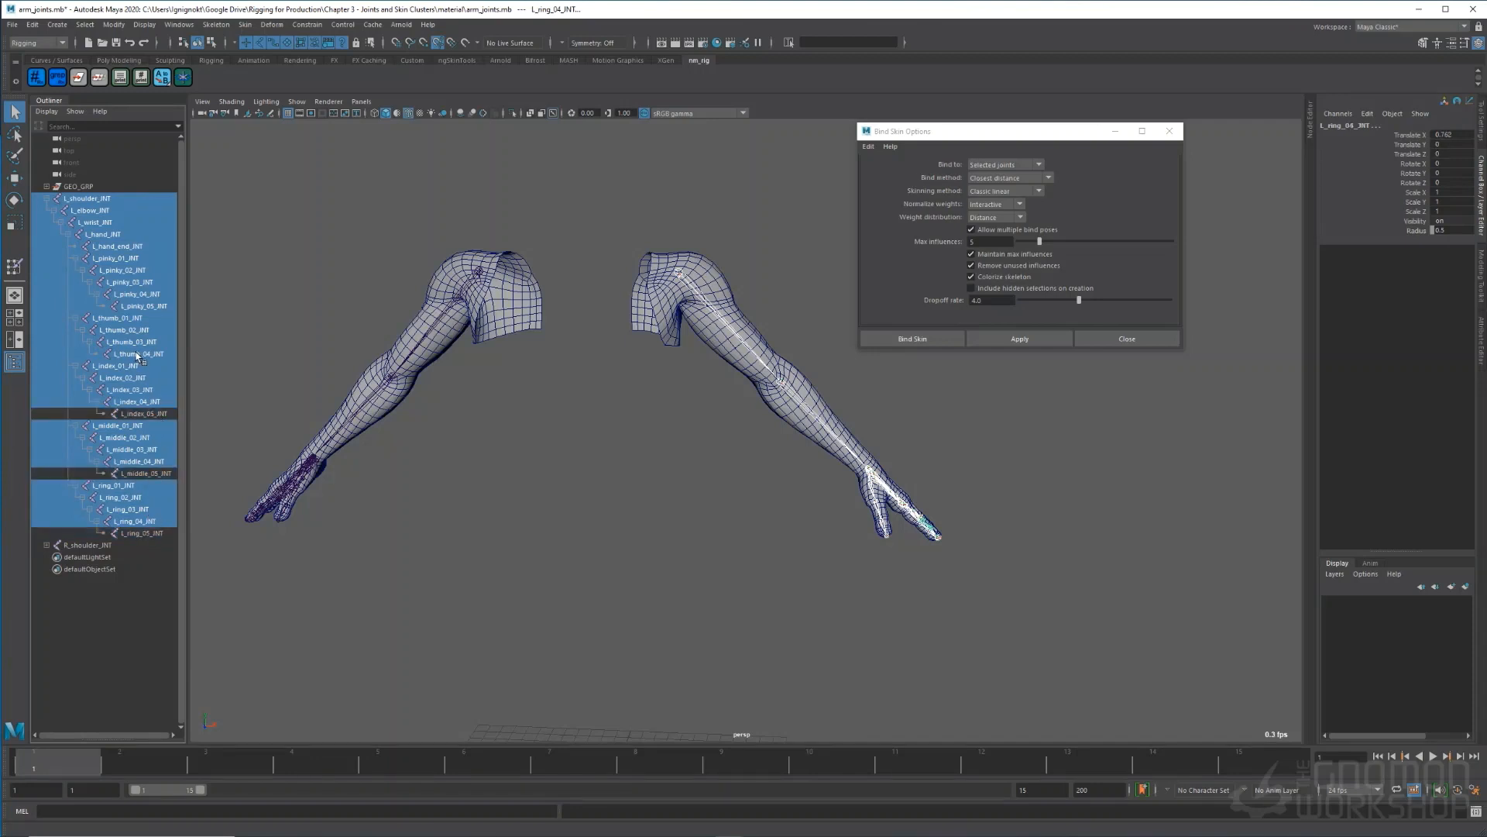
pyautogui.keyDown('ctrl'); pyautogui.click(144, 354); pyautogui.keyUp('ctrl')
pyautogui.keyDown('ctrl'); pyautogui.click(149, 304); pyautogui.keyUp('ctrl')
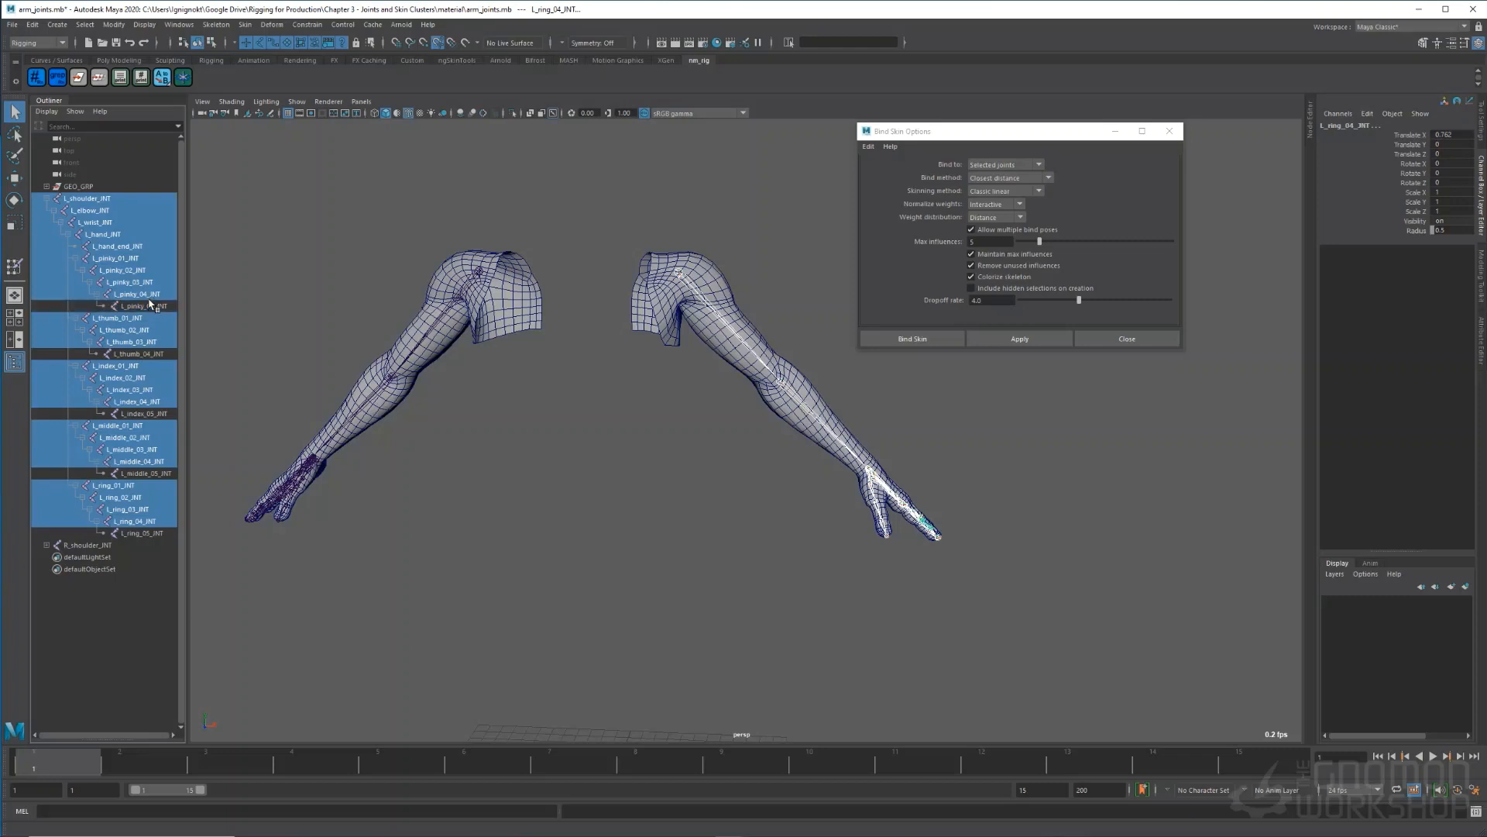
pyautogui.keyDown('ctrl'); pyautogui.click(121, 246); pyautogui.keyUp('ctrl')
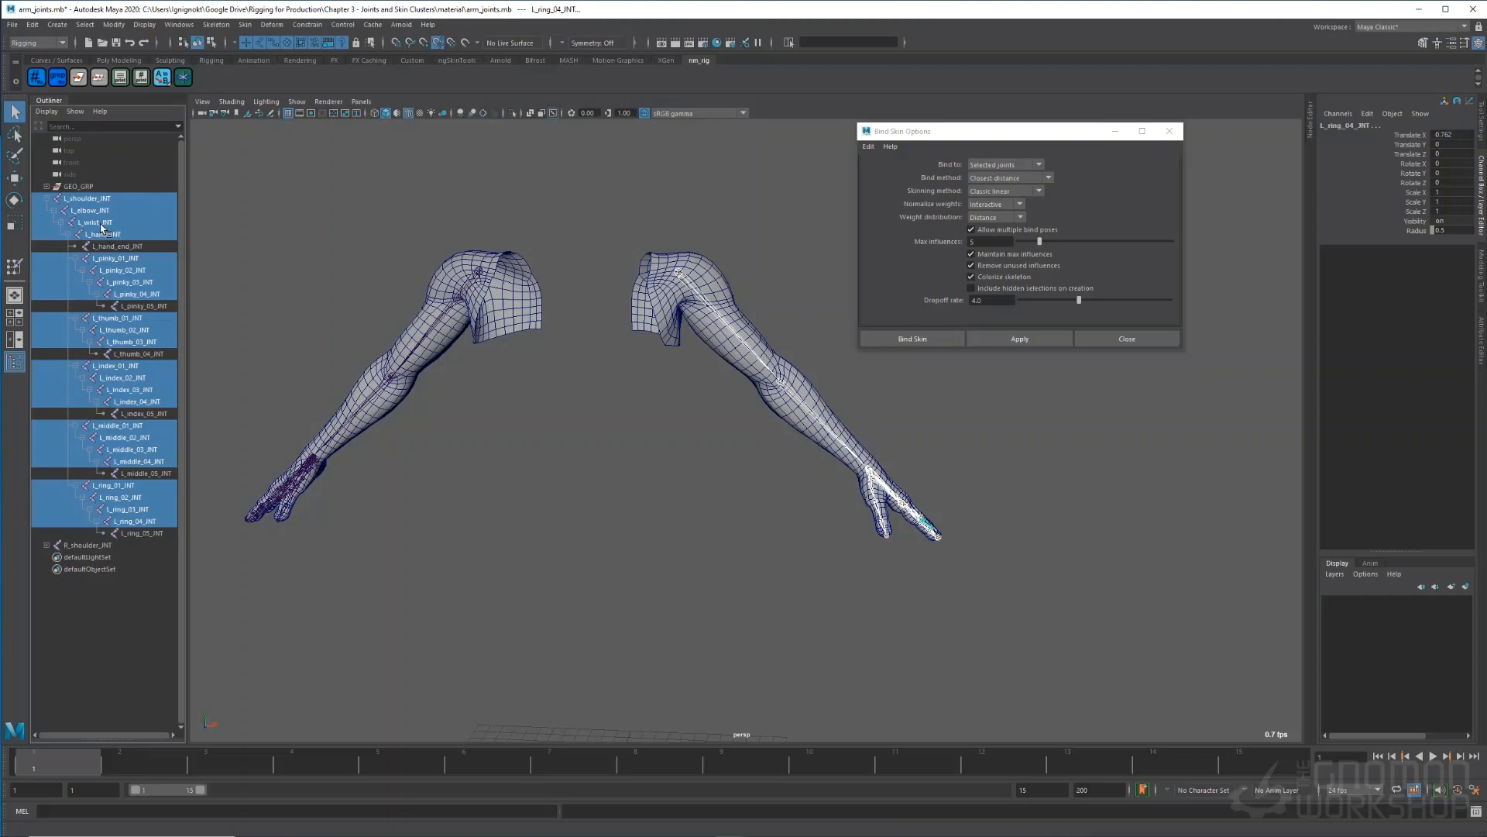
pyautogui.keyDown('ctrl'); pyautogui.click(101, 223); pyautogui.keyUp('ctrl')
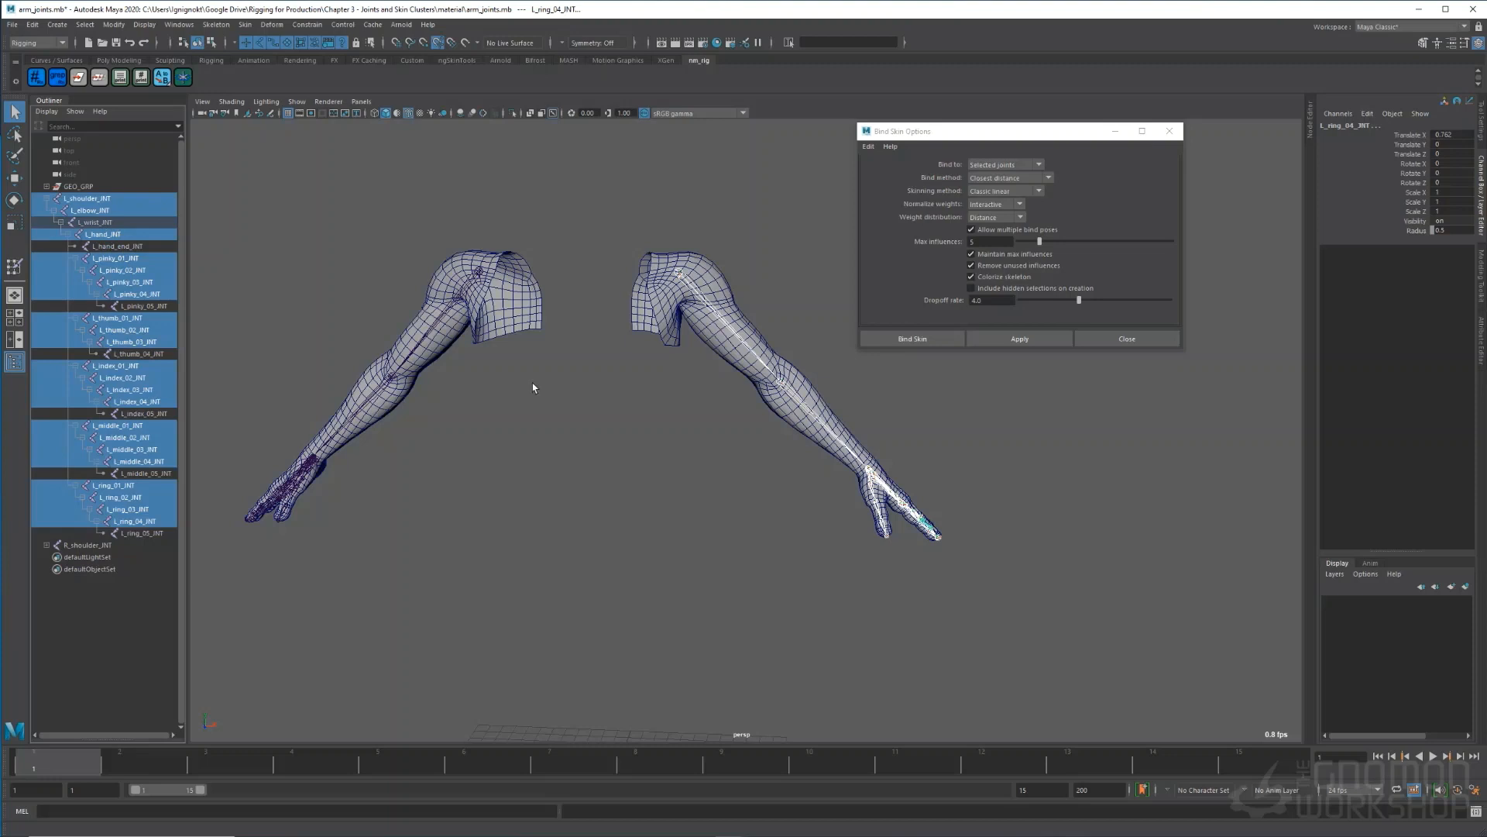
pyautogui.keyDown('shift'); pyautogui.click(674, 332); pyautogui.keyUp('shift')
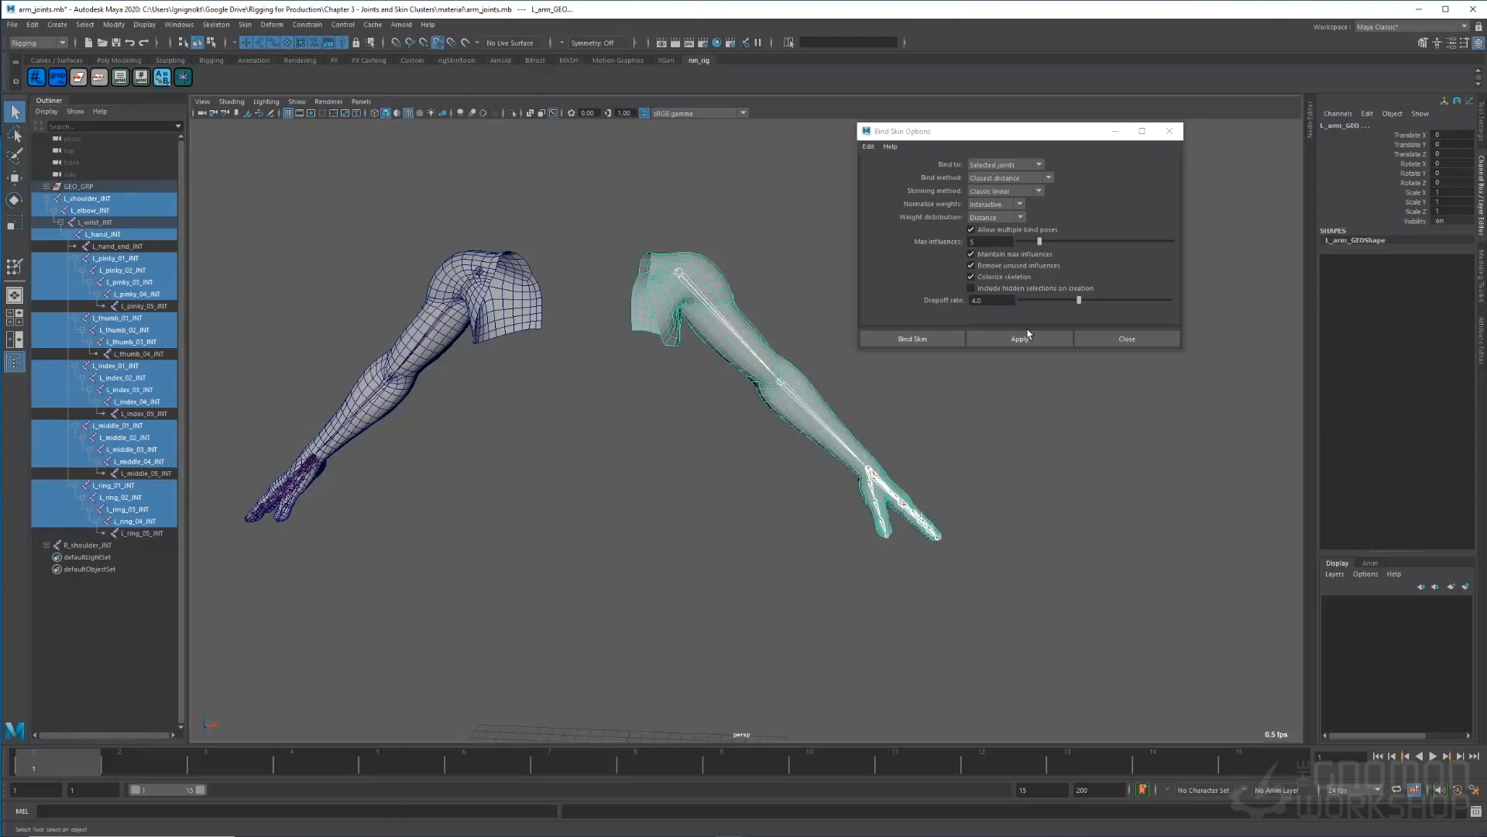
pyautogui.click(1021, 338)
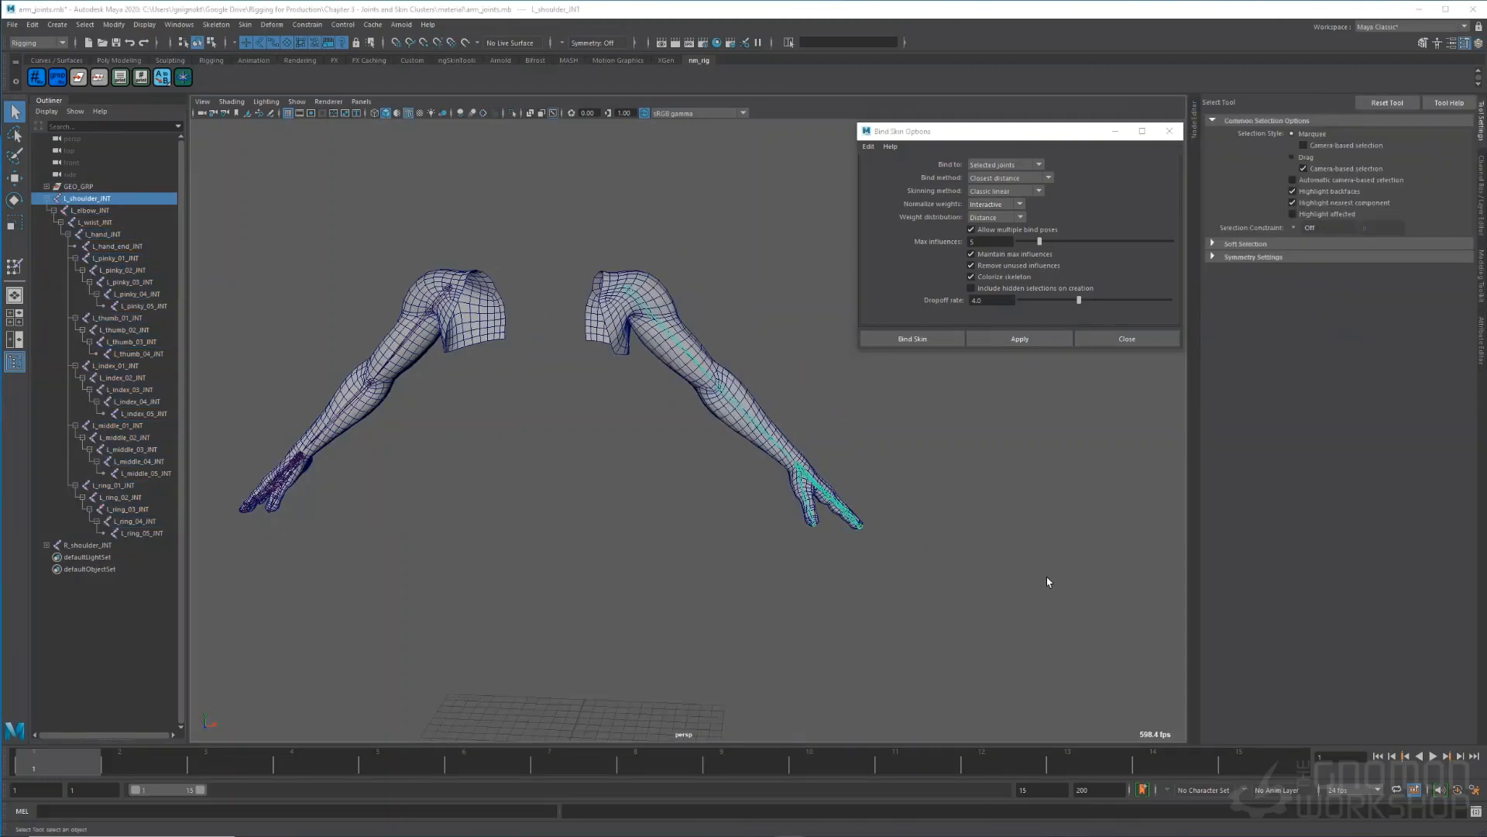
# - Test the left elbow joint's rotation on the bound mesh, and start the Paint Skin Weights tool on L_arm_GEO
pyautogui.moveTo(759, 380); pyautogui.dragTo(690, 399)
pyautogui.press('e')
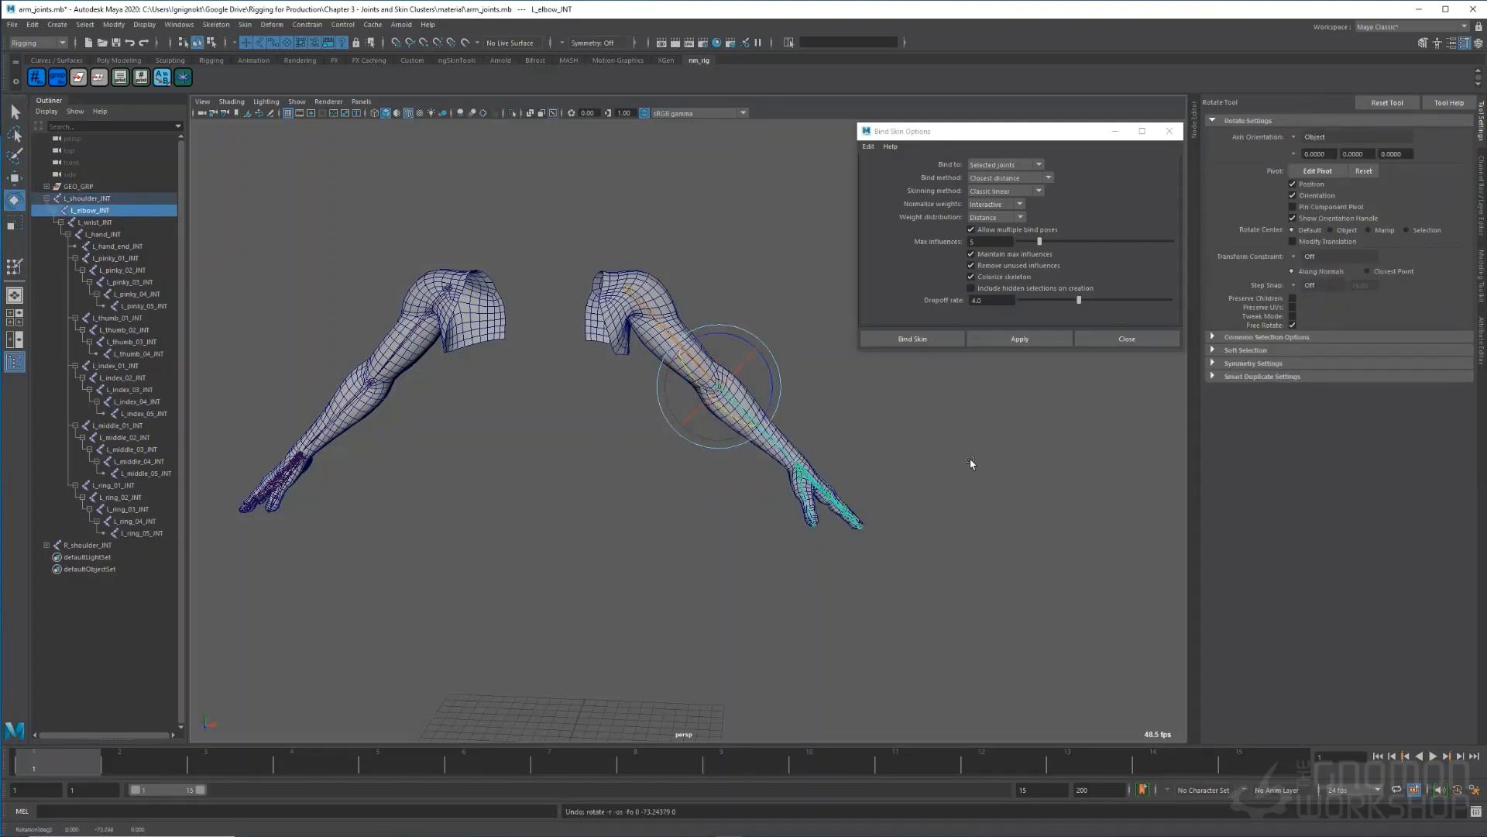
pyautogui.click(631, 365)
pyautogui.click(663, 358)
pyautogui.moveTo(663, 356); pyautogui.dragTo(620, 340, button='right')
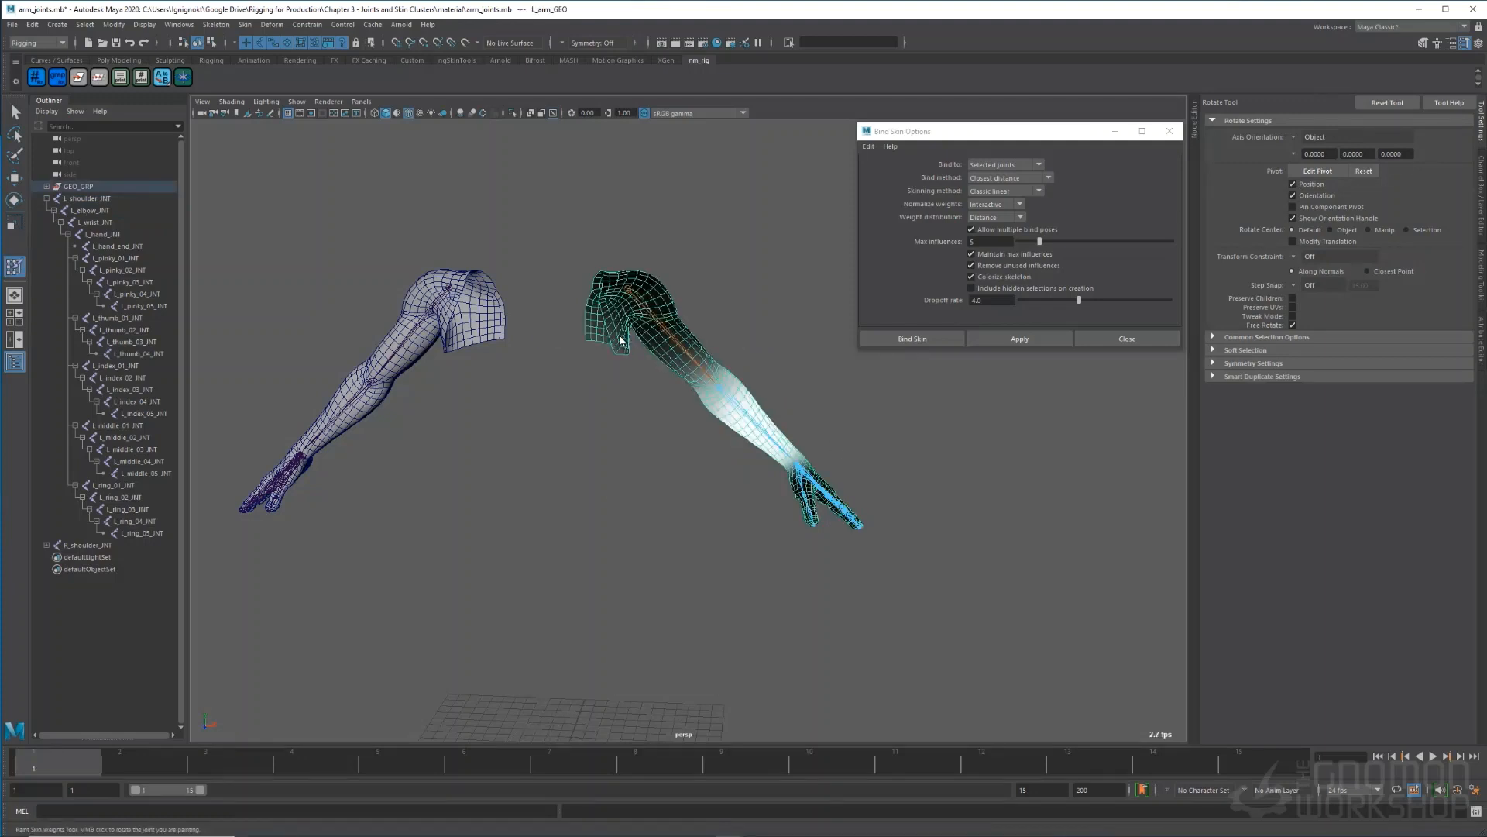
# - Examine the skin weights of the shoulder, hand and index influences, display them with the color ramp, and leave the weight painting tool
pyautogui.click(1310, 183)
pyautogui.click(1320, 209)
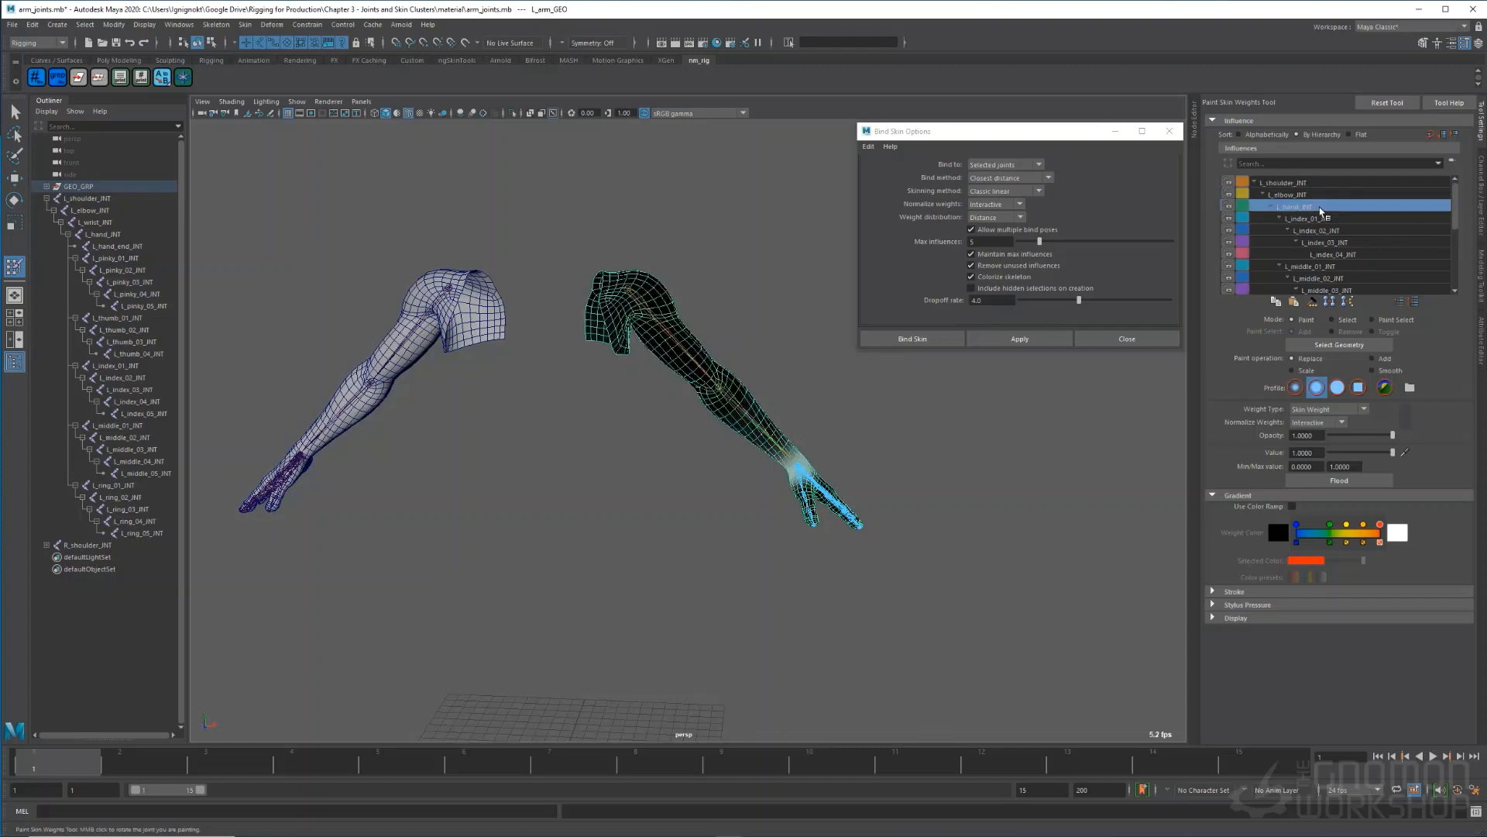
pyautogui.click(1334, 228)
pyautogui.click(1335, 209)
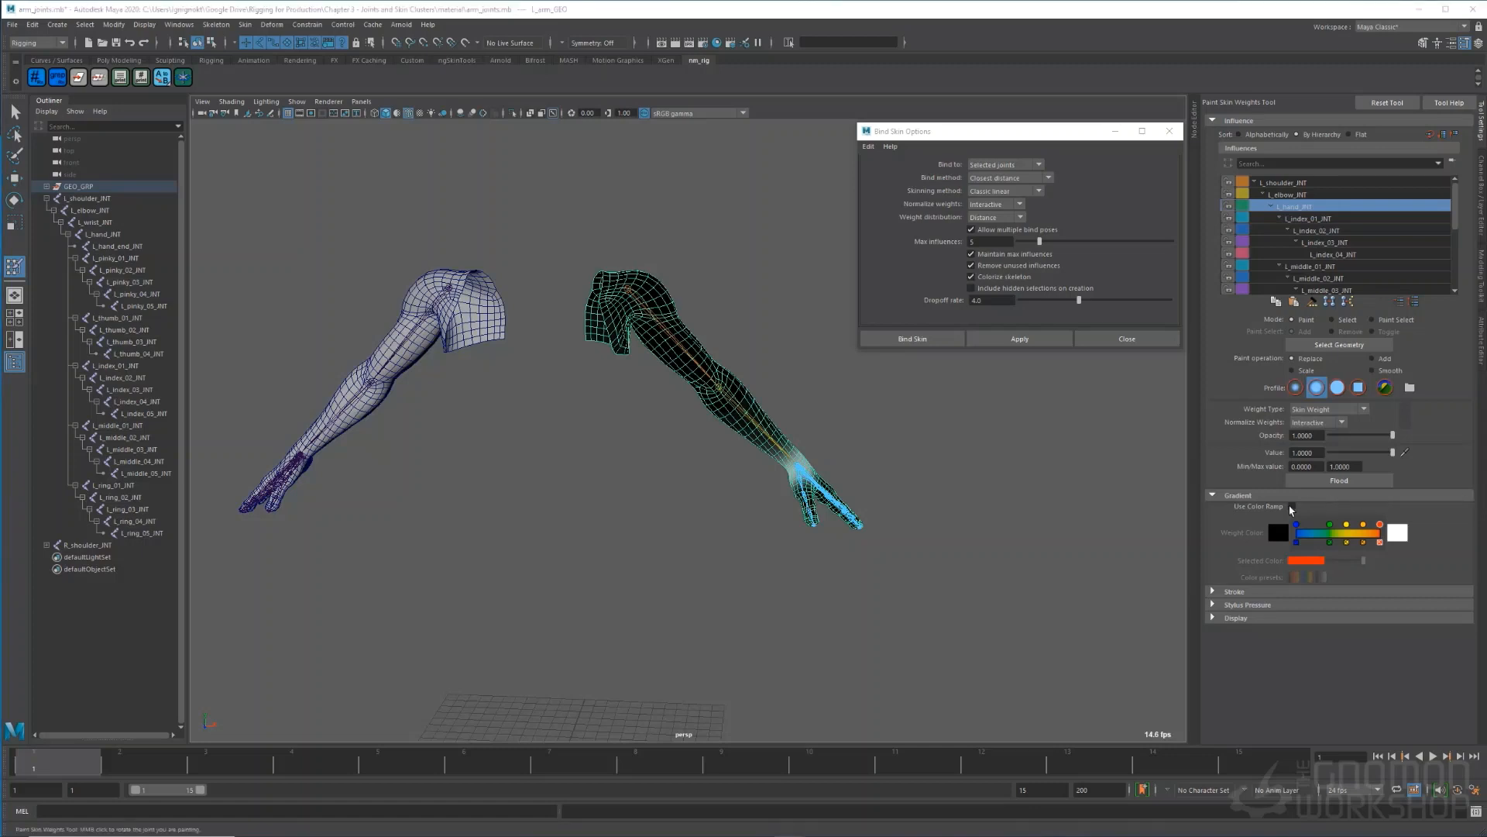
pyautogui.click(1291, 506)
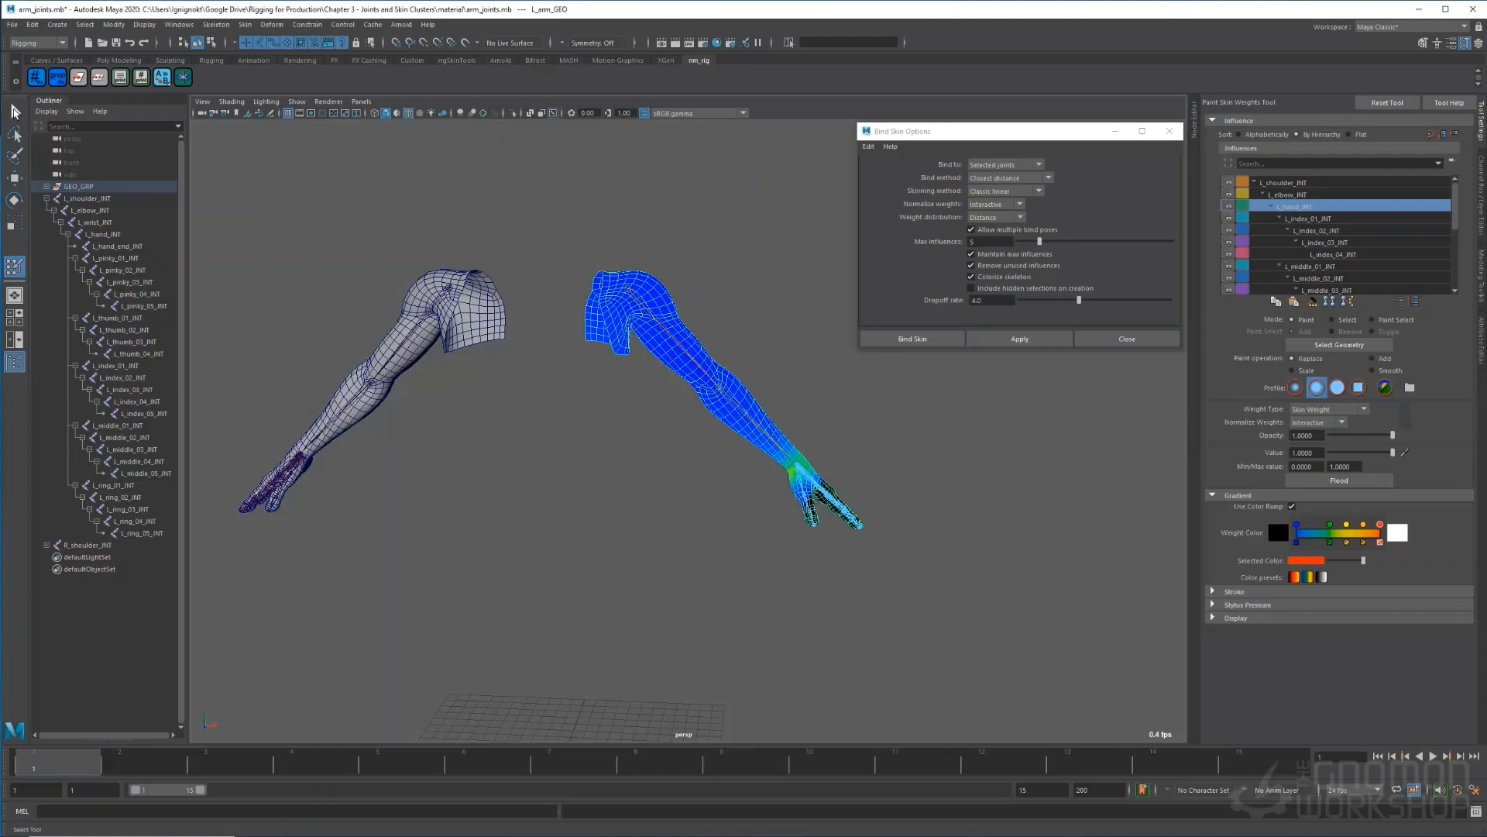
pyautogui.press('q')
pyautogui.click(554, 505)
# - Create a single joint in the front view on the center line between the arms, level with the lower edge of the shoulder openings
pyautogui.press('space')
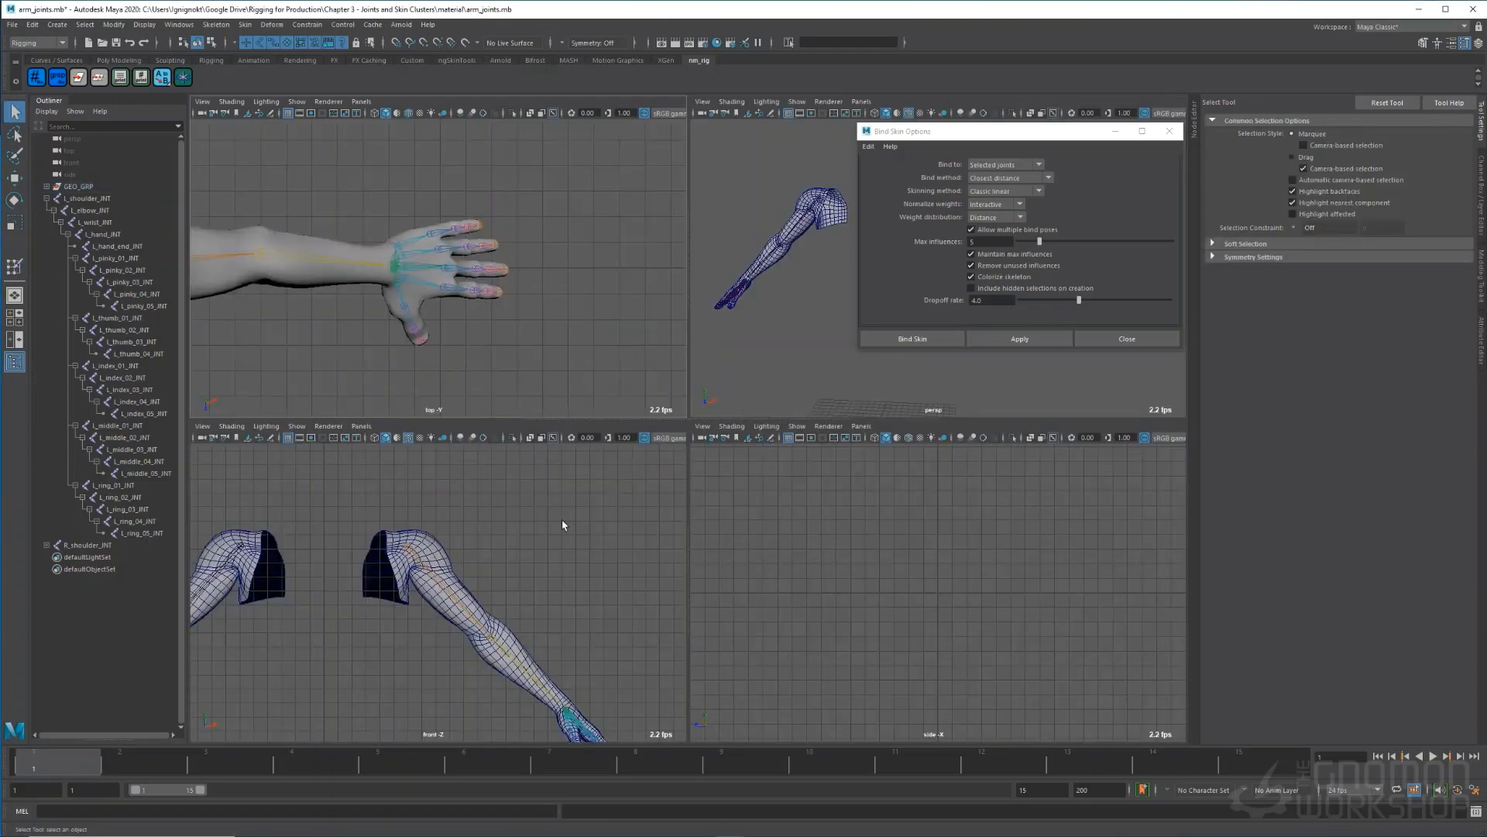
pyautogui.press('space')
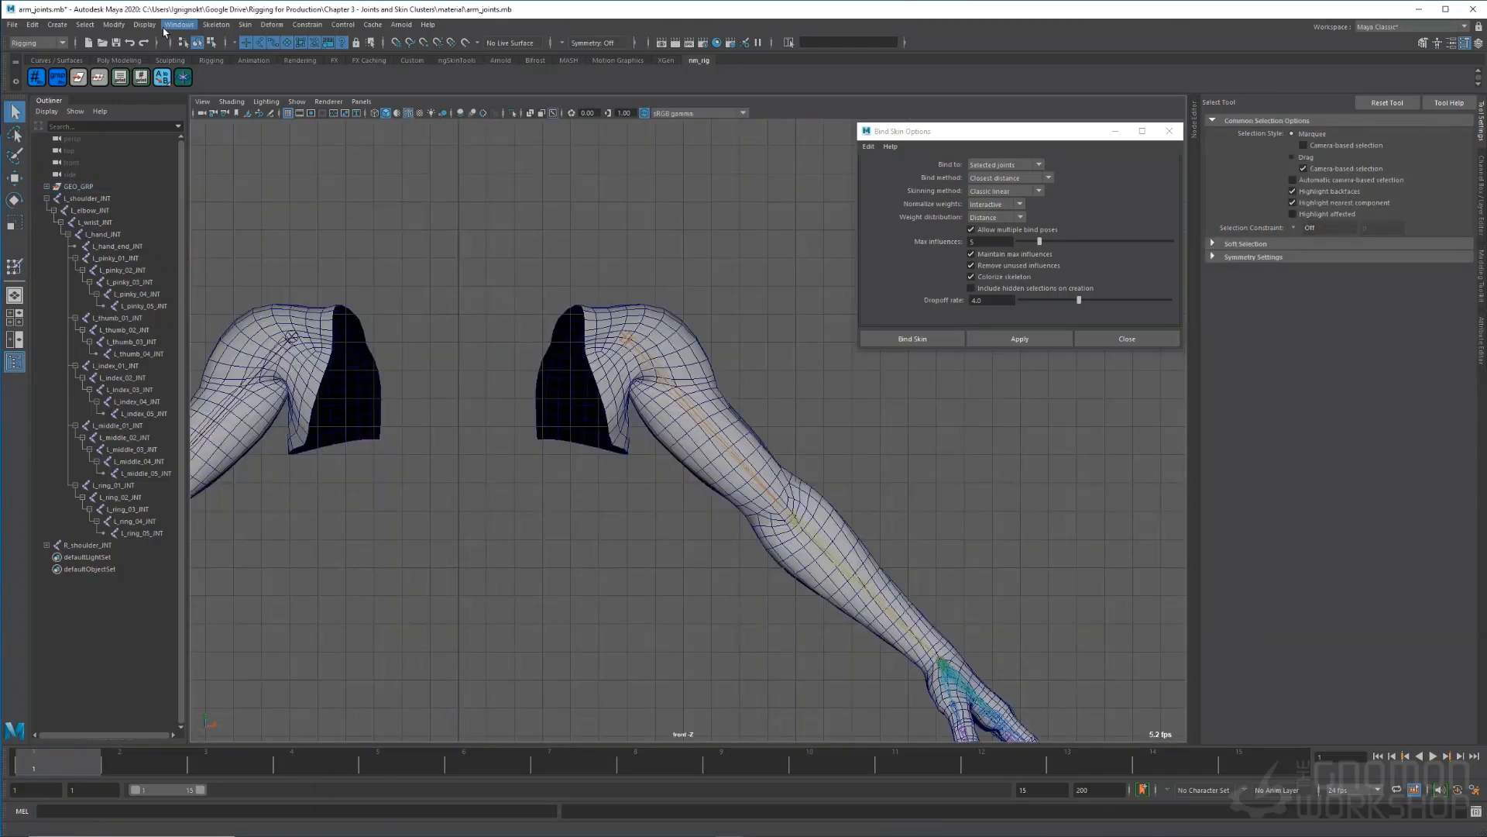
pyautogui.click(62, 25)
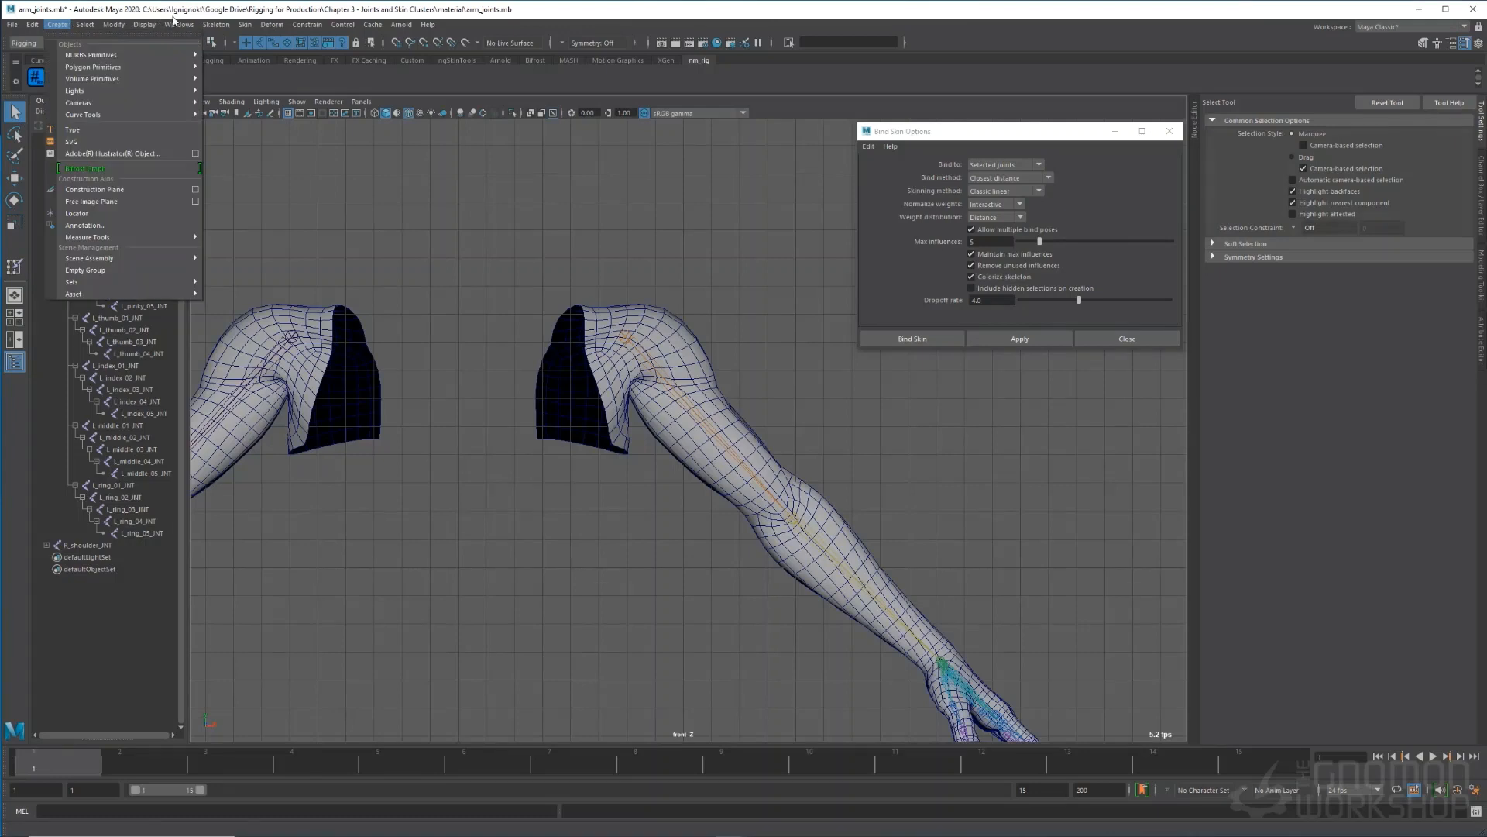
pyautogui.click(216, 25)
pyautogui.click(239, 55)
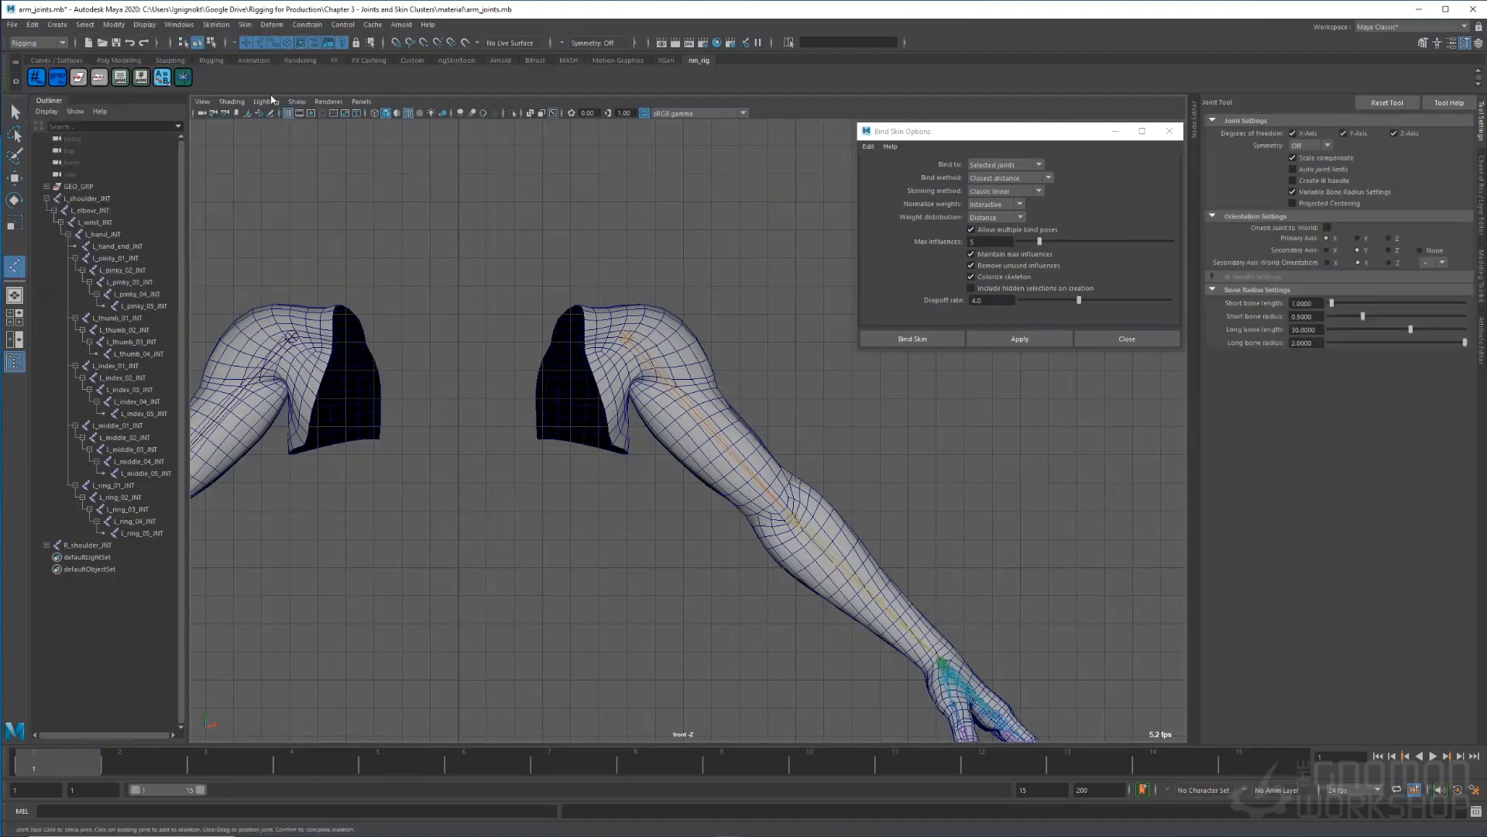
pyautogui.click(457, 454)
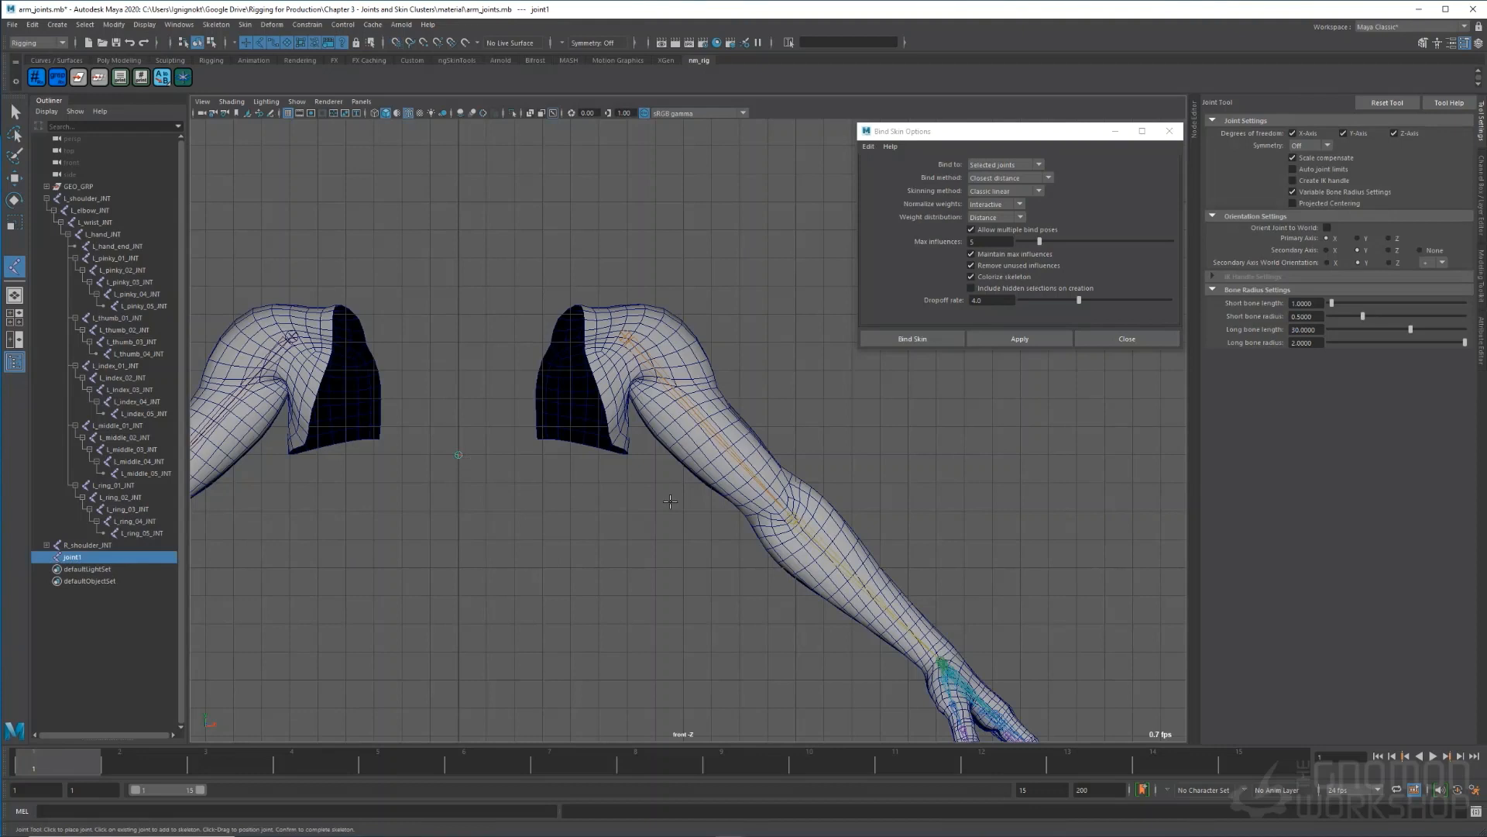
# - Rename the new center joint as C_chest_JNT
pyautogui.doubleClick(93, 557)
pyautogui.write('C_ch')
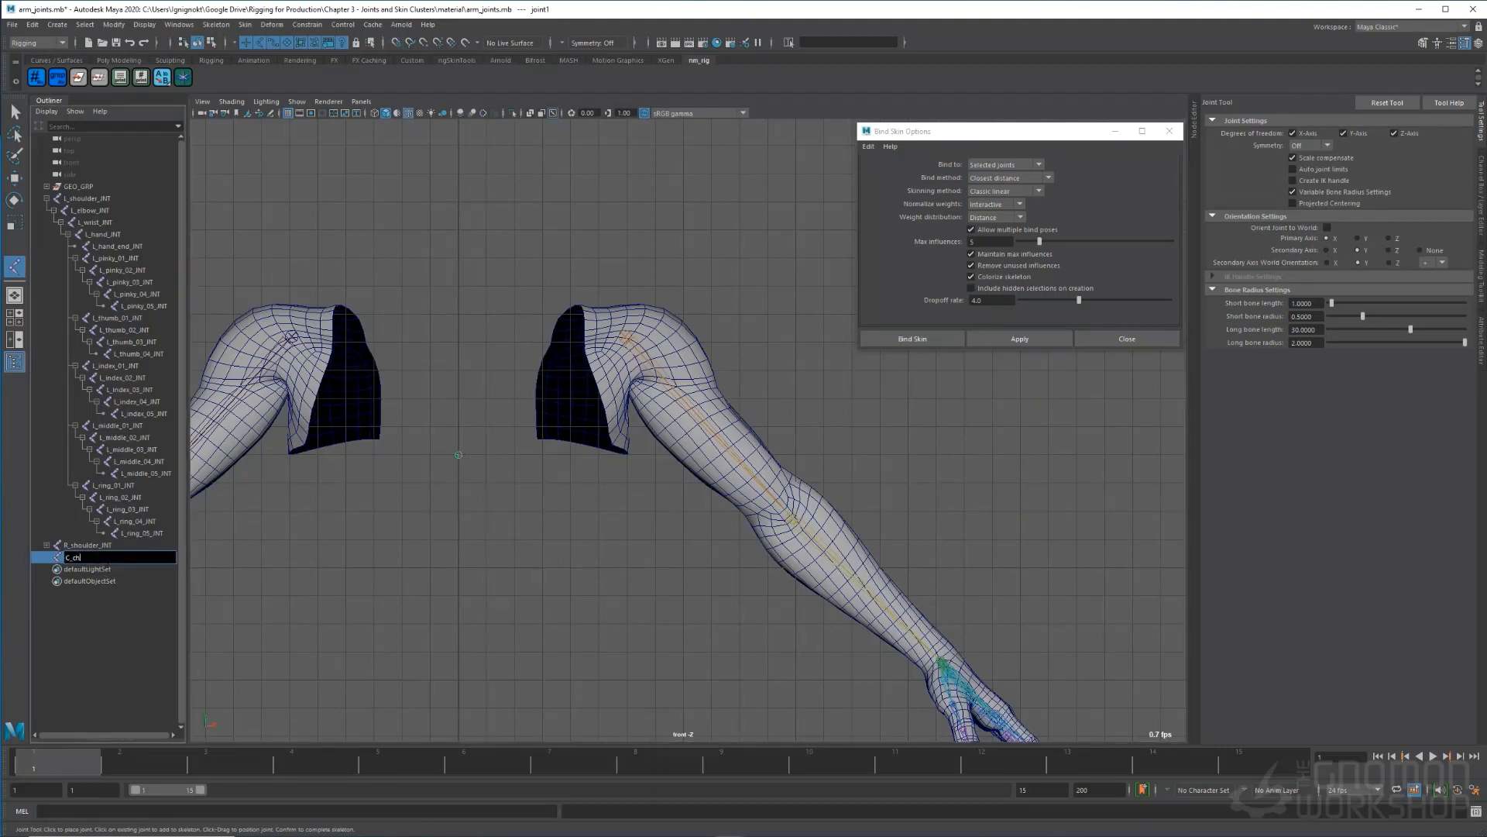
pyautogui.write('est_INT')
pyautogui.press('Return')
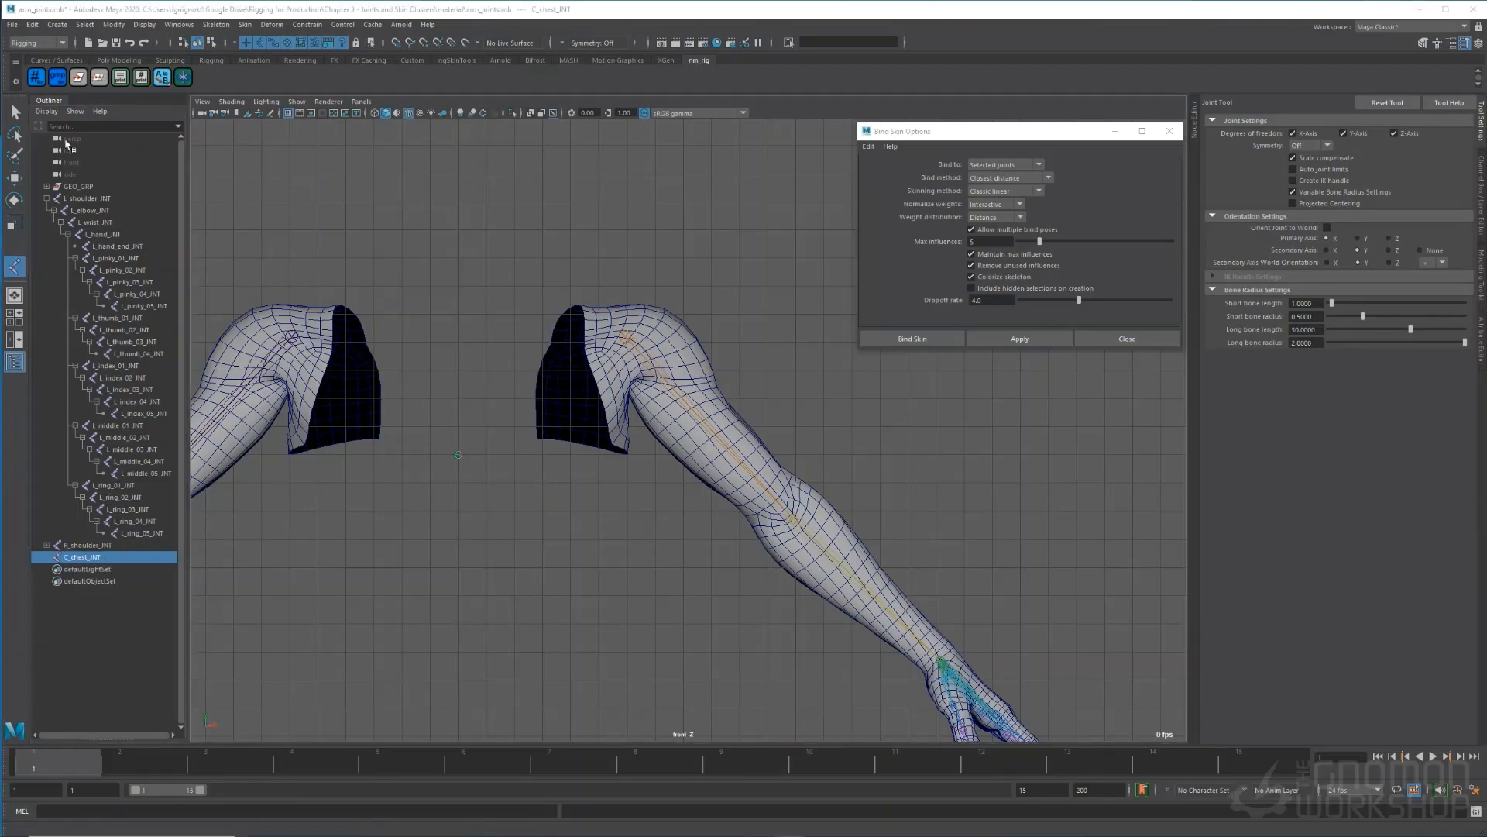
# - Add C_chest_JNT as an influence on L_arm_GEO with Lock weights enabled and a default weight of 0
pyautogui.press('q')
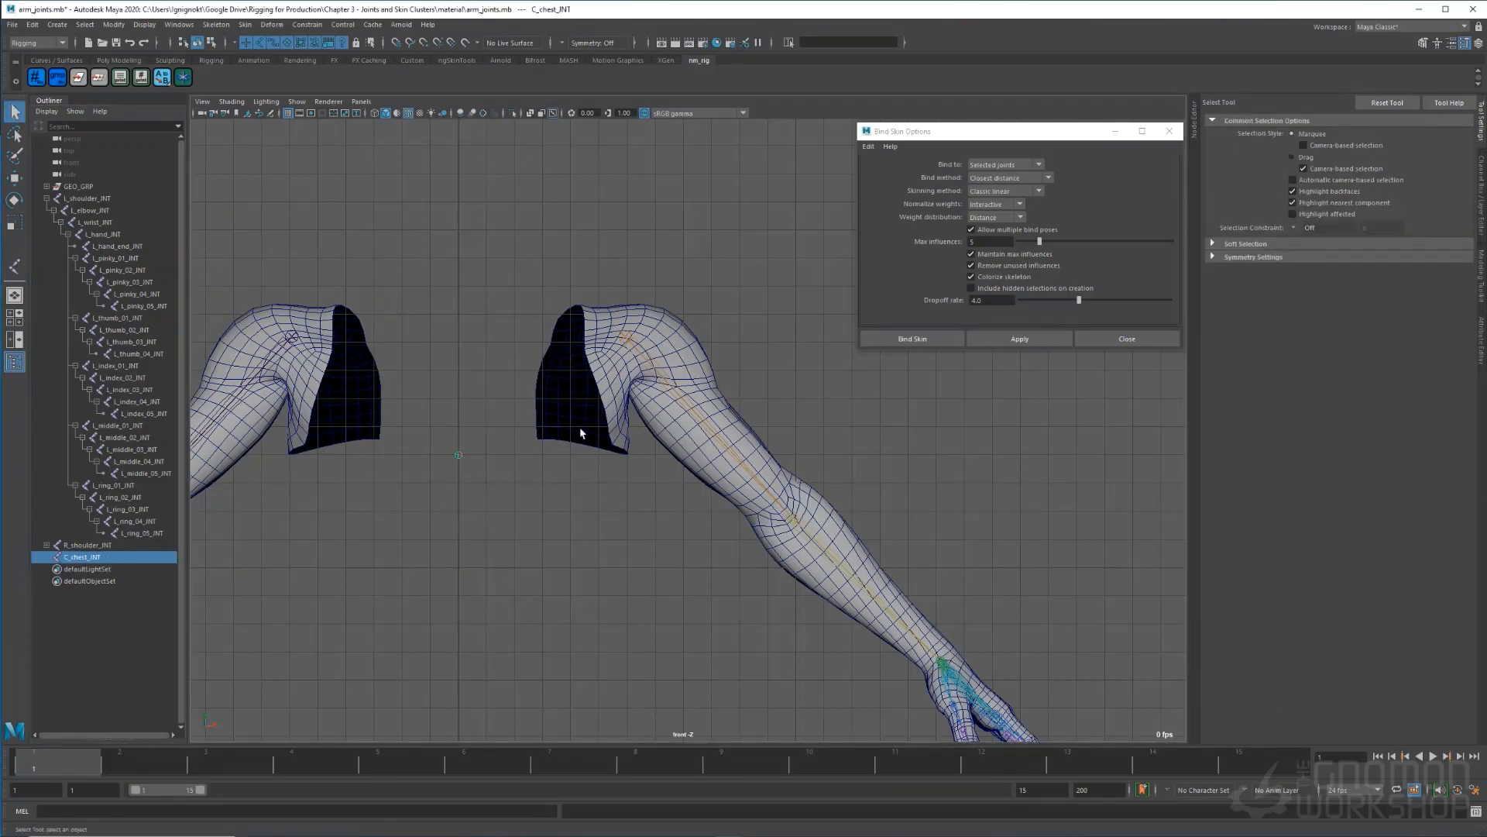
pyautogui.keyDown('shift'); pyautogui.click(582, 433); pyautogui.keyUp('shift')
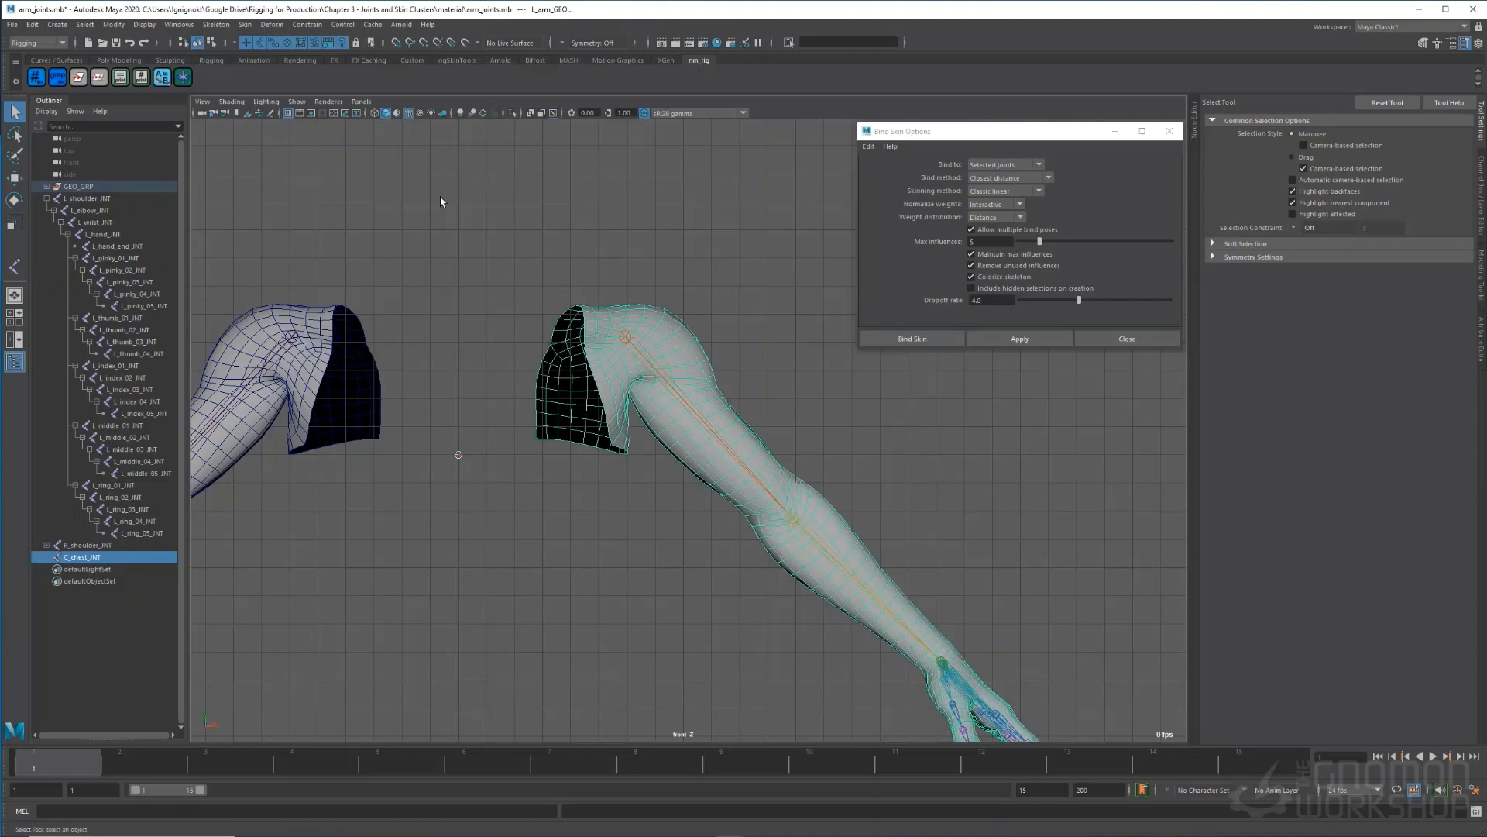
pyautogui.click(245, 24)
pyautogui.moveTo(329, 307)
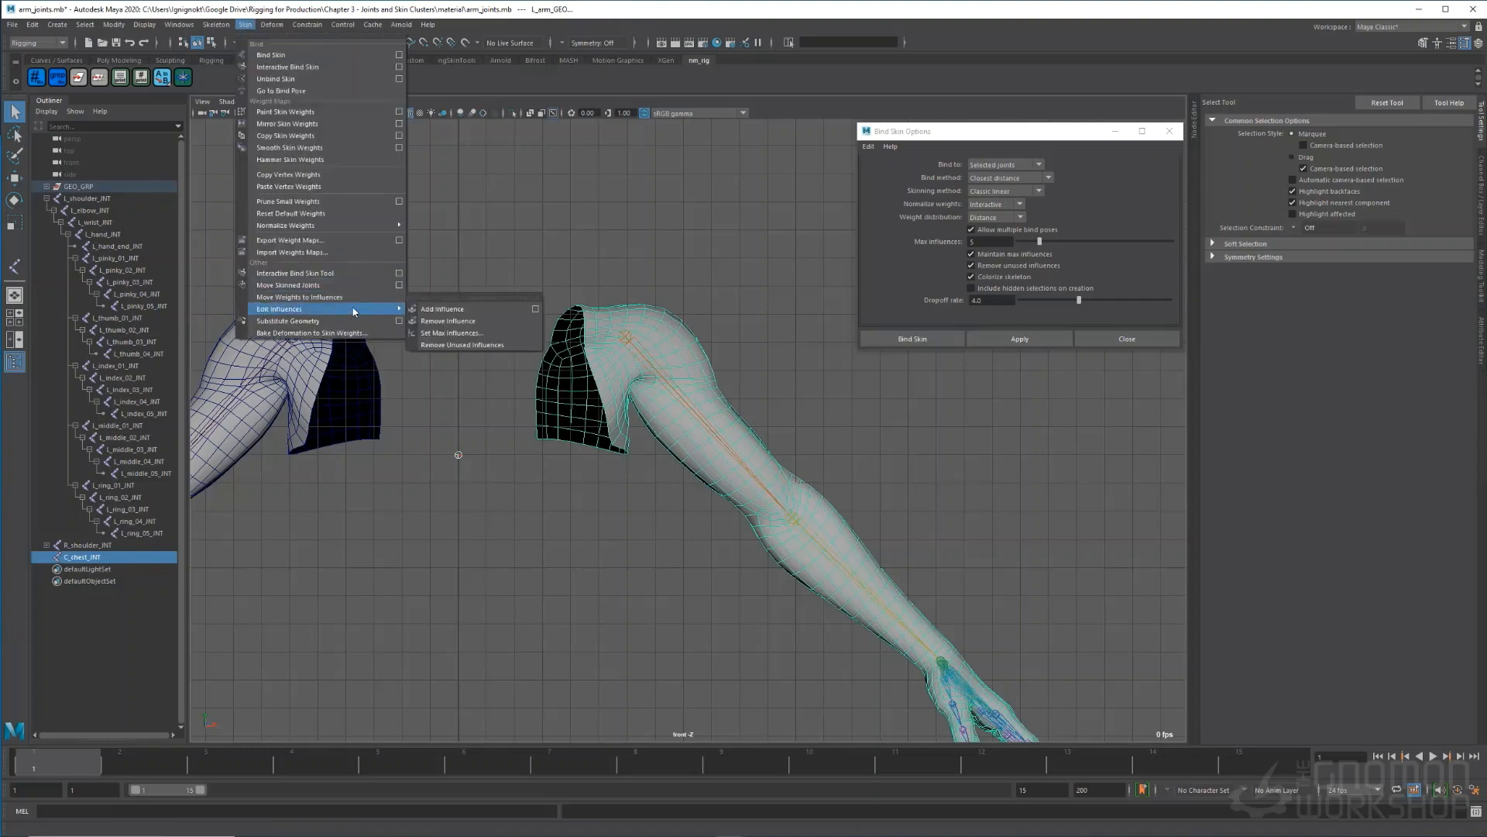
pyautogui.click(534, 308)
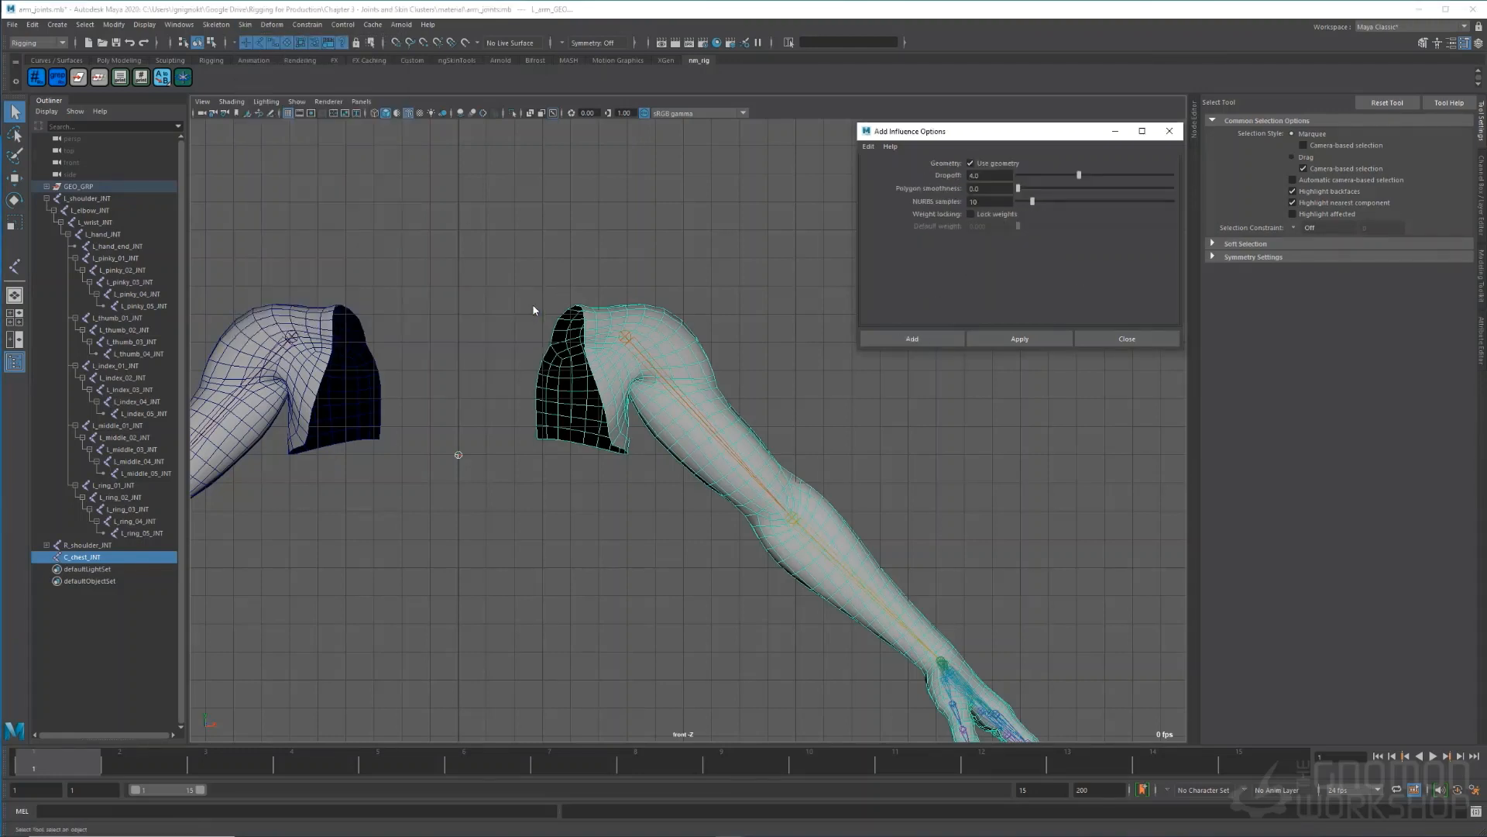
pyautogui.click(986, 216)
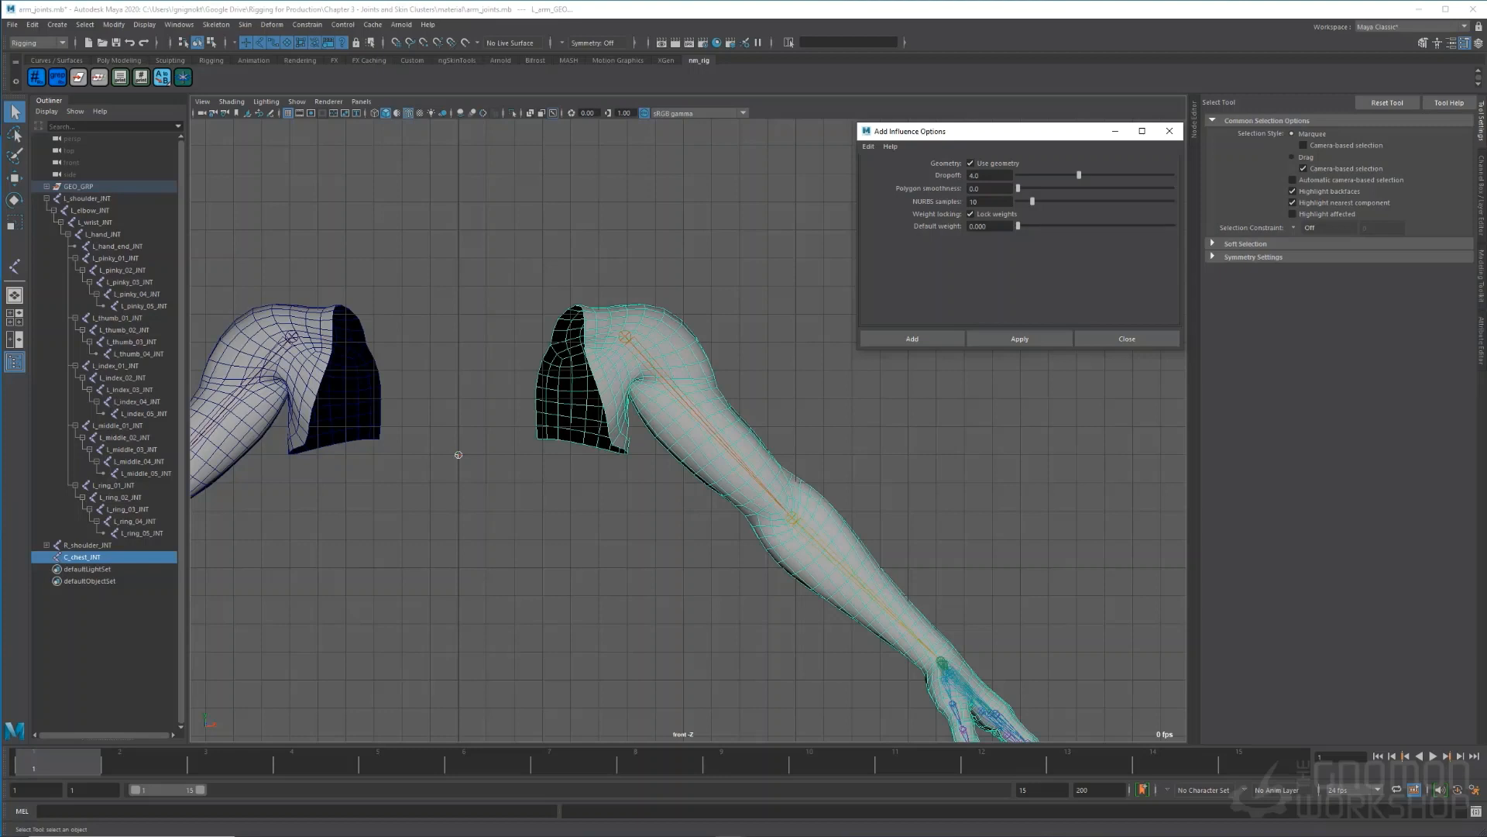
pyautogui.click(1021, 339)
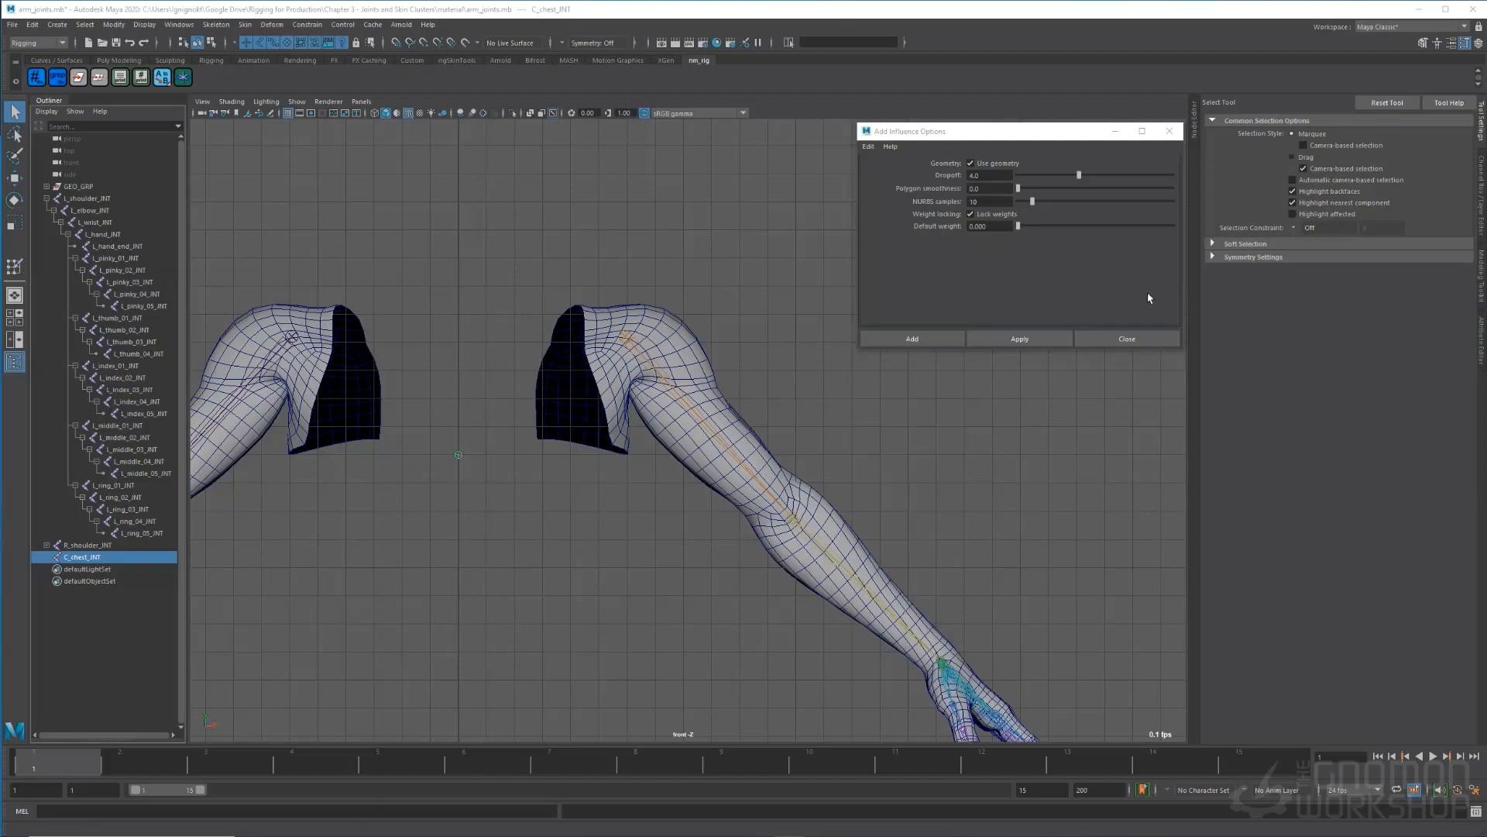
pyautogui.click(1149, 339)
# - Start the Paint Skin Weights tool on L_arm_GEO and check the shoulder and elbow influences in the perspective view
pyautogui.click(666, 434)
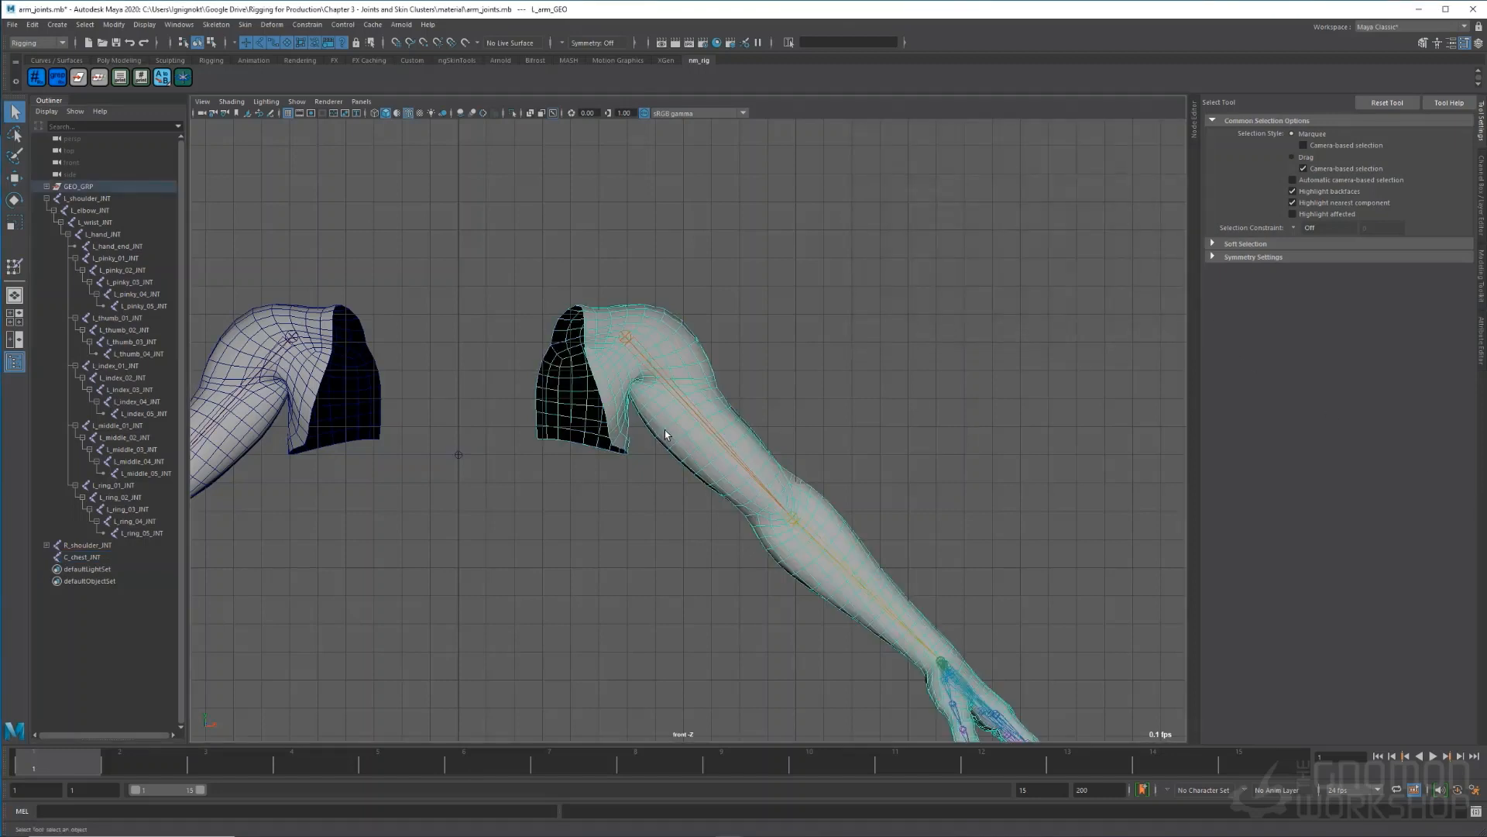
pyautogui.moveTo(616, 416); pyautogui.dragTo(615, 421, button='right')
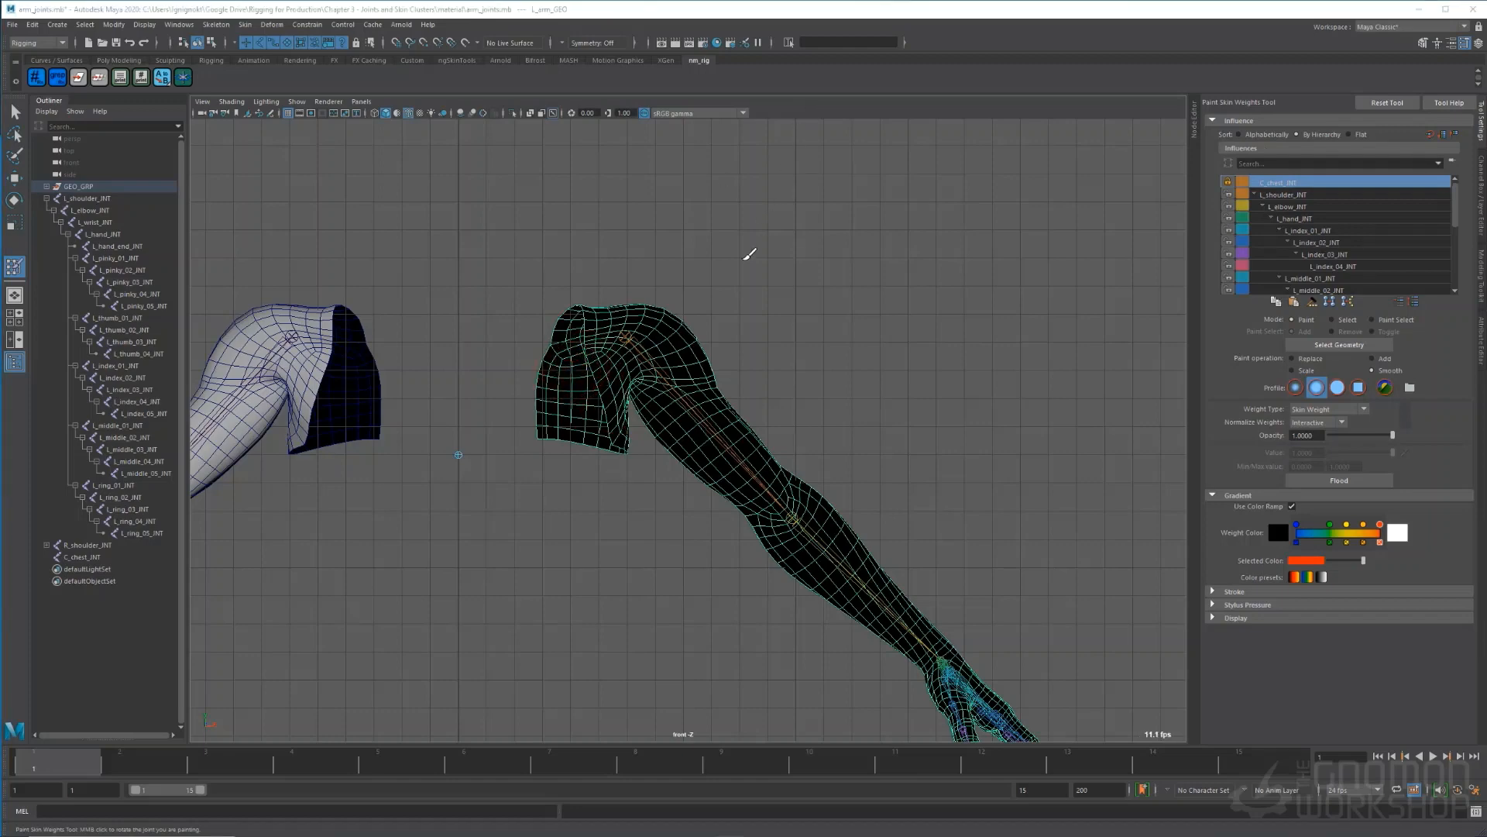
pyautogui.press('space')
pyautogui.press('space')
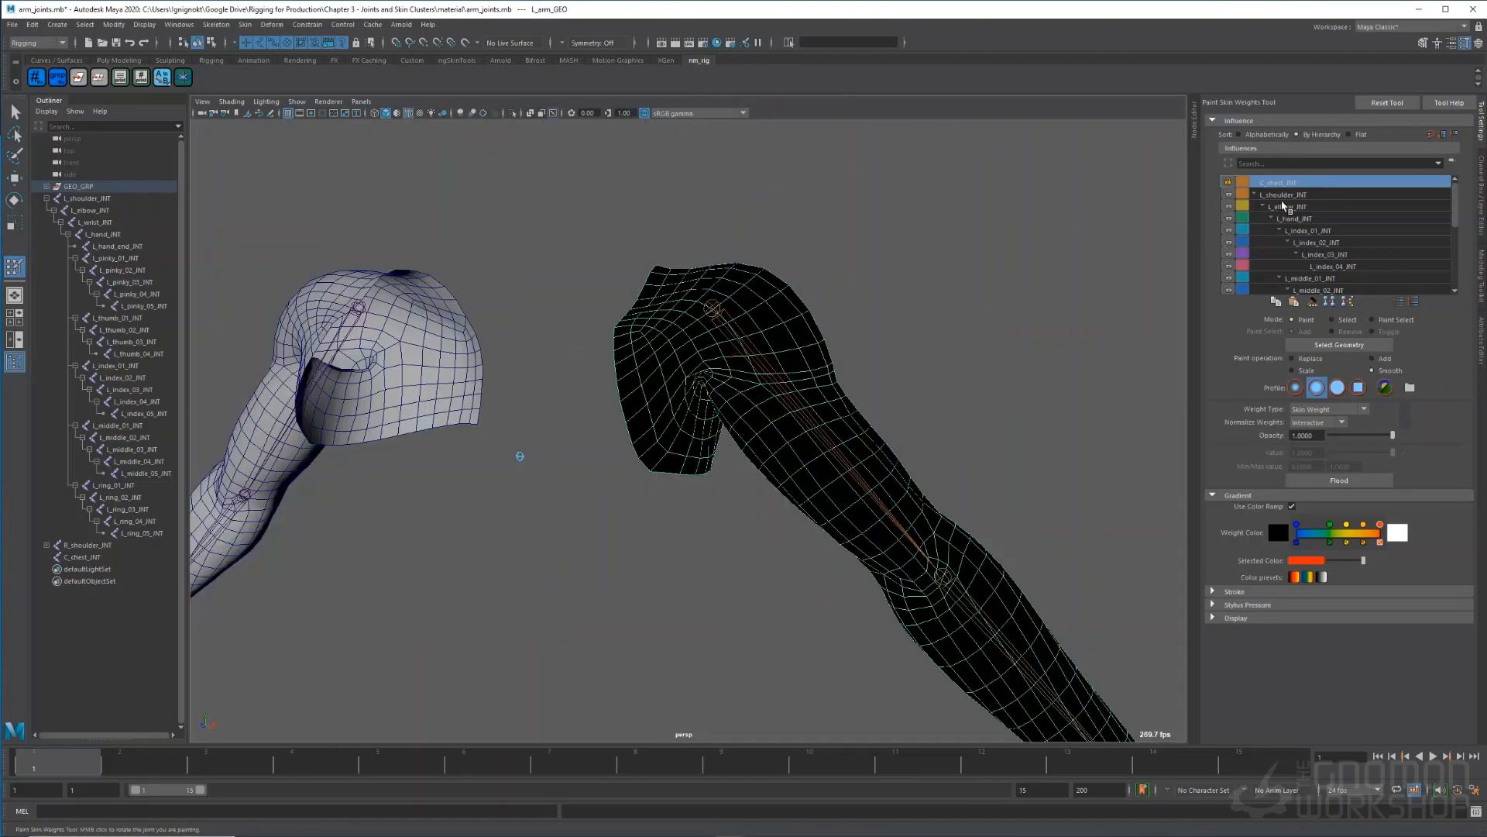
pyautogui.click(1287, 196)
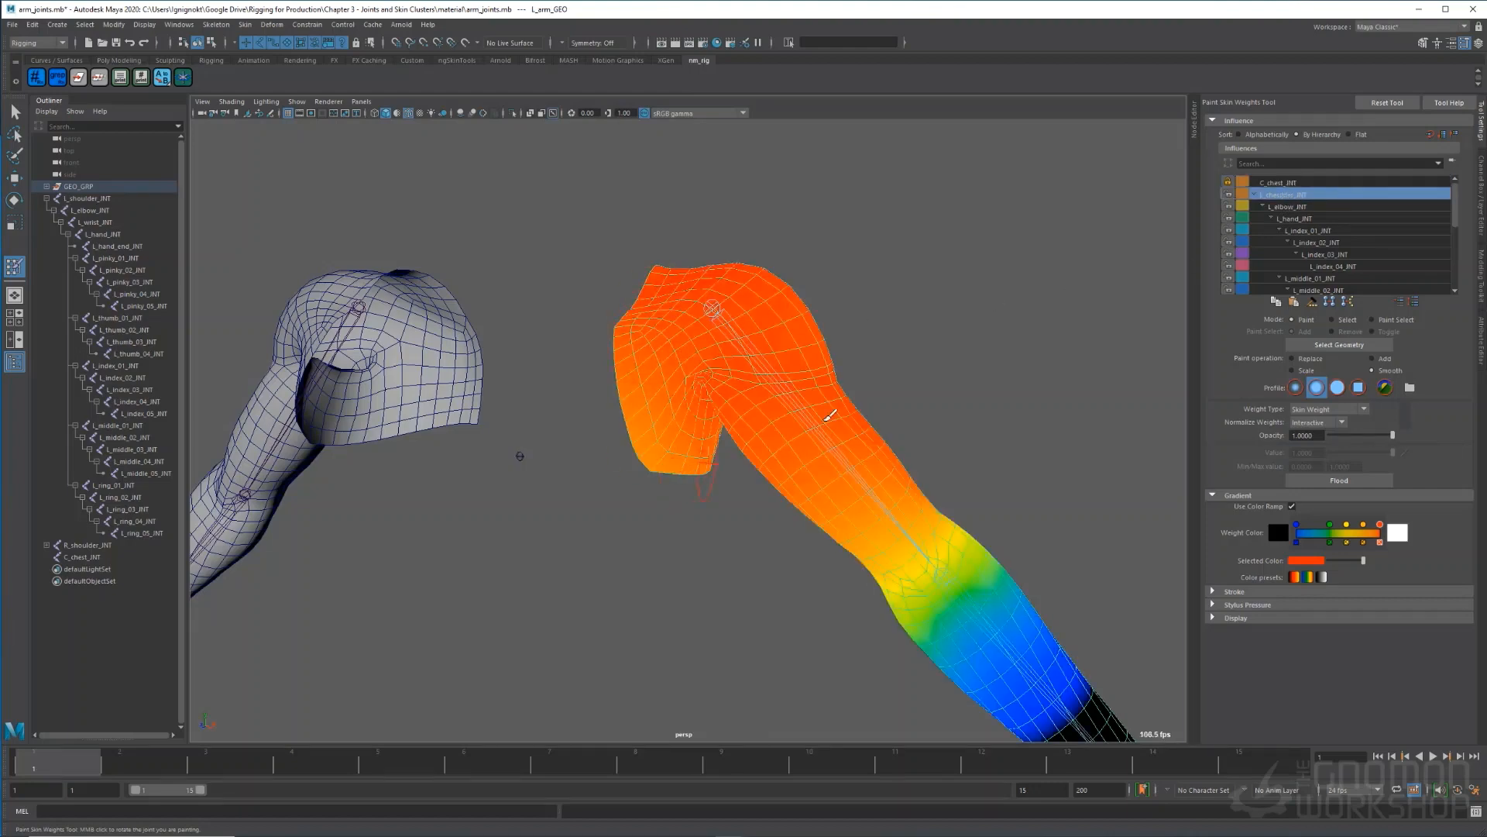
pyautogui.click(1299, 208)
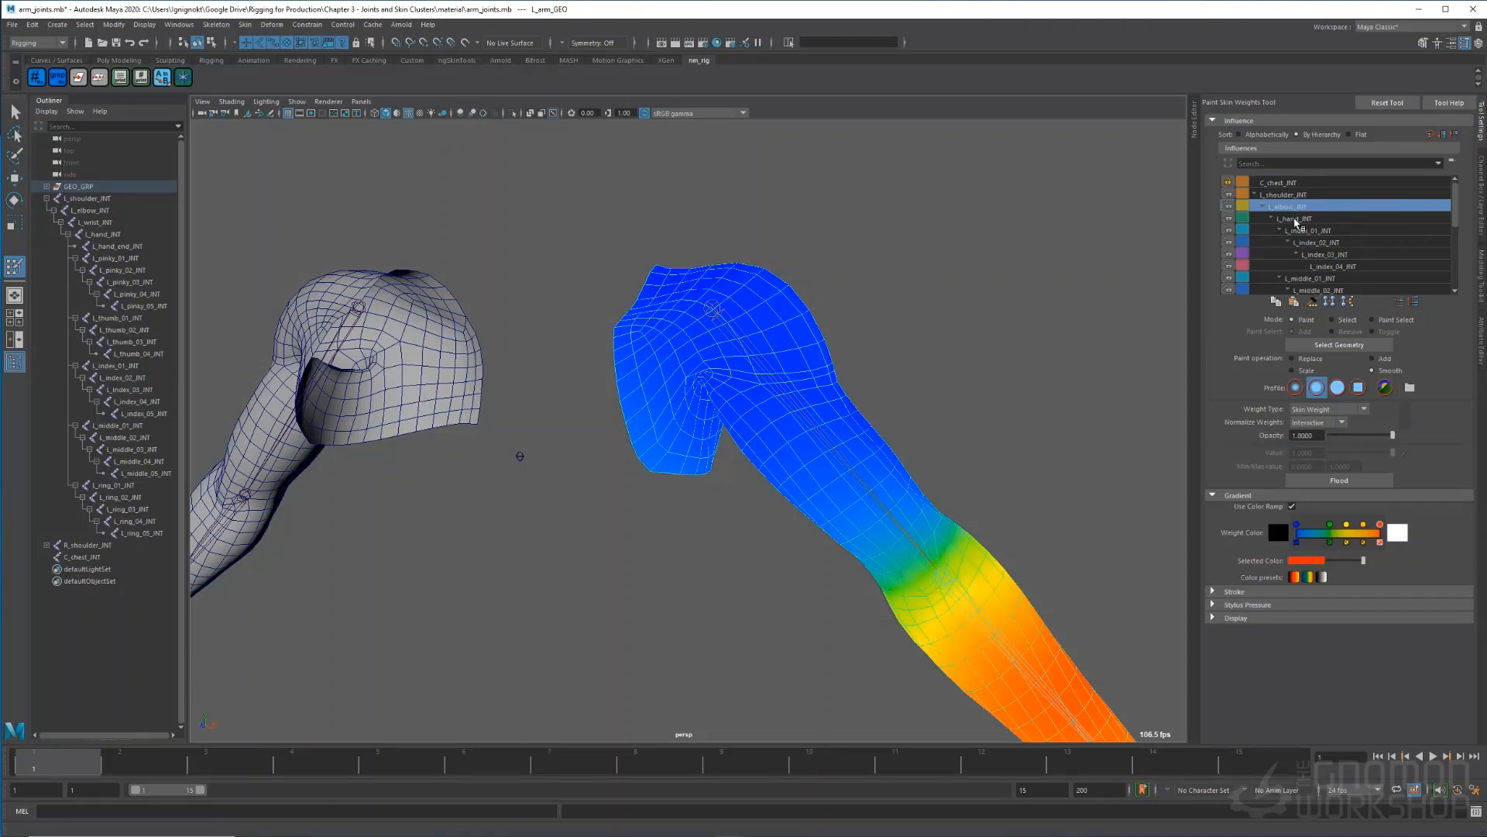
# - Paint C_chest_JNT weights onto the open chest-side part of the left arm mesh, using Add with value 1 and the solid brush
pyautogui.click(1286, 182)
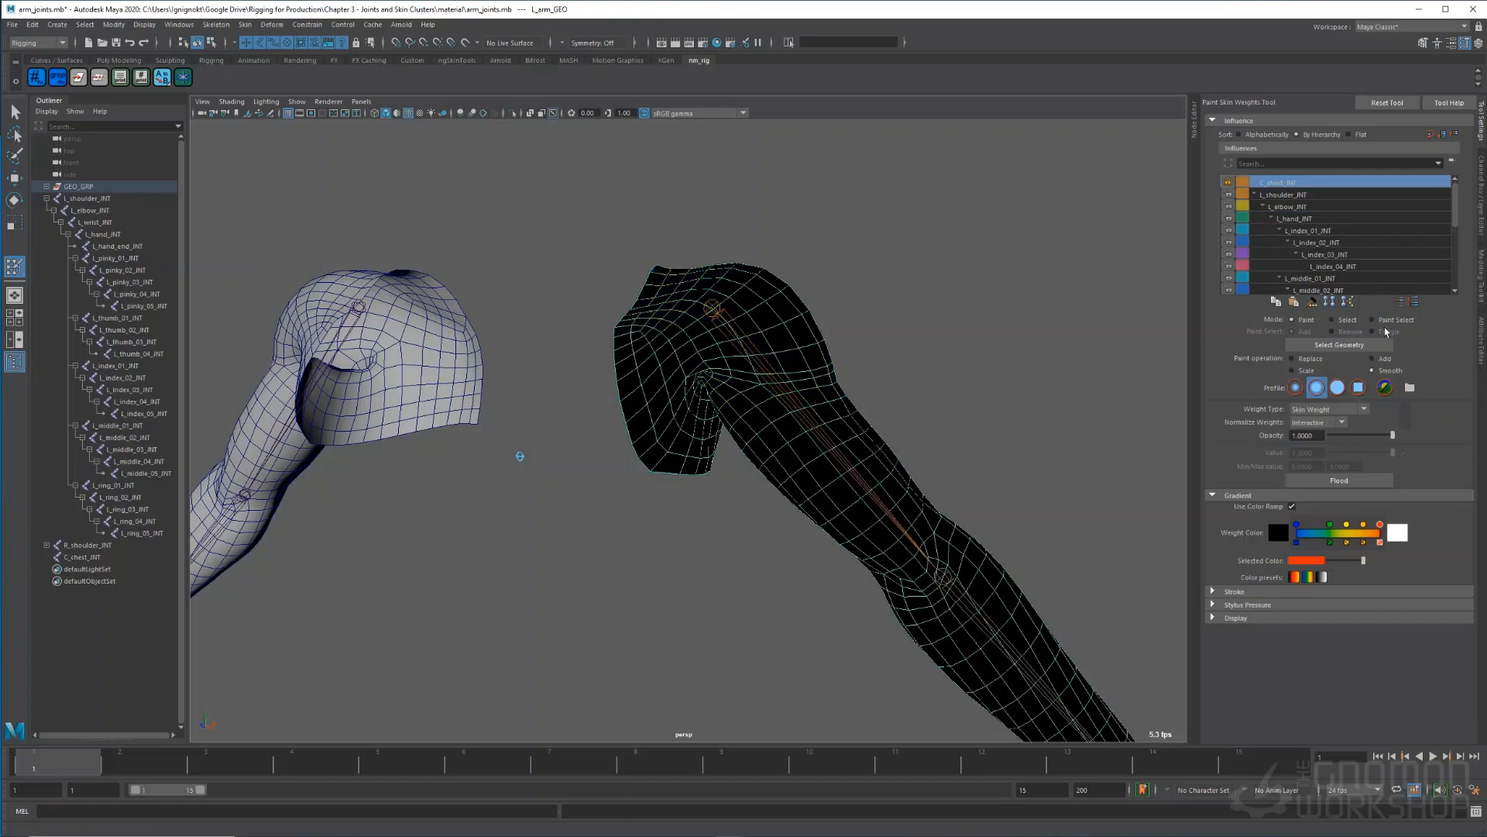
pyautogui.click(1386, 361)
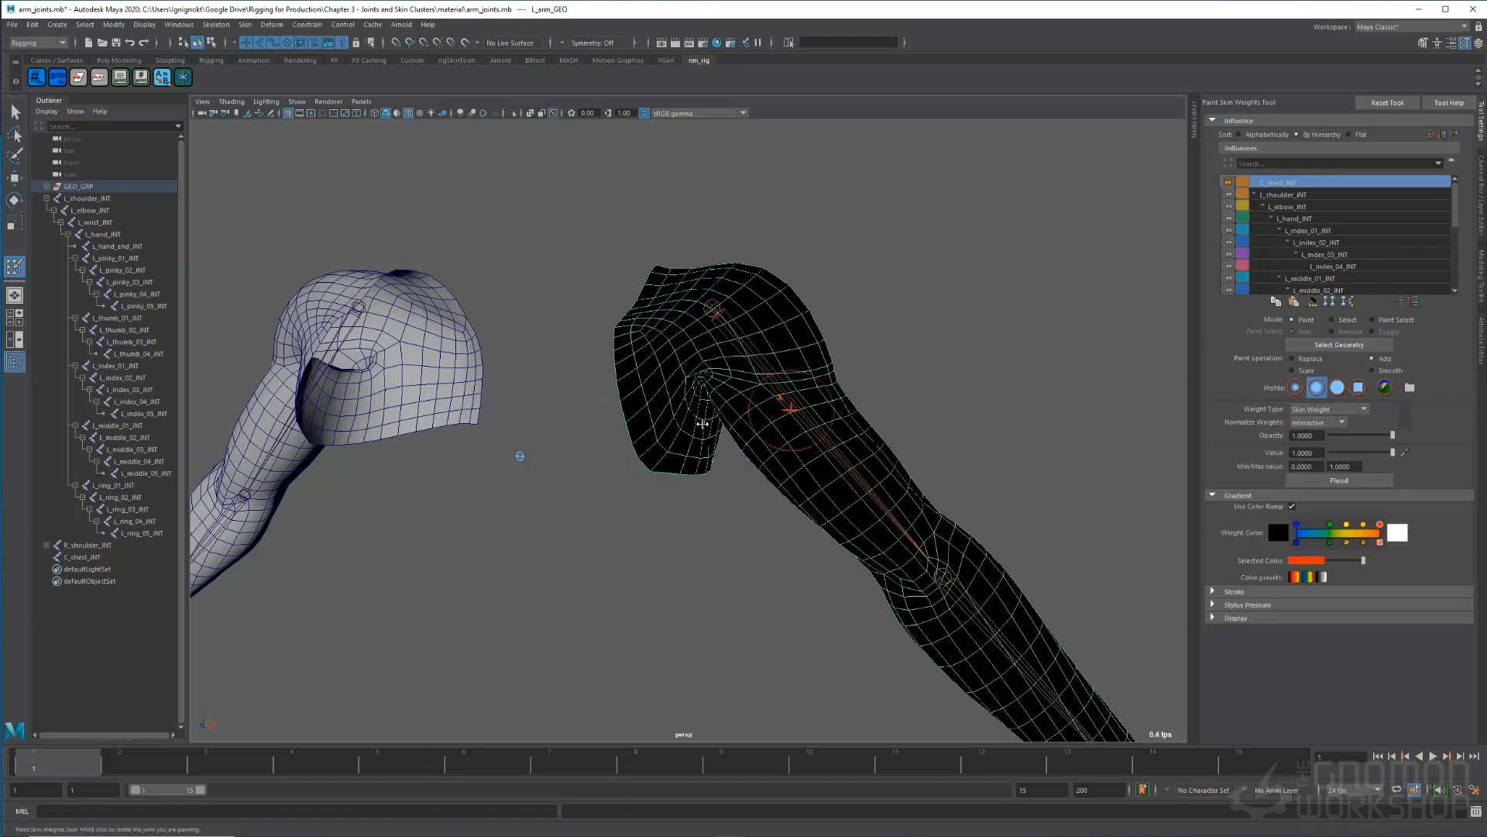
pyautogui.click(1339, 387)
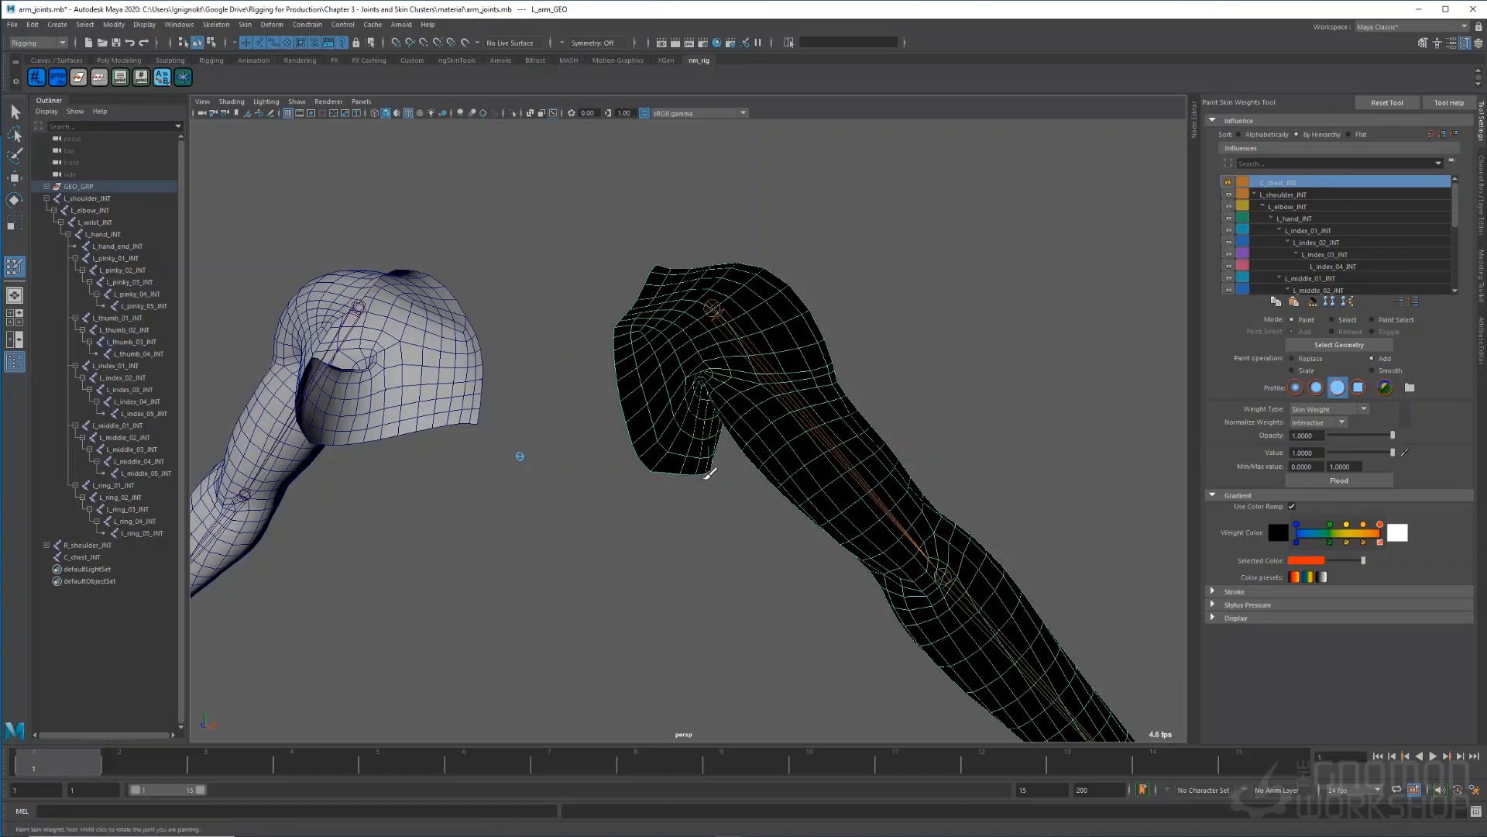
pyautogui.moveTo(703, 457)
pyautogui.mouseDown()
pyautogui.moveTo(643, 326)
pyautogui.moveTo(675, 248)
pyautogui.mouseUp()
pyautogui.moveTo(827, 237)
pyautogui.keyDown('alt'); pyautogui.mouseDown()
pyautogui.moveTo(672, 268)
pyautogui.moveTo(770, 386)
pyautogui.moveTo(761, 459)
pyautogui.moveTo(768, 406)
pyautogui.moveTo(790, 387)
pyautogui.mouseUp(); pyautogui.keyUp('alt')
pyautogui.moveTo(763, 380)
pyautogui.mouseDown()
pyautogui.moveTo(732, 379)
pyautogui.moveTo(676, 451)
pyautogui.moveTo(749, 449)
pyautogui.moveTo(706, 447)
pyautogui.moveTo(741, 357)
pyautogui.moveTo(728, 319)
pyautogui.moveTo(866, 337)
pyautogui.moveTo(891, 298)
pyautogui.mouseUp()
pyautogui.moveTo(618, 424)
pyautogui.mouseDown()
pyautogui.moveTo(657, 425)
pyautogui.moveTo(663, 409)
pyautogui.moveTo(617, 363)
pyautogui.mouseUp()
pyautogui.moveTo(615, 386)
pyautogui.keyDown('alt'); pyautogui.mouseDown()
pyautogui.moveTo(647, 418)
pyautogui.moveTo(531, 432)
pyautogui.mouseUp(); pyautogui.keyUp('alt')
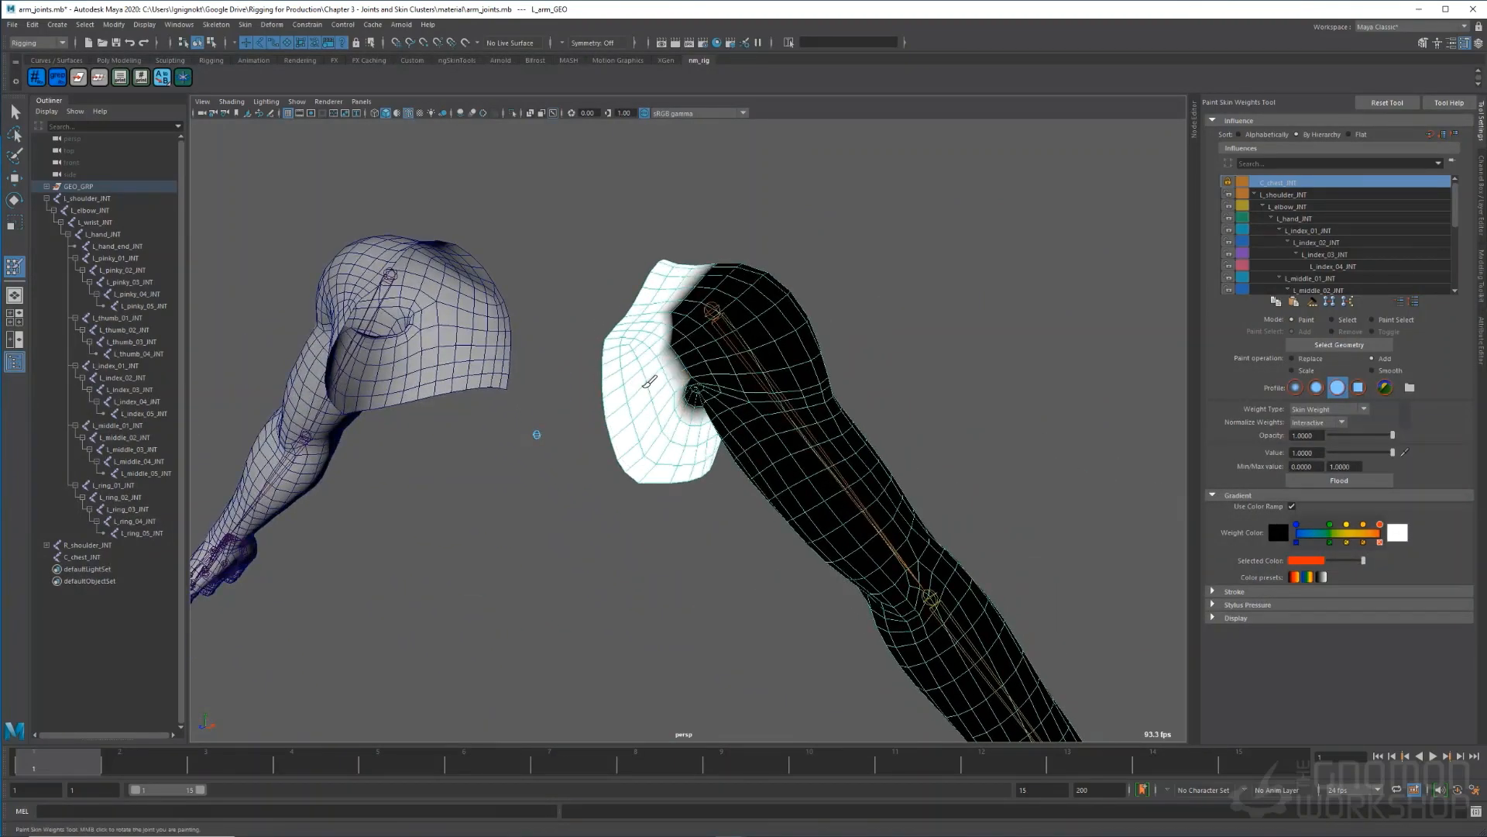
# - Review the shoulder and elbow influences and lock every influence except L_shoulder_JNT
pyautogui.click(1295, 195)
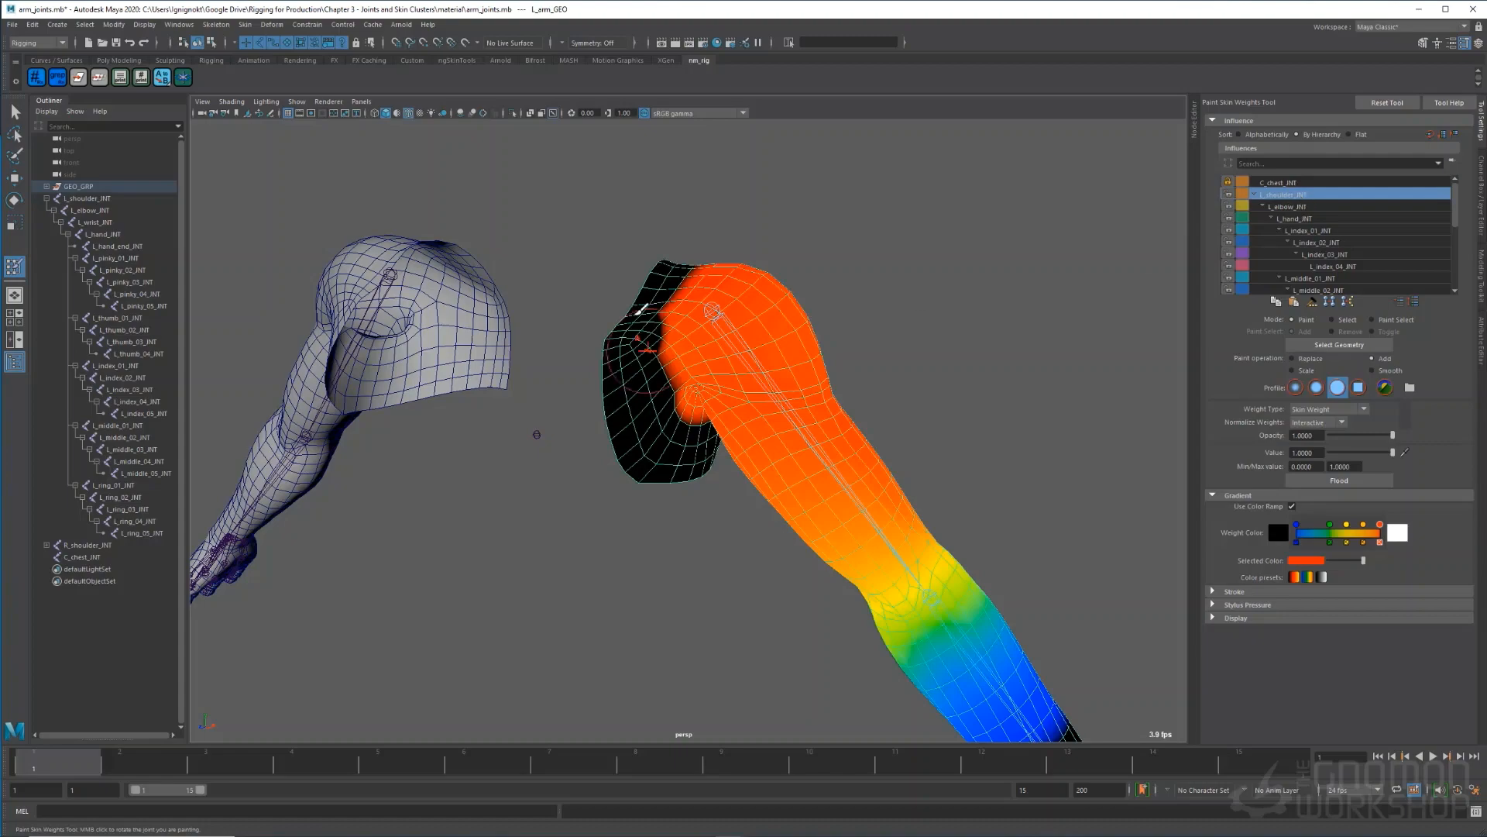
pyautogui.moveTo(531, 432)
pyautogui.keyDown('alt'); pyautogui.mouseDown()
pyautogui.moveTo(495, 417)
pyautogui.moveTo(491, 272)
pyautogui.moveTo(508, 438)
pyautogui.moveTo(538, 455)
pyautogui.mouseUp(); pyautogui.keyUp('alt')
pyautogui.click(1317, 207)
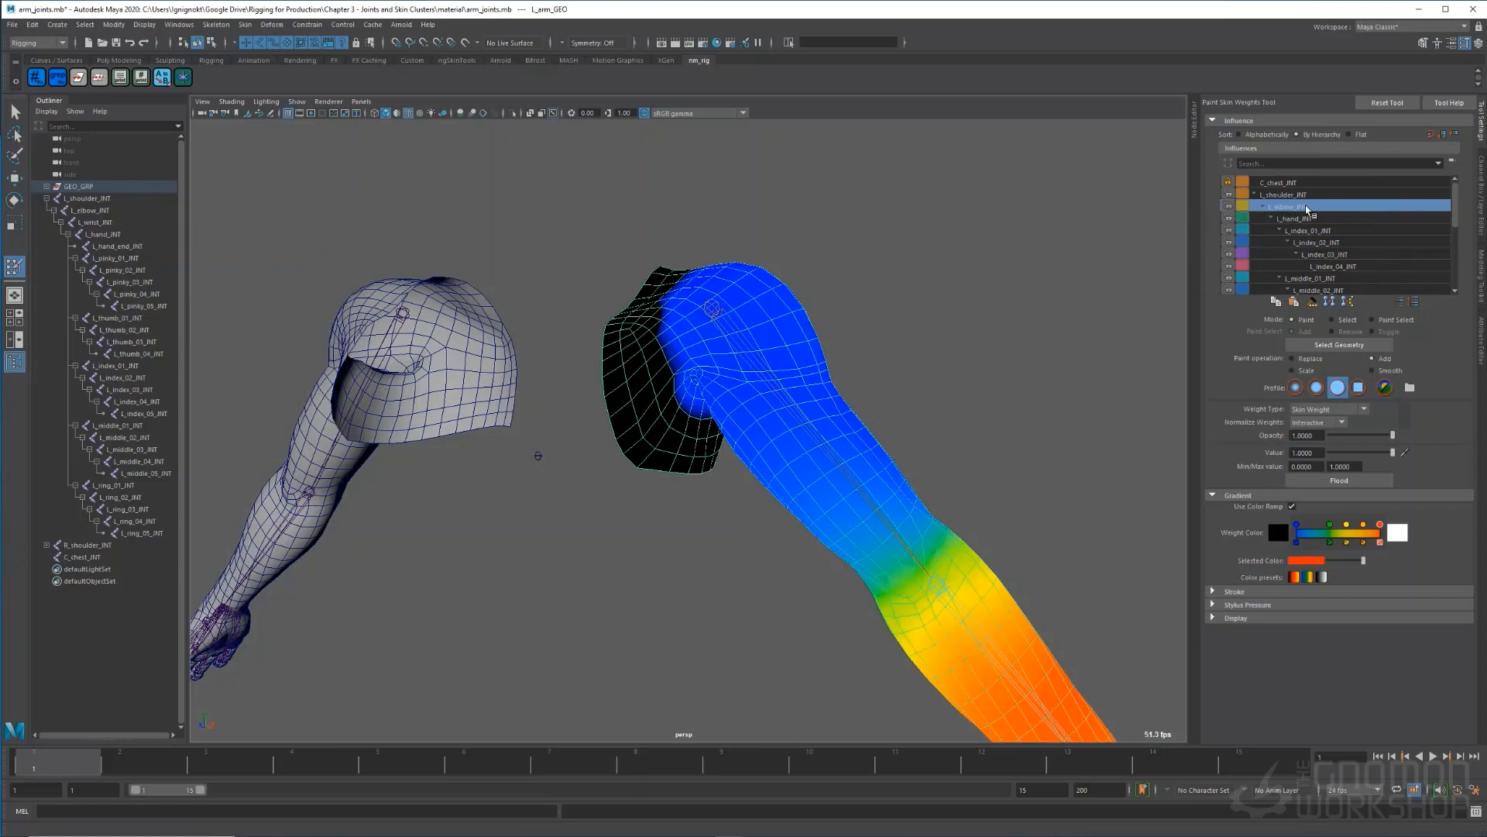
pyautogui.click(1283, 196)
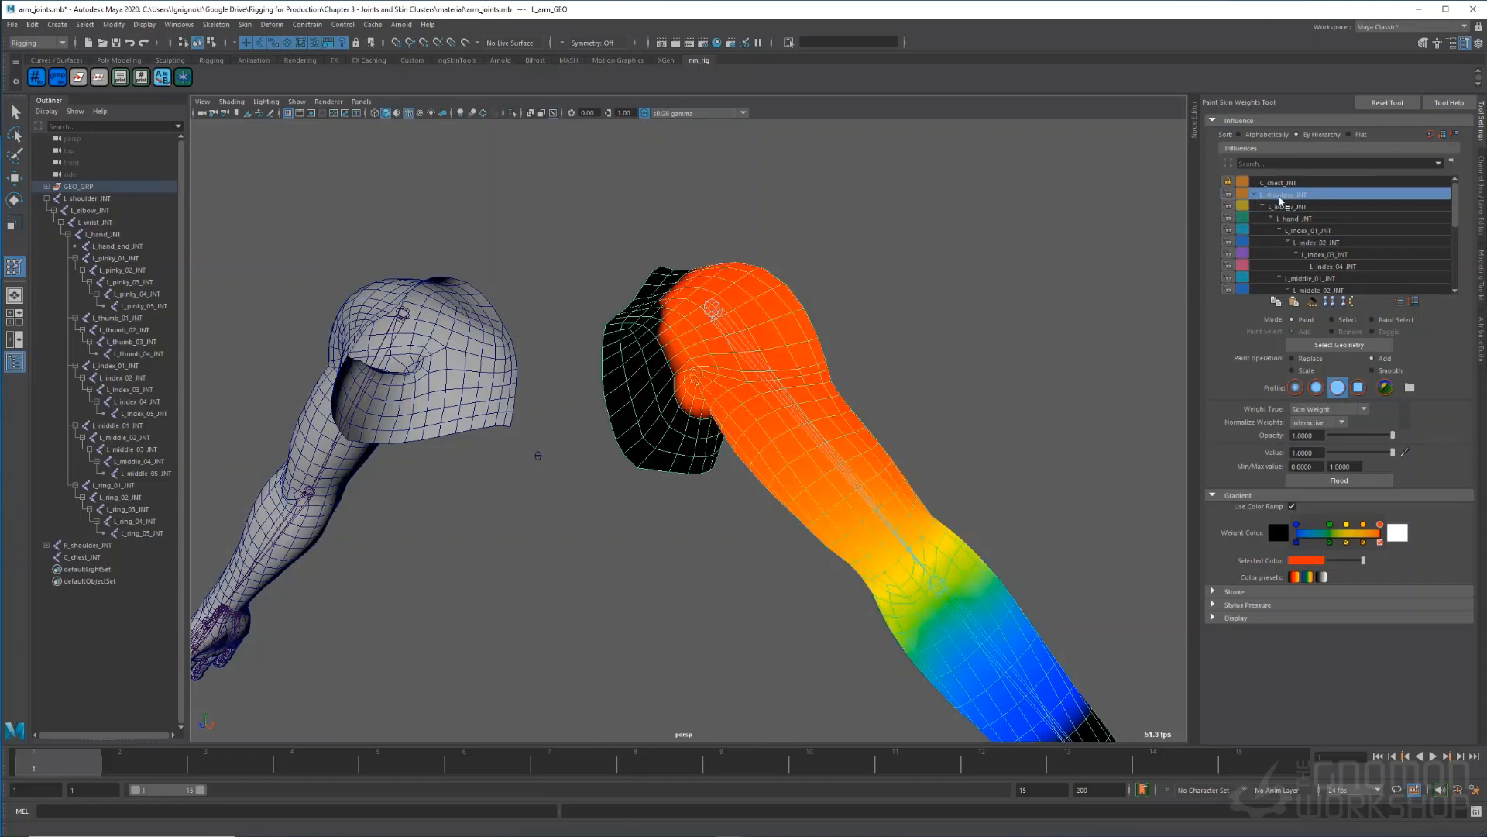
pyautogui.rightClick(1282, 199)
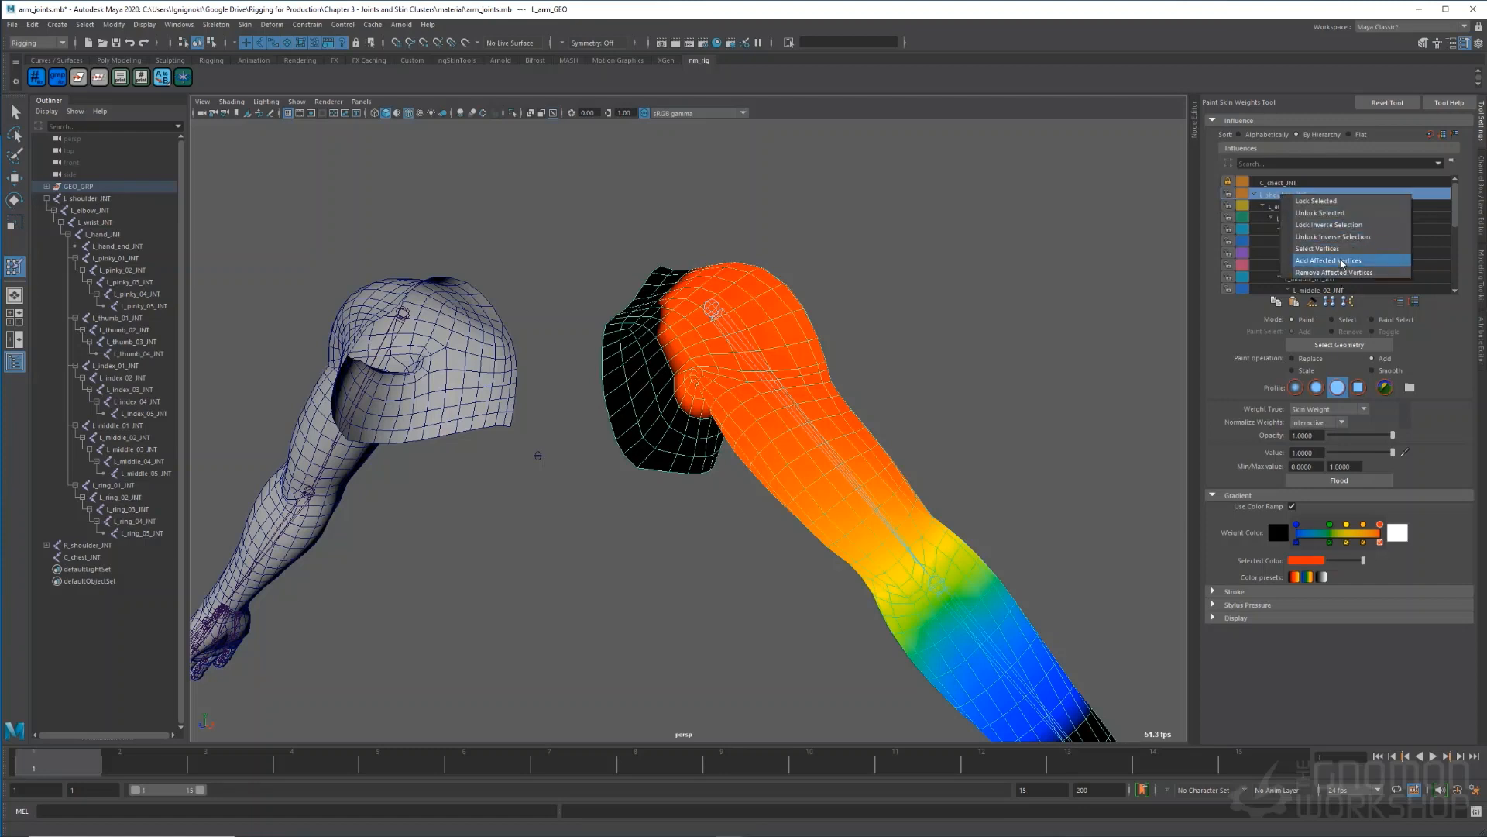
pyautogui.click(1344, 225)
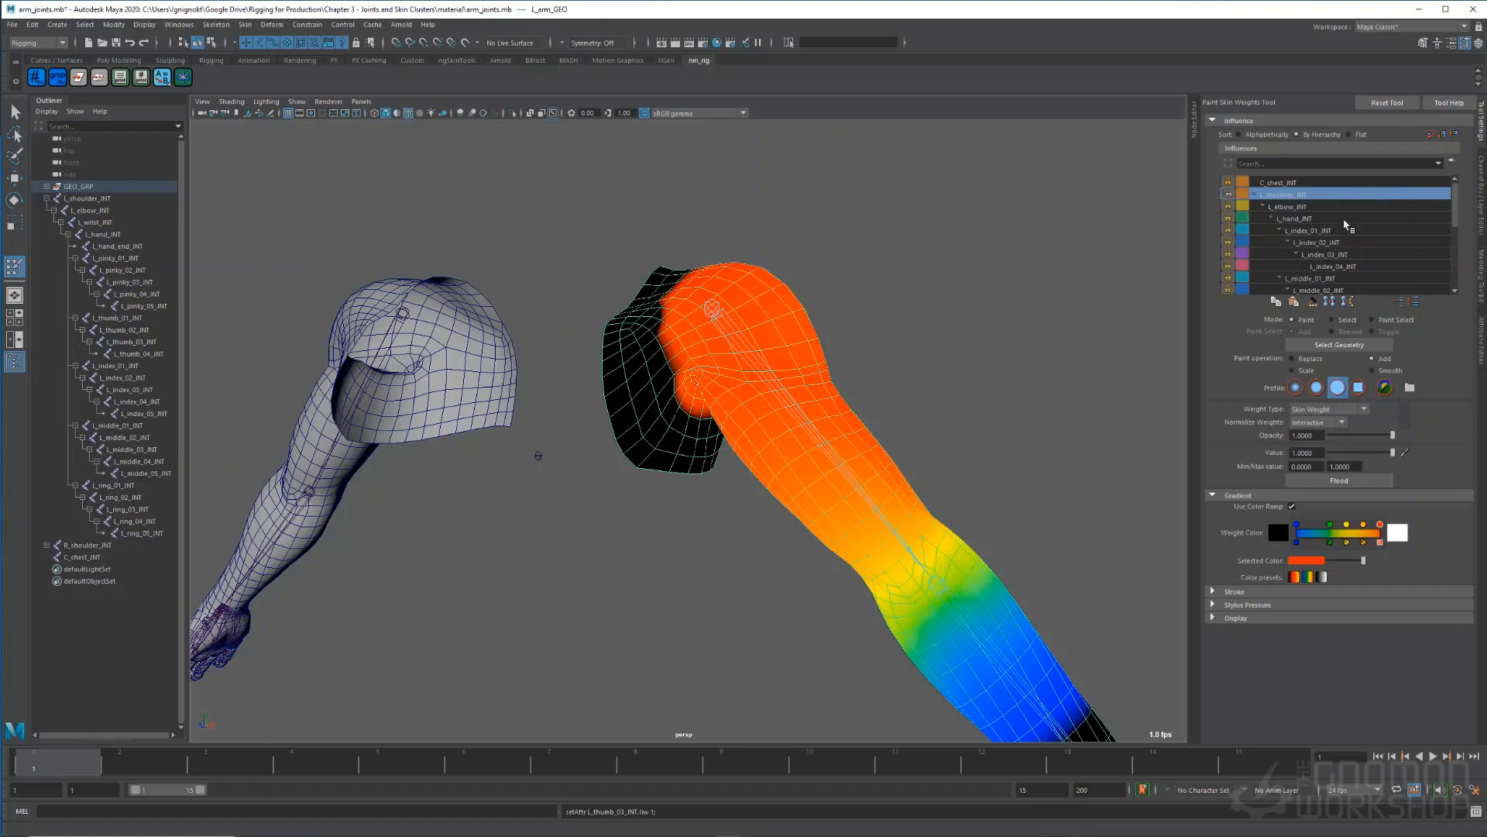
# - Remove the L_elbow_JNT weights from the shoulder and upper arm by painting all around them with Replace at value 0
pyautogui.click(1300, 208)
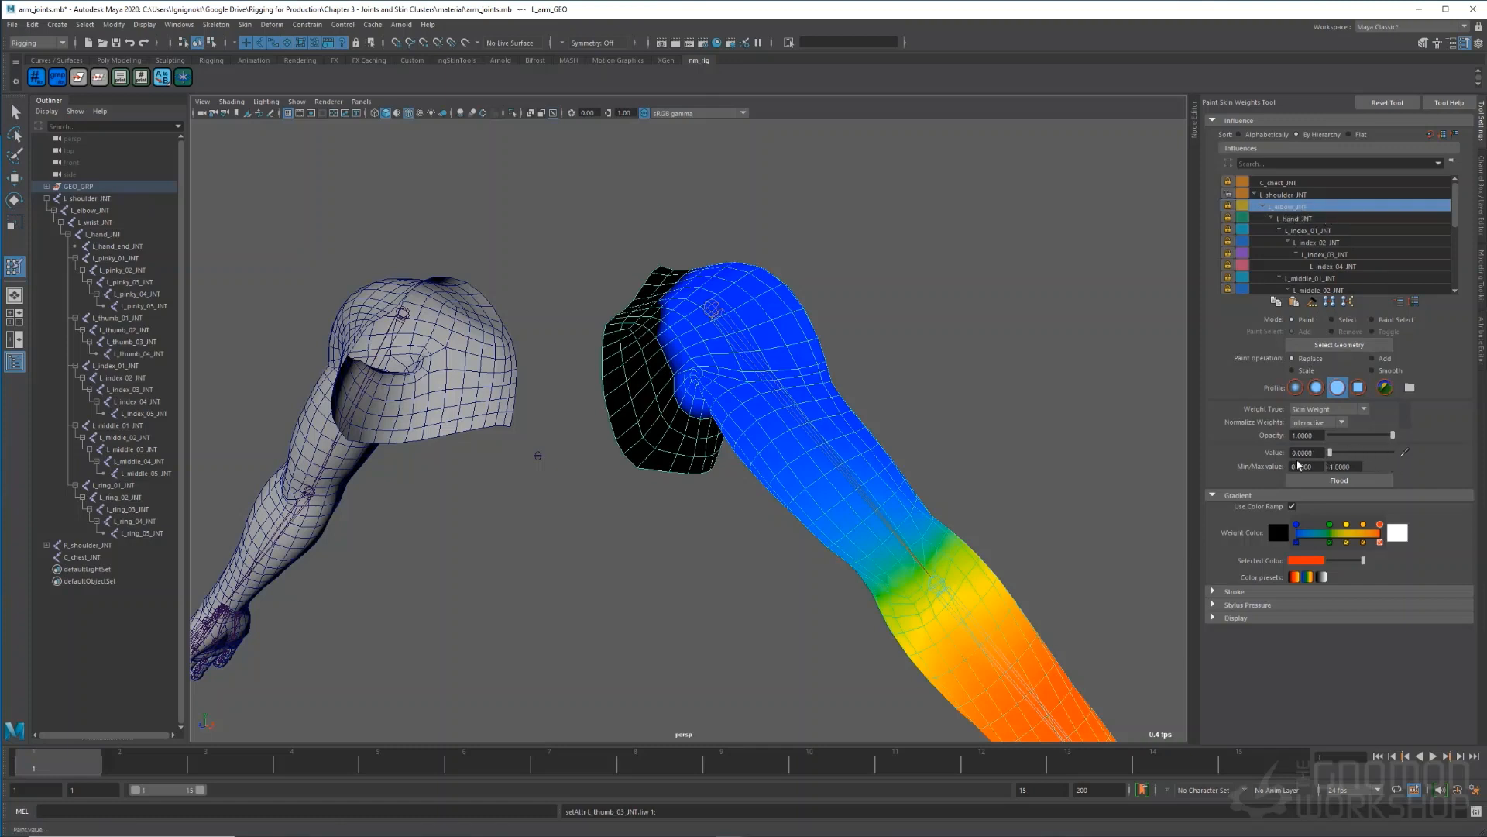
pyautogui.moveTo(830, 421)
pyautogui.mouseDown()
pyautogui.moveTo(797, 464)
pyautogui.moveTo(740, 423)
pyautogui.moveTo(811, 264)
pyautogui.moveTo(720, 253)
pyautogui.mouseUp()
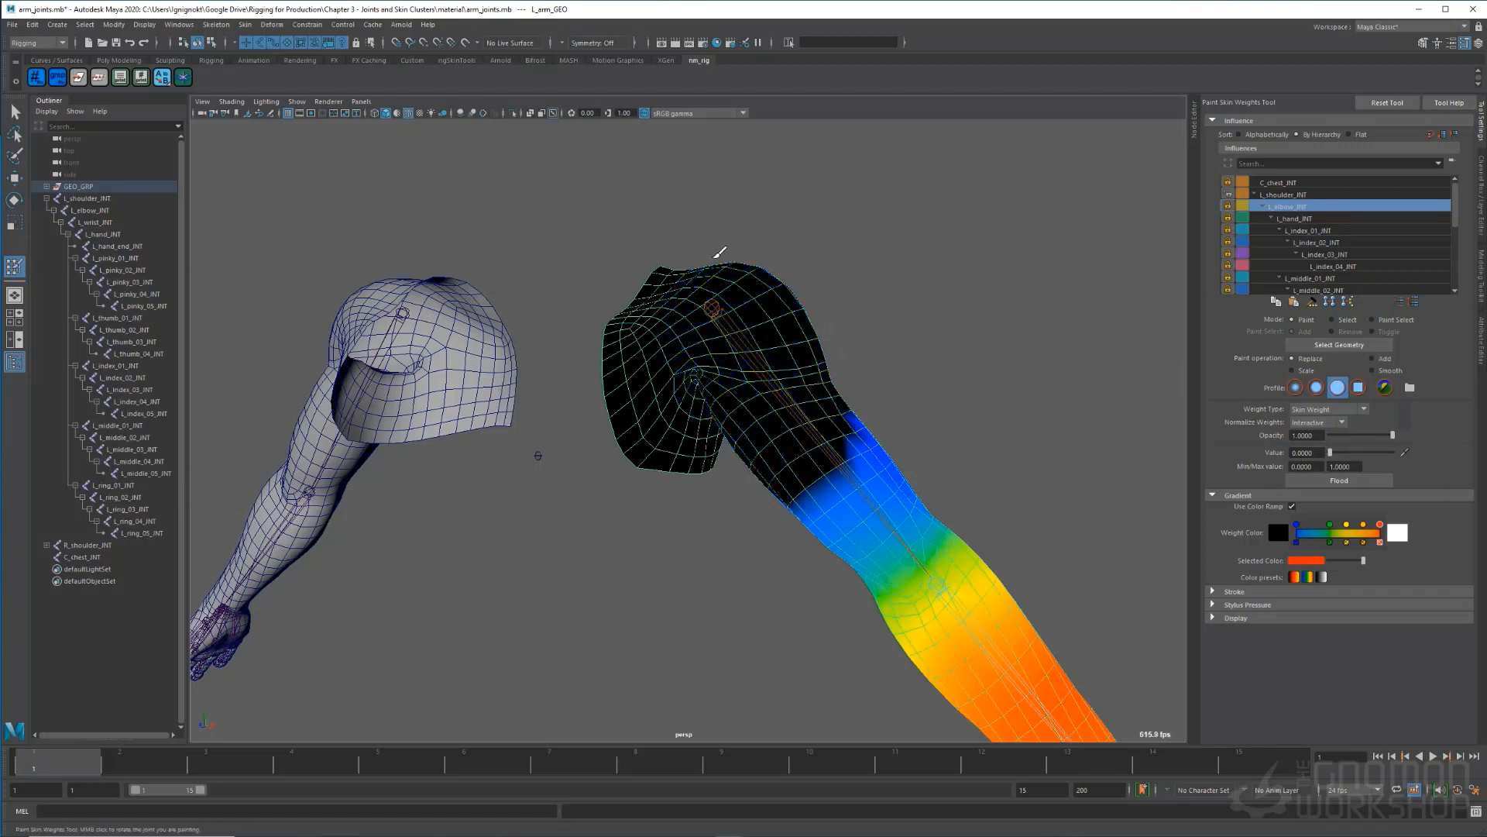
pyautogui.click(1303, 197)
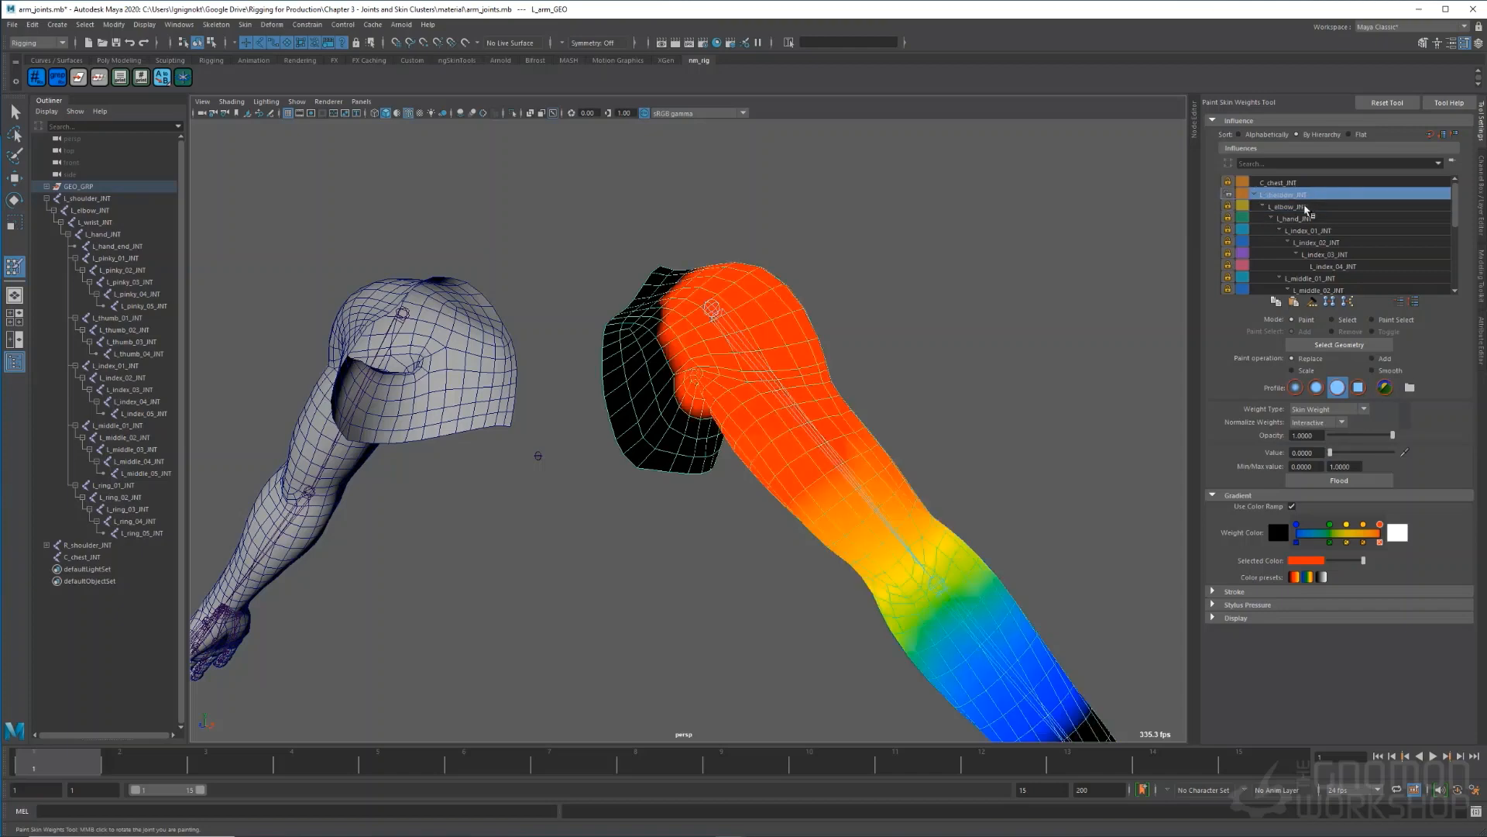
pyautogui.click(1306, 209)
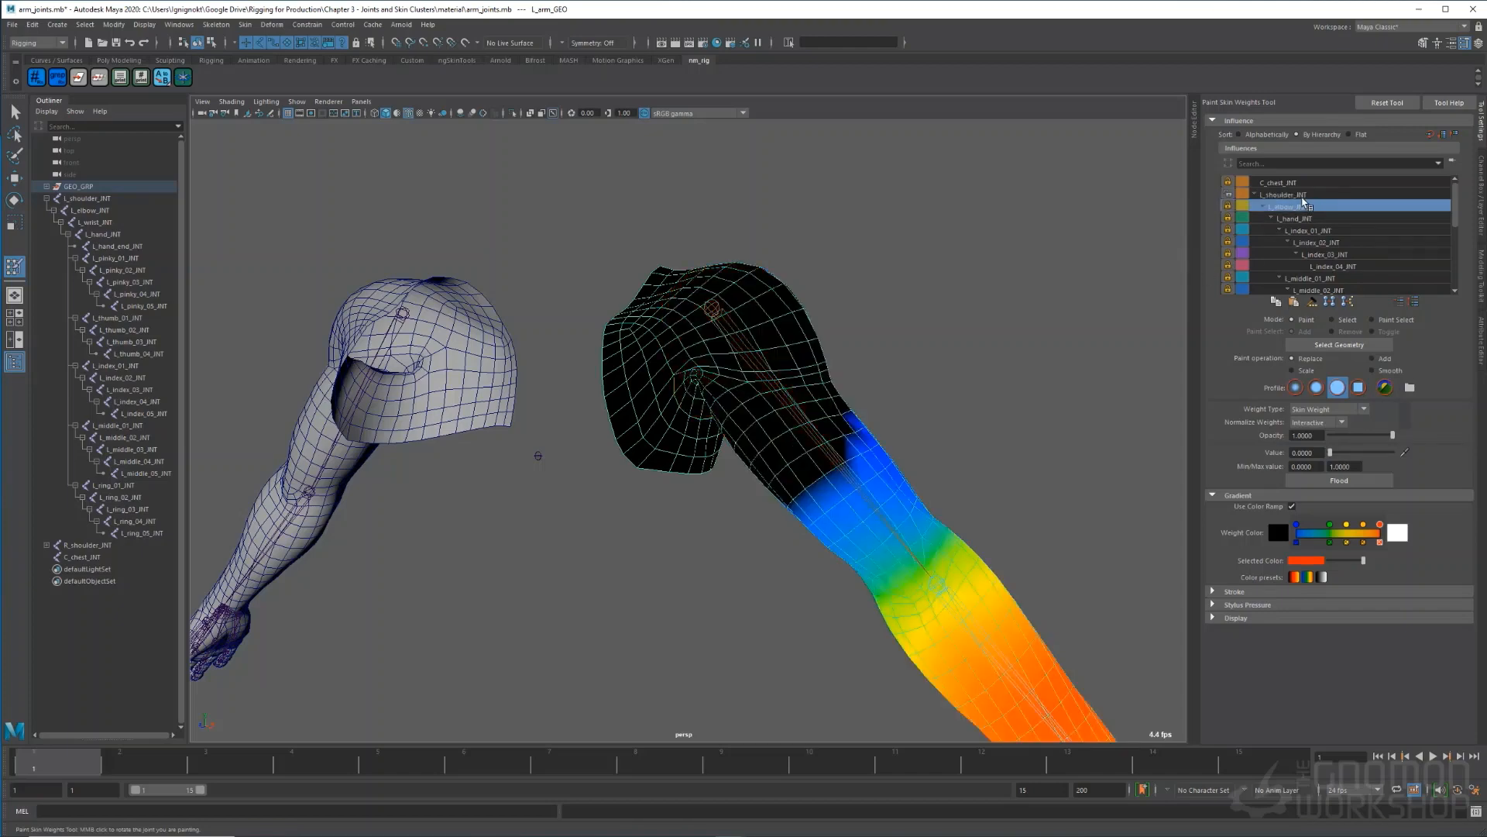
pyautogui.keyDown('alt'); pyautogui.moveTo(904, 403); pyautogui.dragTo(716, 628); pyautogui.keyUp('alt')
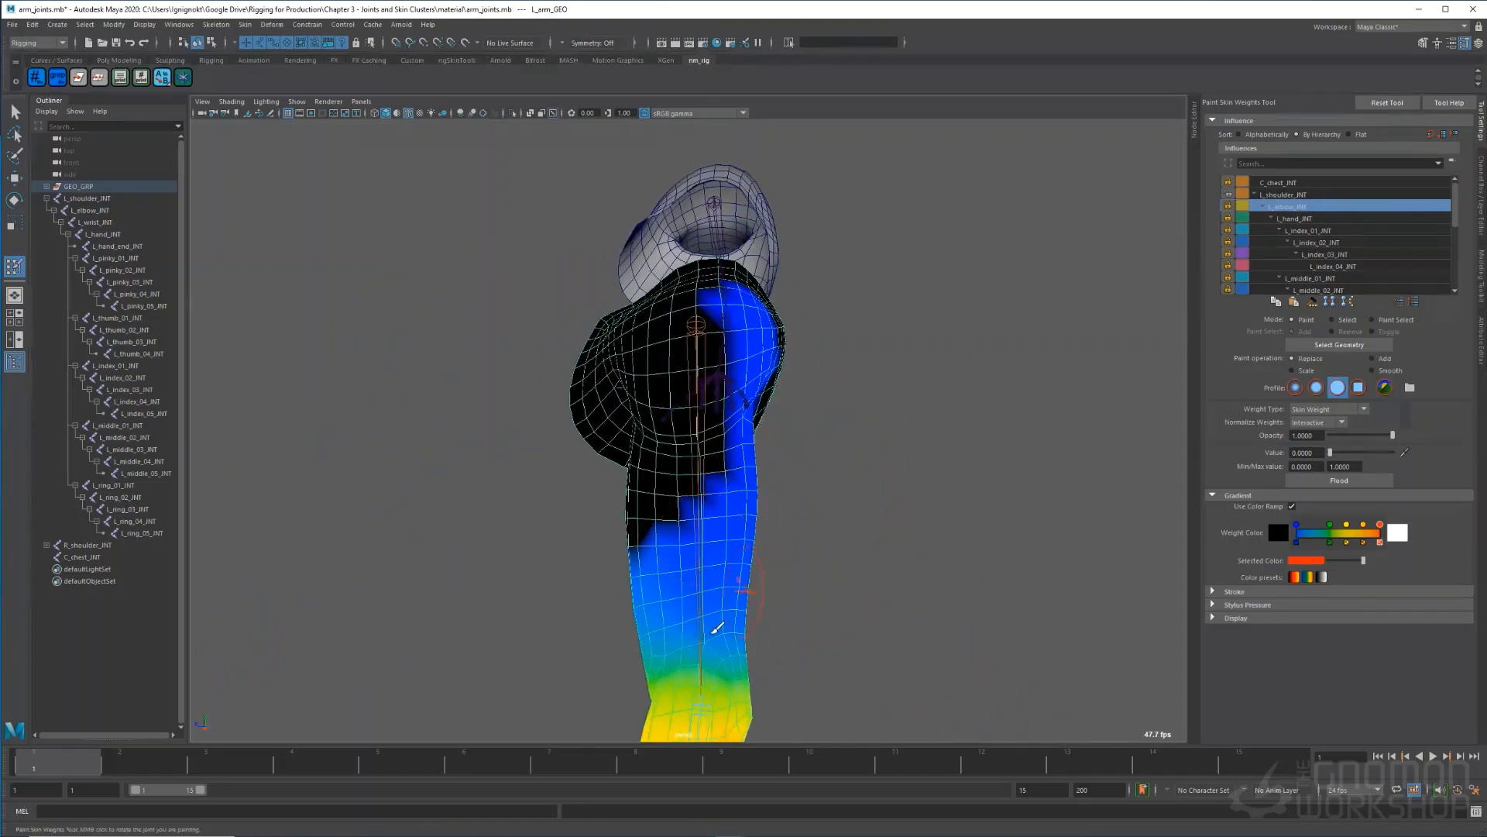
pyautogui.moveTo(717, 553)
pyautogui.mouseDown()
pyautogui.moveTo(703, 500)
pyautogui.moveTo(733, 308)
pyautogui.moveTo(755, 407)
pyautogui.mouseUp()
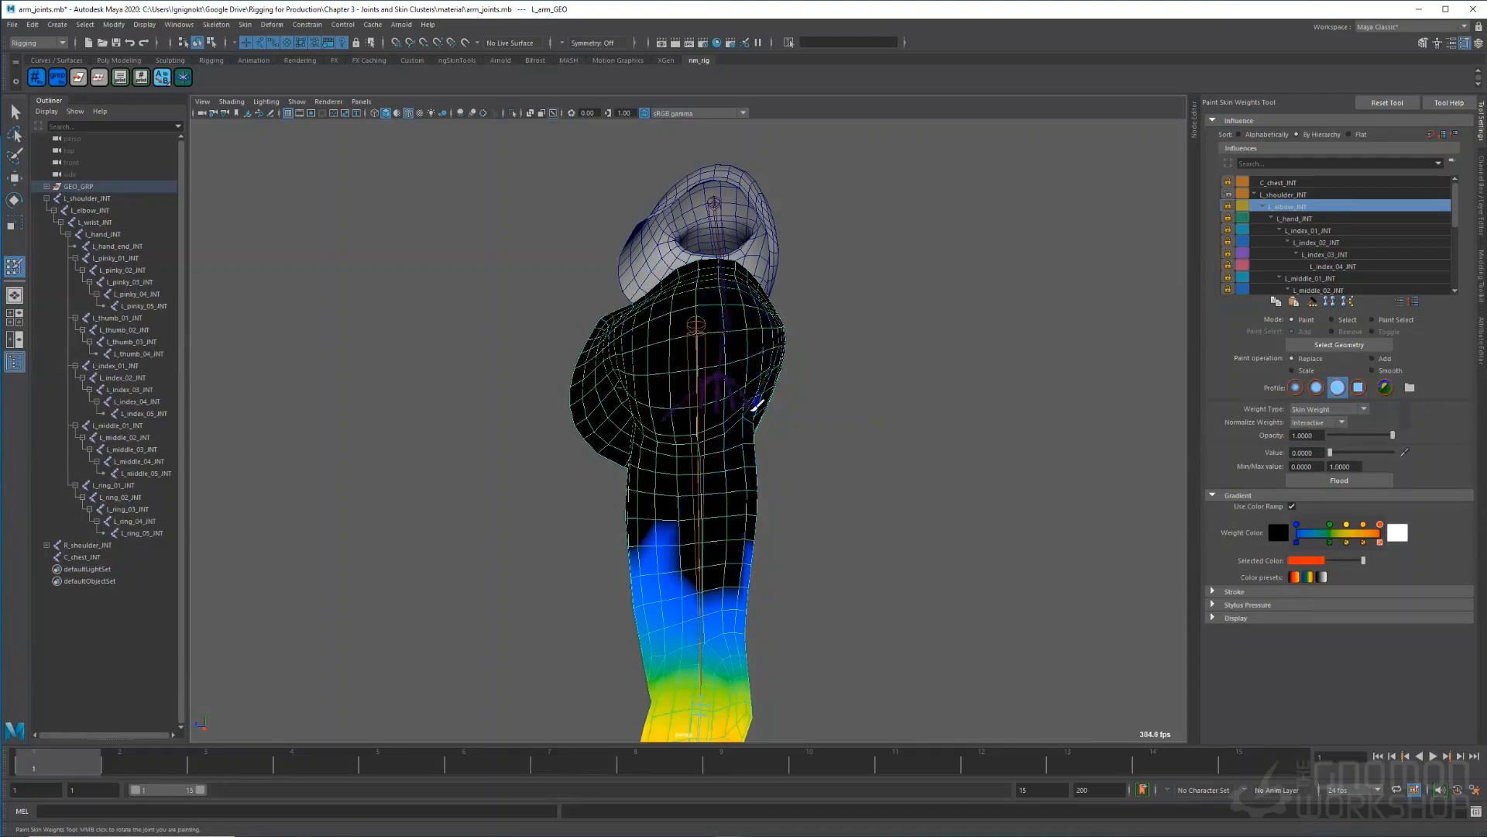
pyautogui.moveTo(844, 449)
pyautogui.keyDown('alt'); pyautogui.mouseDown()
pyautogui.moveTo(654, 394)
pyautogui.moveTo(584, 514)
pyautogui.moveTo(597, 623)
pyautogui.moveTo(879, 448)
pyautogui.moveTo(898, 484)
pyautogui.mouseUp(); pyautogui.keyUp('alt')
pyautogui.moveTo(867, 496)
pyautogui.keyDown('alt'); pyautogui.mouseDown()
pyautogui.moveTo(770, 544)
pyautogui.moveTo(806, 527)
pyautogui.mouseUp(); pyautogui.keyUp('alt')
pyautogui.moveTo(893, 456)
pyautogui.mouseDown()
pyautogui.moveTo(919, 458)
pyautogui.moveTo(744, 503)
pyautogui.moveTo(737, 342)
pyautogui.moveTo(704, 387)
pyautogui.mouseUp()
# - Paint the L_hand_JNT weights with Replace at value 0 along the upper part of the arm, and recheck the shoulder and chest influences
pyautogui.click(1314, 220)
pyautogui.scroll(-5, 780, 528)
pyautogui.scroll(5, 775, 515)
pyautogui.keyDown('alt'); pyautogui.moveTo(797, 403); pyautogui.dragTo(657, 439); pyautogui.keyUp('alt')
pyautogui.moveTo(775, 433)
pyautogui.keyDown('alt'); pyautogui.mouseDown()
pyautogui.moveTo(694, 409)
pyautogui.moveTo(790, 532)
pyautogui.mouseUp(); pyautogui.keyUp('alt')
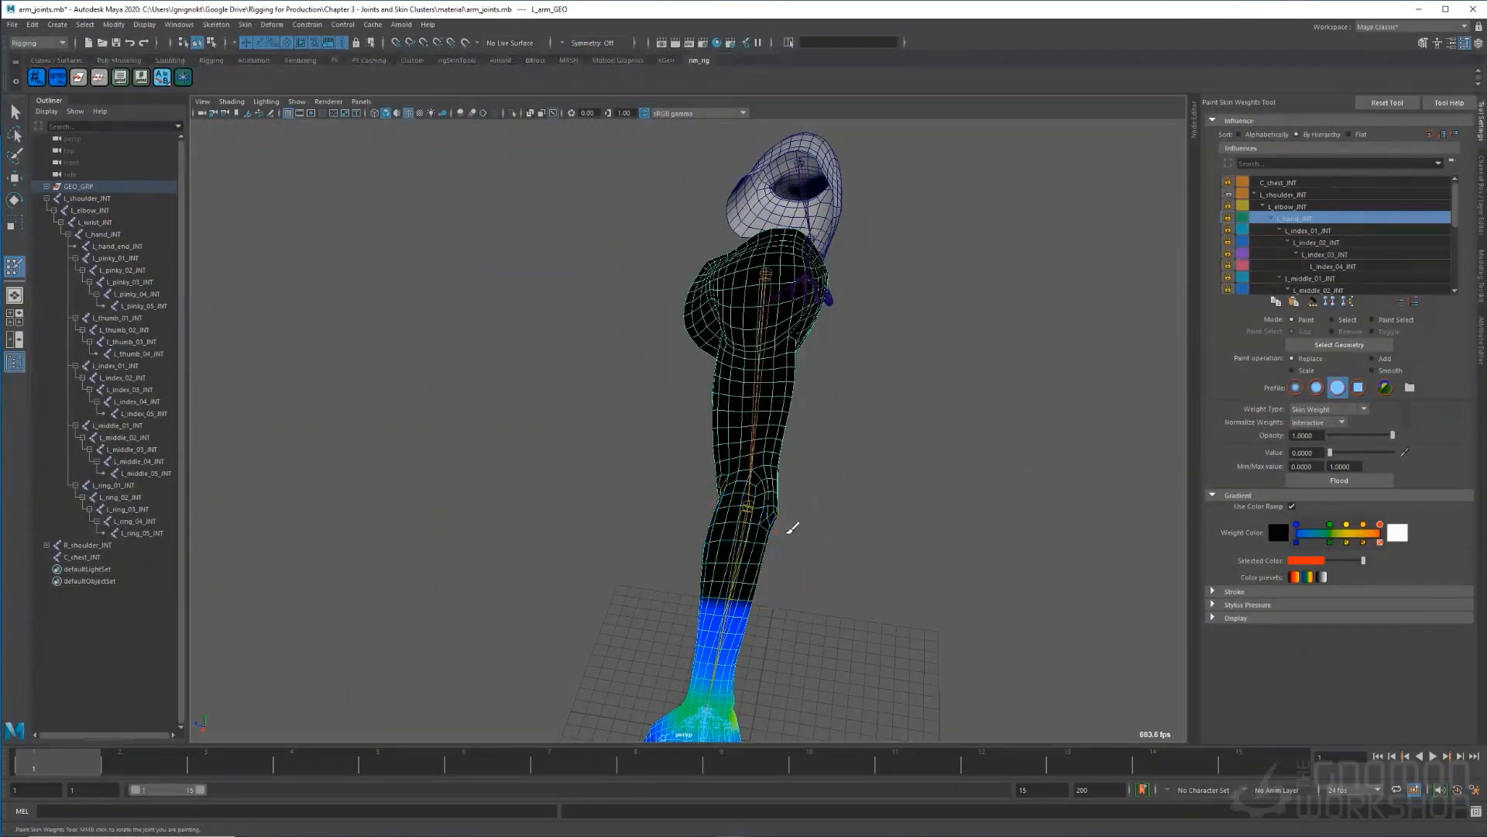
pyautogui.click(1302, 197)
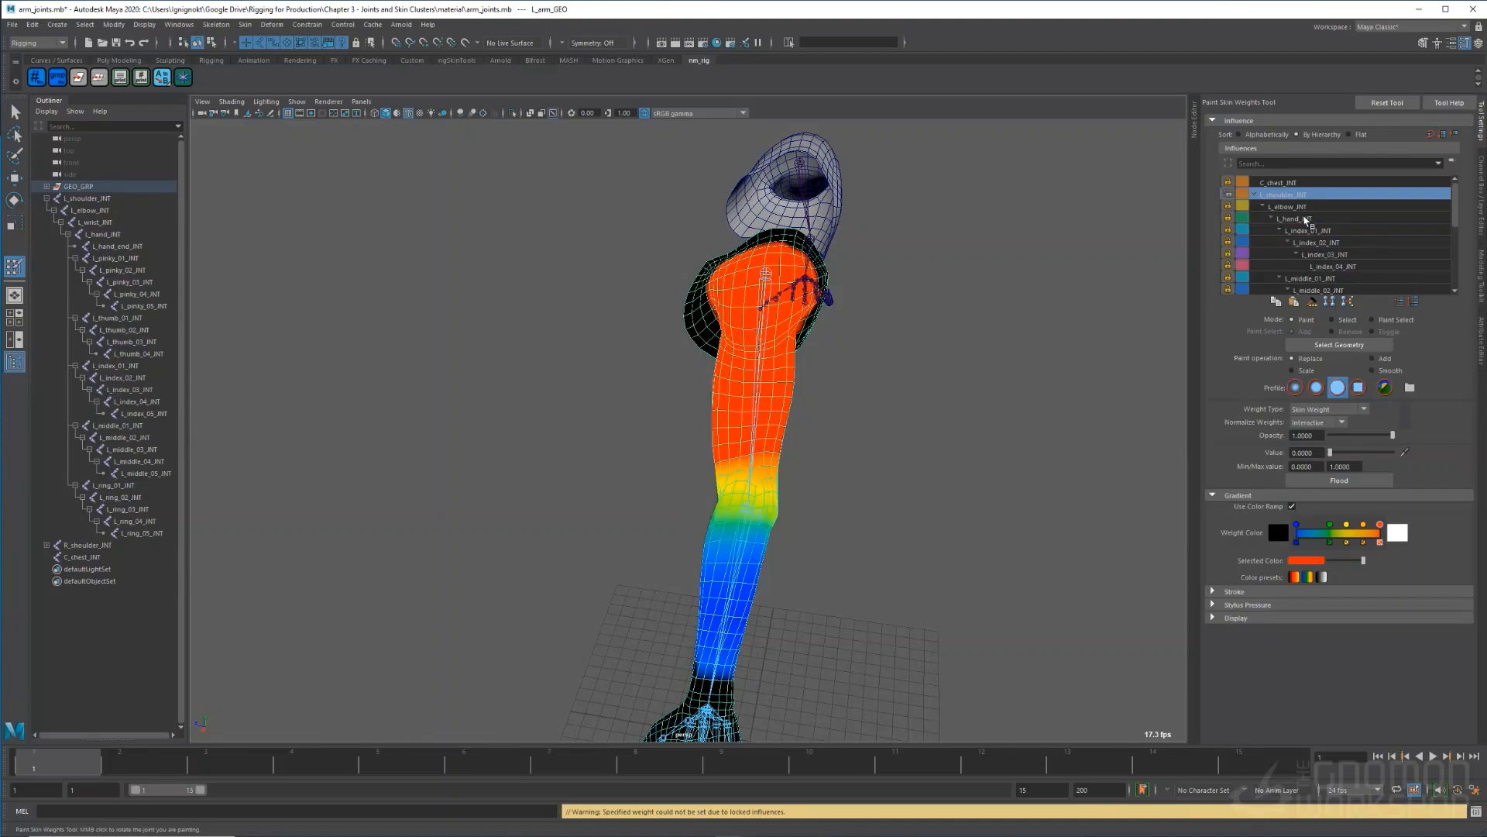
pyautogui.click(1305, 218)
pyautogui.keyDown('alt'); pyautogui.moveTo(736, 465); pyautogui.dragTo(883, 445); pyautogui.keyUp('alt')
pyautogui.moveTo(829, 511)
pyautogui.mouseDown()
pyautogui.moveTo(654, 518)
pyautogui.moveTo(728, 416)
pyautogui.moveTo(911, 321)
pyautogui.mouseUp()
pyautogui.click(1301, 194)
pyautogui.click(1278, 183)
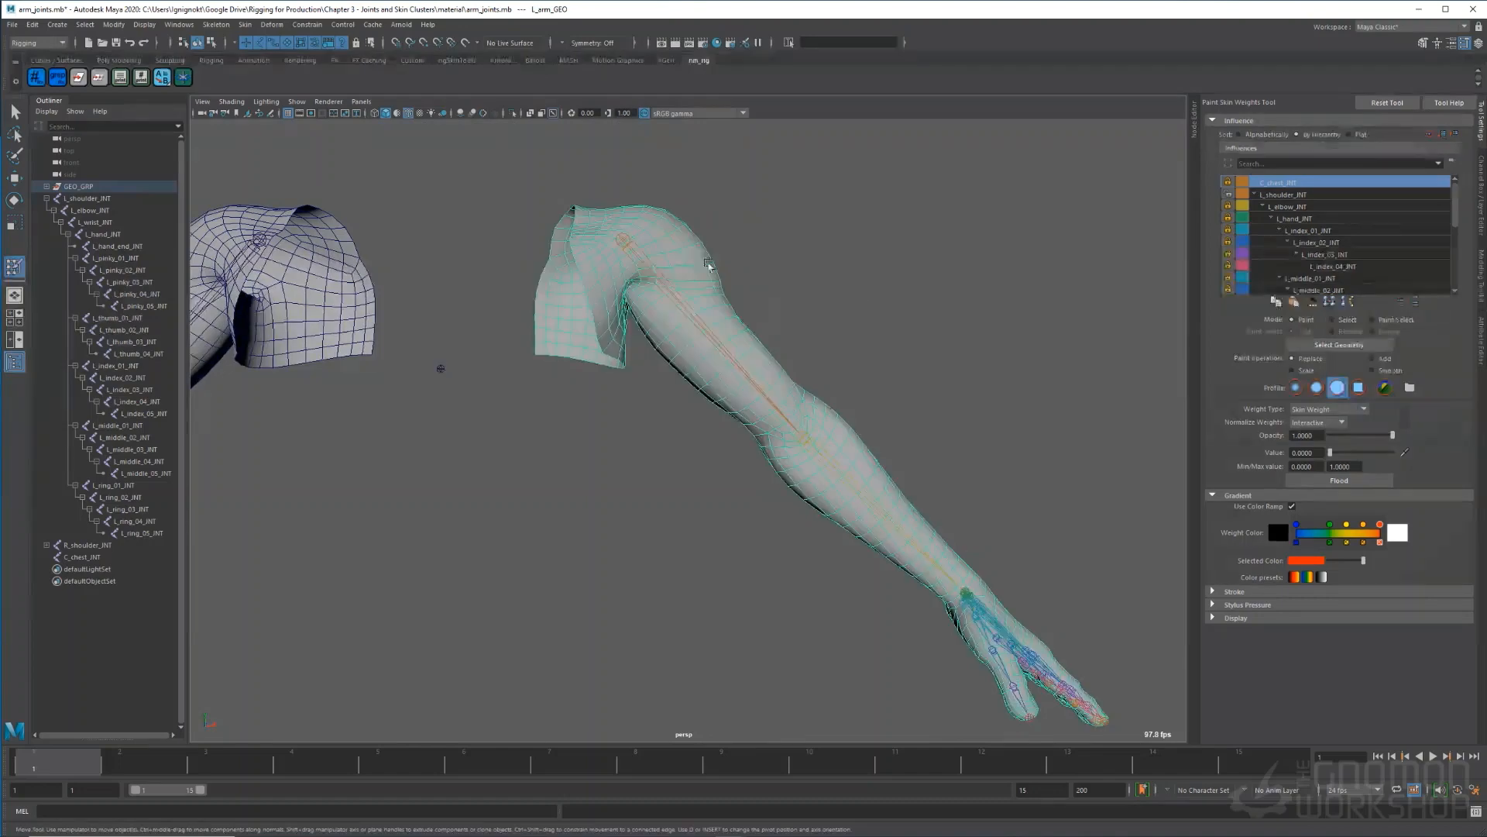
# - Key L_shoulder_JNT at frame 1, key it at frame 9 with the arm raised about 73 degrees, and play the animation
pyautogui.press('w')
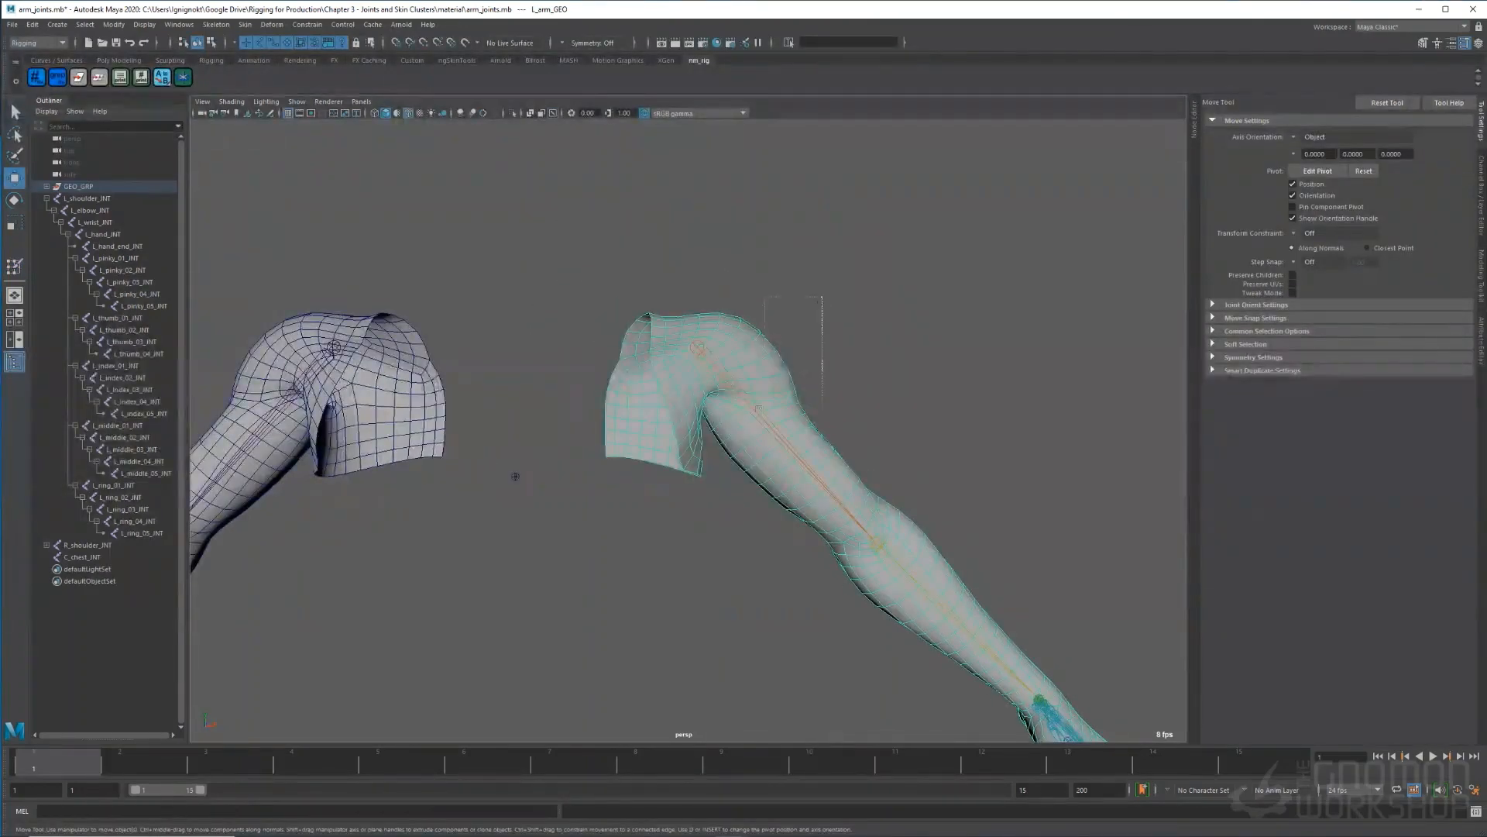
pyautogui.click(745, 427)
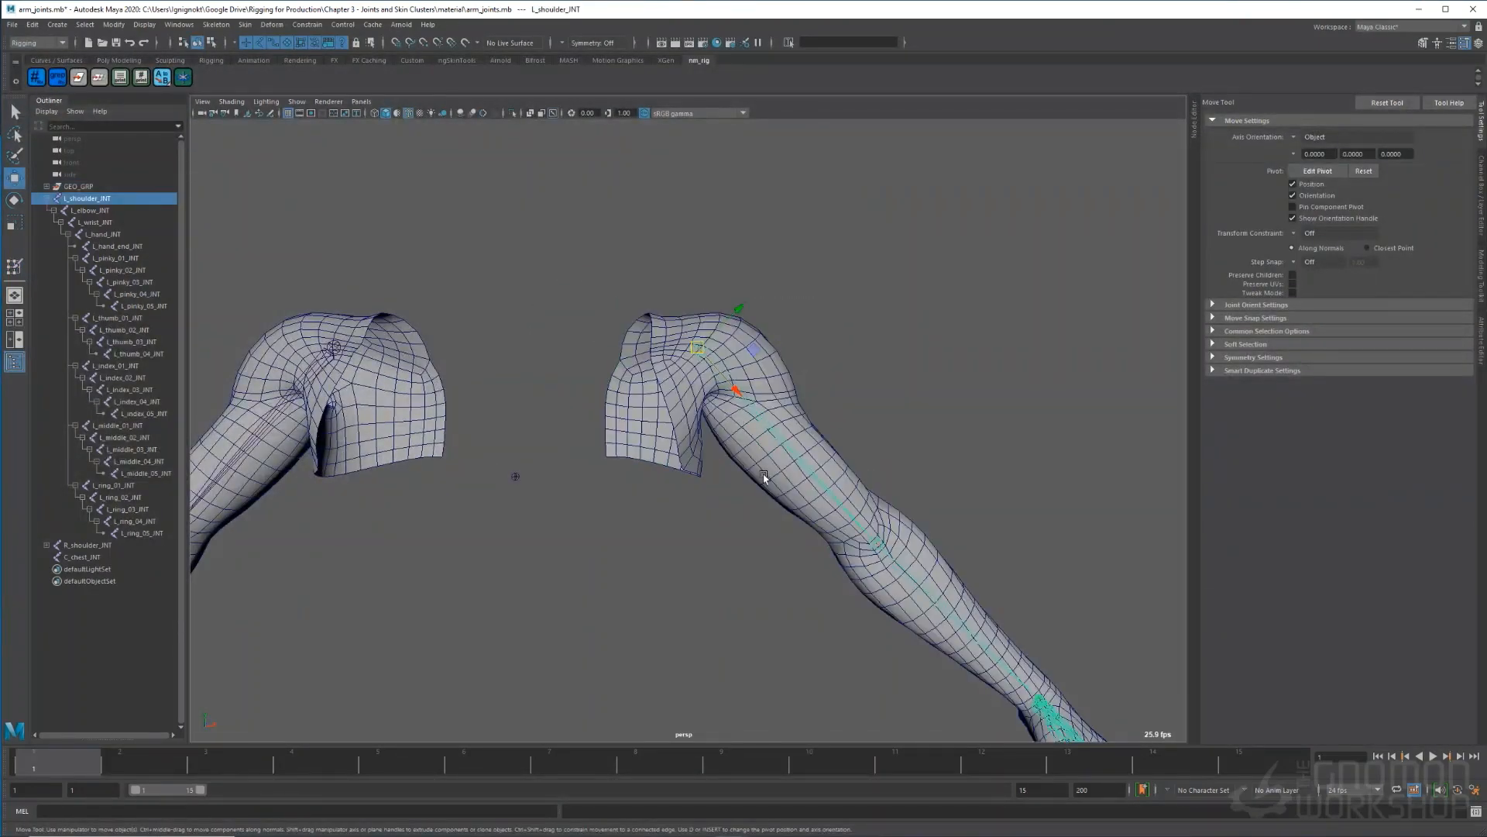
pyautogui.press('e')
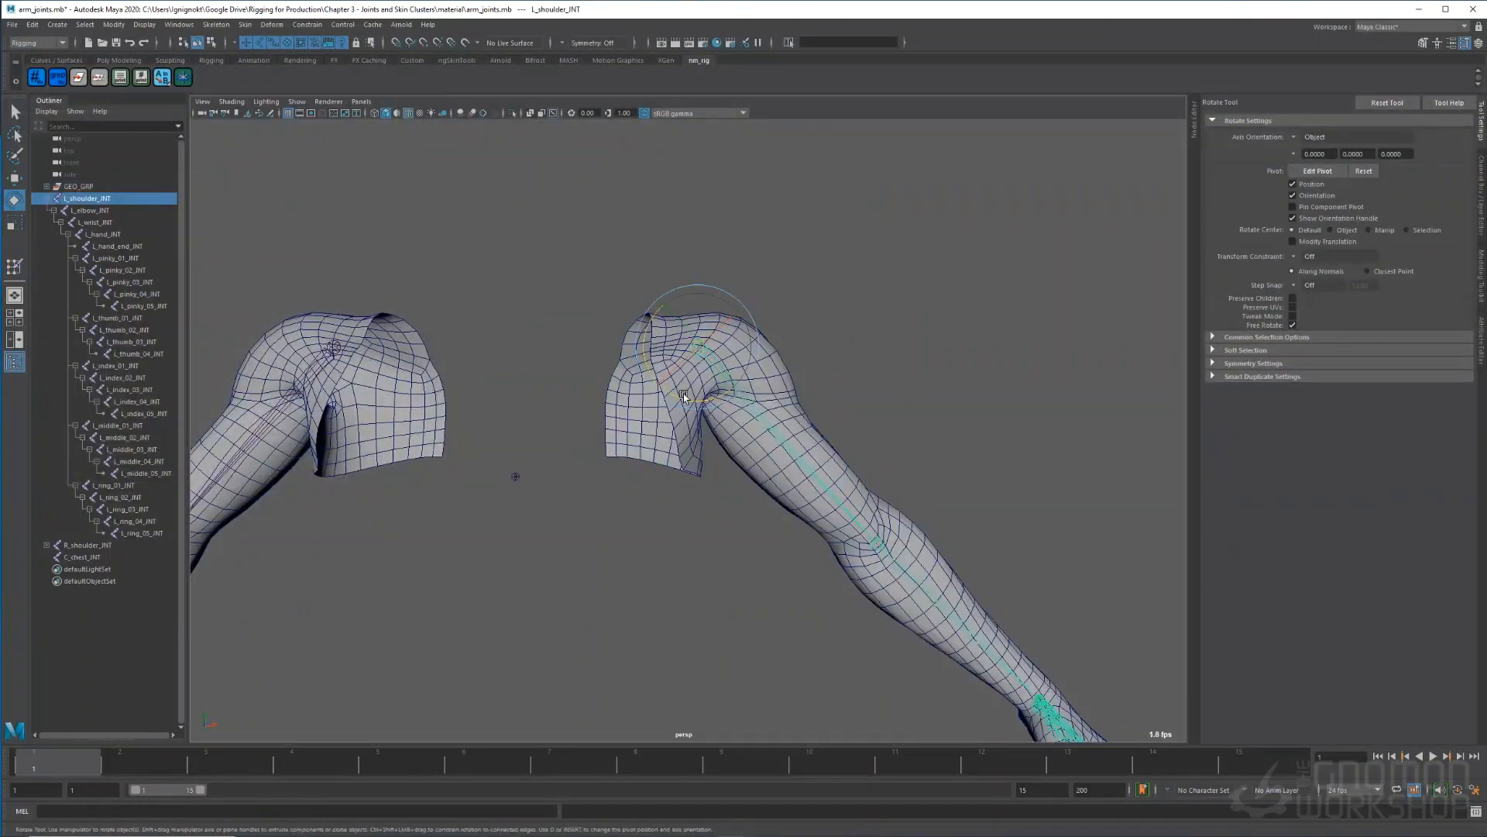
pyautogui.press('s')
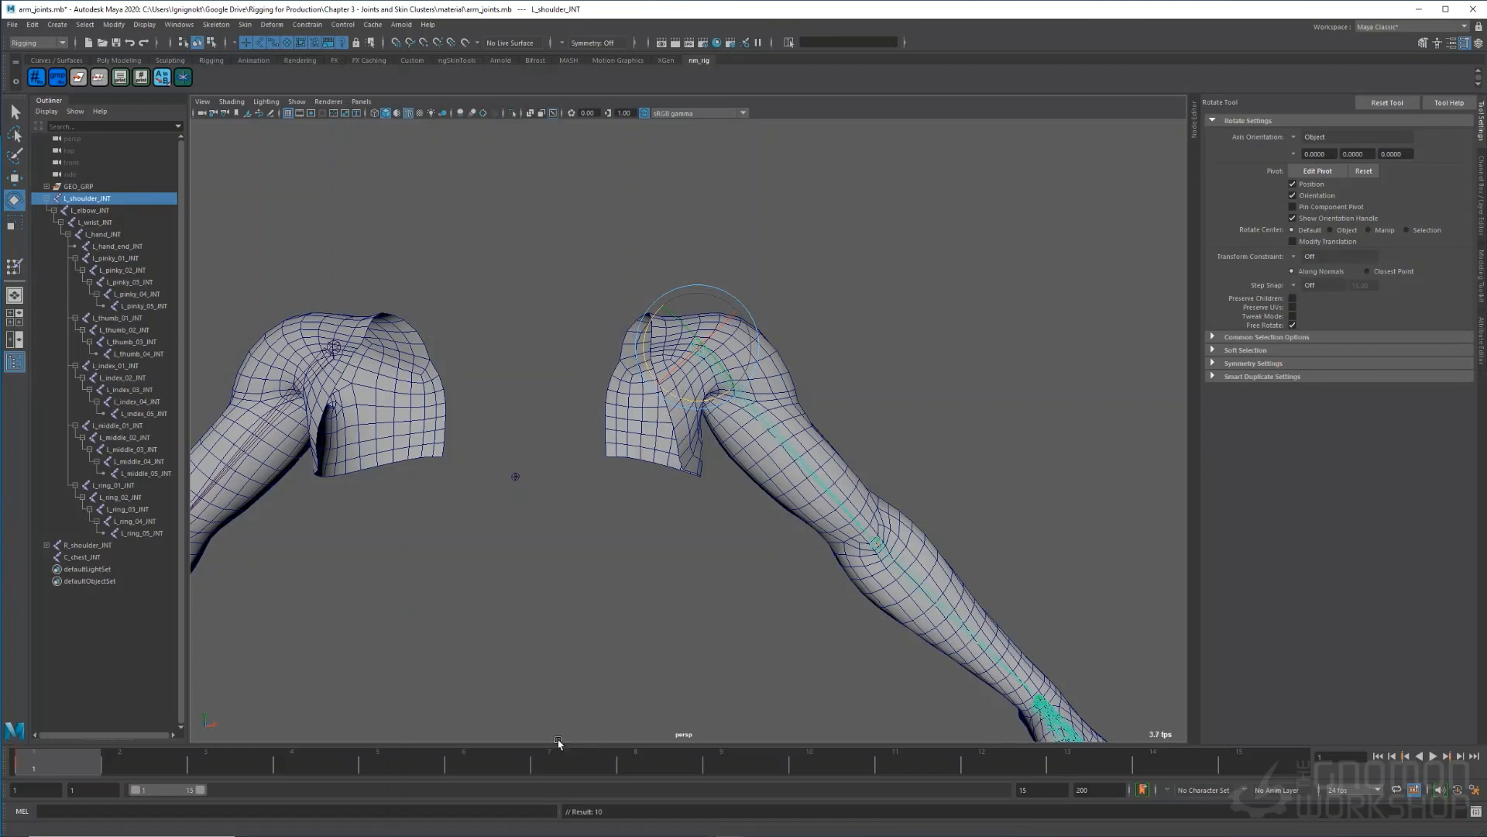
pyautogui.click(727, 766)
pyautogui.moveTo(681, 401); pyautogui.dragTo(742, 387)
pyautogui.press('s')
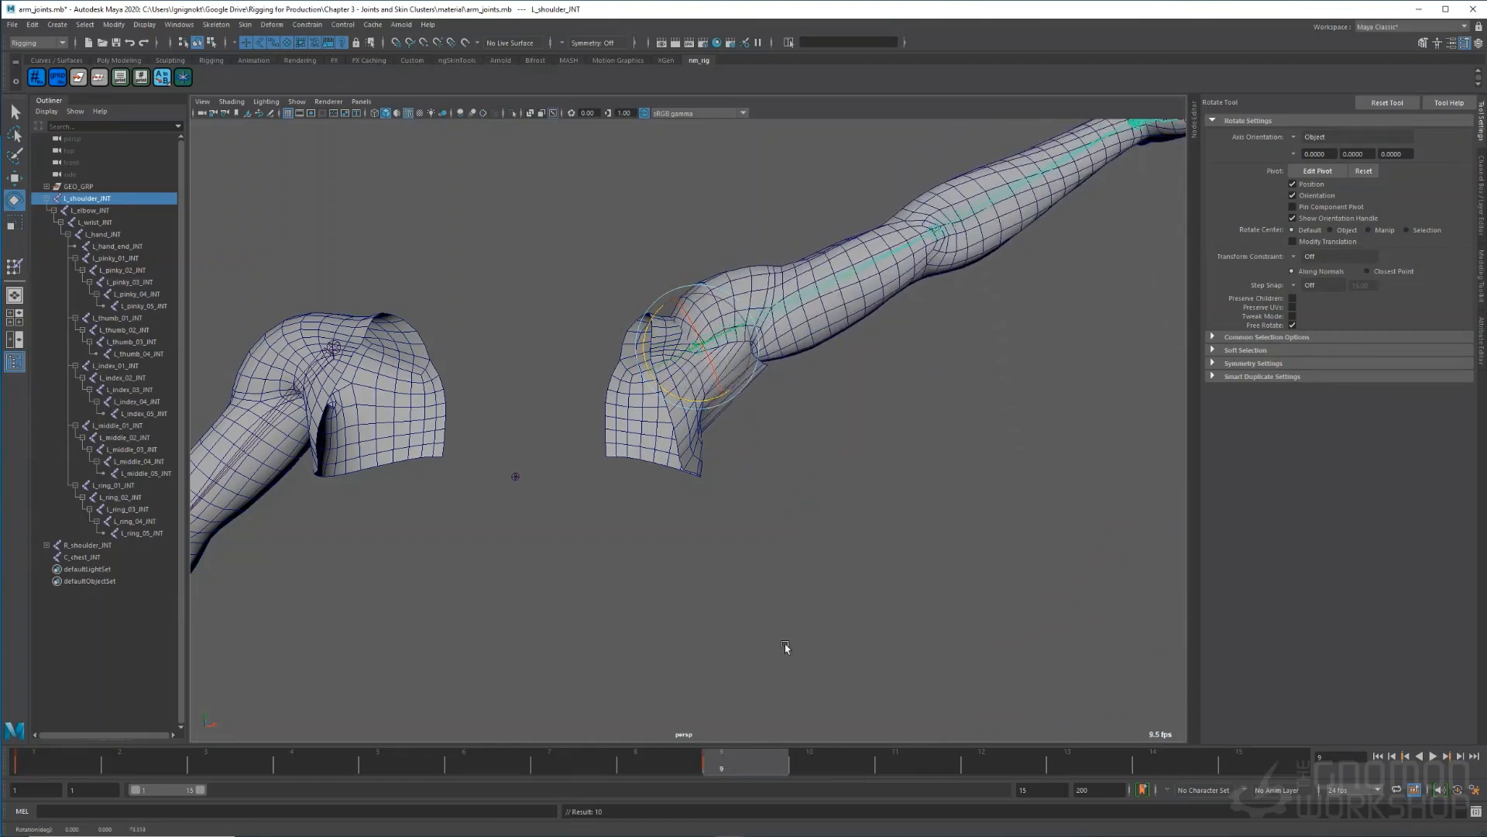
pyautogui.hotkey('alt', 'v')
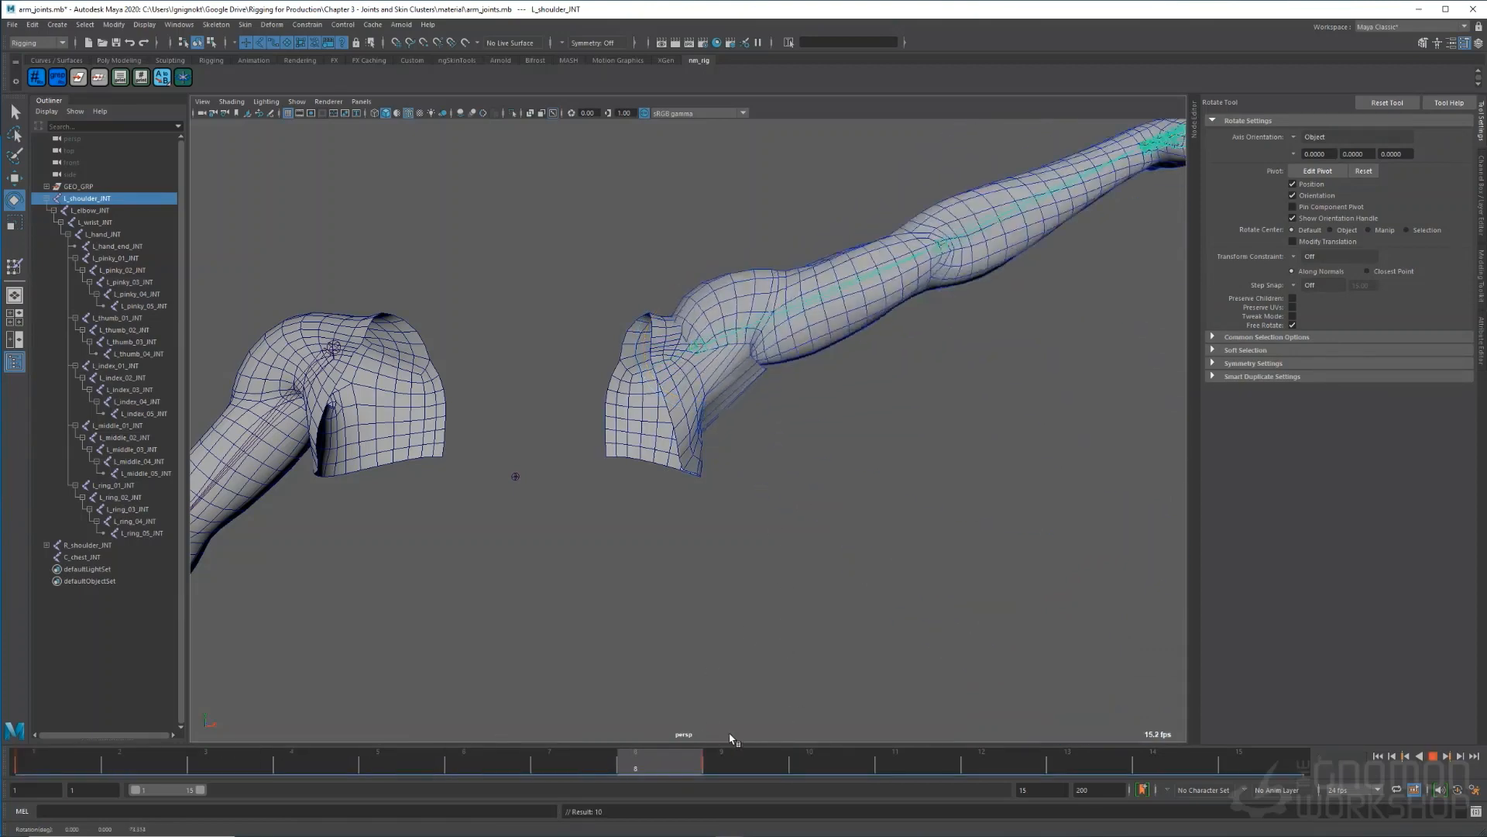
# - Play the arm-raising animation and examine how the shoulder and underarm deform
pyautogui.moveTo(773, 780); pyautogui.dragTo(733, 790)
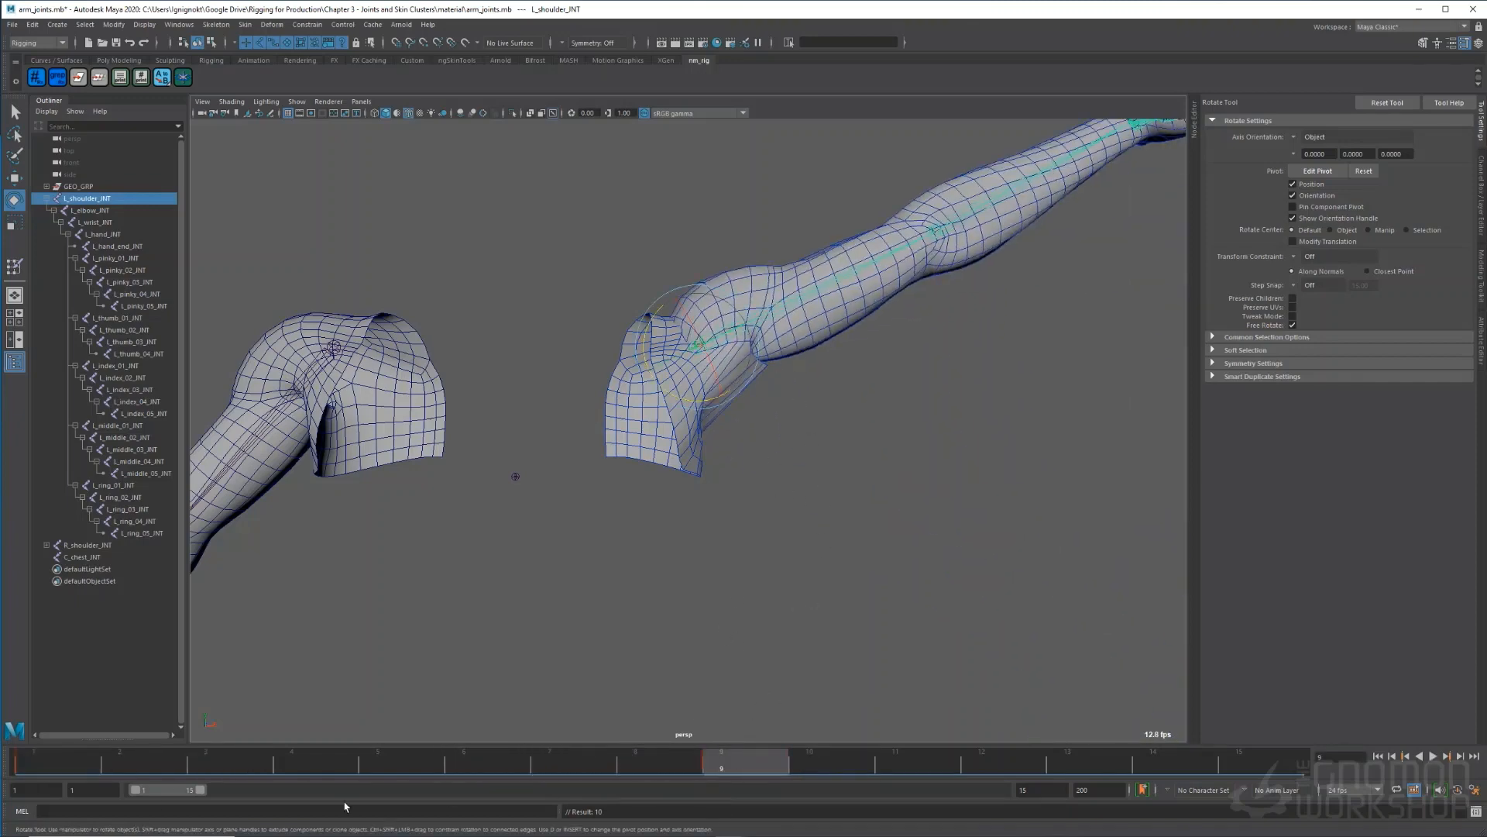
pyautogui.hotkey('alt', 'v')
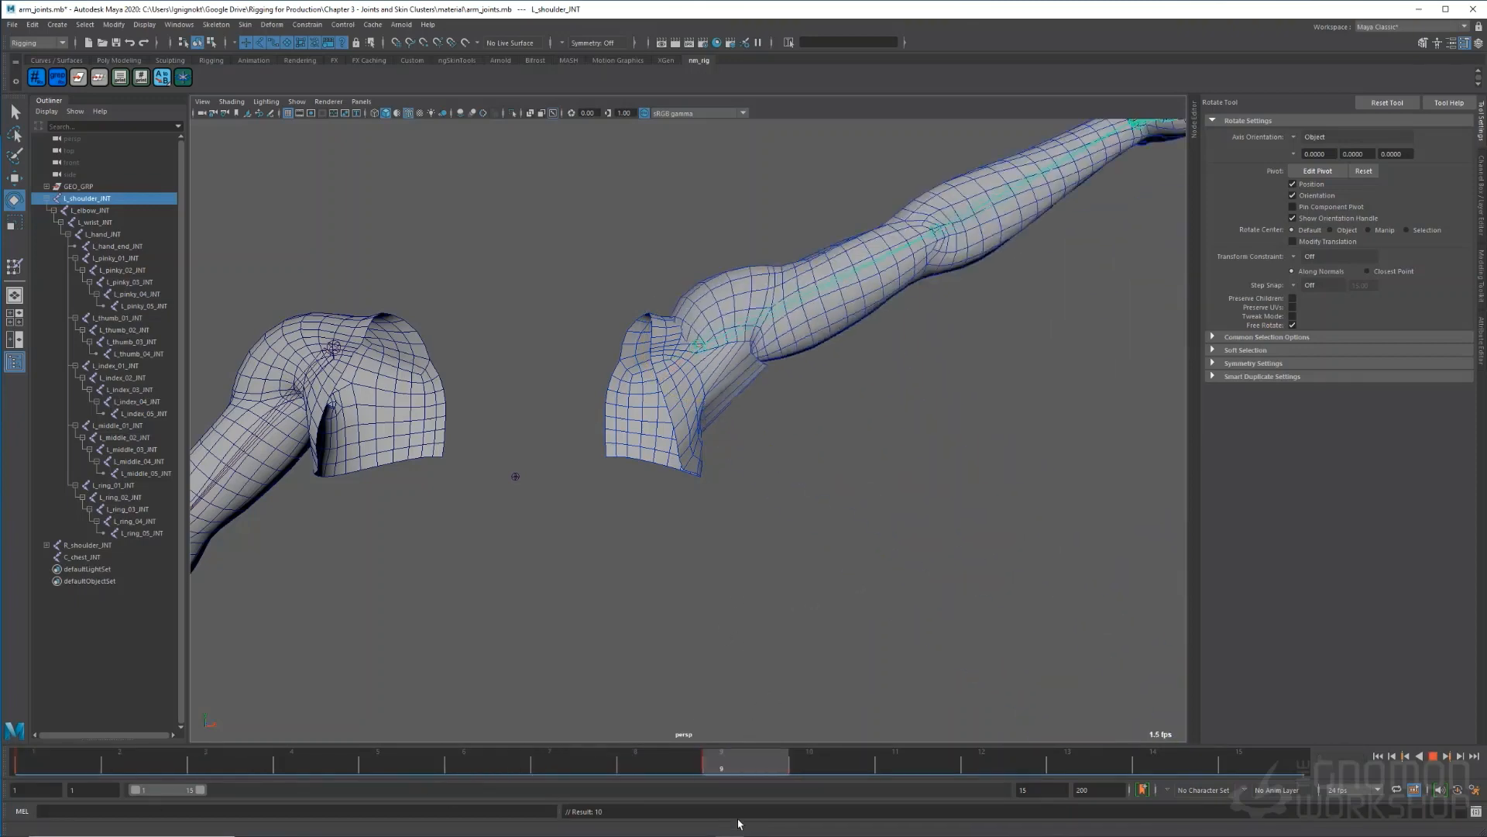
pyautogui.hotkey('alt', 'v')
pyautogui.keyDown('alt'); pyautogui.moveTo(957, 612); pyautogui.dragTo(903, 465); pyautogui.keyUp('alt')
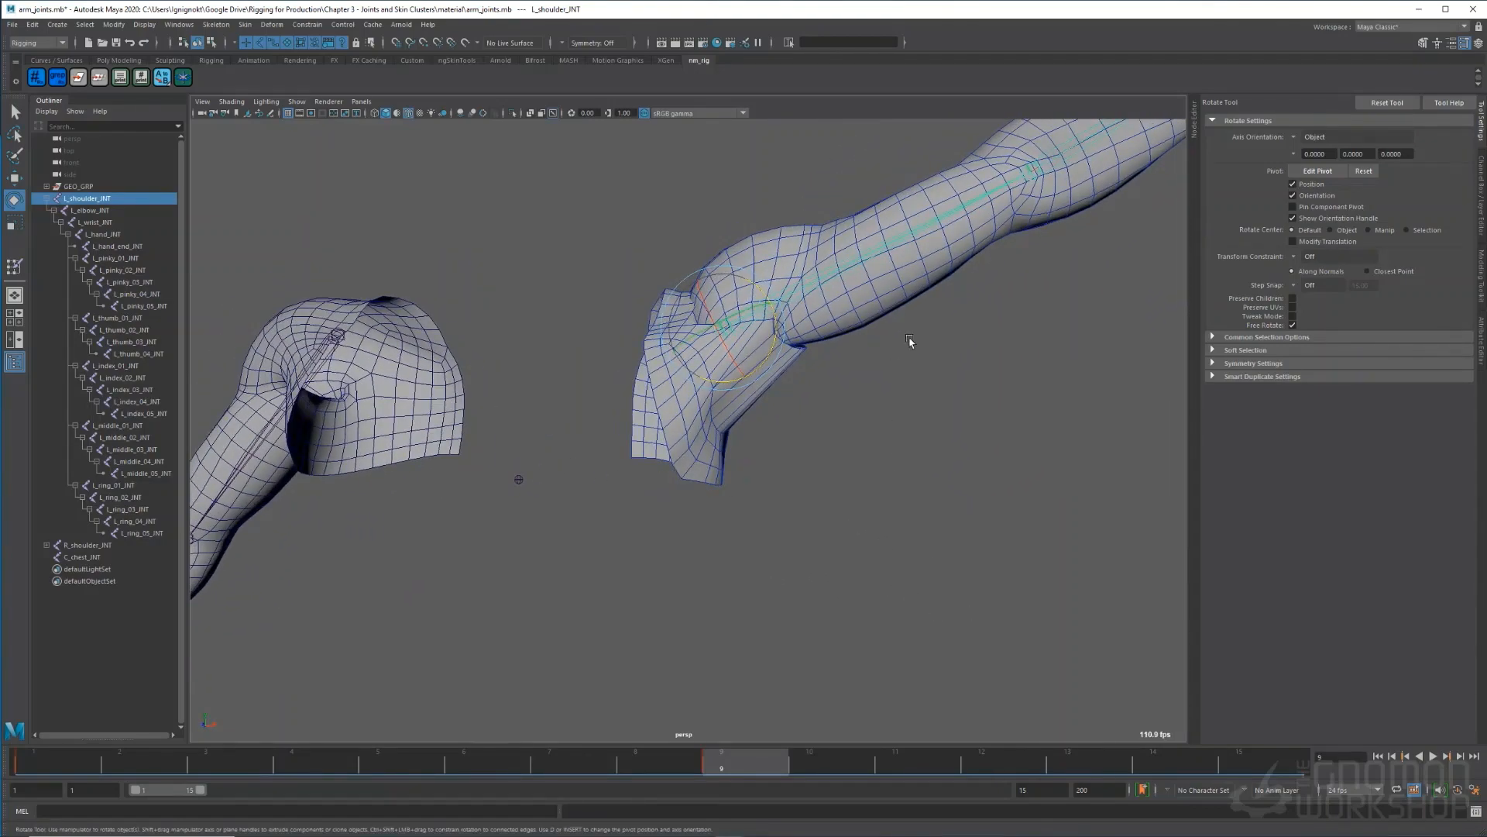
pyautogui.moveTo(909, 335)
pyautogui.keyDown('alt'); pyautogui.mouseDown()
pyautogui.moveTo(960, 329)
pyautogui.moveTo(930, 333)
pyautogui.mouseUp(); pyautogui.keyUp('alt')
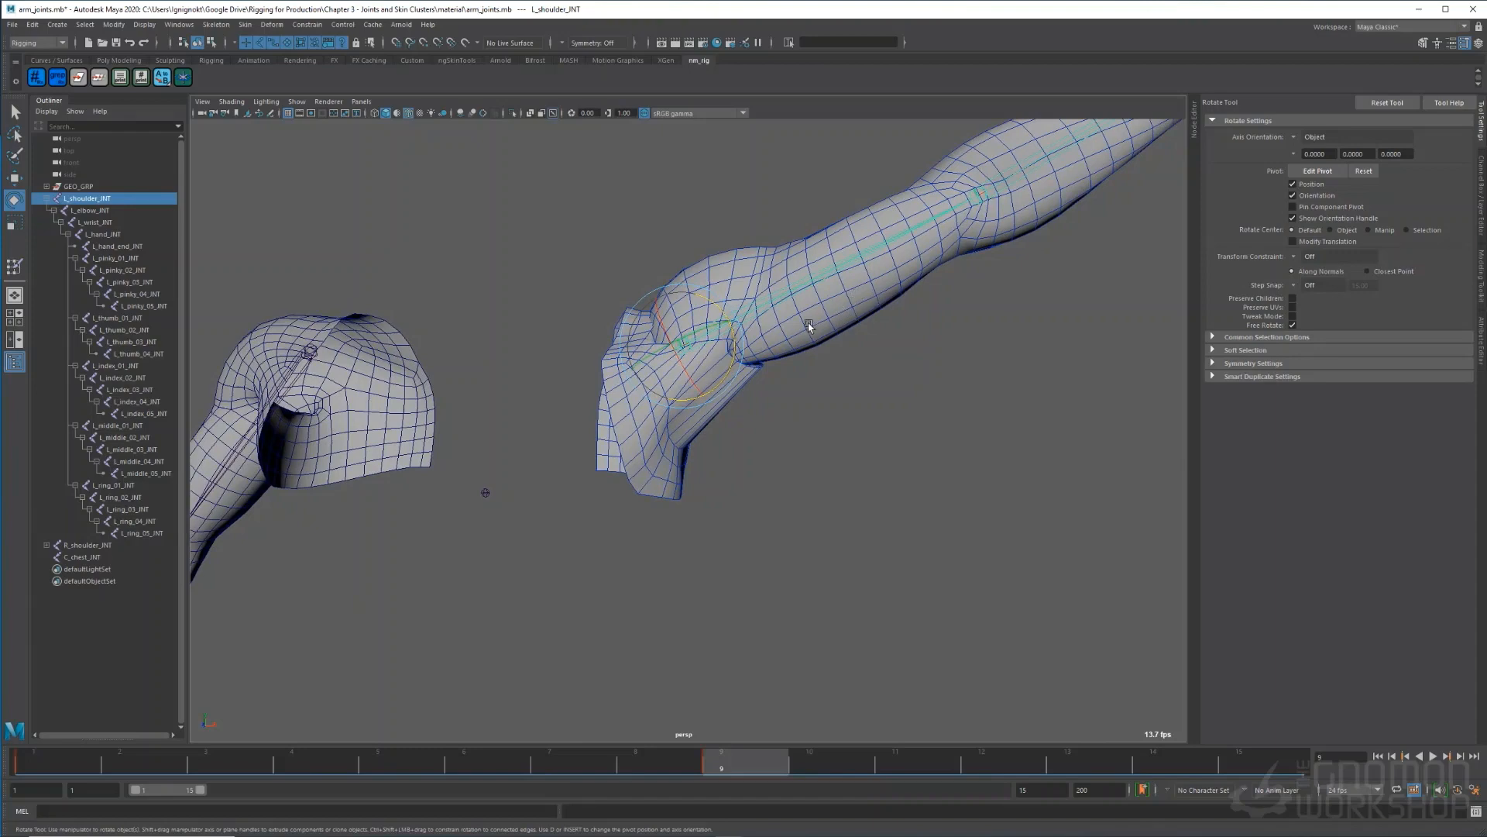
pyautogui.moveTo(825, 340)
pyautogui.keyDown('alt'); pyautogui.mouseDown()
pyautogui.moveTo(728, 372)
pyautogui.moveTo(849, 387)
pyautogui.mouseUp(); pyautogui.keyUp('alt')
# - Remove stray L_shoulder_JNT weights from the underarm and chest edge of the left arm mesh with Replace at value 0, at frame 1
pyautogui.keyDown('shift'); pyautogui.click(852, 395); pyautogui.keyUp('shift')
pyautogui.press('y')
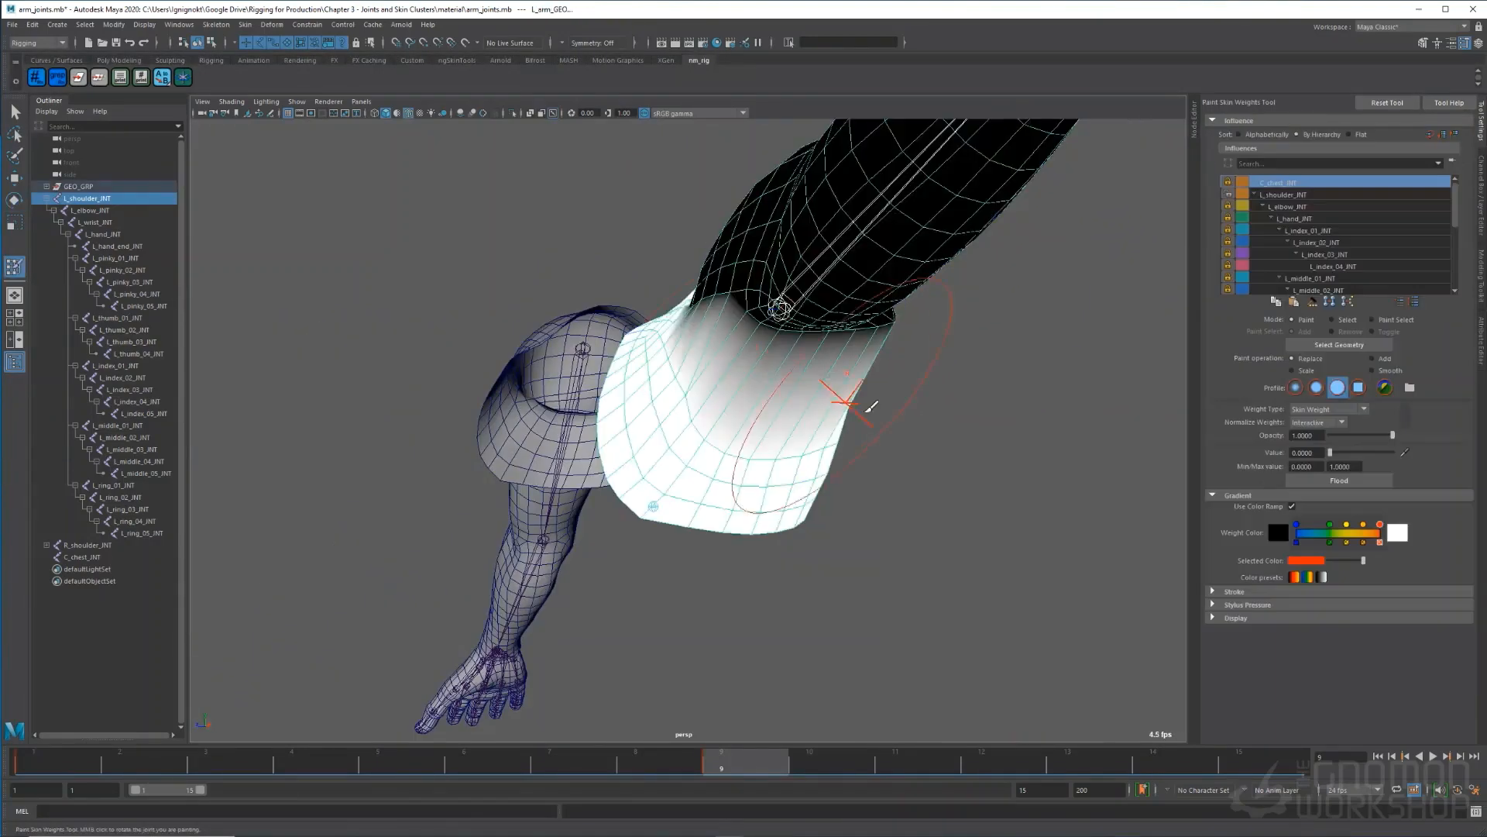
pyautogui.click(1295, 194)
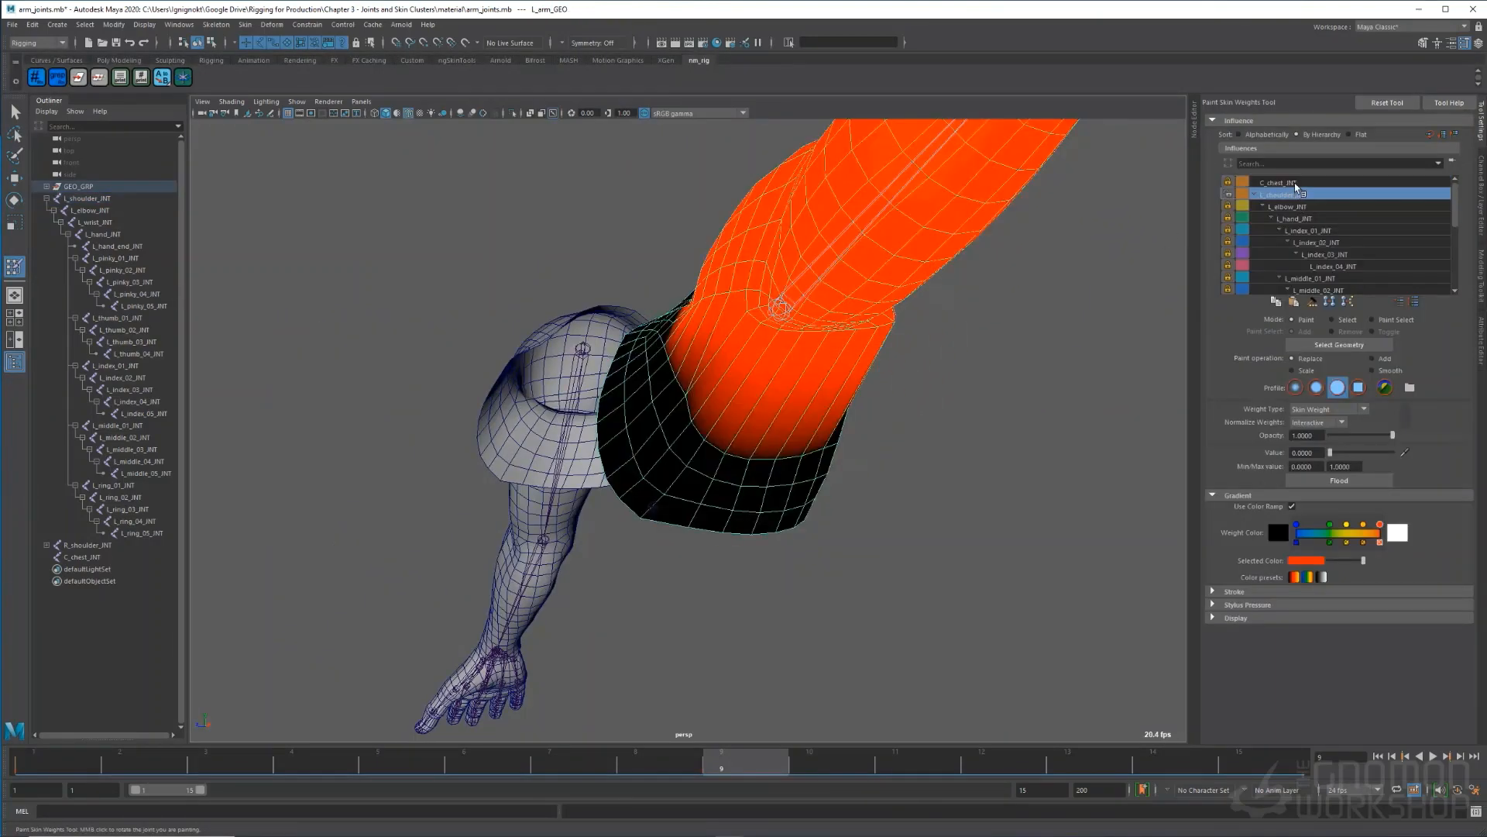
pyautogui.keyDown('alt'); pyautogui.moveTo(983, 331); pyautogui.dragTo(827, 364); pyautogui.keyUp('alt')
pyautogui.hotkey('alt', 'v')
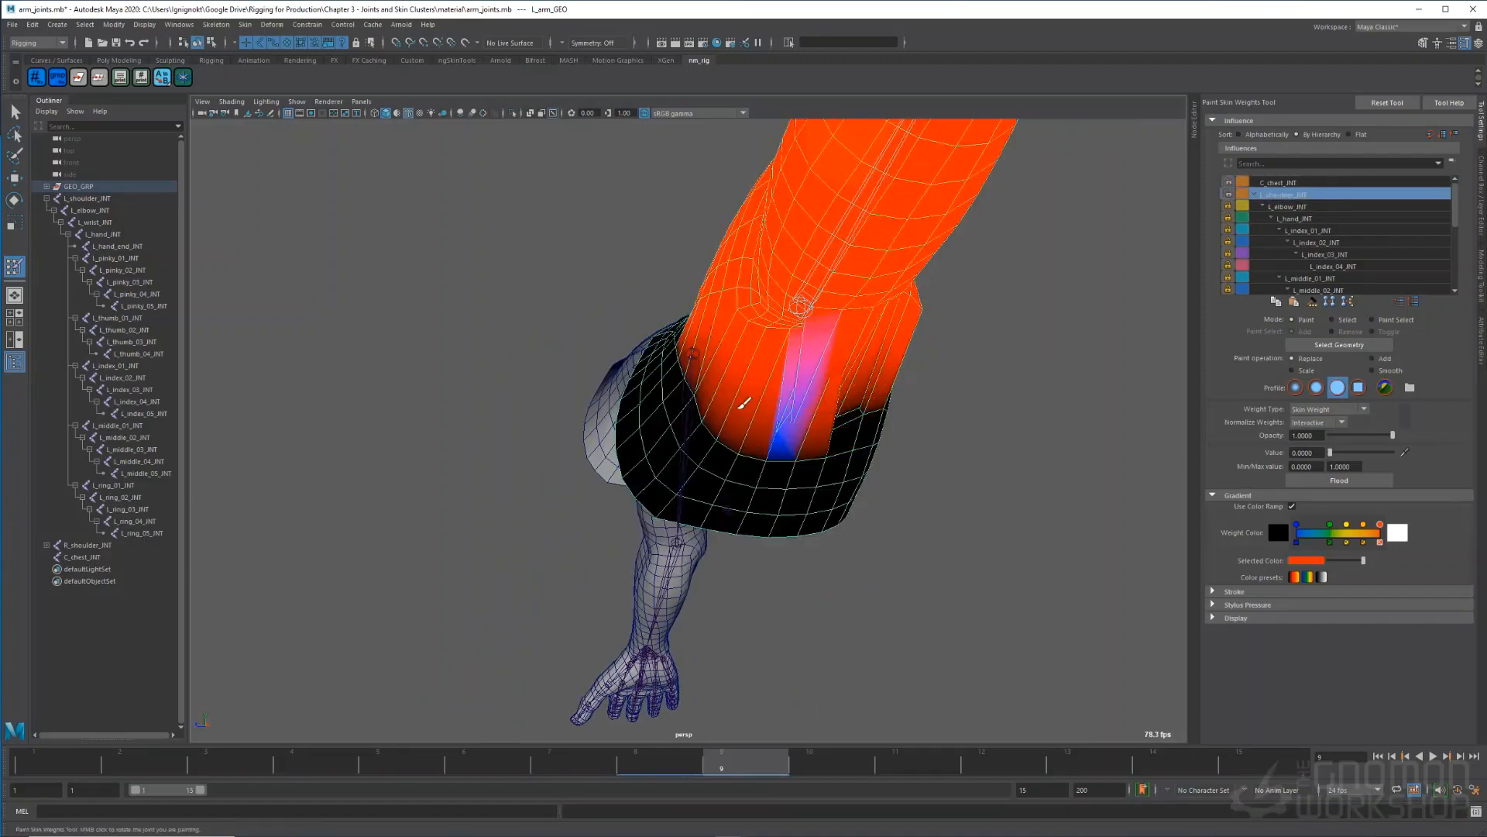
pyautogui.moveTo(327, 767); pyautogui.dragTo(316, 766)
pyautogui.keyDown('alt'); pyautogui.moveTo(666, 589); pyautogui.dragTo(712, 542); pyautogui.keyUp('alt')
pyautogui.keyDown('alt'); pyautogui.moveTo(666, 612); pyautogui.dragTo(770, 661, button='right'); pyautogui.keyUp('alt')
pyautogui.moveTo(310, 766); pyautogui.dragTo(58, 765)
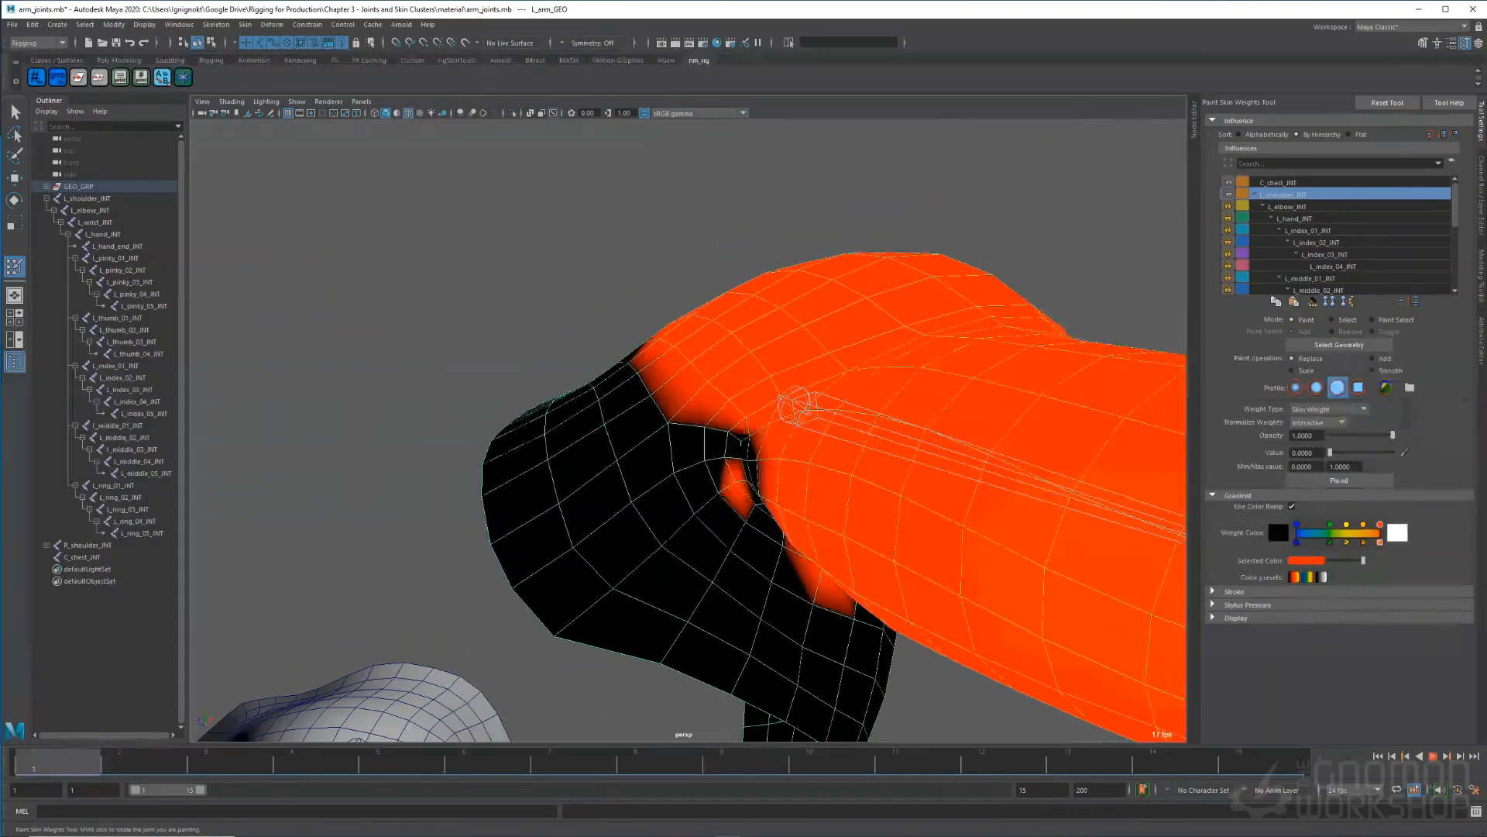
pyautogui.moveTo(744, 511)
pyautogui.mouseDown()
pyautogui.moveTo(734, 486)
pyautogui.moveTo(857, 597)
pyautogui.mouseUp()
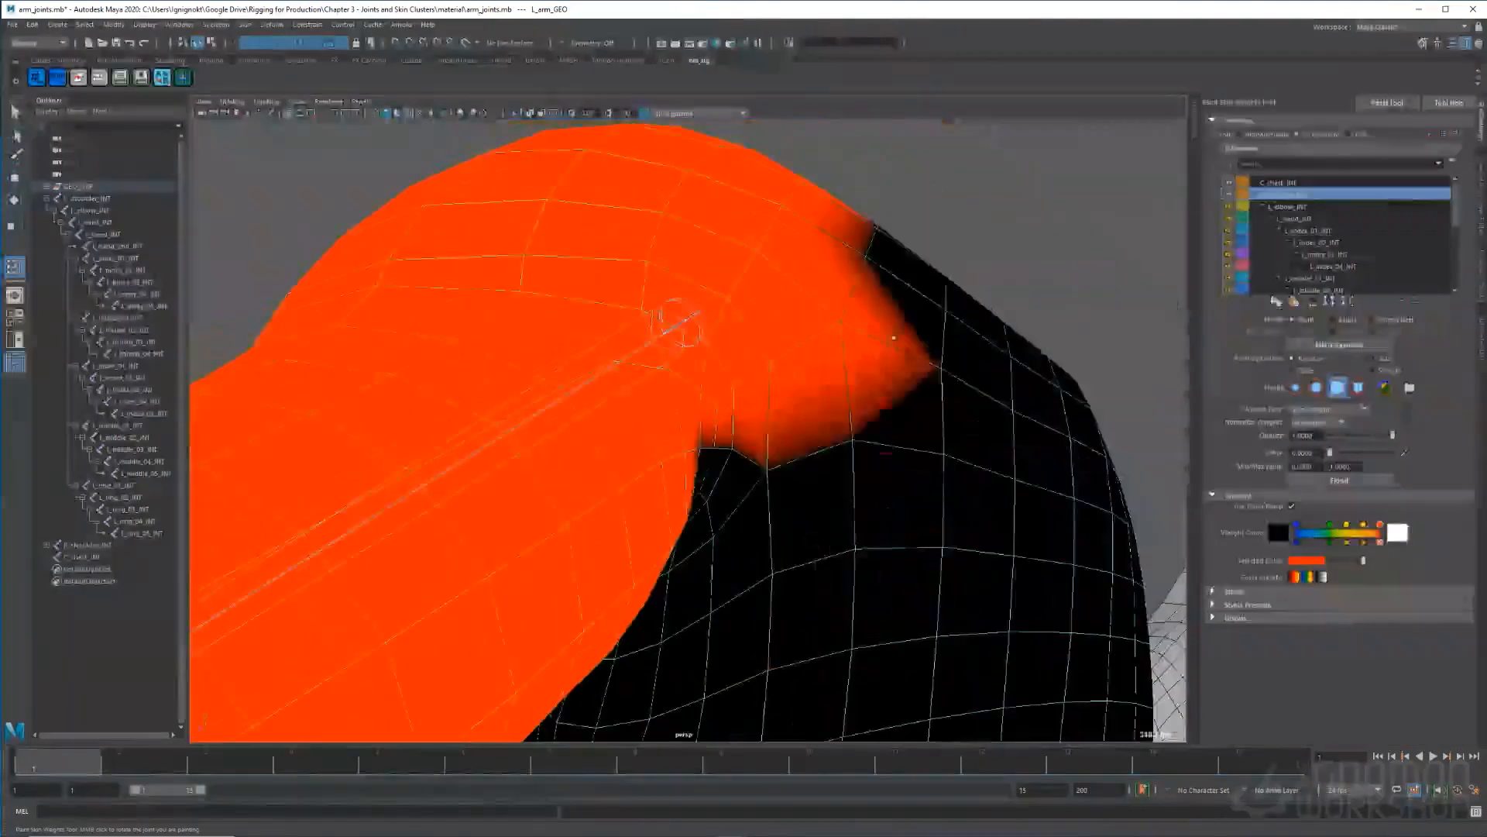
pyautogui.moveTo(887, 411)
pyautogui.mouseDown()
pyautogui.moveTo(756, 458)
pyautogui.moveTo(720, 434)
pyautogui.mouseUp()
pyautogui.keyDown('alt'); pyautogui.moveTo(805, 535); pyautogui.dragTo(736, 568, button='right'); pyautogui.keyUp('alt')
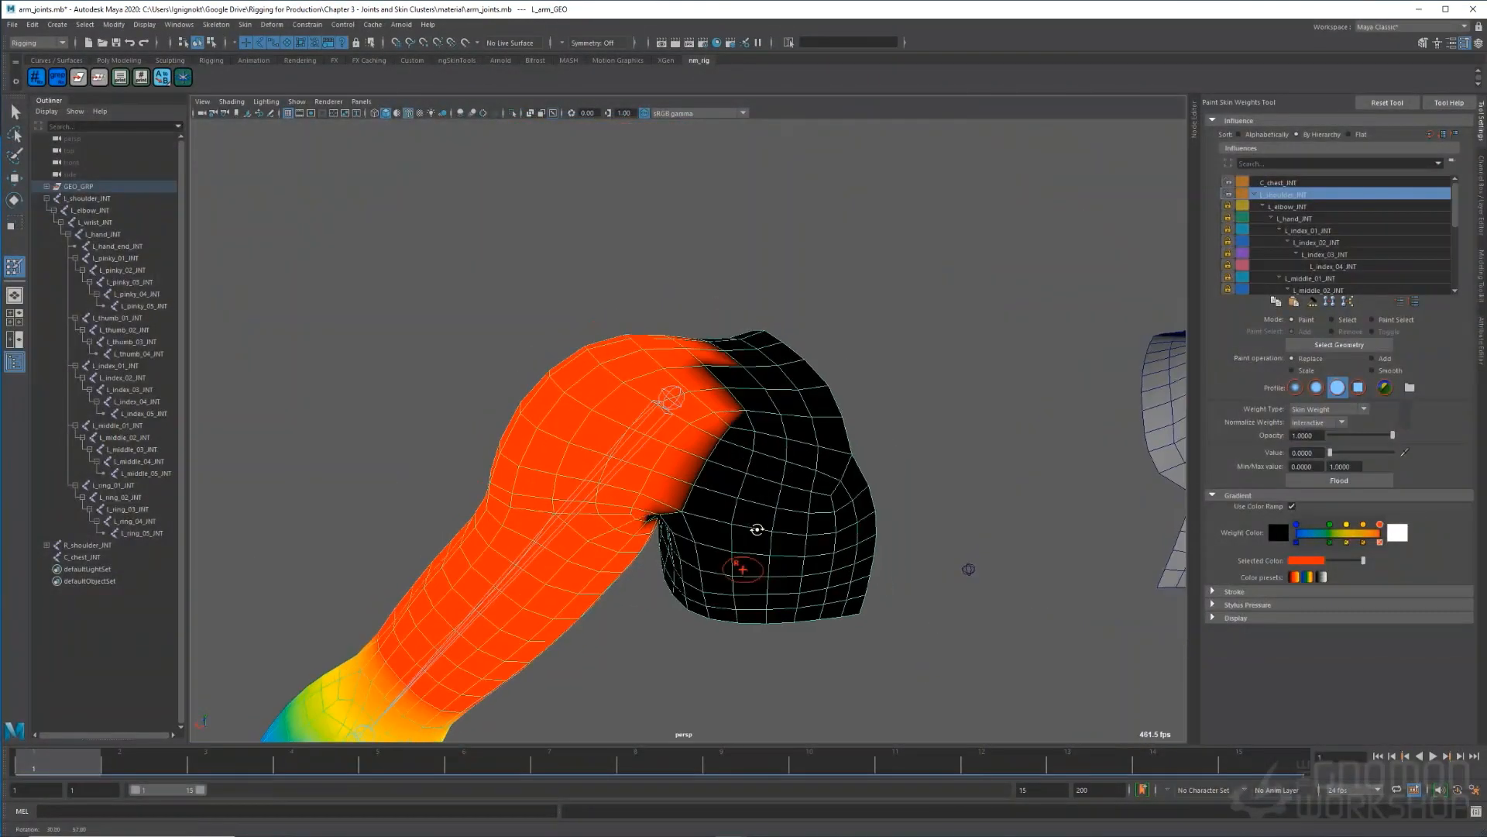
pyautogui.moveTo(756, 532)
pyautogui.keyDown('alt'); pyautogui.mouseDown()
pyautogui.moveTo(840, 392)
pyautogui.moveTo(666, 354)
pyautogui.moveTo(641, 425)
pyautogui.moveTo(666, 464)
pyautogui.mouseUp(); pyautogui.keyUp('alt')
# - With the arm raised at frame 7, start smoothing the C_chest_JNT weights around the underarm
pyautogui.click(601, 753)
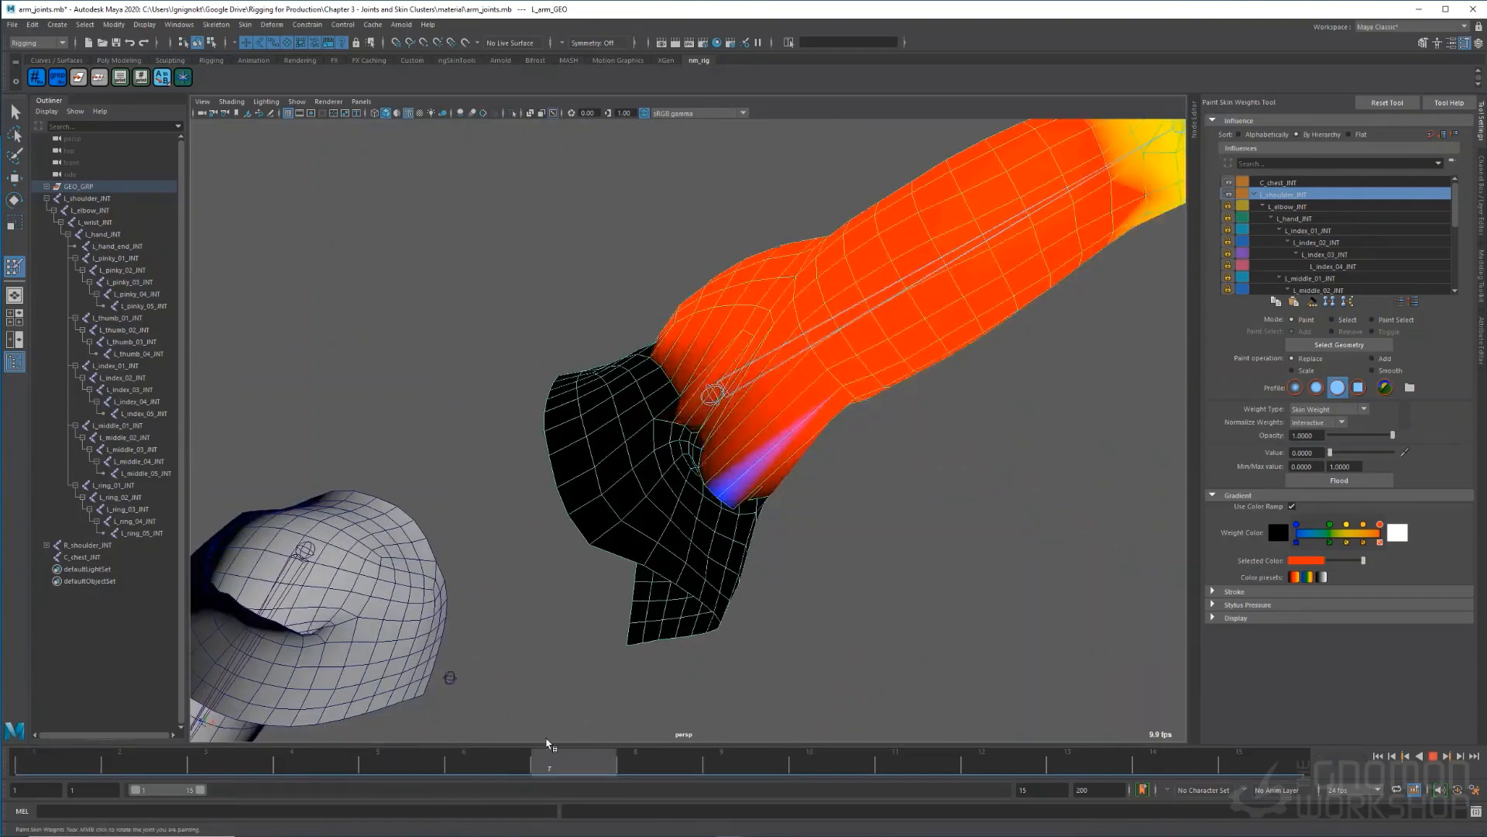
pyautogui.keyDown('alt'); pyautogui.moveTo(767, 651); pyautogui.dragTo(853, 565); pyautogui.keyUp('alt')
pyautogui.click(1278, 183)
pyautogui.click(1371, 370)
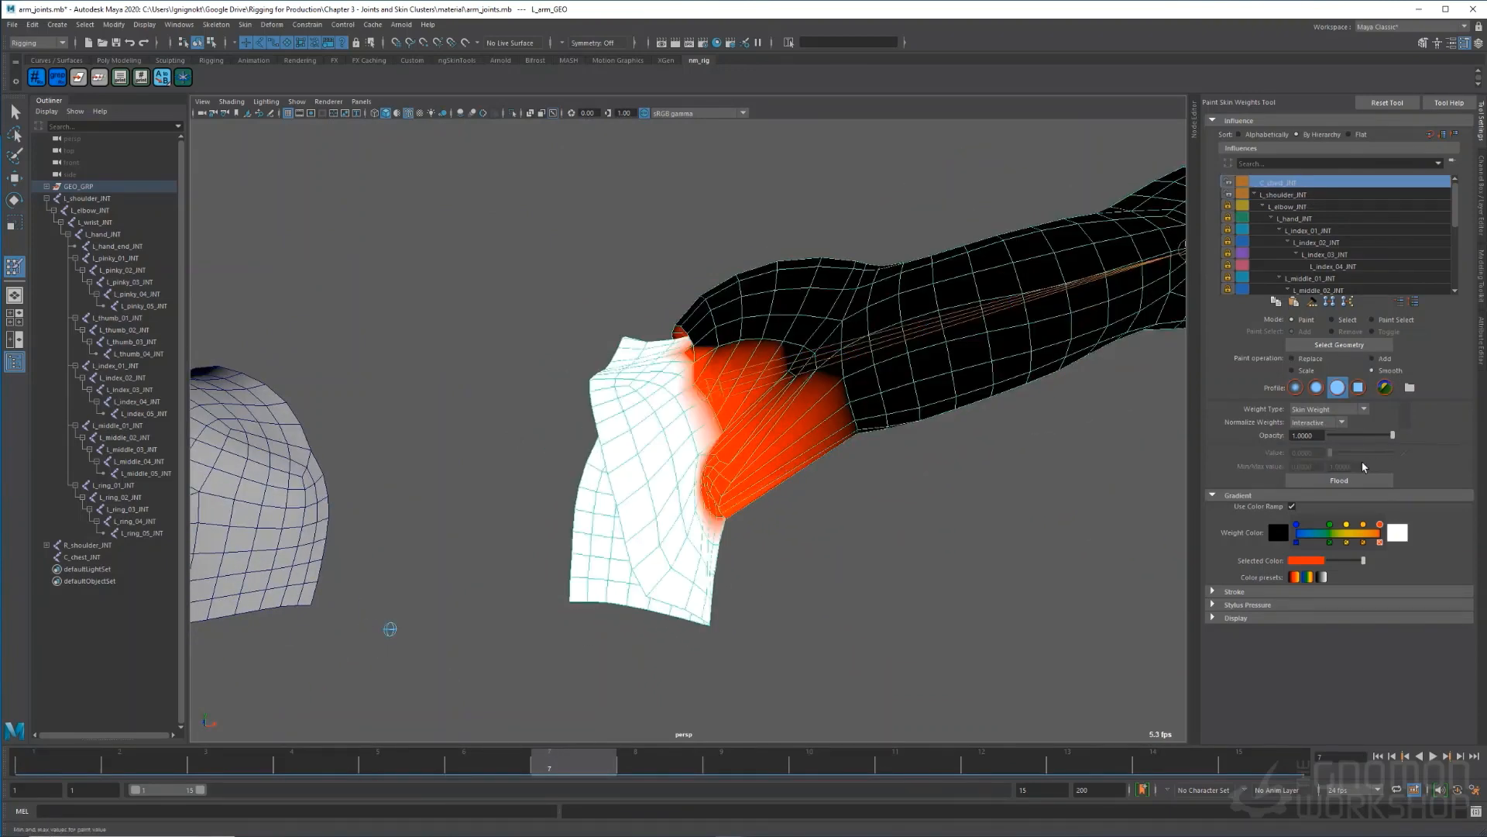
pyautogui.moveTo(775, 465)
pyautogui.keyDown('alt'); pyautogui.mouseDown()
pyautogui.moveTo(728, 488)
pyautogui.moveTo(806, 423)
pyautogui.moveTo(753, 463)
pyautogui.mouseUp(); pyautogui.keyUp('alt')
pyautogui.moveTo(743, 441)
pyautogui.mouseDown()
pyautogui.moveTo(779, 393)
pyautogui.moveTo(835, 462)
pyautogui.moveTo(706, 451)
pyautogui.moveTo(753, 418)
pyautogui.mouseUp()
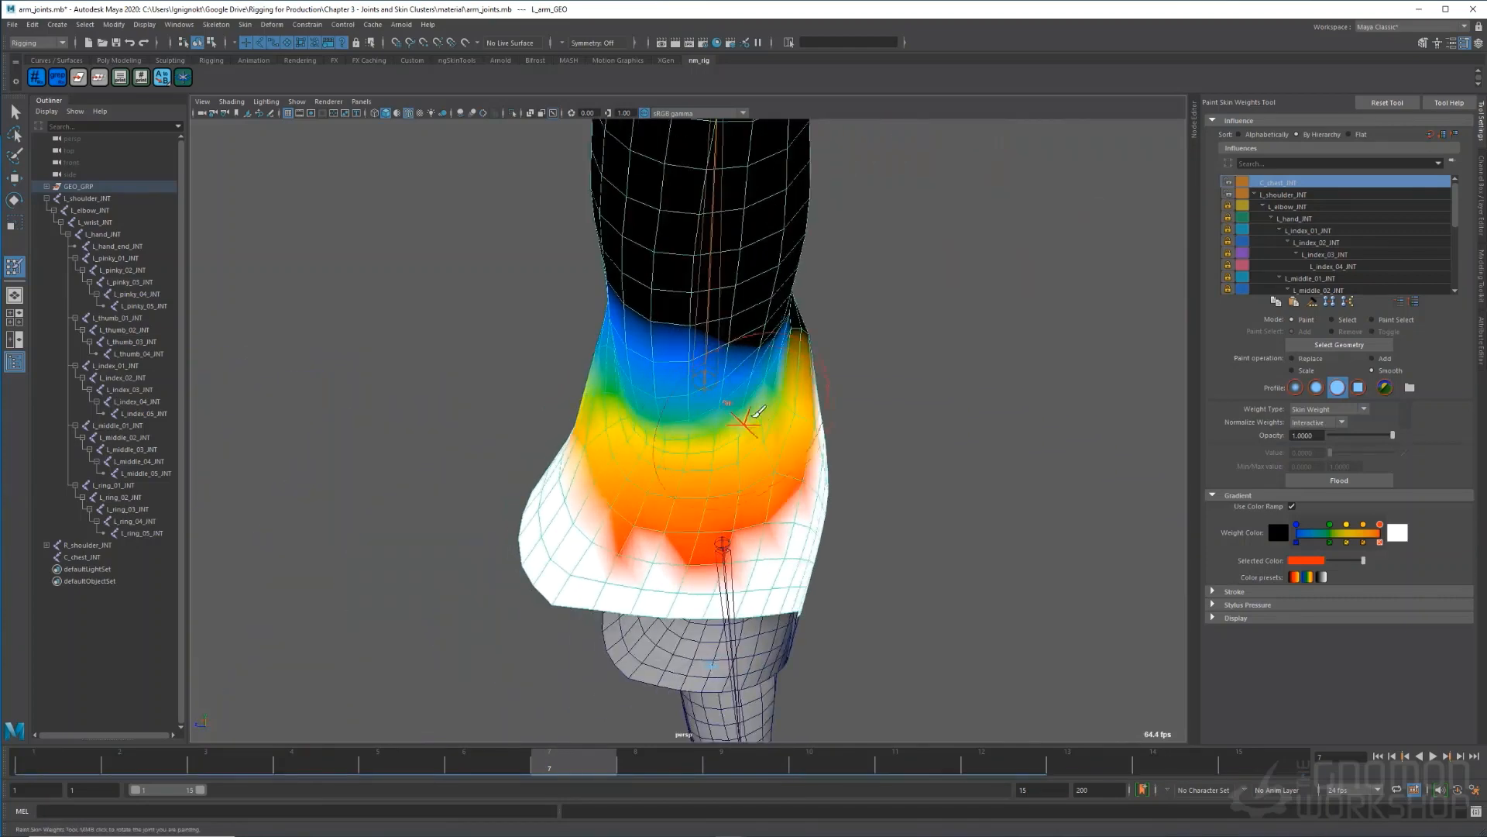
# - Compare the shoulder and chest influences, and smooth C_chest_JNT weights all around the shoulder into the upper arm
pyautogui.click(1304, 195)
pyautogui.click(1300, 183)
pyautogui.click(1303, 196)
pyautogui.click(1301, 183)
pyautogui.moveTo(782, 368)
pyautogui.keyDown('alt'); pyautogui.mouseDown()
pyautogui.moveTo(834, 425)
pyautogui.moveTo(666, 425)
pyautogui.mouseUp(); pyautogui.keyUp('alt')
pyautogui.moveTo(666, 425)
pyautogui.mouseDown()
pyautogui.moveTo(691, 465)
pyautogui.moveTo(717, 356)
pyautogui.moveTo(798, 341)
pyautogui.mouseUp()
pyautogui.moveTo(798, 341)
pyautogui.mouseDown()
pyautogui.moveTo(757, 386)
pyautogui.moveTo(764, 292)
pyautogui.moveTo(751, 292)
pyautogui.mouseUp()
pyautogui.moveTo(789, 383); pyautogui.dragTo(823, 379)
pyautogui.moveTo(823, 380)
pyautogui.mouseDown()
pyautogui.moveTo(853, 214)
pyautogui.moveTo(540, 285)
pyautogui.moveTo(694, 407)
pyautogui.moveTo(664, 471)
pyautogui.moveTo(757, 462)
pyautogui.moveTo(788, 406)
pyautogui.moveTo(565, 385)
pyautogui.moveTo(582, 406)
pyautogui.mouseUp()
pyautogui.moveTo(608, 381)
pyautogui.mouseDown()
pyautogui.moveTo(581, 402)
pyautogui.moveTo(707, 498)
pyautogui.moveTo(681, 392)
pyautogui.moveTo(700, 400)
pyautogui.mouseUp()
pyautogui.moveTo(701, 400)
pyautogui.mouseDown()
pyautogui.moveTo(686, 395)
pyautogui.moveTo(614, 527)
pyautogui.mouseUp()
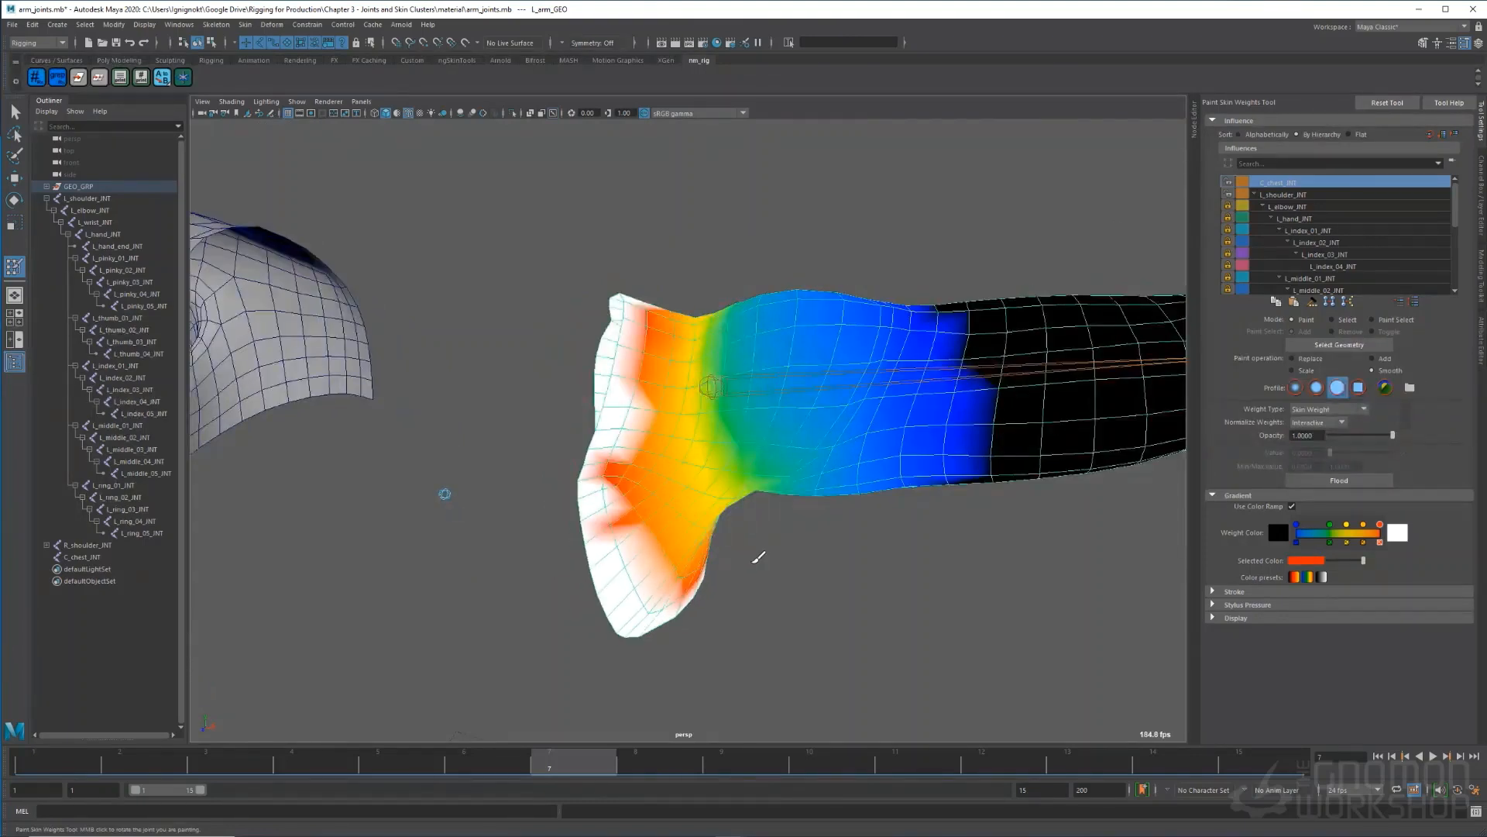
# - Check the shoulder at frame 9, clear the L_shoulder_JNT keys over frames 1 to 10, and test-rotate the joint
pyautogui.press('w')
pyautogui.moveTo(758, 560)
pyautogui.keyDown('alt'); pyautogui.mouseDown()
pyautogui.moveTo(866, 437)
pyautogui.moveTo(843, 397)
pyautogui.mouseUp(); pyautogui.keyUp('alt')
pyautogui.click(837, 370)
pyautogui.click(740, 763)
pyautogui.press('e')
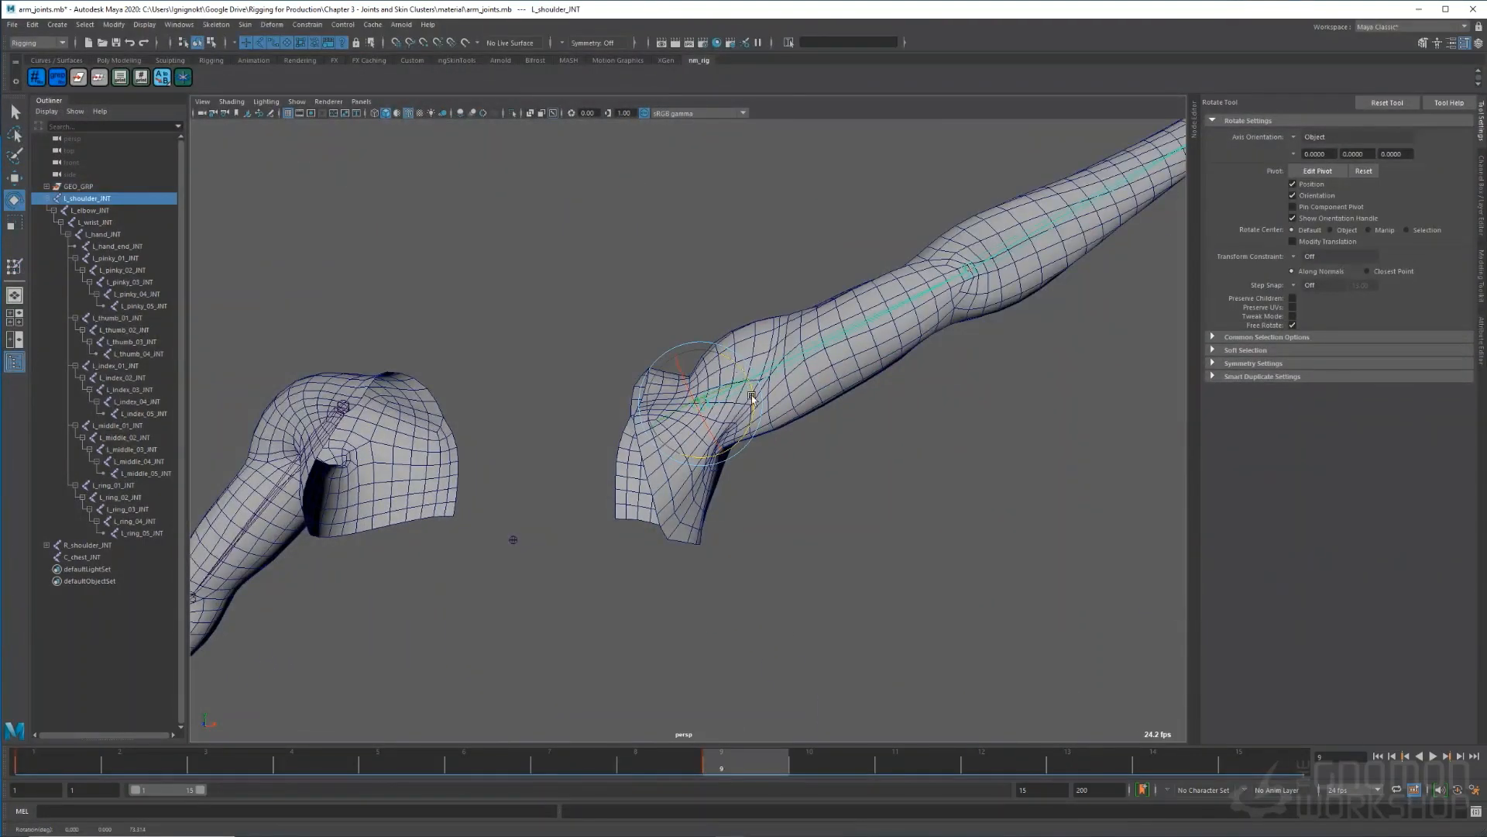
pyautogui.keyDown('alt'); pyautogui.moveTo(751, 396); pyautogui.dragTo(821, 434, button='right'); pyautogui.keyUp('alt')
pyautogui.click(663, 763)
pyautogui.keyDown('shift'); pyautogui.moveTo(783, 773); pyautogui.dragTo(62, 766); pyautogui.keyUp('shift')
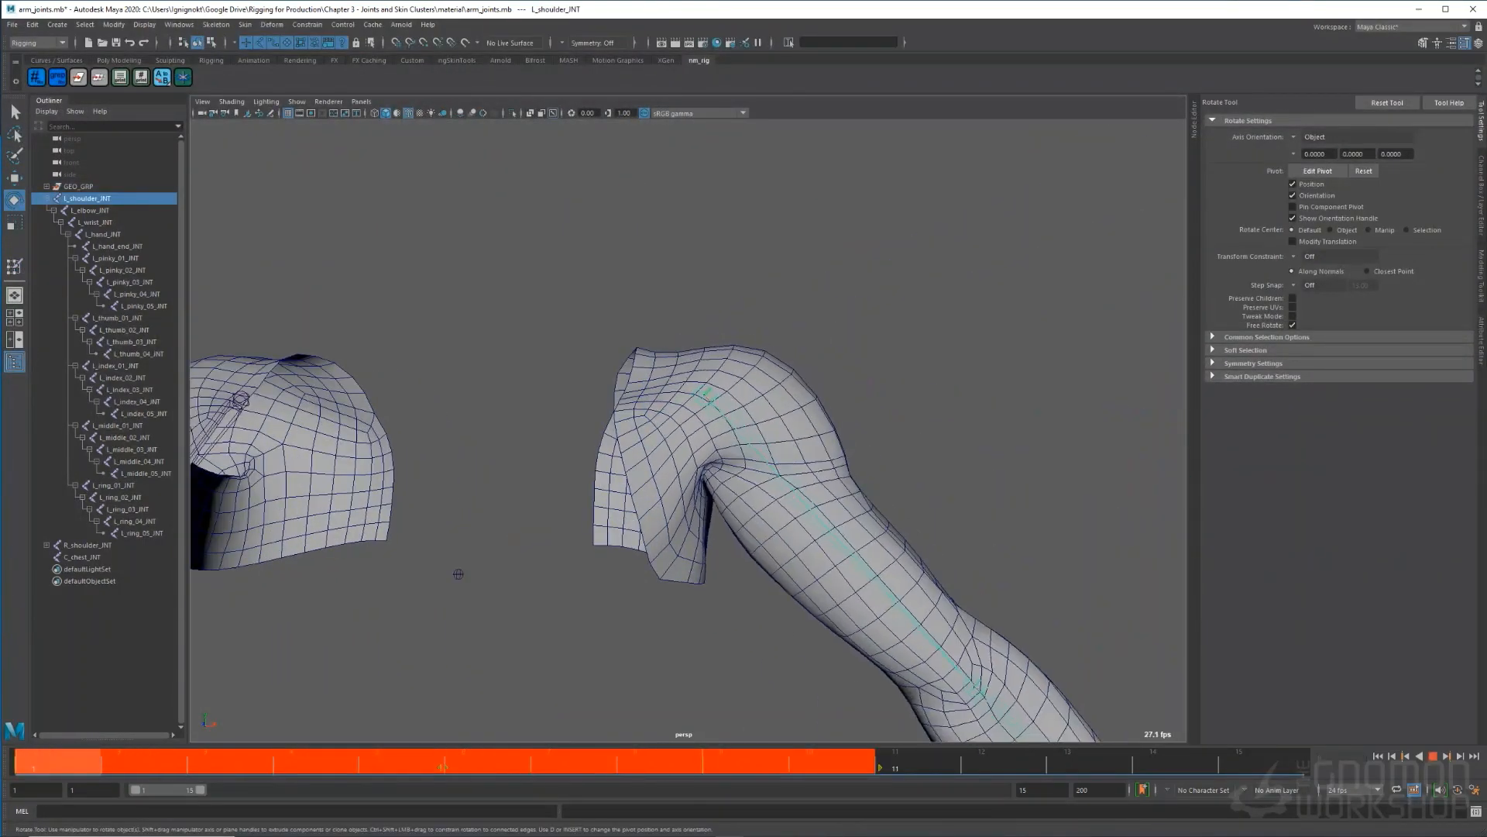
pyautogui.rightClick(62, 765)
pyautogui.click(90, 577)
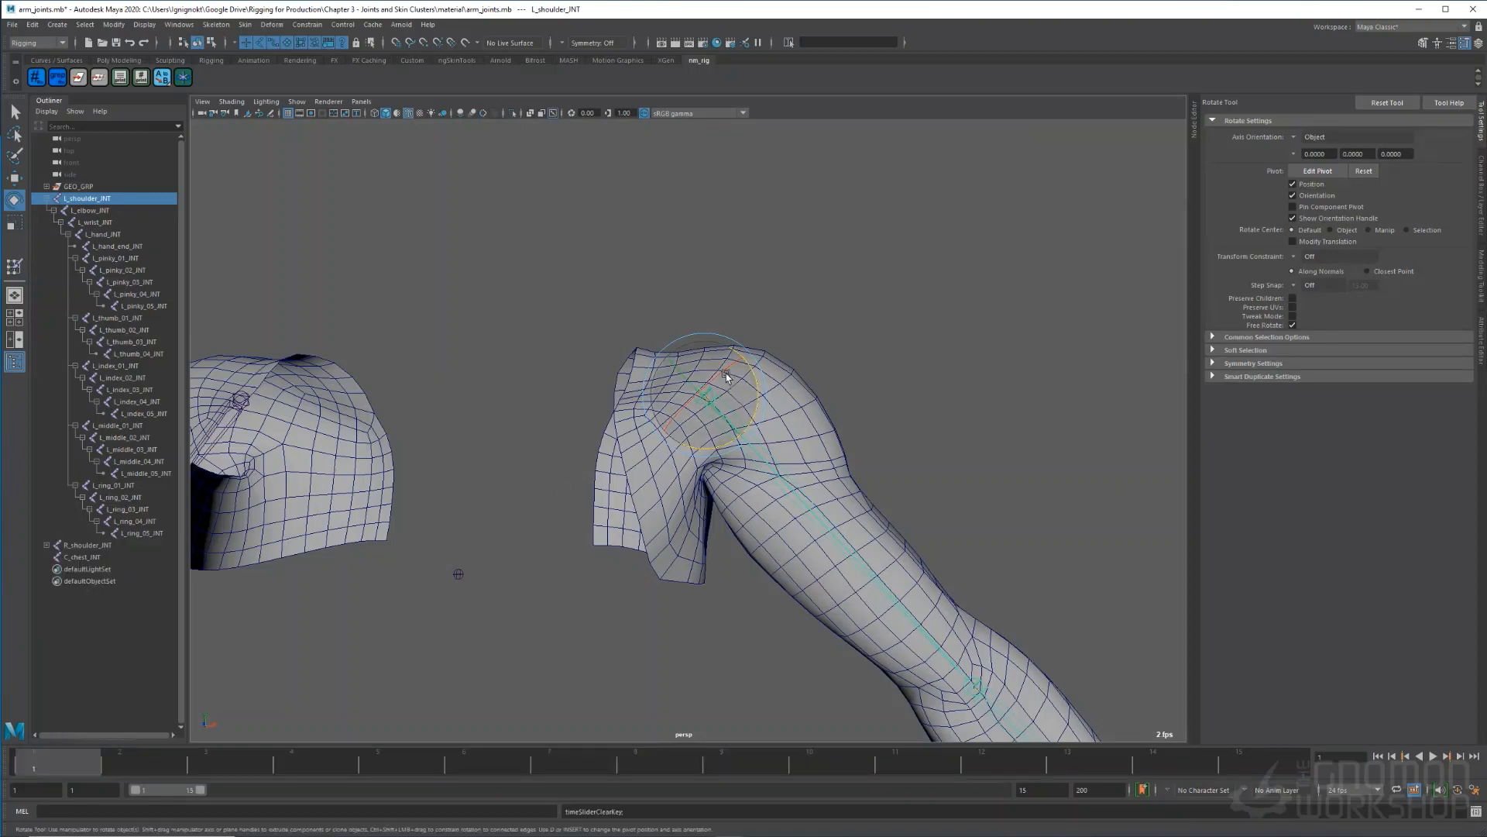
pyautogui.moveTo(756, 391); pyautogui.dragTo(918, 568)
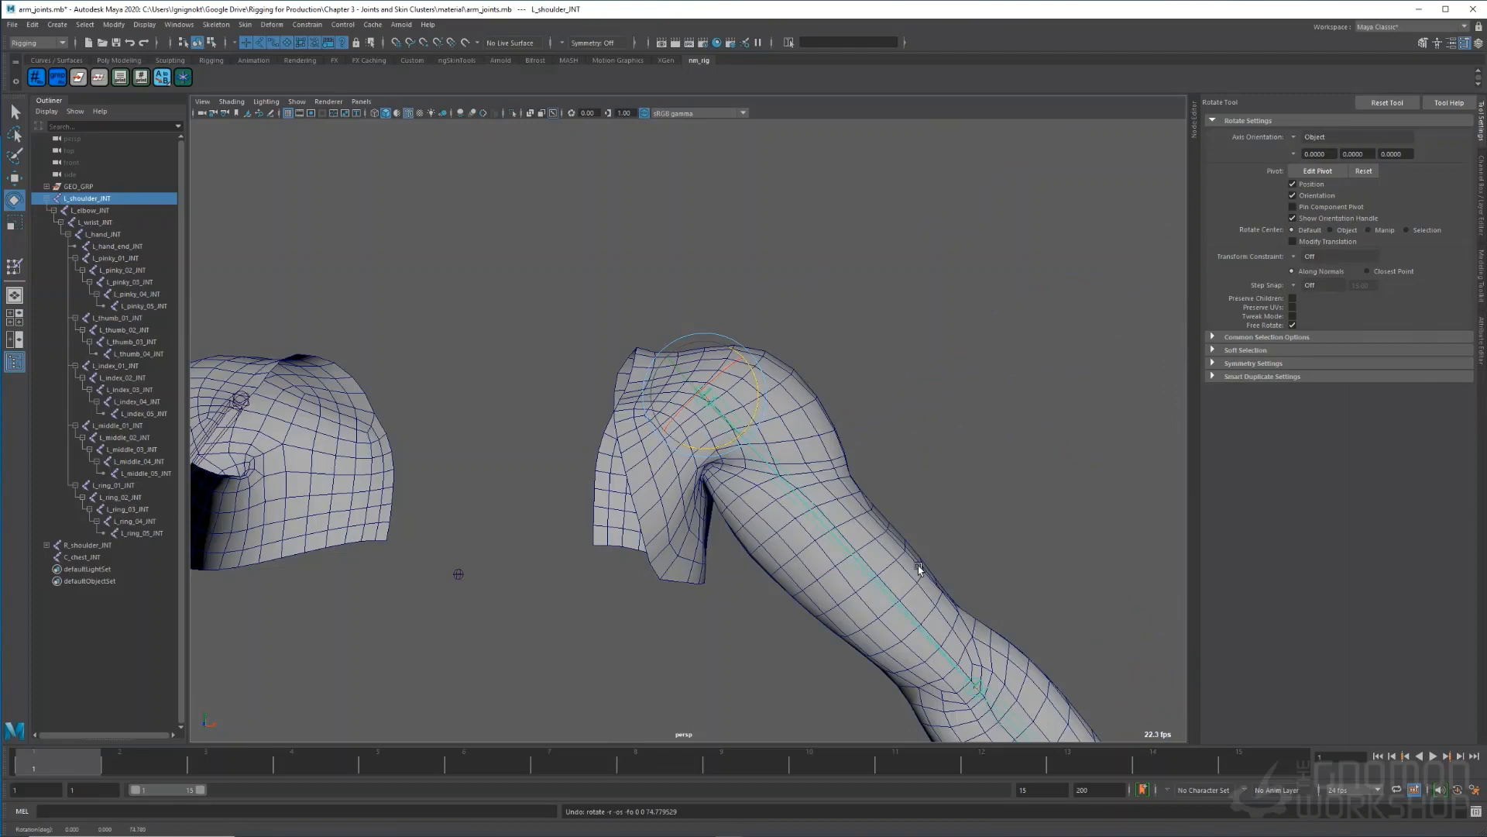
# - Key L_elbow_JNT at frame 1 and key it at frame 9 with the elbow bent about 77 degrees
pyautogui.click(772, 705)
pyautogui.keyDown('alt'); pyautogui.moveTo(1131, 678); pyautogui.dragTo(664, 538); pyautogui.keyUp('alt')
pyautogui.hotkey('ctrl', 'z')
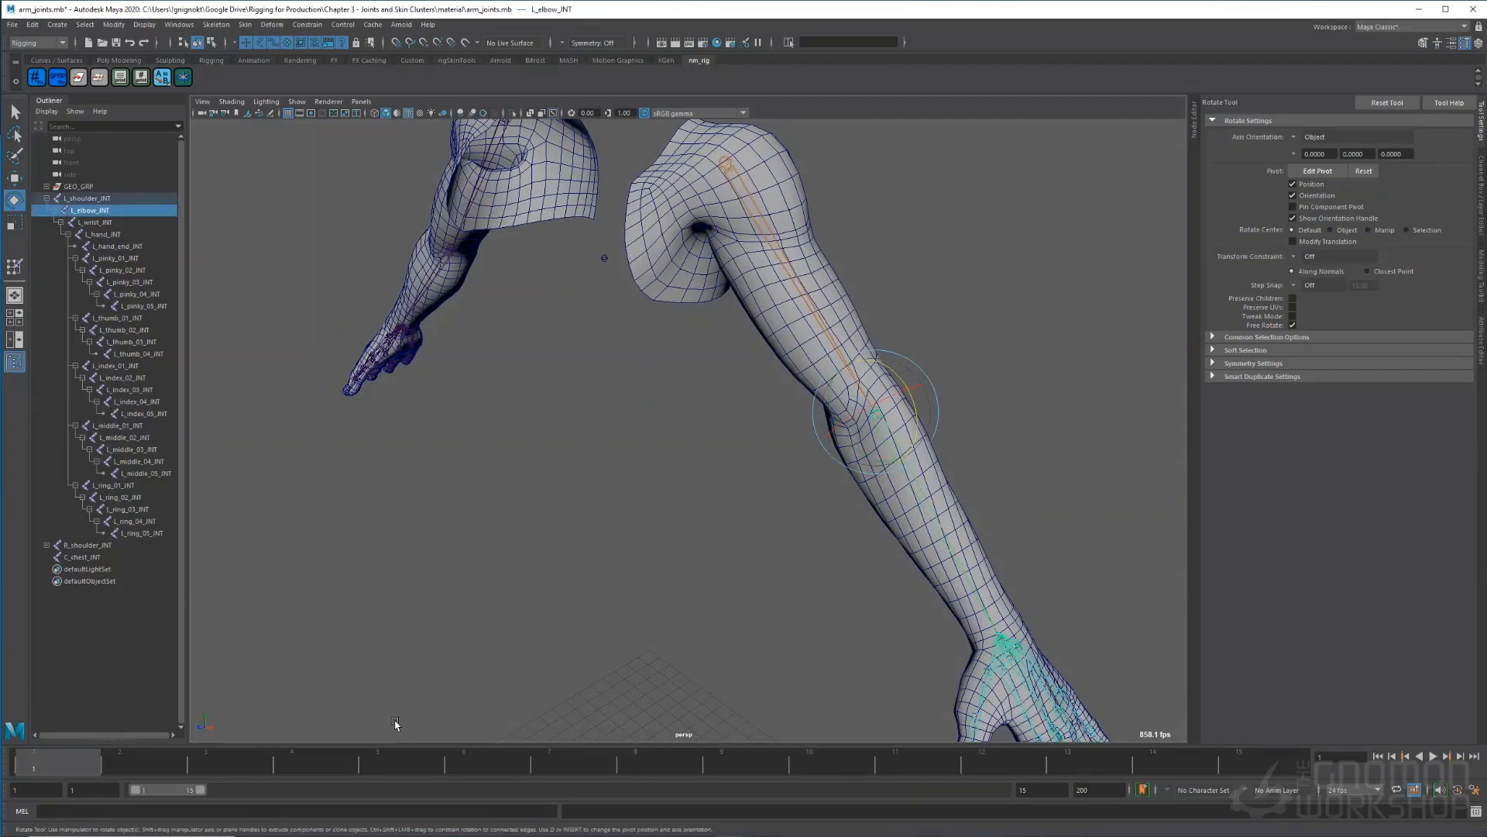
pyautogui.press('s')
pyautogui.click(767, 769)
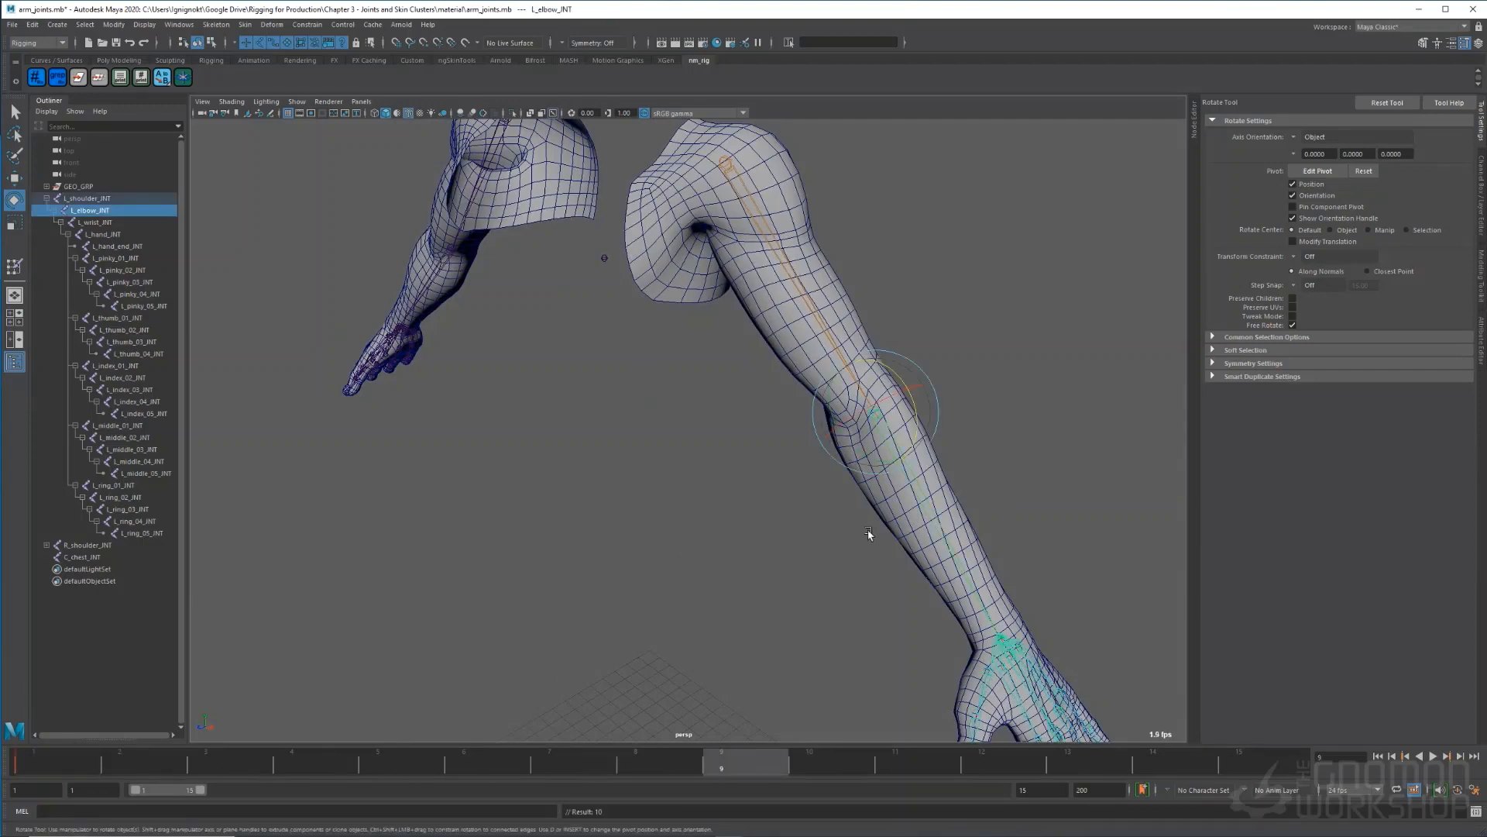
pyautogui.moveTo(872, 465); pyautogui.dragTo(813, 420)
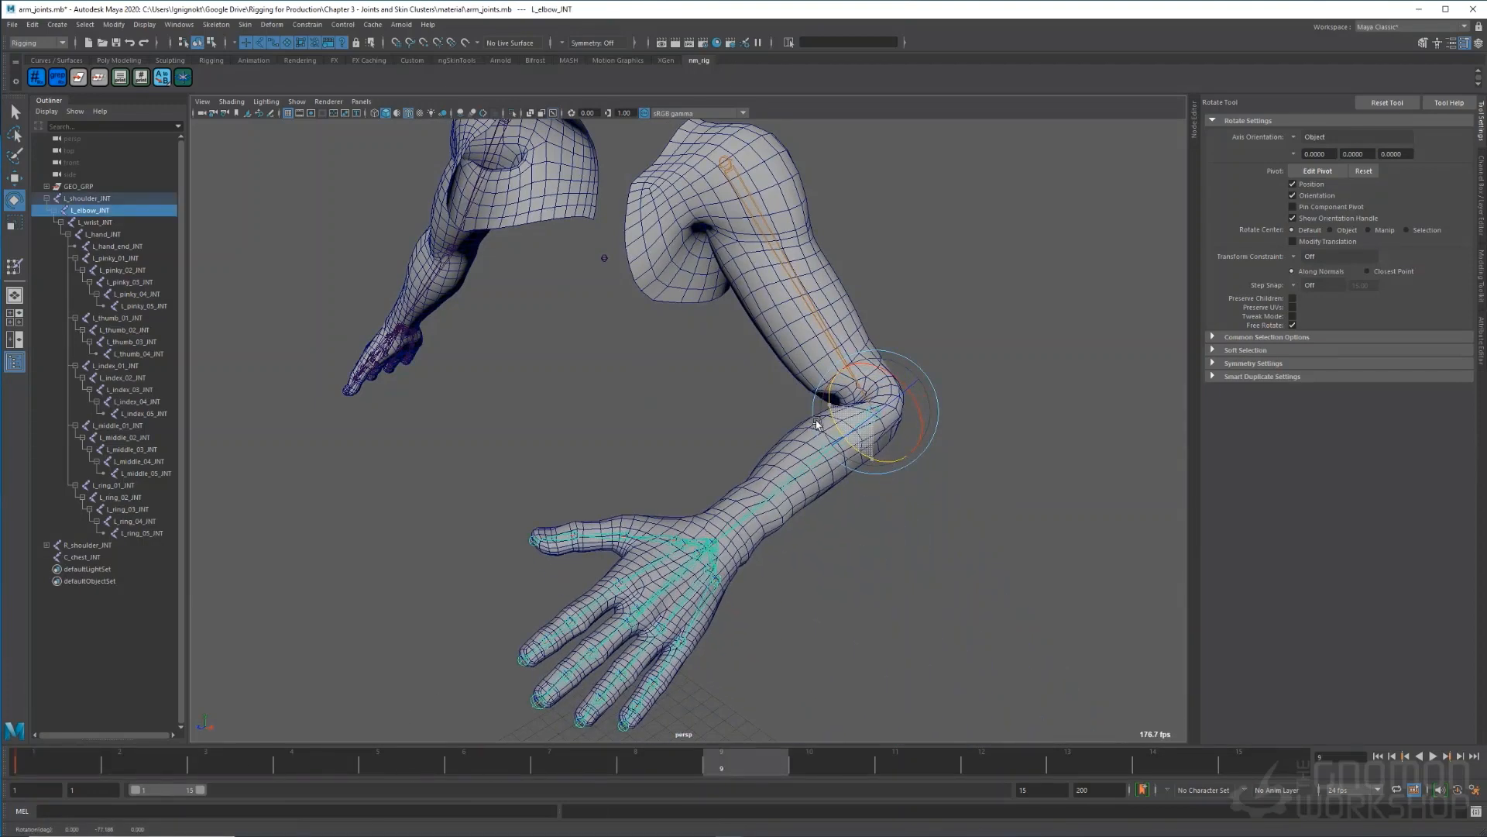
pyautogui.press('s')
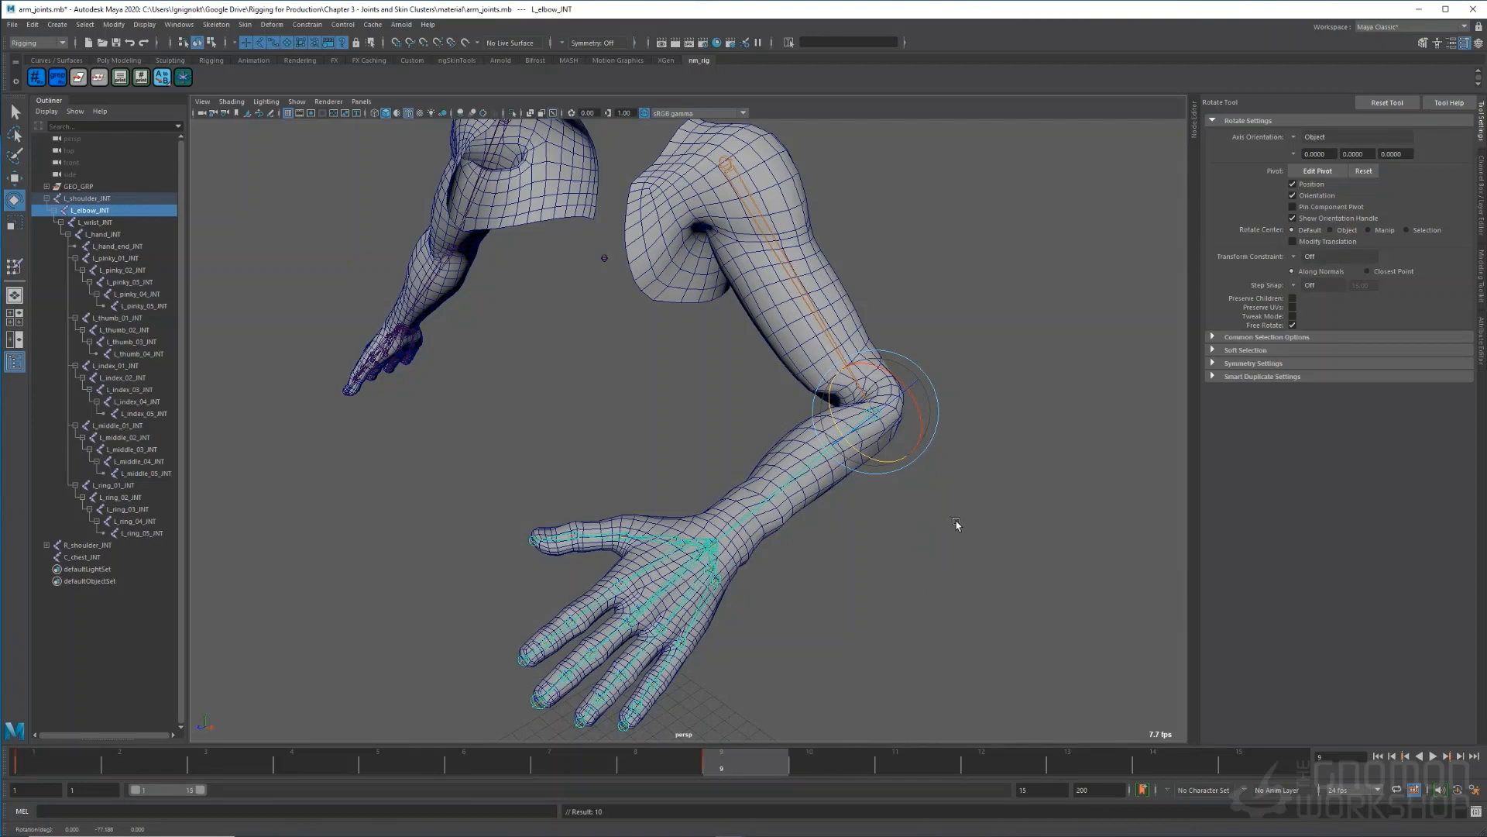
# - Return to painting the left arm's skin weights, unlock the L_elbow_JNT influence, and lock C_chest_JNT
pyautogui.keyDown('alt'); pyautogui.moveTo(957, 525); pyautogui.dragTo(960, 524); pyautogui.keyUp('alt')
pyautogui.keyDown('alt'); pyautogui.moveTo(927, 577); pyautogui.dragTo(921, 565, button='middle'); pyautogui.keyUp('alt')
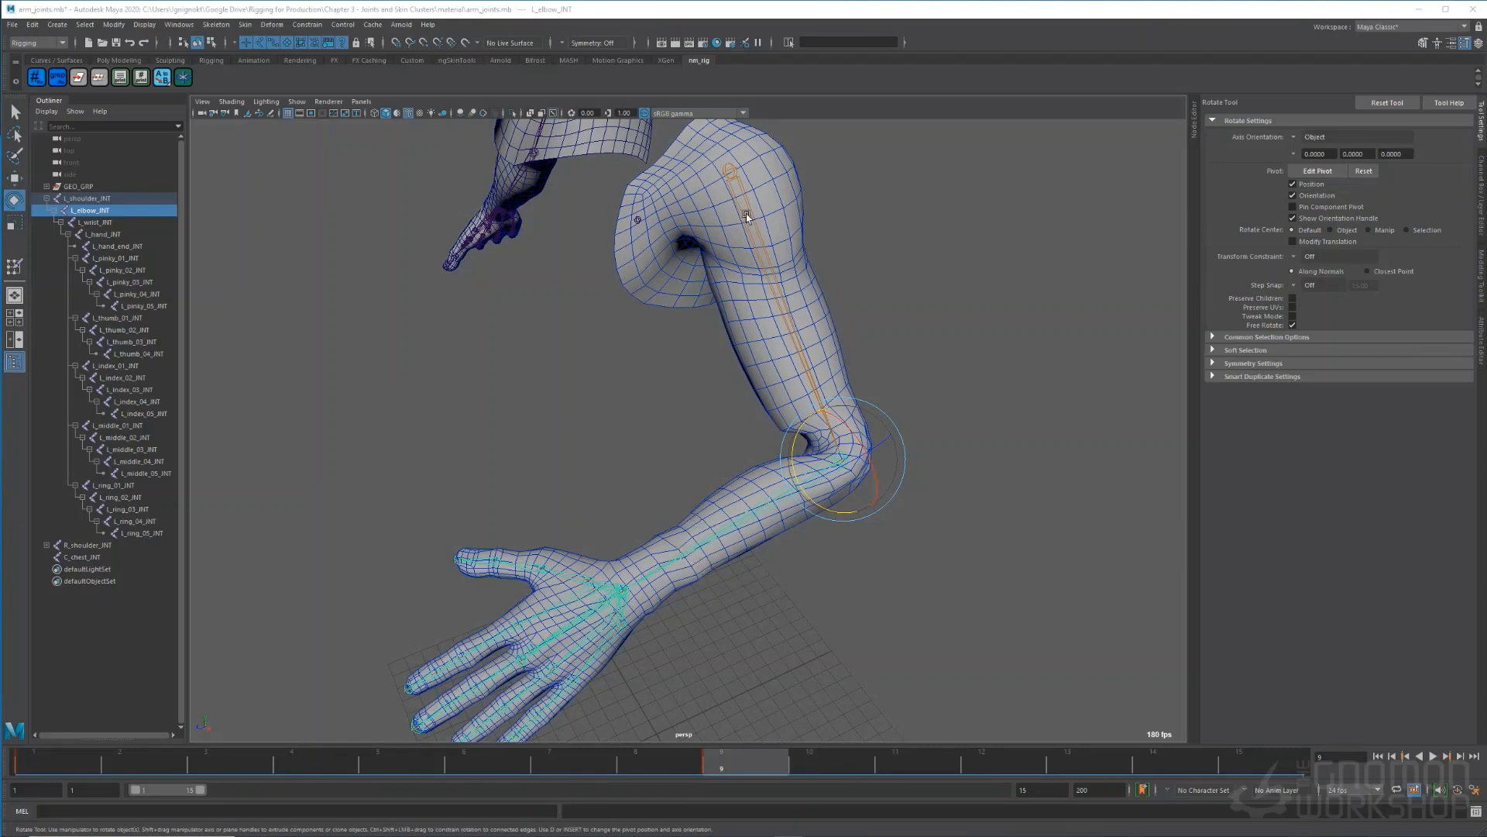
pyautogui.click(751, 319)
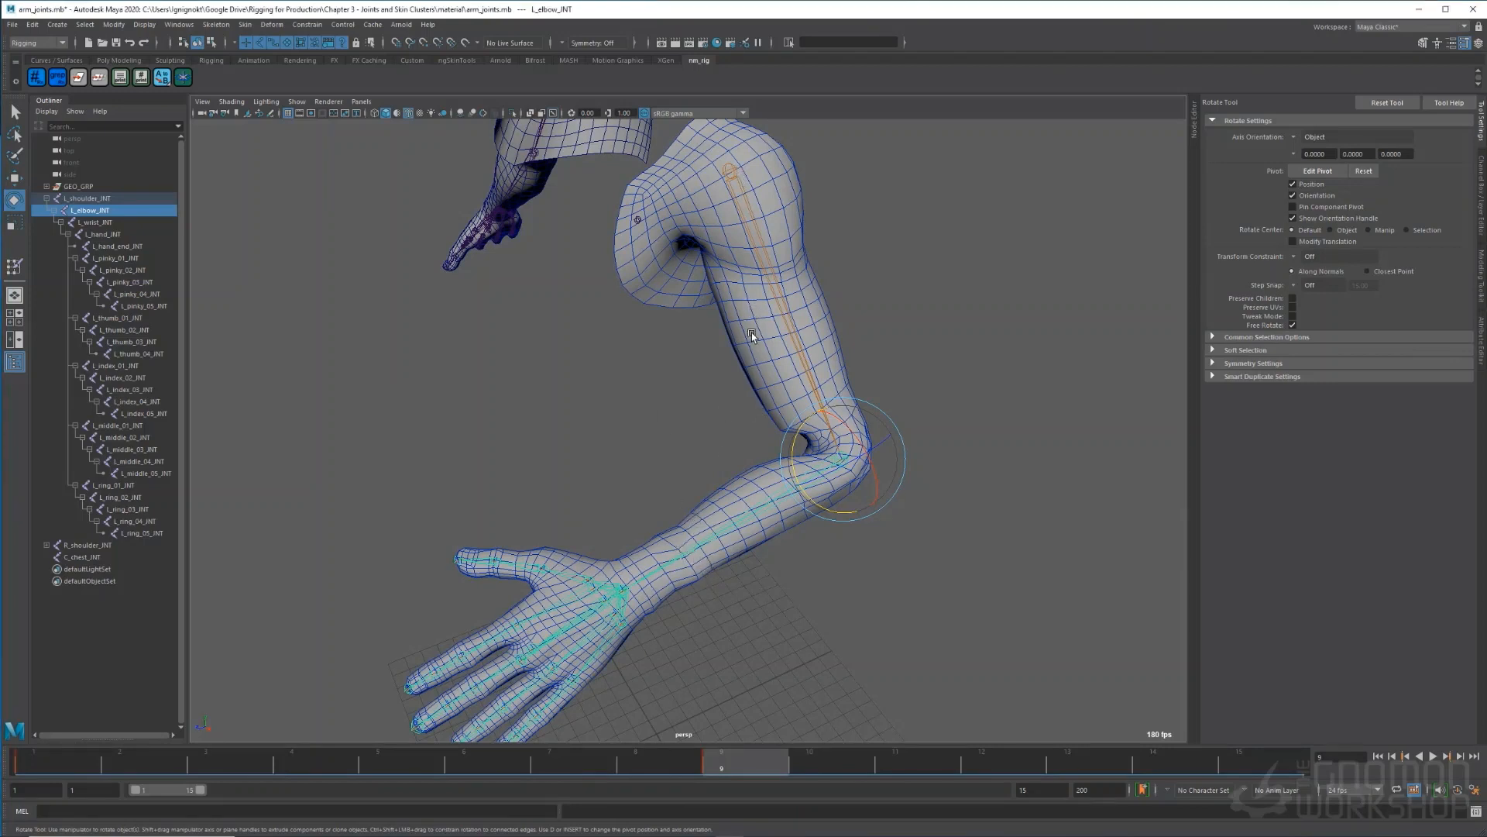
pyautogui.moveTo(751, 319); pyautogui.dragTo(720, 316, button='right')
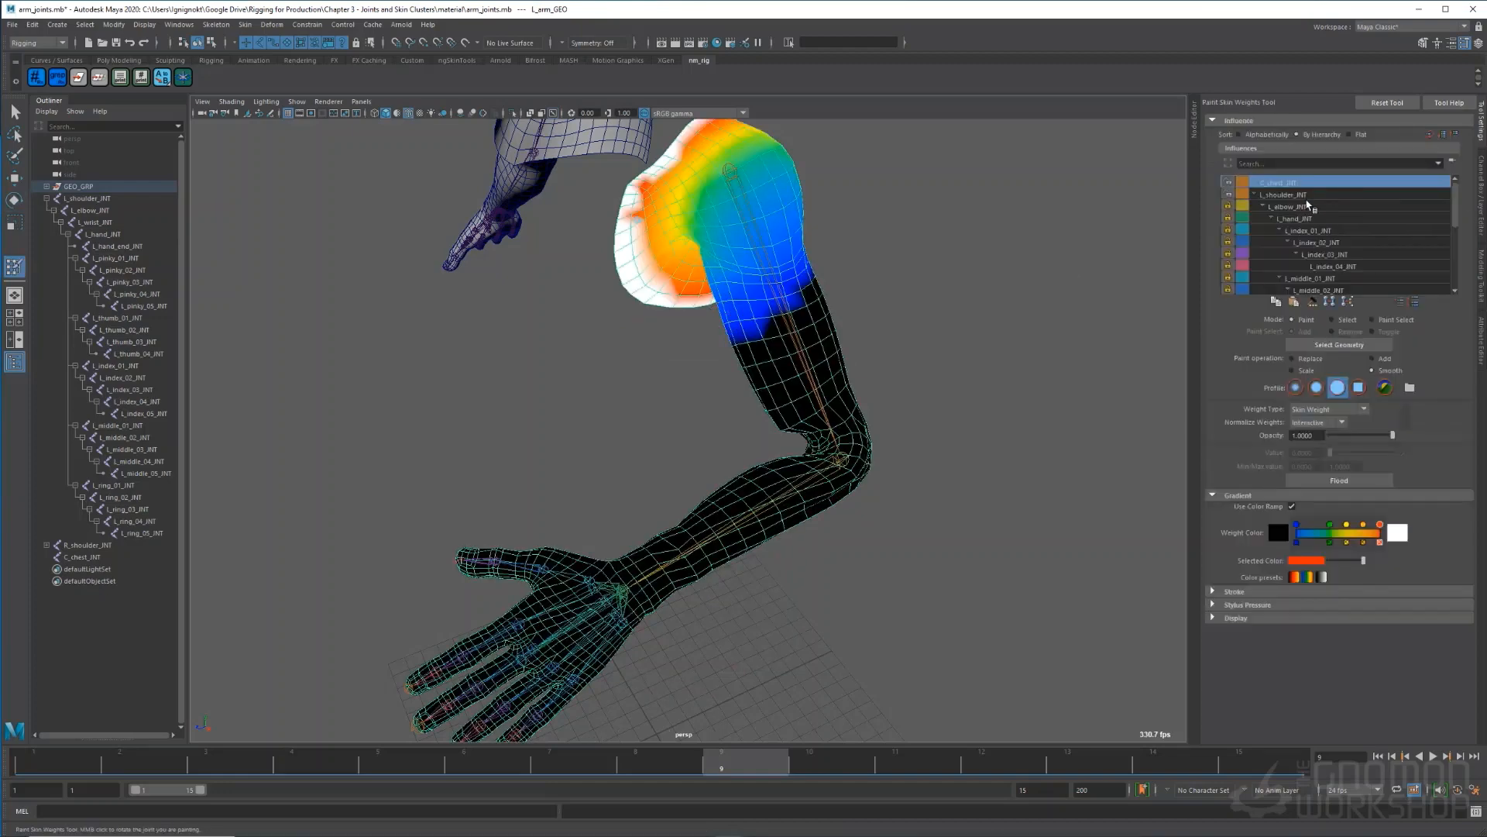
pyautogui.click(1284, 197)
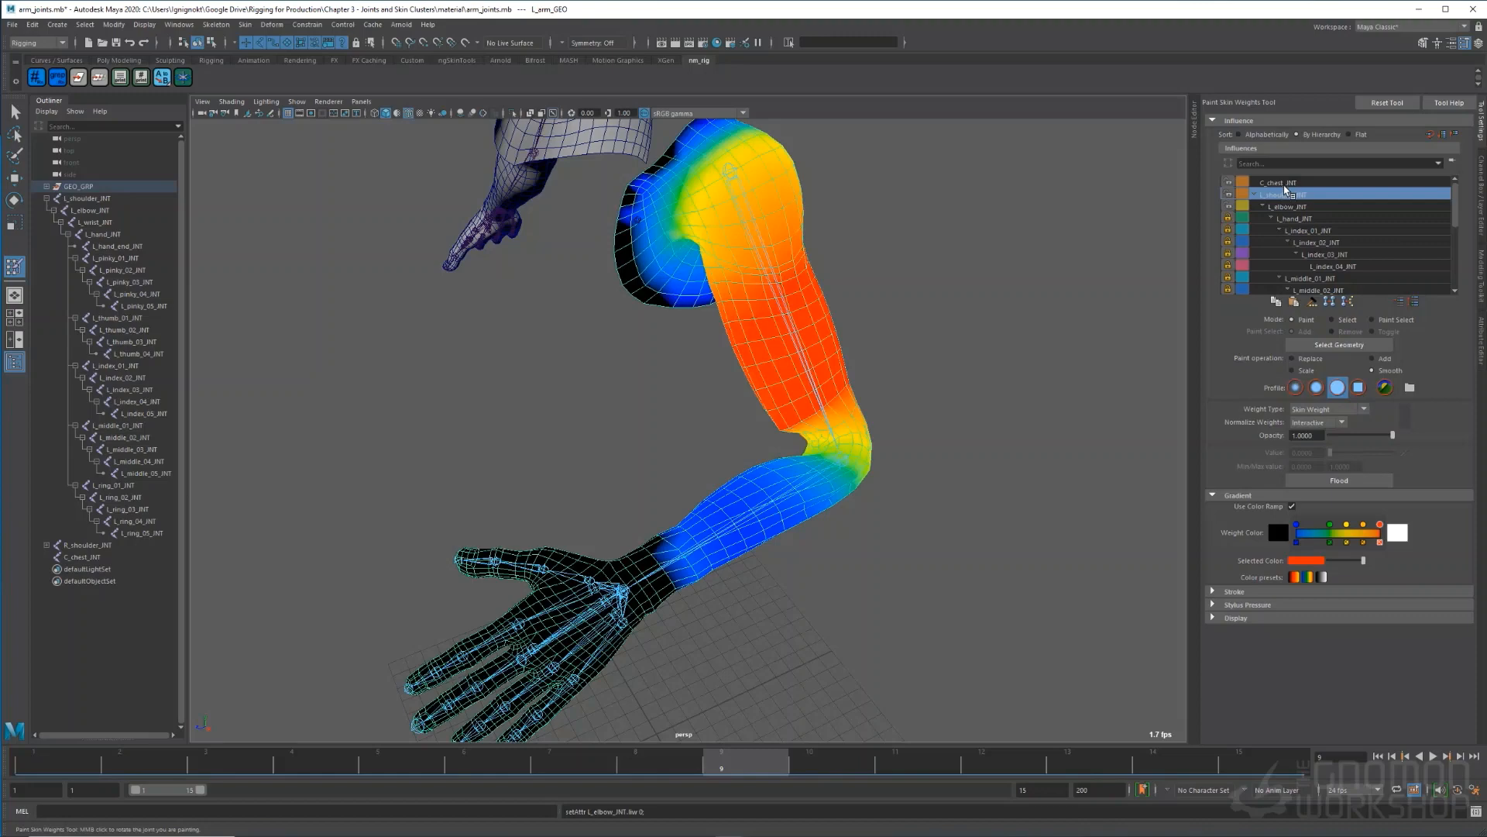
pyautogui.click(1288, 208)
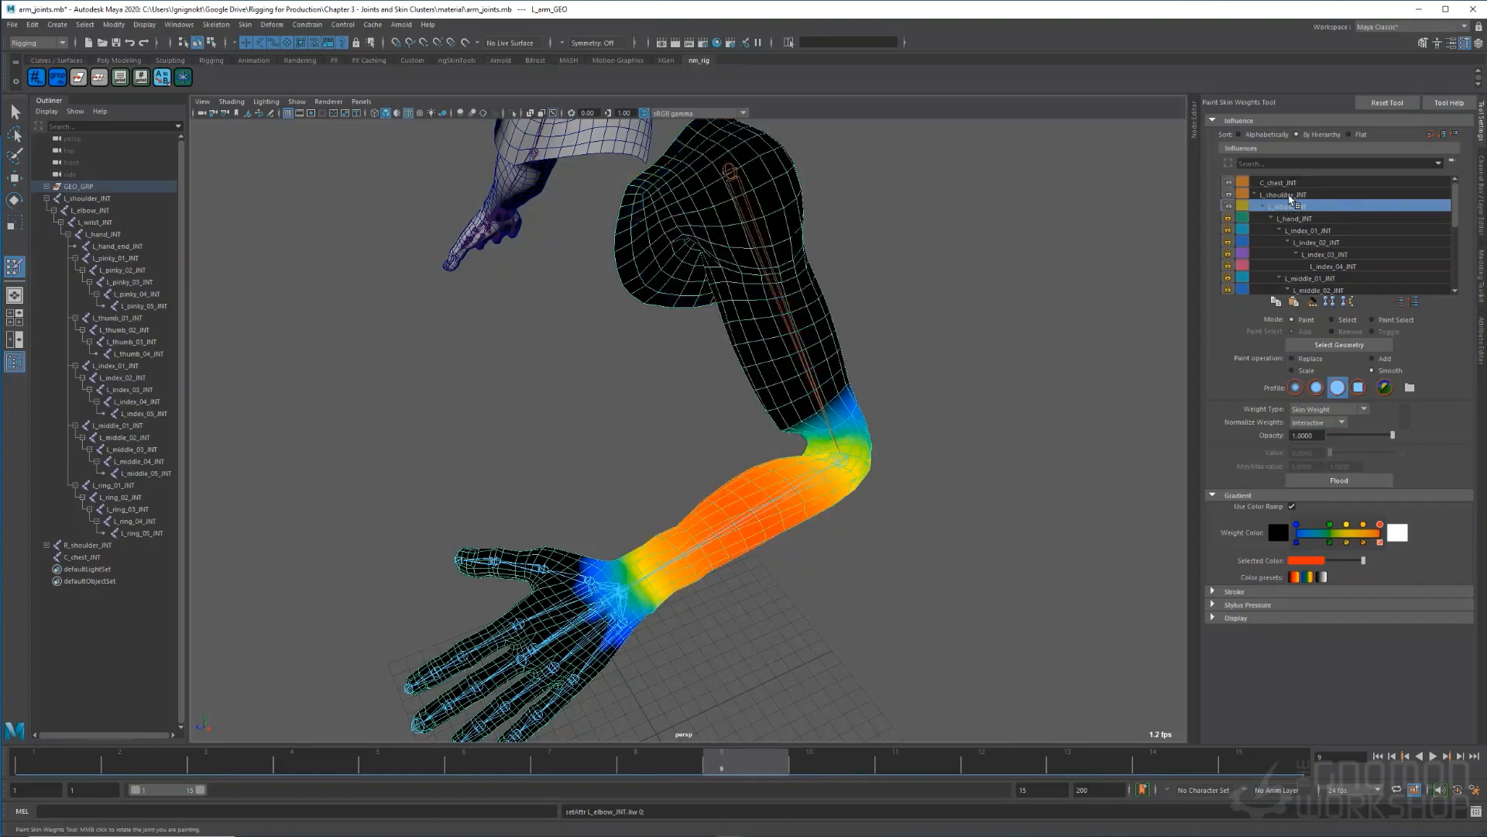
pyautogui.click(1286, 195)
pyautogui.click(1286, 184)
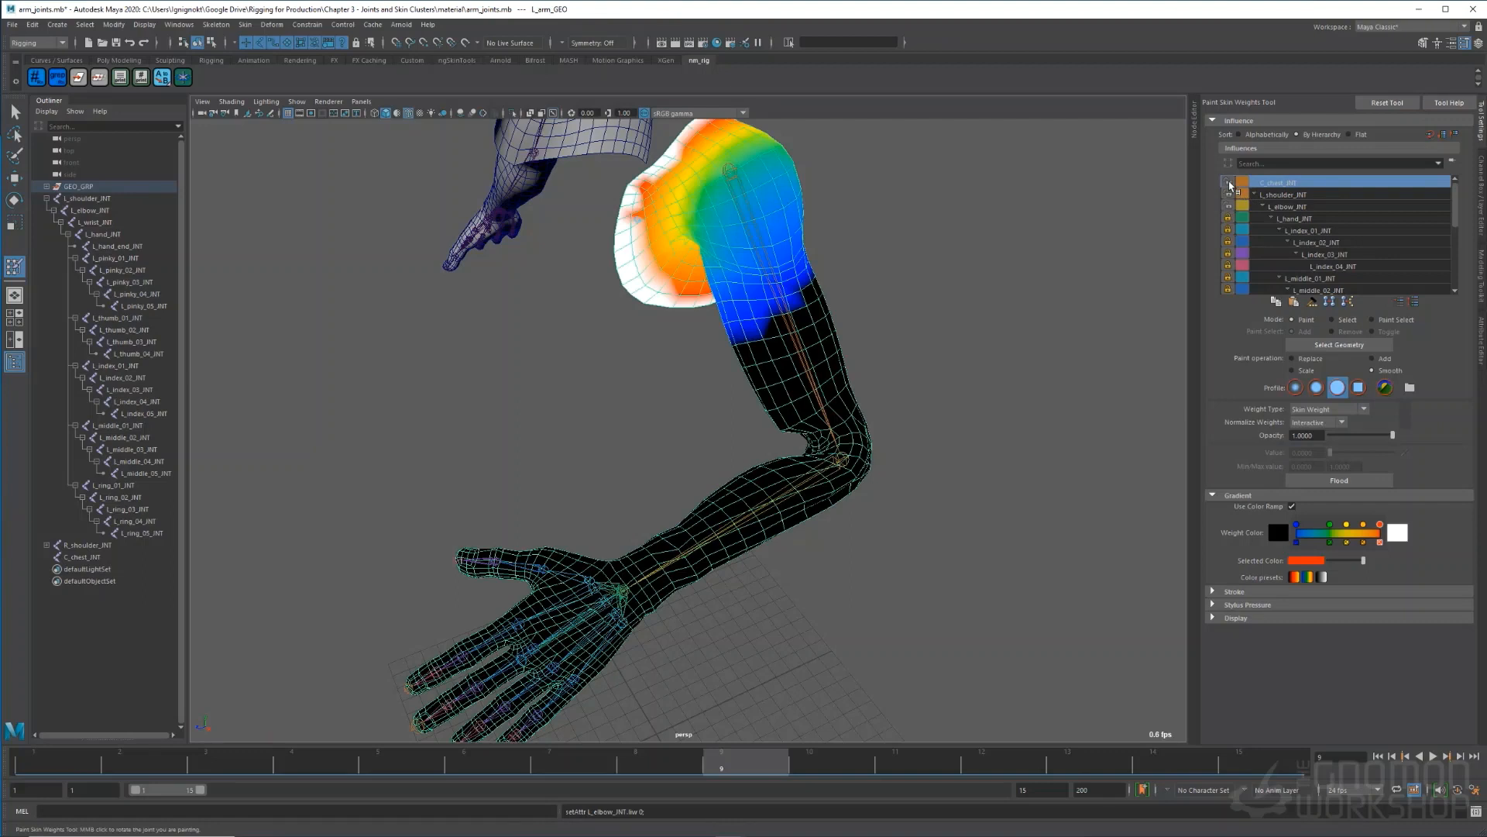
pyautogui.click(1299, 197)
# - Remove the L_shoulder_JNT weights from the forearm by painting around it with Replace at value 0
pyautogui.click(1309, 360)
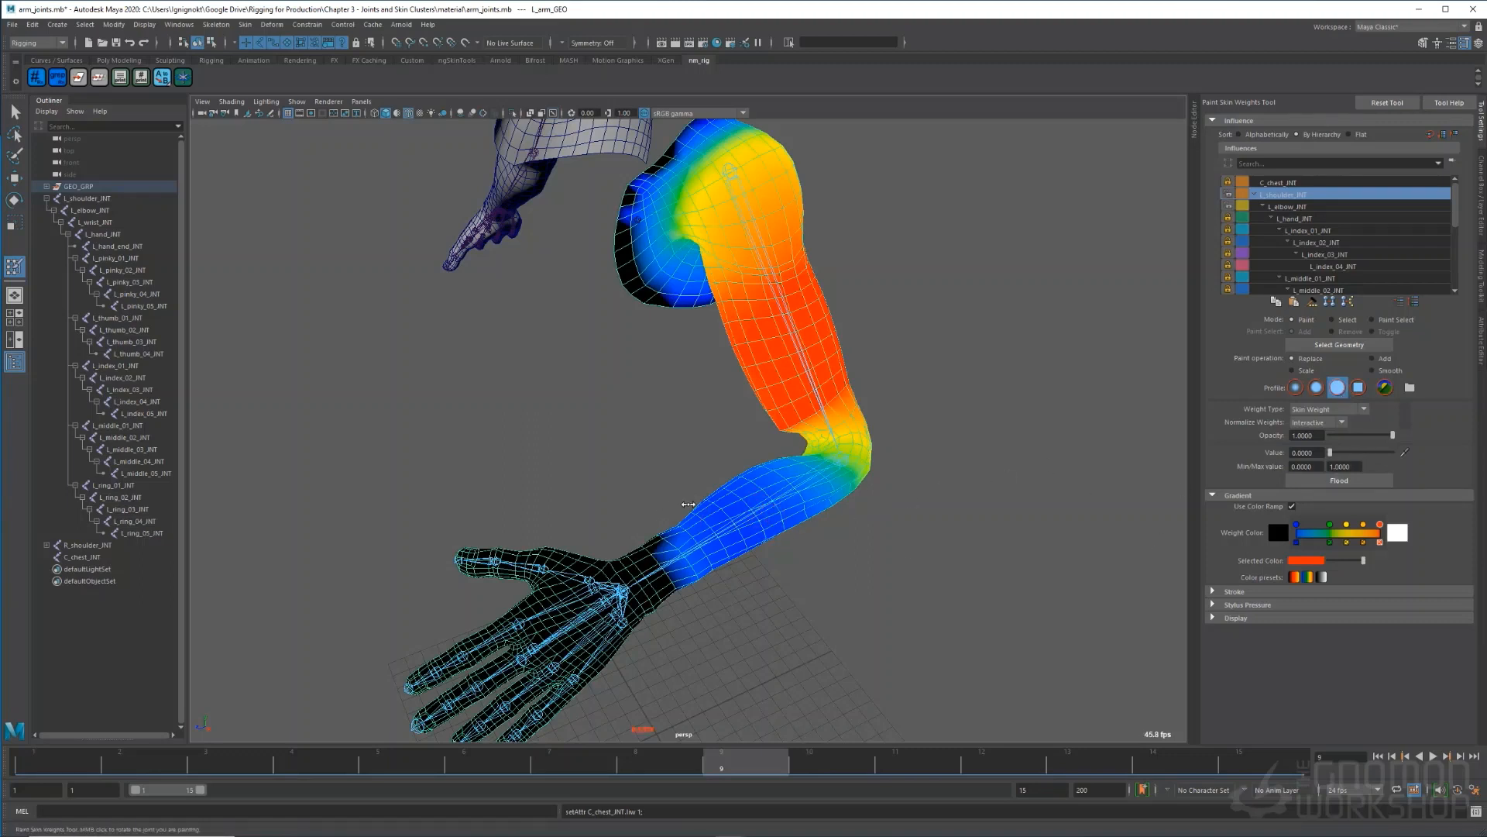
pyautogui.moveTo(717, 556)
pyautogui.mouseDown()
pyautogui.moveTo(697, 515)
pyautogui.moveTo(740, 504)
pyautogui.moveTo(729, 525)
pyautogui.mouseUp()
pyautogui.scroll(3, 826, 564)
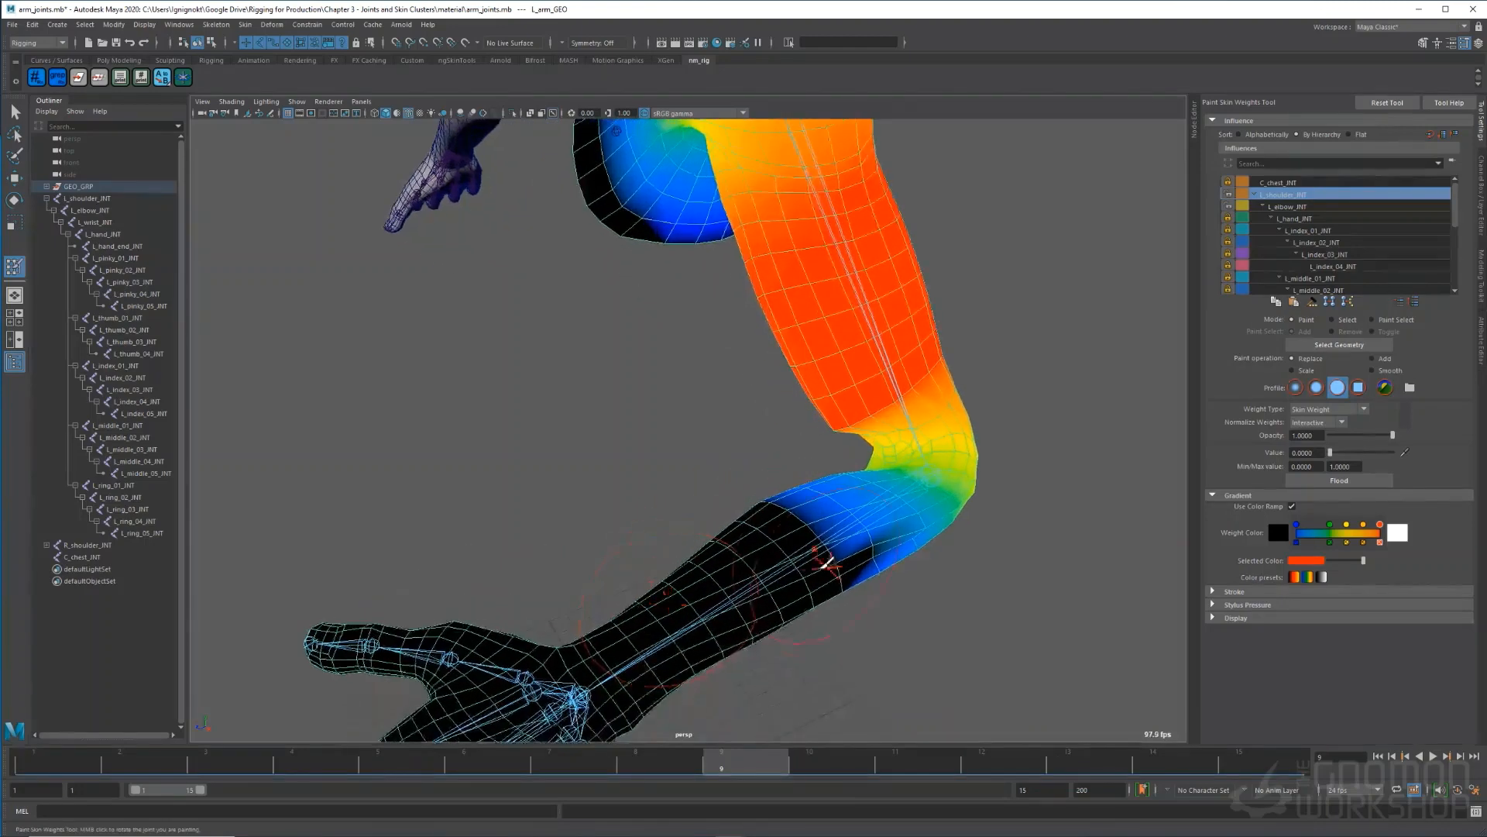
pyautogui.moveTo(860, 571)
pyautogui.mouseDown()
pyautogui.moveTo(770, 529)
pyautogui.moveTo(896, 527)
pyautogui.moveTo(914, 341)
pyautogui.moveTo(868, 333)
pyautogui.moveTo(873, 389)
pyautogui.moveTo(721, 578)
pyautogui.moveTo(686, 581)
pyautogui.mouseUp()
pyautogui.keyDown('alt'); pyautogui.moveTo(686, 581); pyautogui.dragTo(968, 543); pyautogui.keyUp('alt')
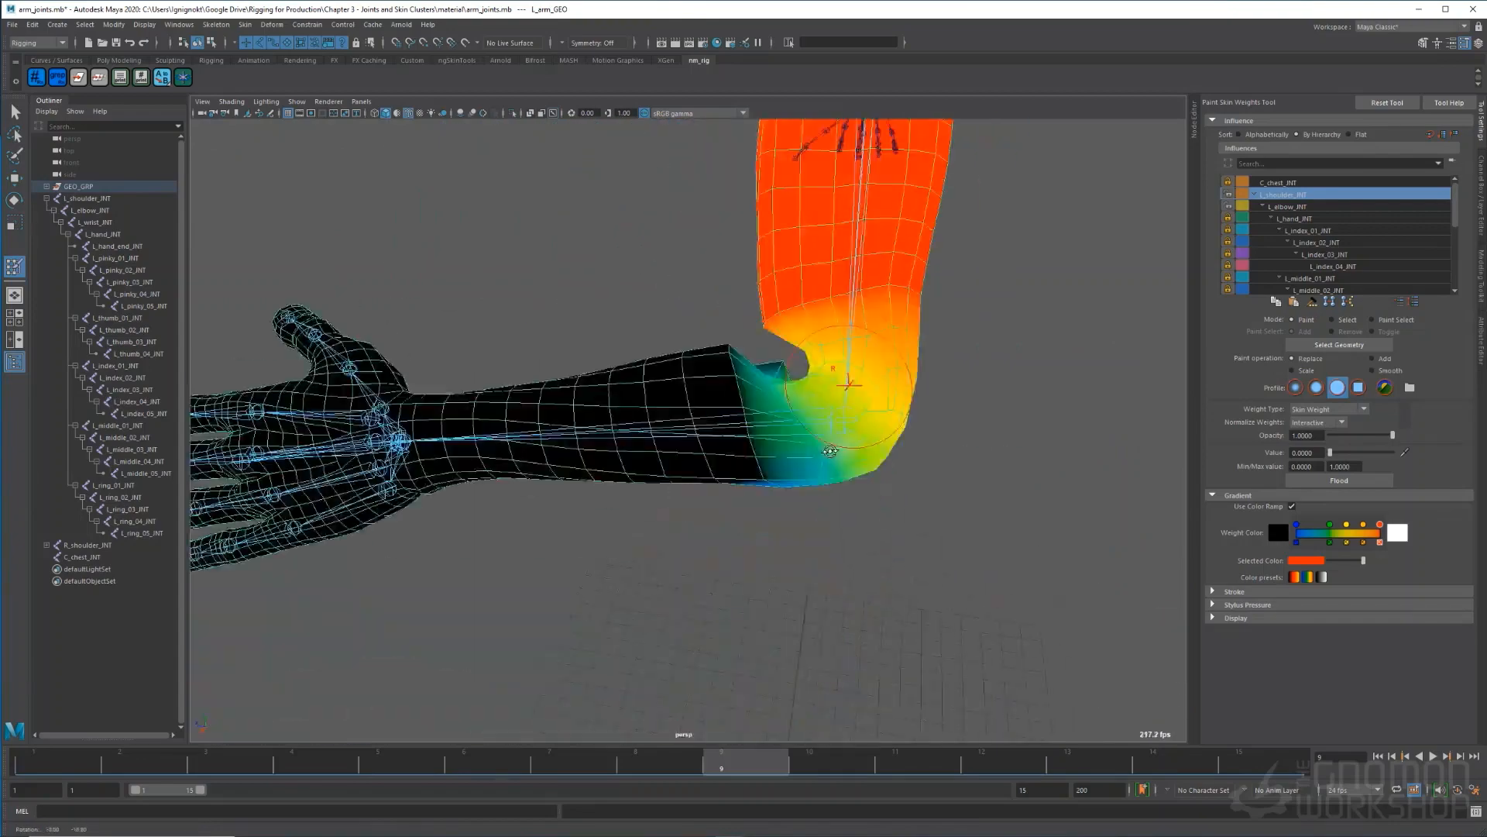
pyautogui.moveTo(746, 763); pyautogui.dragTo(58, 763)
pyautogui.moveTo(620, 418)
pyautogui.keyDown('alt'); pyautogui.mouseDown()
pyautogui.moveTo(898, 351)
pyautogui.moveTo(869, 311)
pyautogui.moveTo(790, 539)
pyautogui.moveTo(604, 371)
pyautogui.mouseUp(); pyautogui.keyUp('alt')
pyautogui.moveTo(604, 372)
pyautogui.mouseDown()
pyautogui.moveTo(551, 358)
pyautogui.moveTo(531, 402)
pyautogui.mouseUp()
# - Examine the elbow, shoulder and chest influences on the arm at frame 1
pyautogui.click(1294, 205)
pyautogui.keyDown('alt'); pyautogui.moveTo(682, 434); pyautogui.dragTo(914, 387); pyautogui.keyUp('alt')
pyautogui.click(1289, 194)
pyautogui.click(1286, 183)
pyautogui.moveTo(57, 766)
pyautogui.mouseDown()
pyautogui.moveTo(217, 767)
pyautogui.moveTo(58, 765)
pyautogui.mouseUp()
pyautogui.click(1290, 194)
pyautogui.click(1290, 206)
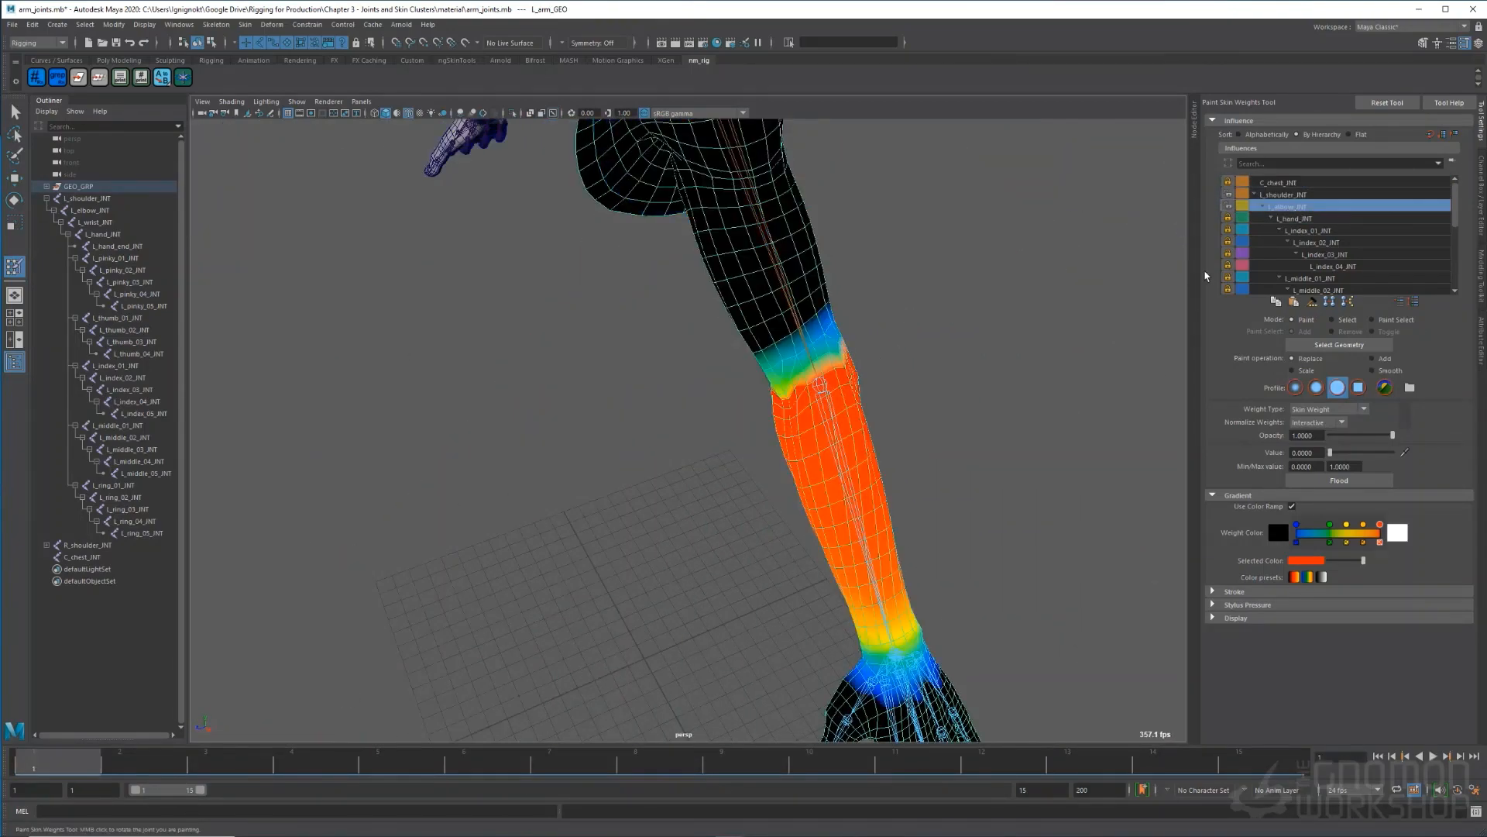
# - Smooth the L_elbow_JNT weights around the elbow while checking the bend at several frames
pyautogui.moveTo(820, 428)
pyautogui.keyDown('alt'); pyautogui.mouseDown()
pyautogui.moveTo(765, 401)
pyautogui.moveTo(685, 434)
pyautogui.moveTo(810, 491)
pyautogui.moveTo(756, 457)
pyautogui.mouseUp(); pyautogui.keyUp('alt')
pyautogui.moveTo(310, 766); pyautogui.dragTo(569, 763)
pyautogui.press('shift')
pyautogui.moveTo(744, 472)
pyautogui.keyDown('alt'); pyautogui.mouseDown()
pyautogui.moveTo(799, 524)
pyautogui.moveTo(821, 504)
pyautogui.mouseUp(); pyautogui.keyUp('alt')
pyautogui.keyDown('alt'); pyautogui.moveTo(821, 503); pyautogui.dragTo(770, 491); pyautogui.keyUp('alt')
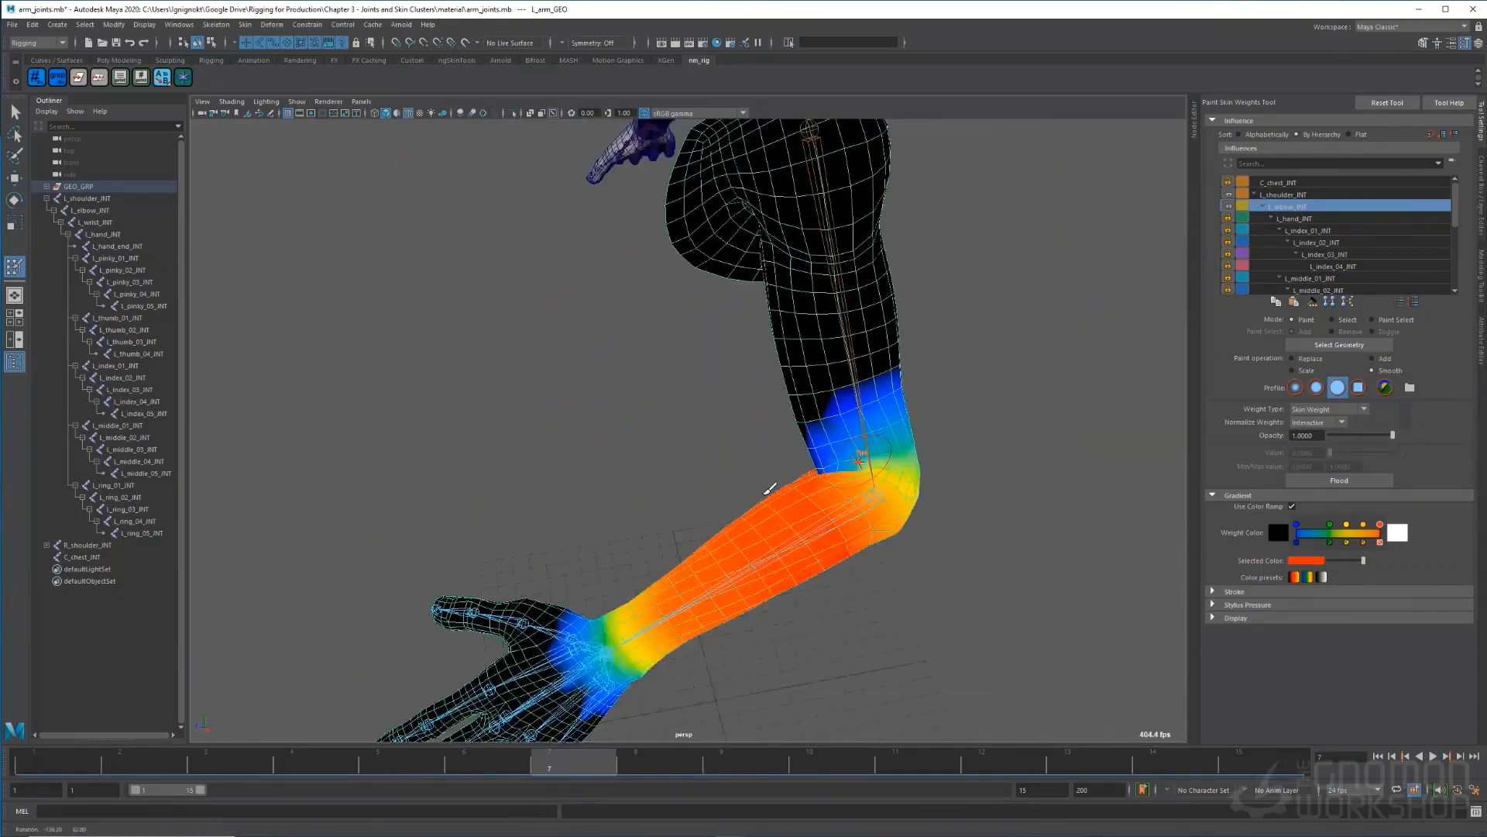
pyautogui.moveTo(570, 763); pyautogui.dragTo(314, 763)
pyautogui.moveTo(890, 415)
pyautogui.keyDown('alt'); pyautogui.mouseDown()
pyautogui.moveTo(972, 433)
pyautogui.moveTo(883, 418)
pyautogui.mouseUp(); pyautogui.keyUp('alt')
pyautogui.moveTo(883, 418)
pyautogui.mouseDown()
pyautogui.moveTo(846, 402)
pyautogui.moveTo(929, 434)
pyautogui.mouseUp()
pyautogui.moveTo(314, 763); pyautogui.dragTo(569, 763)
pyautogui.moveTo(867, 434)
pyautogui.keyDown('alt'); pyautogui.mouseDown()
pyautogui.moveTo(1002, 415)
pyautogui.moveTo(991, 333)
pyautogui.mouseUp(); pyautogui.keyUp('alt')
pyautogui.moveTo(992, 333)
pyautogui.keyDown('alt'); pyautogui.mouseDown()
pyautogui.moveTo(602, 365)
pyautogui.moveTo(516, 391)
pyautogui.moveTo(698, 418)
pyautogui.mouseUp(); pyautogui.keyUp('alt')
pyautogui.moveTo(573, 767); pyautogui.dragTo(624, 777)
pyautogui.keyDown('alt'); pyautogui.moveTo(821, 464); pyautogui.dragTo(612, 503); pyautogui.keyUp('alt')
# - Paint a small amount of L_shoulder_JNT weight around the elbow with Add, and flood the influence with Smooth
pyautogui.click(1283, 194)
pyautogui.click(1371, 358)
pyautogui.moveTo(1330, 453); pyautogui.dragTo(1333, 452)
pyautogui.keyDown('alt'); pyautogui.moveTo(863, 498); pyautogui.dragTo(798, 472); pyautogui.keyUp('alt')
pyautogui.moveTo(821, 465)
pyautogui.mouseDown()
pyautogui.moveTo(802, 484)
pyautogui.moveTo(783, 465)
pyautogui.mouseUp()
pyautogui.moveTo(782, 464)
pyautogui.mouseDown()
pyautogui.moveTo(798, 484)
pyautogui.moveTo(697, 418)
pyautogui.moveTo(853, 524)
pyautogui.moveTo(571, 418)
pyautogui.moveTo(814, 434)
pyautogui.mouseUp()
pyautogui.click(1372, 370)
pyautogui.click(1339, 480)
# - Reset the paint value to 0 for L_elbow_JNT and flood its weights with Smooth
pyautogui.keyDown('alt'); pyautogui.moveTo(813, 433); pyautogui.dragTo(840, 418, button='right'); pyautogui.keyUp('alt')
pyautogui.keyDown('alt'); pyautogui.moveTo(840, 418); pyautogui.dragTo(774, 465); pyautogui.keyUp('alt')
pyautogui.moveTo(635, 763)
pyautogui.mouseDown()
pyautogui.moveTo(80, 739)
pyautogui.moveTo(643, 759)
pyautogui.mouseUp()
pyautogui.keyDown('alt'); pyautogui.moveTo(697, 503); pyautogui.dragTo(775, 449); pyautogui.keyUp('alt')
pyautogui.click(1297, 206)
pyautogui.click(1292, 359)
pyautogui.moveTo(1333, 452); pyautogui.dragTo(1234, 450)
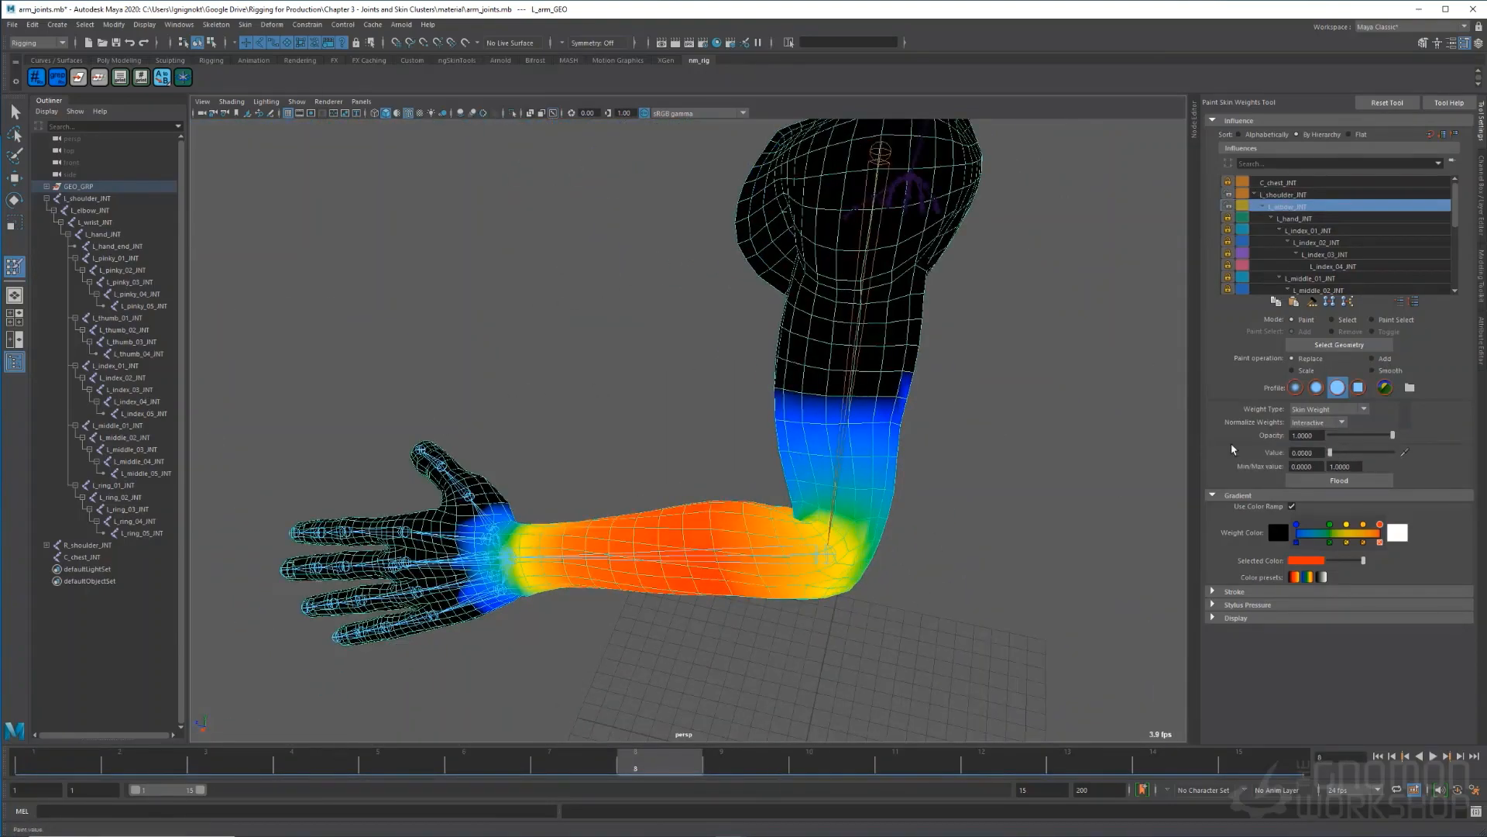
pyautogui.moveTo(762, 420)
pyautogui.keyDown('alt'); pyautogui.mouseDown()
pyautogui.moveTo(989, 491)
pyautogui.moveTo(777, 425)
pyautogui.moveTo(584, 415)
pyautogui.moveTo(600, 468)
pyautogui.mouseUp(); pyautogui.keyUp('alt')
pyautogui.moveTo(600, 468)
pyautogui.keyDown('alt'); pyautogui.mouseDown()
pyautogui.moveTo(830, 481)
pyautogui.moveTo(867, 450)
pyautogui.moveTo(673, 480)
pyautogui.moveTo(837, 473)
pyautogui.mouseUp(); pyautogui.keyUp('alt')
pyautogui.click(1372, 371)
pyautogui.click(1338, 480)
# - Lower the brush opacity and scrub the elbow bend back to frame 1 to examine the deformation
pyautogui.moveTo(1392, 435); pyautogui.dragTo(1356, 436)
pyautogui.keyDown('alt'); pyautogui.moveTo(821, 473); pyautogui.dragTo(811, 552); pyautogui.keyUp('alt')
pyautogui.press('w')
pyautogui.moveTo(635, 767); pyautogui.dragTo(511, 773)
pyautogui.keyDown('alt'); pyautogui.moveTo(697, 465); pyautogui.dragTo(813, 434); pyautogui.keyUp('alt')
pyautogui.moveTo(511, 767)
pyautogui.mouseDown()
pyautogui.moveTo(620, 760)
pyautogui.moveTo(572, 786)
pyautogui.moveTo(58, 763)
pyautogui.mouseUp()
pyautogui.click(728, 433)
# - Restore the brush opacity to 1, smooth the weights along the arm, and move to frame 8
pyautogui.press('y')
pyautogui.scroll(5, 826, 524)
pyautogui.keyDown('alt'); pyautogui.moveTo(825, 525); pyautogui.dragTo(844, 707); pyautogui.keyUp('alt')
pyautogui.moveTo(1356, 436); pyautogui.dragTo(1392, 435)
pyautogui.scroll(-4, 820, 574)
pyautogui.moveTo(820, 574); pyautogui.dragTo(891, 573)
pyautogui.moveTo(58, 761); pyautogui.dragTo(659, 761)
# - Examine the index and middle finger influences for stray weights along the arm
pyautogui.click(1346, 276)
pyautogui.click(1347, 267)
pyautogui.click(1336, 245)
pyautogui.click(1334, 278)
pyautogui.keyDown('alt'); pyautogui.moveTo(915, 480); pyautogui.dragTo(676, 428, button='right'); pyautogui.keyUp('alt')
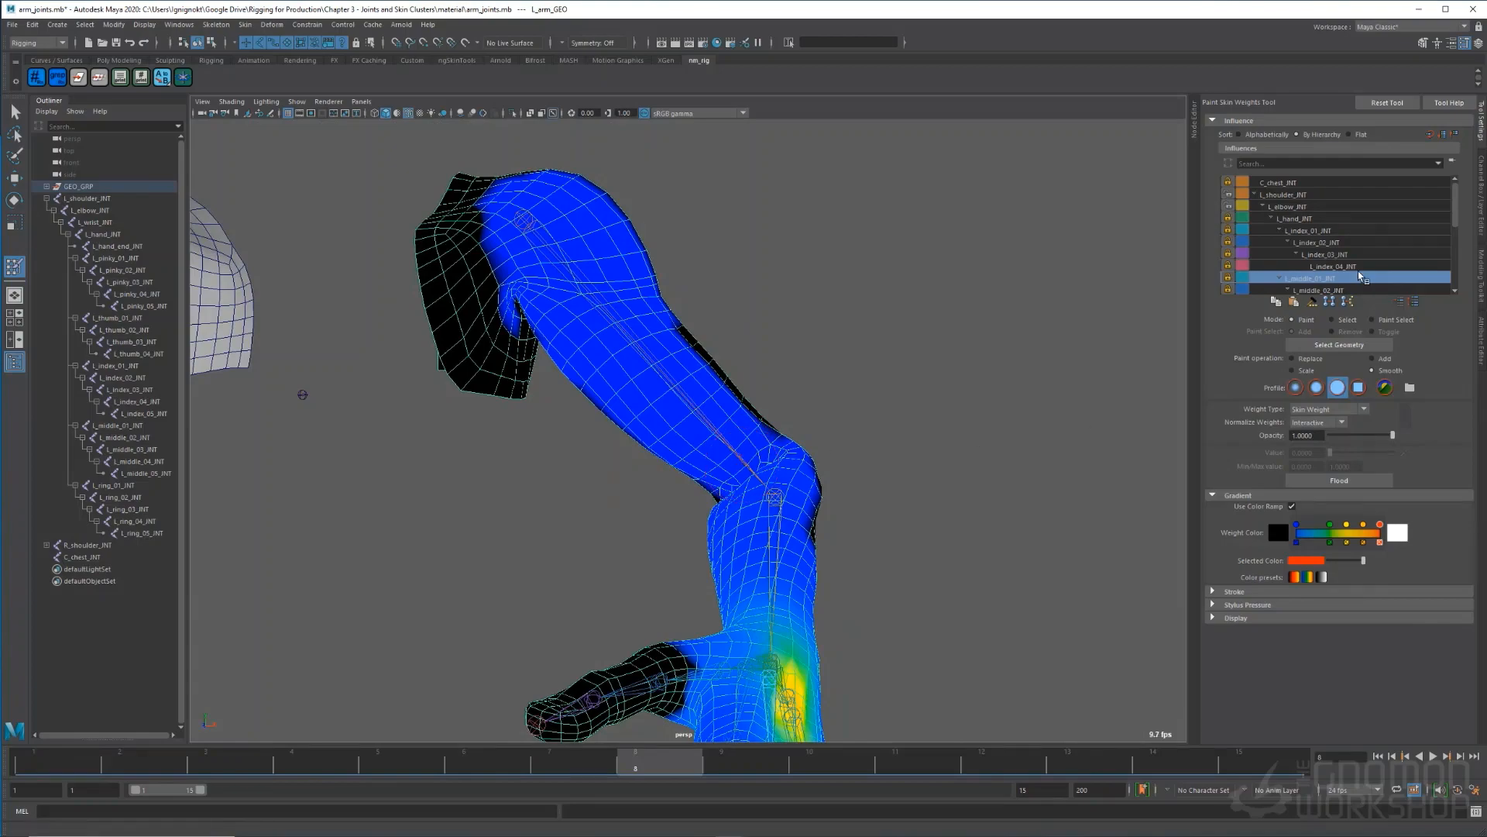
# - Erase the stray L_middle_01_JNT weights along the upper arm and shoulder by replacing them with 0
pyautogui.click(1349, 291)
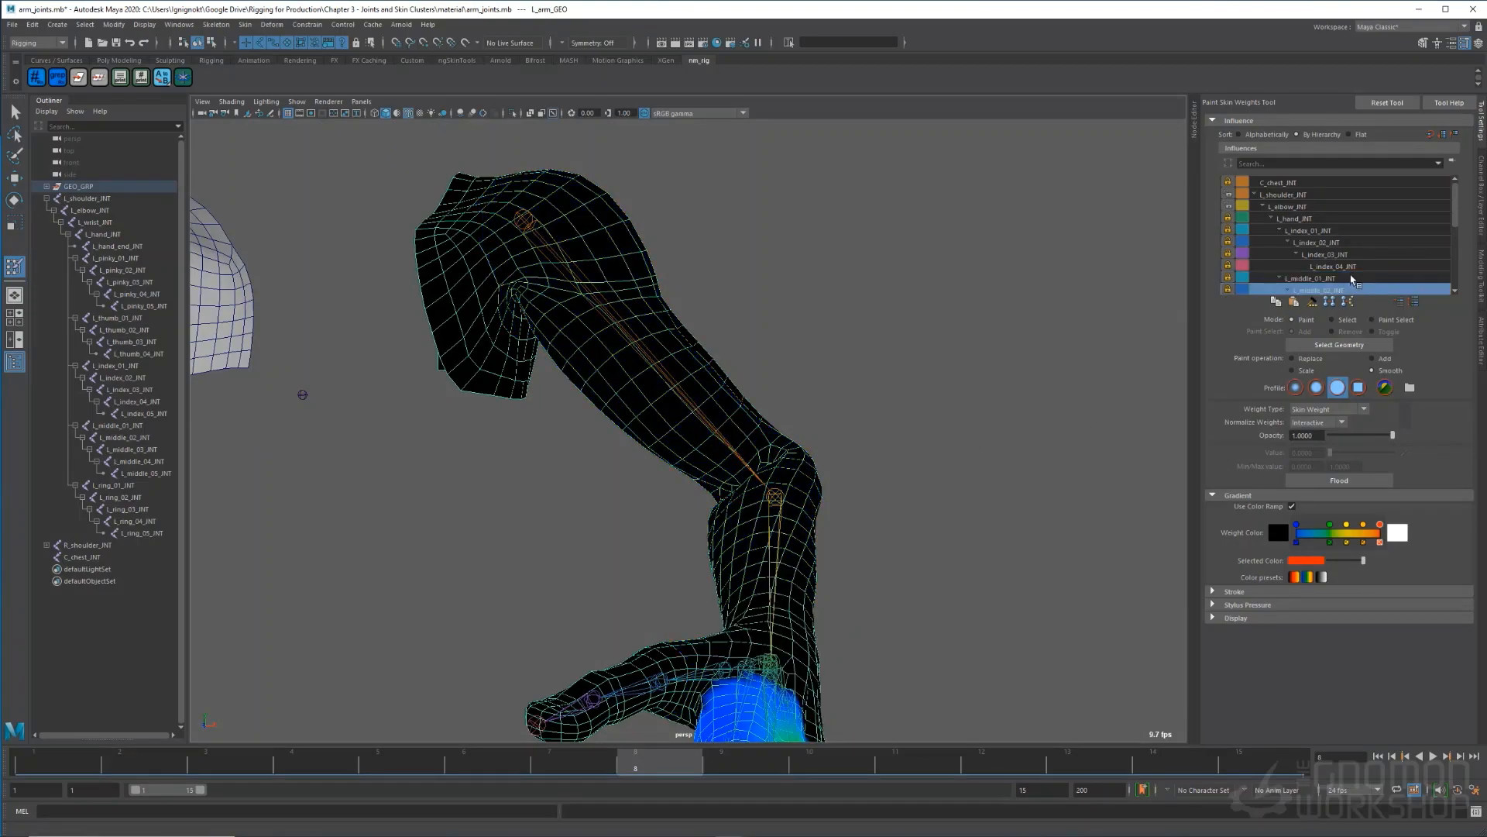
pyautogui.click(1344, 278)
pyautogui.keyDown('alt'); pyautogui.moveTo(976, 481); pyautogui.dragTo(1011, 381); pyautogui.keyUp('alt')
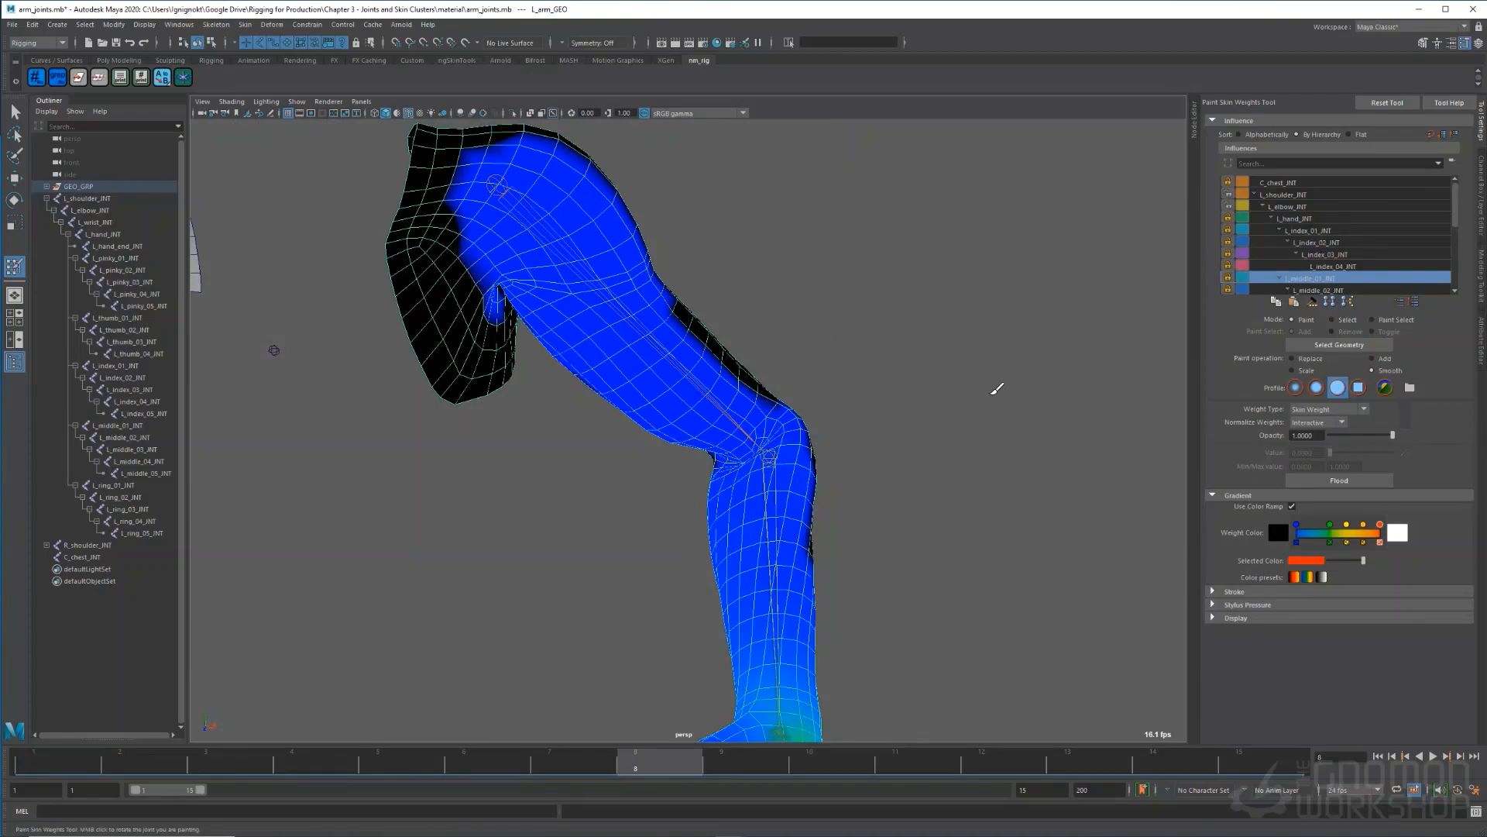
pyautogui.click(1309, 359)
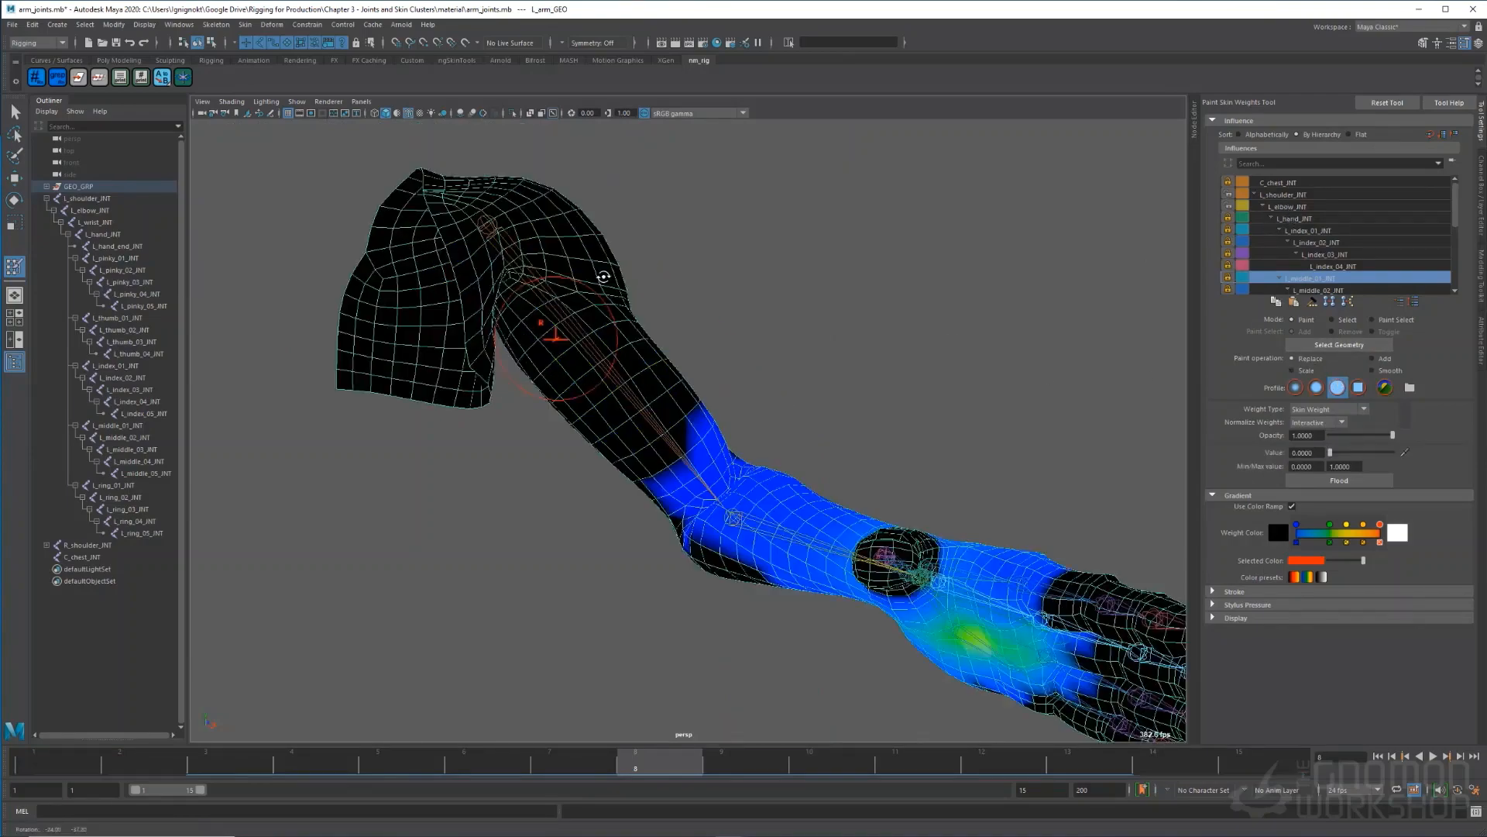
pyautogui.moveTo(934, 438)
pyautogui.keyDown('alt'); pyautogui.mouseDown()
pyautogui.moveTo(820, 345)
pyautogui.moveTo(805, 431)
pyautogui.moveTo(837, 276)
pyautogui.mouseUp(); pyautogui.keyUp('alt')
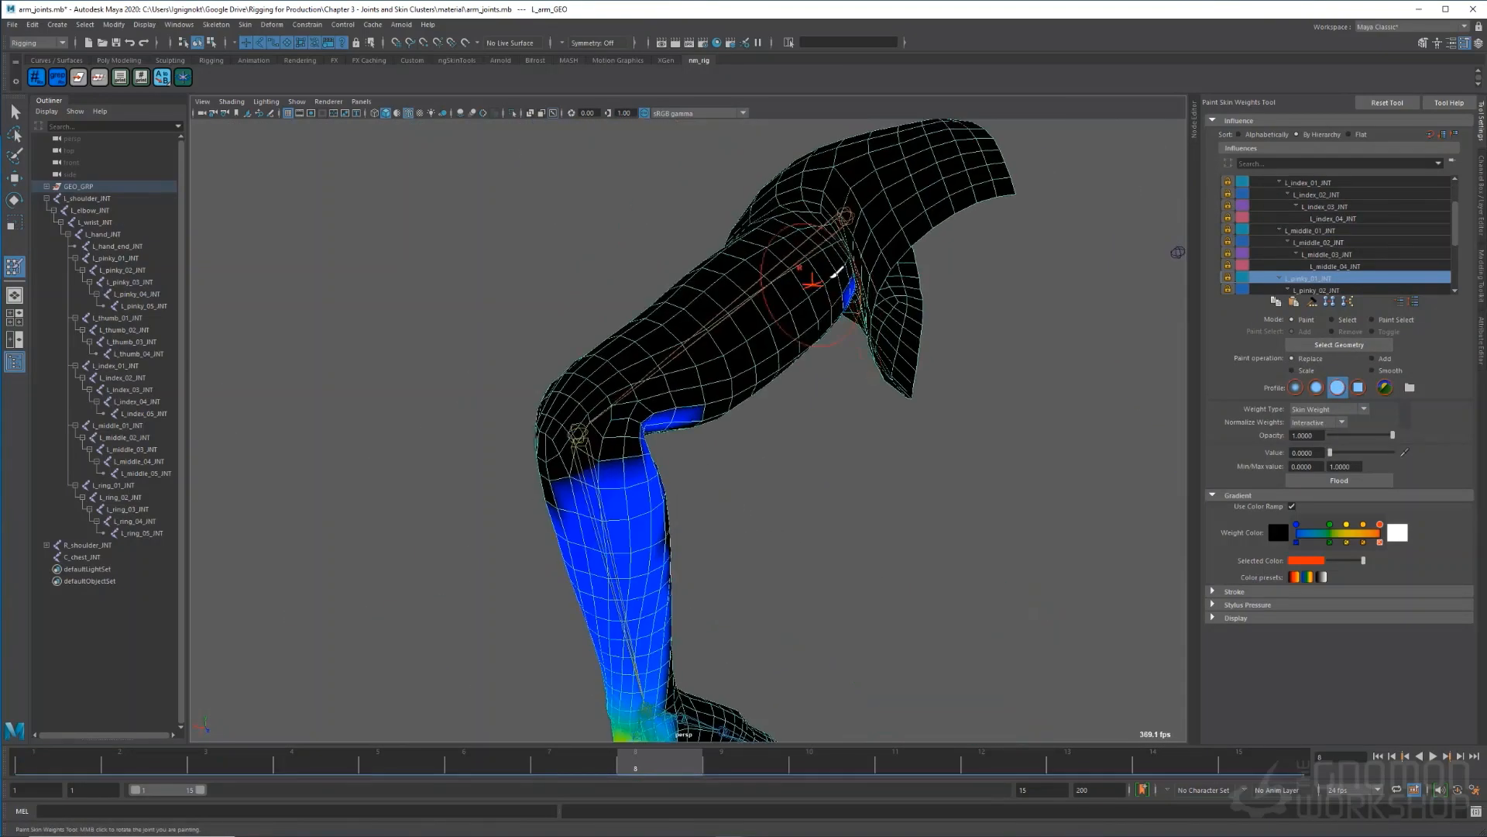
# - Erase the stray L_pinky_01_JNT weights with value 0 and check the ring and thumb influences along the arm
pyautogui.moveTo(673, 434)
pyautogui.mouseDown()
pyautogui.moveTo(555, 578)
pyautogui.moveTo(681, 480)
pyautogui.mouseUp()
pyautogui.scroll(-1, 1339, 279)
pyautogui.click(1339, 279)
pyautogui.moveTo(798, 388)
pyautogui.keyDown('alt'); pyautogui.mouseDown()
pyautogui.moveTo(724, 470)
pyautogui.moveTo(704, 421)
pyautogui.moveTo(667, 425)
pyautogui.moveTo(759, 392)
pyautogui.moveTo(718, 488)
pyautogui.mouseUp(); pyautogui.keyUp('alt')
pyautogui.scroll(-1, 1339, 279)
pyautogui.click(1339, 279)
pyautogui.moveTo(719, 488)
pyautogui.keyDown('alt'); pyautogui.mouseDown()
pyautogui.moveTo(967, 428)
pyautogui.moveTo(898, 464)
pyautogui.mouseUp(); pyautogui.keyUp('alt')
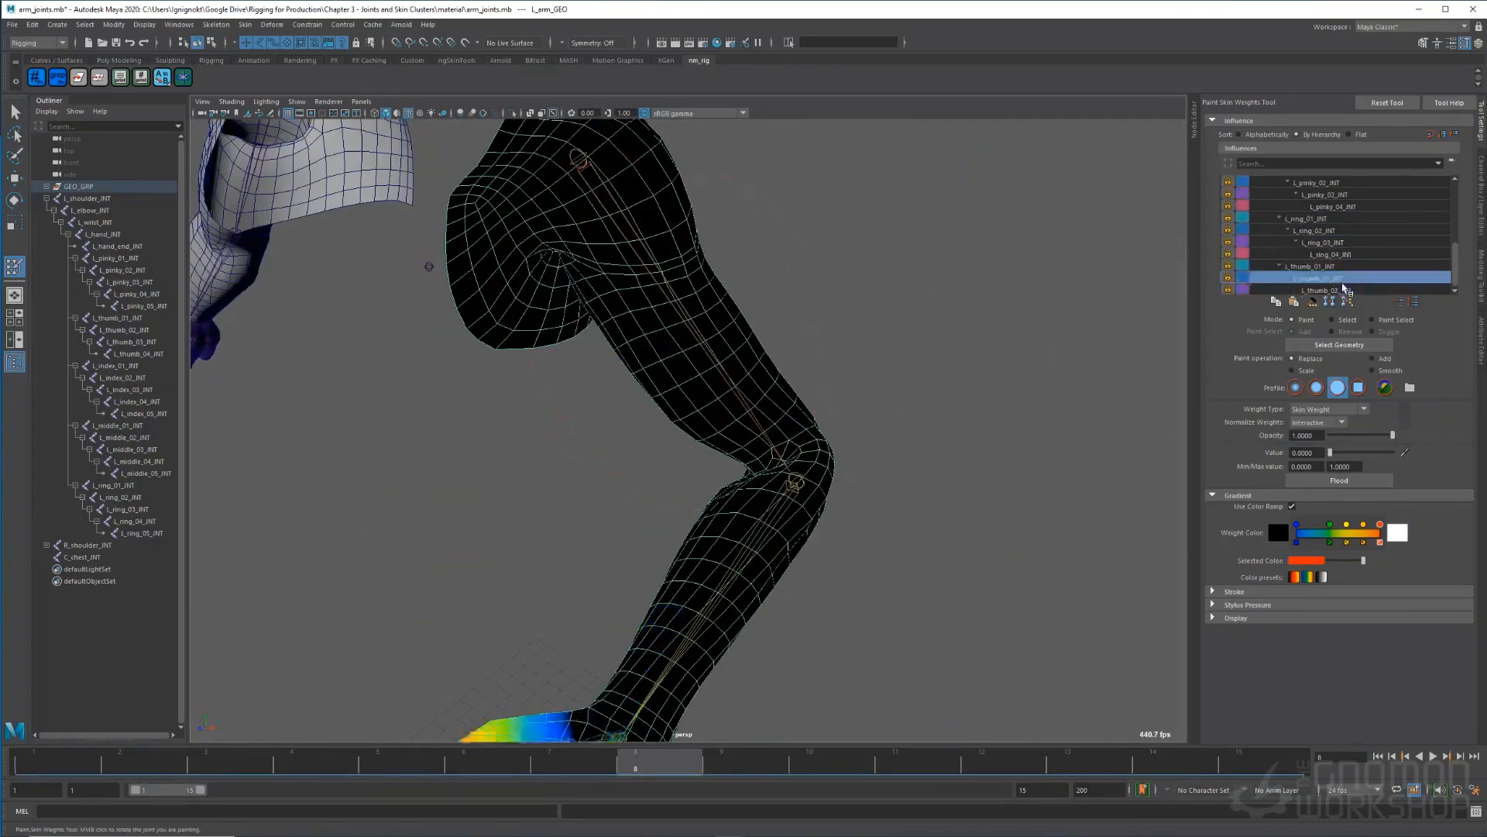
# - Switch the paint operation to Smooth, compare the L_elbow_JNT and L_shoulder_JNT weights around the elbow, and move to frame 6
pyautogui.scroll(5, 1339, 263)
pyautogui.click(1287, 206)
pyautogui.click(1371, 371)
pyautogui.scroll(3, 836, 511)
pyautogui.moveTo(837, 511)
pyautogui.keyDown('alt'); pyautogui.mouseDown()
pyautogui.moveTo(1038, 521)
pyautogui.moveTo(813, 496)
pyautogui.mouseUp(); pyautogui.keyUp('alt')
pyautogui.scroll(-5, 1033, 525)
pyautogui.moveTo(659, 763)
pyautogui.mouseDown()
pyautogui.moveTo(498, 829)
pyautogui.moveTo(659, 763)
pyautogui.mouseUp()
pyautogui.click(1282, 194)
pyautogui.click(1288, 206)
pyautogui.moveTo(774, 434)
pyautogui.keyDown('alt'); pyautogui.mouseDown()
pyautogui.moveTo(654, 425)
pyautogui.moveTo(765, 407)
pyautogui.mouseUp(); pyautogui.keyUp('alt')
pyautogui.scroll(-5, 765, 407)
pyautogui.moveTo(658, 763); pyautogui.dragTo(488, 790)
# - Paint the L_shoulder_JNT weights on the arm above the elbow at frame 6 using Replace
pyautogui.click(1286, 194)
pyautogui.scroll(5, 774, 434)
pyautogui.click(1290, 206)
pyautogui.click(1290, 194)
pyautogui.click(1292, 359)
pyautogui.moveTo(794, 565)
pyautogui.mouseDown()
pyautogui.moveTo(806, 541)
pyautogui.moveTo(718, 595)
pyautogui.moveTo(743, 532)
pyautogui.moveTo(701, 542)
pyautogui.mouseUp()
pyautogui.moveTo(701, 542)
pyautogui.keyDown('alt'); pyautogui.mouseDown()
pyautogui.moveTo(827, 531)
pyautogui.moveTo(780, 415)
pyautogui.mouseUp(); pyautogui.keyUp('alt')
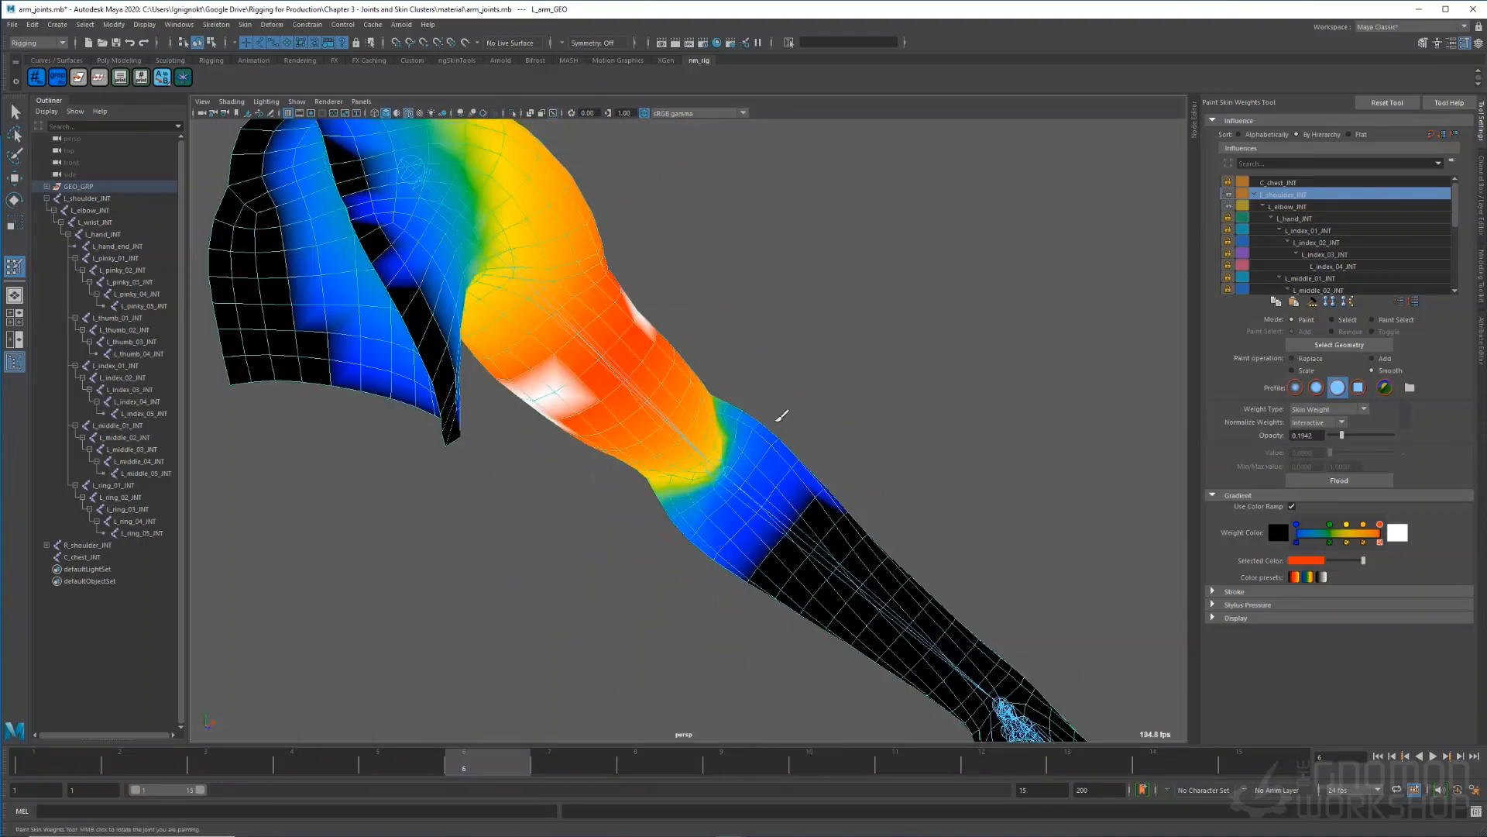
# - At frame 9, try smoothing the L_shoulder_JNT weights around the elbow with the opacity raised to 1
pyautogui.press('w')
pyautogui.scroll(-5, 780, 415)
pyautogui.keyDown('alt'); pyautogui.moveTo(630, 654); pyautogui.dragTo(697, 620); pyautogui.keyUp('alt')
pyautogui.moveTo(488, 763)
pyautogui.mouseDown()
pyautogui.moveTo(305, 770)
pyautogui.moveTo(720, 766)
pyautogui.mouseUp()
pyautogui.scroll(4, 775, 542)
pyautogui.moveTo(821, 518); pyautogui.dragTo(721, 490, button='right')
pyautogui.moveTo(744, 511)
pyautogui.keyDown('alt'); pyautogui.mouseDown()
pyautogui.moveTo(806, 573)
pyautogui.moveTo(790, 496)
pyautogui.moveTo(873, 548)
pyautogui.moveTo(719, 344)
pyautogui.moveTo(667, 557)
pyautogui.mouseUp(); pyautogui.keyUp('alt')
pyautogui.click(1372, 370)
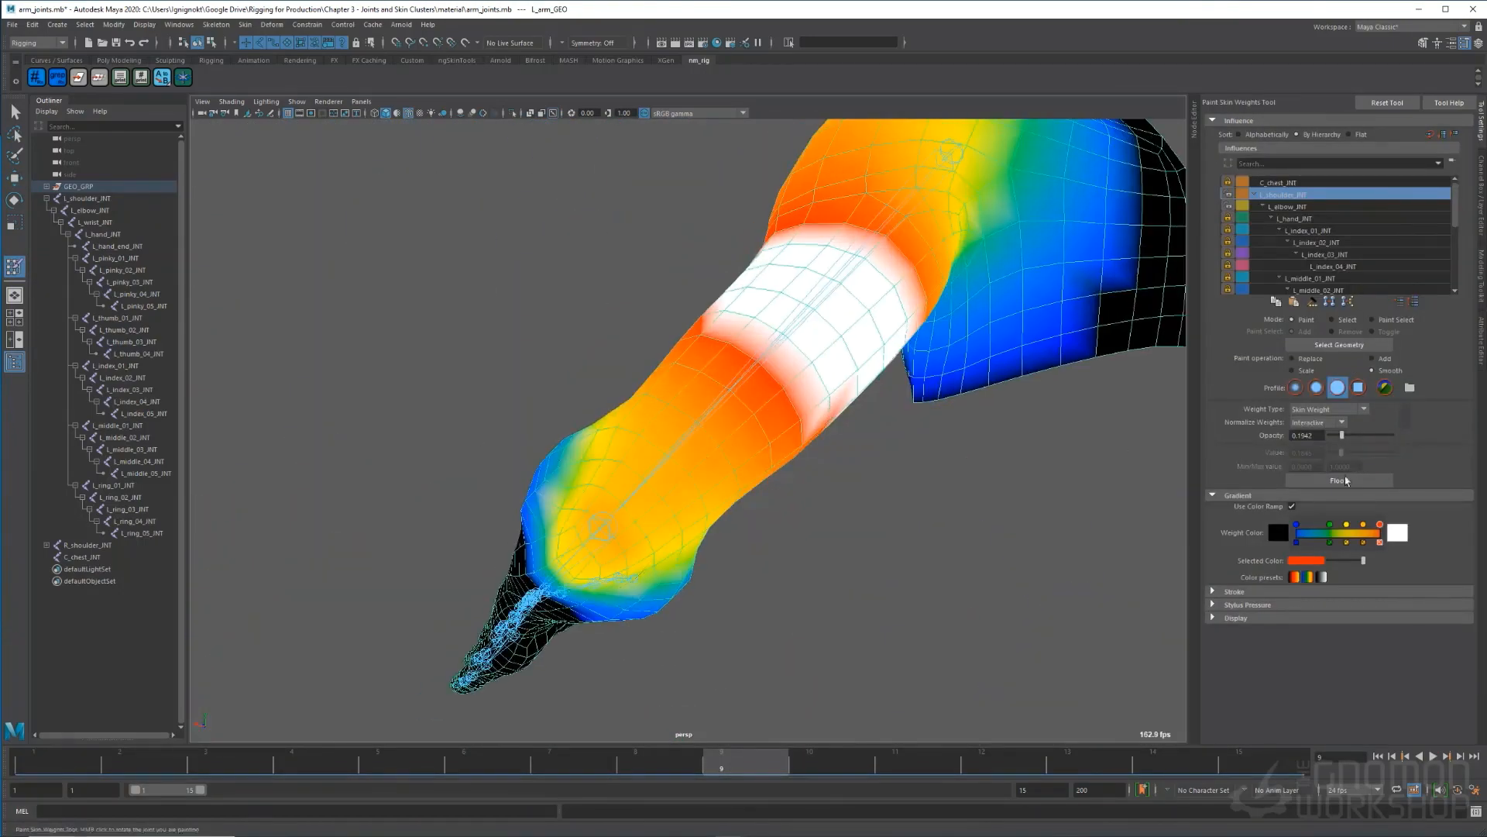
pyautogui.moveTo(1341, 435); pyautogui.dragTo(1393, 435)
pyautogui.moveTo(565, 519)
pyautogui.mouseDown()
pyautogui.moveTo(737, 553)
pyautogui.moveTo(859, 616)
pyautogui.mouseUp()
pyautogui.hotkey('ctrl', 'z')
# - Delete the elbow bend animation keys of L_elbow_JNT from the timeline
pyautogui.press('w')
pyautogui.scroll(-4, 859, 616)
pyautogui.moveTo(720, 767)
pyautogui.mouseDown()
pyautogui.moveTo(568, 767)
pyautogui.moveTo(658, 767)
pyautogui.mouseUp()
pyautogui.keyDown('alt'); pyautogui.moveTo(775, 619); pyautogui.dragTo(825, 655); pyautogui.keyUp('alt')
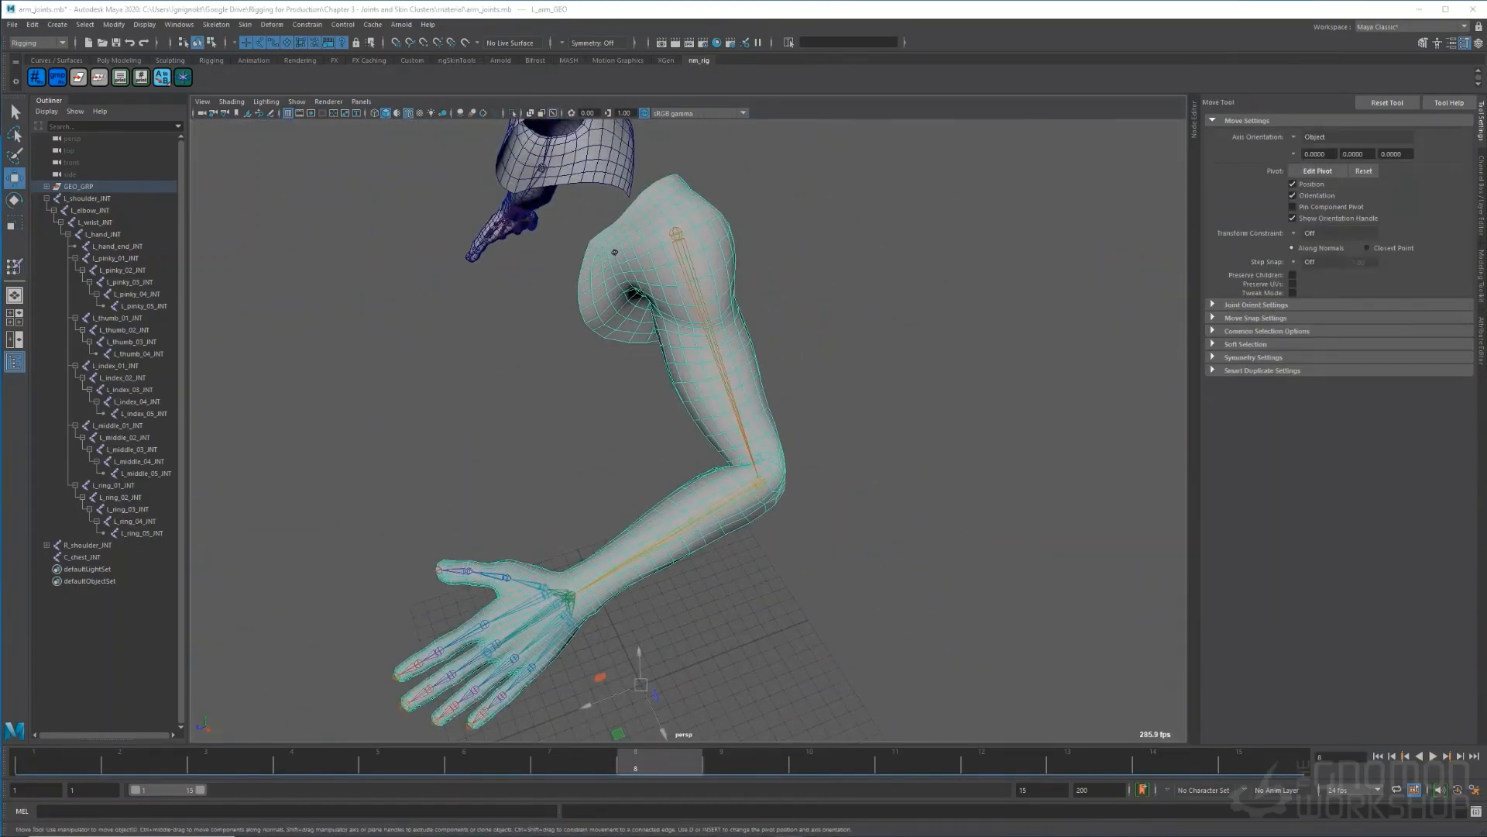
pyautogui.moveTo(773, 580); pyautogui.dragTo(689, 499)
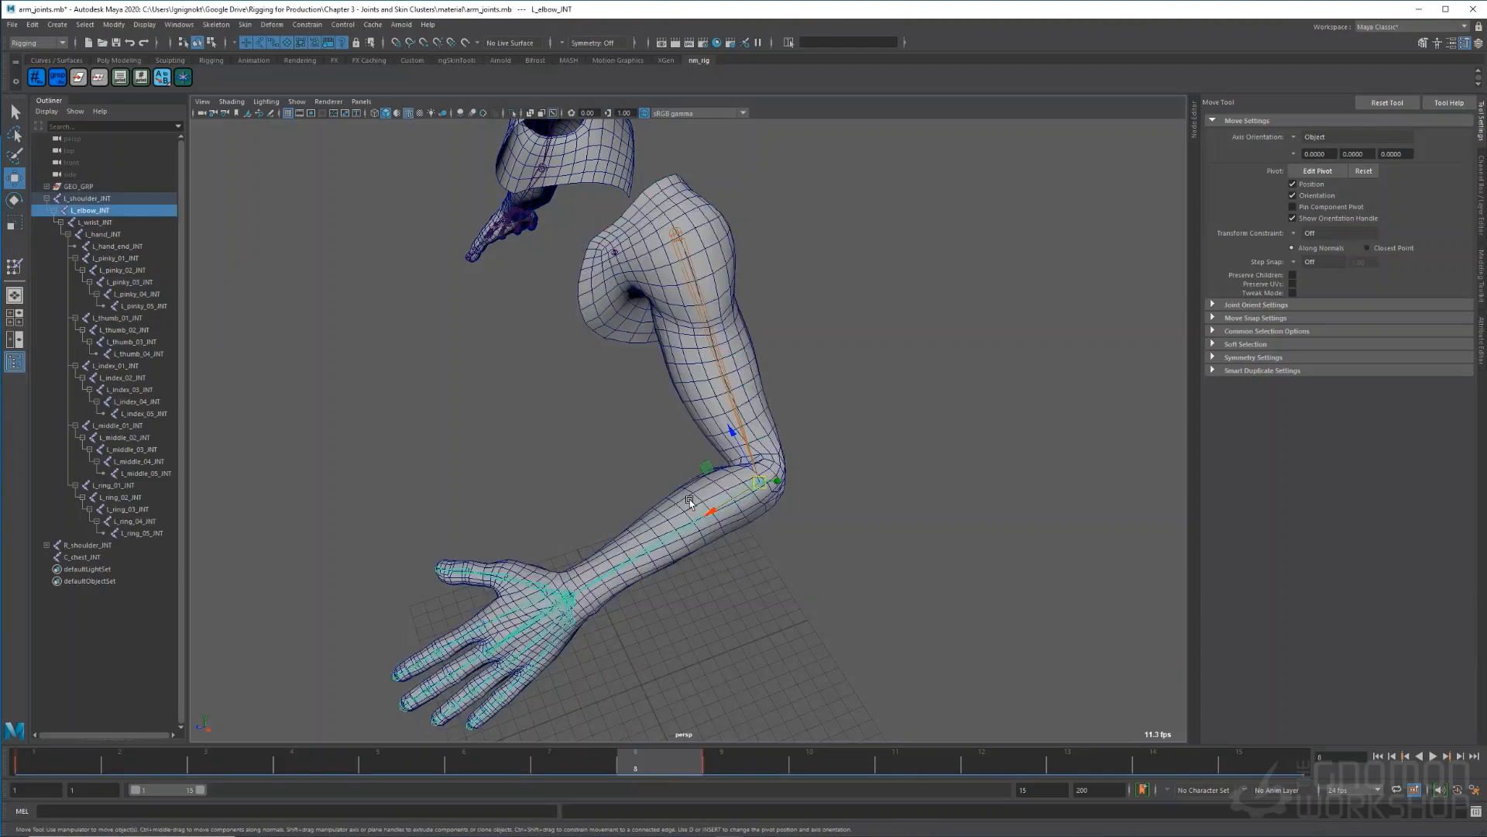
pyautogui.keyDown('shift'); pyautogui.moveTo(835, 766); pyautogui.dragTo(82, 755); pyautogui.keyUp('shift')
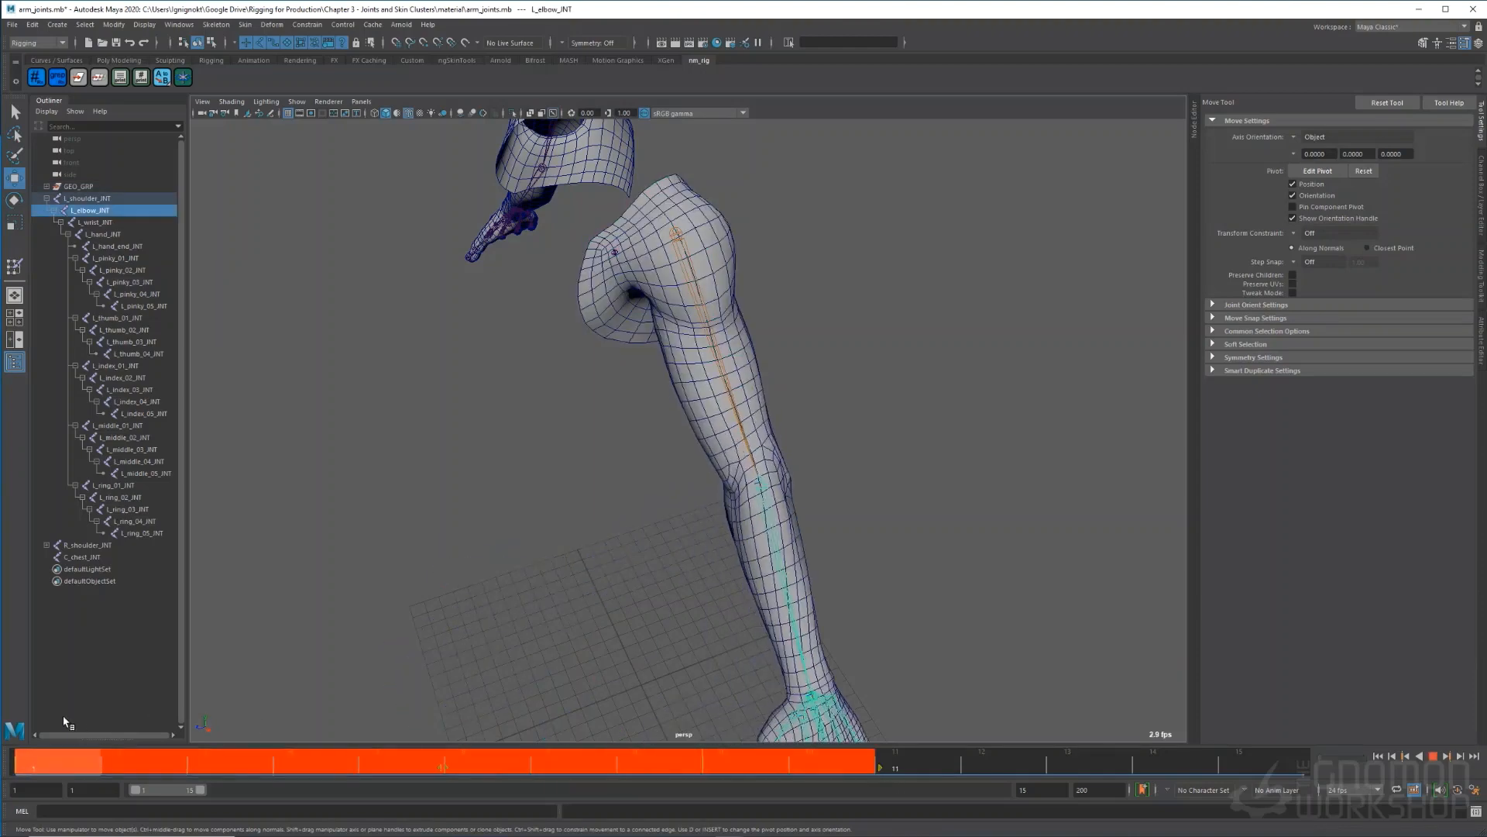
pyautogui.rightClick(82, 753)
pyautogui.click(140, 574)
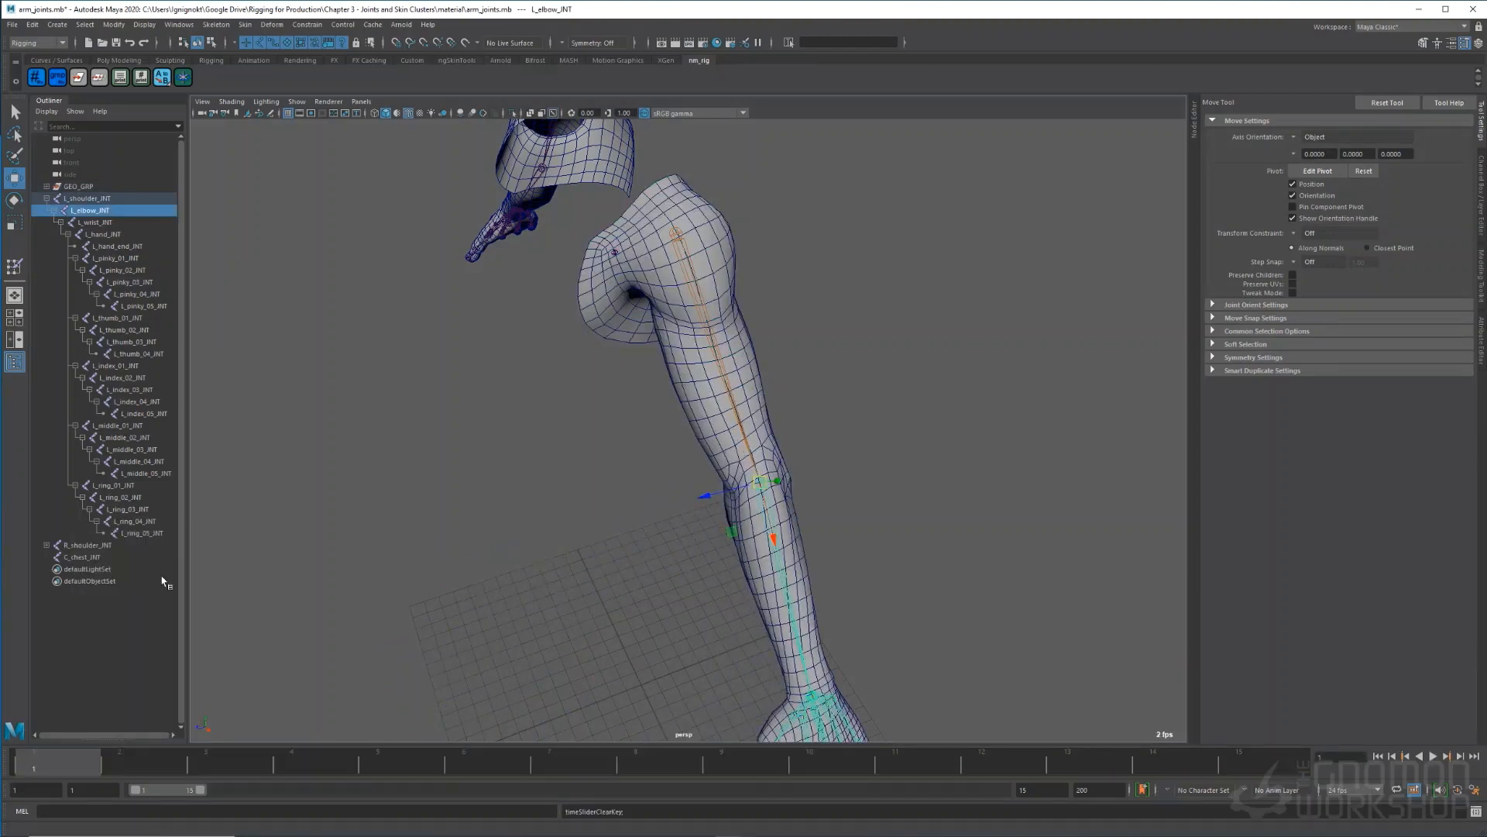
# - Rotate L_index_02_JNT to test the finger deformation, and undo the rotation
pyautogui.keyDown('alt'); pyautogui.moveTo(893, 566); pyautogui.dragTo(866, 403, button='middle'); pyautogui.keyUp('alt')
pyautogui.keyDown('alt'); pyautogui.moveTo(866, 403); pyautogui.dragTo(842, 596, button='right'); pyautogui.keyUp('alt')
pyautogui.keyDown('alt'); pyautogui.moveTo(842, 596); pyautogui.dragTo(858, 631); pyautogui.keyUp('alt')
pyautogui.keyDown('alt'); pyautogui.moveTo(858, 631); pyautogui.dragTo(836, 497, button='middle'); pyautogui.keyUp('alt')
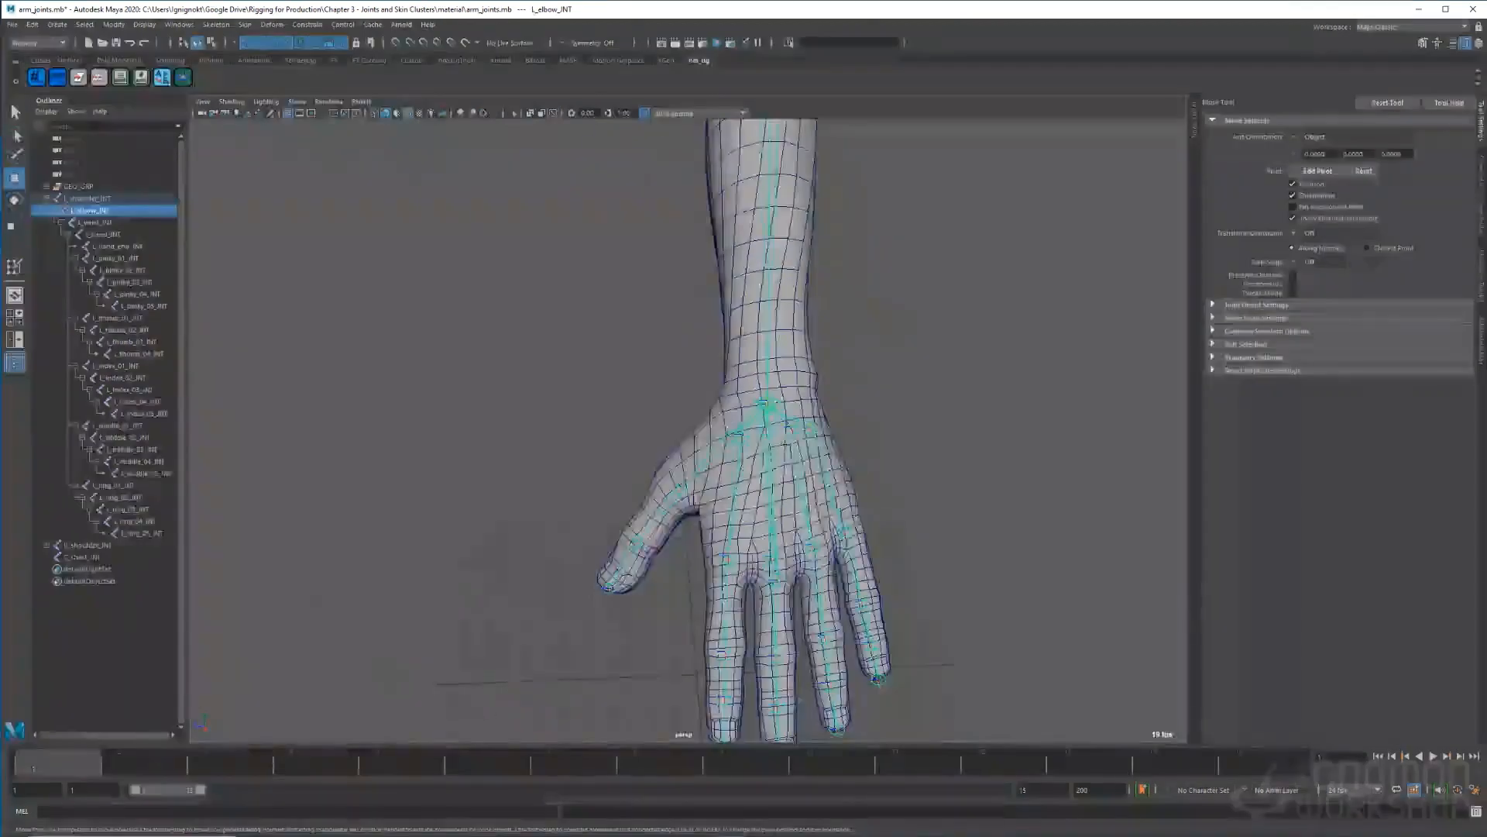
pyautogui.keyDown('alt'); pyautogui.moveTo(836, 498); pyautogui.dragTo(887, 454); pyautogui.keyUp('alt')
pyautogui.click(1083, 463)
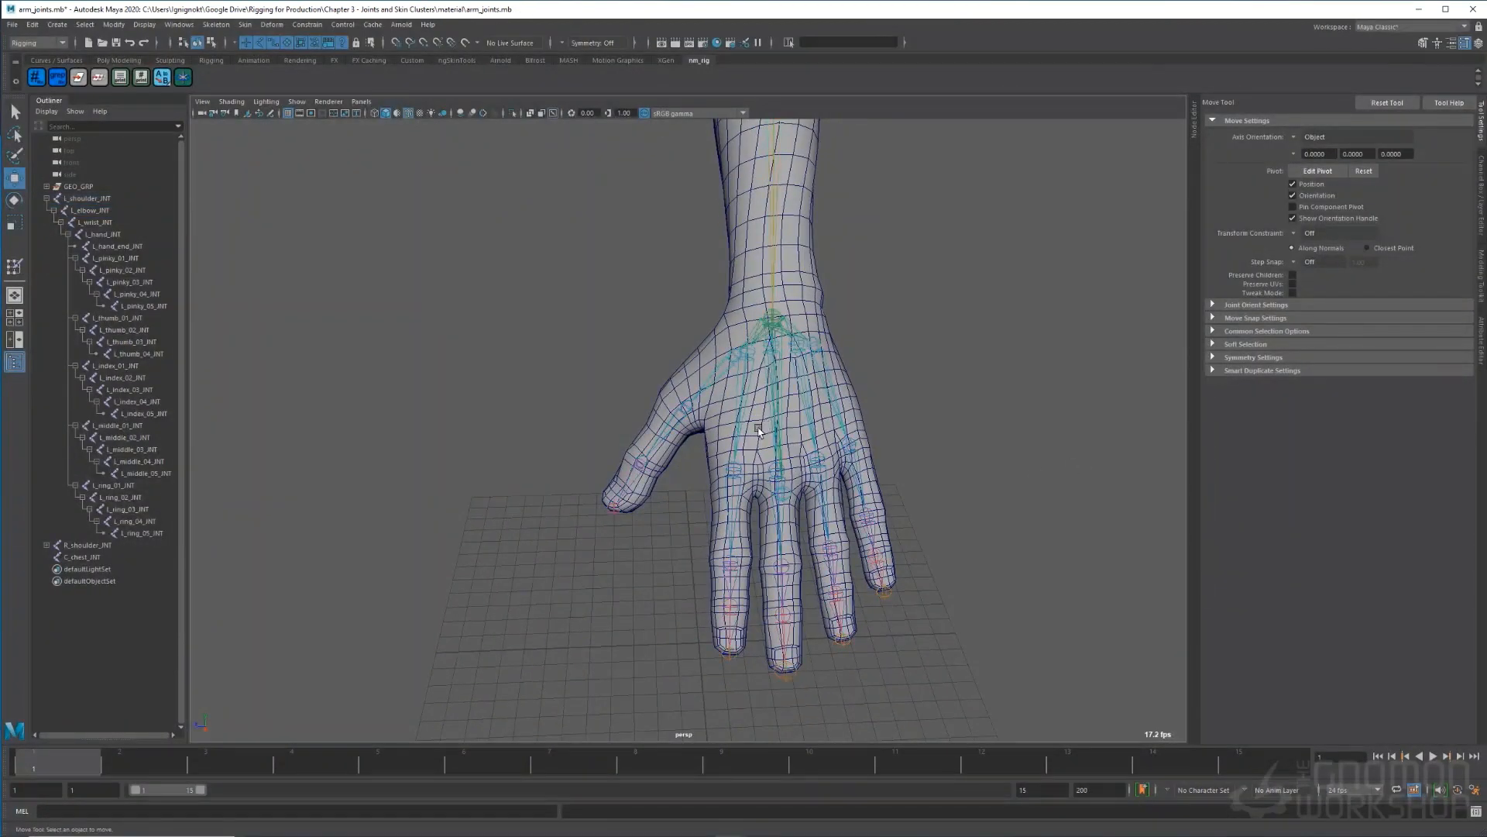
pyautogui.keyDown('alt'); pyautogui.moveTo(758, 431); pyautogui.dragTo(841, 313); pyautogui.keyUp('alt')
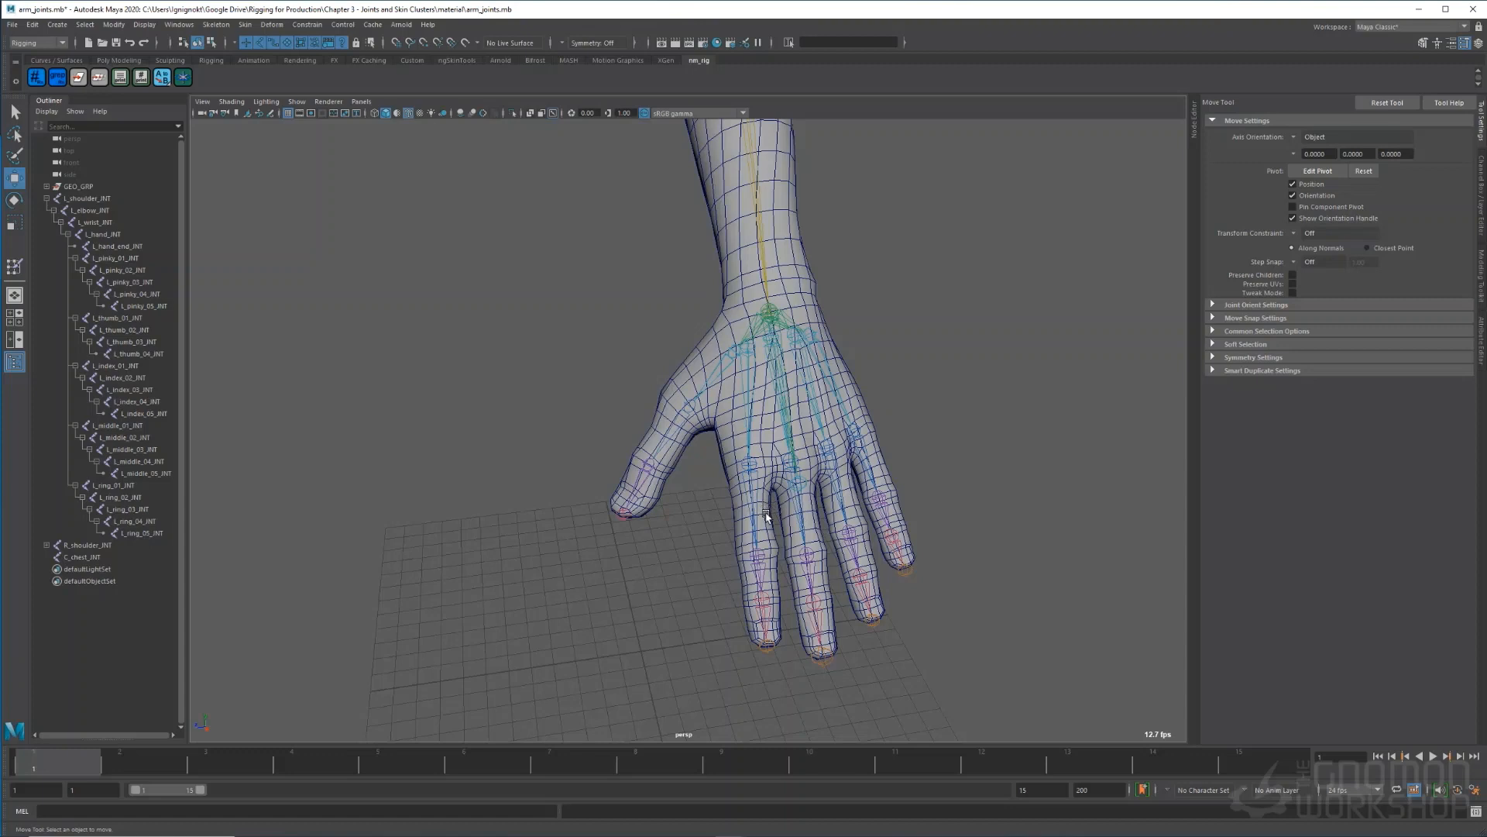
pyautogui.click(740, 513)
pyautogui.press('e')
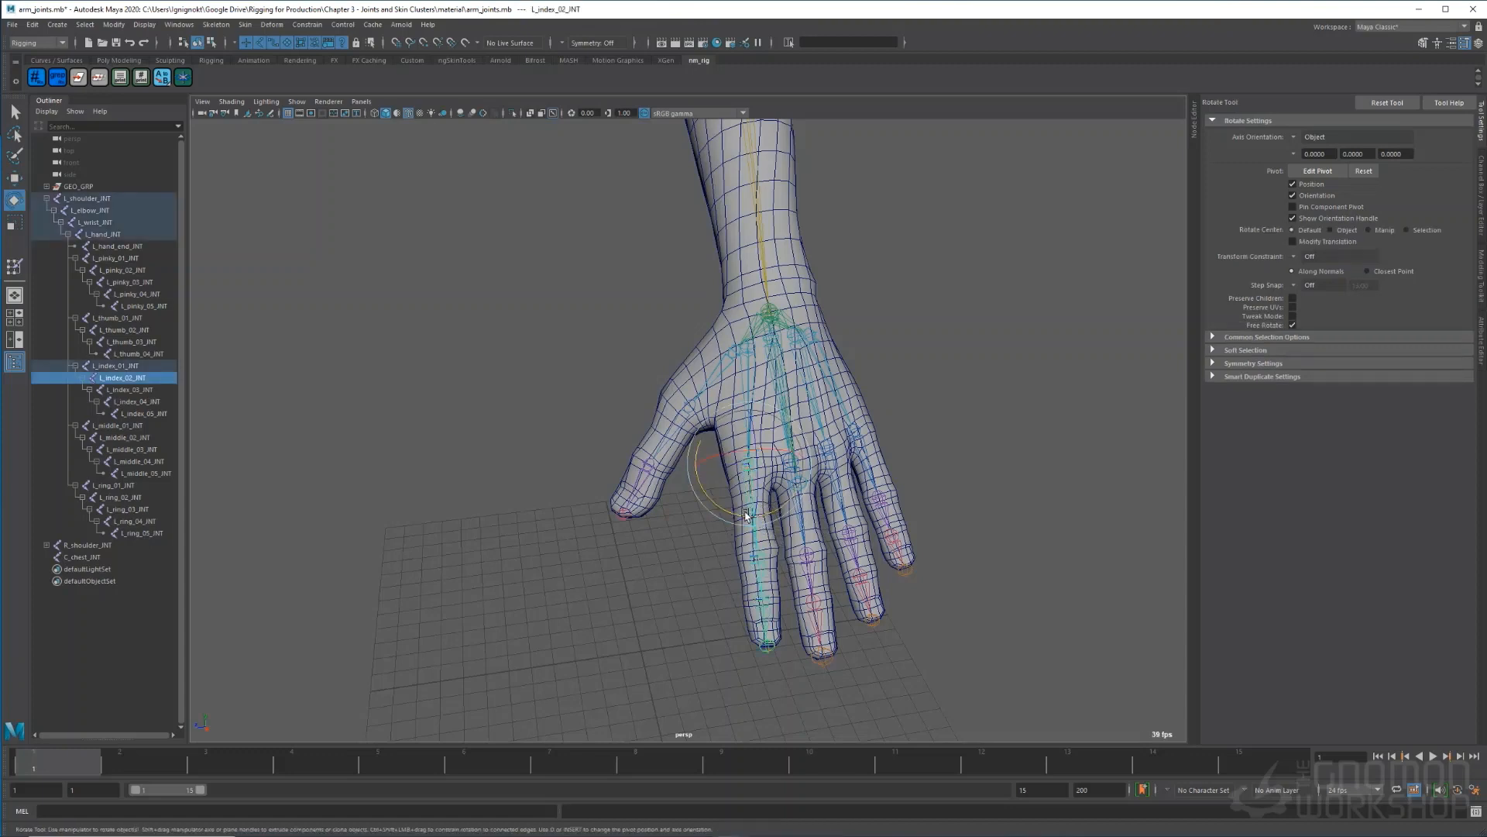
pyautogui.moveTo(746, 516); pyautogui.dragTo(701, 507)
pyautogui.hotkey('ctrl', 'z')
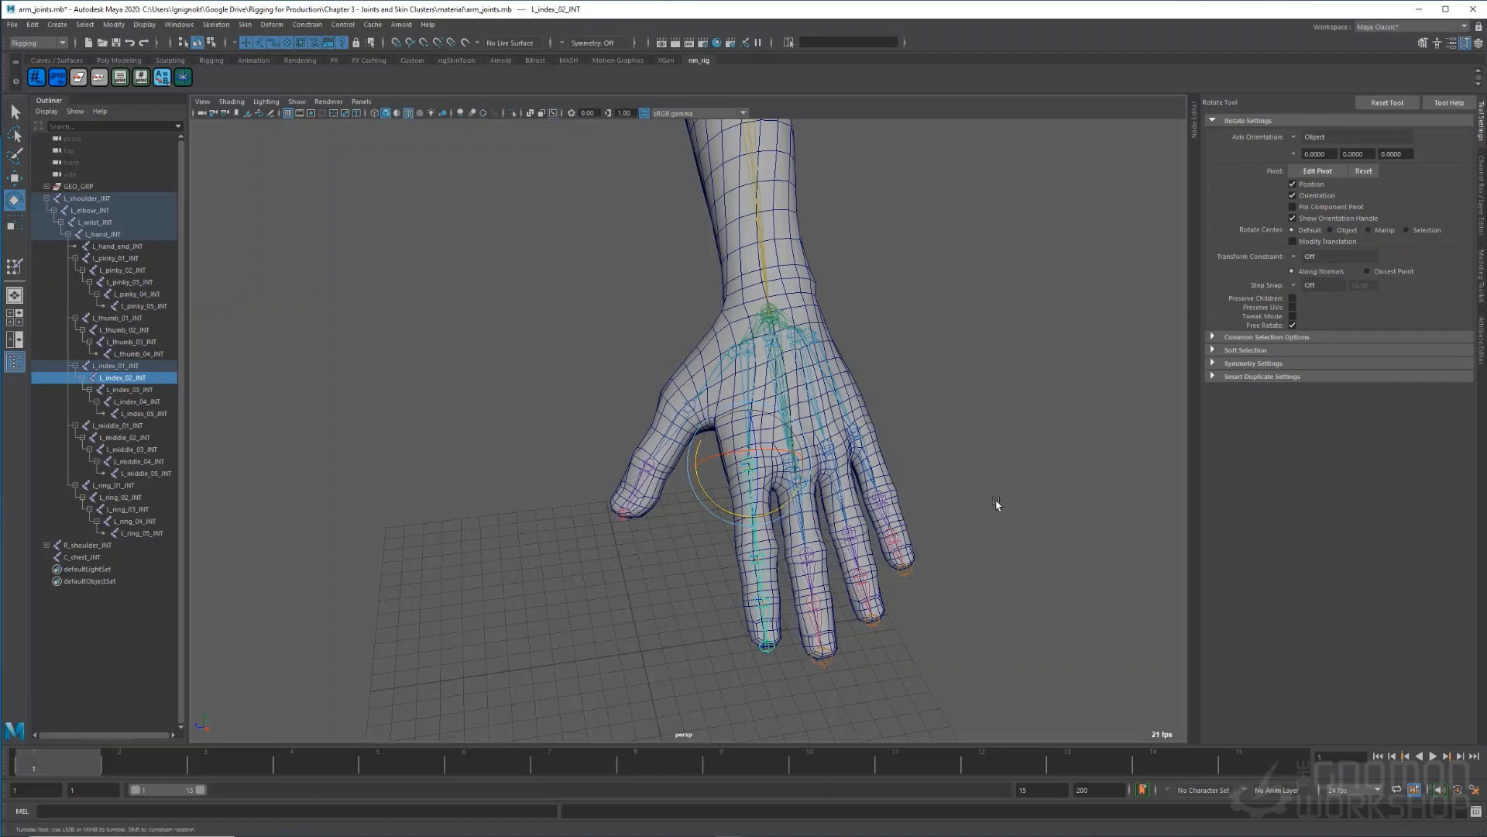
# - Isolate L_arm_GEO and select all hand vertices from the wrist to the fingertips
pyautogui.keyDown('alt'); pyautogui.moveTo(992, 504); pyautogui.dragTo(884, 566); pyautogui.keyUp('alt')
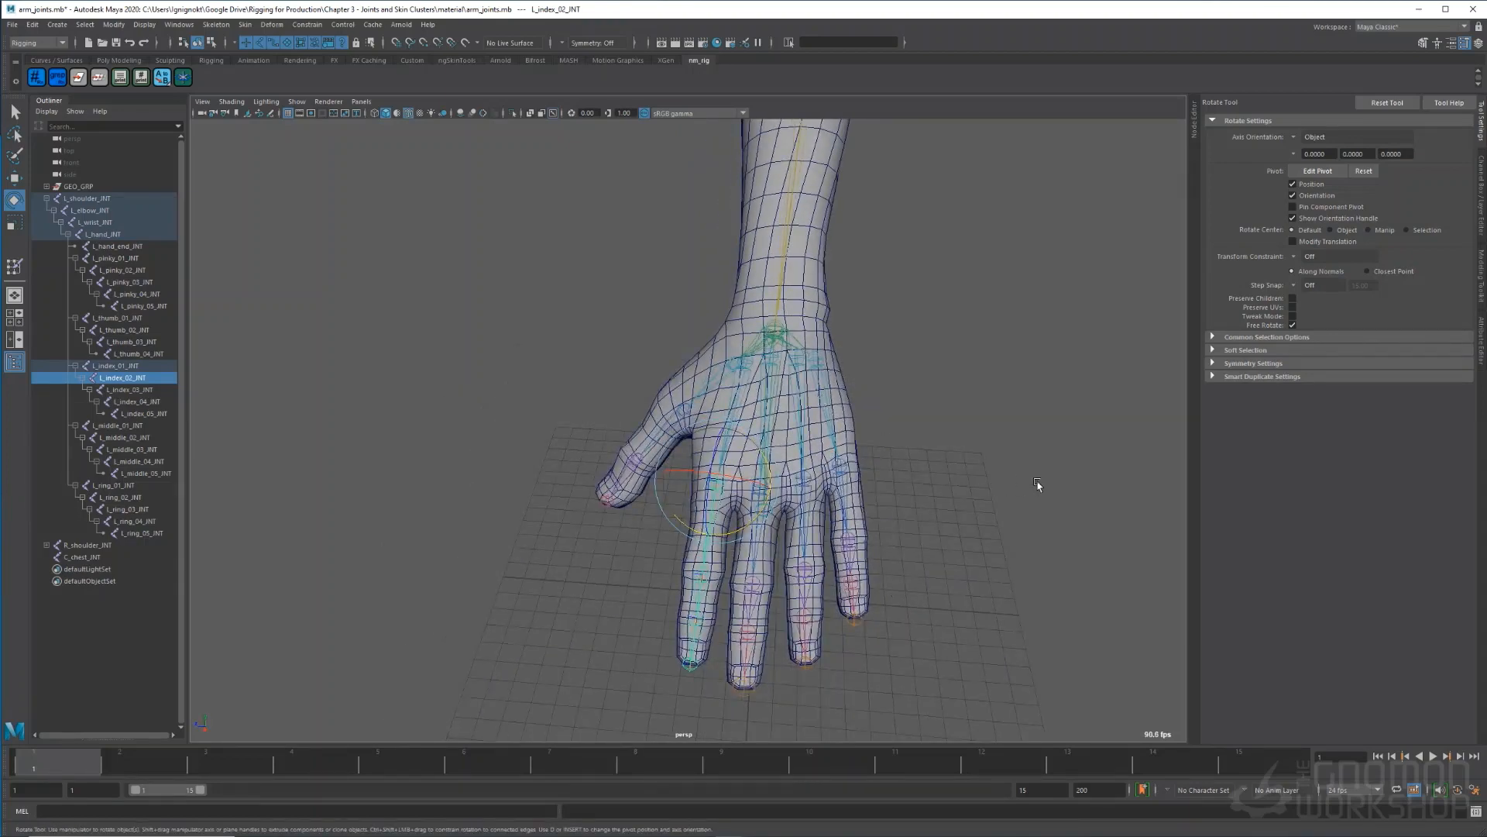
pyautogui.click(846, 409)
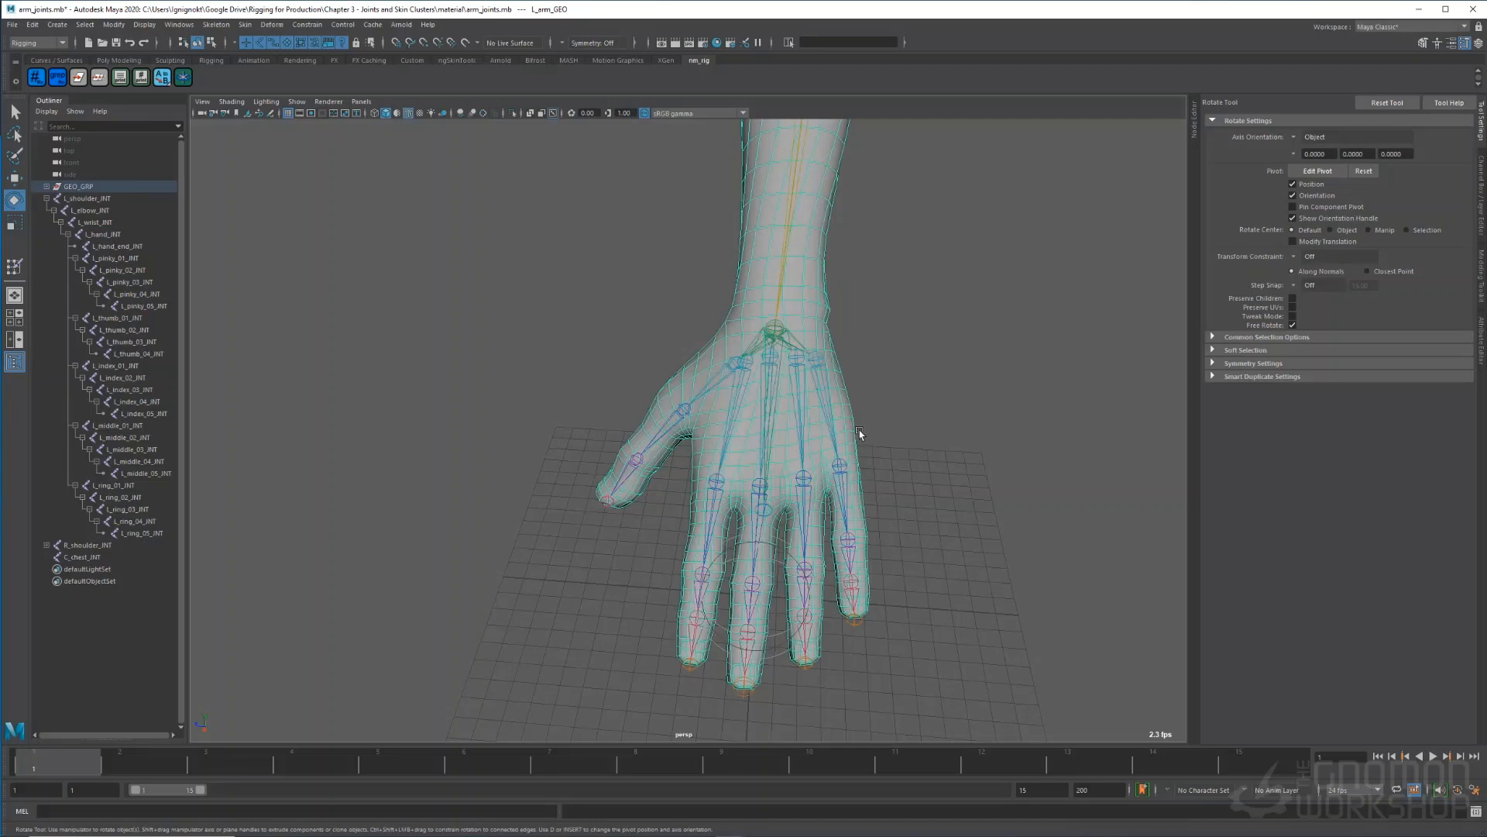
pyautogui.hotkey('ctrl', '1')
pyautogui.keyDown('alt'); pyautogui.moveTo(838, 416); pyautogui.dragTo(830, 448); pyautogui.keyUp('alt')
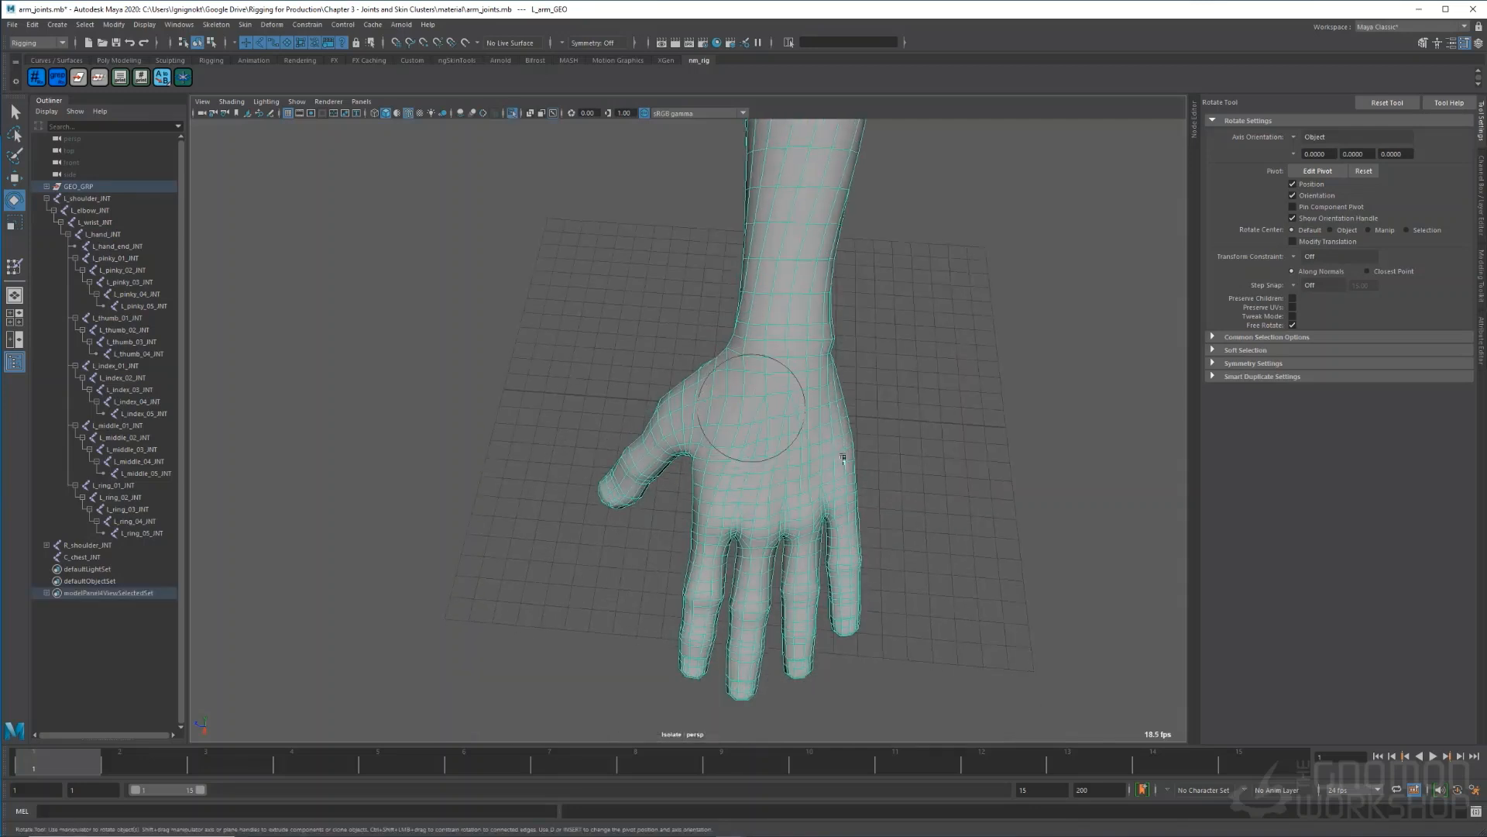
pyautogui.rightClick(849, 465)
pyautogui.click(815, 465)
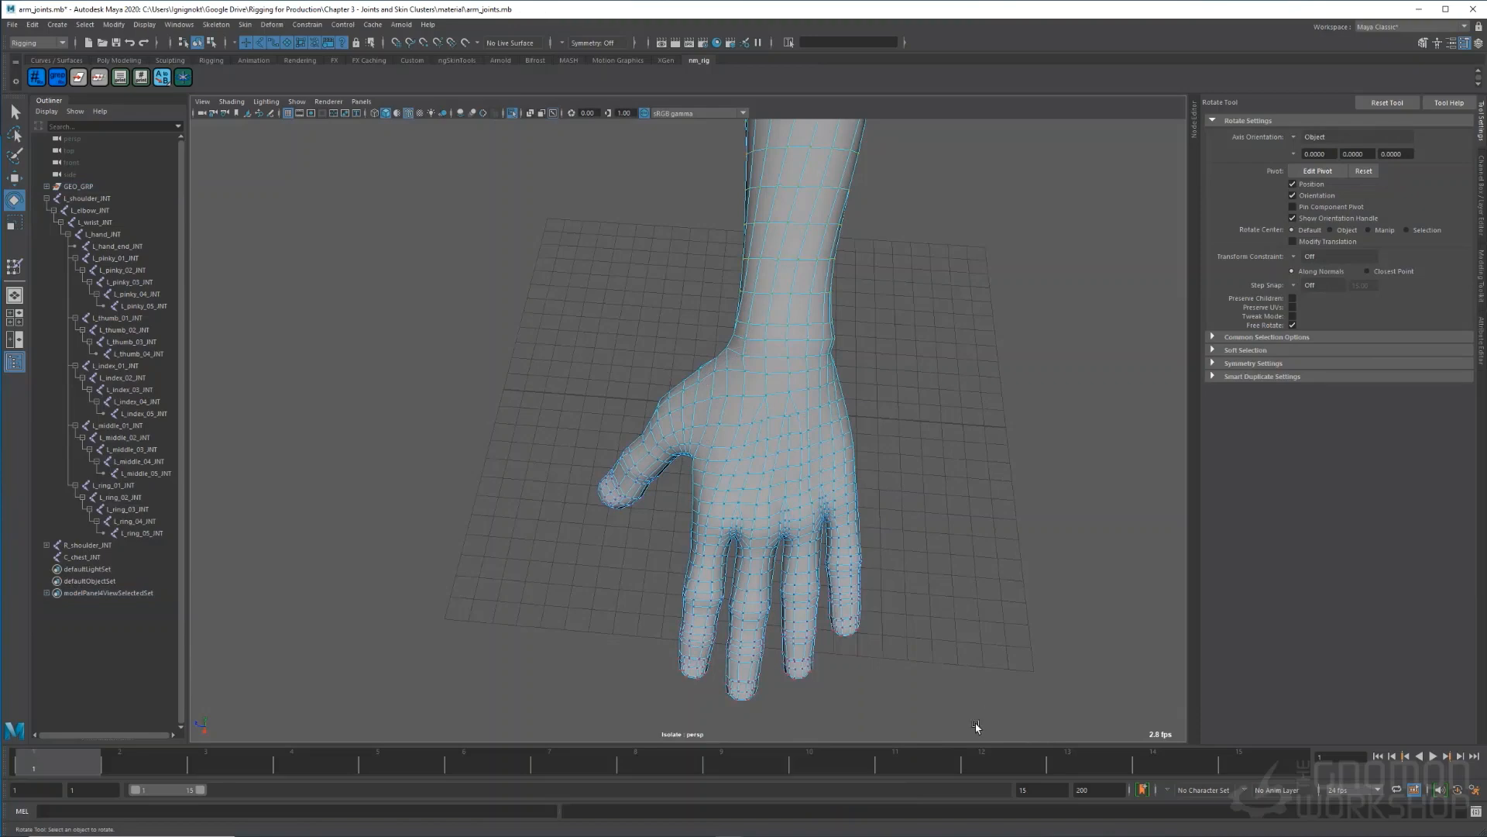
pyautogui.moveTo(976, 726); pyautogui.dragTo(809, 349)
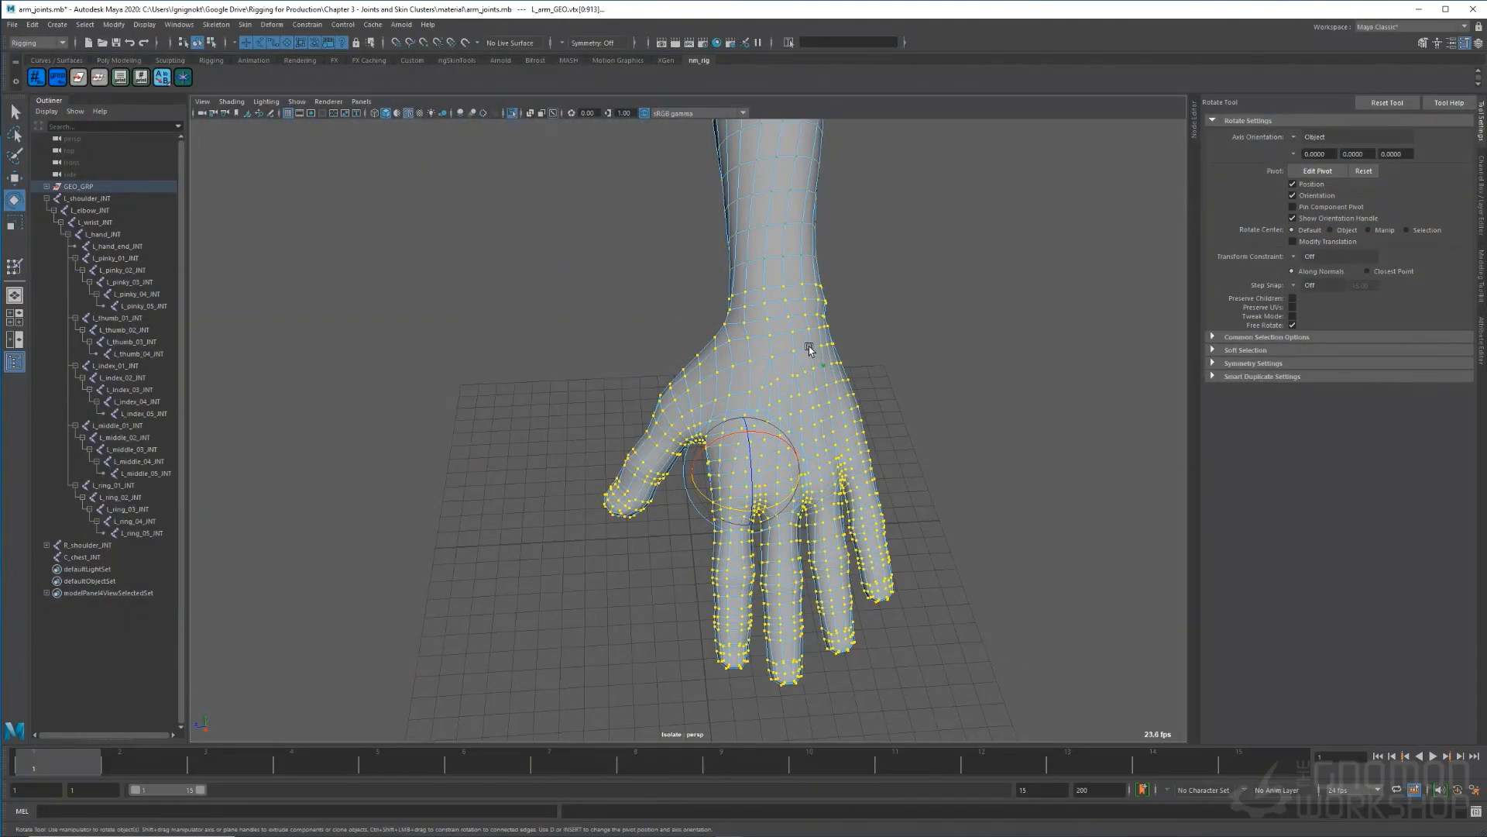
# - Unlock the inverse influence selection and flood the selected hand vertices with value 1 for L_hand_JNT
pyautogui.moveTo(809, 350); pyautogui.dragTo(710, 296, button='right')
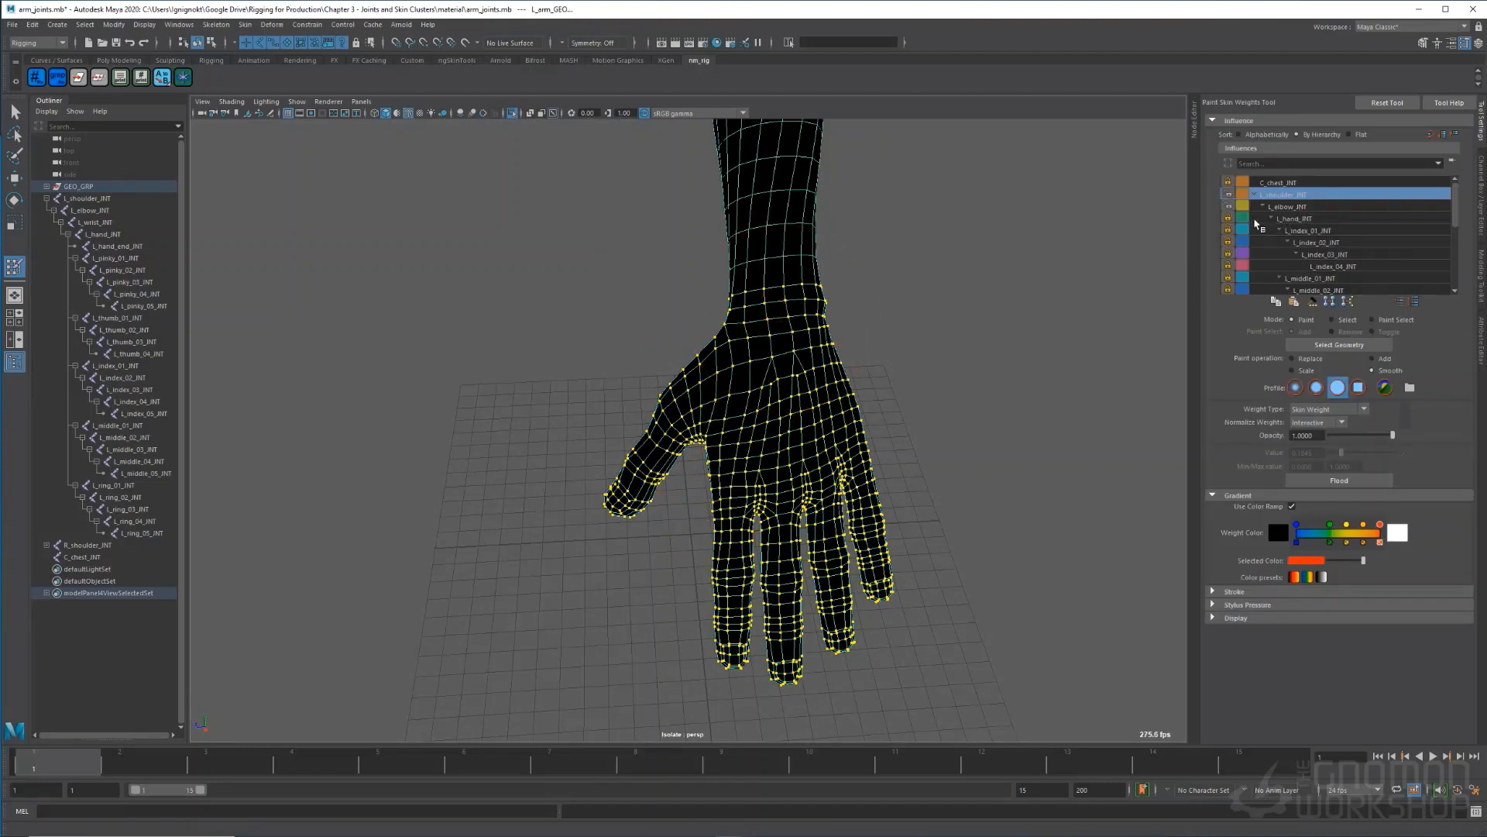
pyautogui.click(1302, 219)
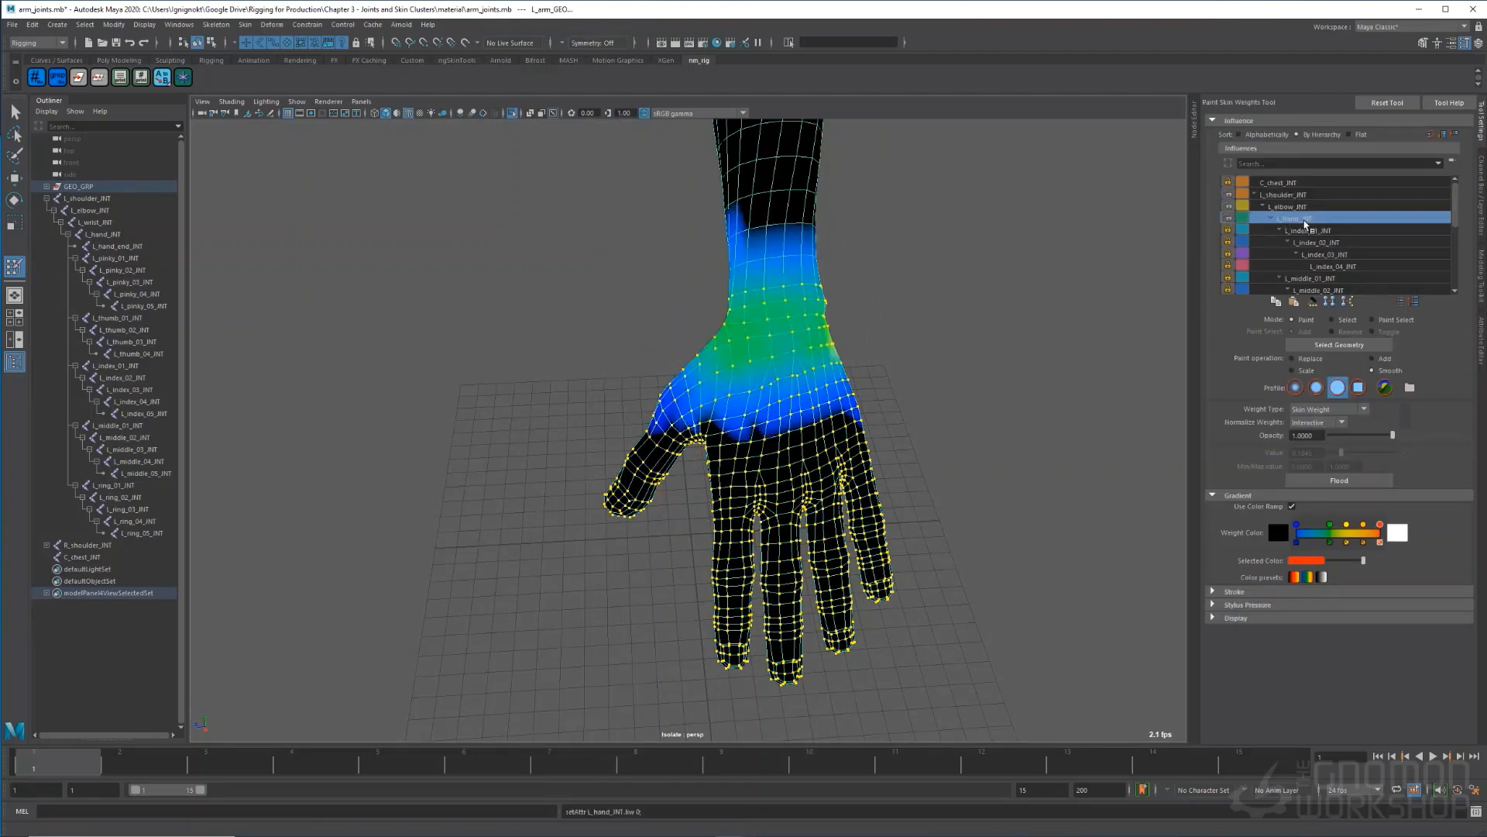
pyautogui.rightClick(1305, 224)
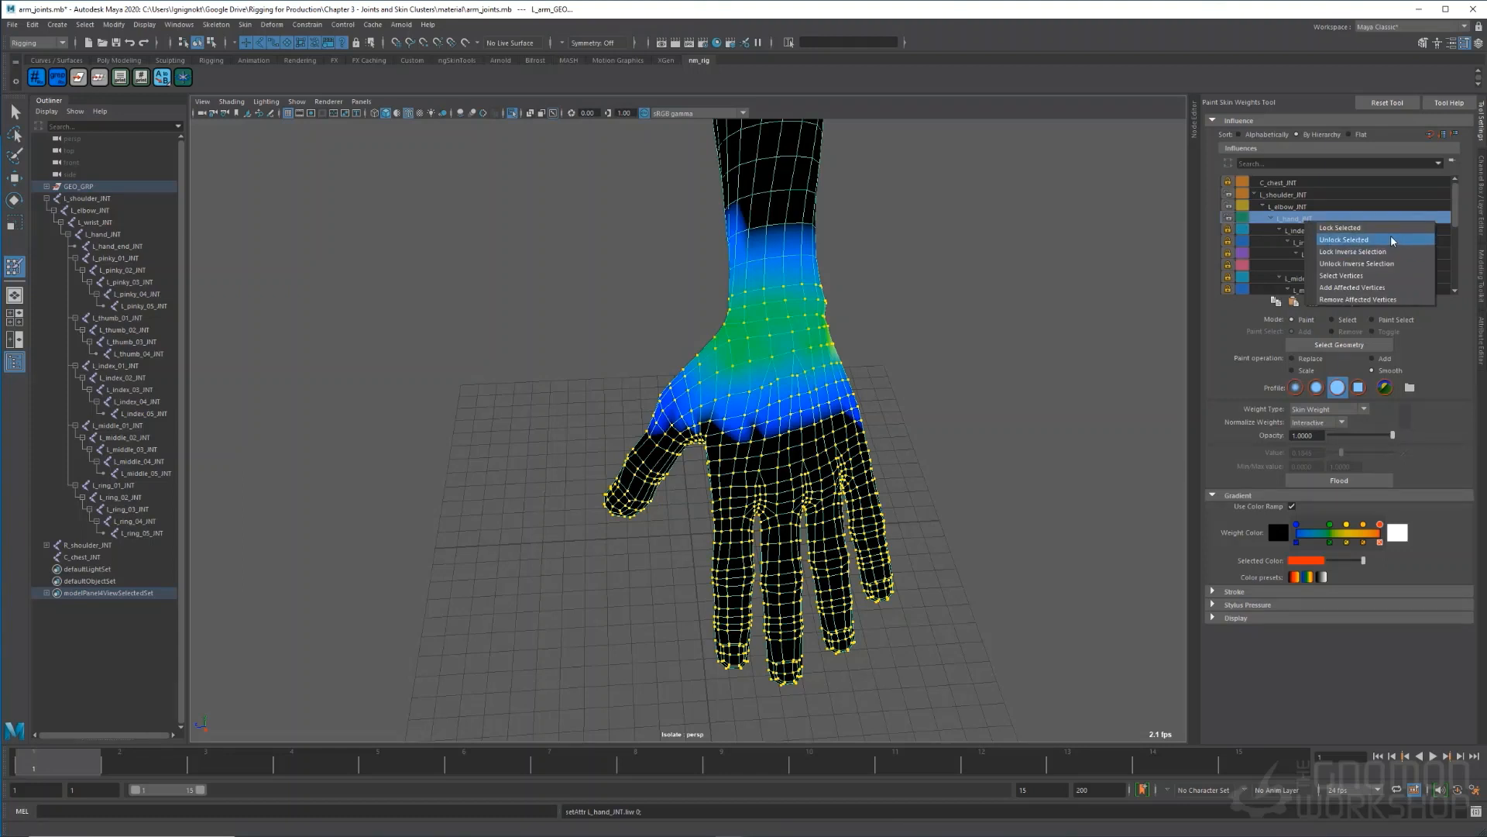
pyautogui.click(1392, 265)
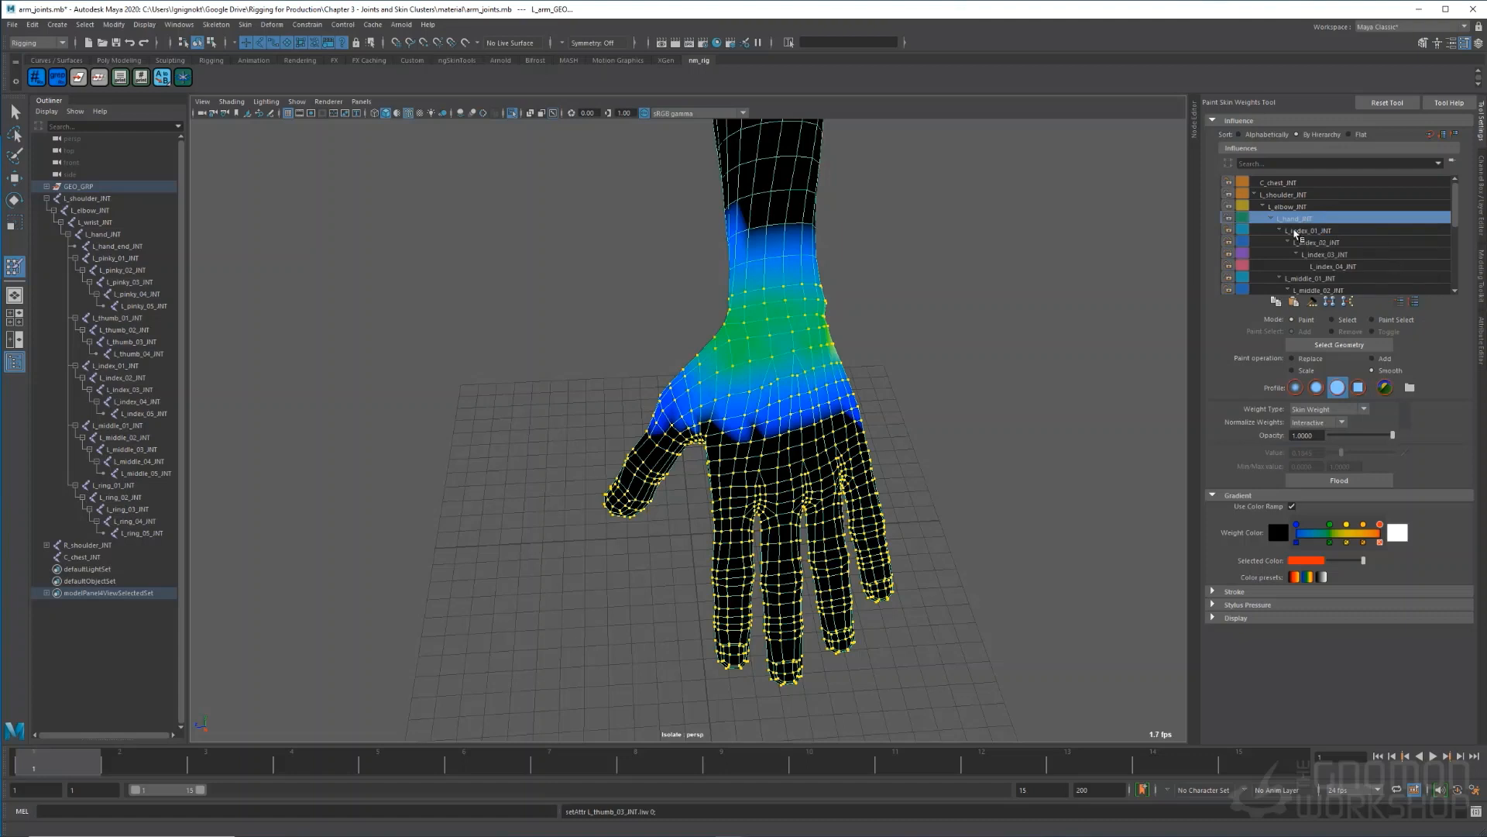
pyautogui.click(1316, 360)
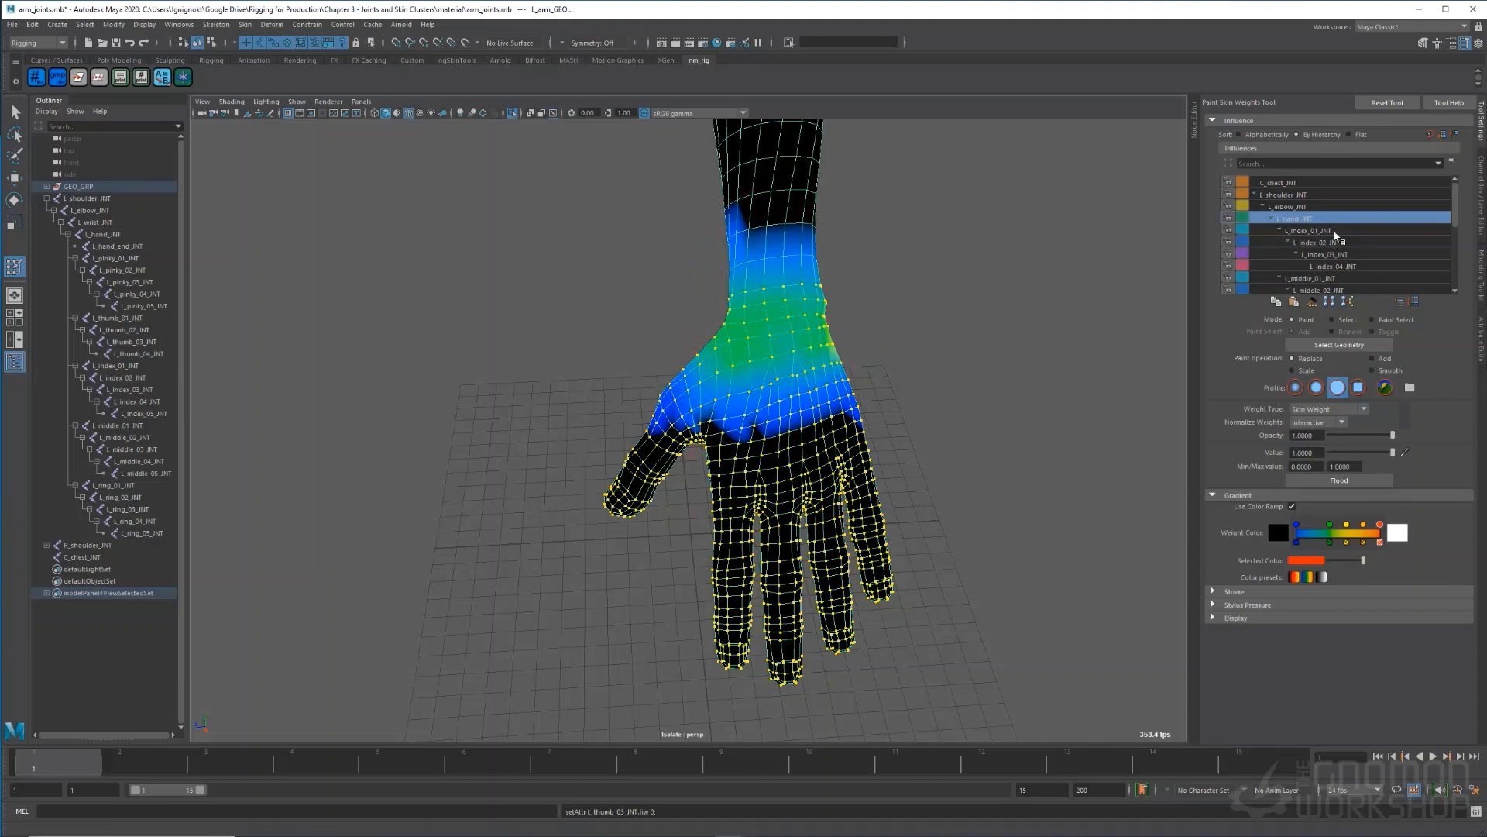
pyautogui.click(1360, 482)
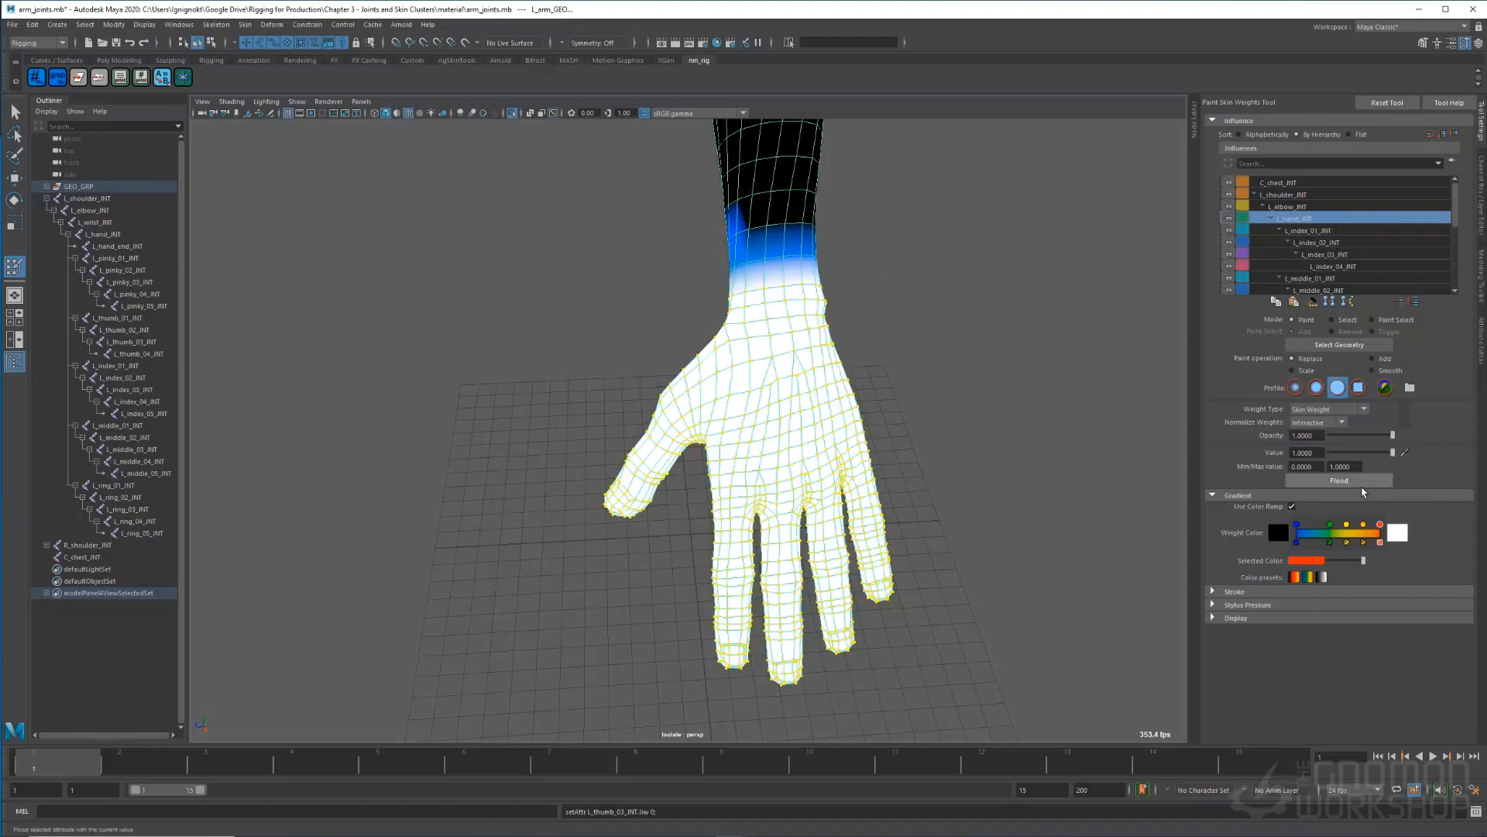
# - Examine the index, middle and pinky influences for stray weights on the forearm
pyautogui.click(1317, 242)
pyautogui.click(1330, 266)
pyautogui.scroll(-1, 1329, 272)
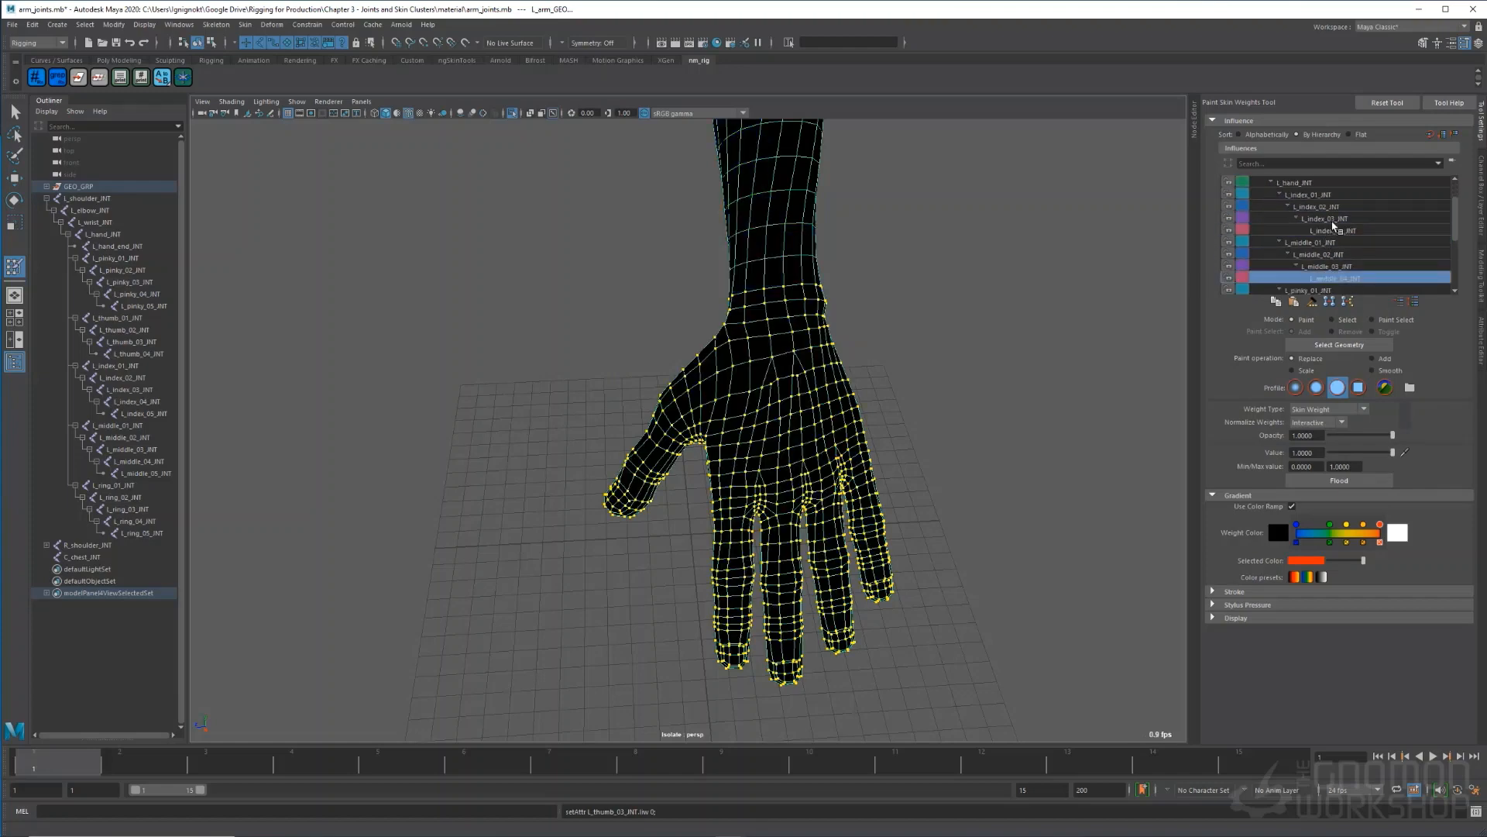
pyautogui.click(1316, 194)
pyautogui.keyDown('alt'); pyautogui.moveTo(737, 305); pyautogui.dragTo(791, 408); pyautogui.keyUp('alt')
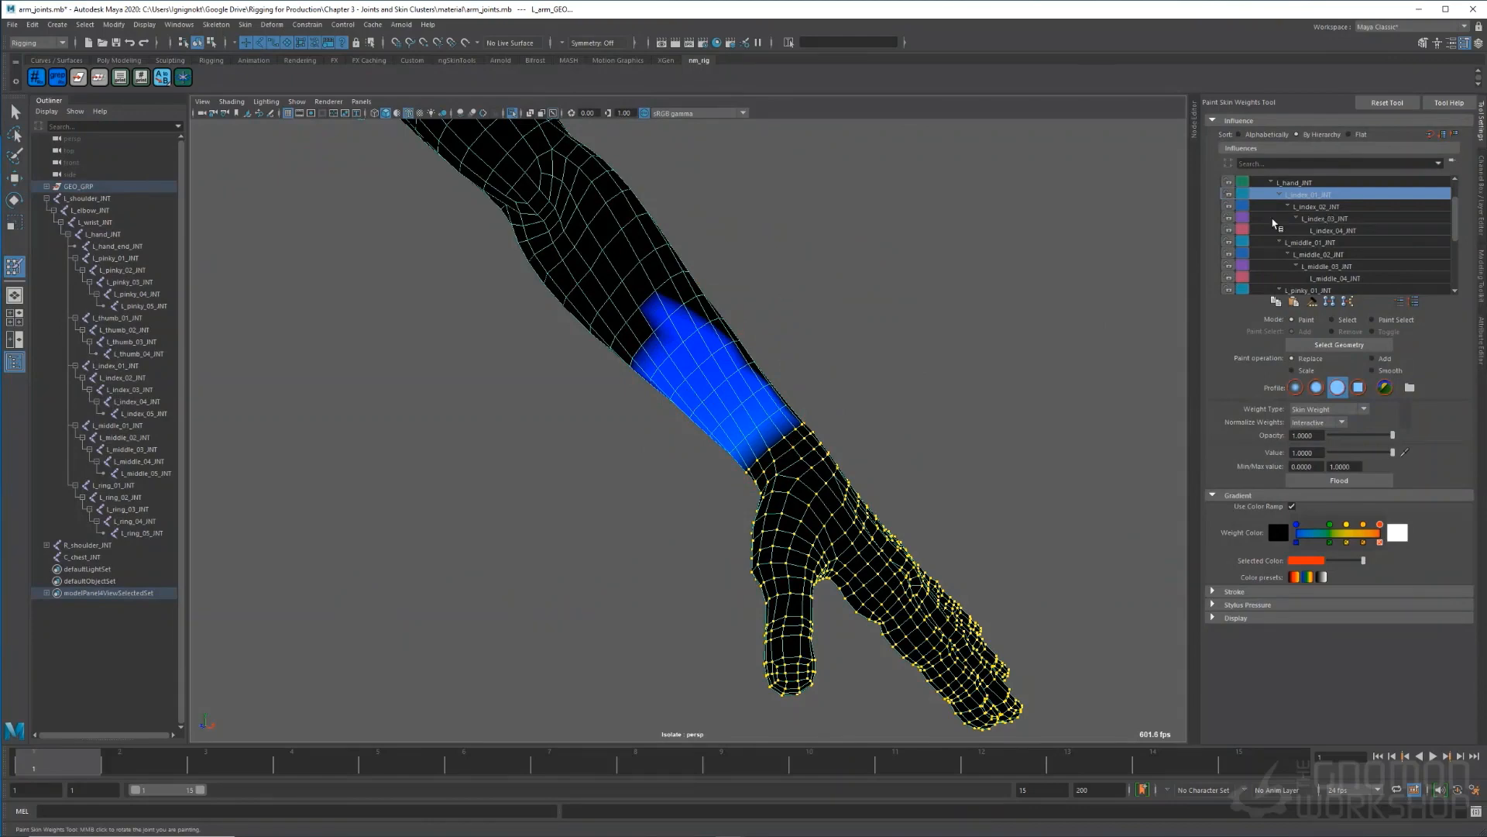
pyautogui.keyDown('alt'); pyautogui.moveTo(829, 370); pyautogui.dragTo(705, 387); pyautogui.keyUp('alt')
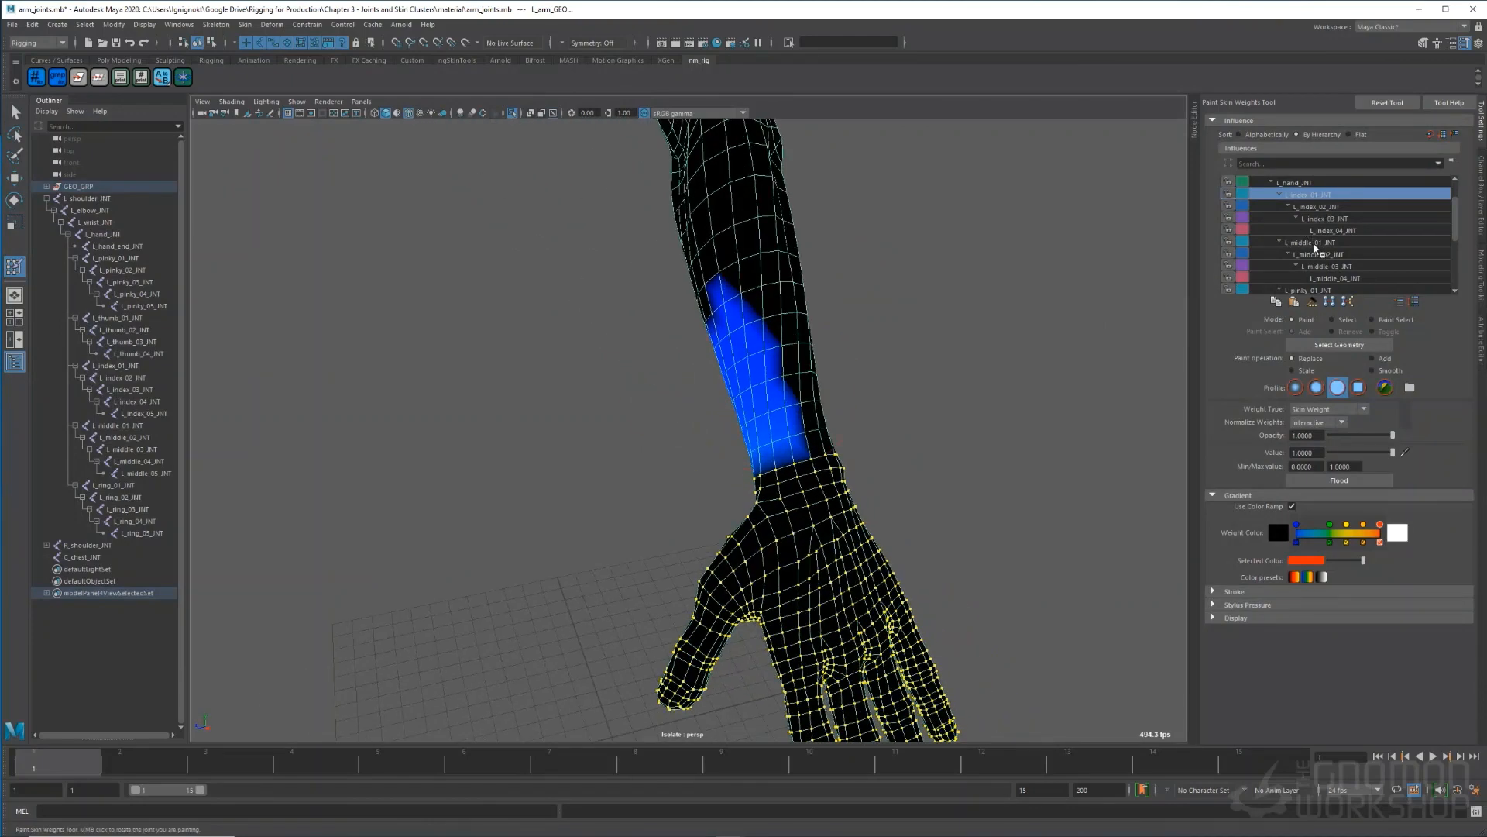
pyautogui.click(1317, 243)
pyautogui.click(1322, 290)
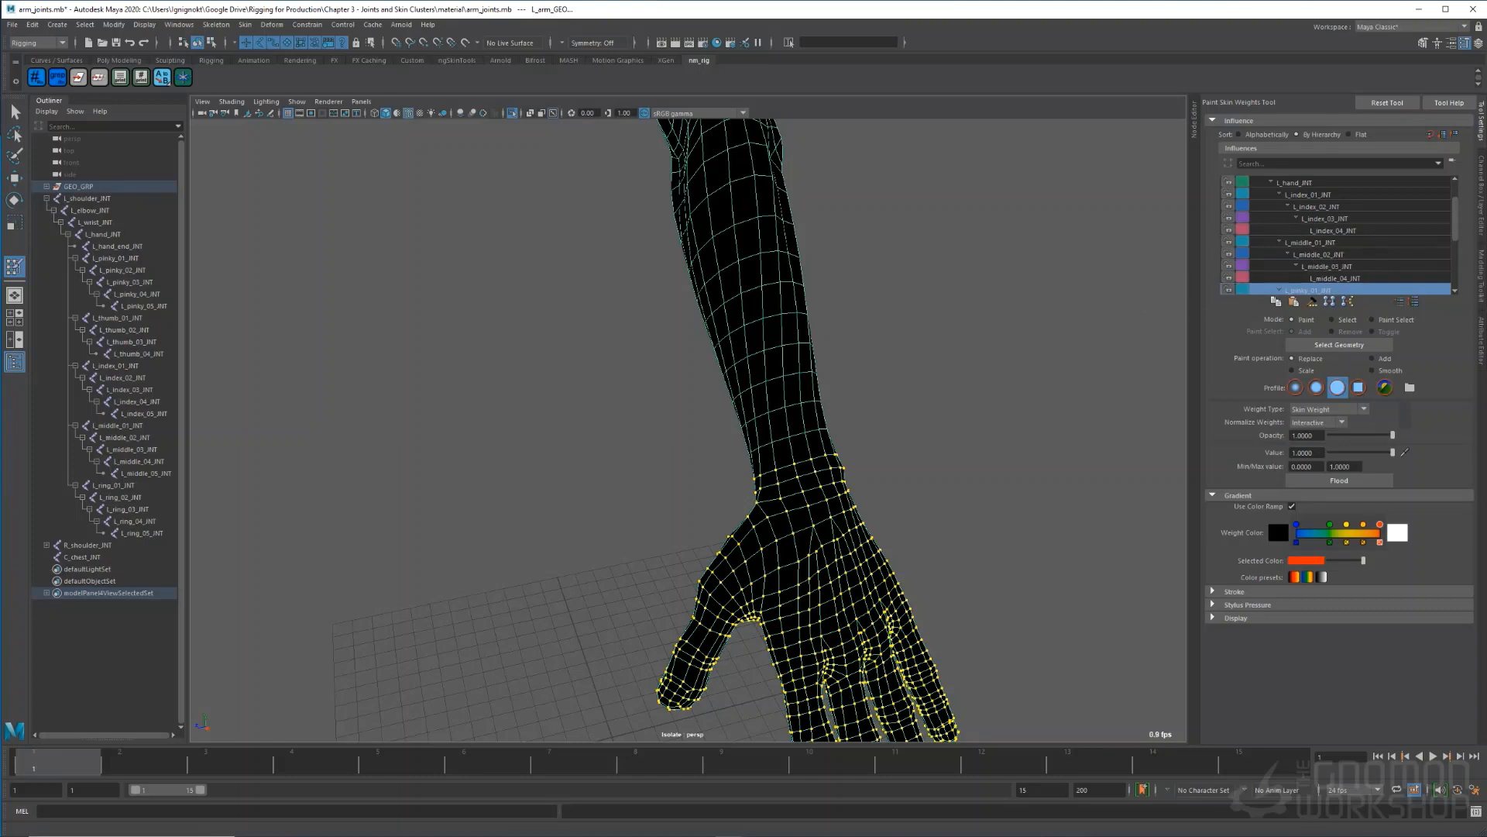
# - Flood the L_index_01_JNT weights with 0 over the whole arm mesh
pyautogui.scroll(1, 1340, 248)
pyautogui.click(1331, 220)
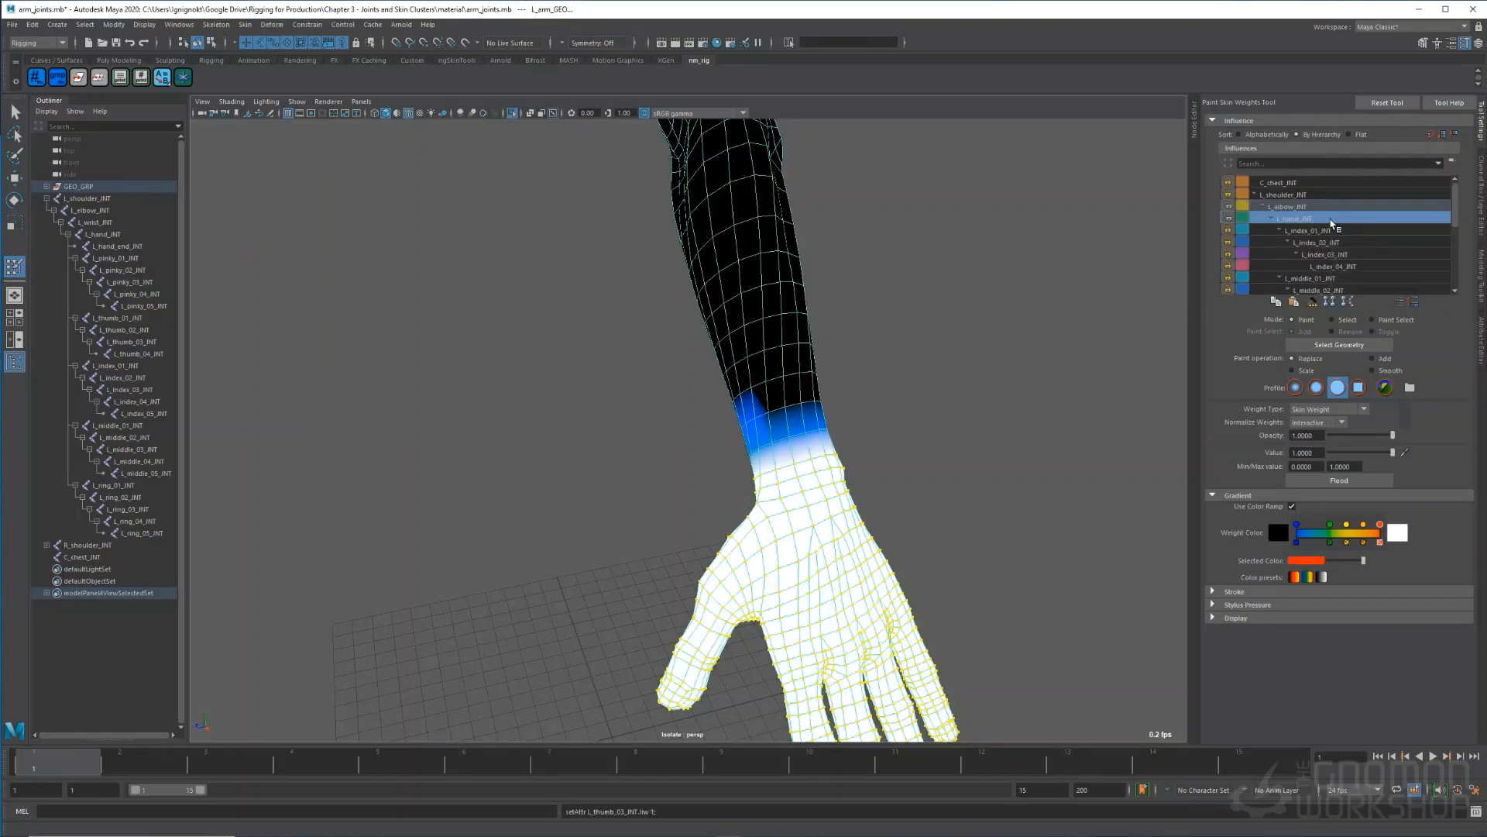
pyautogui.click(1328, 231)
pyautogui.press('w')
pyautogui.moveTo(813, 365); pyautogui.dragTo(464, 322, button='right')
pyautogui.press('y')
pyautogui.click(1313, 481)
pyautogui.keyDown('alt'); pyautogui.moveTo(813, 388); pyautogui.dragTo(1007, 372); pyautogui.keyUp('alt')
# - Check L_middle_01_JNT and the remaining finger influences for leftover weights on the arm
pyautogui.click(1331, 278)
pyautogui.keyDown('alt'); pyautogui.moveTo(852, 372); pyautogui.dragTo(1105, 375); pyautogui.keyUp('alt')
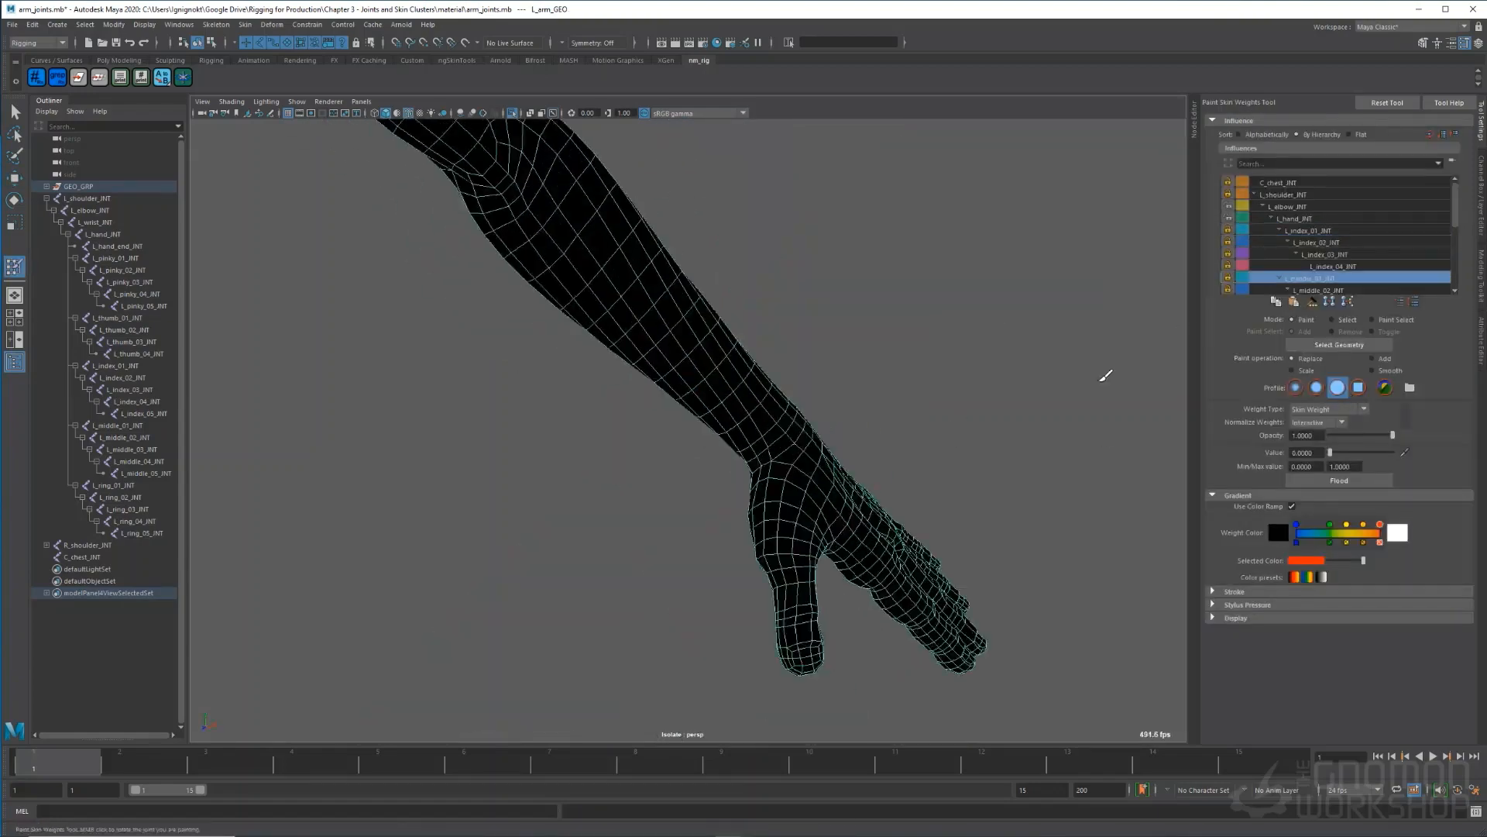
pyautogui.scroll(-4, 1317, 255)
pyautogui.click(1317, 288)
pyautogui.moveTo(969, 372)
pyautogui.keyDown('alt'); pyautogui.mouseDown()
pyautogui.moveTo(680, 358)
pyautogui.moveTo(836, 405)
pyautogui.moveTo(914, 387)
pyautogui.mouseUp(); pyautogui.keyUp('alt')
pyautogui.scroll(5, 1298, 225)
# - Replace the L_hand_JNT weights on the forearm just above the wrist with 0 all around the arm
pyautogui.click(1298, 219)
pyautogui.moveTo(829, 436); pyautogui.dragTo(801, 436)
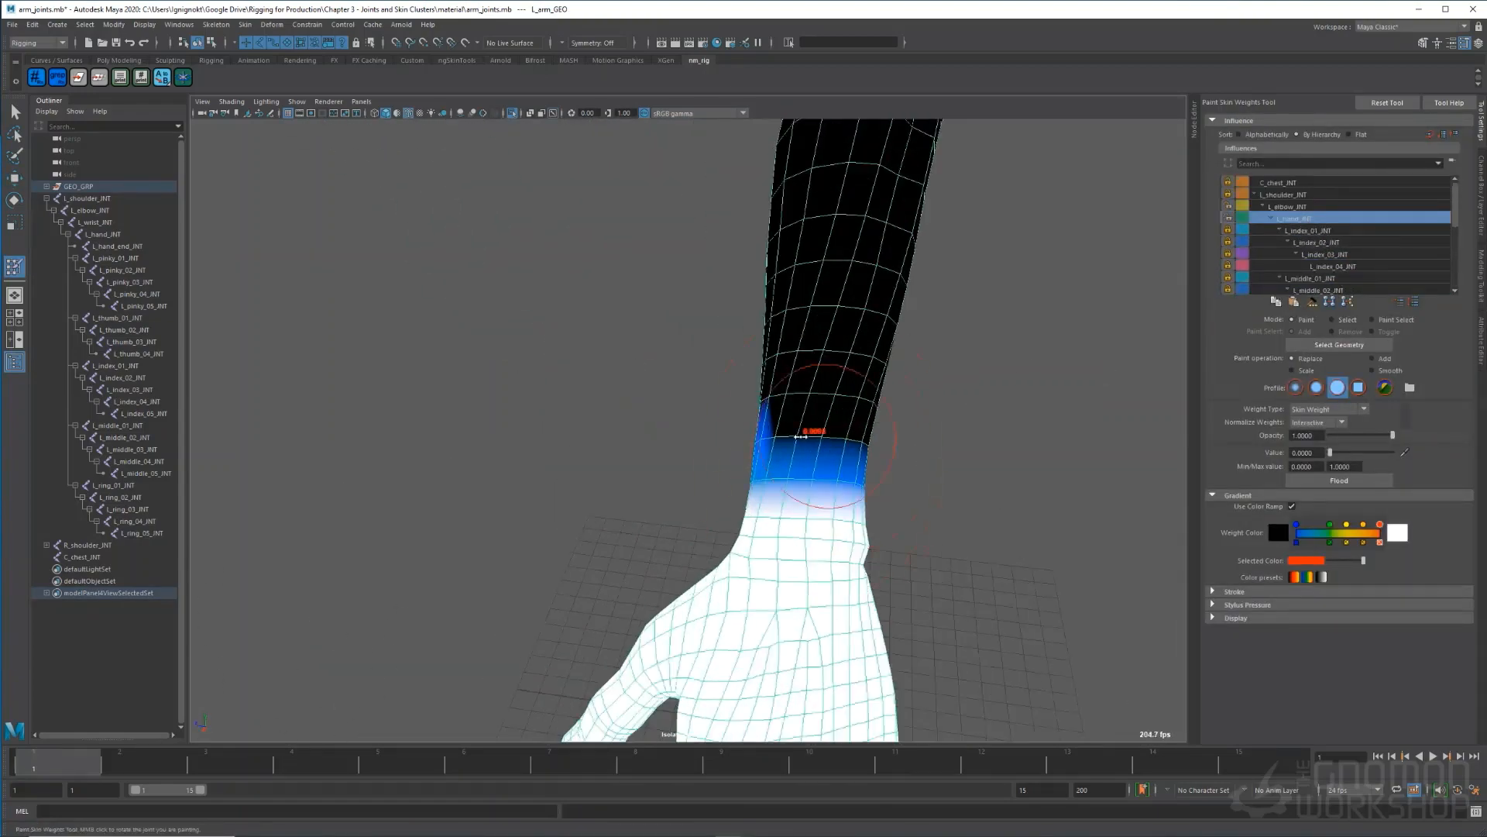
pyautogui.keyDown('alt'); pyautogui.moveTo(801, 437); pyautogui.dragTo(798, 381, button='middle'); pyautogui.keyUp('alt')
pyautogui.moveTo(849, 416); pyautogui.dragTo(767, 407)
pyautogui.keyDown('alt'); pyautogui.moveTo(767, 407); pyautogui.dragTo(1000, 387); pyautogui.keyUp('alt')
pyautogui.moveTo(640, 355); pyautogui.dragTo(550, 406)
pyautogui.keyDown('alt'); pyautogui.moveTo(648, 422); pyautogui.dragTo(403, 493); pyautogui.keyUp('alt')
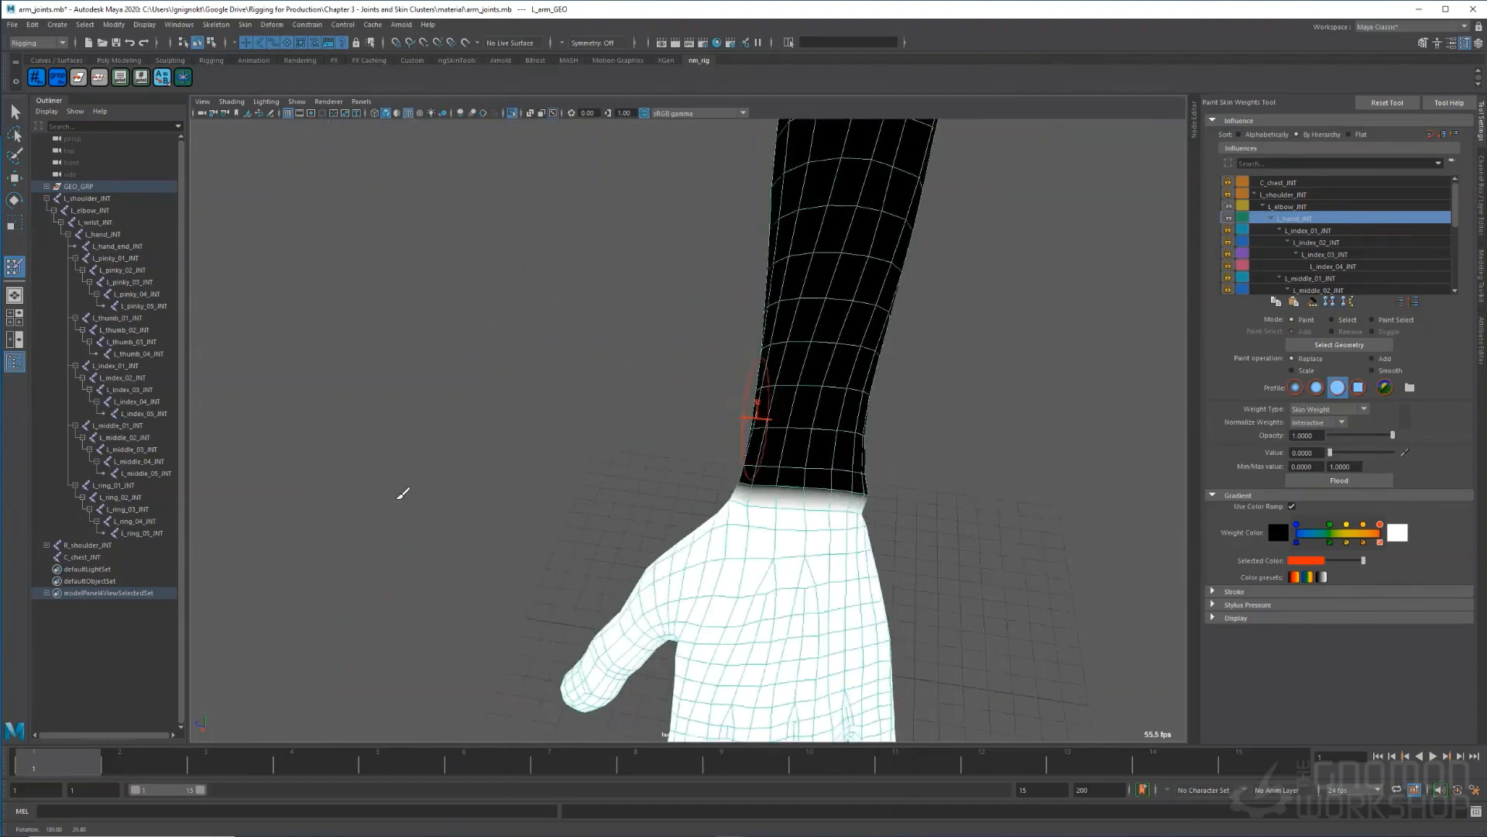
# - Smooth the L_hand_JNT weights across the wrist edge of the arm mesh
pyautogui.keyDown('alt'); pyautogui.moveTo(844, 504); pyautogui.dragTo(860, 365, button='middle'); pyautogui.keyUp('alt')
pyautogui.click(1371, 370)
pyautogui.moveTo(863, 365); pyautogui.dragTo(751, 361)
# - Test the wrist deformation by rotating L_hand_JNT in several directions, and undo the rotations
pyautogui.keyDown('alt'); pyautogui.moveTo(890, 372); pyautogui.dragTo(664, 382); pyautogui.keyUp('alt')
pyautogui.press('w')
pyautogui.click(800, 354)
pyautogui.press('e')
pyautogui.moveTo(806, 367); pyautogui.dragTo(658, 341)
pyautogui.moveTo(632, 353); pyautogui.dragTo(624, 272)
pyautogui.keyDown('alt'); pyautogui.moveTo(627, 333); pyautogui.dragTo(929, 364); pyautogui.keyUp('alt')
pyautogui.moveTo(680, 342); pyautogui.dragTo(728, 349)
pyautogui.hotkey('ctrl', 'z')
pyautogui.hotkey('ctrl', 'z')
pyautogui.hotkey('ctrl', 'z')
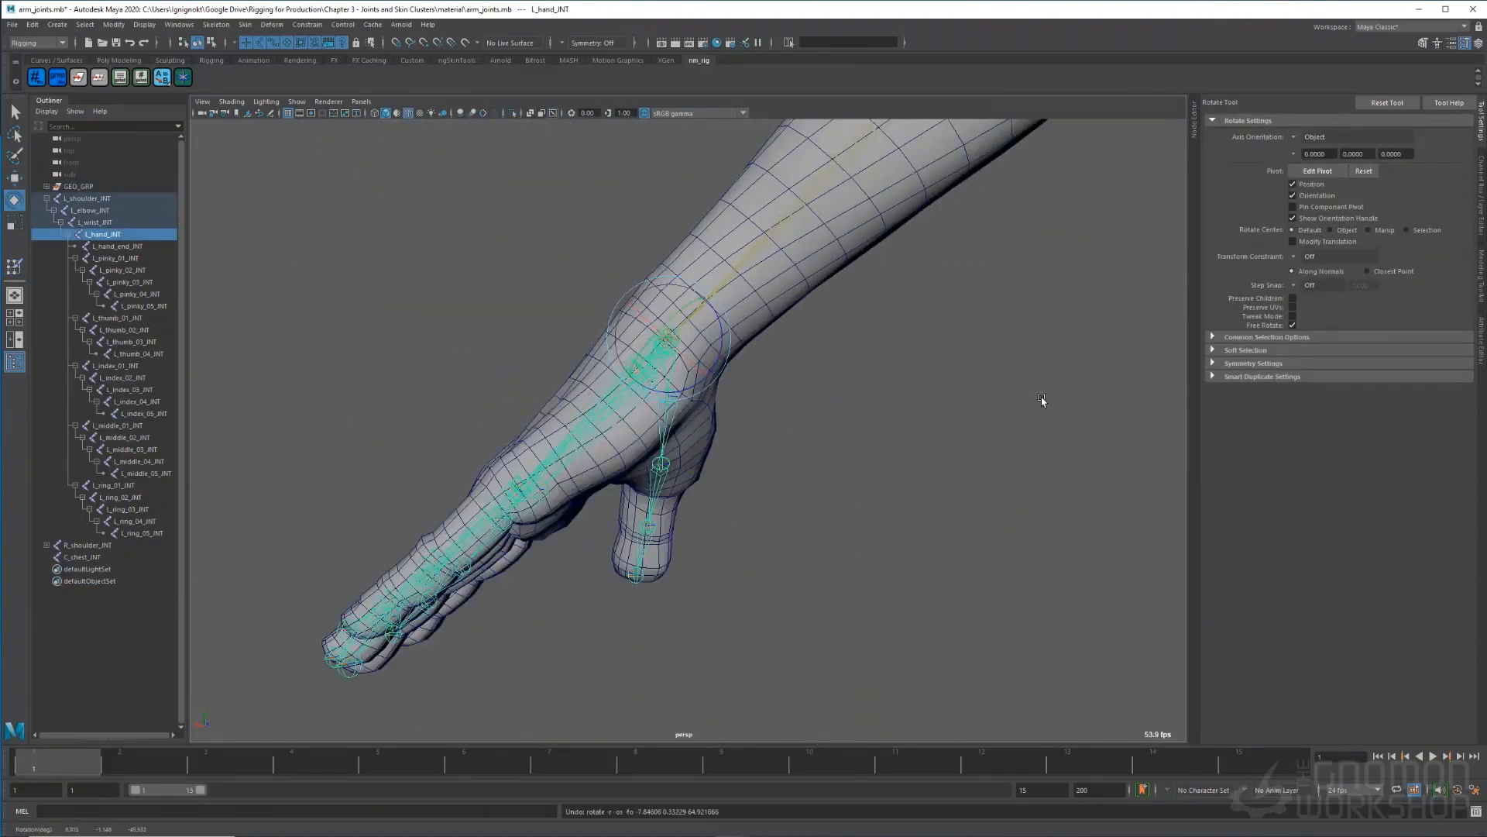
# - Switch the arm mesh to face selection and select a face near the tip of the pinky
pyautogui.keyDown('alt'); pyautogui.moveTo(1041, 399); pyautogui.dragTo(854, 607); pyautogui.keyUp('alt')
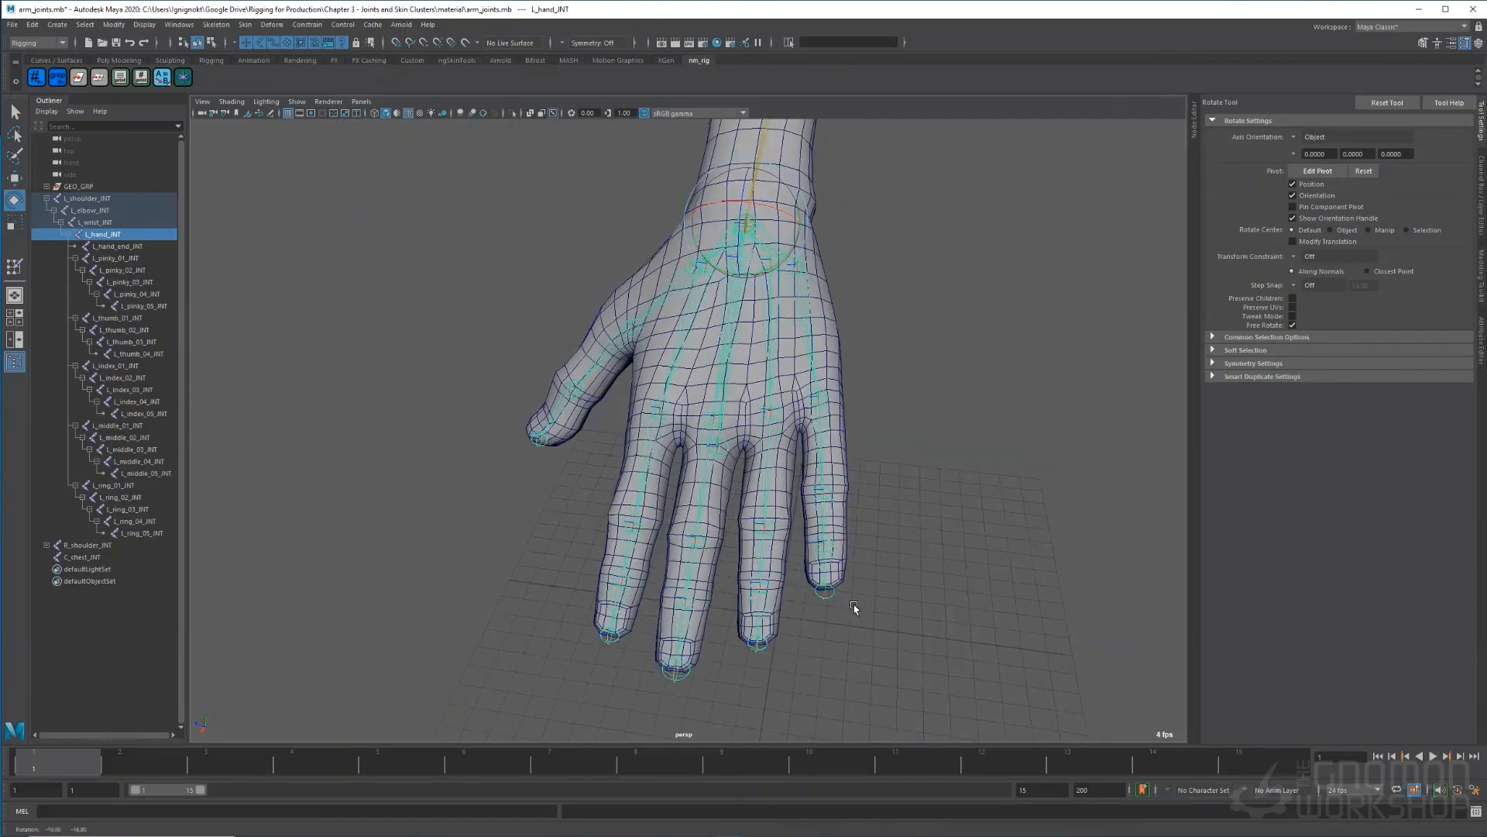
pyautogui.click(826, 545)
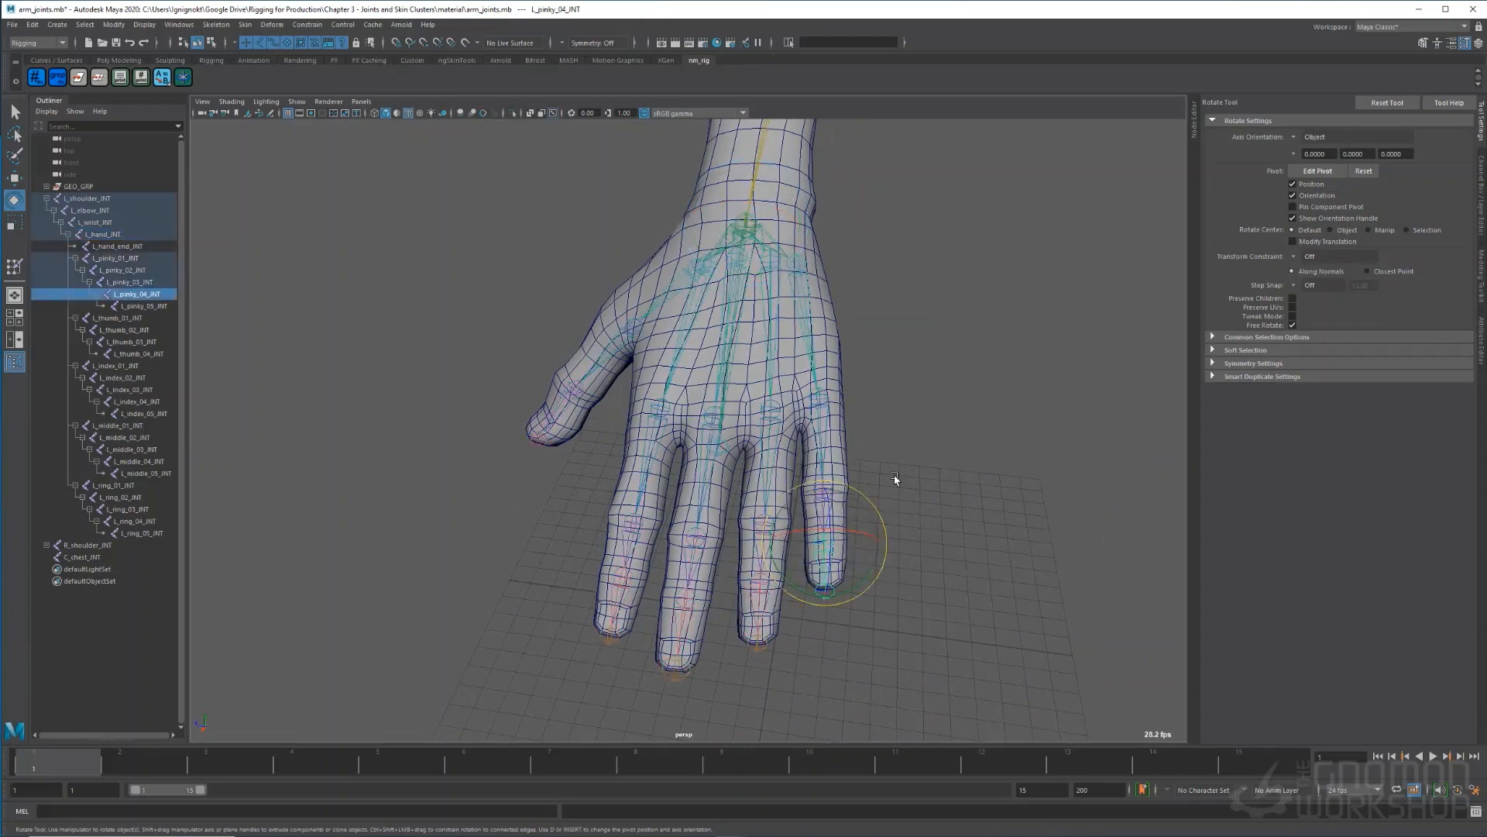
pyautogui.click(970, 447)
pyautogui.keyDown('alt'); pyautogui.moveTo(943, 494); pyautogui.dragTo(1003, 583, button='right'); pyautogui.keyUp('alt')
pyautogui.keyDown('alt'); pyautogui.moveTo(1002, 583); pyautogui.dragTo(828, 457, button='middle'); pyautogui.keyUp('alt')
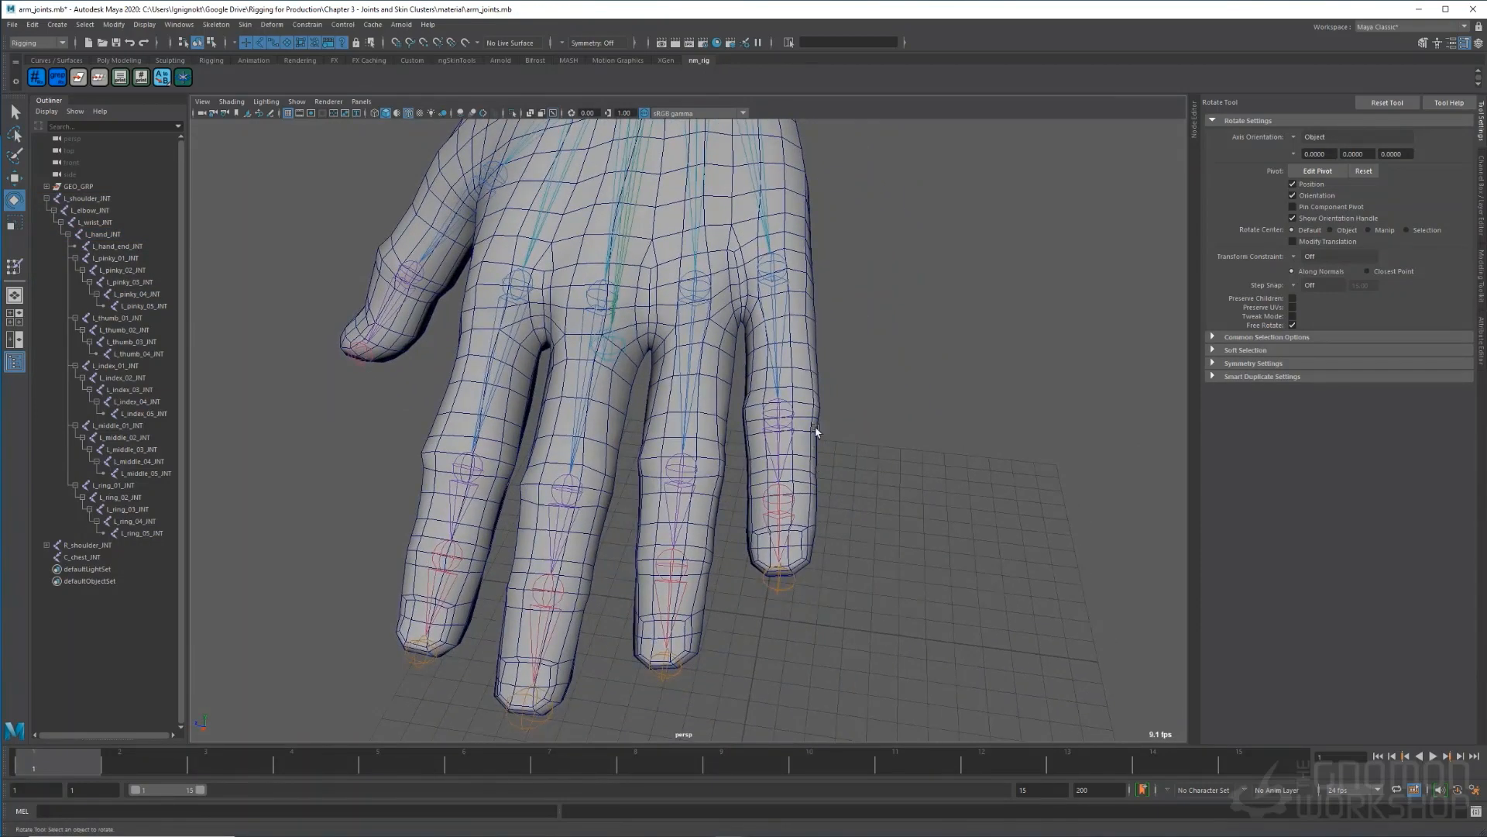
pyautogui.keyDown('alt'); pyautogui.moveTo(813, 336); pyautogui.dragTo(775, 387); pyautogui.keyUp('alt')
pyautogui.keyDown('alt'); pyautogui.moveTo(880, 567); pyautogui.dragTo(867, 439); pyautogui.keyUp('alt')
pyautogui.click(790, 446)
pyautogui.moveTo(790, 449); pyautogui.dragTo(786, 593, button='right')
pyautogui.press('q')
pyautogui.click(787, 597)
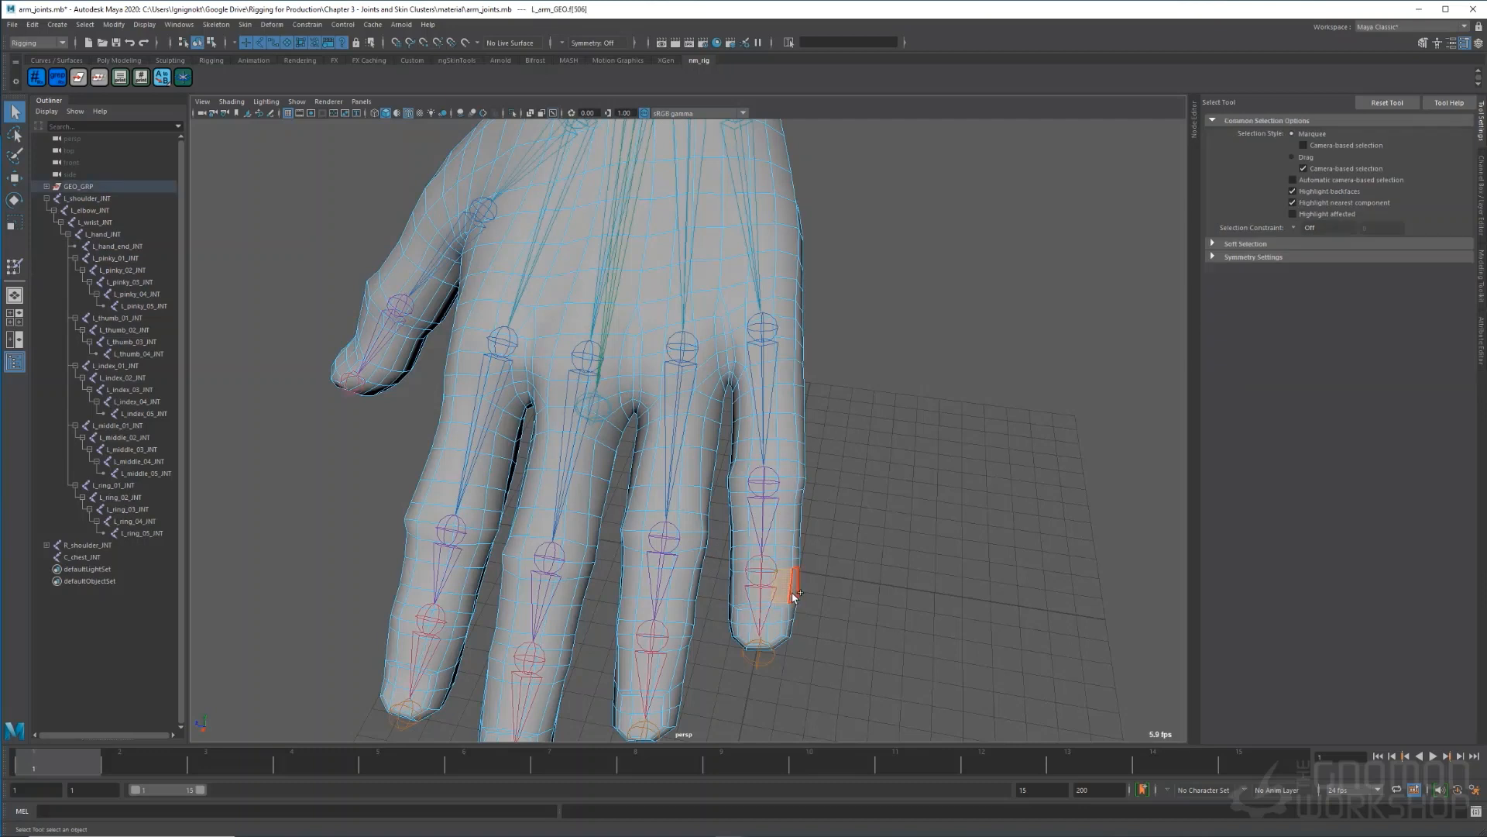
# - Grow the face selection over the whole pinky up to its base knuckle and convert it to vertices
pyautogui.hotkey('shift', '.')
pyautogui.hotkey('shift', '.')
pyautogui.hotkey('shift', '.')
pyautogui.hotkey('shift', '.')
pyautogui.hotkey('shift', '.')
pyautogui.hotkey('shift', '.')
pyautogui.hotkey('shift', '.')
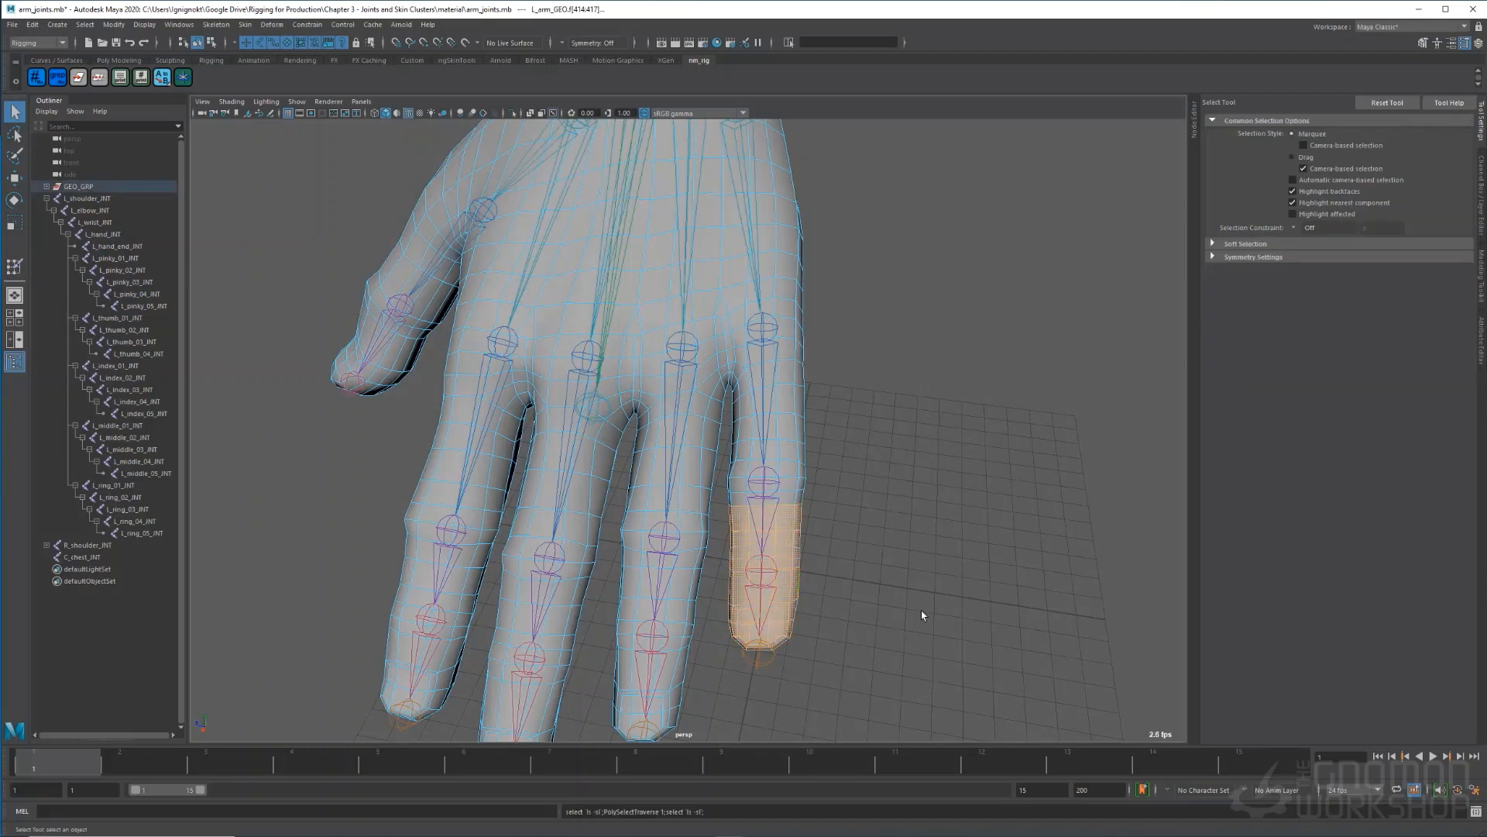
pyautogui.hotkey('shift', '.')
pyautogui.hotkey('shift', '.')
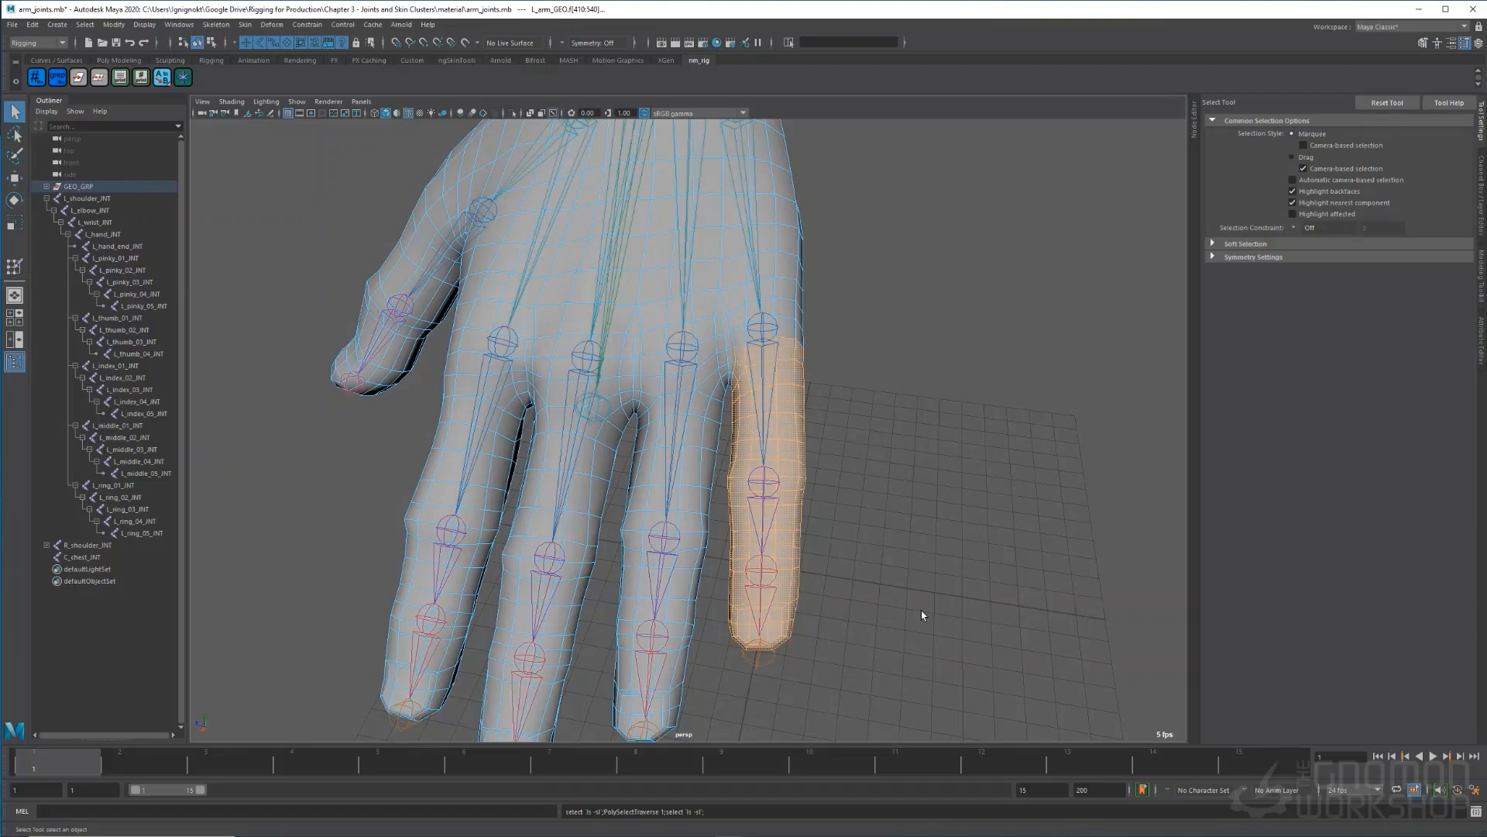
pyautogui.hotkey('ctrl', 'F9')
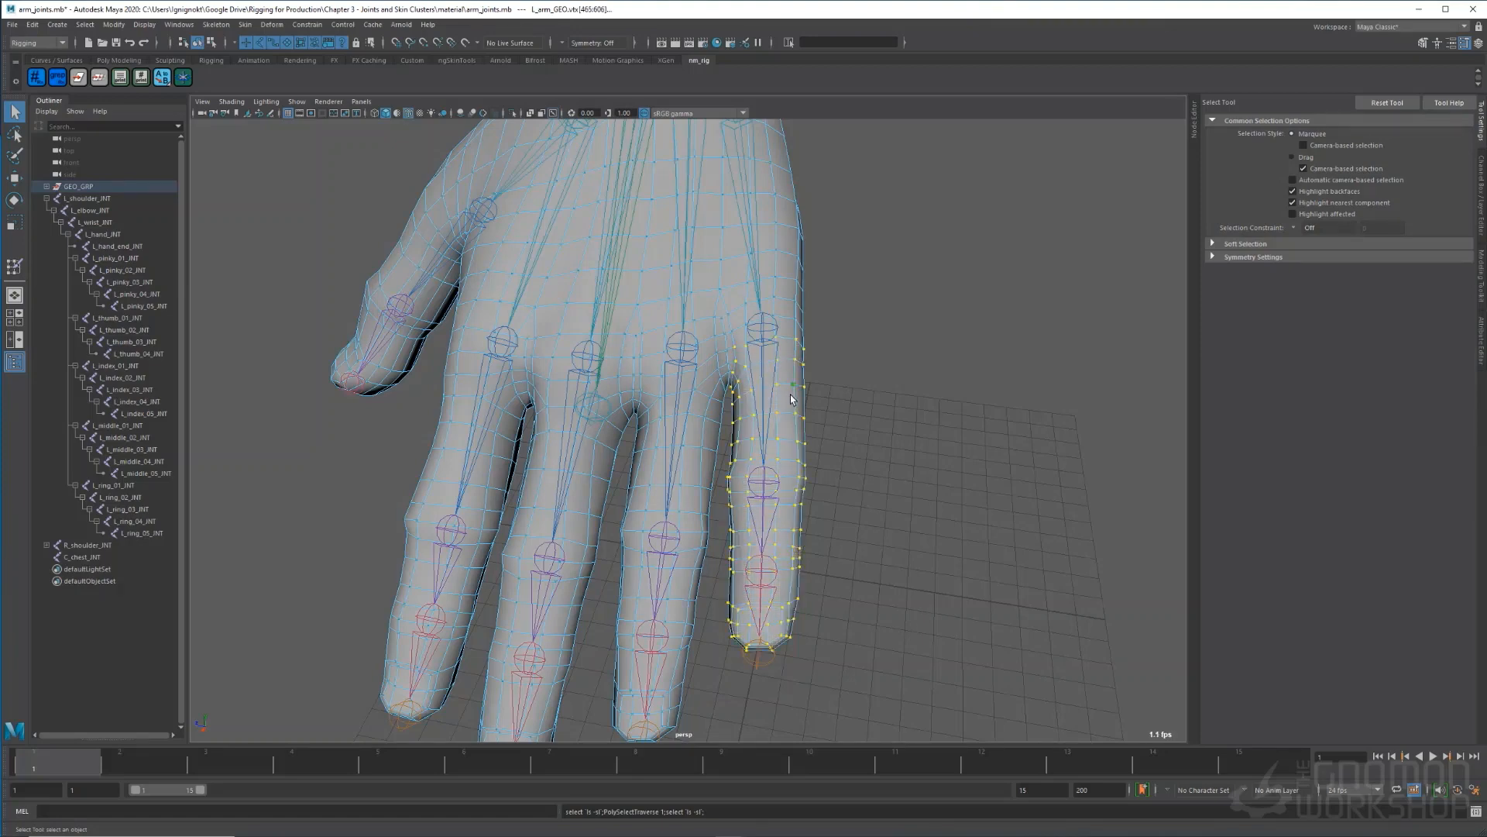
# - Flood the selected pinky vertices to full L_pinky_02_JNT weight with the Replace operation
pyautogui.moveTo(795, 385); pyautogui.dragTo(713, 353, button='right')
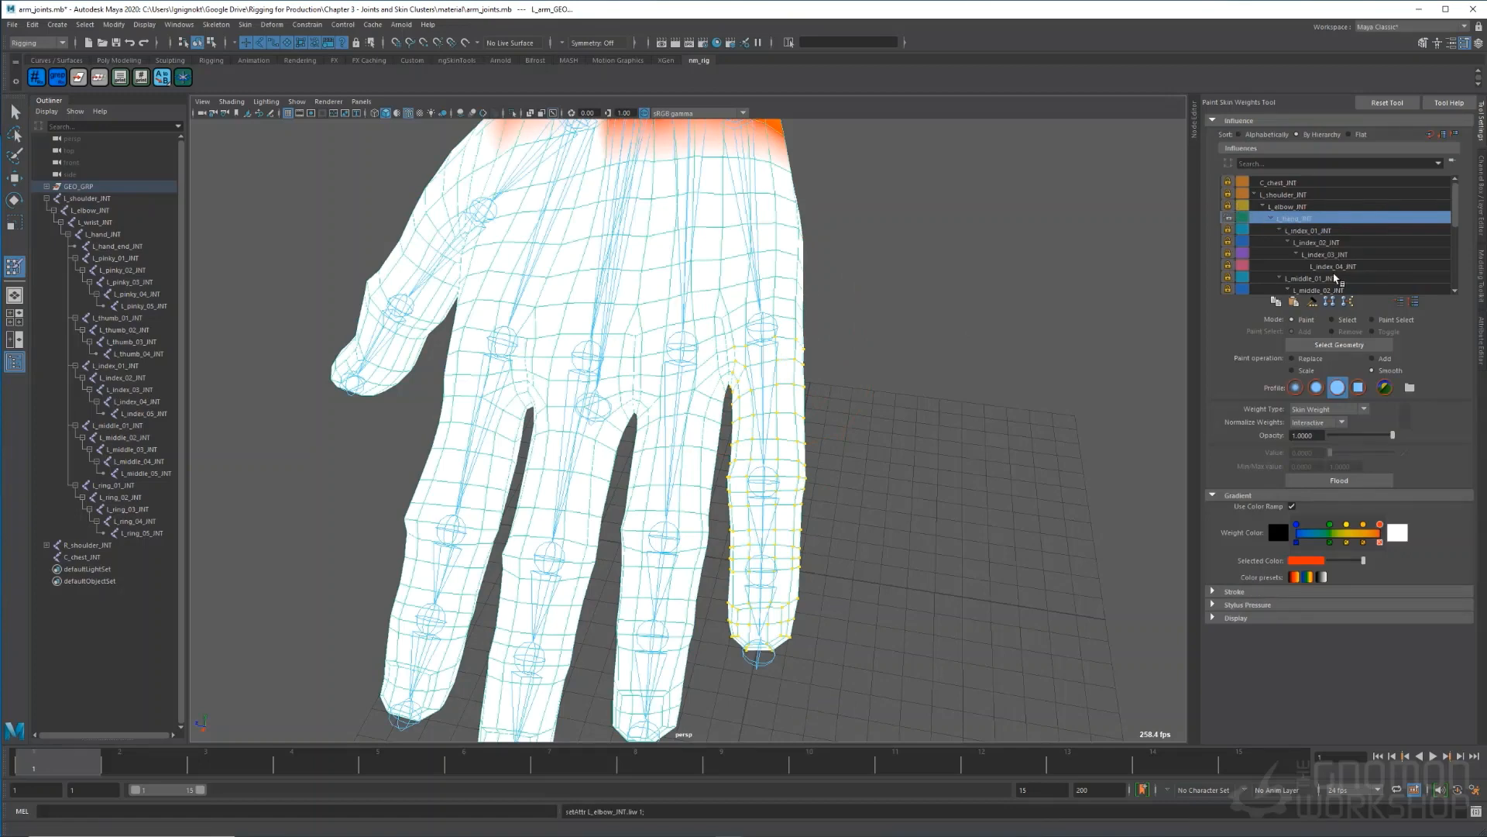
pyautogui.scroll(-1, 1289, 271)
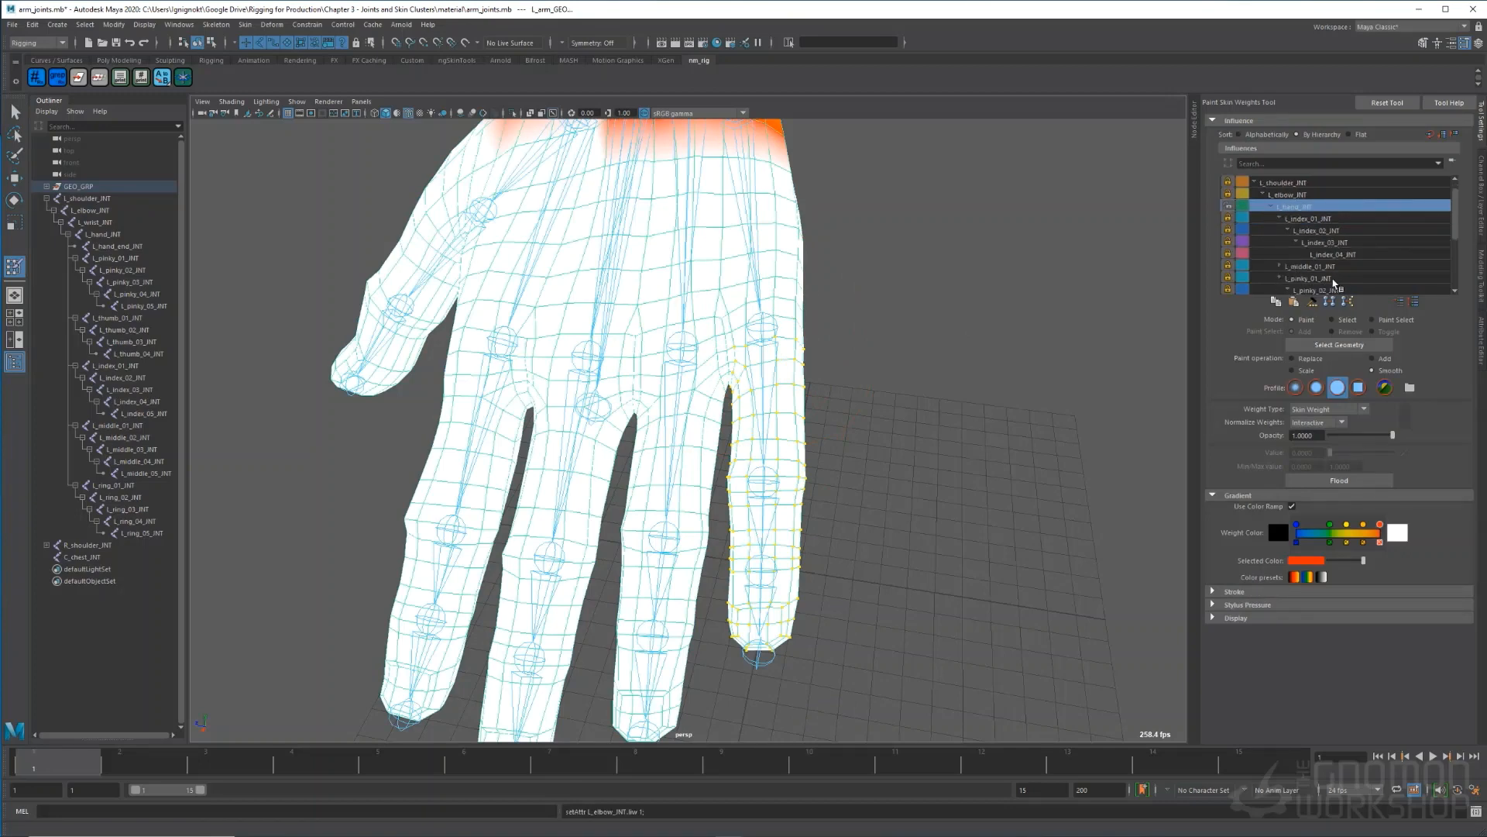
pyautogui.click(1308, 278)
pyautogui.scroll(-1, 1334, 281)
pyautogui.click(1335, 280)
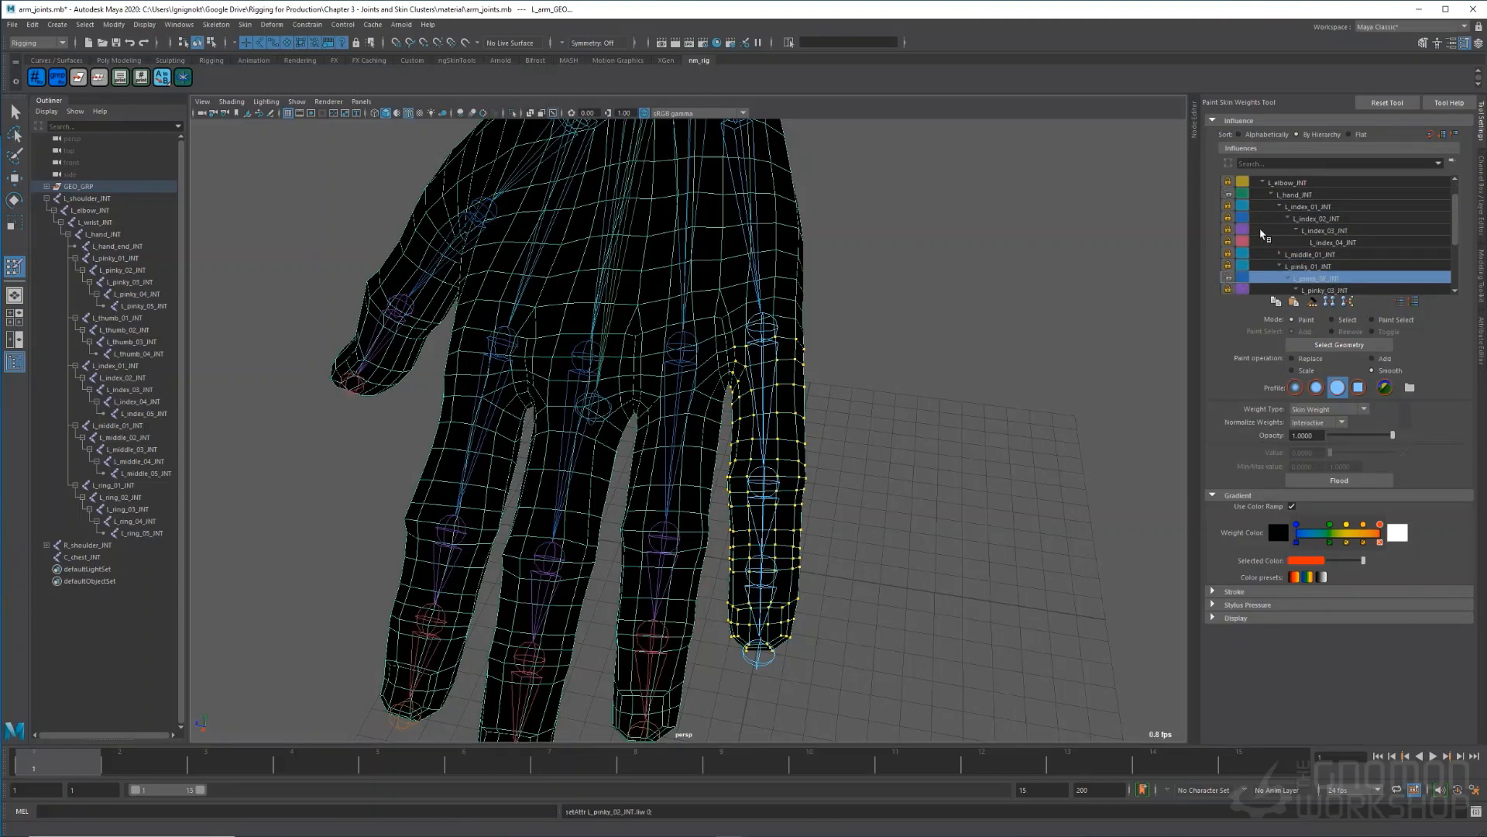
pyautogui.click(1384, 357)
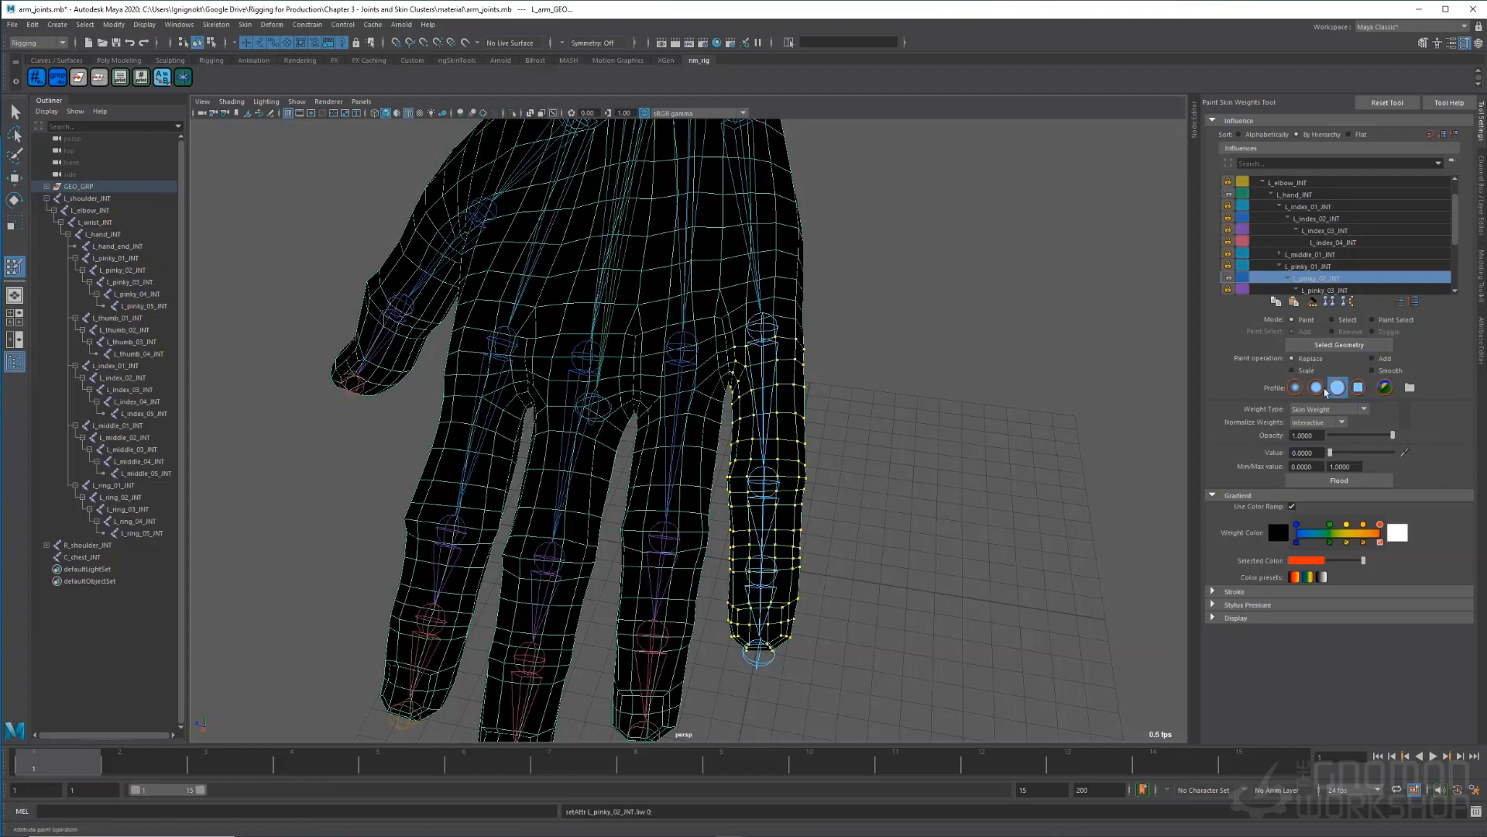
pyautogui.click(1369, 480)
# - Key L_pinky_02_JNT in its straight pose at frame 1 and bend the pinky at its base at frame 9
pyautogui.press('w')
pyautogui.moveTo(755, 410); pyautogui.dragTo(753, 411)
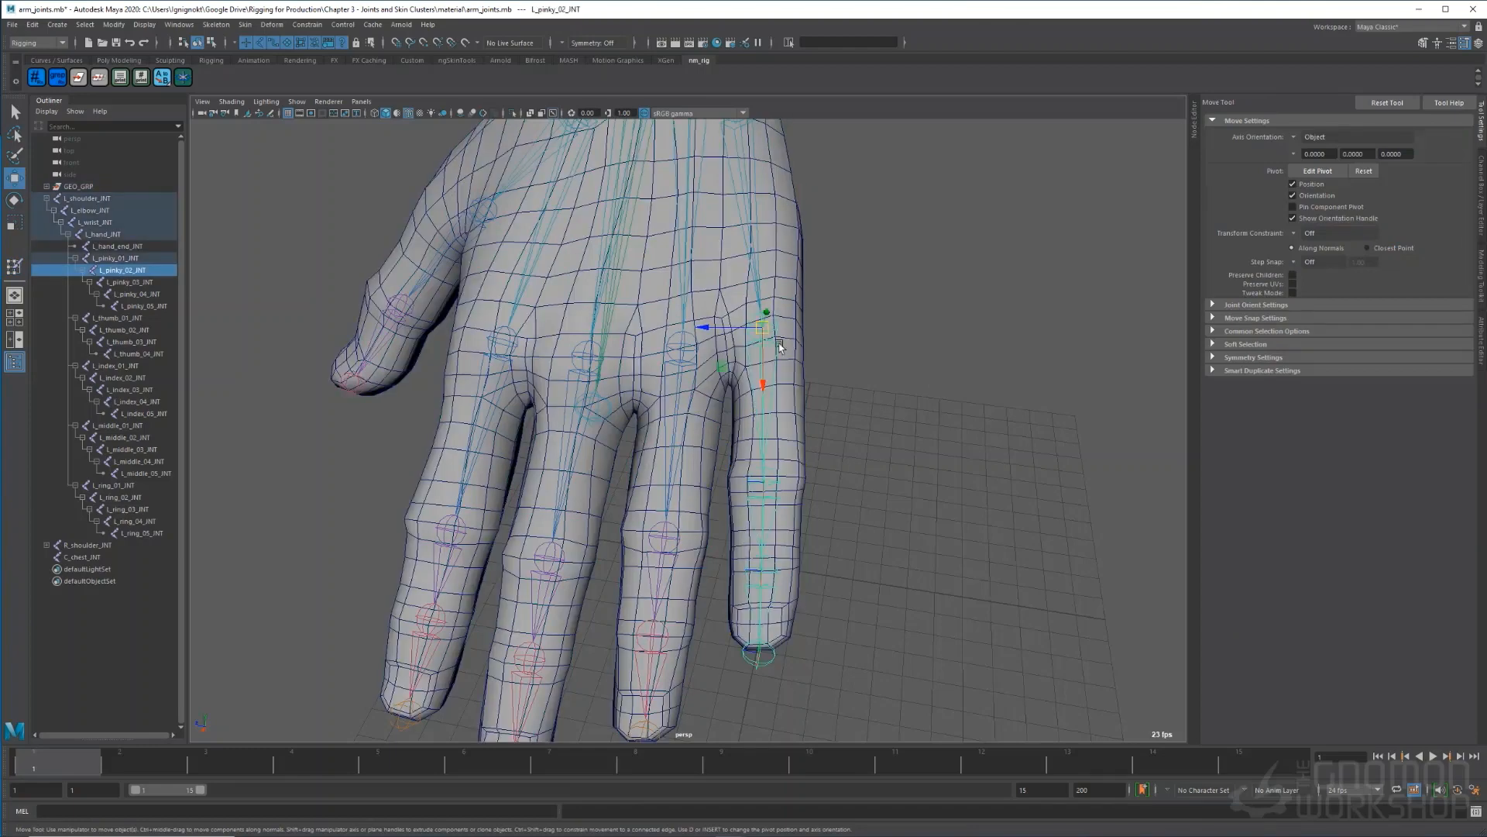
pyautogui.press('e')
pyautogui.press('s')
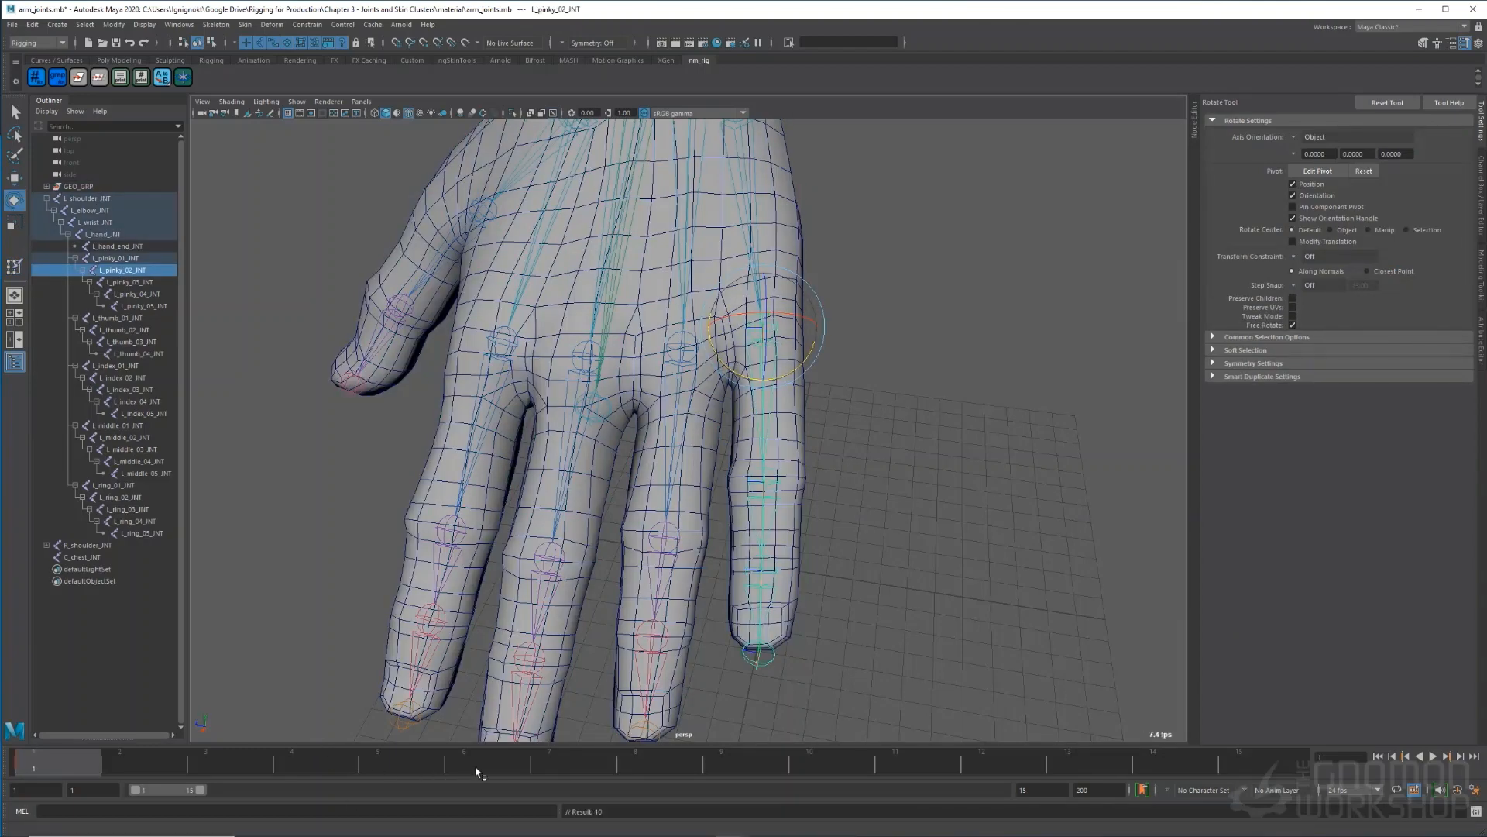
pyautogui.click(741, 764)
pyautogui.moveTo(777, 375); pyautogui.dragTo(766, 424)
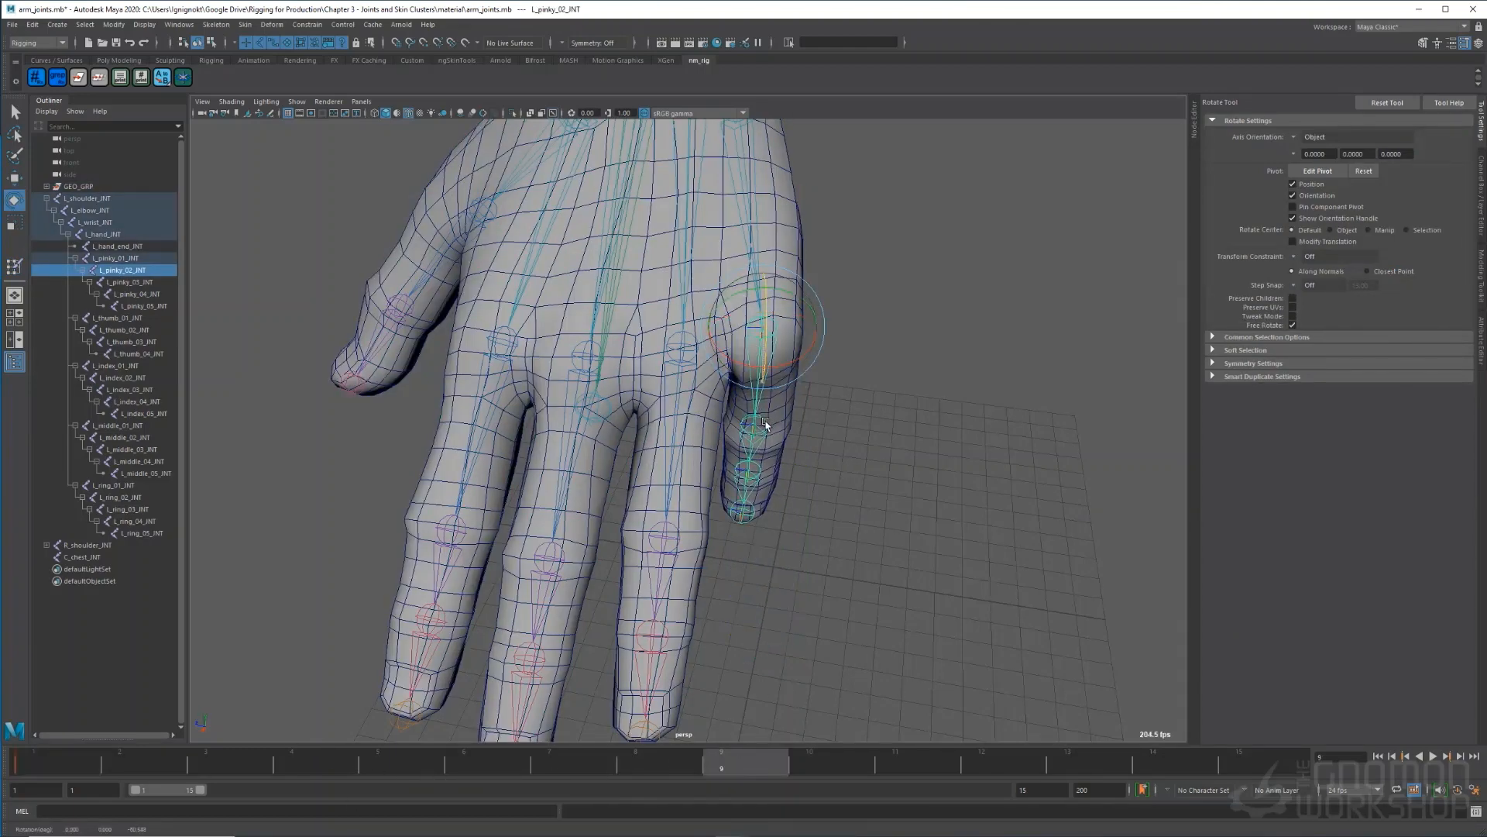
pyautogui.keyDown('alt'); pyautogui.moveTo(908, 458); pyautogui.dragTo(814, 458); pyautogui.keyUp('alt')
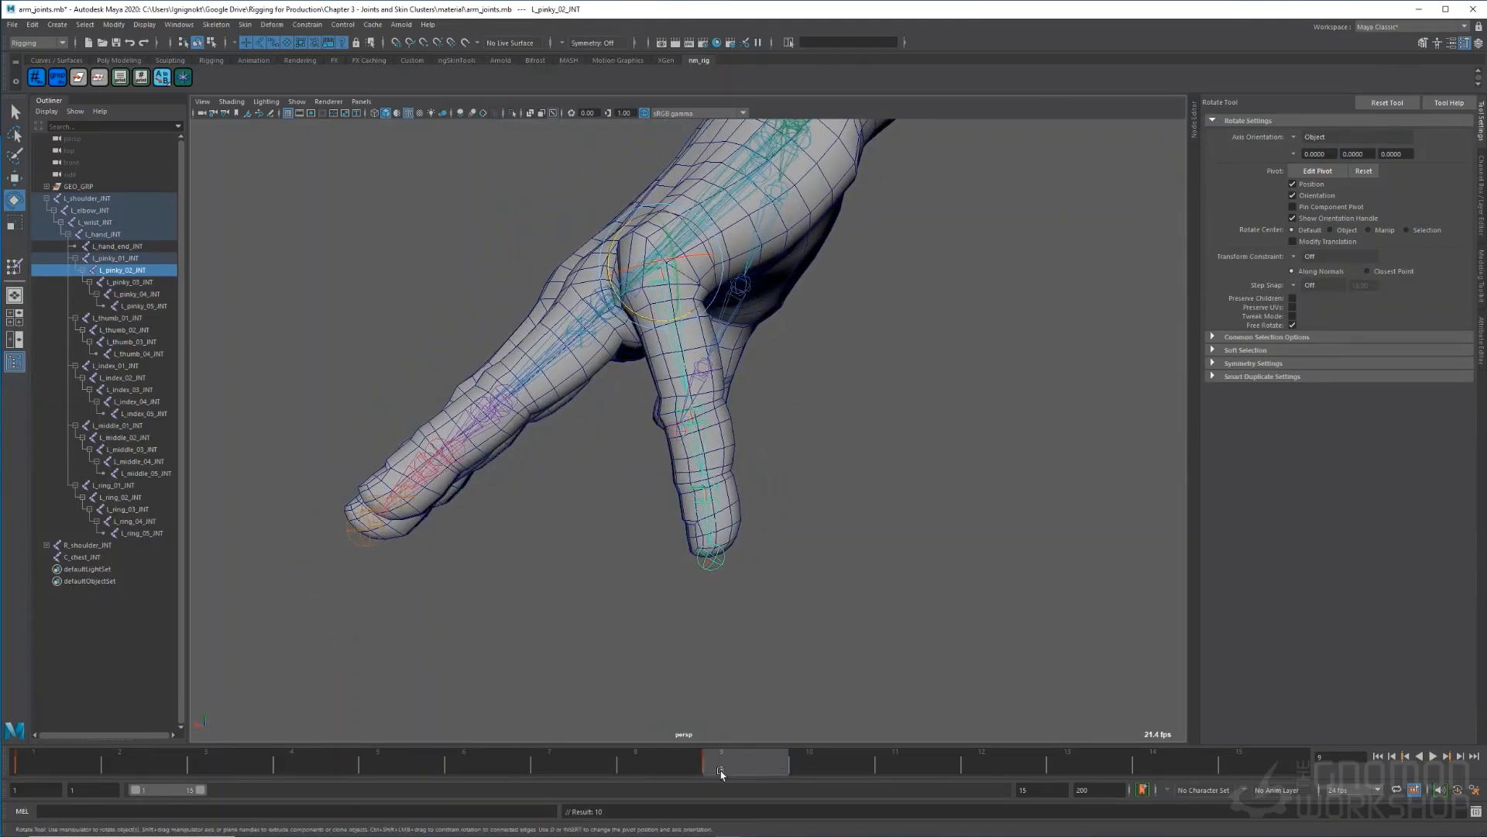
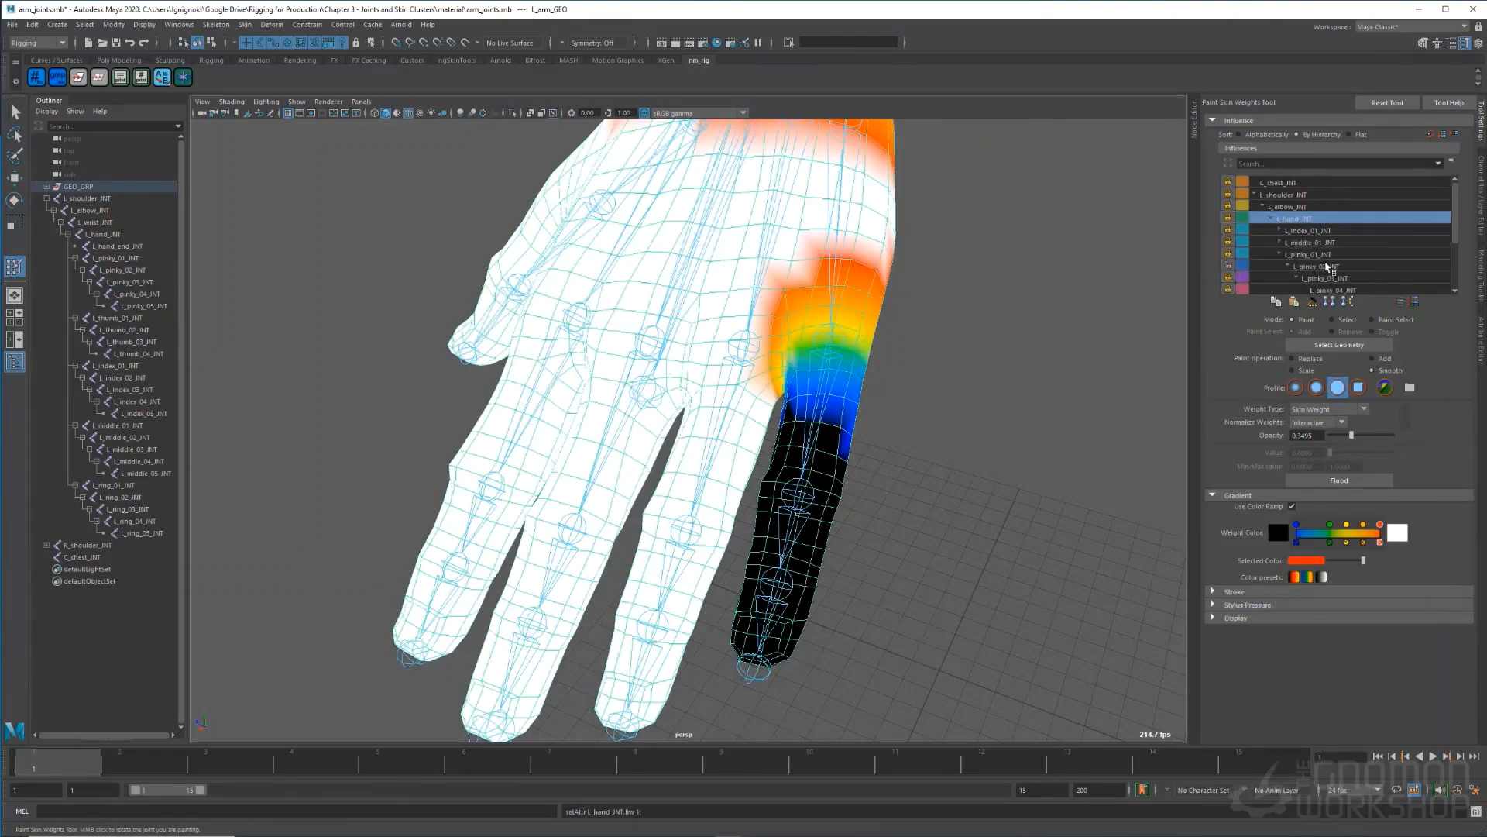
# - Check the L_pinky_02_JNT and L_pinky_03_JNT weights, and select a ring of faces around the pinky's fingertip
pyautogui.click(1327, 267)
pyautogui.click(1335, 279)
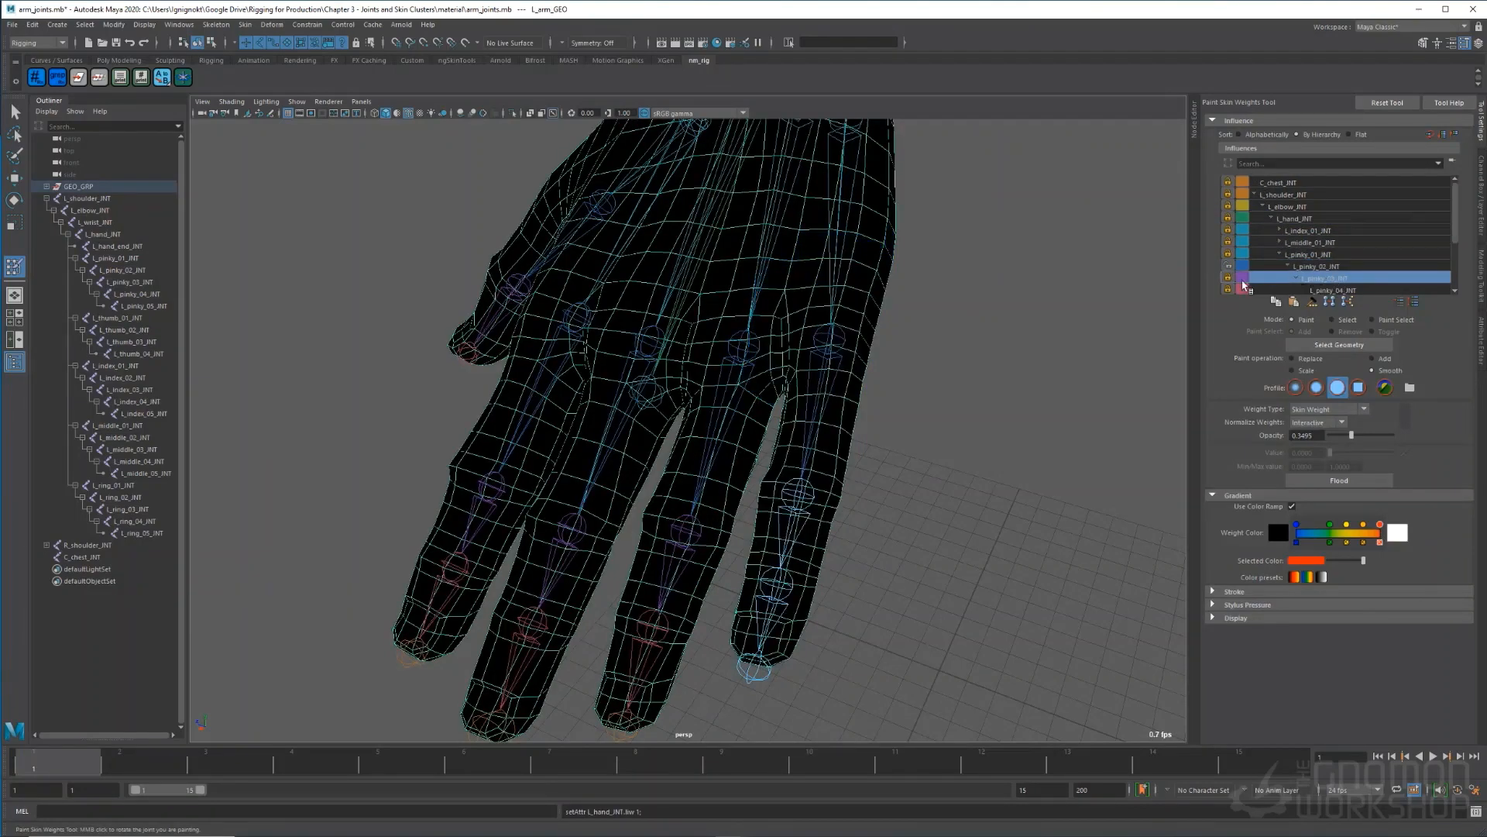
pyautogui.click(1346, 267)
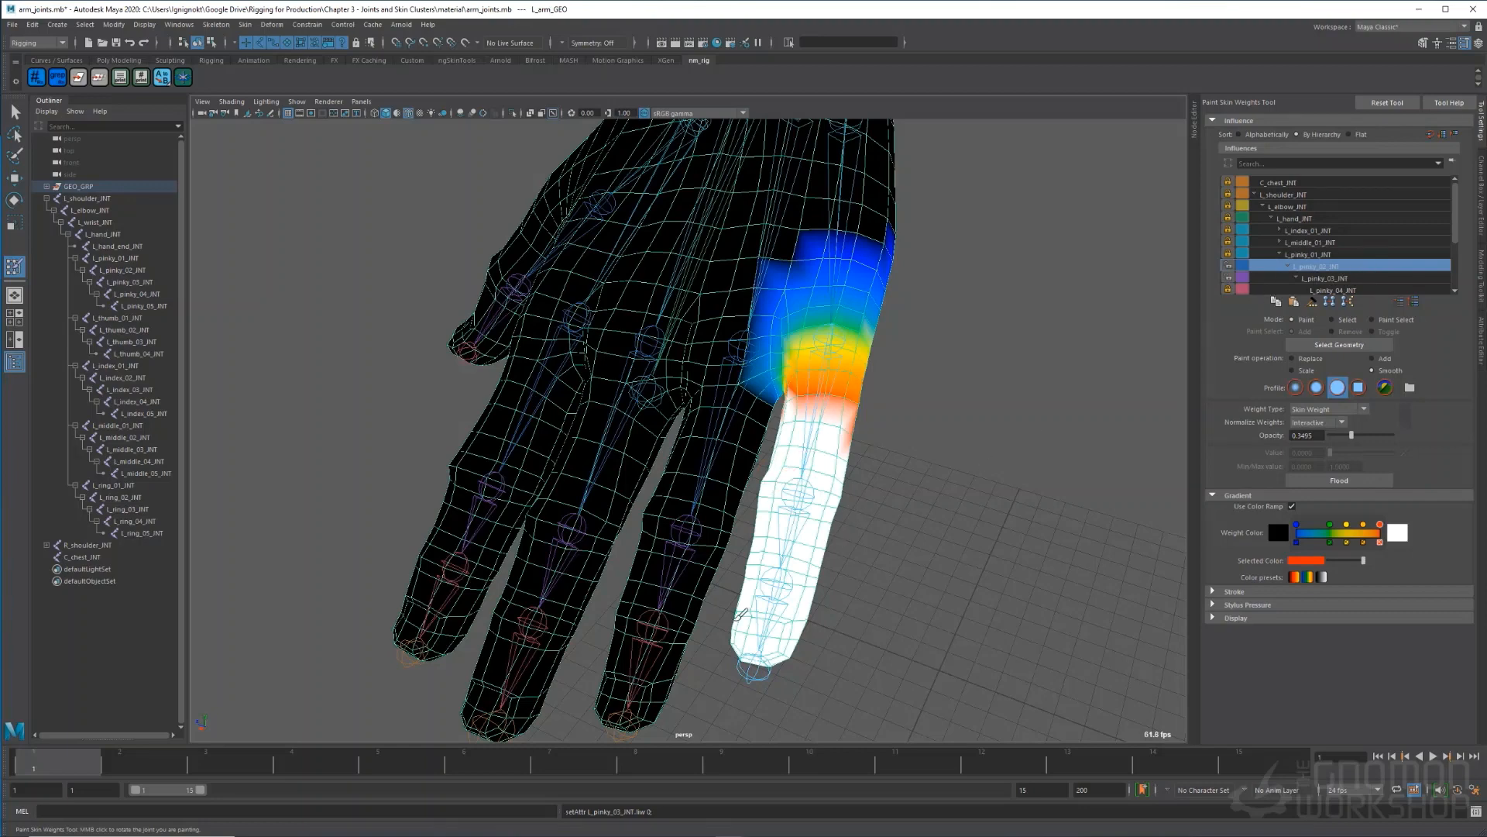
pyautogui.keyDown('alt'); pyautogui.moveTo(914, 469); pyautogui.dragTo(931, 502); pyautogui.keyUp('alt')
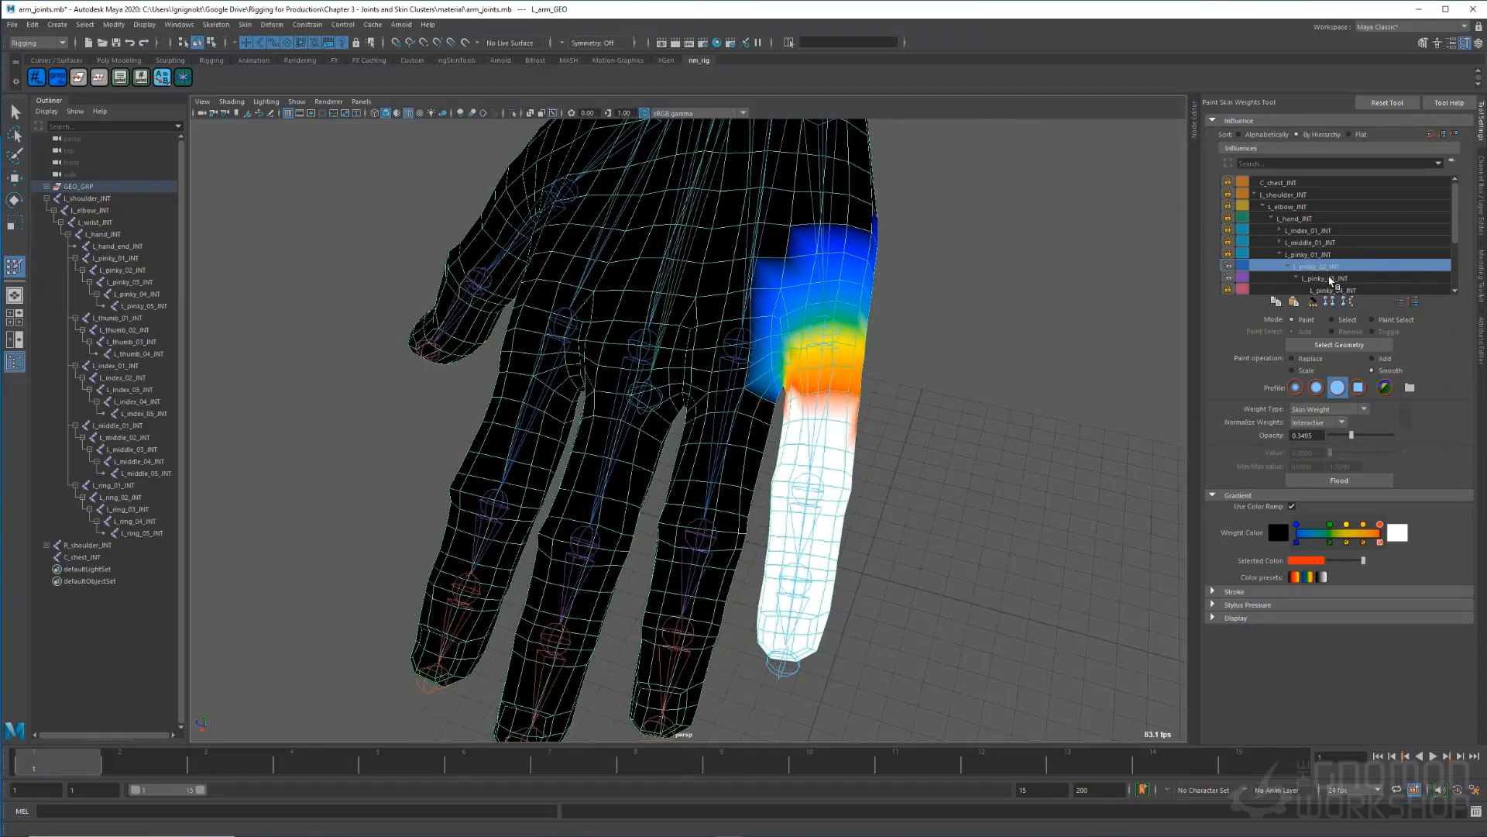
pyautogui.click(1330, 279)
pyautogui.press('w')
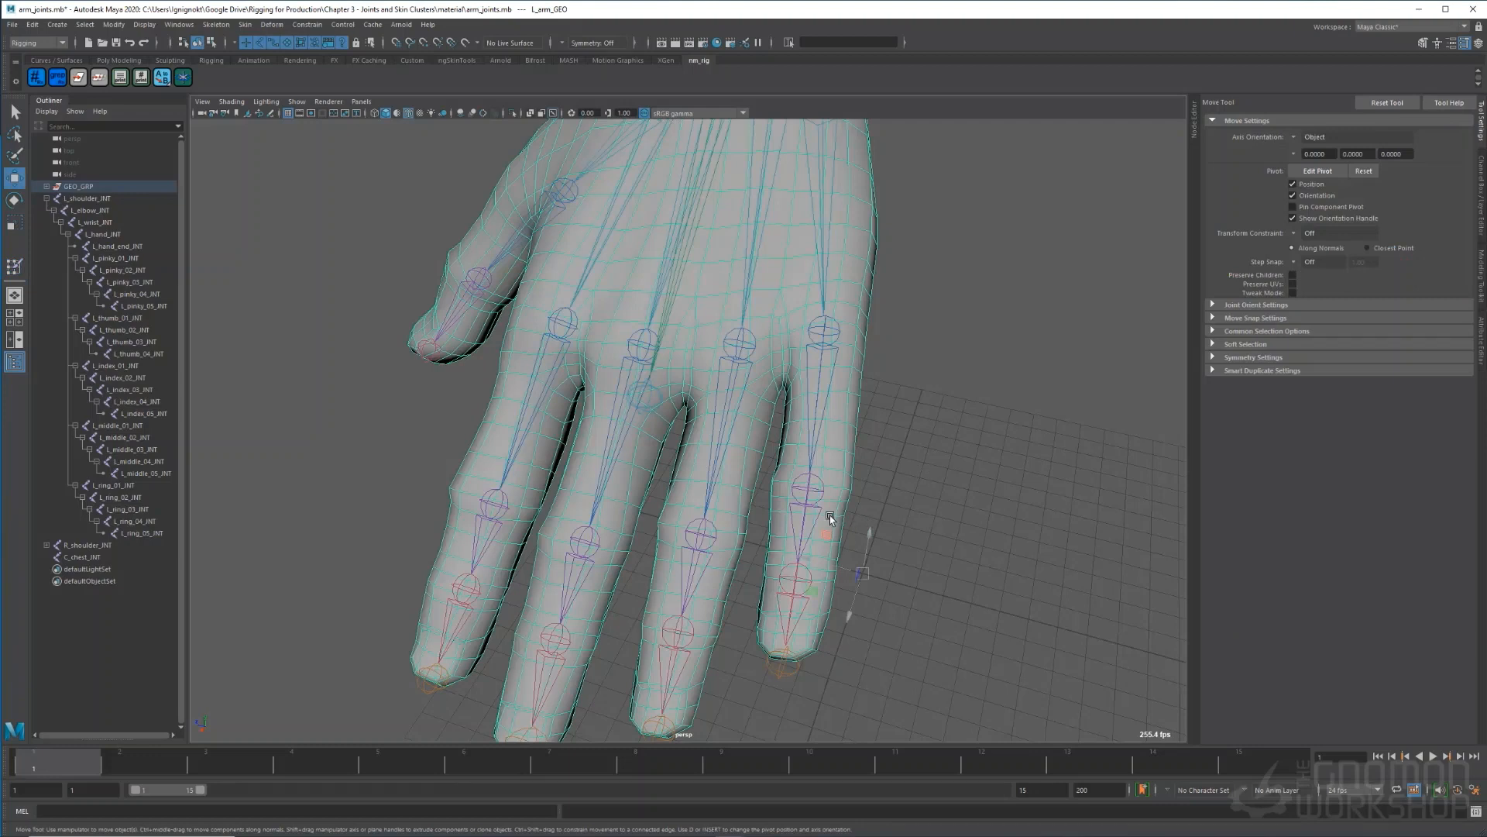
pyautogui.rightClick(830, 519)
pyautogui.click(831, 549)
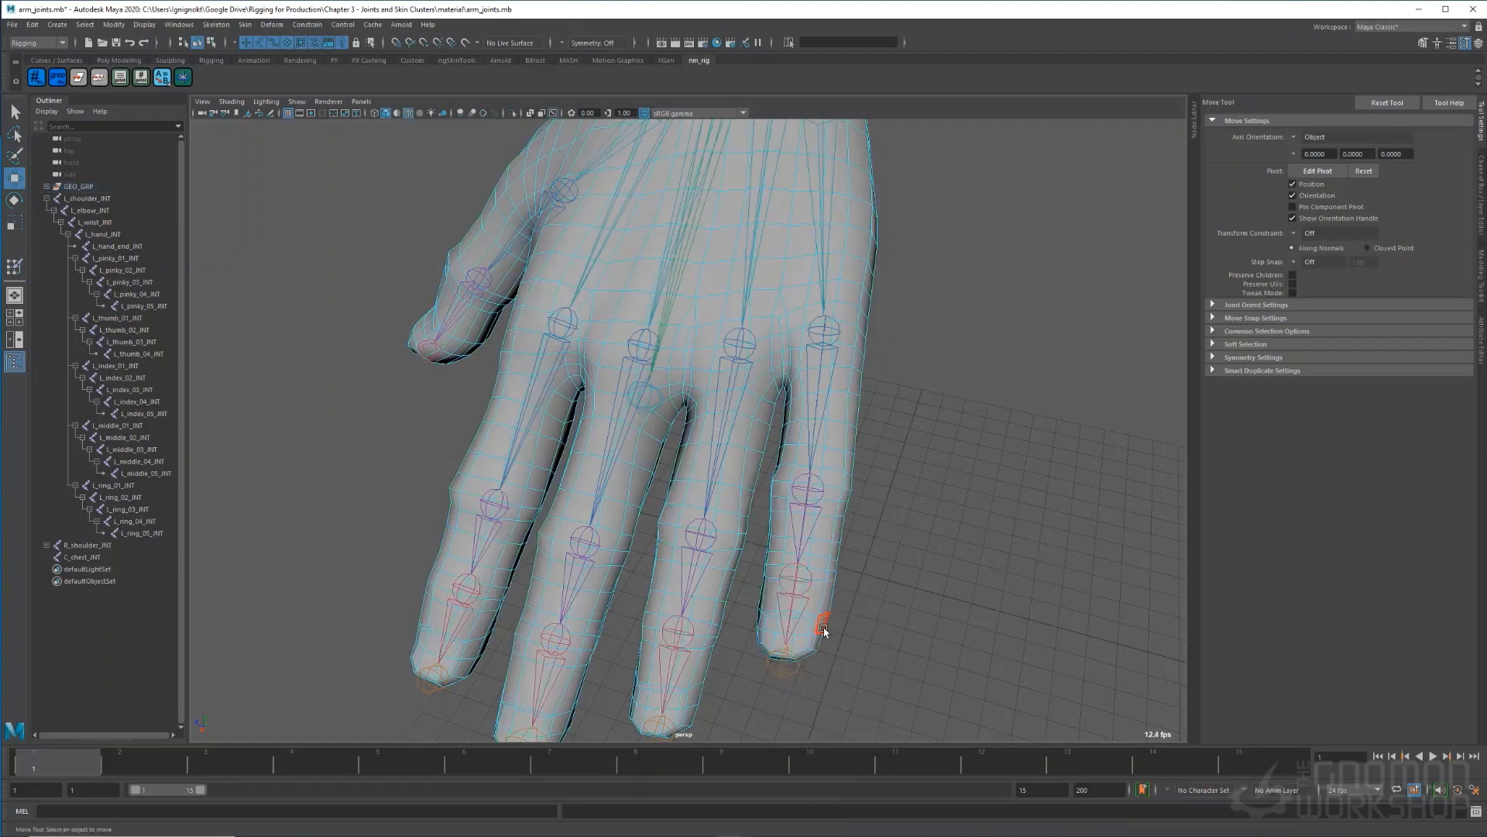
pyautogui.click(821, 630)
pyautogui.press('q')
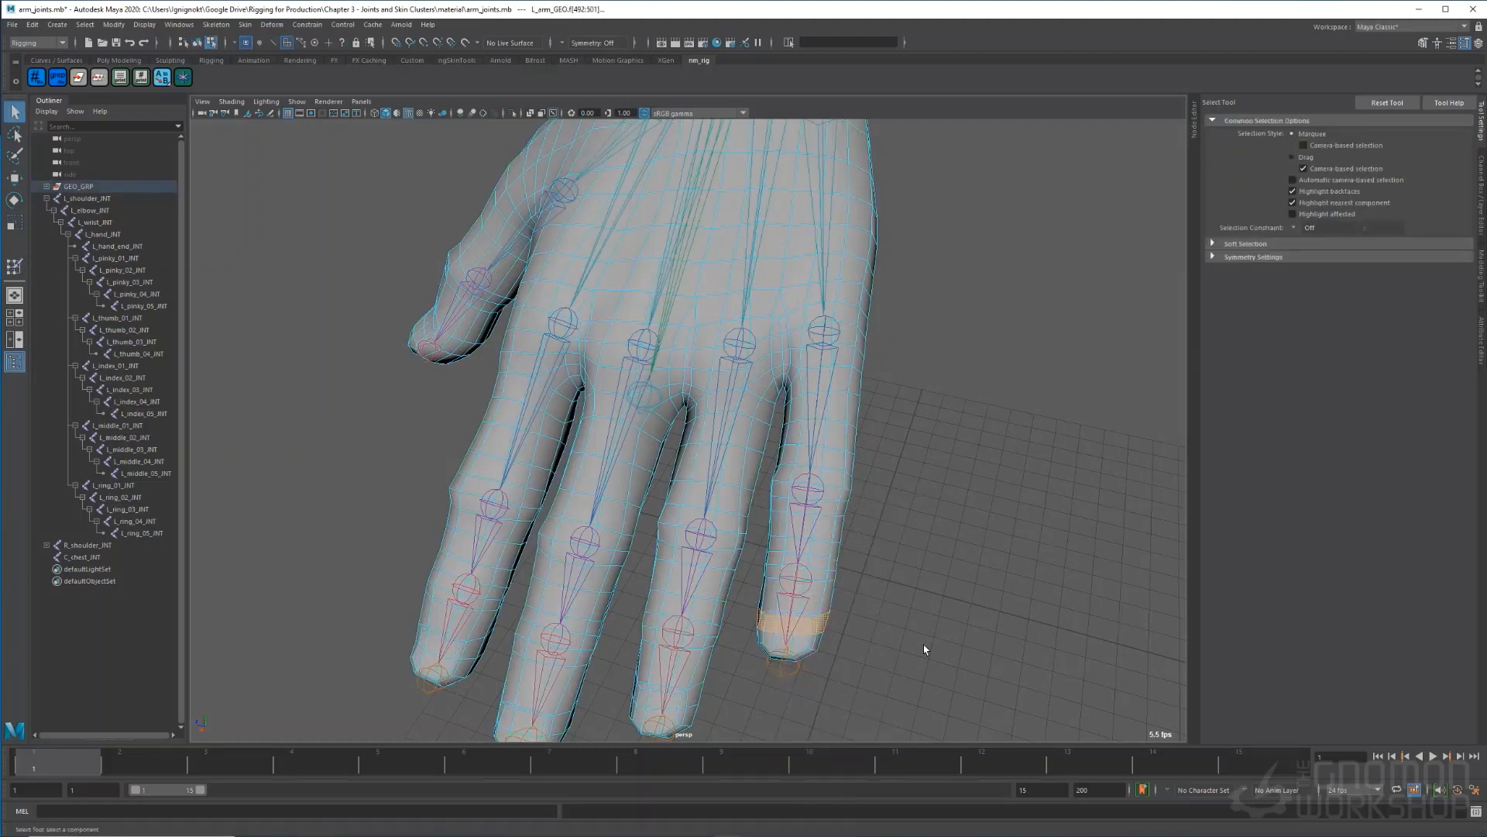
# - Grow the face selection from the pinky tip up to its middle knuckle and convert it to vertices
pyautogui.hotkey('shift', '.')
pyautogui.hotkey('shift', '.')
pyautogui.hotkey('shift', '.')
pyautogui.hotkey('shift', '.')
pyautogui.hotkey('shift', '.')
pyautogui.hotkey('shift', '.')
pyautogui.hotkey('shift', '.')
pyautogui.hotkey('shift', '.')
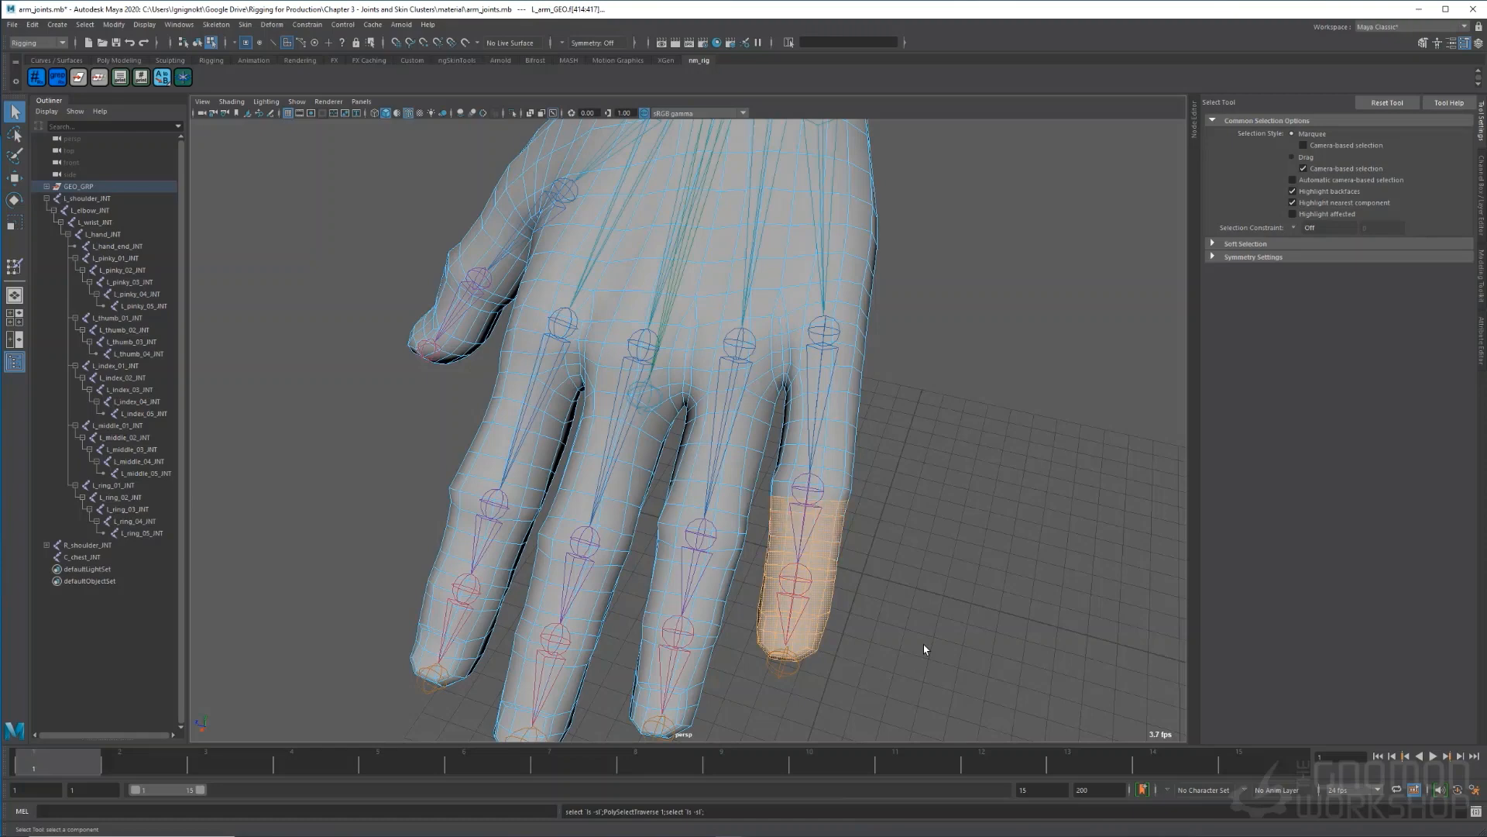
pyautogui.hotkey('ctrl', 'F9')
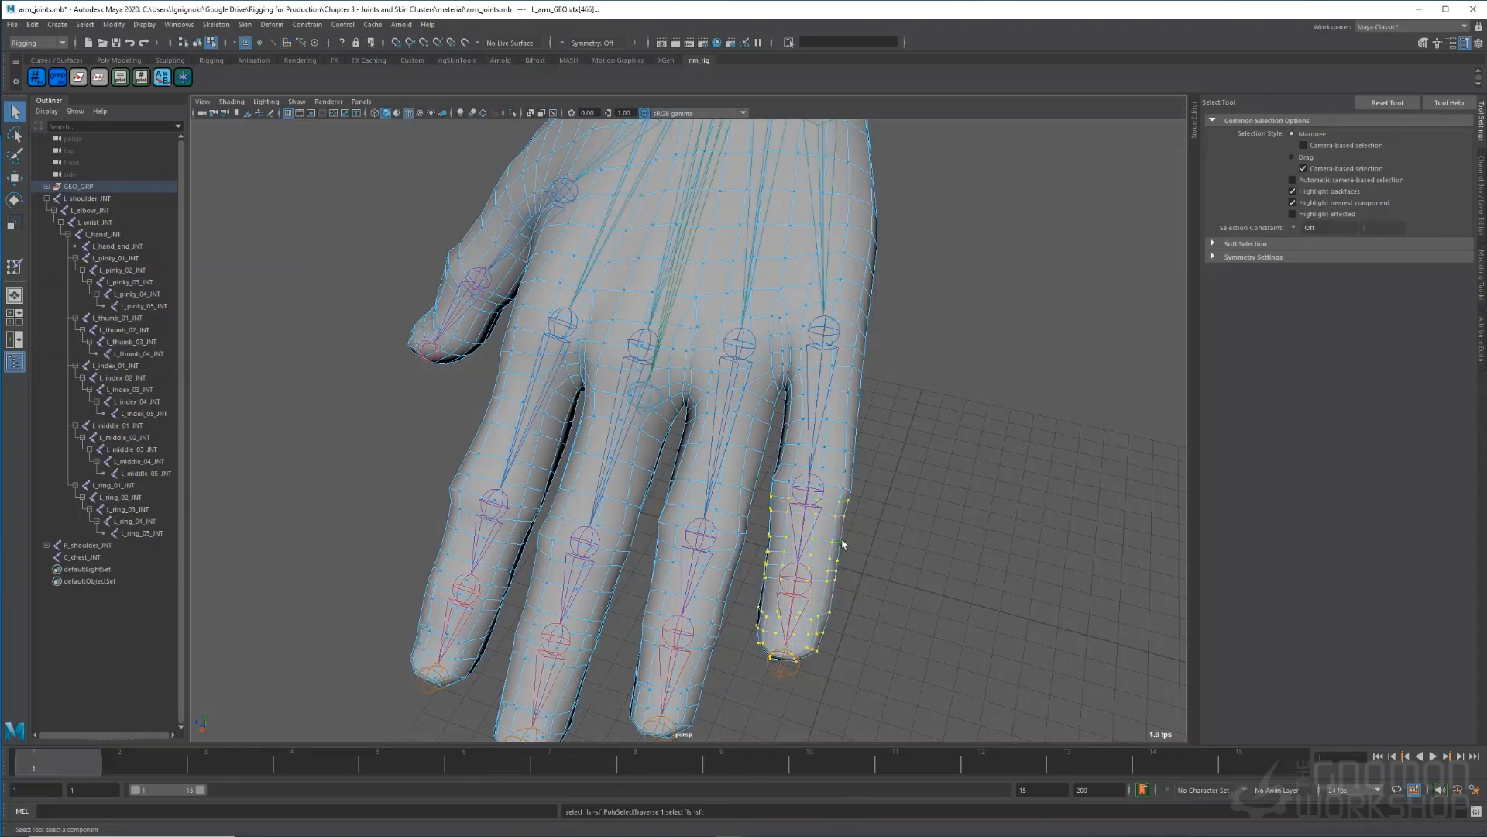
# - Flood the selected vertices beyond the middle knuckle to full L_pinky_03_JNT weight at opacity 1
pyautogui.press('y')
pyautogui.hotkey('ctrl', 'z')
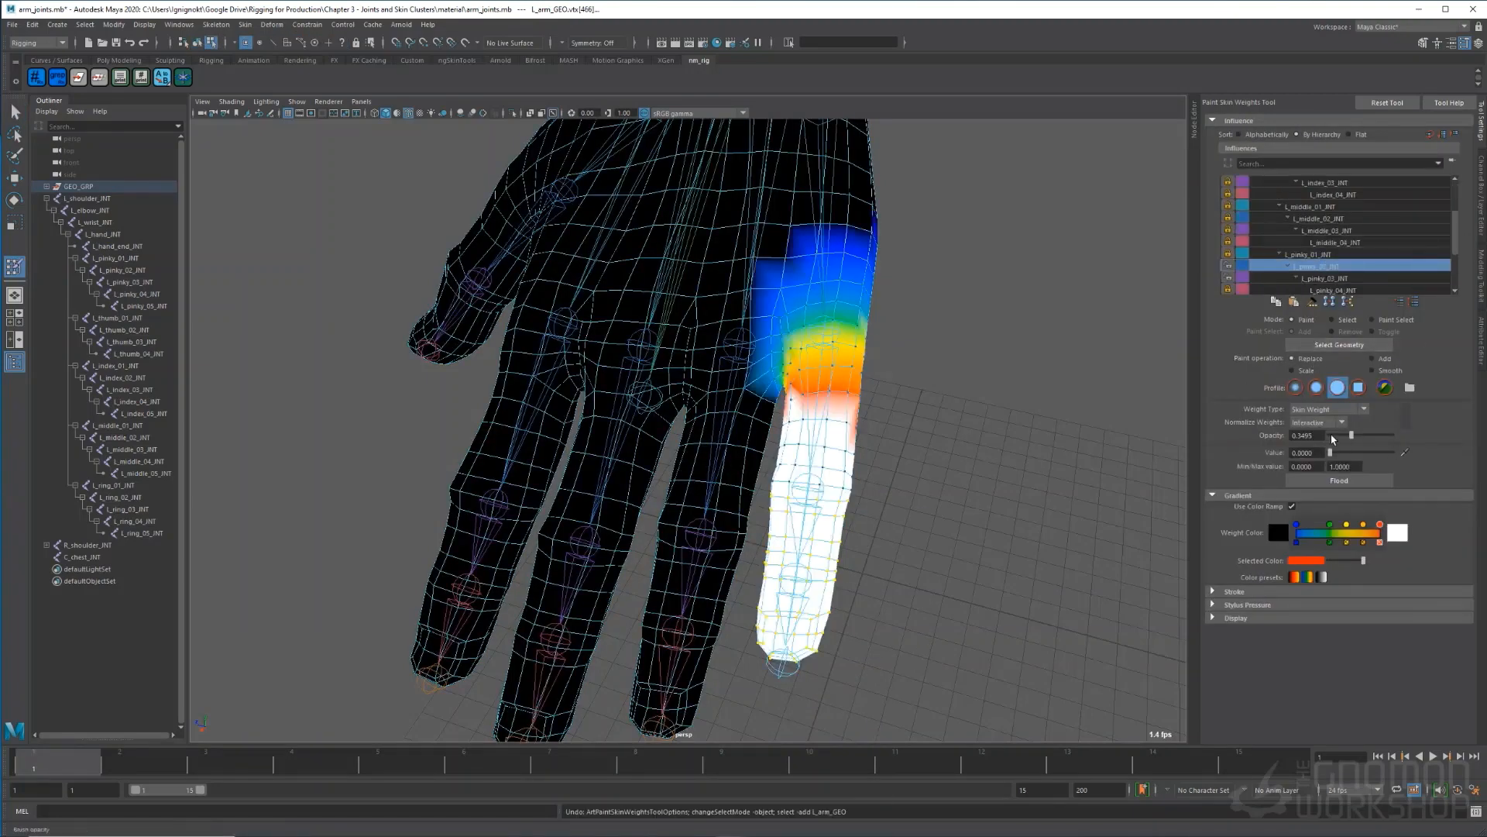
pyautogui.click(1365, 482)
pyautogui.click(1326, 289)
pyautogui.click(1324, 279)
# - Return to the whole arm mesh and flood-smooth the L_pinky_03_JNT weights across the pinky's middle knuckle
pyautogui.press('w')
pyautogui.moveTo(843, 463); pyautogui.dragTo(895, 448, button='right')
pyautogui.press('y')
pyautogui.click(1372, 370)
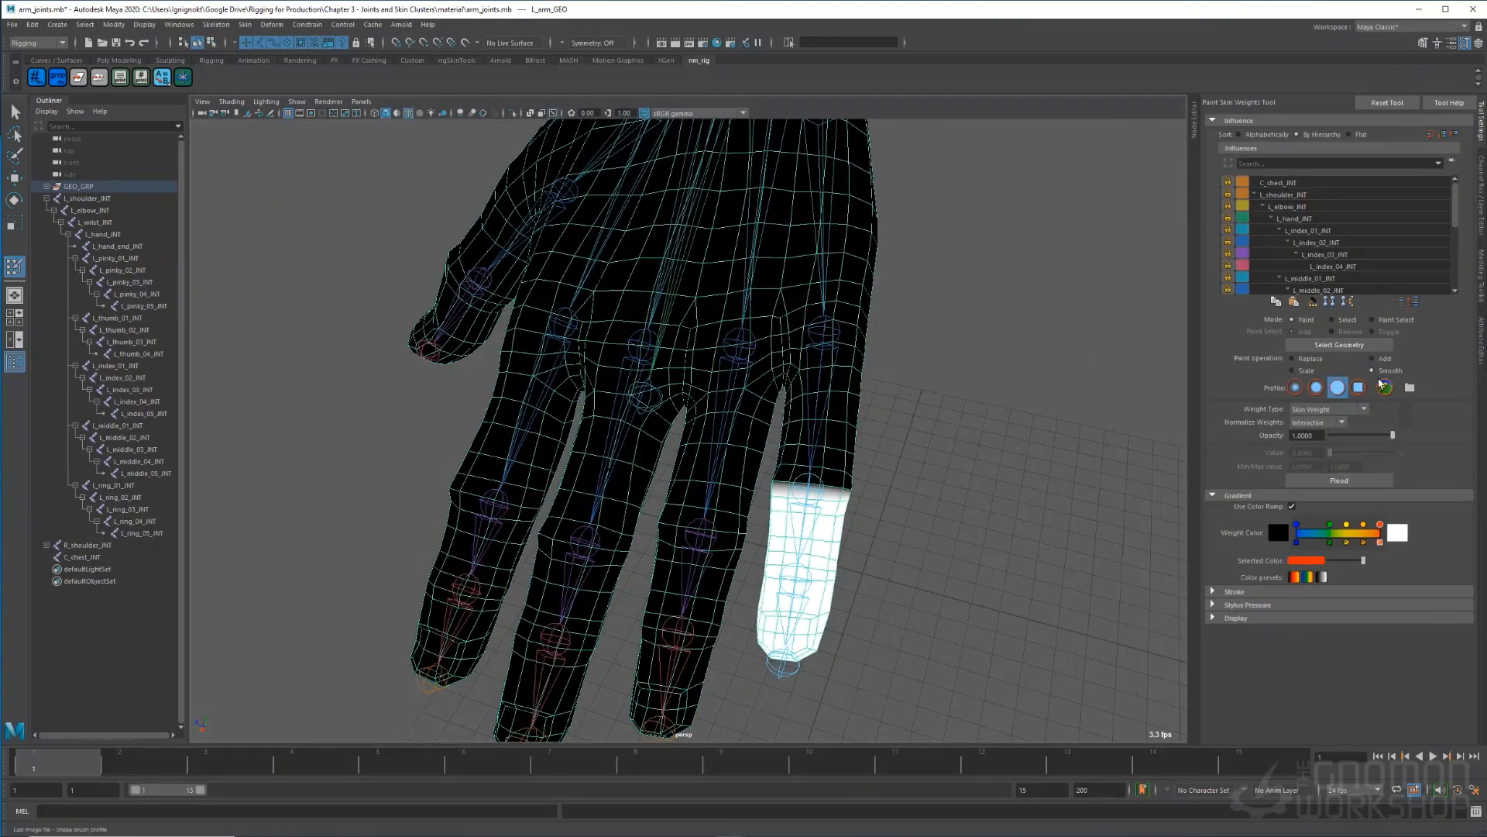
pyautogui.click(1339, 481)
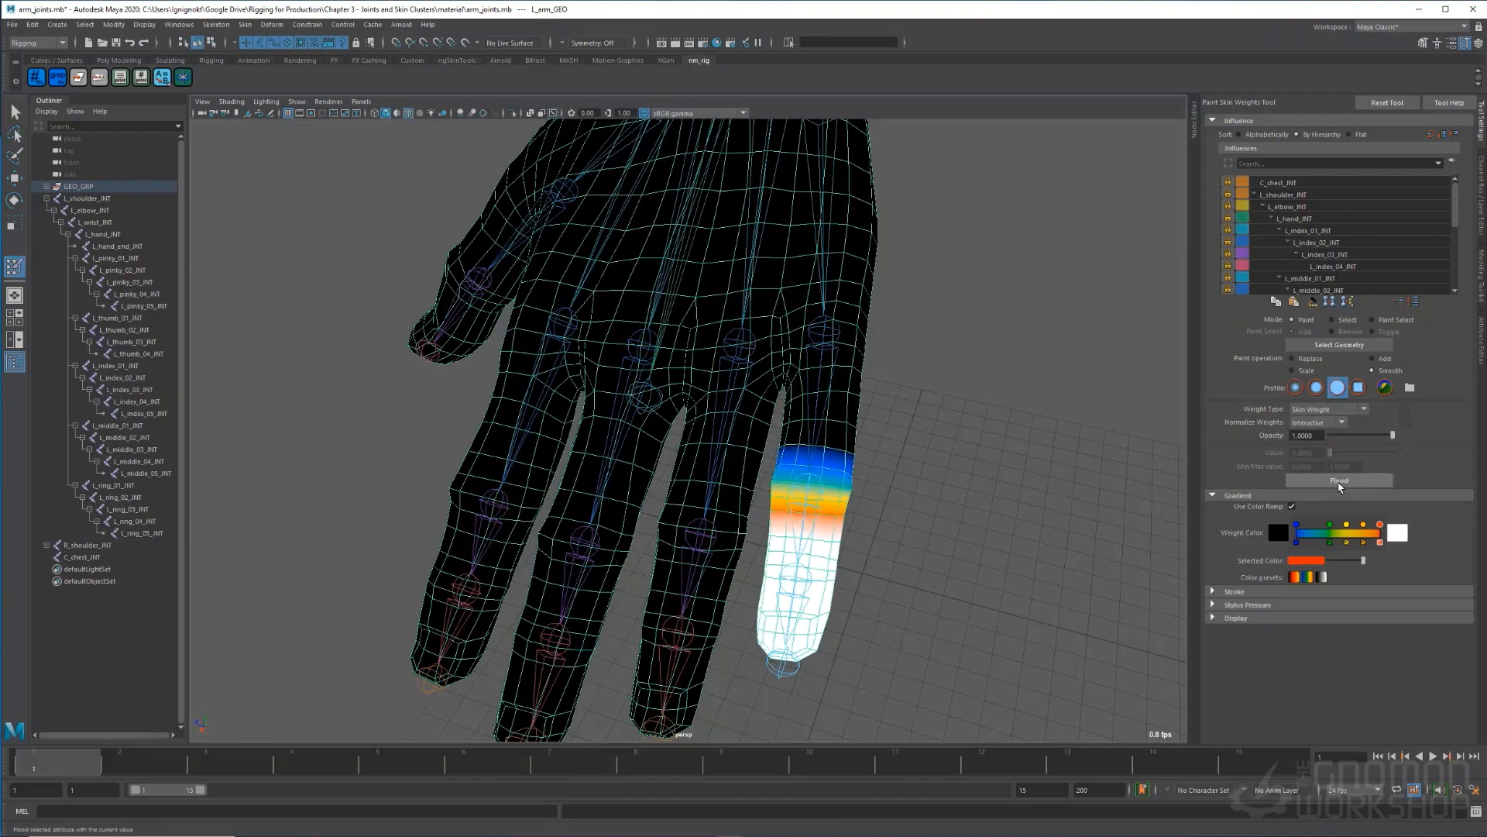
pyautogui.click(1339, 485)
# - Keyframe L_pinky_03_JNT from its straight pose at frame 1 to a bent pose for testing the middle knuckle
pyautogui.keyDown('alt'); pyautogui.moveTo(966, 518); pyautogui.dragTo(823, 468); pyautogui.keyUp('alt')
pyautogui.press('w')
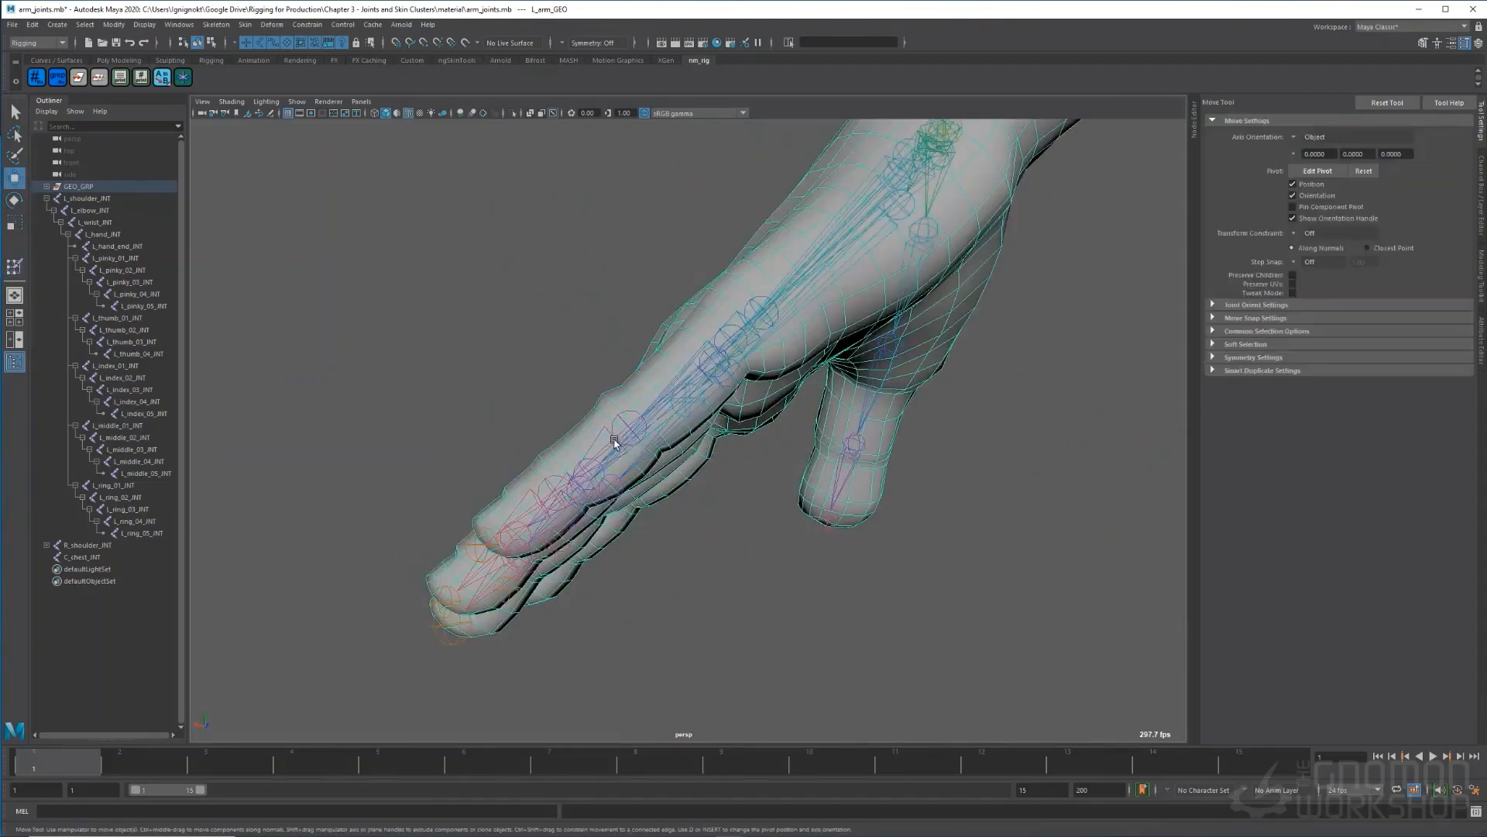
pyautogui.click(624, 419)
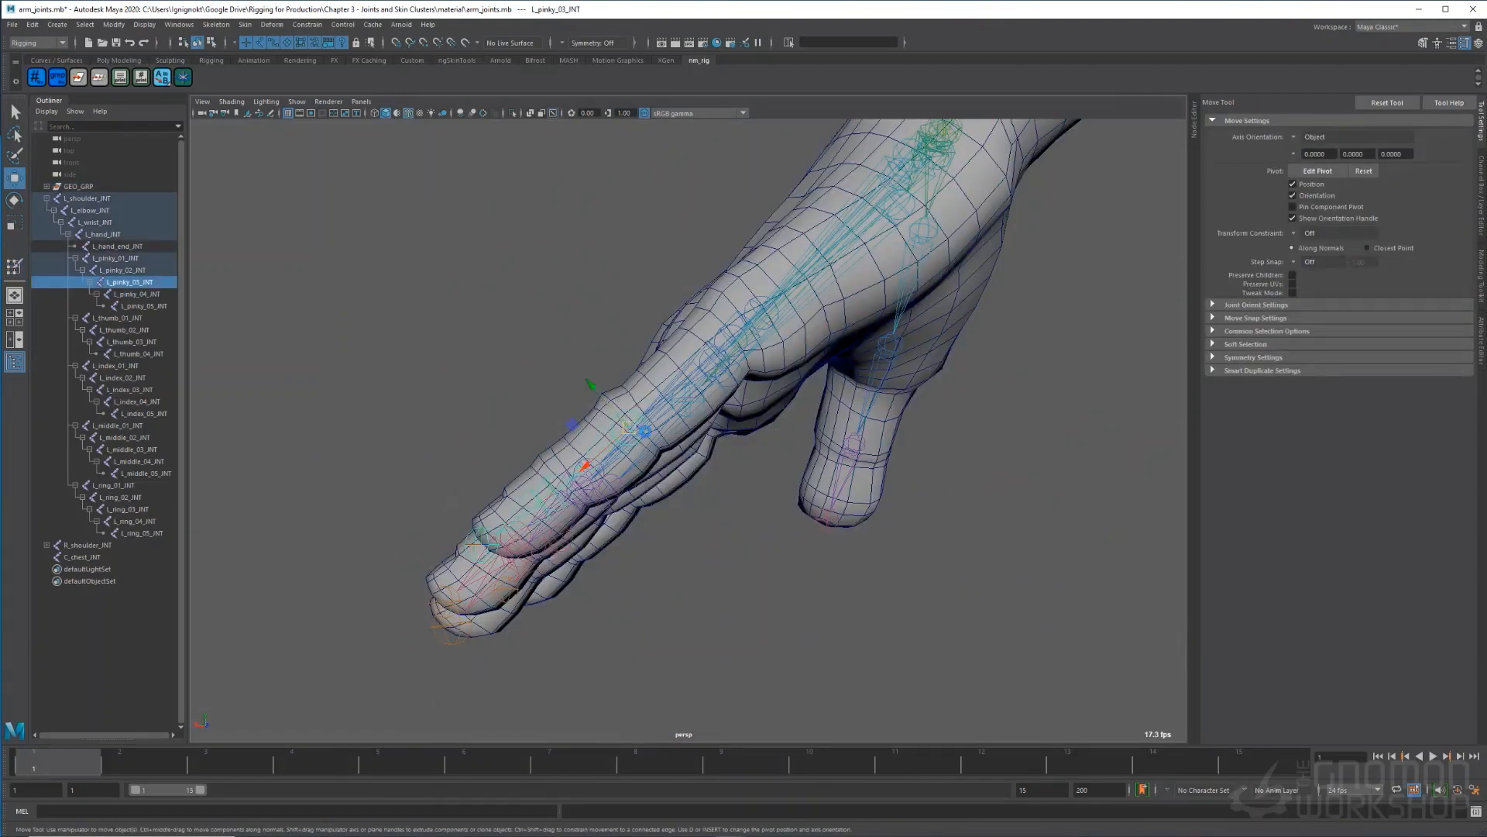
pyautogui.press('e')
pyautogui.moveTo(624, 419); pyautogui.dragTo(694, 391)
pyautogui.keyDown('alt'); pyautogui.moveTo(697, 402); pyautogui.dragTo(775, 434, button='right'); pyautogui.keyUp('alt')
pyautogui.click(736, 763)
pyautogui.press('s')
pyautogui.click(47, 763)
pyautogui.click(1481, 195)
pyautogui.press('s')
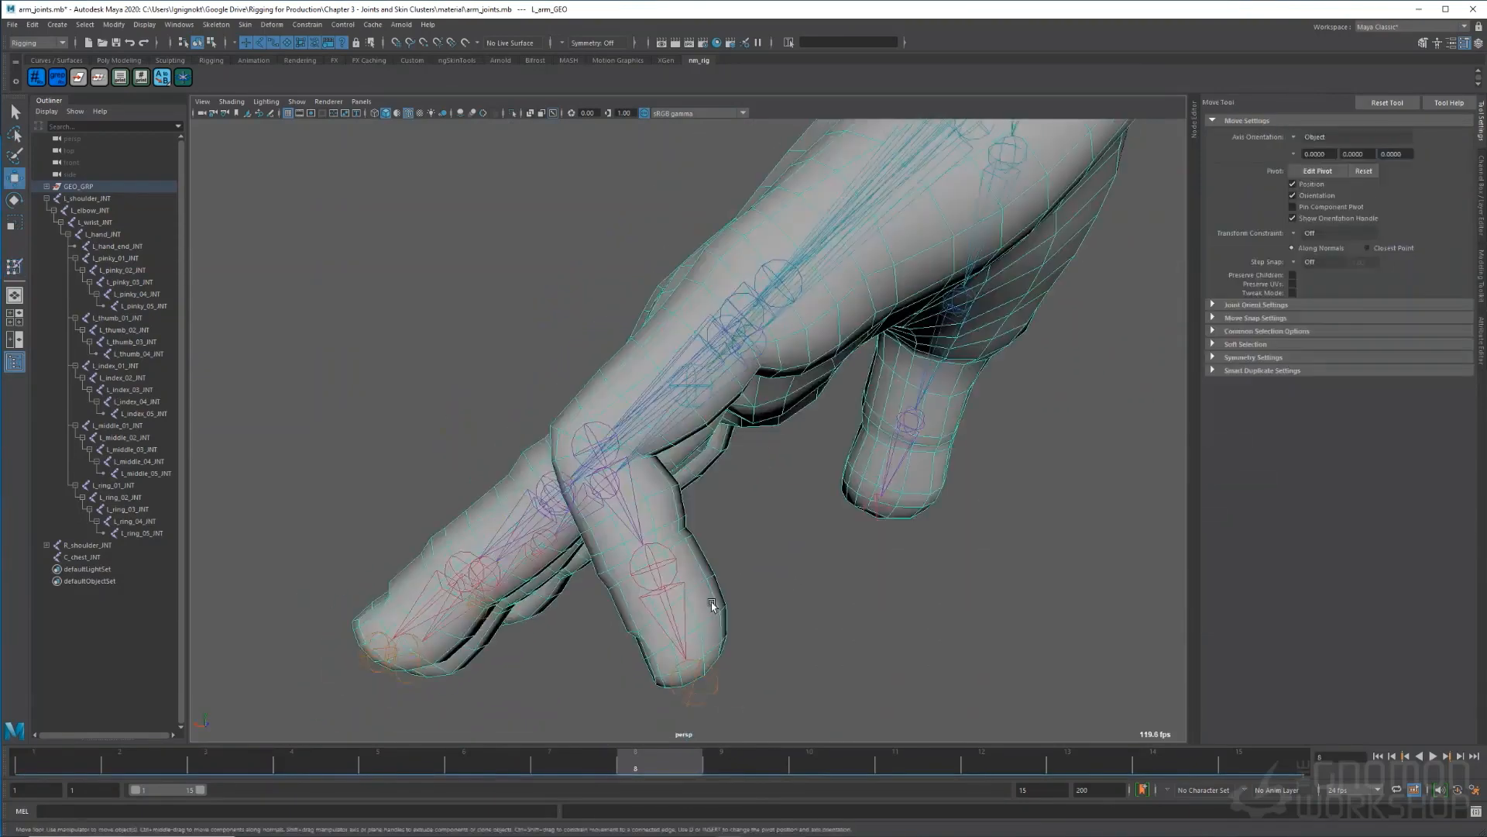
# - Paint the L_pinky_03_JNT weight to 0 beyond the pinky's last knuckle using Replace at opacity 1
pyautogui.keyDown('alt'); pyautogui.moveTo(712, 603); pyautogui.dragTo(790, 613); pyautogui.keyUp('alt')
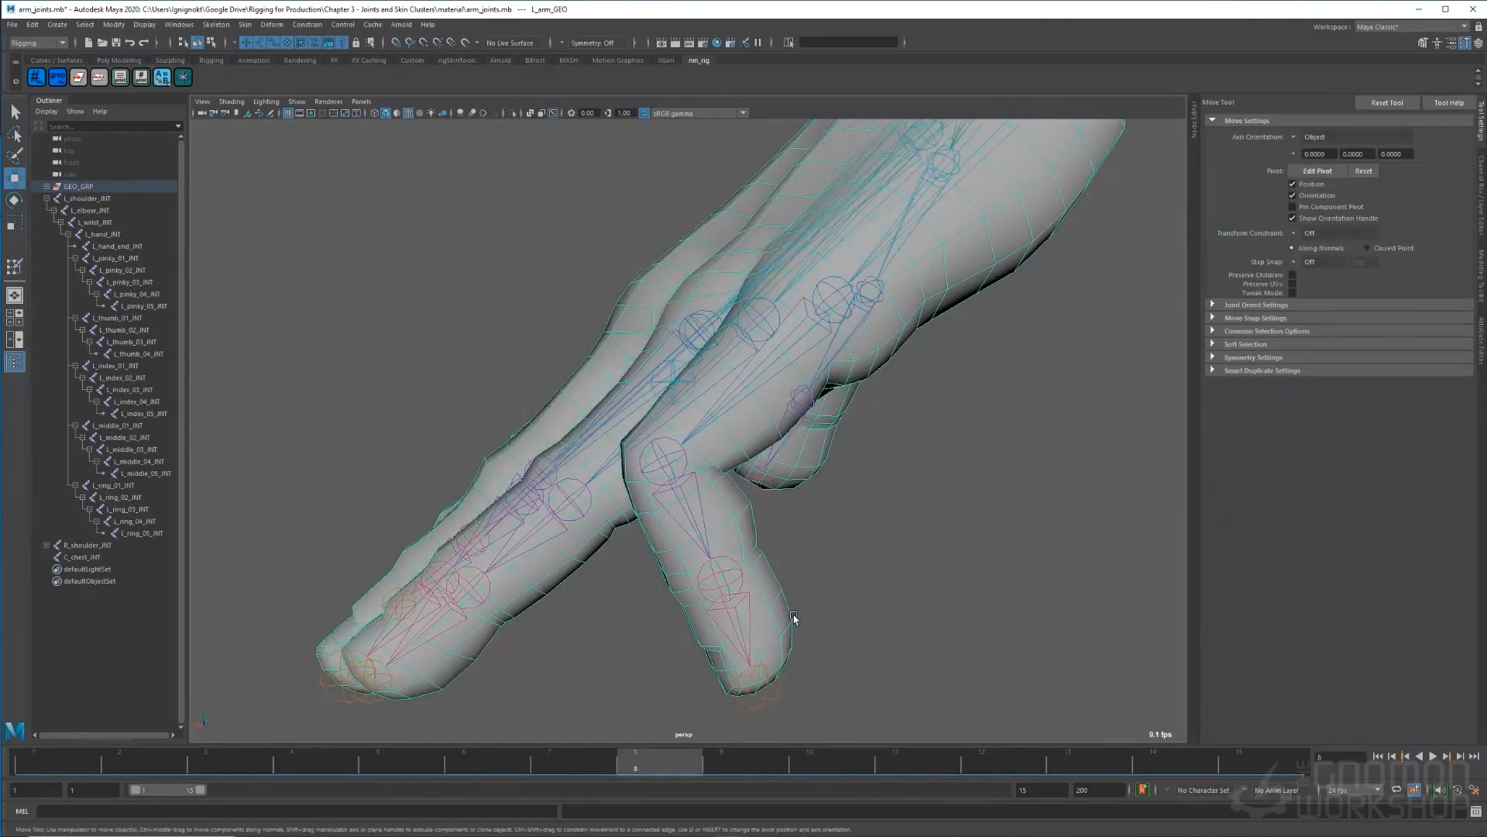
pyautogui.moveTo(791, 613); pyautogui.dragTo(637, 528, button='right')
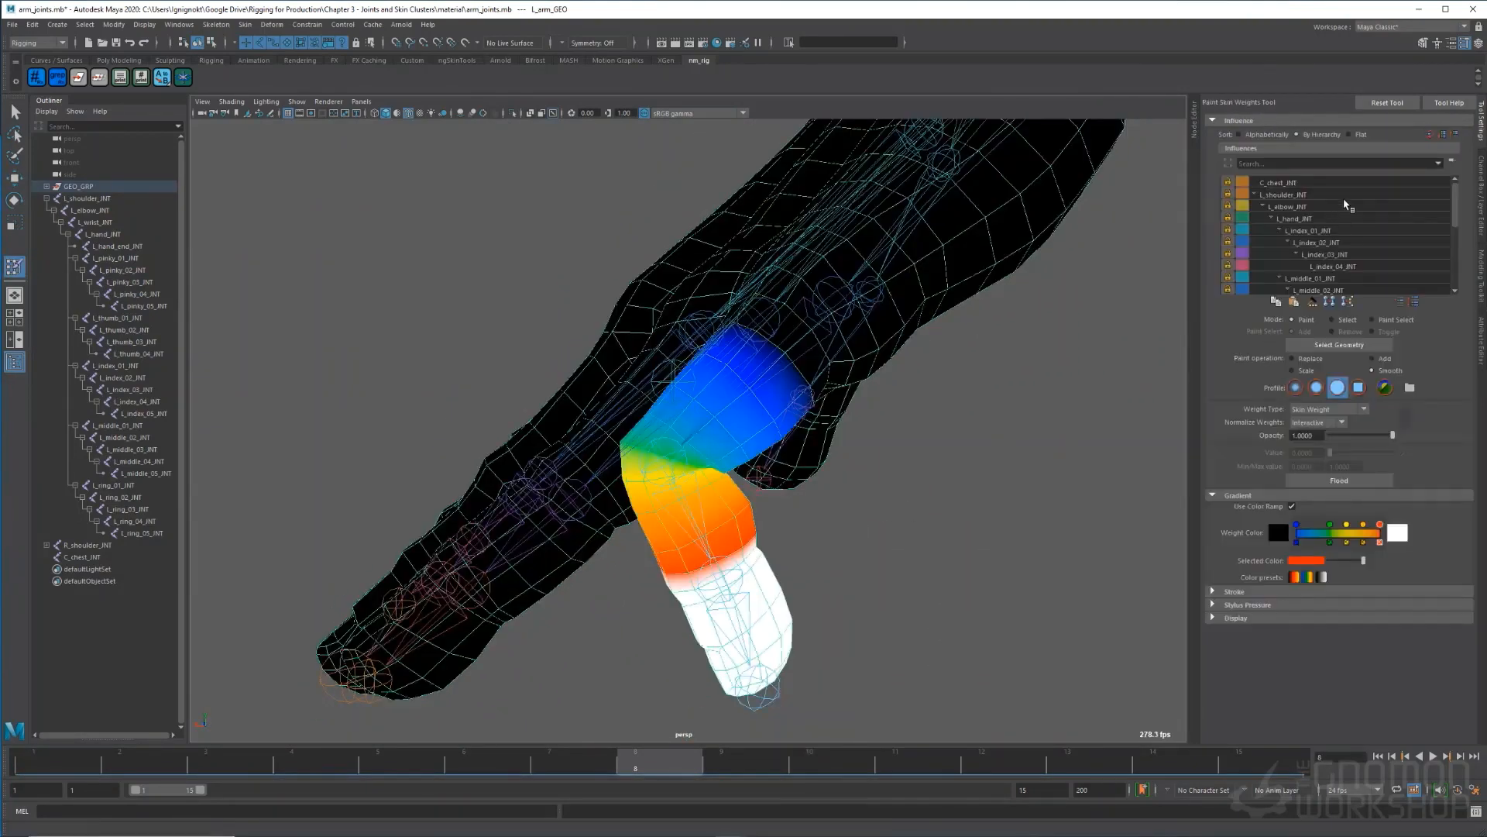
pyautogui.scroll(-5, 1346, 204)
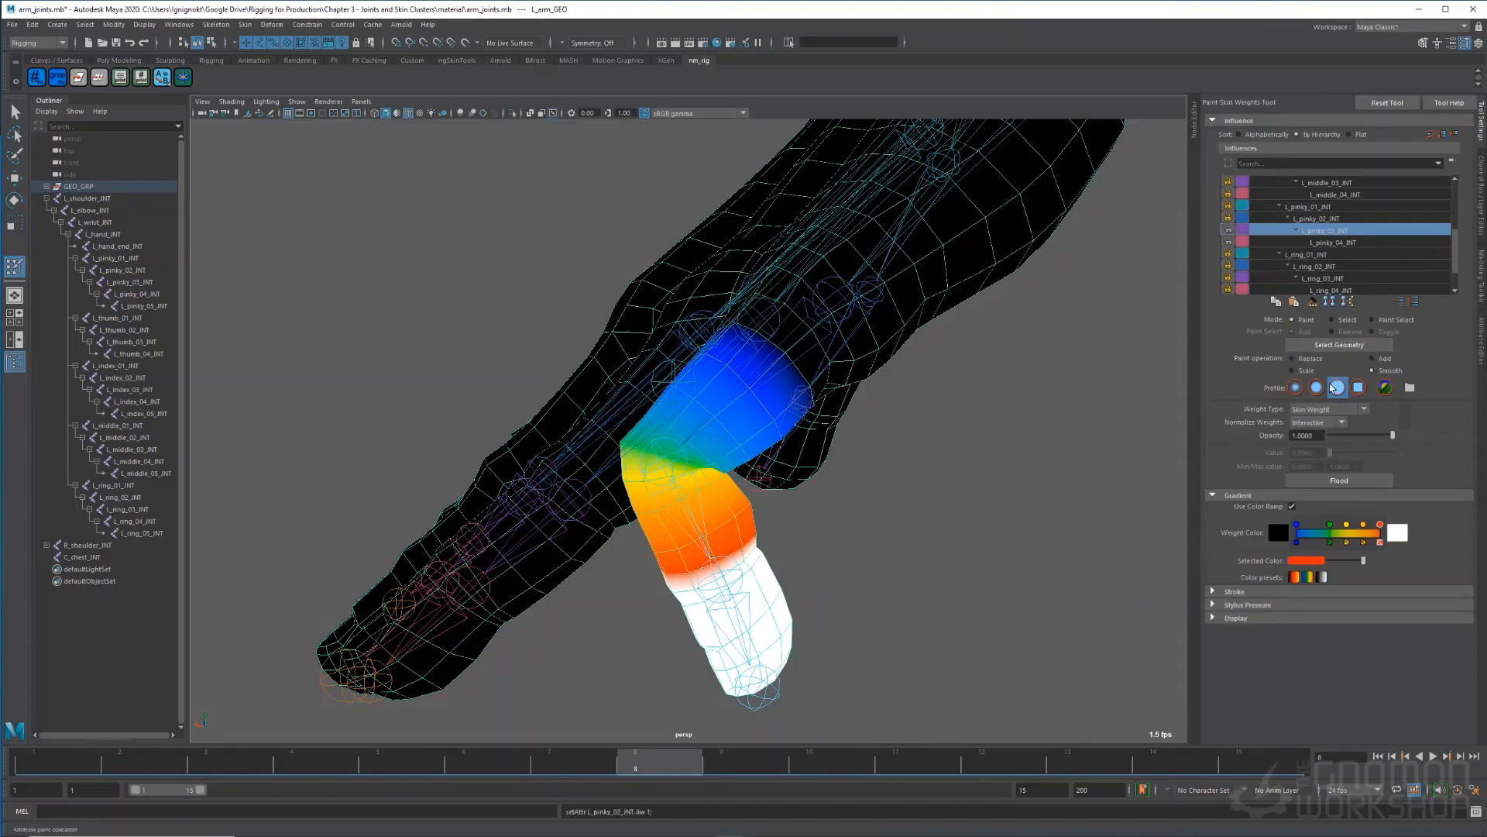
pyautogui.keyDown('alt'); pyautogui.moveTo(751, 593); pyautogui.dragTo(718, 532); pyautogui.keyUp('alt')
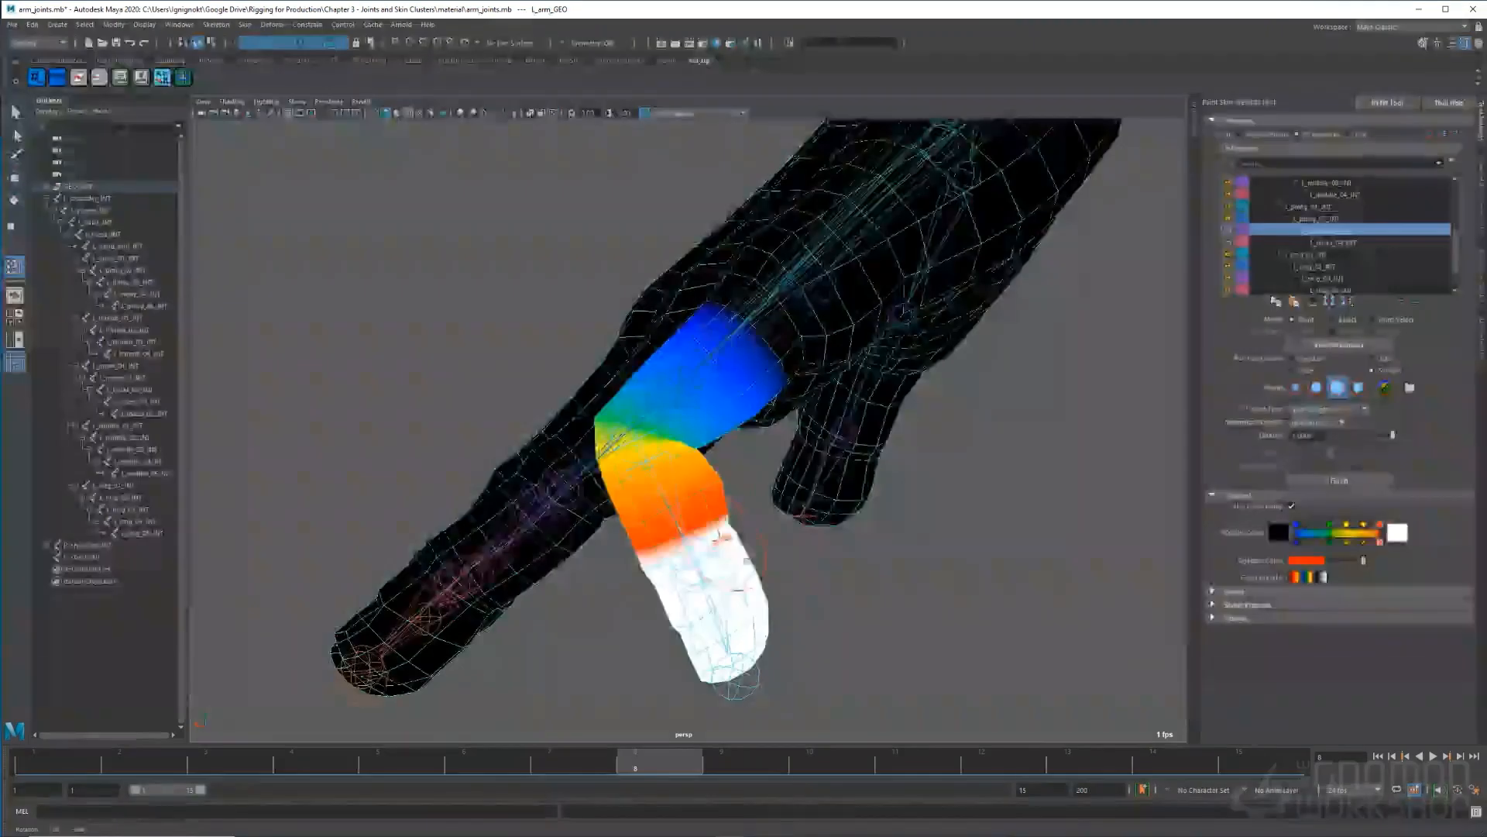
pyautogui.click(1345, 243)
pyautogui.click(1340, 231)
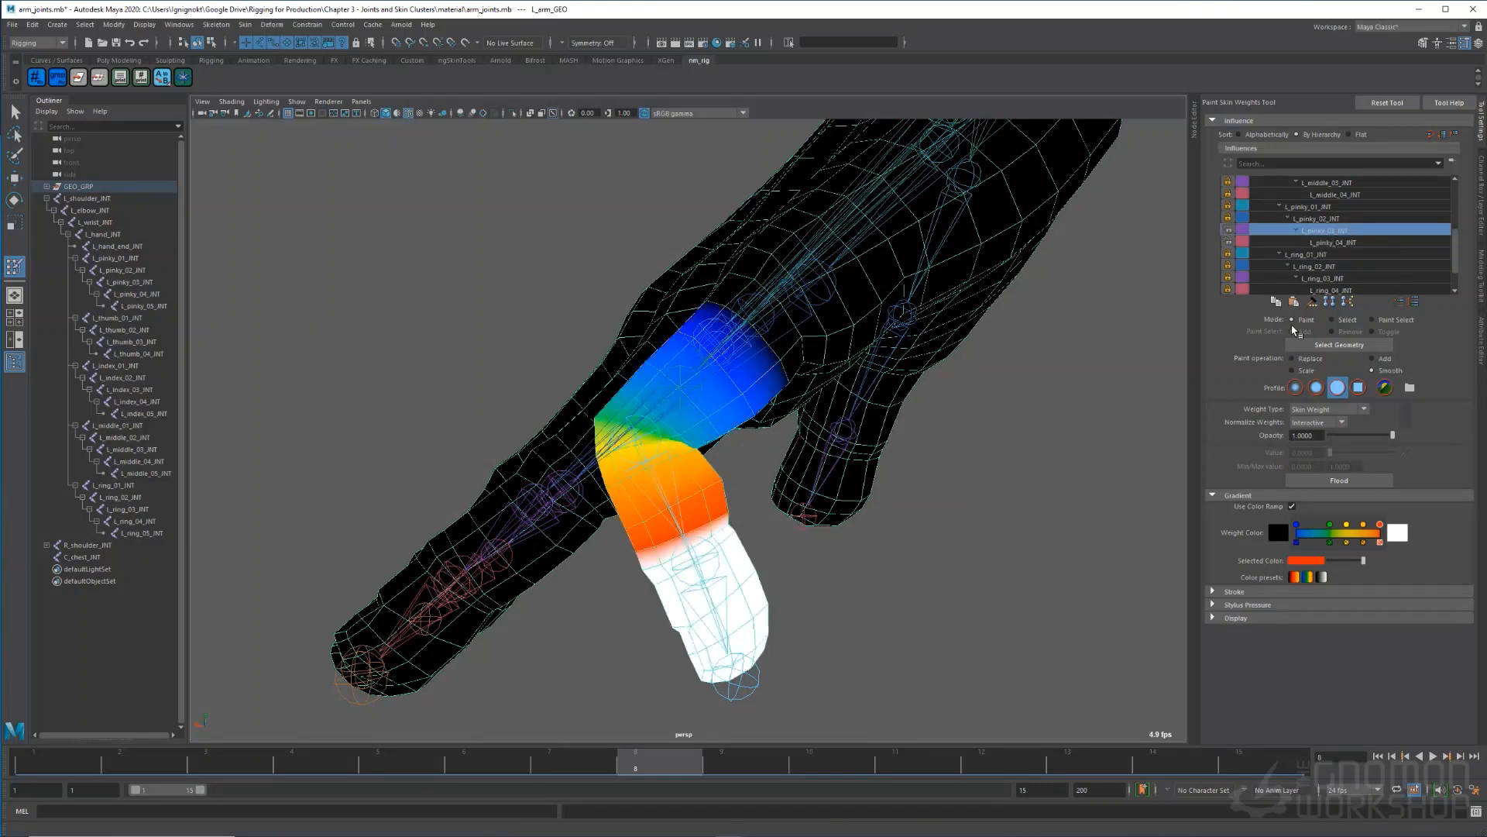
pyautogui.click(1309, 359)
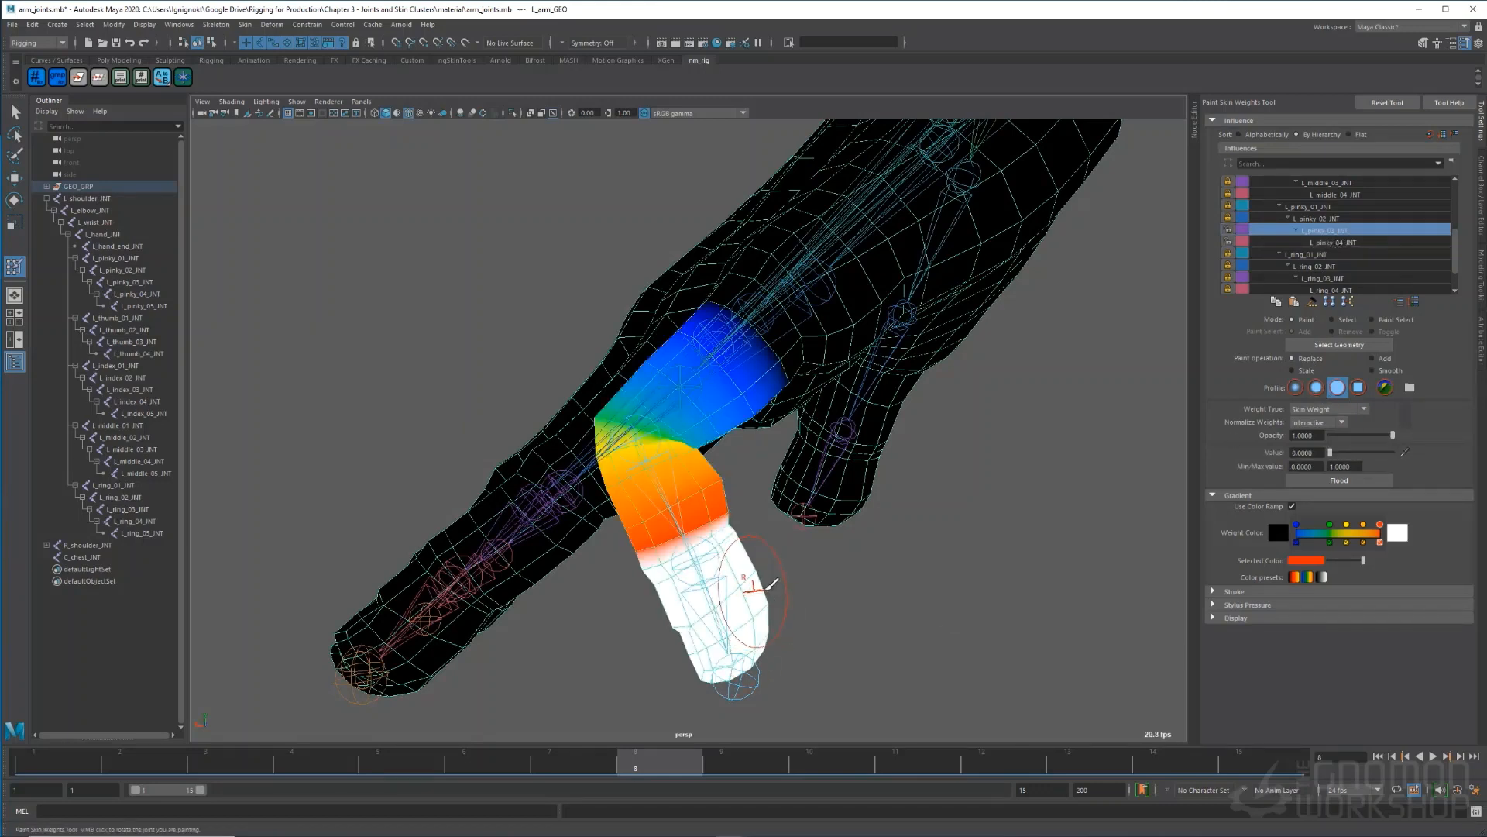
pyautogui.moveTo(762, 591)
pyautogui.mouseDown()
pyautogui.moveTo(704, 655)
pyautogui.moveTo(729, 602)
pyautogui.moveTo(712, 586)
pyautogui.moveTo(699, 607)
pyautogui.moveTo(868, 548)
pyautogui.moveTo(713, 605)
pyautogui.moveTo(543, 614)
pyautogui.mouseUp()
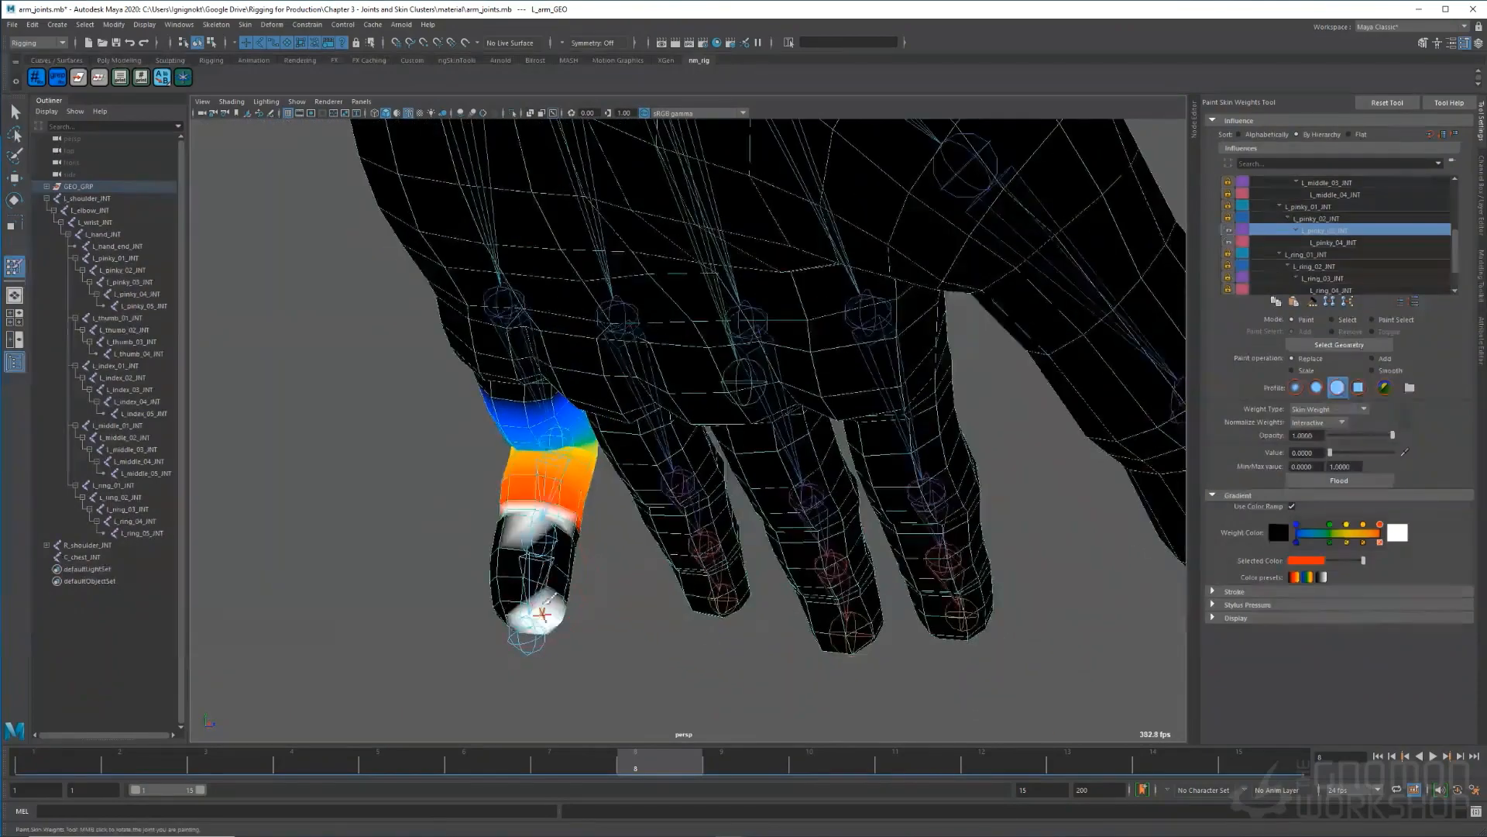
pyautogui.moveTo(564, 553)
pyautogui.keyDown('alt'); pyautogui.mouseDown()
pyautogui.moveTo(601, 624)
pyautogui.moveTo(755, 553)
pyautogui.mouseUp(); pyautogui.keyUp('alt')
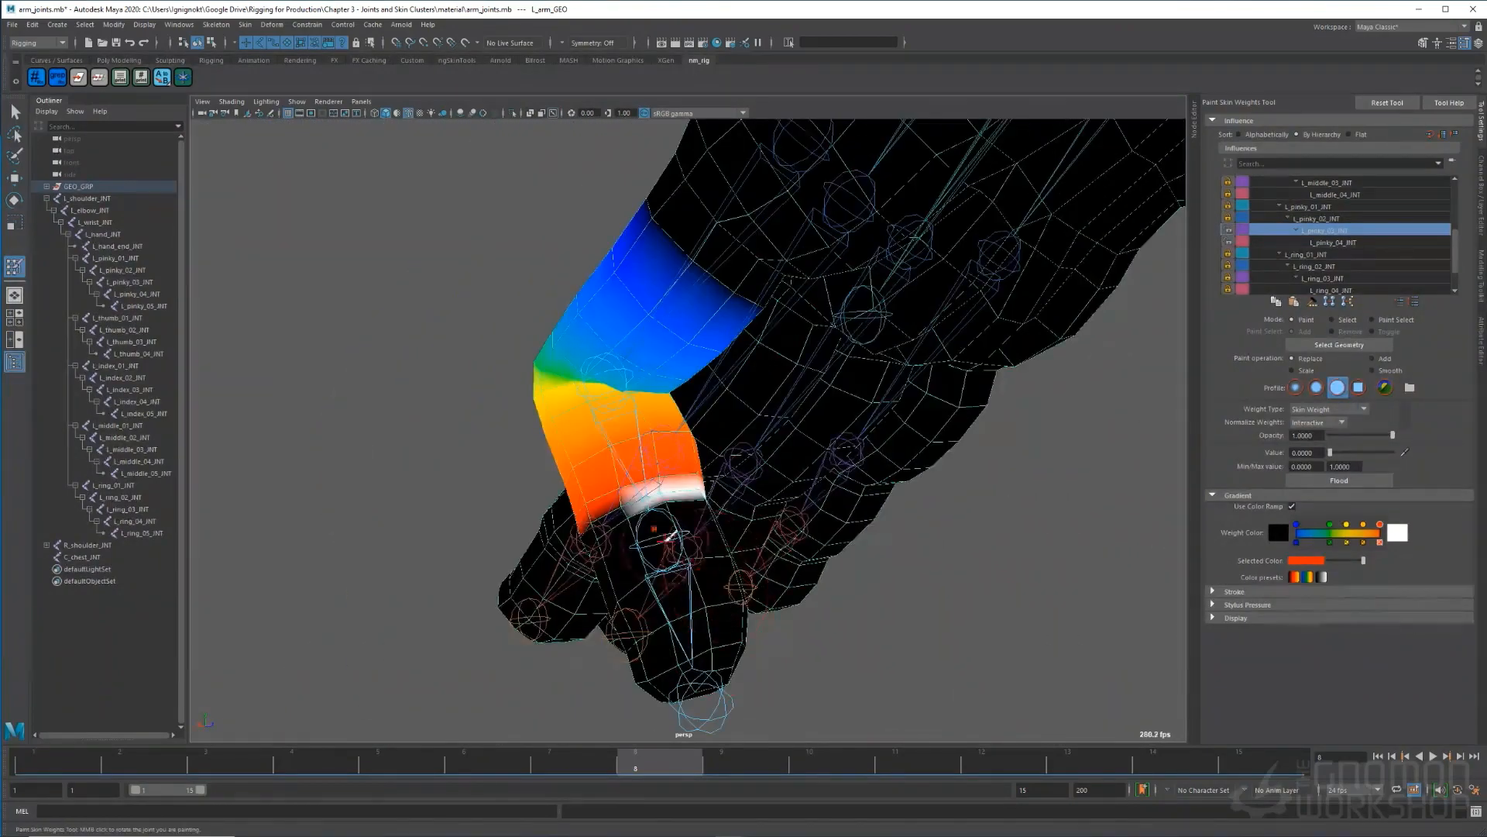
# - Rotate L_pinky_04_JNT to bend the pinky tip and examine how the last knuckle deforms
pyautogui.press('w')
pyautogui.click(538, 607)
pyautogui.moveTo(667, 537)
pyautogui.keyDown('alt'); pyautogui.mouseDown()
pyautogui.moveTo(542, 604)
pyautogui.moveTo(841, 587)
pyautogui.moveTo(890, 599)
pyautogui.moveTo(837, 585)
pyautogui.mouseUp(); pyautogui.keyUp('alt')
pyautogui.press('e')
pyautogui.click(842, 587)
# - Select the vertex loop at the pinky's last knuckle and flood its L_pinky_04_JNT weight with Replace at value 0 and reduced opacity
pyautogui.press('F10')
pyautogui.doubleClick(779, 523)
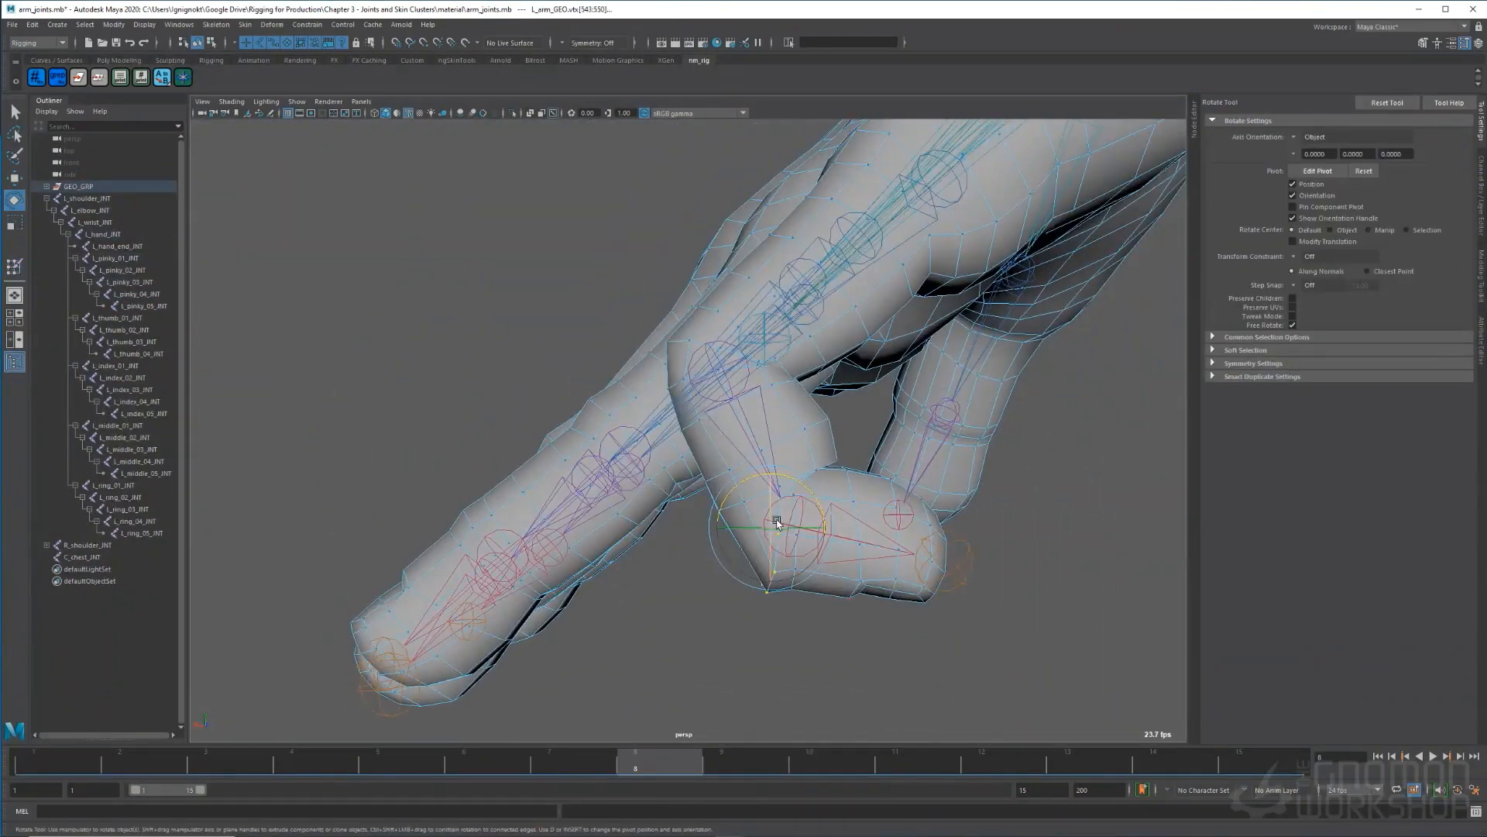
pyautogui.moveTo(841, 527); pyautogui.dragTo(1030, 708, button='right')
pyautogui.click(1342, 290)
pyautogui.click(1339, 480)
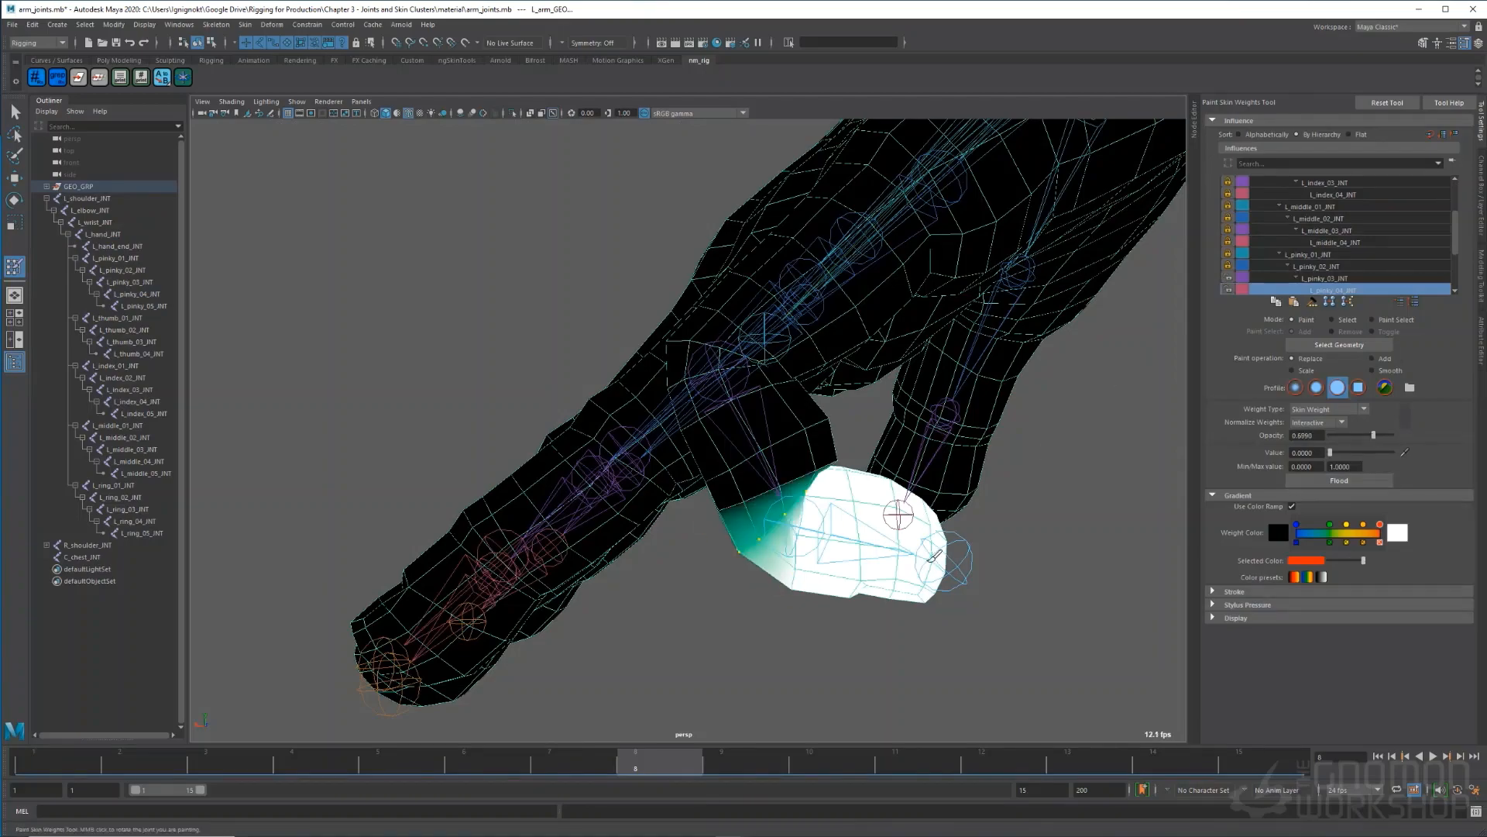
# - Return to the whole arm mesh and flood-smooth the L_pinky_04_JNT weights at opacity 1
pyautogui.press('F8')
pyautogui.click(1390, 370)
pyautogui.moveTo(1372, 435); pyautogui.dragTo(1394, 435)
pyautogui.click(1339, 480)
# - Test the smoothed last pinky knuckle by rotating L_pinky_04_JNT and viewing the finger from several angles
pyautogui.moveTo(868, 542)
pyautogui.keyDown('alt'); pyautogui.mouseDown()
pyautogui.moveTo(651, 580)
pyautogui.moveTo(481, 587)
pyautogui.moveTo(774, 594)
pyautogui.moveTo(913, 495)
pyautogui.moveTo(814, 507)
pyautogui.moveTo(683, 579)
pyautogui.mouseUp(); pyautogui.keyUp('alt')
pyautogui.press('e')
pyautogui.click(465, 584)
pyautogui.keyDown('alt'); pyautogui.moveTo(683, 580); pyautogui.dragTo(763, 591); pyautogui.keyUp('alt')
pyautogui.hotkey('ctrl', 'z')
pyautogui.moveTo(775, 508)
pyautogui.mouseDown()
pyautogui.moveTo(796, 556)
pyautogui.moveTo(789, 534)
pyautogui.mouseUp()
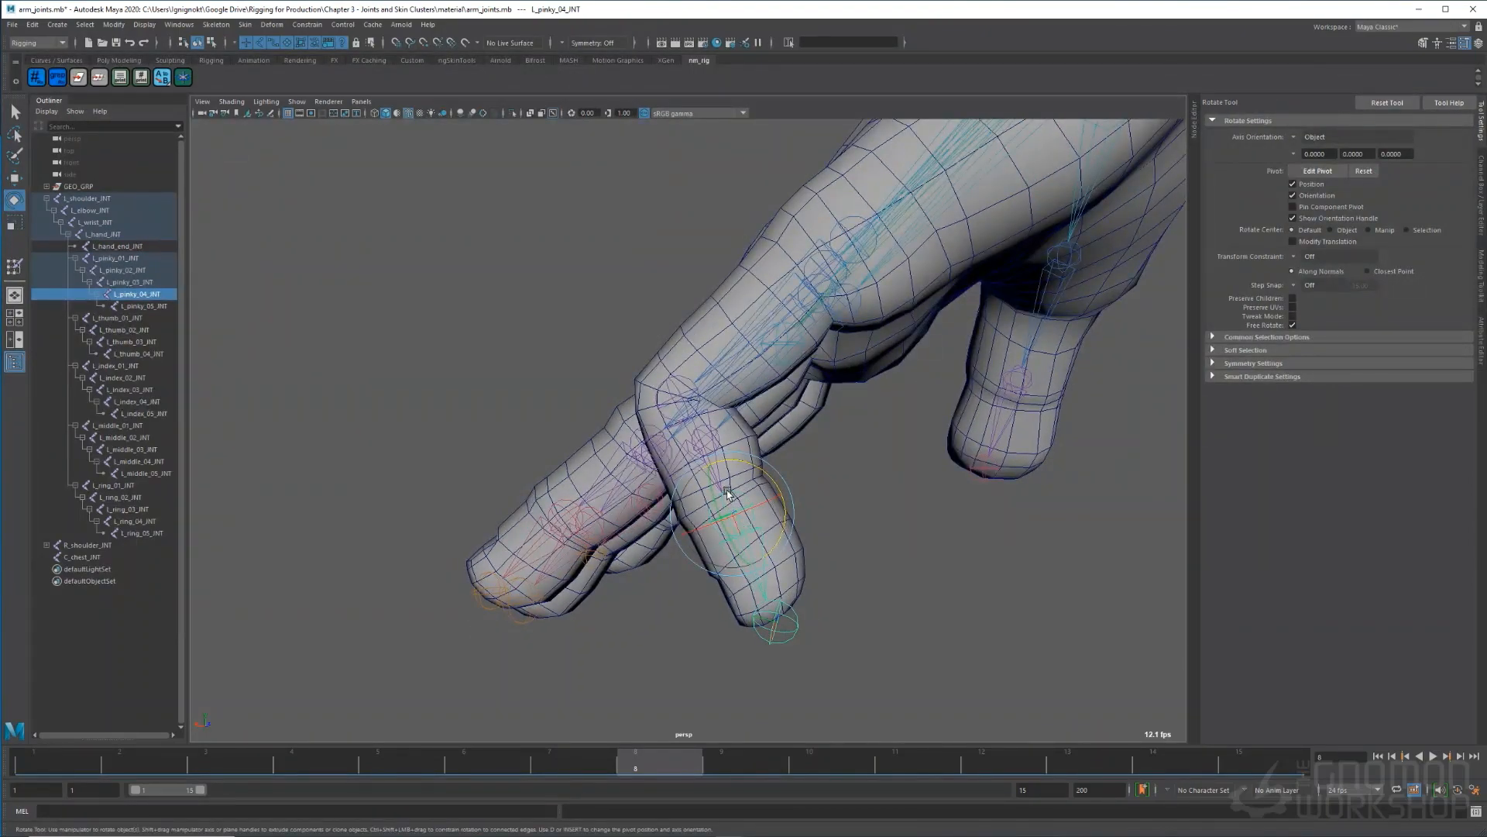
pyautogui.keyDown('alt'); pyautogui.moveTo(728, 493); pyautogui.dragTo(811, 416); pyautogui.keyUp('alt')
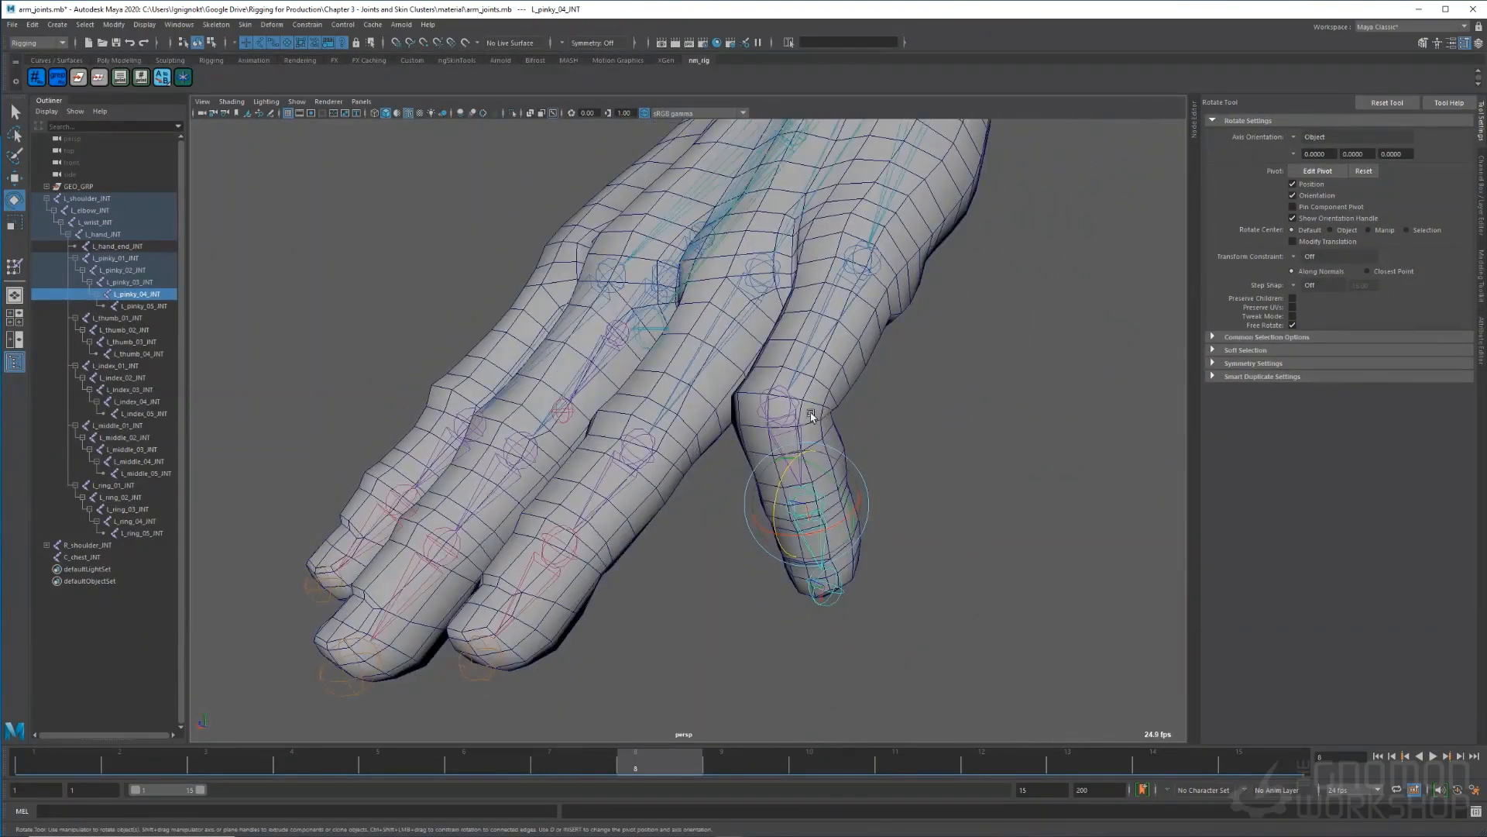
# - Delete the L_pinky_03_JNT animation keys across frames 1 to 9 and clear the selection
pyautogui.press('Up')
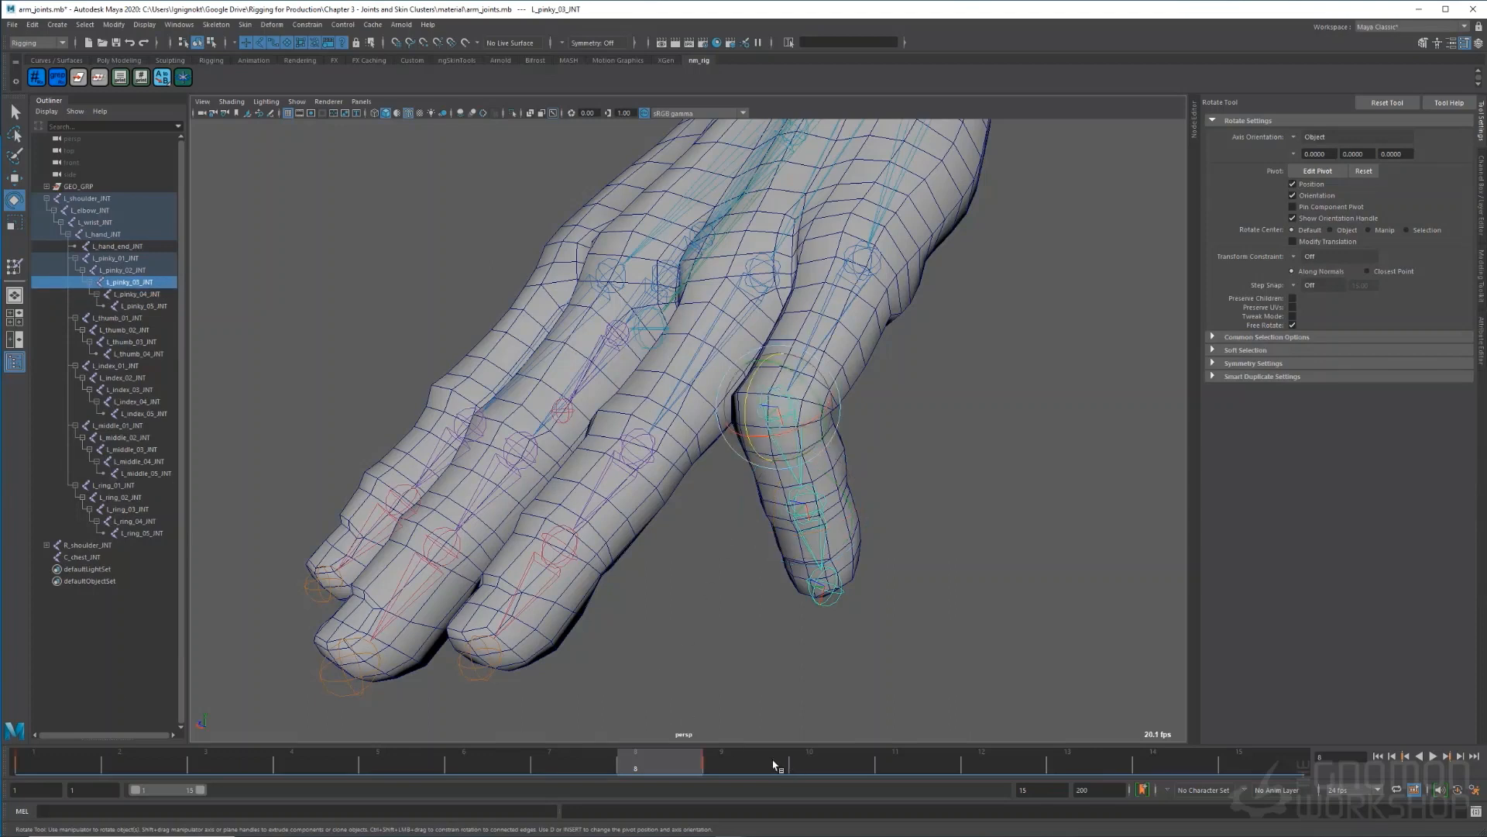
pyautogui.keyDown('shift'); pyautogui.moveTo(775, 765); pyautogui.dragTo(15, 766); pyautogui.keyUp('shift')
pyautogui.rightClick(48, 763)
pyautogui.click(80, 571)
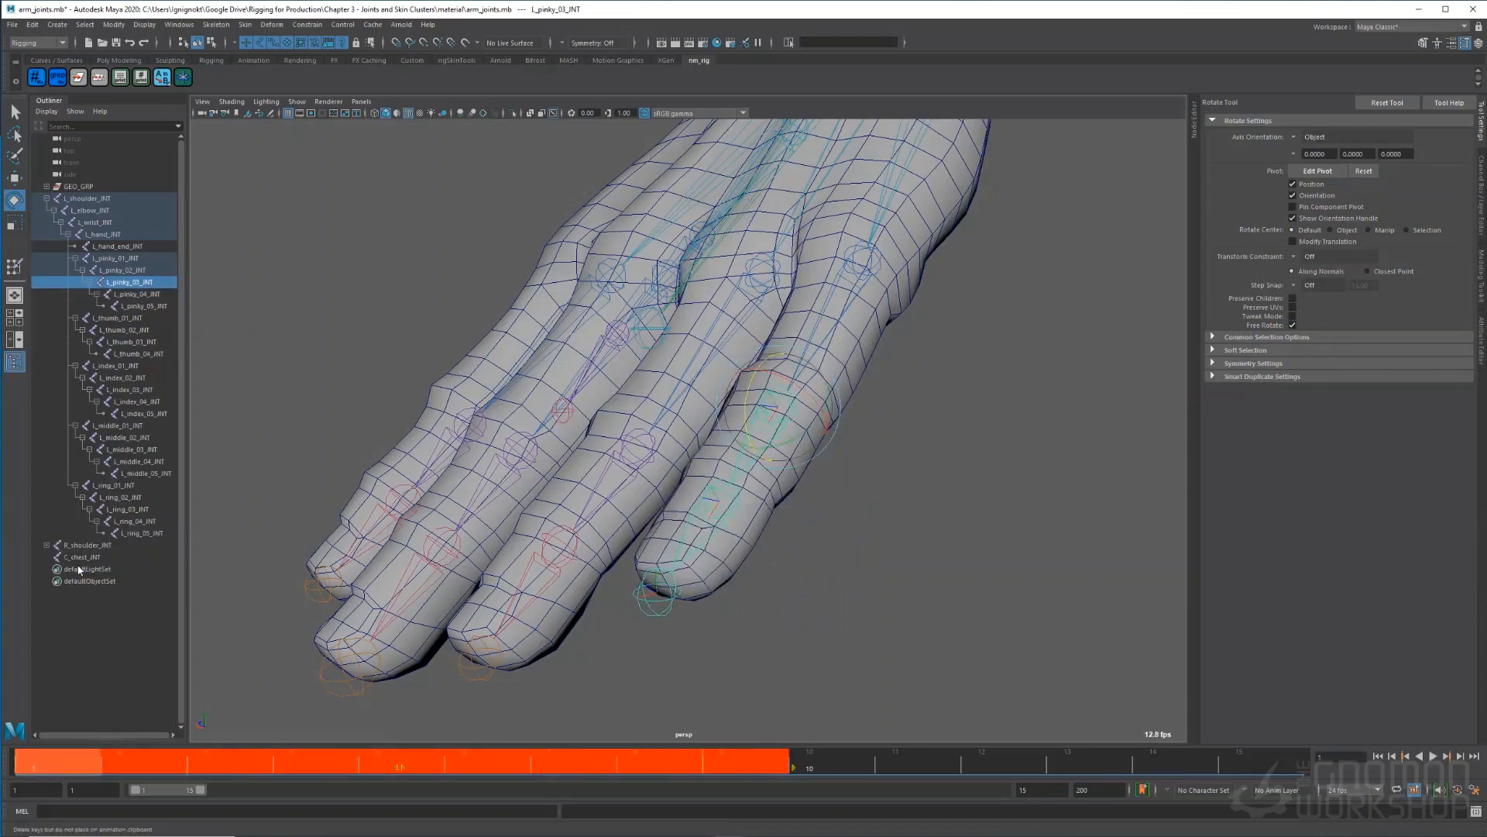
pyautogui.moveTo(831, 301); pyautogui.dragTo(836, 311)
pyautogui.click(940, 643)
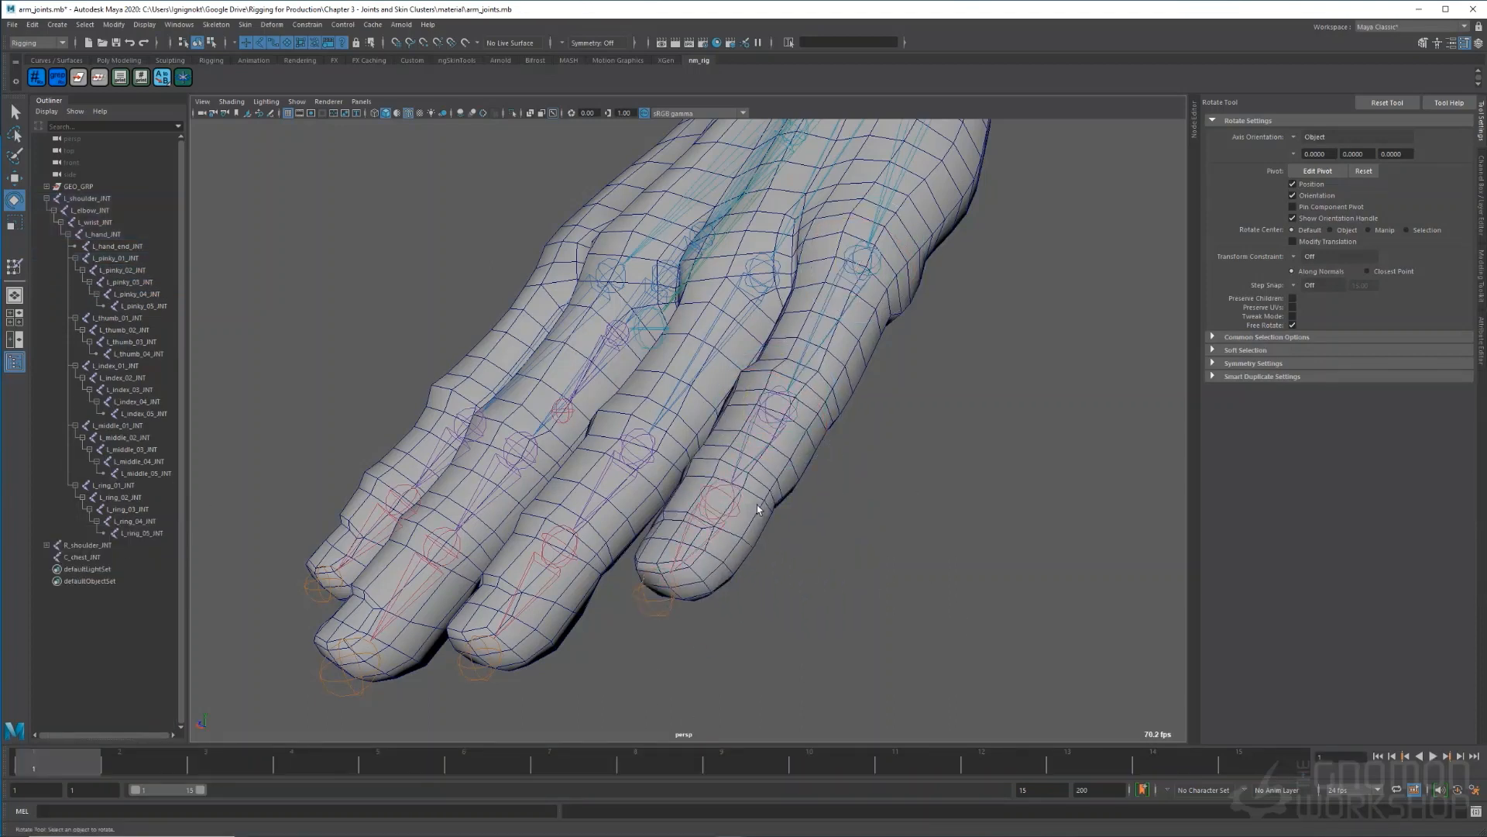
# - Reposition L_pinky_04_JNT inside the pinky's last knuckle with Move Skinned Joints
pyautogui.moveTo(756, 503); pyautogui.dragTo(719, 510)
pyautogui.keyDown('alt'); pyautogui.moveTo(813, 505); pyautogui.dragTo(787, 517); pyautogui.keyUp('alt')
pyautogui.scroll(4, 673, 560)
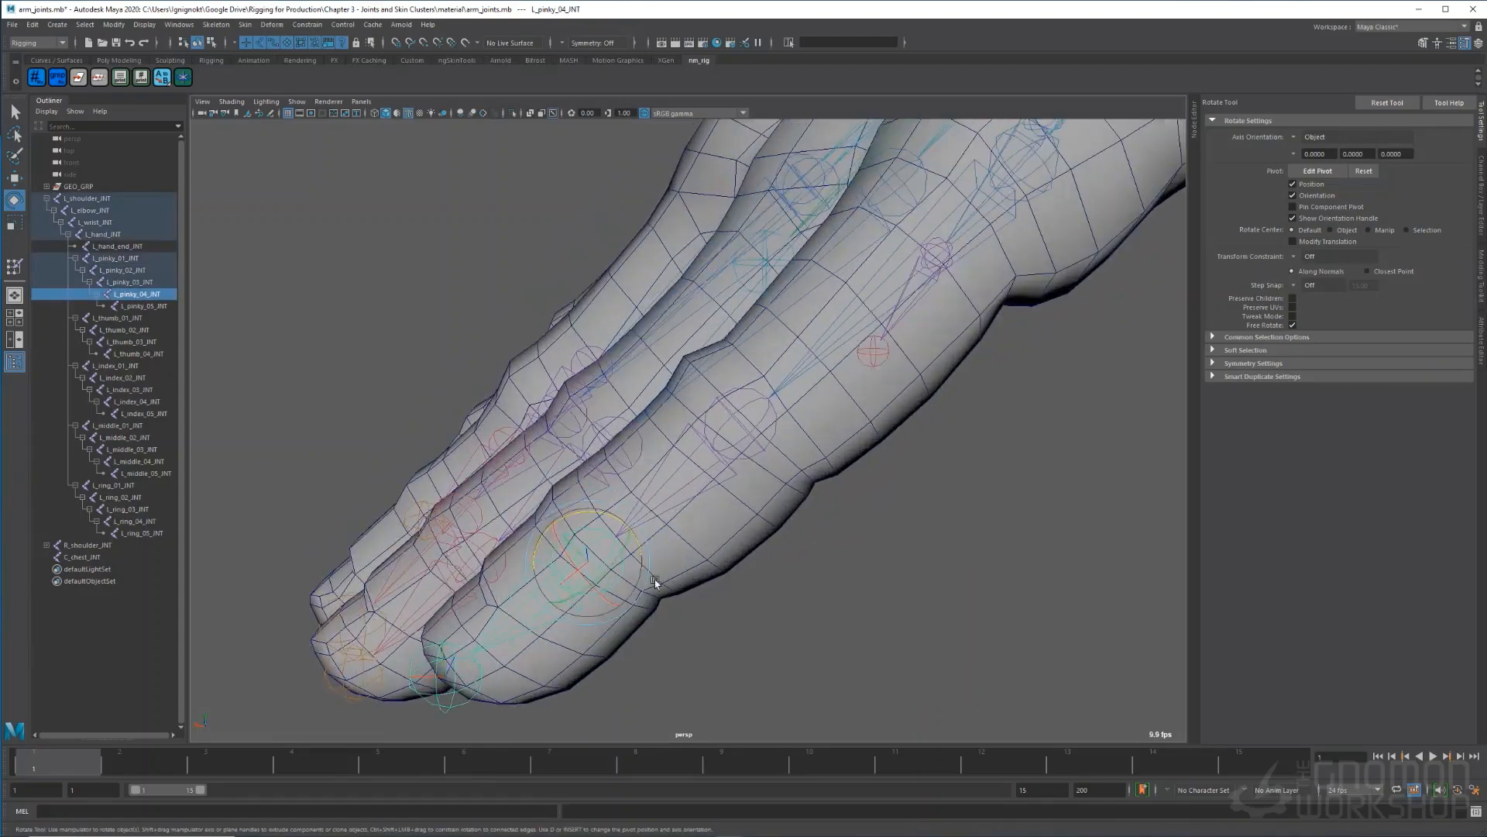
pyautogui.keyDown('alt'); pyautogui.moveTo(653, 579); pyautogui.dragTo(569, 610); pyautogui.keyUp('alt')
pyautogui.press('w')
pyautogui.keyDown('alt'); pyautogui.moveTo(837, 614); pyautogui.dragTo(778, 591); pyautogui.keyUp('alt')
pyautogui.keyDown('alt'); pyautogui.moveTo(762, 587); pyautogui.dragTo(808, 591, button='middle'); pyautogui.keyUp('alt')
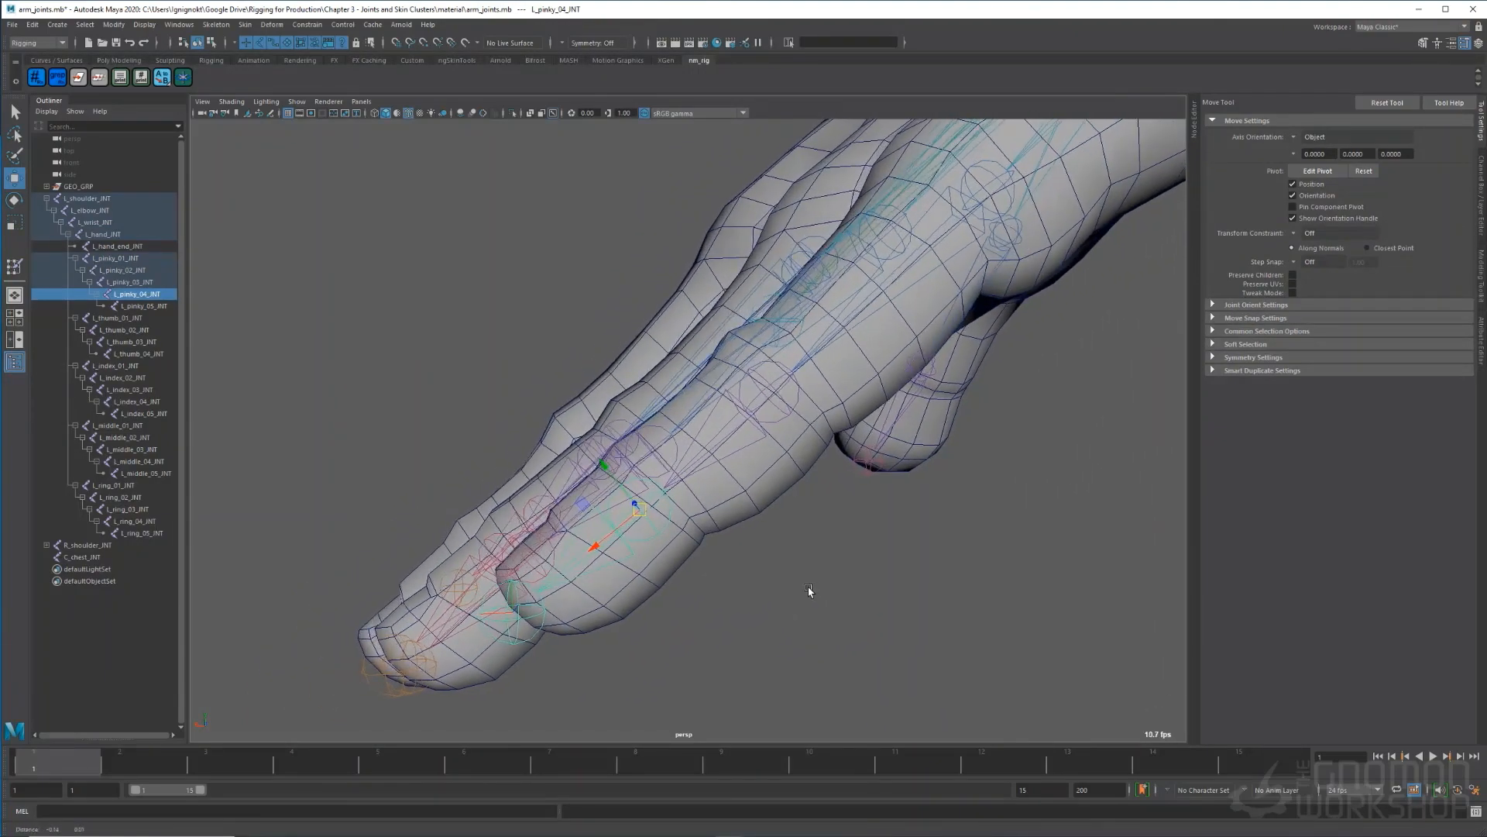
pyautogui.click(246, 25)
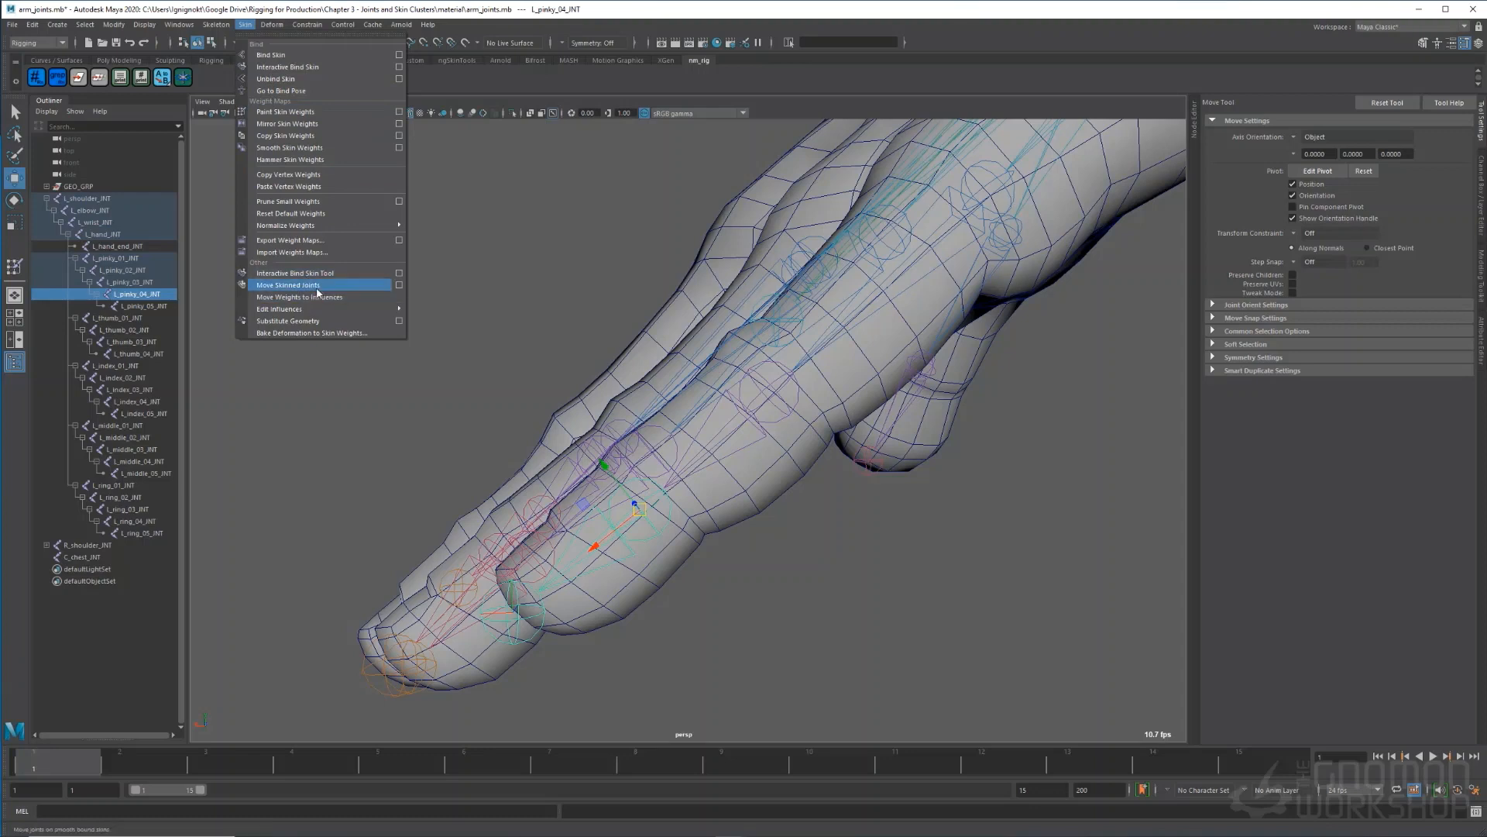
pyautogui.click(316, 286)
pyautogui.moveTo(599, 470); pyautogui.dragTo(602, 468, button='middle')
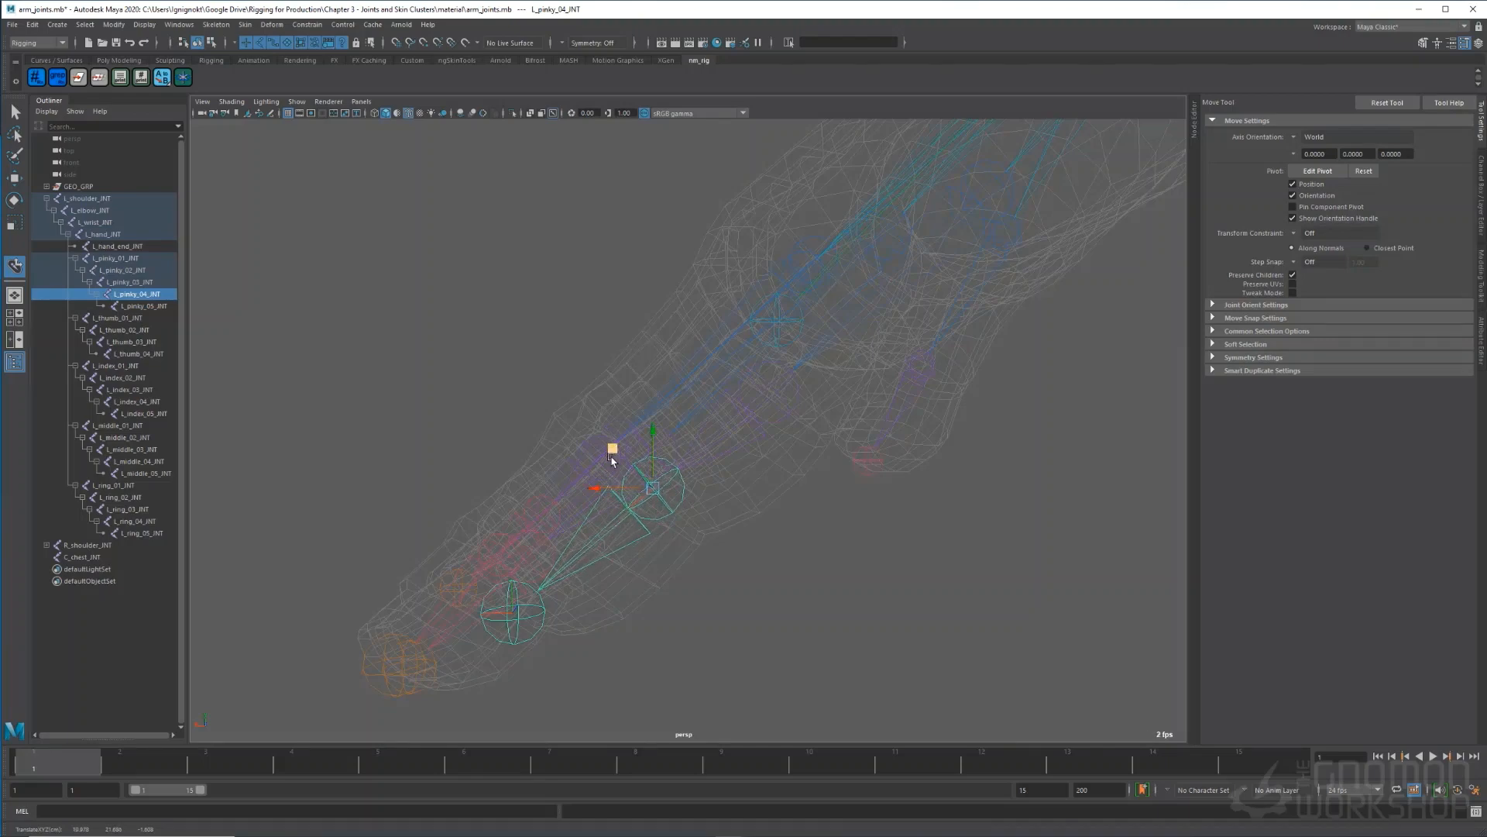
# - Test-rotate L_pinky_04_JNT about its new pivot and undo the rotation
pyautogui.press('w')
pyautogui.keyDown('alt'); pyautogui.moveTo(672, 534); pyautogui.dragTo(592, 507); pyautogui.keyUp('alt')
pyautogui.press('e')
pyautogui.hotkey('ctrl', 'z')
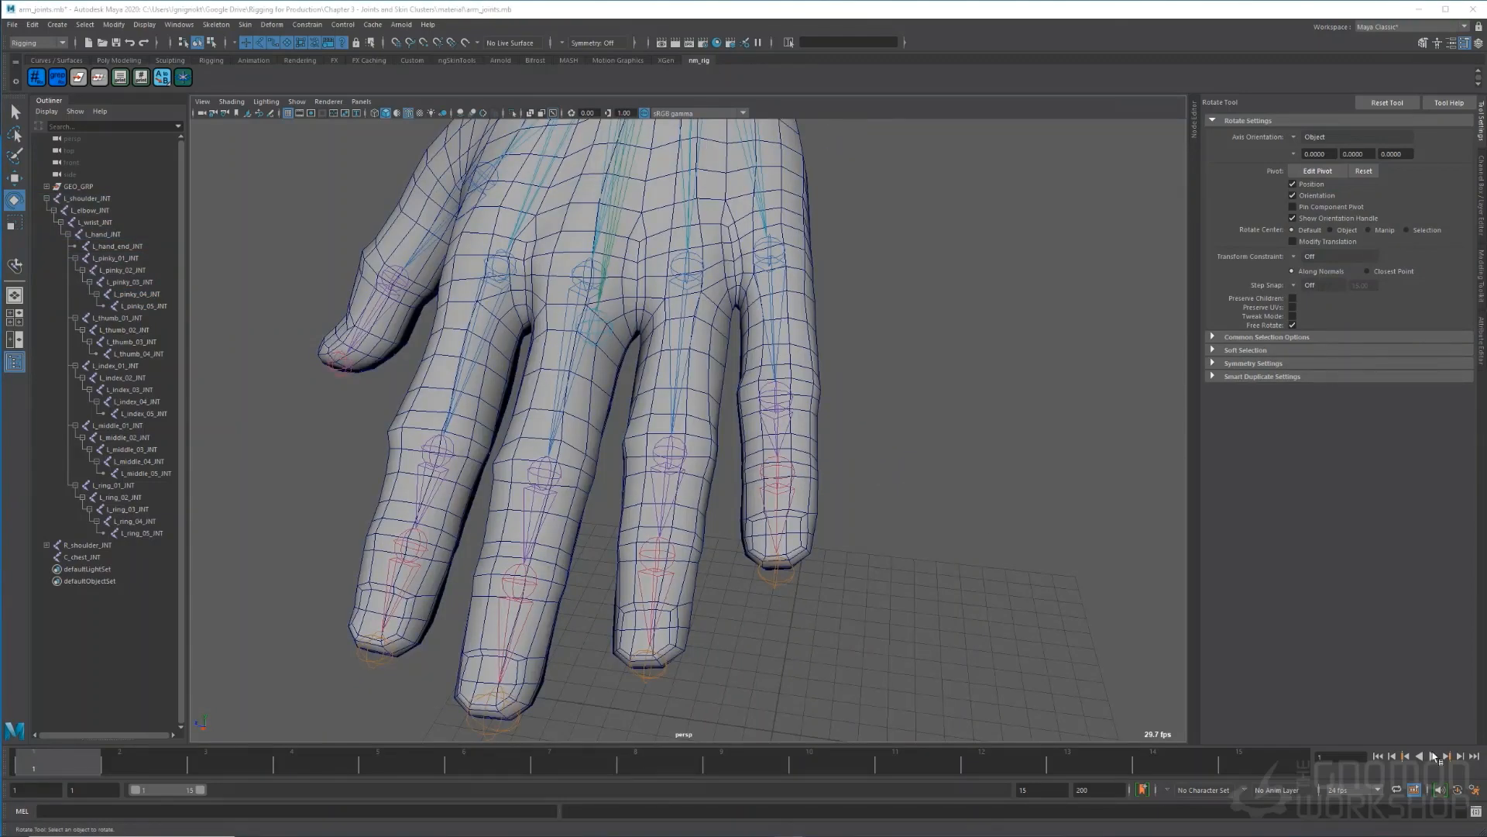
# - Select the ring finger's vertices, unlock L_hand_JNT, and flood the vertices with L_ring_02_JNT weight using Replace
pyautogui.click(687, 515)
pyautogui.moveTo(687, 514)
pyautogui.mouseDown(button='right')
pyautogui.moveTo(682, 591)
pyautogui.moveTo(775, 719)
pyautogui.mouseUp(button='right')
pyautogui.press('q')
pyautogui.press('y')
pyautogui.click(1228, 219)
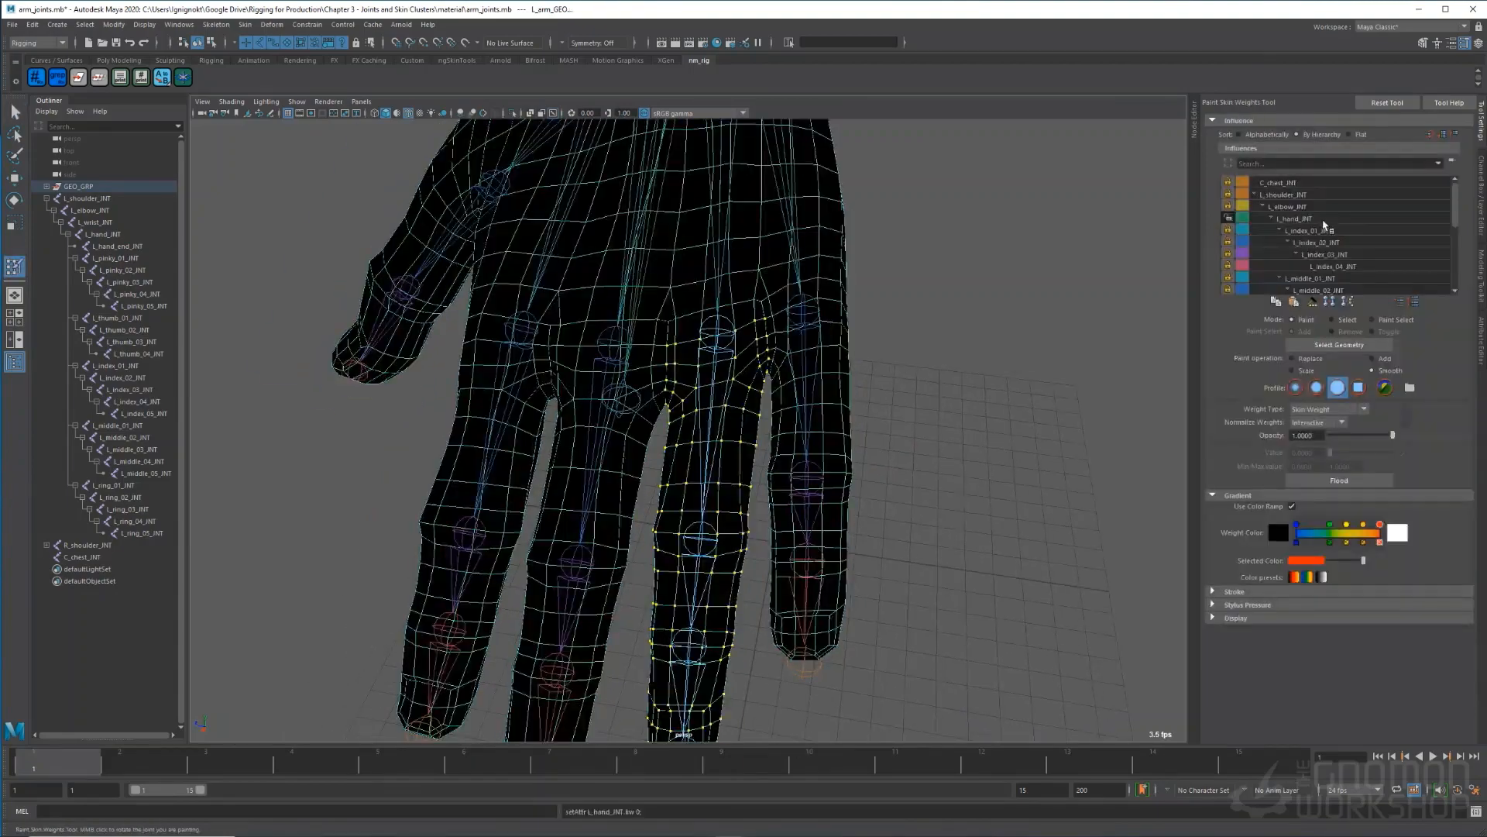
pyautogui.scroll(-5, 1323, 224)
pyautogui.click(1323, 229)
pyautogui.click(1292, 359)
pyautogui.click(1339, 480)
# - Flood-smooth the L_ring_02_JNT weights around the ring finger's base and select that joint for a bend test
pyautogui.click(1372, 370)
pyautogui.click(1340, 481)
pyautogui.moveTo(1123, 326)
pyautogui.keyDown('alt'); pyautogui.mouseDown()
pyautogui.moveTo(744, 372)
pyautogui.moveTo(750, 402)
pyautogui.moveTo(787, 325)
pyautogui.moveTo(744, 341)
pyautogui.moveTo(737, 268)
pyautogui.moveTo(732, 542)
pyautogui.mouseUp(); pyautogui.keyUp('alt')
pyautogui.click(1316, 388)
pyautogui.click(121, 497)
# - Paint the ring finger beyond its middle knuckle from L_ring_02_JNT over to L_ring_03_JNT using Replace
pyautogui.scroll(-5, 1323, 241)
pyautogui.click(1314, 242)
pyautogui.click(1228, 243)
pyautogui.click(1292, 359)
pyautogui.click(1337, 387)
pyautogui.moveTo(806, 504)
pyautogui.keyDown('alt'); pyautogui.mouseDown()
pyautogui.moveTo(738, 454)
pyautogui.moveTo(876, 364)
pyautogui.moveTo(664, 382)
pyautogui.mouseUp(); pyautogui.keyUp('alt')
# - Flood-smooth the weights across the ring finger's middle knuckle and bend L_ring_03_JNT to test it
pyautogui.click(1372, 370)
pyautogui.click(1339, 480)
pyautogui.click(128, 509)
pyautogui.press('e')
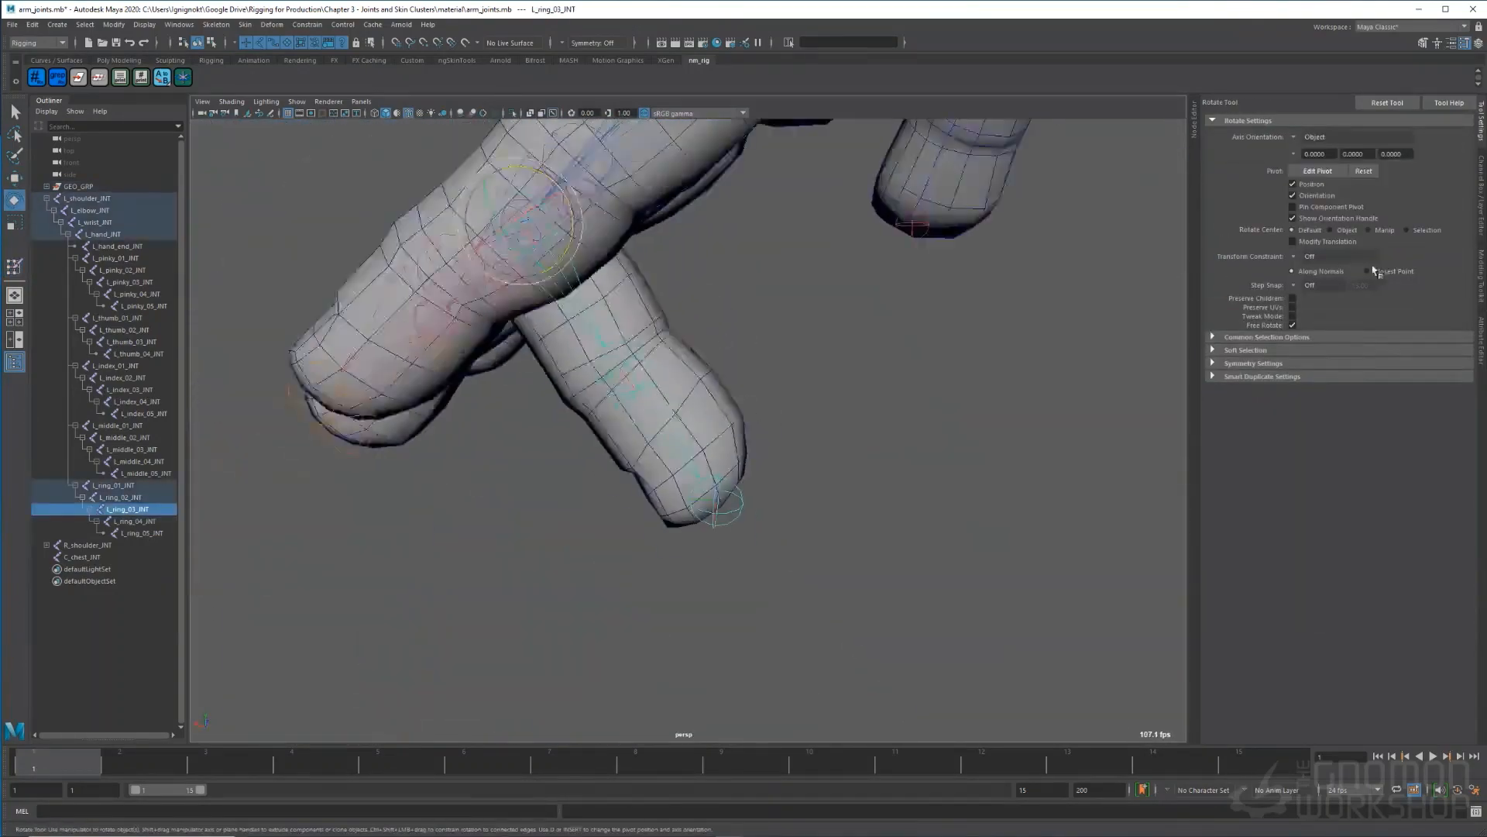
# - Assign the ring fingertip to L_ring_04_JNT with a smooth falloff across the last knuckle and test that joint
pyautogui.click(673, 403)
pyautogui.press('y')
pyautogui.scroll(-5, 1327, 242)
pyautogui.click(1326, 242)
pyautogui.moveTo(800, 424)
pyautogui.keyDown('alt'); pyautogui.mouseDown()
pyautogui.moveTo(689, 443)
pyautogui.moveTo(1039, 389)
pyautogui.moveTo(763, 298)
pyautogui.moveTo(654, 305)
pyautogui.mouseUp(); pyautogui.keyUp('alt')
pyautogui.click(135, 522)
pyautogui.press('e')
# - Flood the middle finger's selected vertices with L_middle_02_JNT weight
pyautogui.press('q')
pyautogui.press('y')
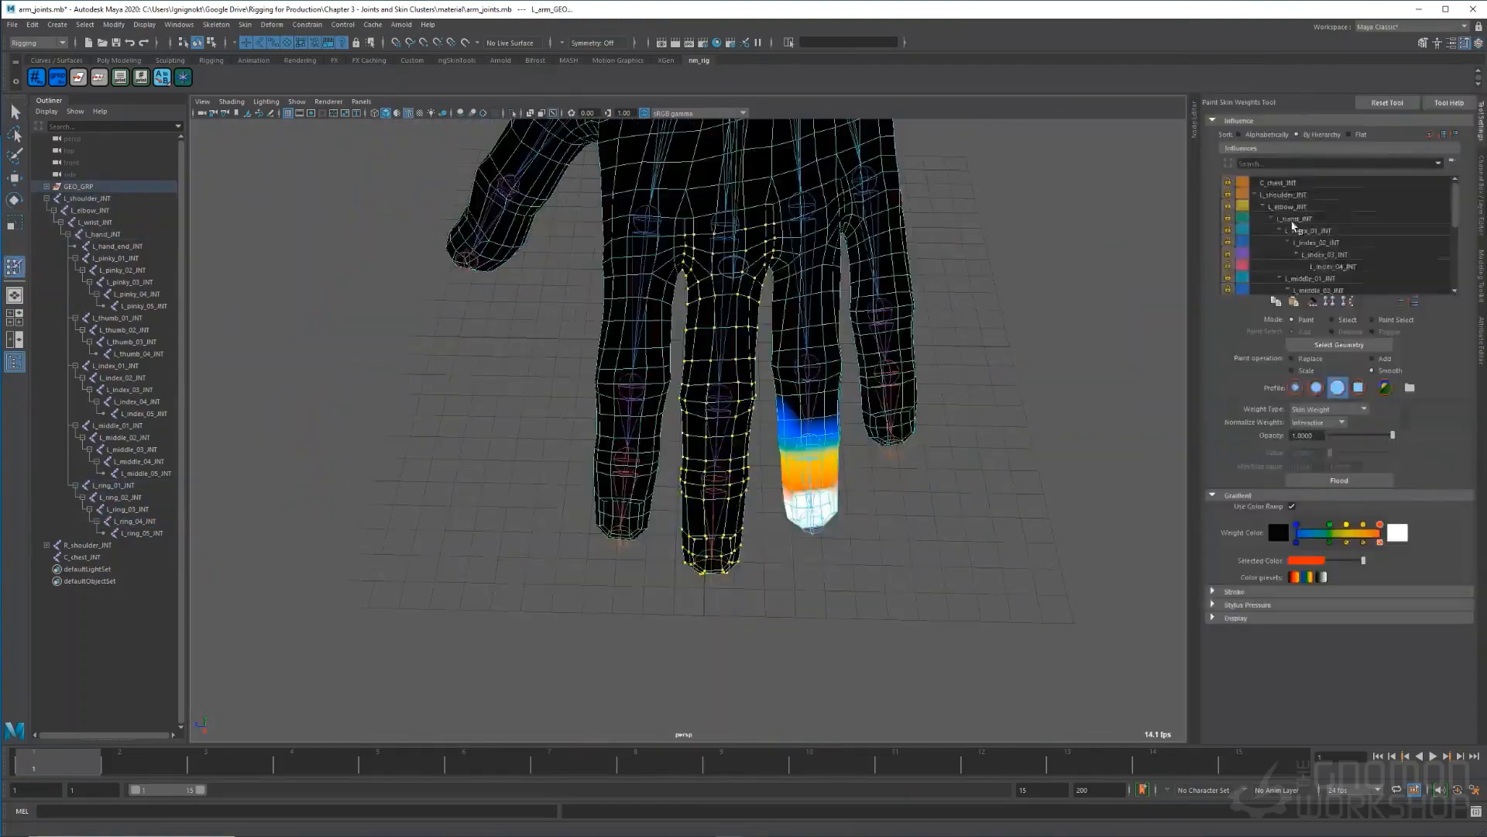
pyautogui.click(1318, 290)
pyautogui.click(1339, 480)
# - Smooth the L_middle_02_JNT weights across the middle finger's base knuckle at opacity 1
pyautogui.press('q')
pyautogui.press('y')
pyautogui.scroll(5, 737, 355)
pyautogui.click(124, 437)
pyautogui.press('e')
pyautogui.moveTo(736, 355)
pyautogui.keyDown('alt'); pyautogui.mouseDown()
pyautogui.moveTo(843, 382)
pyautogui.moveTo(680, 356)
pyautogui.moveTo(730, 498)
pyautogui.mouseUp(); pyautogui.keyUp('alt')
pyautogui.click(681, 355)
pyautogui.press('y')
# - Bend L_middle_02_JNT and compare the base knuckle's deformation with its painted weights
pyautogui.click(123, 437)
pyautogui.press('e')
pyautogui.click(770, 426)
pyautogui.press('y')
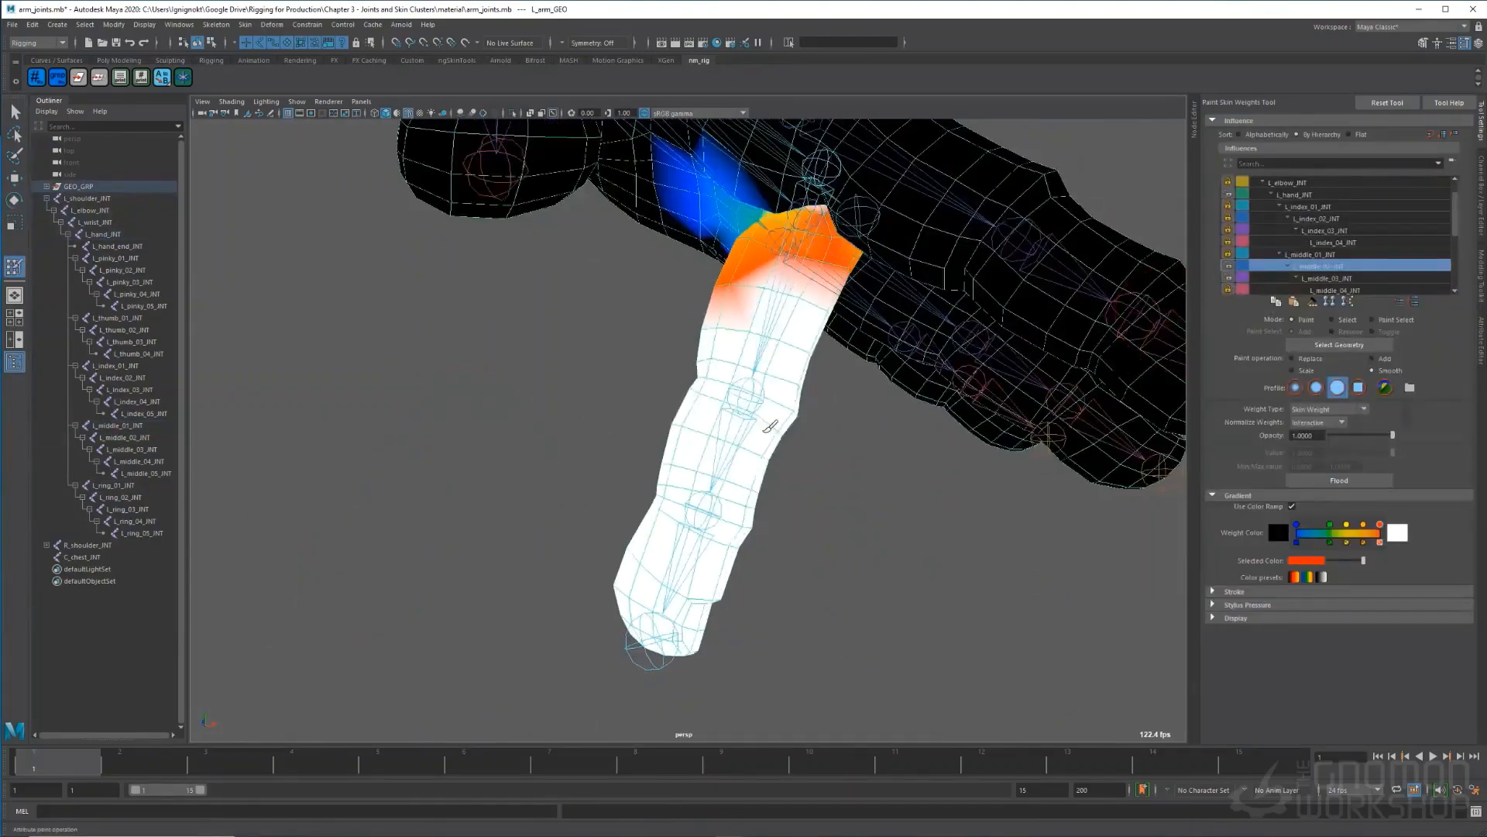
pyautogui.click(124, 437)
pyautogui.press('w')
pyautogui.click(136, 294)
pyautogui.press('y')
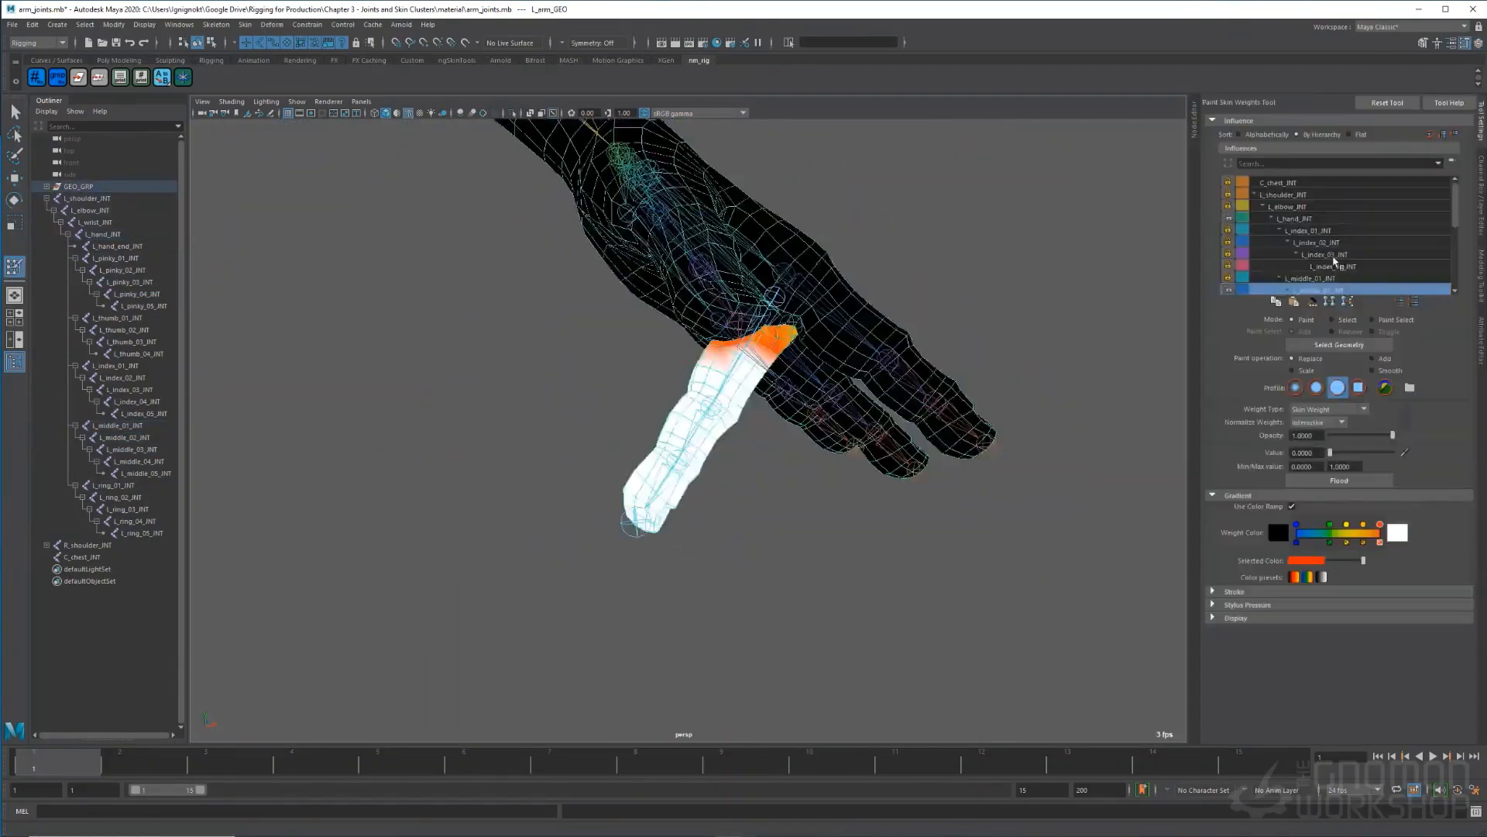
# - Lock L_hand_JNT and paint the L_middle_02_JNT weight to 0 beyond the middle finger's middle knuckle using Replace
pyautogui.click(1295, 195)
pyautogui.click(1227, 194)
pyautogui.moveTo(844, 349)
pyautogui.keyDown('alt'); pyautogui.mouseDown()
pyautogui.moveTo(735, 265)
pyautogui.moveTo(681, 475)
pyautogui.mouseUp(); pyautogui.keyUp('alt')
pyautogui.click(1319, 266)
pyautogui.click(1372, 370)
pyautogui.keyDown('alt'); pyautogui.moveTo(767, 551); pyautogui.dragTo(674, 514); pyautogui.keyUp('alt')
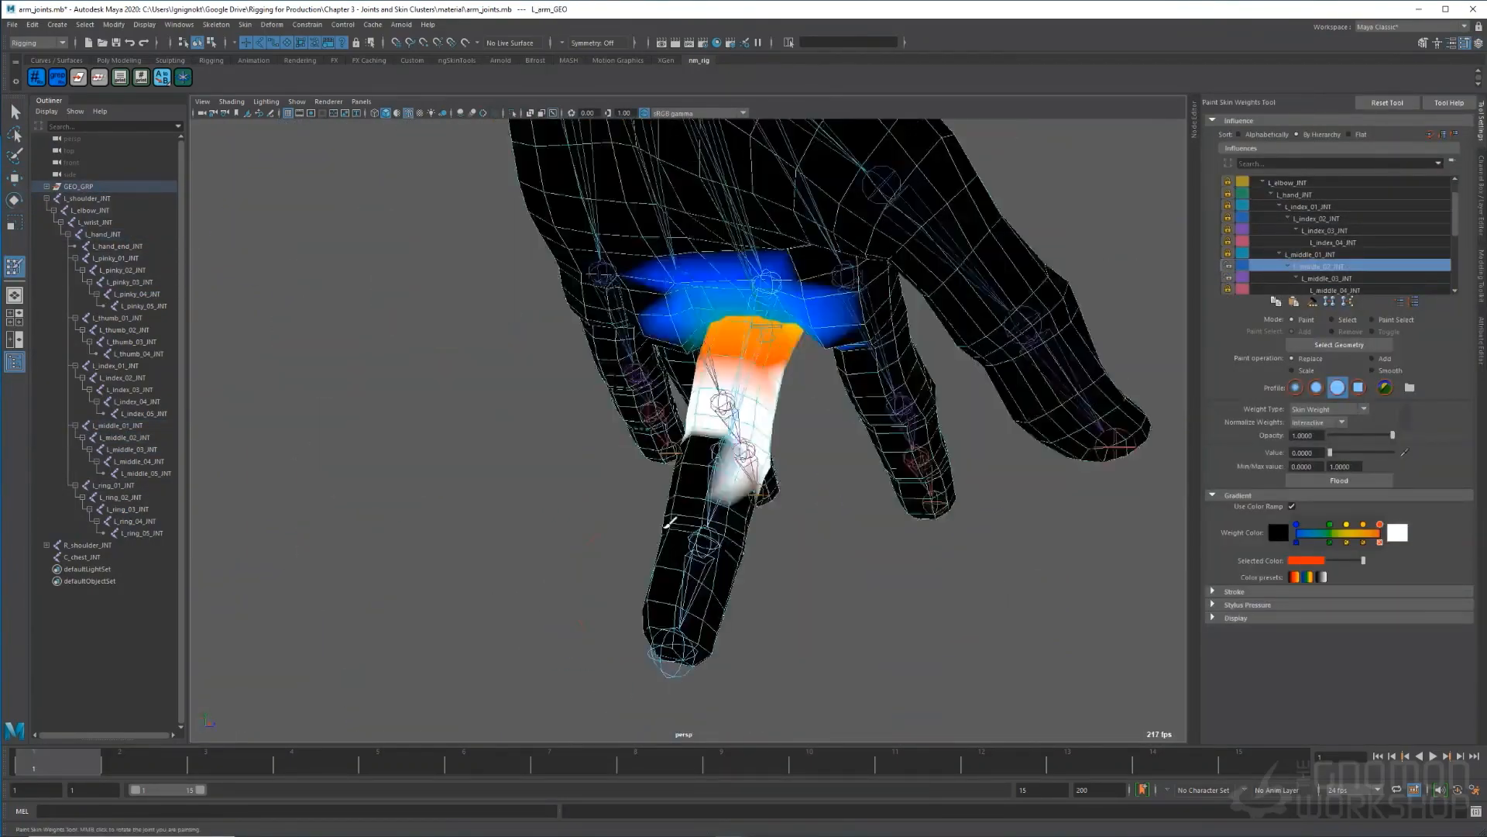
# - Smooth the L_middle_03_JNT weights across the middle finger's middle knuckle and test the joint's bend
pyautogui.click(1326, 278)
pyautogui.keyDown('alt'); pyautogui.moveTo(783, 419); pyautogui.dragTo(849, 481, button='middle'); pyautogui.keyUp('alt')
pyautogui.keyDown('alt'); pyautogui.moveTo(848, 481); pyautogui.dragTo(976, 442); pyautogui.keyUp('alt')
pyautogui.click(132, 450)
pyautogui.press('e')
pyautogui.press('y')
pyautogui.click(1327, 219)
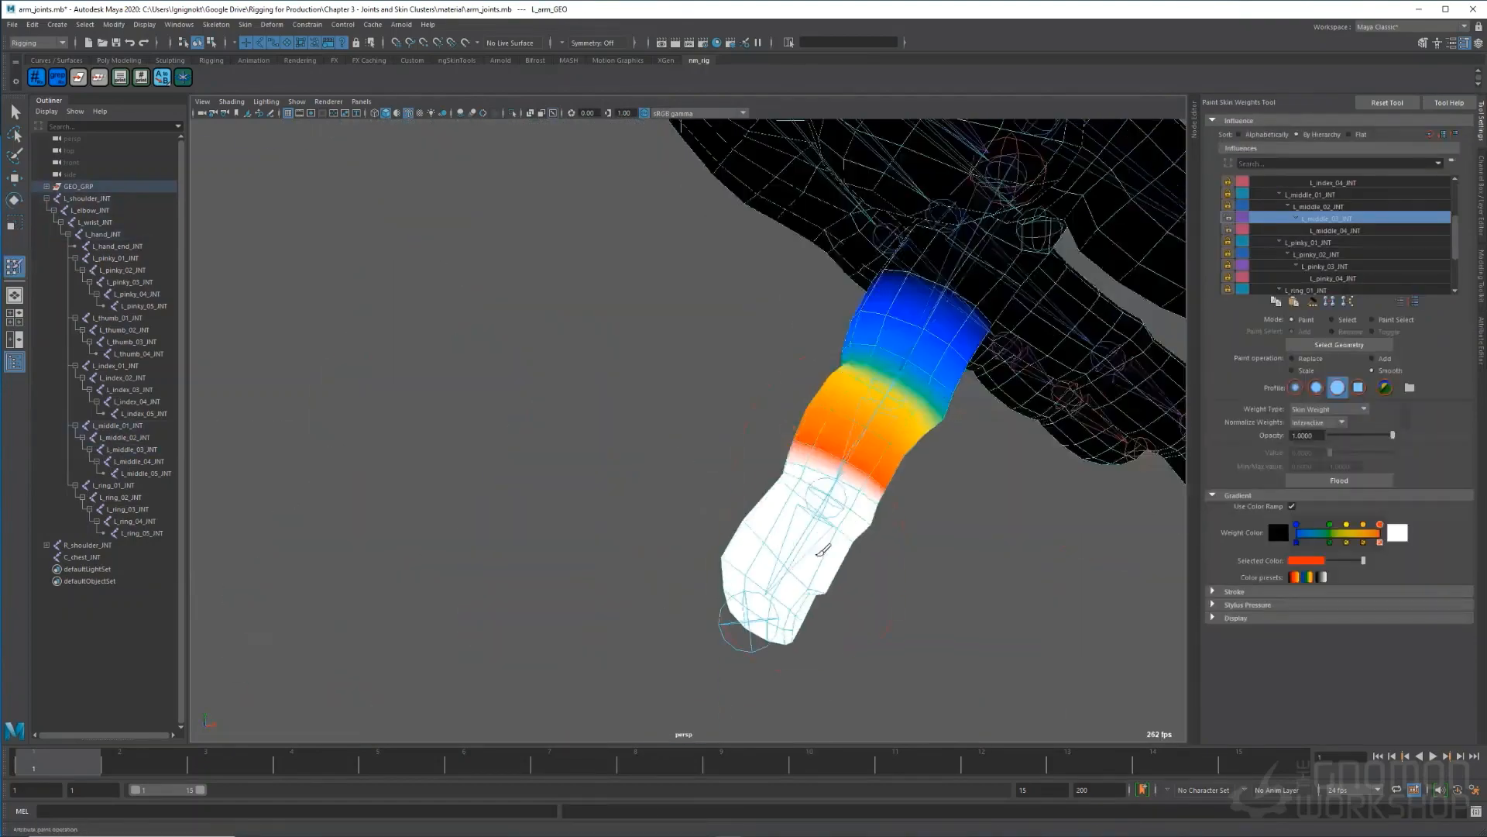
# - Replace the L_middle_03_JNT weight on the middle fingertip with L_middle_04_JNT weight and test the fingertip joint
pyautogui.click(1292, 358)
pyautogui.keyDown('alt'); pyautogui.moveTo(823, 548); pyautogui.dragTo(1051, 518); pyautogui.keyUp('alt')
pyautogui.click(139, 461)
pyautogui.press('e')
# - Test-rotate L_middle_02_JNT through L_middle_04_JNT together with L_pinky_02_JNT and L_ring_02_JNT, and undo the rotation
pyautogui.click(124, 438)
pyautogui.keyDown('shift'); pyautogui.click(139, 461); pyautogui.keyUp('shift')
pyautogui.keyDown('ctrl'); pyautogui.click(122, 270); pyautogui.keyUp('ctrl')
pyautogui.keyDown('ctrl'); pyautogui.click(120, 497); pyautogui.keyUp('ctrl')
pyautogui.keyDown('alt'); pyautogui.moveTo(750, 322); pyautogui.dragTo(929, 295); pyautogui.keyUp('alt')
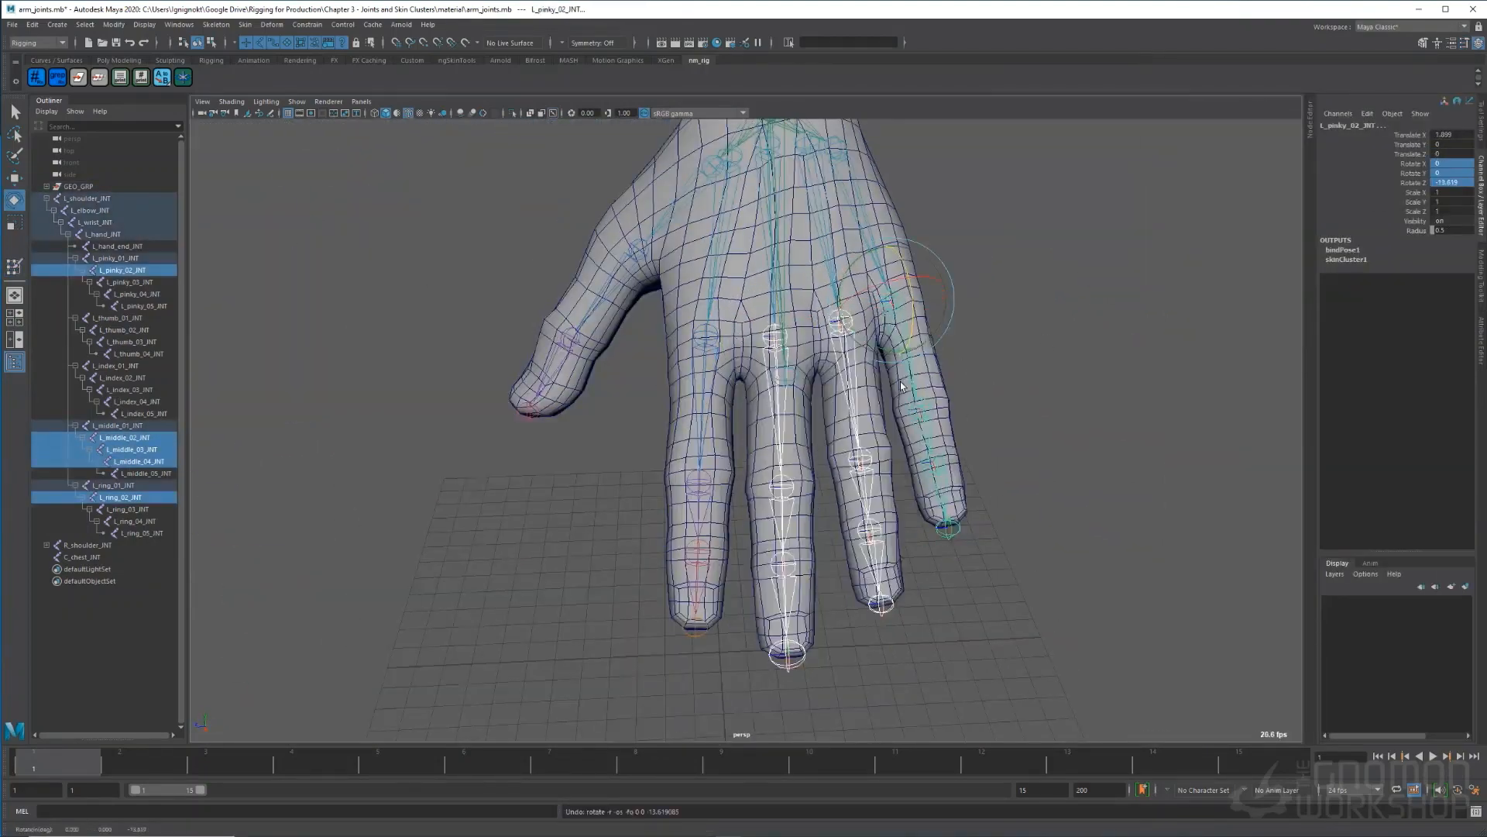
# - Select the index finger's vertices and flood them to full L_index_02_JNT weight using Replace
pyautogui.keyDown('shift'); pyautogui.doubleClick(806, 471); pyautogui.keyUp('shift')
pyautogui.keyDown('shift'); pyautogui.doubleClick(741, 571); pyautogui.keyUp('shift')
pyautogui.moveTo(740, 572)
pyautogui.keyDown('alt'); pyautogui.mouseDown()
pyautogui.moveTo(597, 468)
pyautogui.moveTo(744, 434)
pyautogui.mouseUp(); pyautogui.keyUp('alt')
pyautogui.press('y')
pyautogui.click(1326, 194)
pyautogui.click(1316, 218)
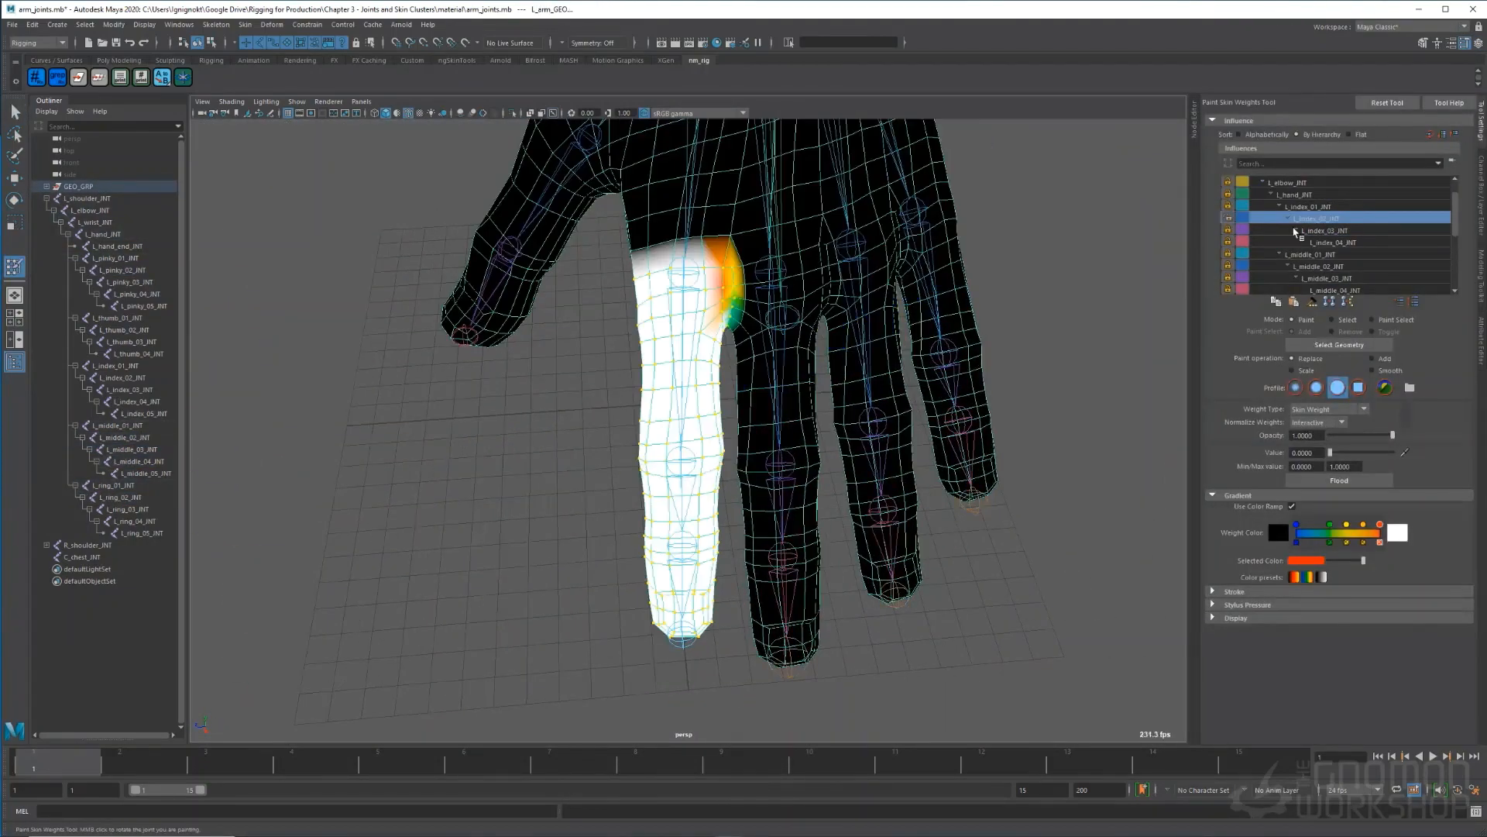
# - Adjust the weight locks of L_index_02_JNT and L_hand_JNT, blend the index finger's base, and test the L_index_02_JNT joint
pyautogui.click(1229, 219)
pyautogui.click(1228, 194)
pyautogui.click(1372, 358)
pyautogui.keyDown('alt'); pyautogui.moveTo(744, 329); pyautogui.dragTo(728, 302); pyautogui.keyUp('alt')
pyautogui.click(121, 378)
pyautogui.press('e')
pyautogui.press('y')
# - Examine the weights of the index finger's joints and recheck L_index_02_JNT before returning to weight painting
pyautogui.click(1316, 242)
pyautogui.moveTo(654, 335)
pyautogui.keyDown('alt'); pyautogui.mouseDown()
pyautogui.moveTo(811, 375)
pyautogui.moveTo(707, 388)
pyautogui.mouseUp(); pyautogui.keyUp('alt')
pyautogui.click(1324, 220)
pyautogui.click(1323, 242)
pyautogui.moveTo(707, 388)
pyautogui.keyDown('alt'); pyautogui.mouseDown()
pyautogui.moveTo(816, 398)
pyautogui.moveTo(688, 356)
pyautogui.moveTo(681, 399)
pyautogui.mouseUp(); pyautogui.keyUp('alt')
pyautogui.click(122, 378)
pyautogui.press('w')
pyautogui.press('y')
# - Replace the index finger weights at opacity 1 and value 0, and flood the transition using Smooth
pyautogui.click(1292, 358)
pyautogui.moveTo(1357, 435); pyautogui.dragTo(1393, 435)
pyautogui.click(1330, 452)
pyautogui.keyDown('alt'); pyautogui.moveTo(857, 315); pyautogui.dragTo(759, 480); pyautogui.keyUp('alt')
pyautogui.moveTo(759, 480)
pyautogui.keyDown('alt'); pyautogui.mouseDown()
pyautogui.moveTo(605, 419)
pyautogui.moveTo(780, 458)
pyautogui.moveTo(671, 455)
pyautogui.moveTo(723, 342)
pyautogui.moveTo(694, 371)
pyautogui.moveTo(667, 471)
pyautogui.moveTo(620, 434)
pyautogui.moveTo(811, 443)
pyautogui.mouseUp(); pyautogui.keyUp('alt')
pyautogui.click(1372, 370)
pyautogui.click(1340, 480)
# - Paint the index finger's remaining joint weights with Replace and blend the transition between neighbouring influences using Smooth
pyautogui.click(1331, 255)
pyautogui.click(1228, 243)
pyautogui.click(1229, 266)
pyautogui.click(1292, 359)
pyautogui.moveTo(811, 443); pyautogui.dragTo(841, 534)
pyautogui.keyDown('alt'); pyautogui.moveTo(840, 534); pyautogui.dragTo(667, 518); pyautogui.keyUp('alt')
pyautogui.moveTo(667, 519); pyautogui.dragTo(604, 495, button='middle')
pyautogui.click(1372, 370)
pyautogui.click(1332, 267)
# - Leave weight painting, select the index finger's joints together in the viewport, and show their channels
pyautogui.moveTo(681, 388)
pyautogui.keyDown('alt'); pyautogui.mouseDown()
pyautogui.moveTo(827, 362)
pyautogui.moveTo(697, 403)
pyautogui.mouseUp(); pyautogui.keyUp('alt')
pyautogui.press('q')
pyautogui.click(671, 426)
pyautogui.keyDown('shift'); pyautogui.click(682, 347); pyautogui.keyUp('shift')
pyautogui.click(1481, 190)
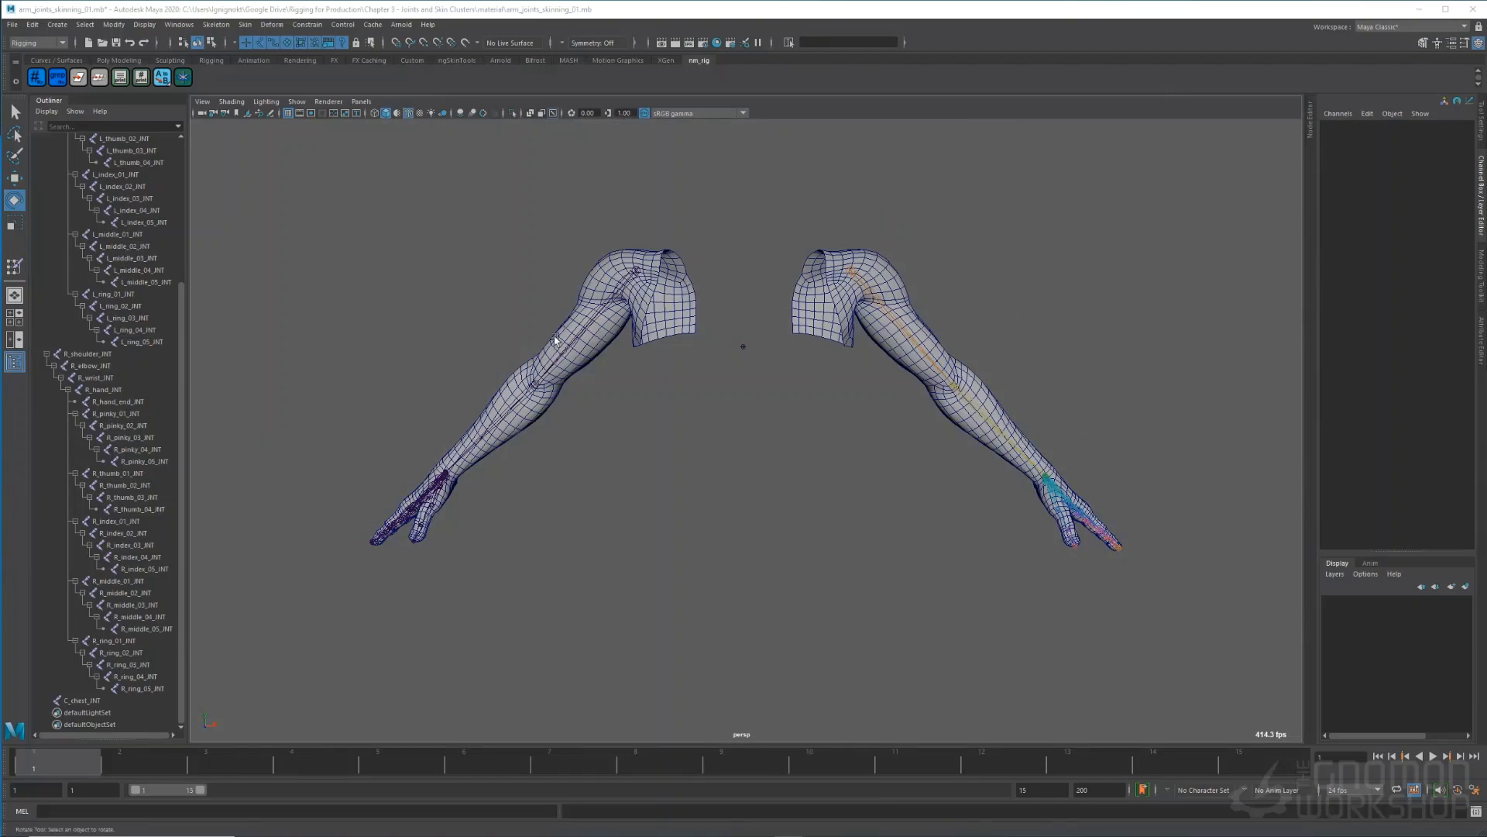
# - Bind R_arm_GEO to the right arm joints and C_chest_JNT, excluding the wrist, hand-end and finger-end joints, and test R_shoulder_JNT's rotation
pyautogui.moveTo(85, 353); pyautogui.dragTo(137, 702)
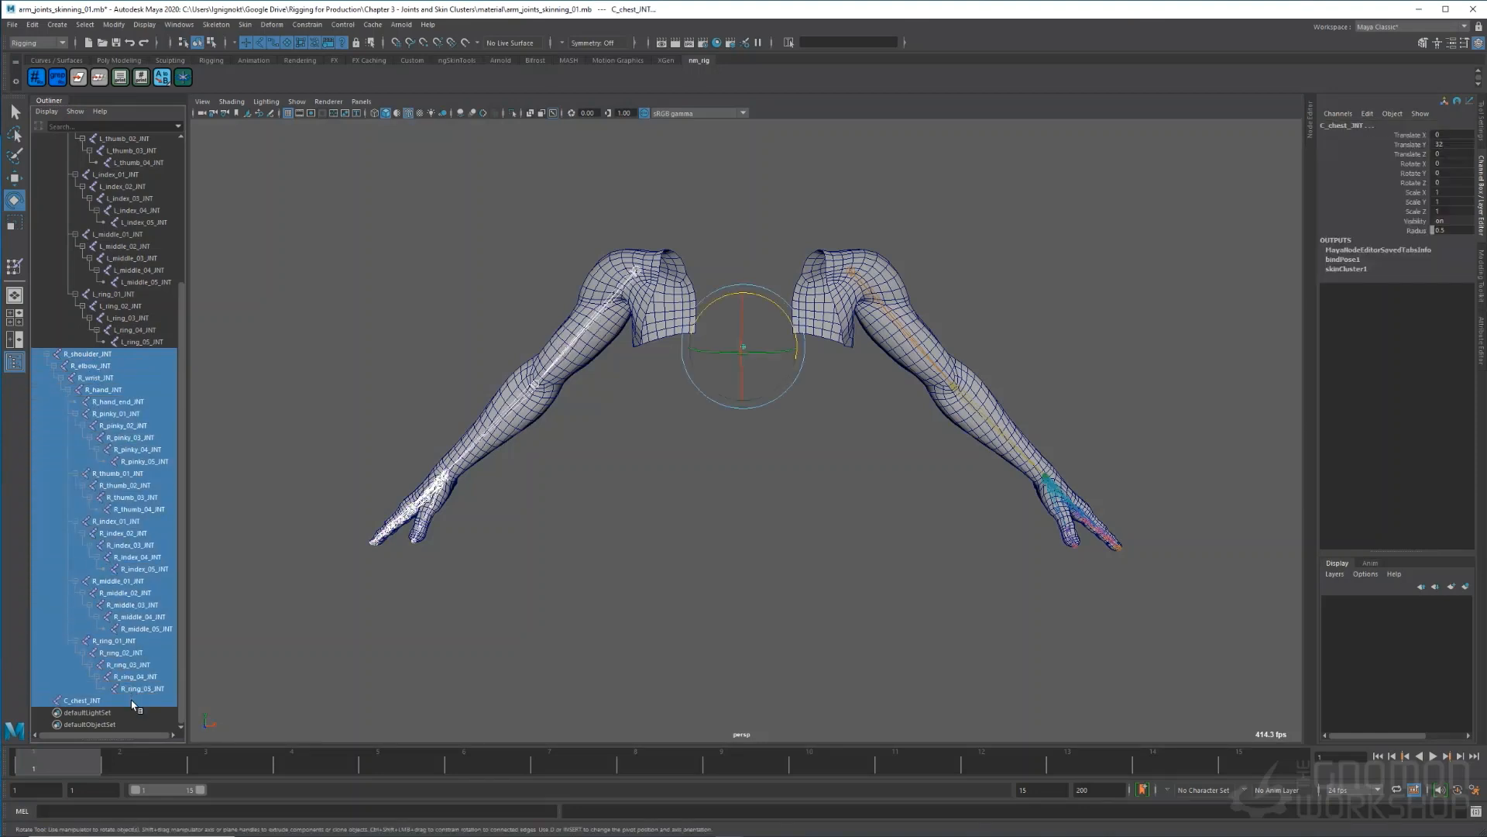
pyautogui.keyDown('ctrl'); pyautogui.click(164, 627); pyautogui.keyUp('ctrl')
pyautogui.keyDown('ctrl'); pyautogui.click(144, 570); pyautogui.keyUp('ctrl')
pyautogui.keyDown('ctrl'); pyautogui.click(149, 510); pyautogui.keyUp('ctrl')
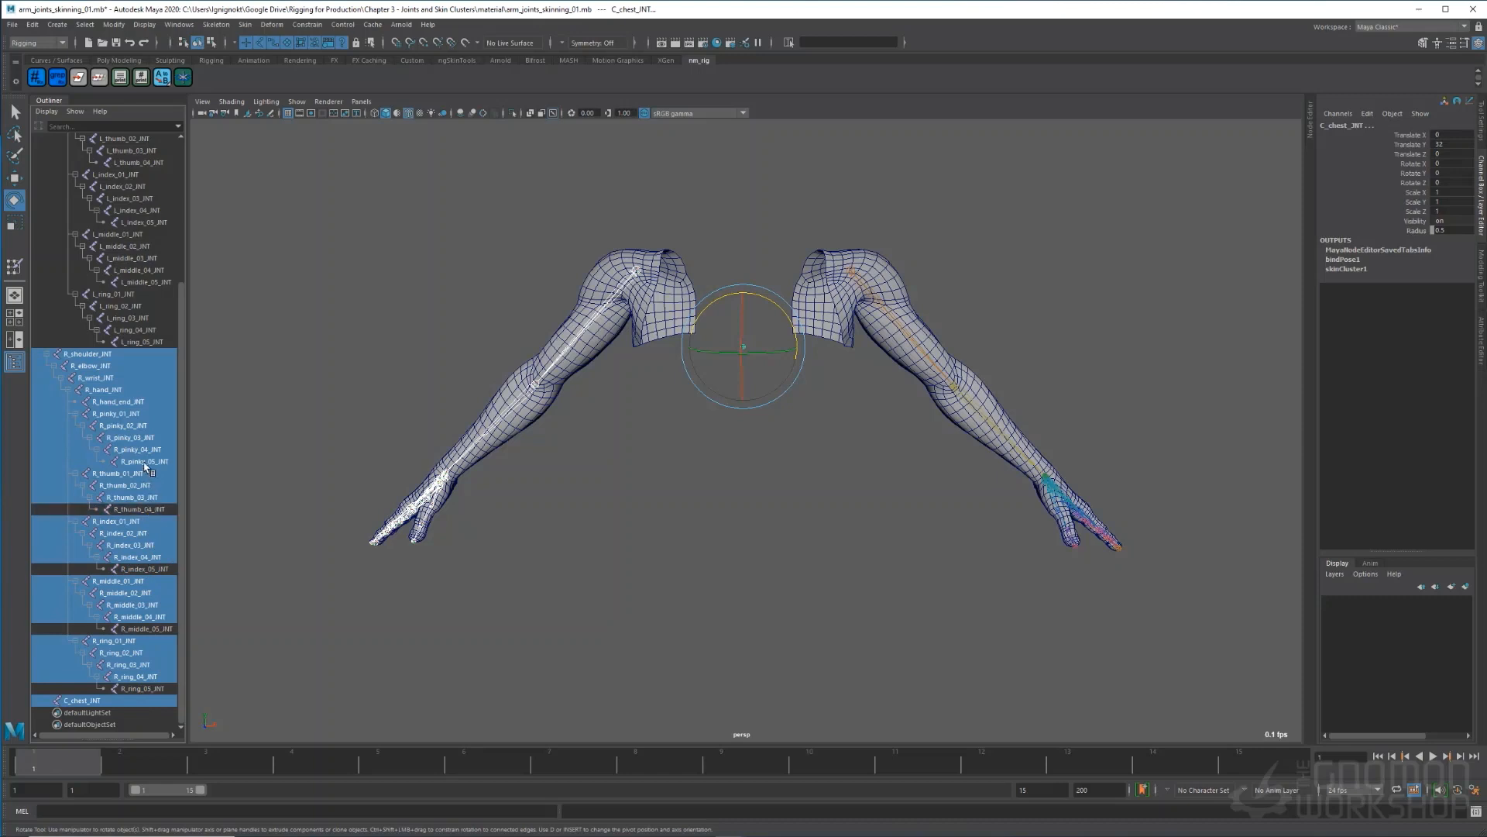
pyautogui.keyDown('ctrl'); pyautogui.click(146, 462); pyautogui.keyUp('ctrl')
pyautogui.keyDown('ctrl'); pyautogui.click(127, 402); pyautogui.keyUp('ctrl')
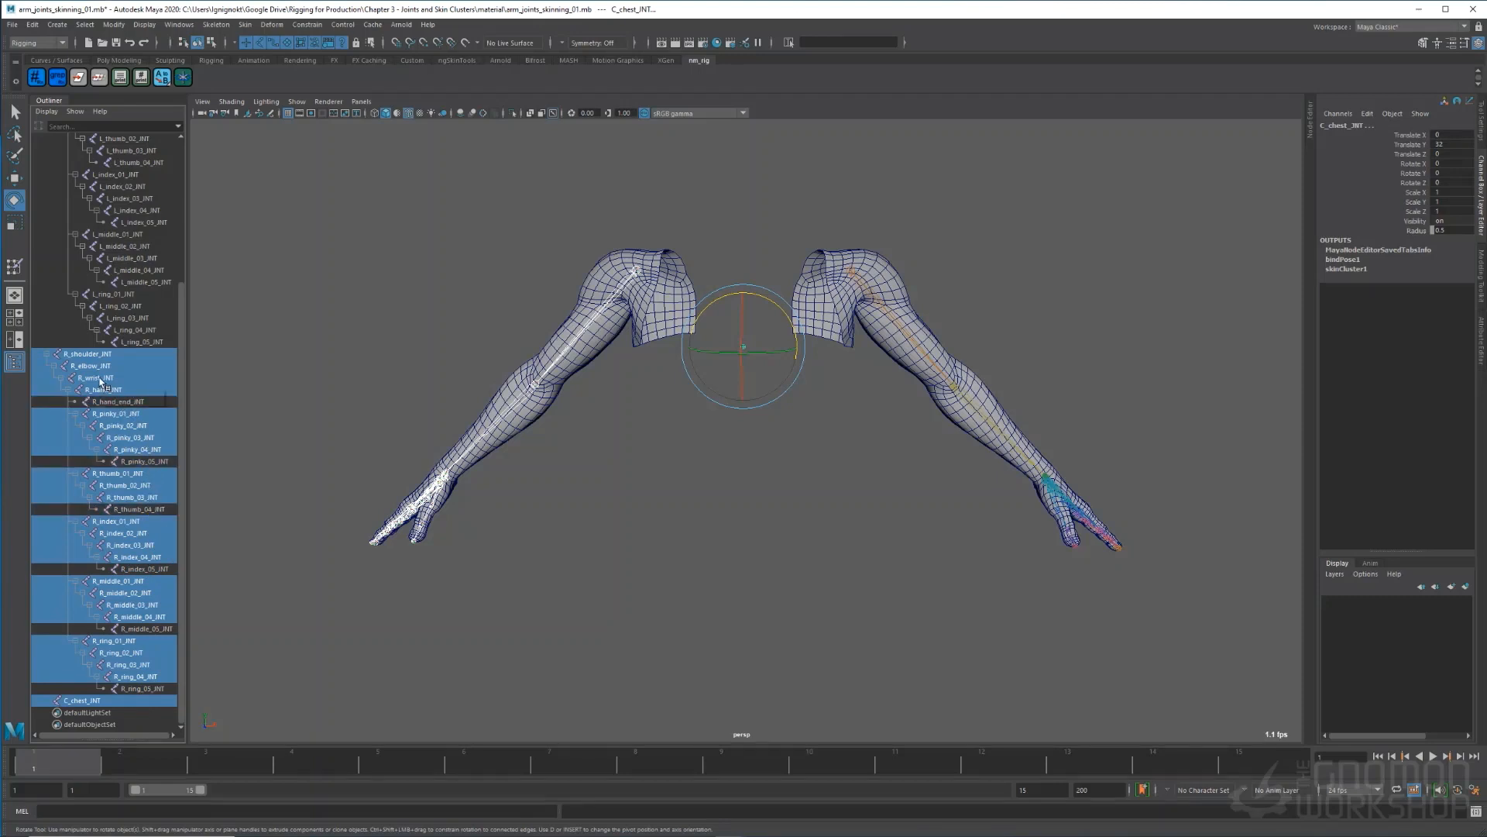
pyautogui.keyDown('ctrl'); pyautogui.click(101, 379); pyautogui.keyUp('ctrl')
pyautogui.keyDown('shift'); pyautogui.click(591, 350); pyautogui.keyUp('shift')
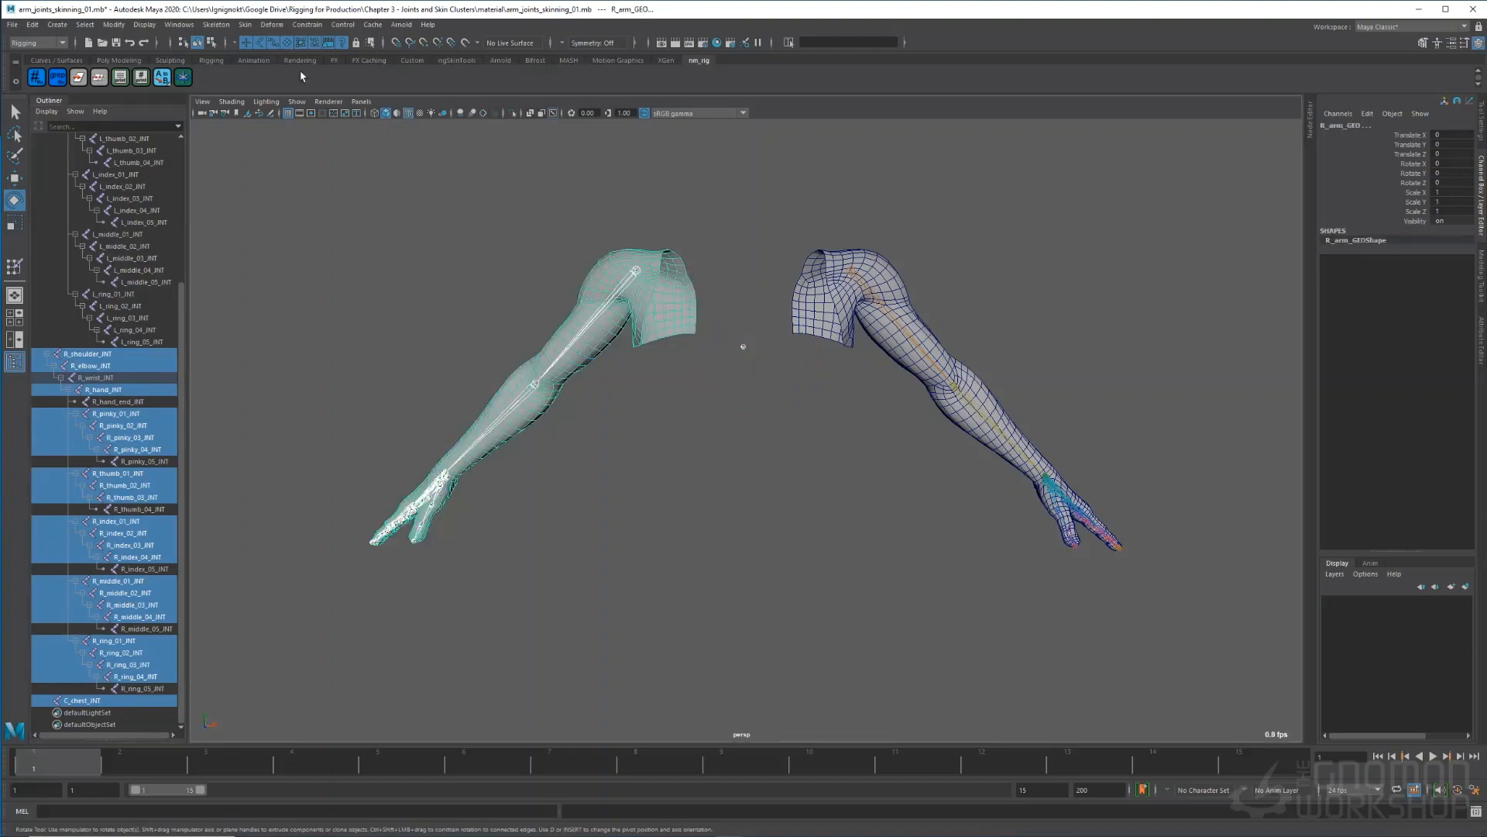
pyautogui.click(244, 25)
pyautogui.click(271, 55)
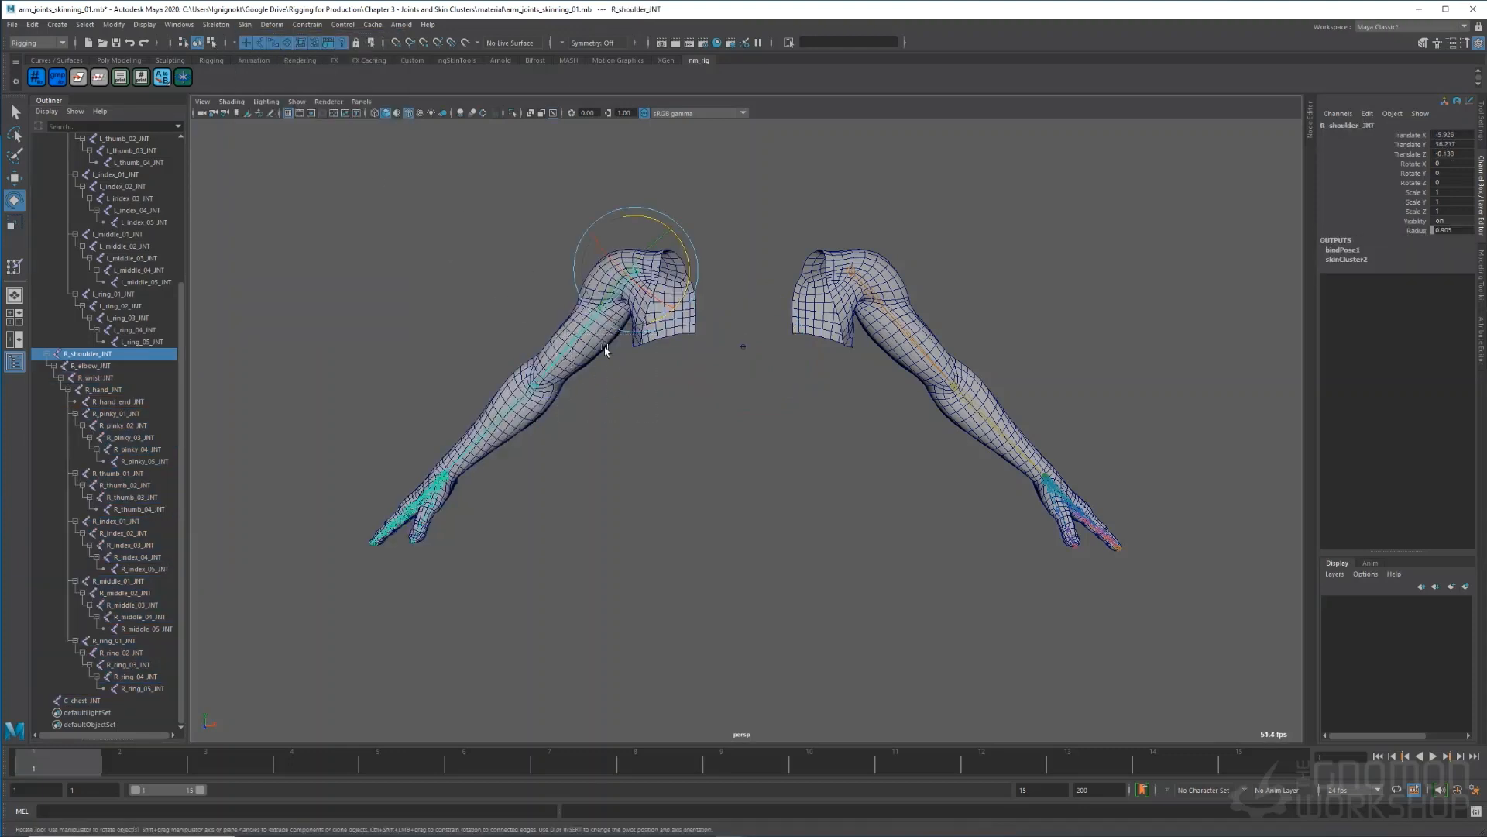
pyautogui.moveTo(666, 281); pyautogui.dragTo(674, 248)
pyautogui.hotkey('ctrl', 'z')
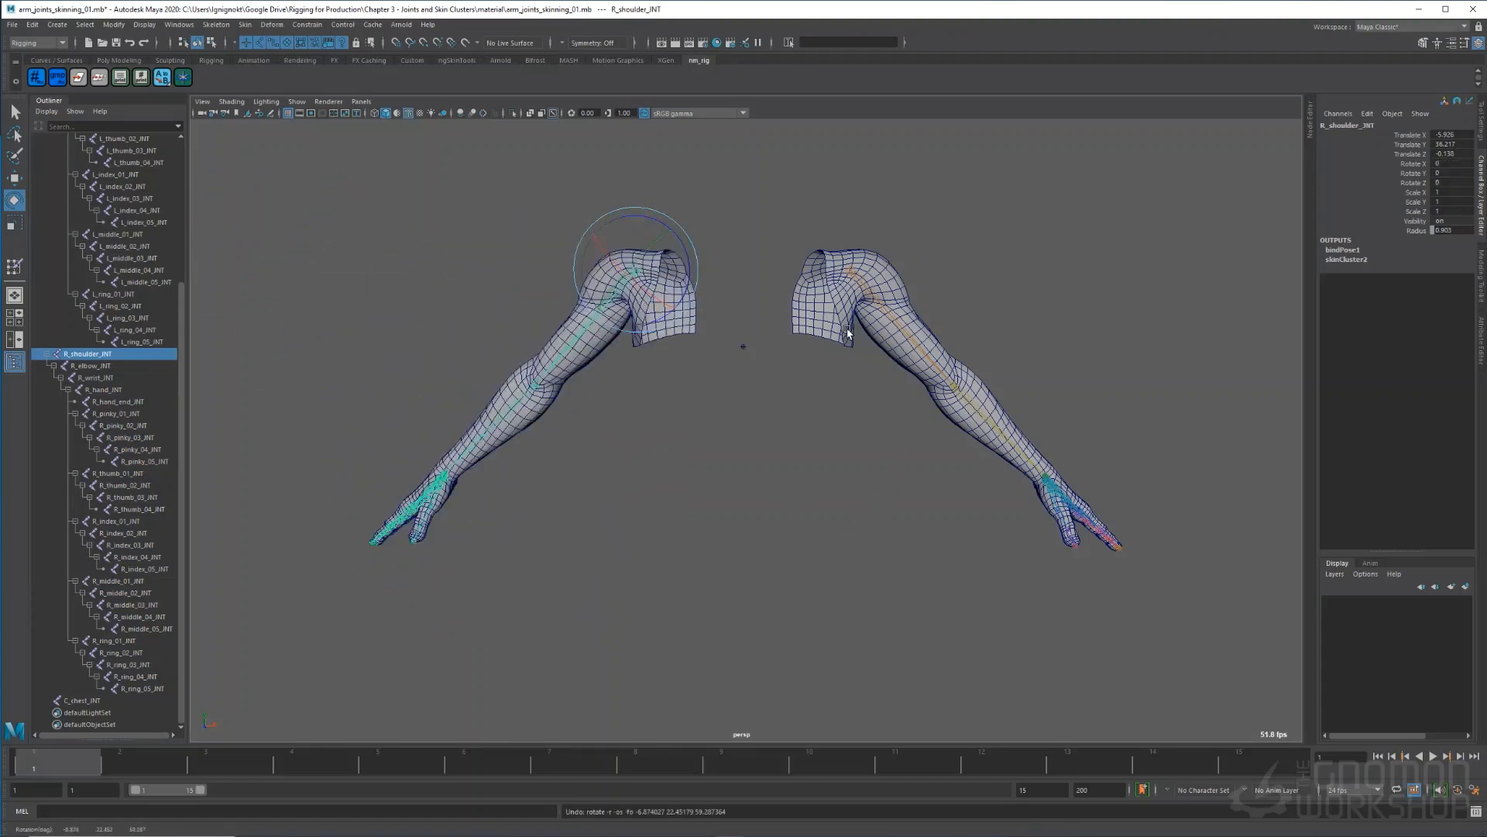
# - Mirror the skin weights from L_arm_GEO to R_arm_GEO across YZ, positive to negative, using Closest component and One to one association
pyautogui.click(844, 346)
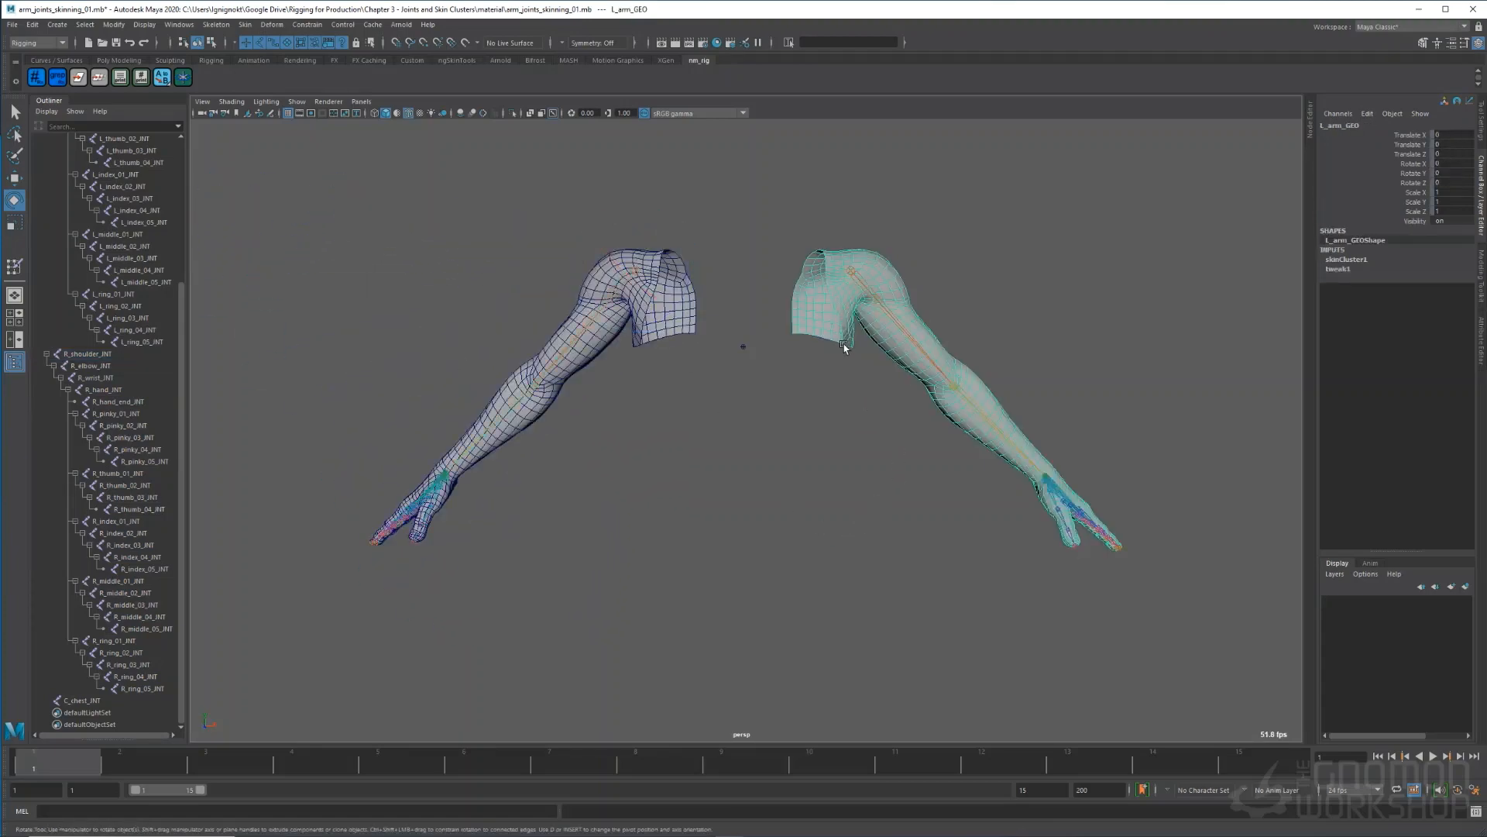
pyautogui.click(688, 307)
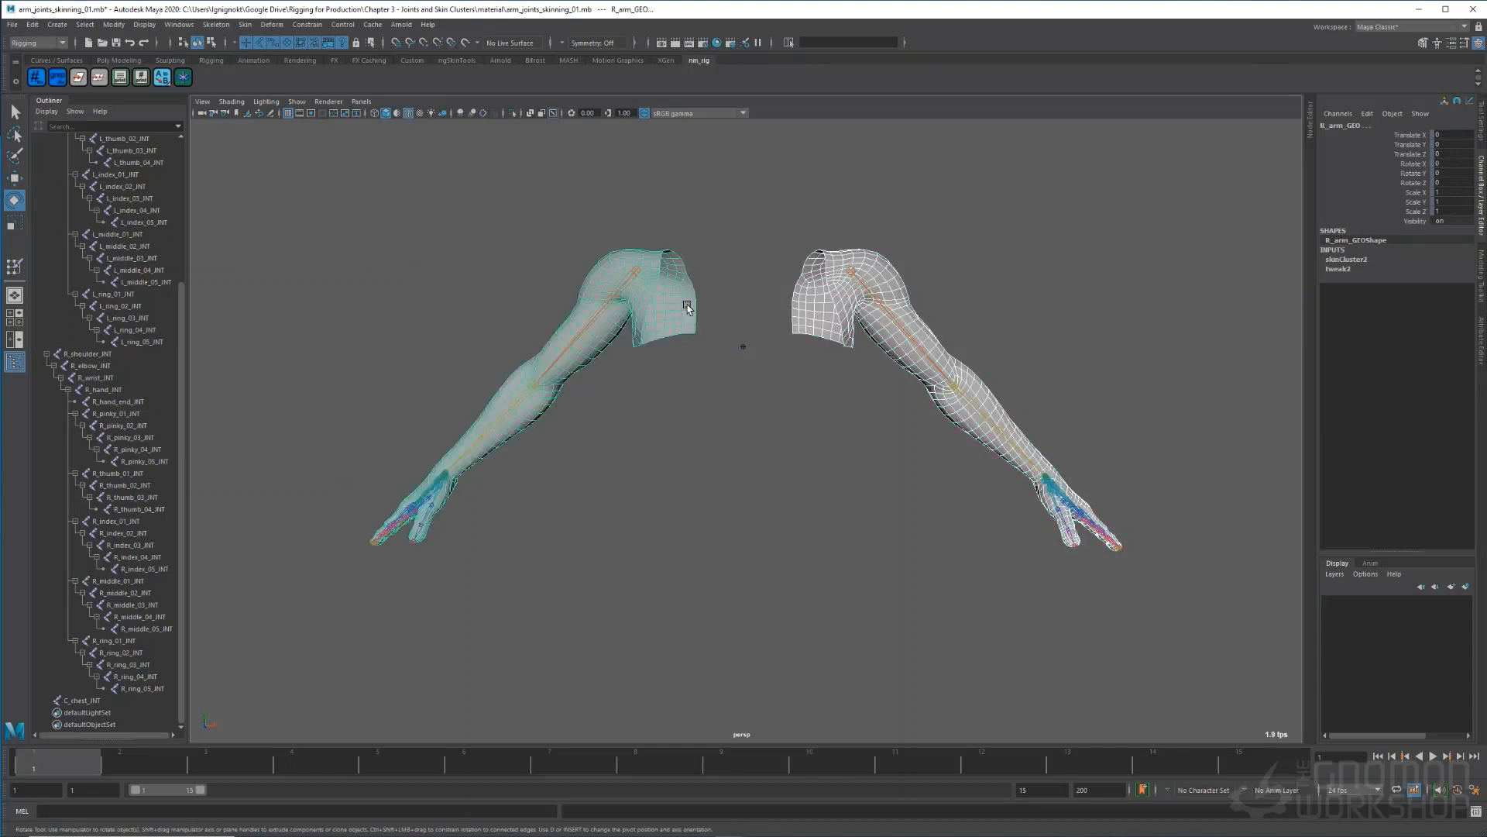
pyautogui.click(245, 24)
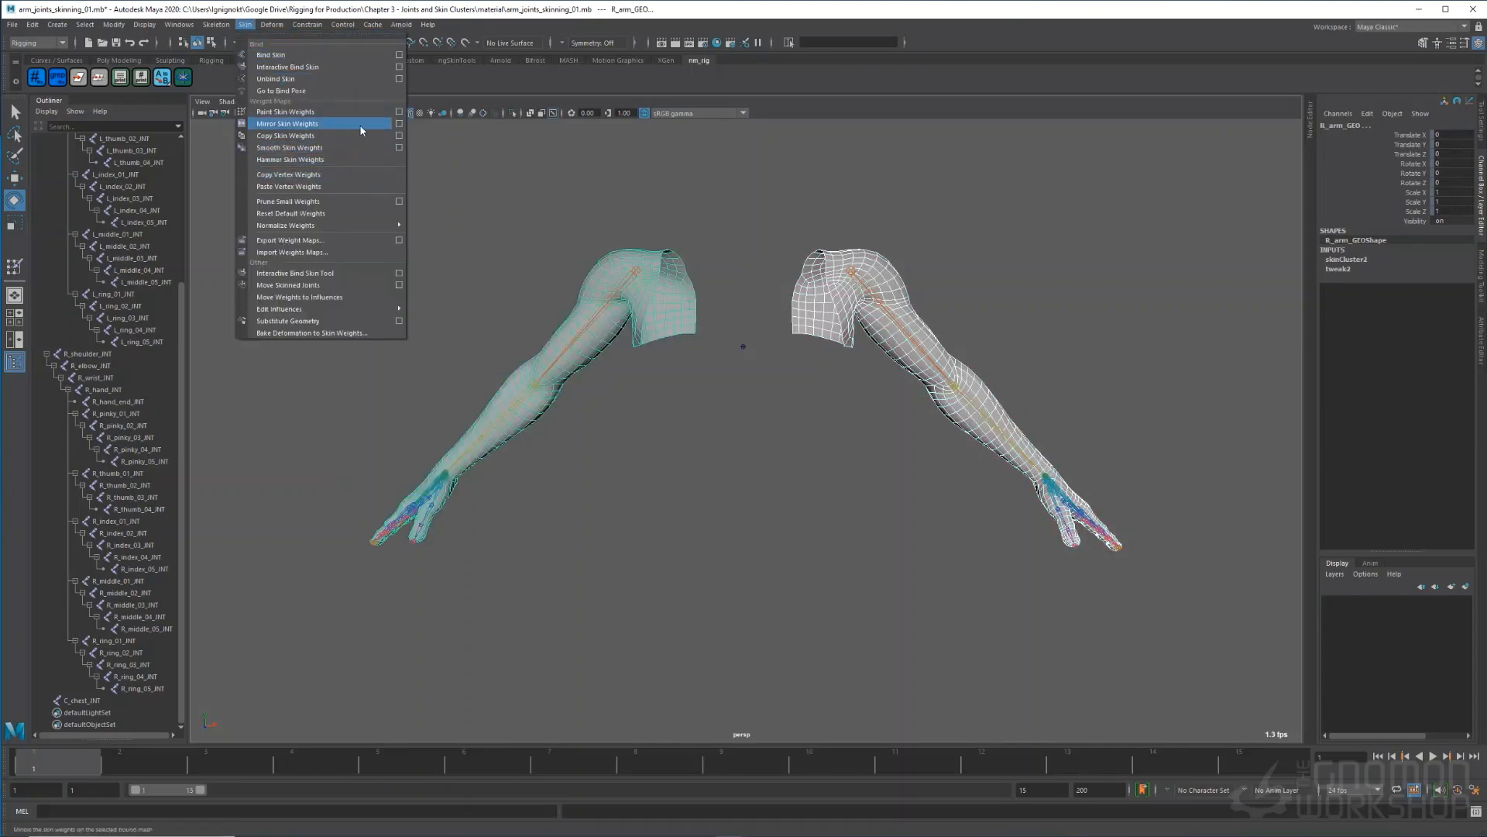
pyautogui.click(398, 124)
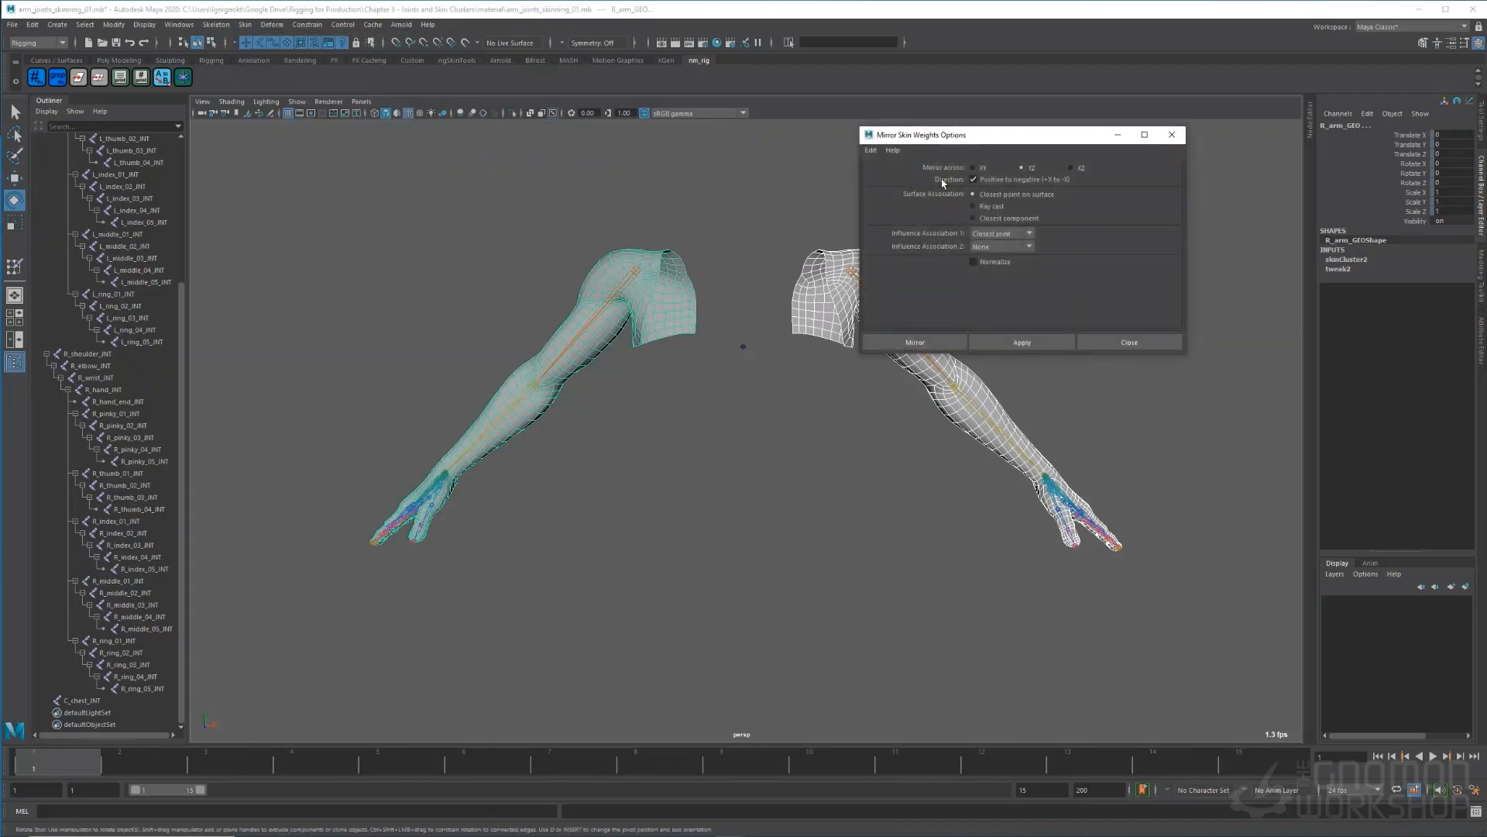
pyautogui.click(1015, 234)
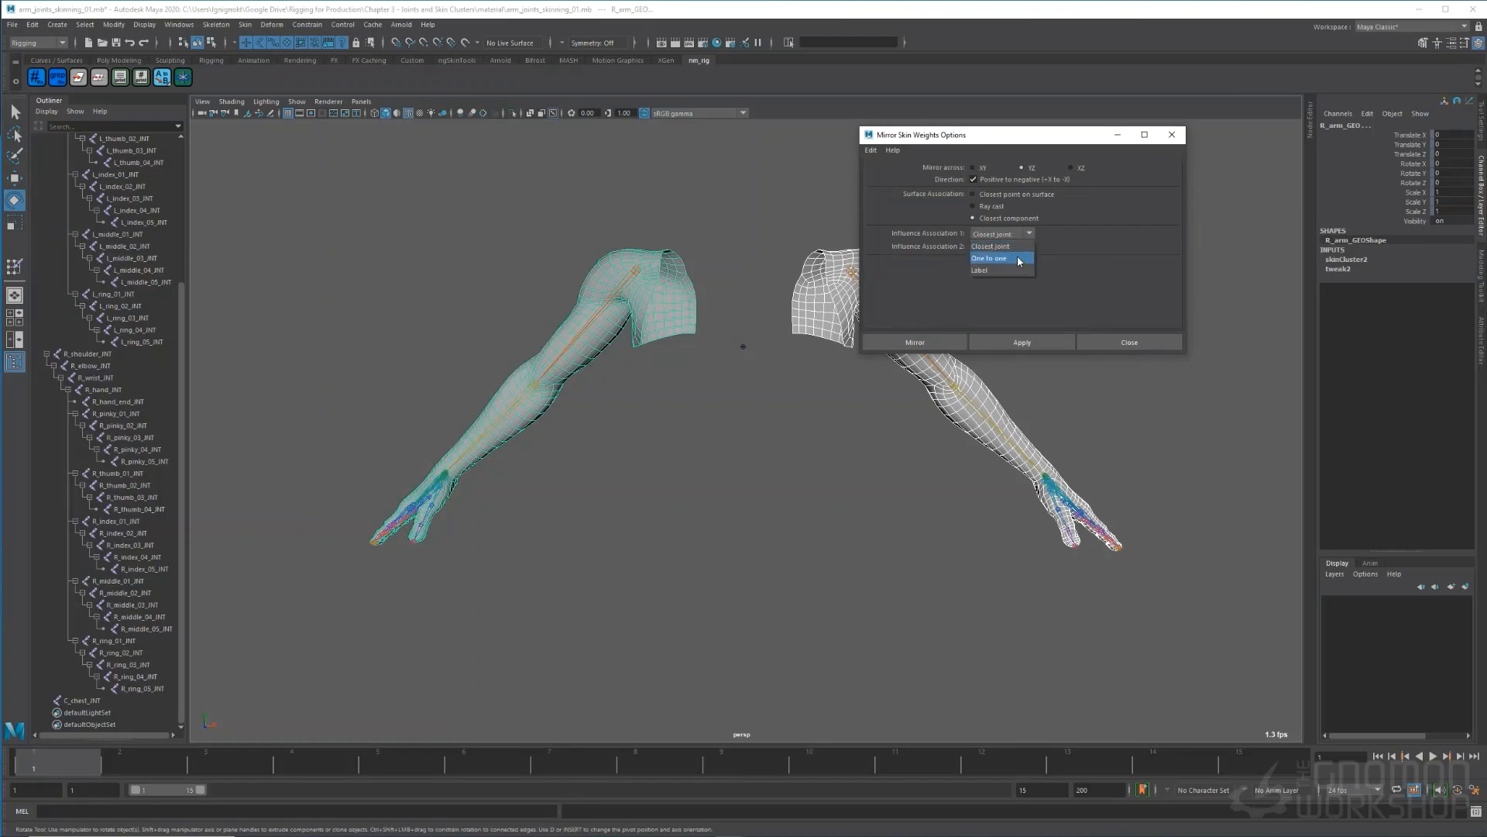
pyautogui.click(1041, 344)
pyautogui.click(1133, 343)
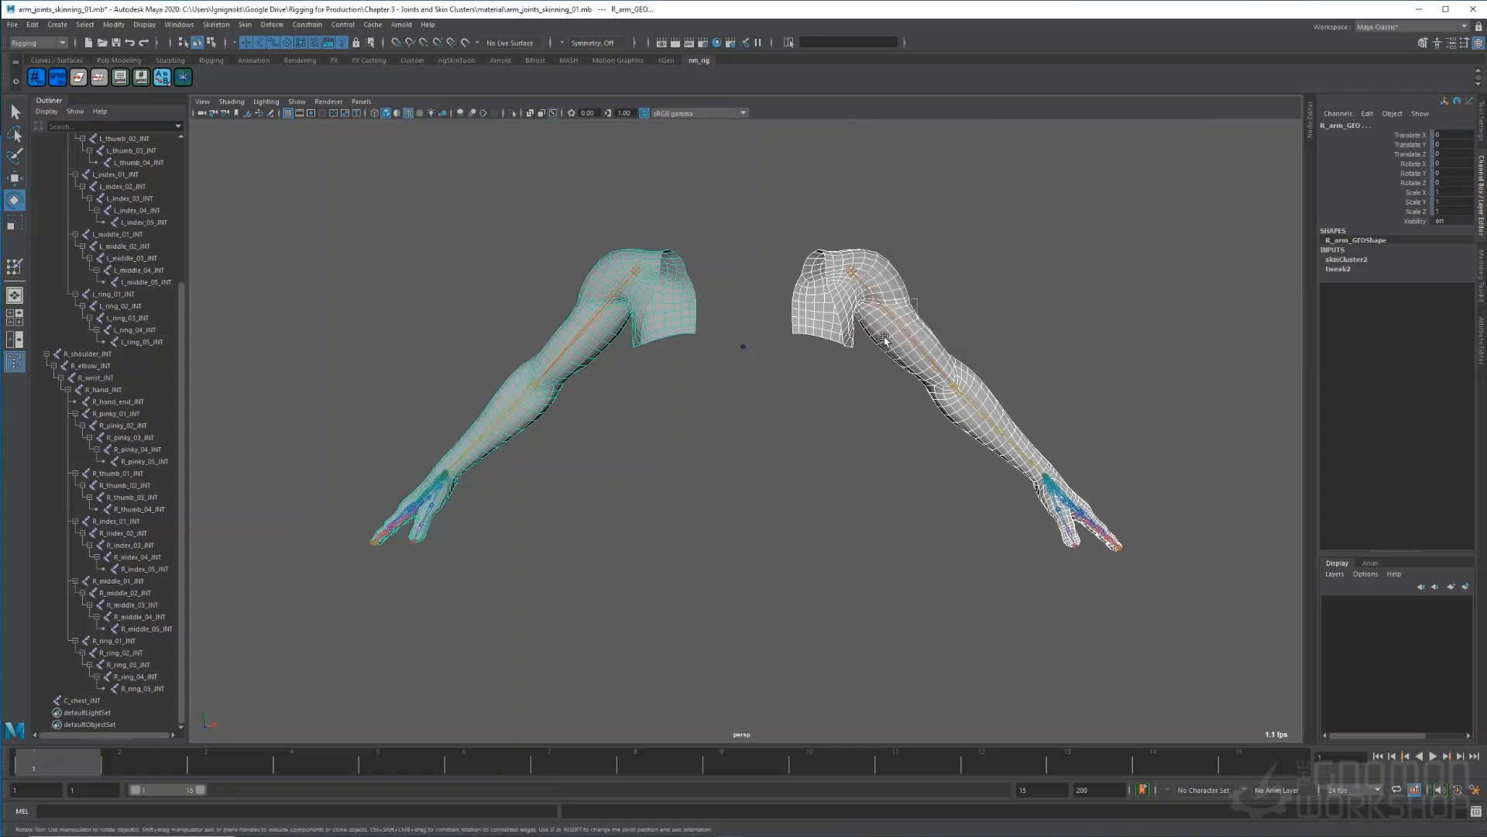
# - Test-rotate the left and right shoulder joints together, undo the rotation, and clear the selection
pyautogui.click(890, 314)
pyautogui.keyDown('shift'); pyautogui.click(592, 322); pyautogui.keyUp('shift')
pyautogui.moveTo(670, 267)
pyautogui.mouseDown()
pyautogui.moveTo(669, 310)
pyautogui.moveTo(669, 249)
pyautogui.moveTo(669, 314)
pyautogui.moveTo(693, 258)
pyautogui.mouseUp()
pyautogui.hotkey('ctrl', 'z')
pyautogui.hotkey('ctrl', 'z')
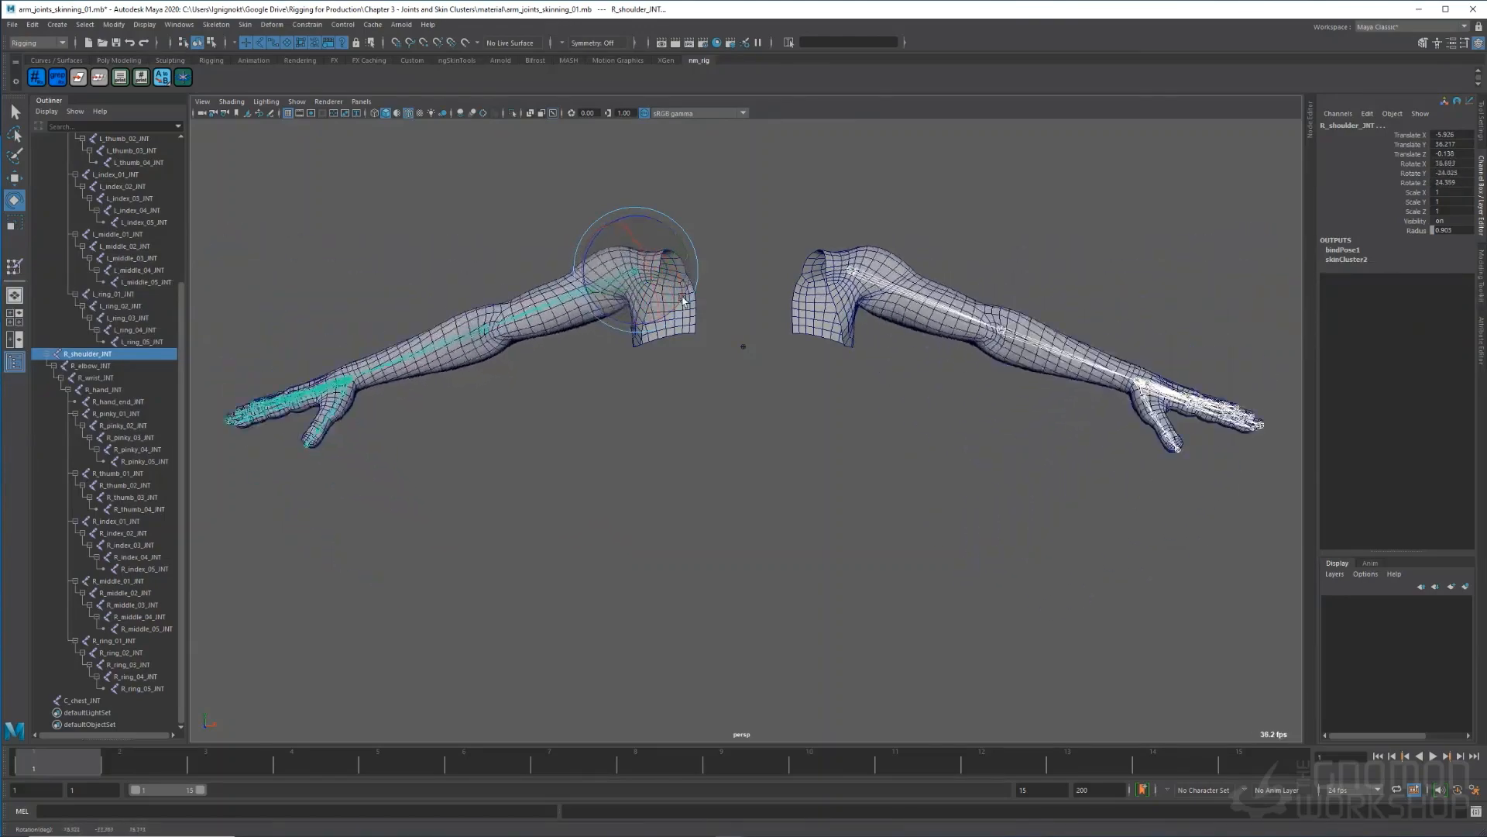
pyautogui.click(1291, 286)
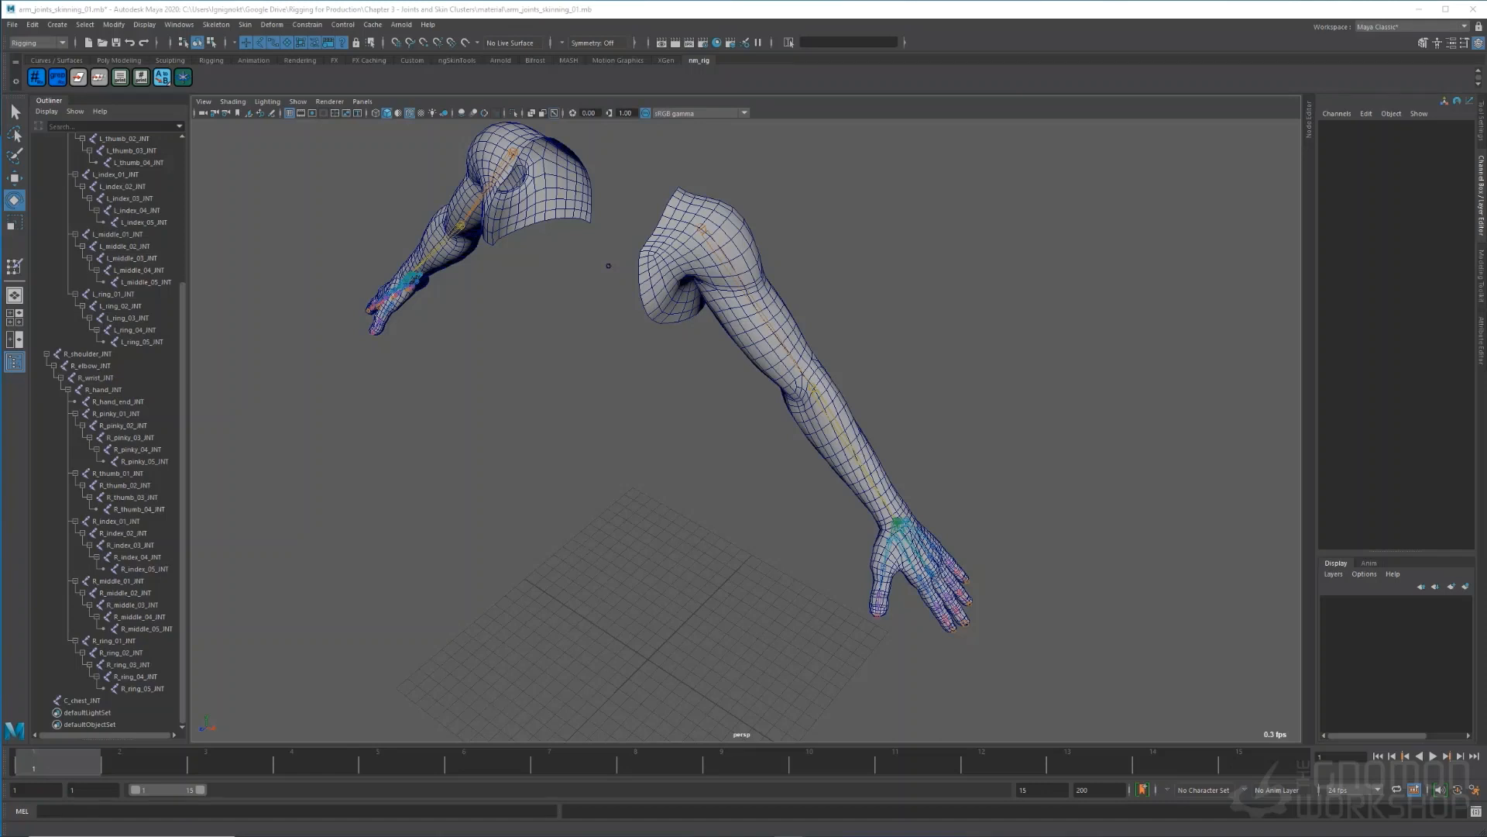
# - Graph the input and output connections of L_arm_GEO in the Node Editor and move skinCluster1 clear of the joint nodes
pyautogui.click(807, 426)
pyautogui.click(1309, 115)
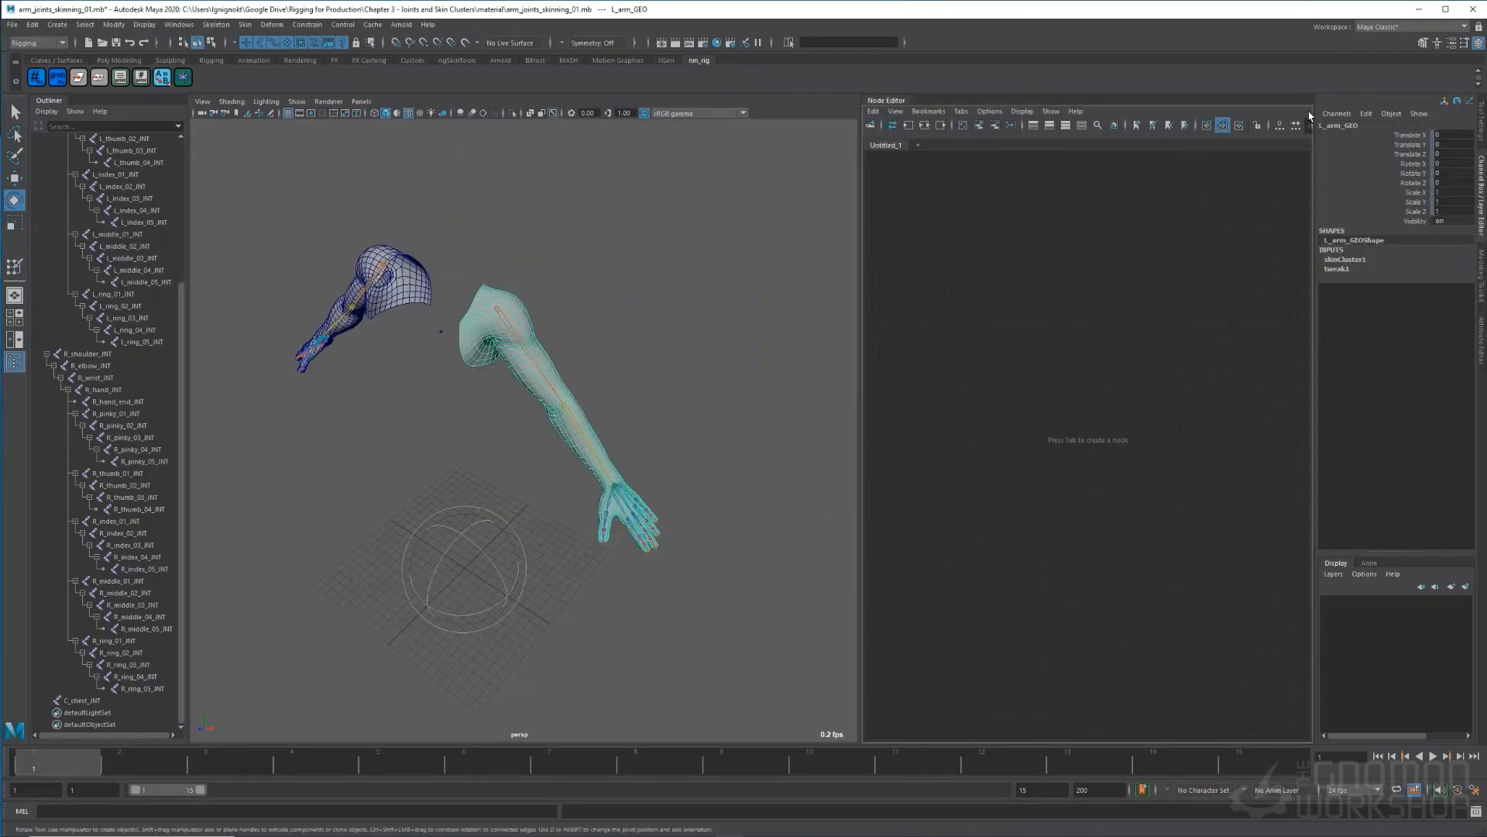
pyautogui.click(925, 125)
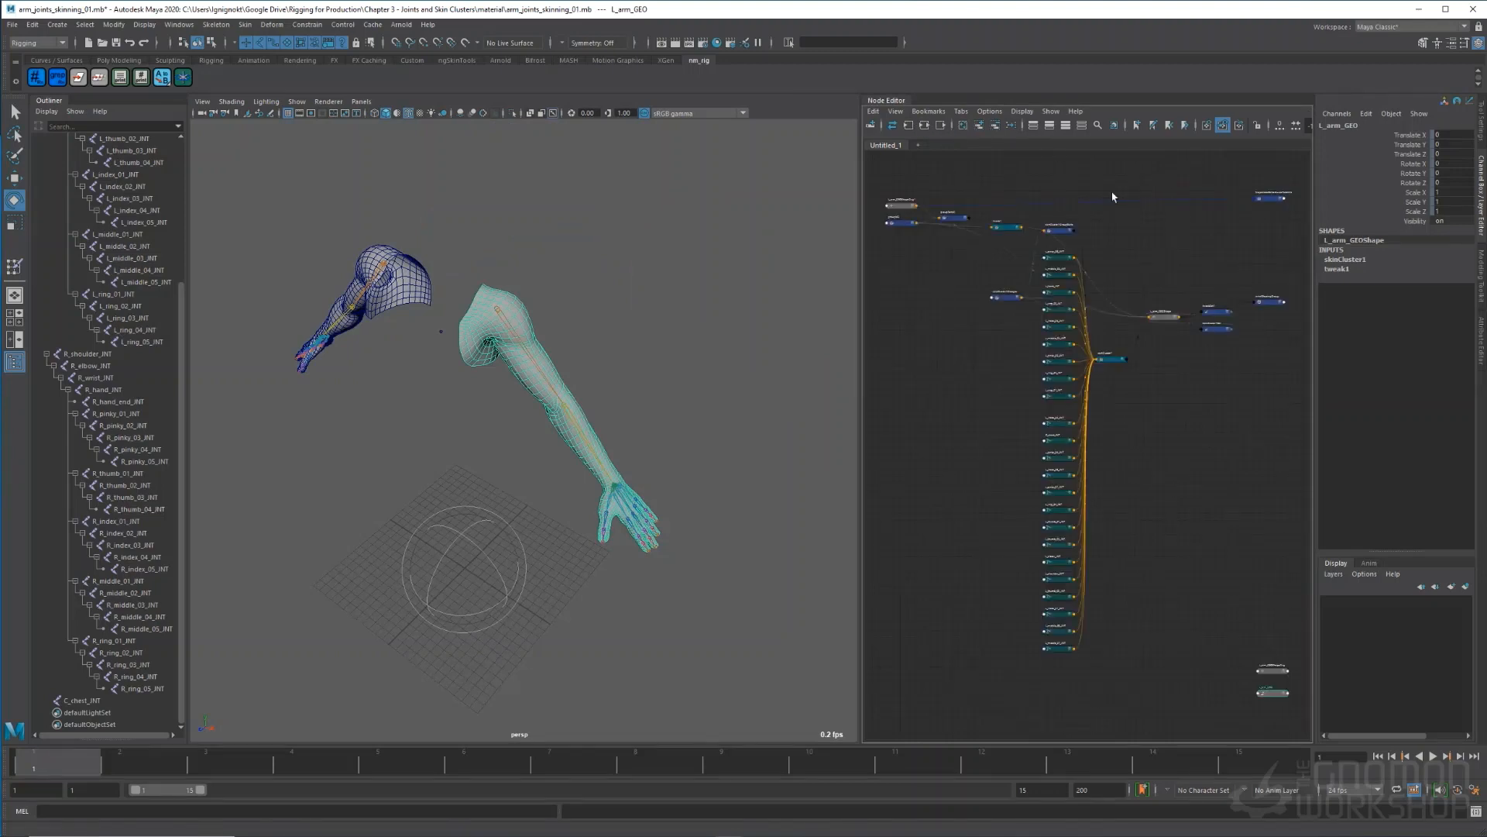
pyautogui.moveTo(1110, 364); pyautogui.dragTo(1136, 377)
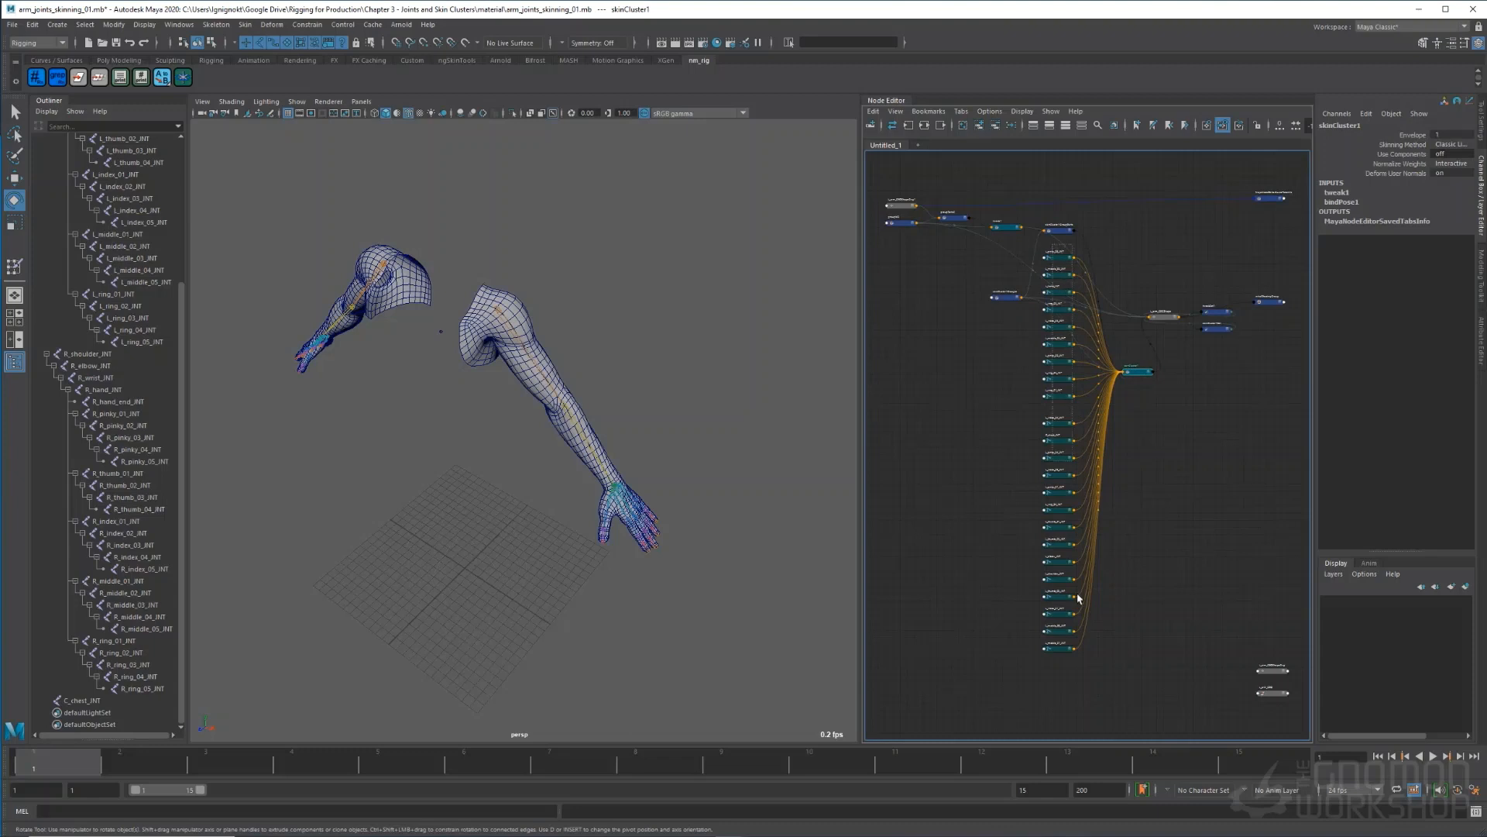
# - Select the column of joint nodes feeding skinCluster1, and examine the skinCluster1 node's connections
pyautogui.moveTo(1078, 599); pyautogui.dragTo(1070, 736)
pyautogui.scroll(3, 1131, 369)
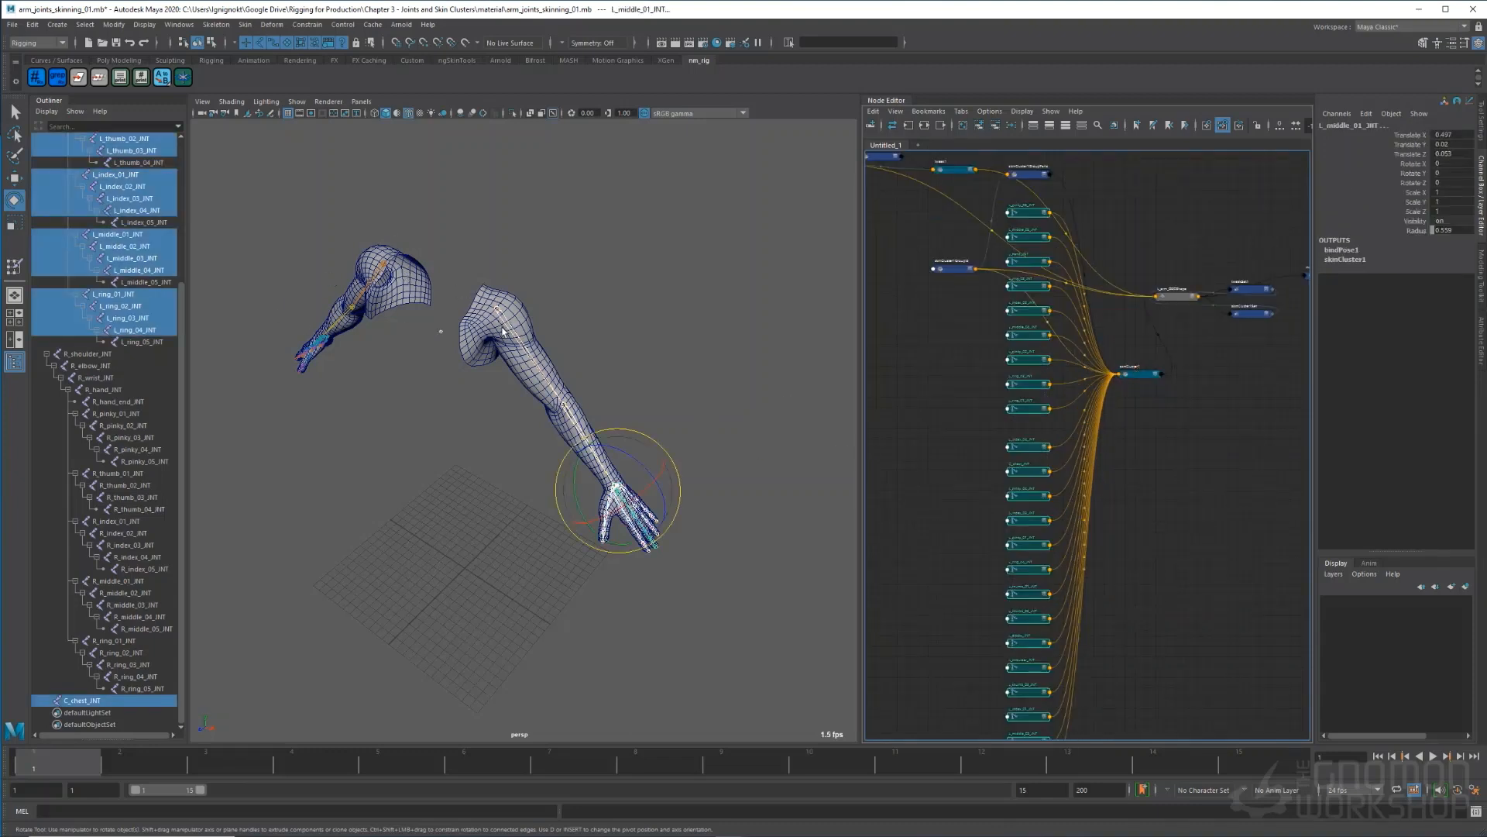
pyautogui.click(1141, 373)
pyautogui.scroll(5, 1228, 297)
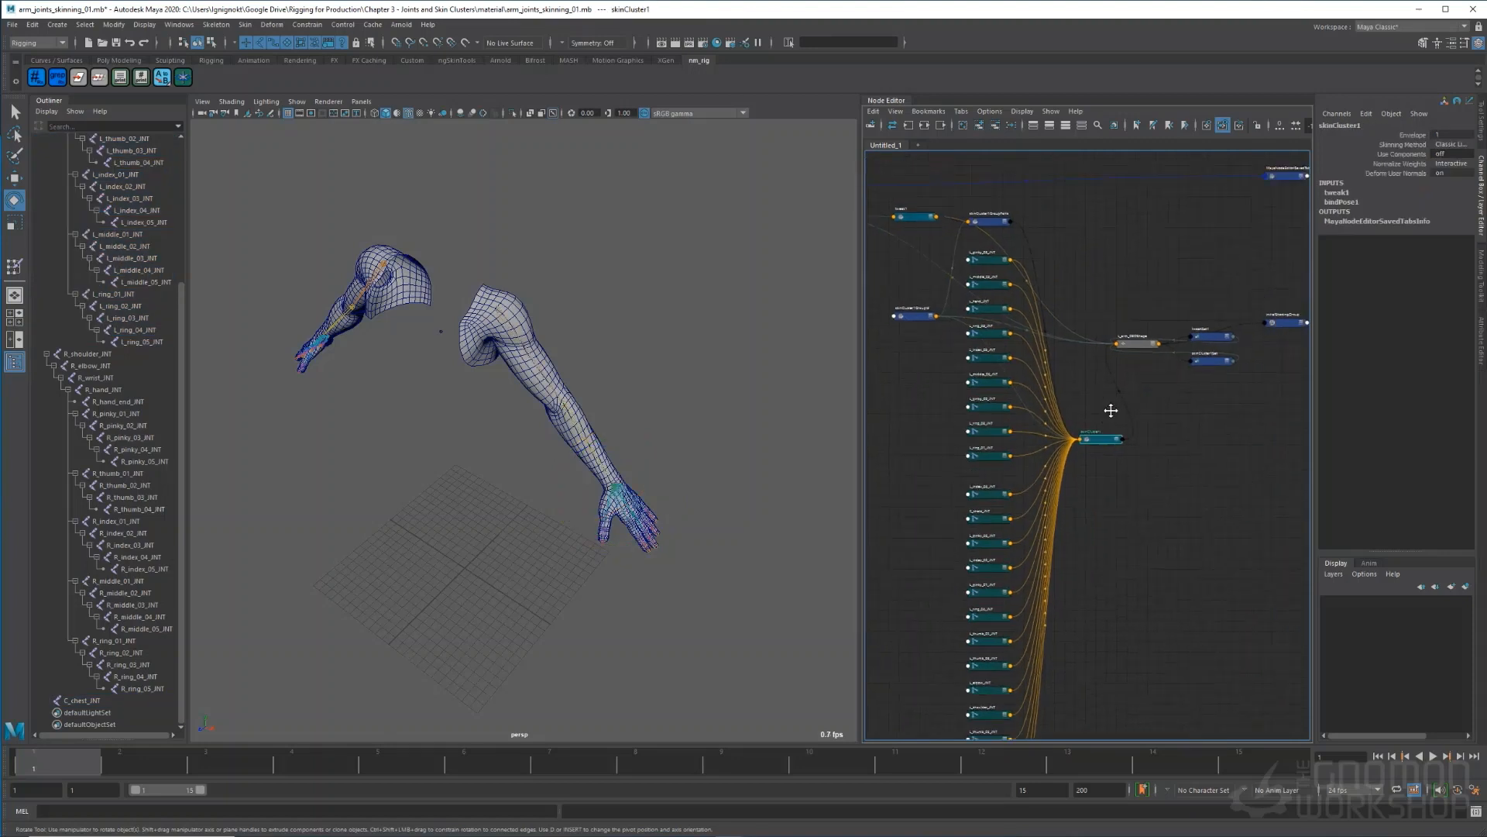
# - Inspect the L_arm_GEOShape node's full attribute list and reposition the collapsed node above skinCluster1
pyautogui.click(1048, 286)
pyautogui.press('3')
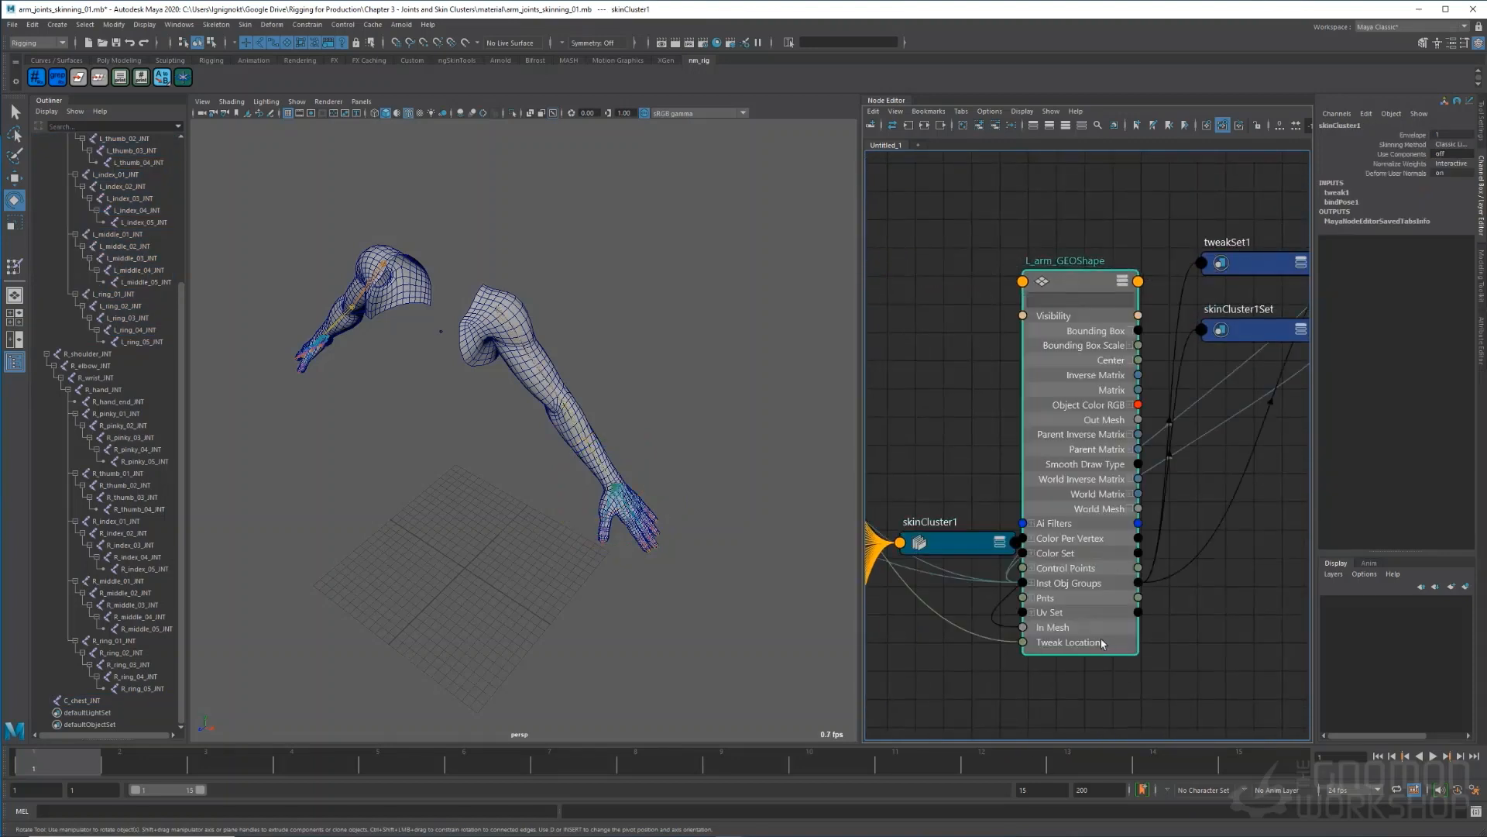
pyautogui.moveTo(1104, 643); pyautogui.dragTo(1156, 575)
pyautogui.press('1')
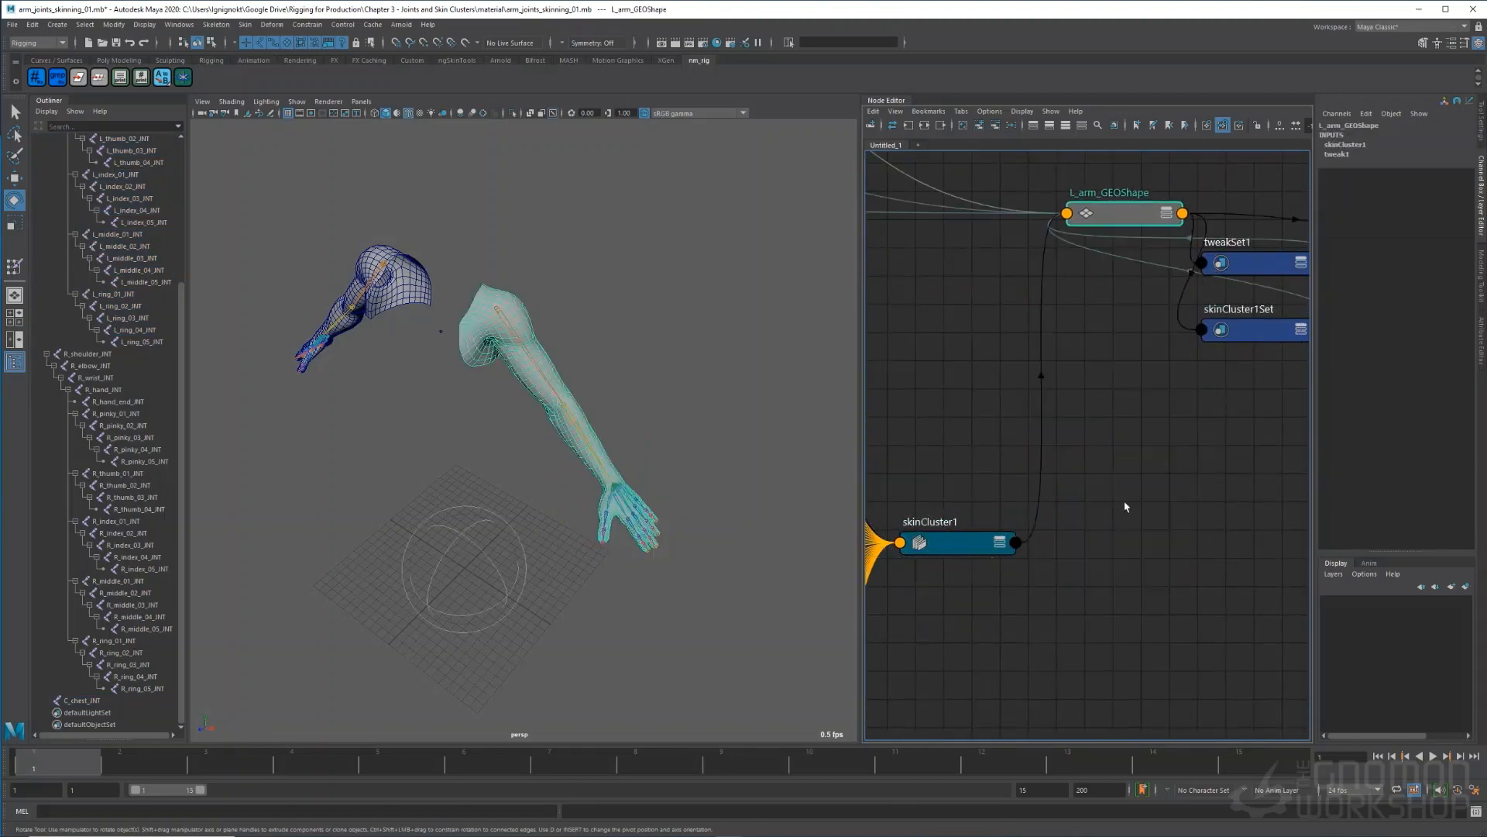
pyautogui.moveTo(1116, 210); pyautogui.dragTo(1061, 222)
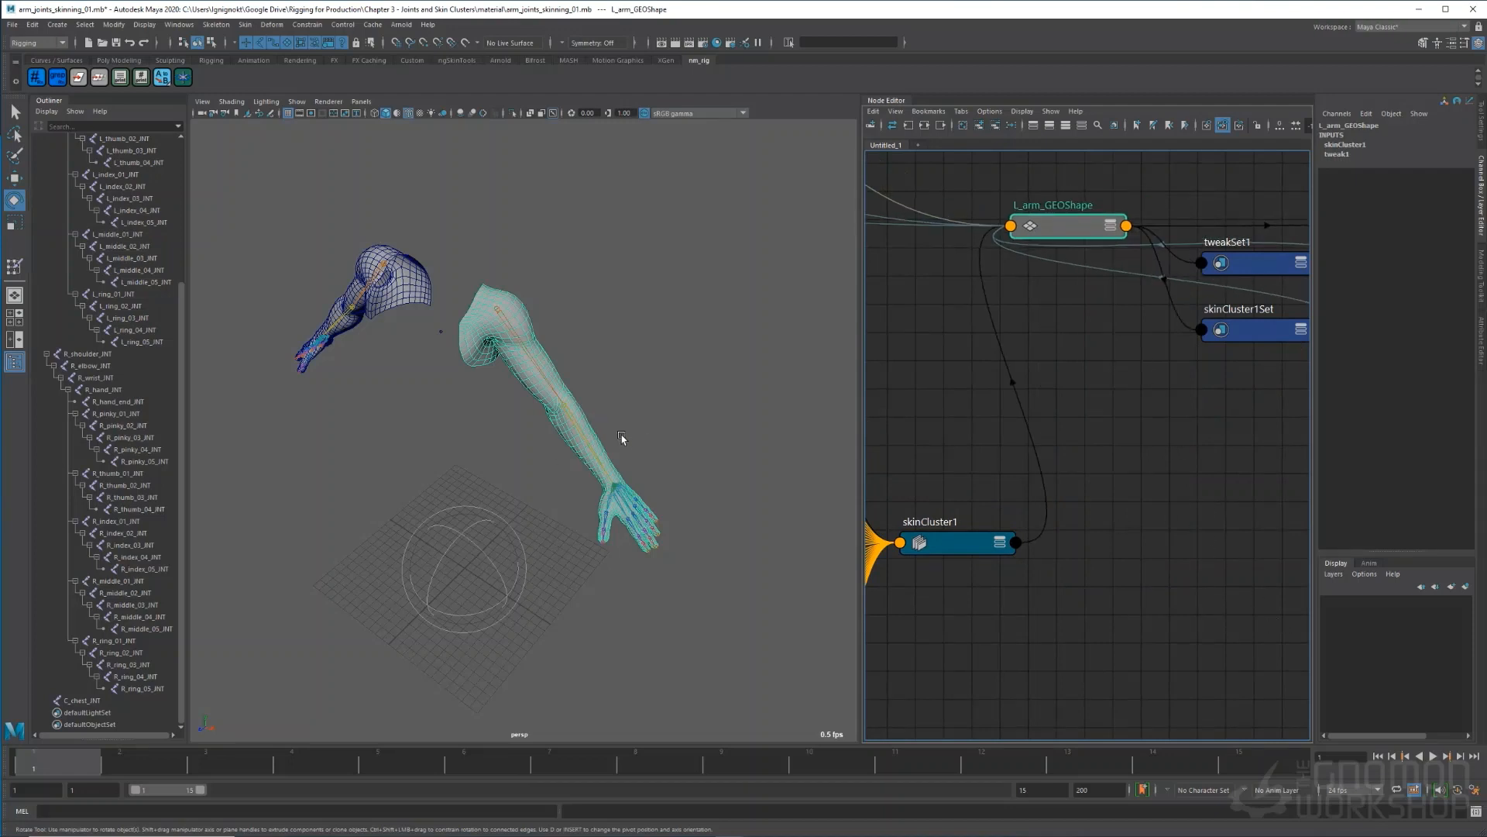
# - Bend the left arm by rotating L_elbow_JNT to about -65 degrees in Rotate Y, and clear the selection
pyautogui.click(571, 441)
pyautogui.moveTo(554, 449); pyautogui.dragTo(500, 404)
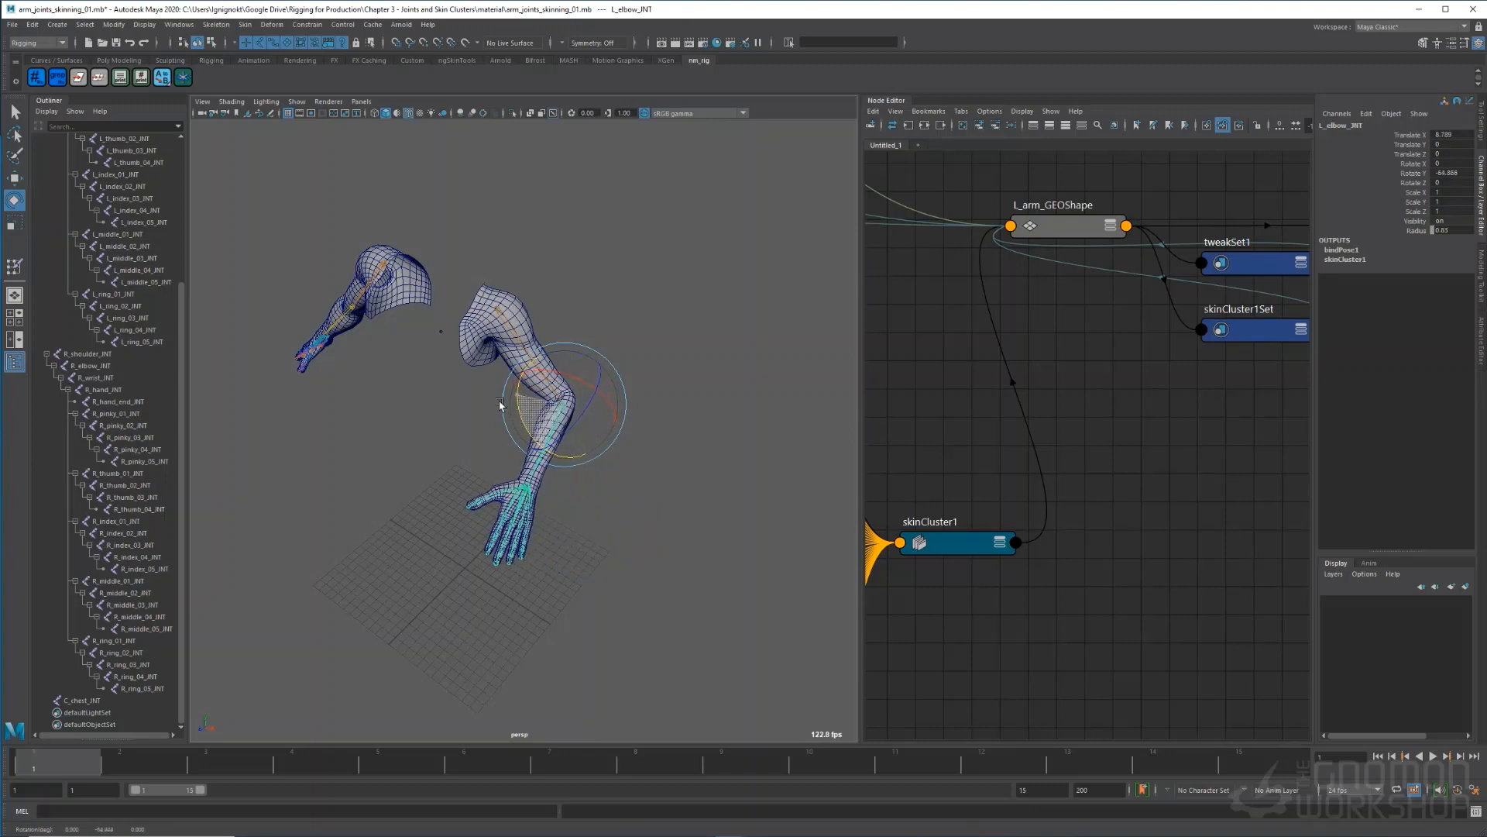
pyautogui.click(783, 508)
# - Lower the skinCluster1 Envelope on L_arm_GEO to 0 and restore it to full deformation
pyautogui.click(545, 420)
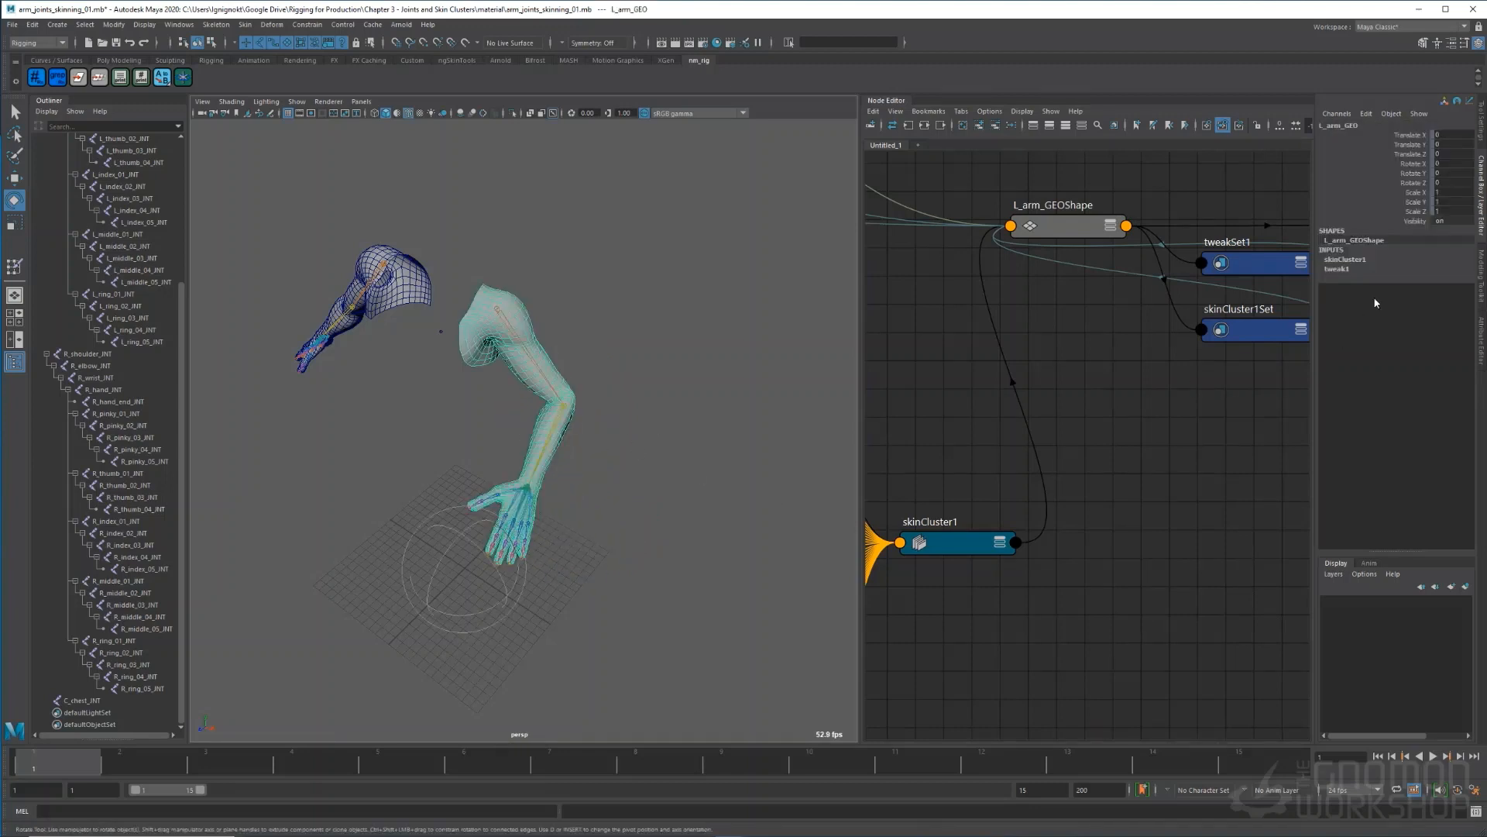
pyautogui.click(1348, 259)
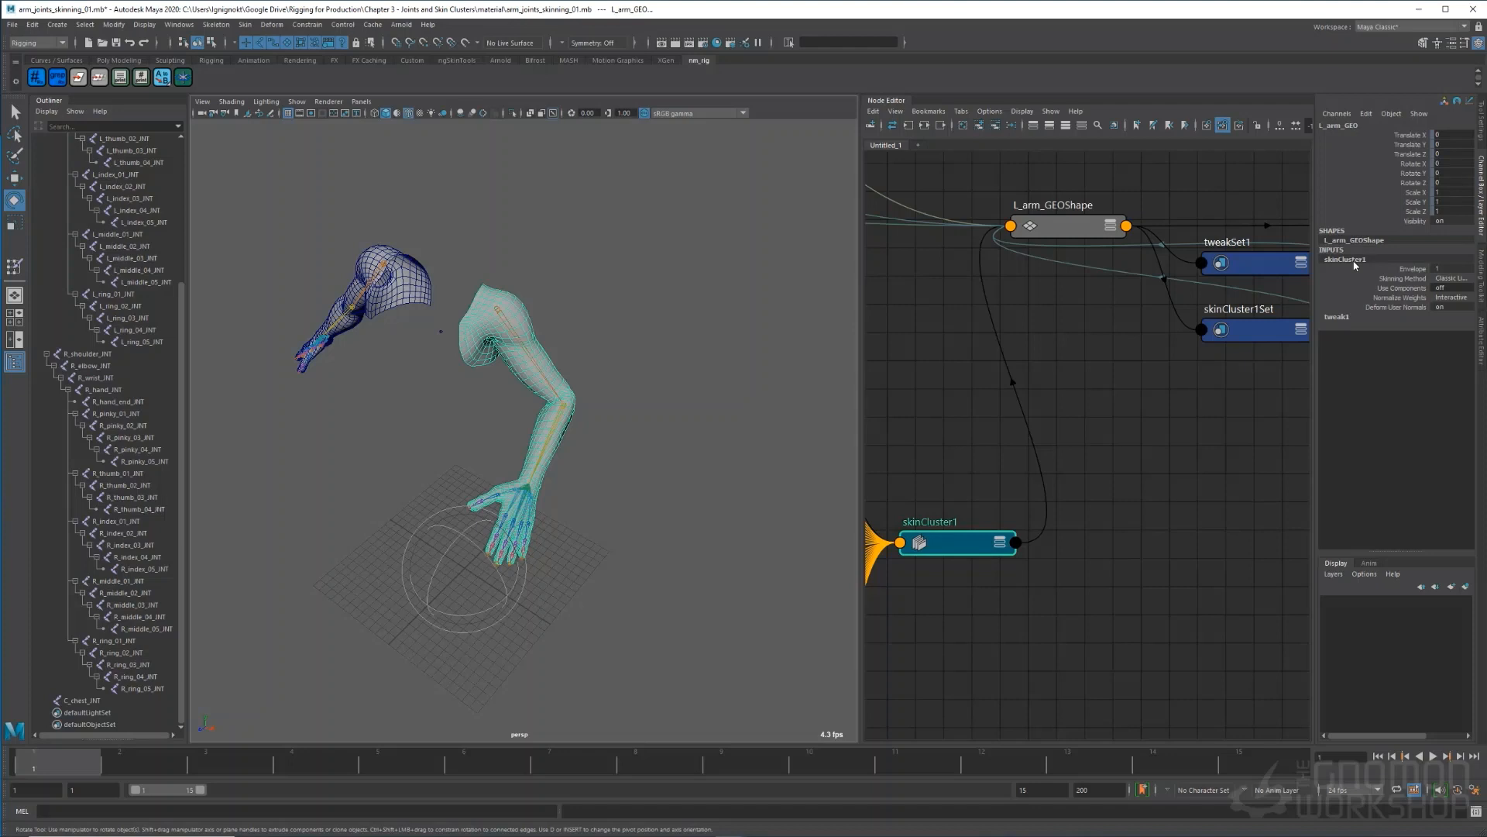
pyautogui.click(1414, 269)
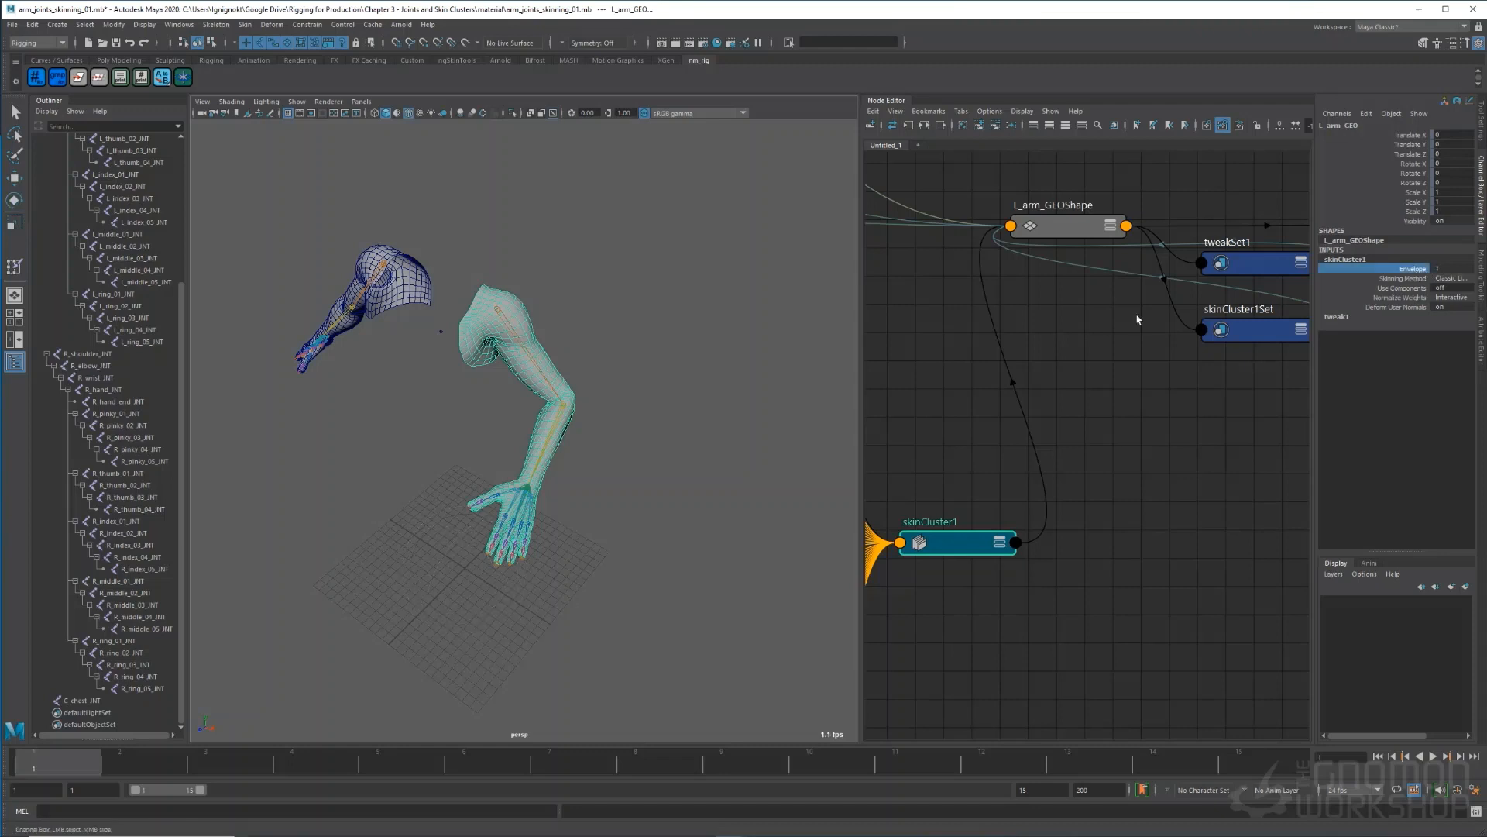
pyautogui.moveTo(712, 386); pyautogui.dragTo(682, 375, button='middle')
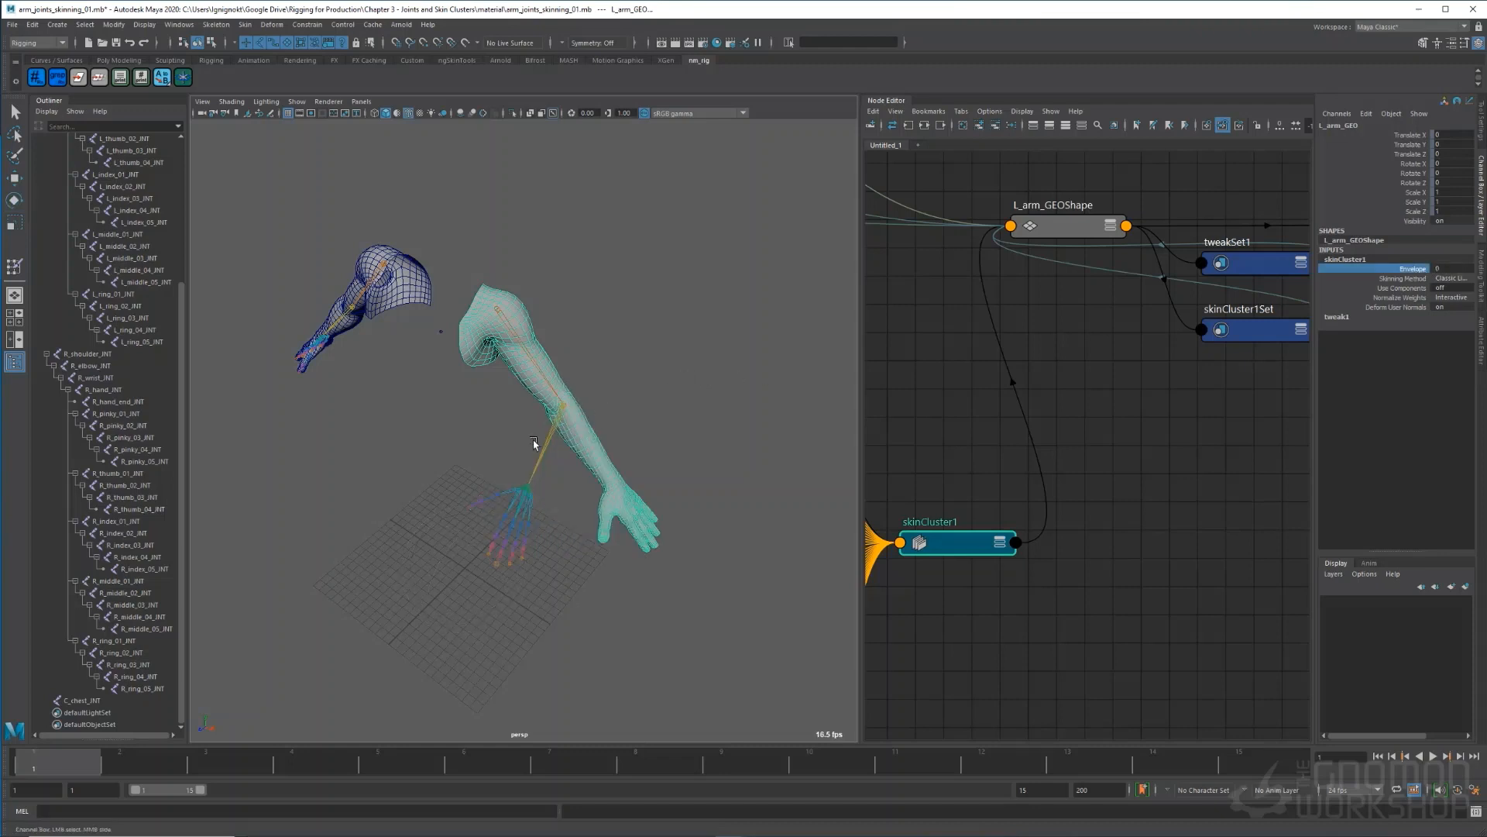
pyautogui.moveTo(625, 374); pyautogui.dragTo(627, 436, button='middle')
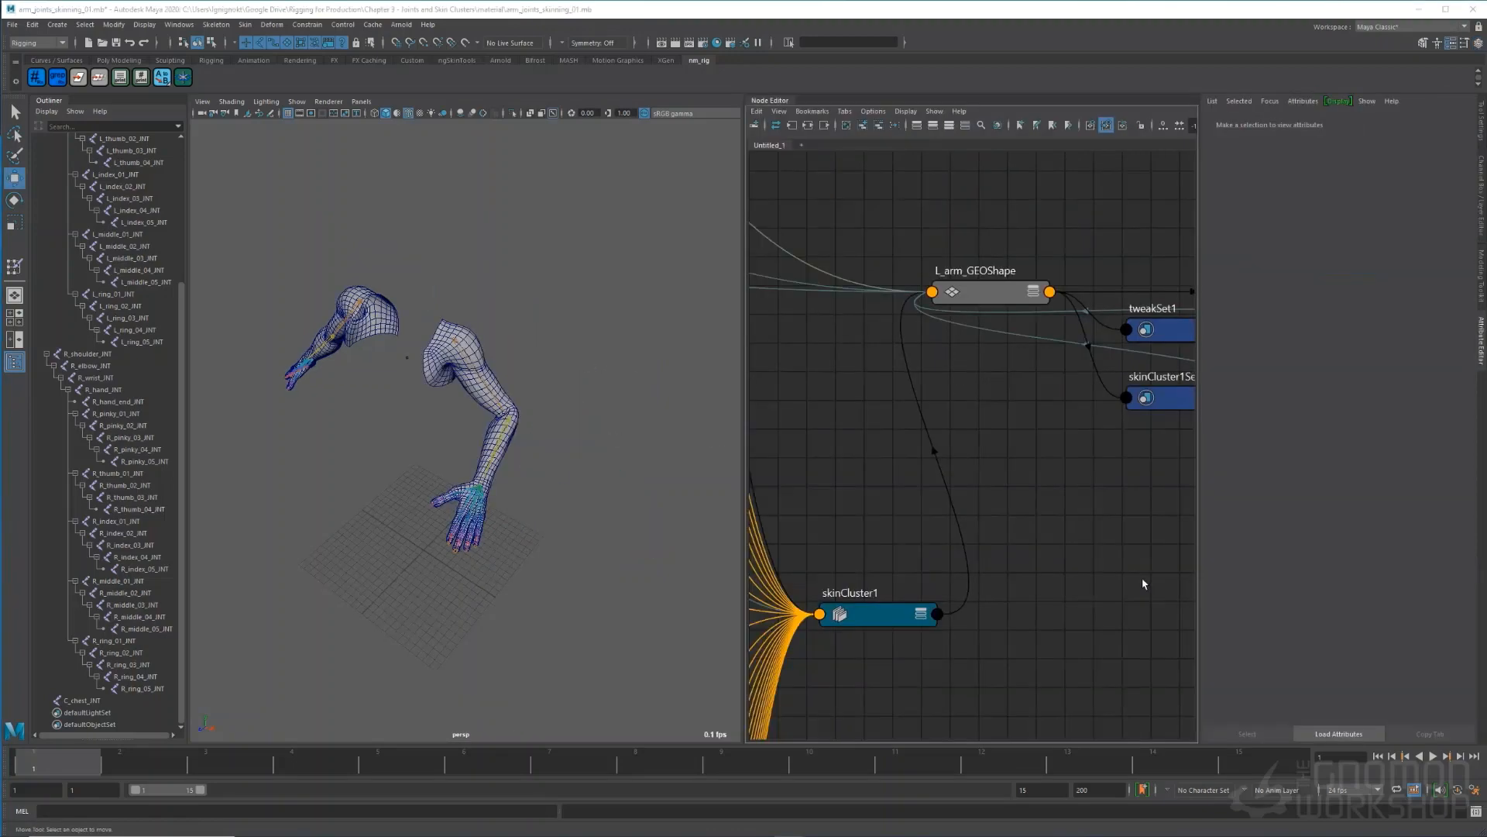
# - Turn off Intermediate Object on the L_arm_GEOShapeOrig1 node to show the original mesh, turn it back on, and clear the selection
pyautogui.keyDown('alt'); pyautogui.moveTo(1142, 581); pyautogui.dragTo(1043, 571, button='right'); pyautogui.keyUp('alt')
pyautogui.keyDown('alt'); pyautogui.moveTo(930, 508); pyautogui.dragTo(1077, 575, button='middle'); pyautogui.keyUp('alt')
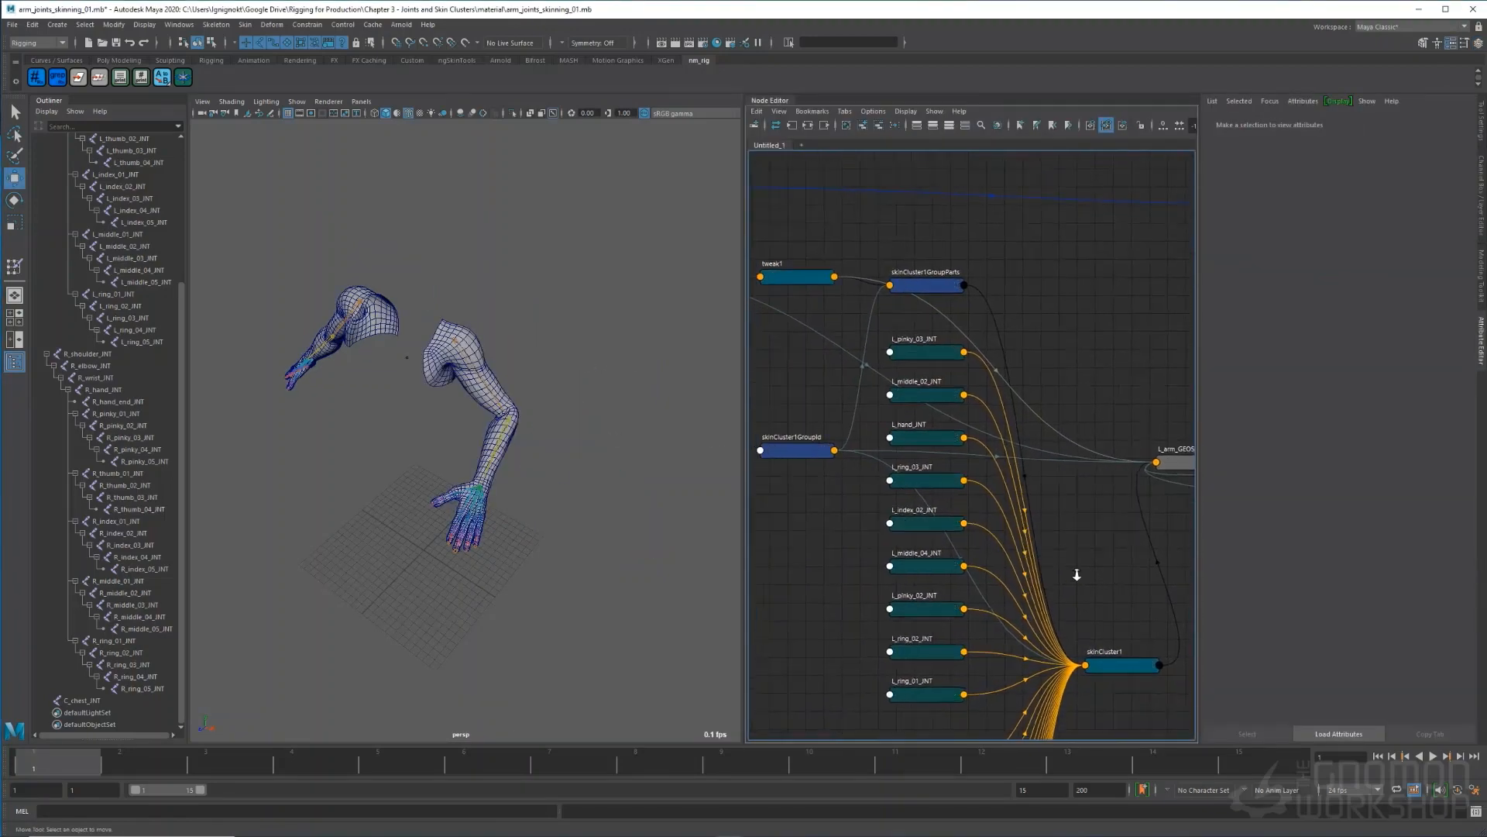
pyautogui.keyDown('alt'); pyautogui.moveTo(1077, 575); pyautogui.dragTo(973, 548, button='right'); pyautogui.keyUp('alt')
pyautogui.moveTo(973, 548)
pyautogui.keyDown('alt'); pyautogui.mouseDown(button='middle')
pyautogui.moveTo(1066, 611)
pyautogui.moveTo(961, 556)
pyautogui.mouseUp(button='middle'); pyautogui.keyUp('alt')
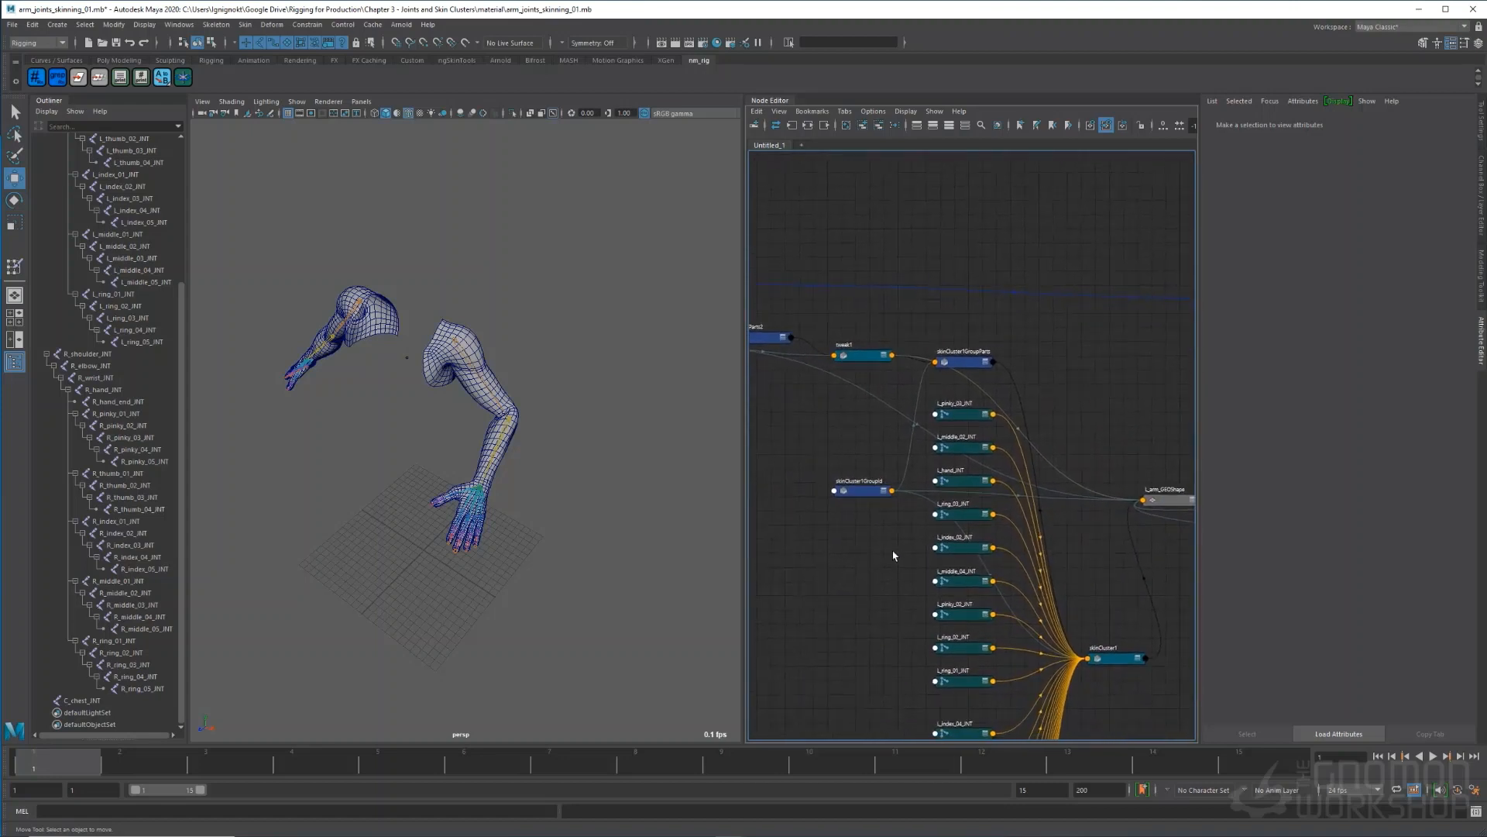
pyautogui.keyDown('alt'); pyautogui.moveTo(883, 512); pyautogui.dragTo(1112, 634, button='middle'); pyautogui.keyUp('alt')
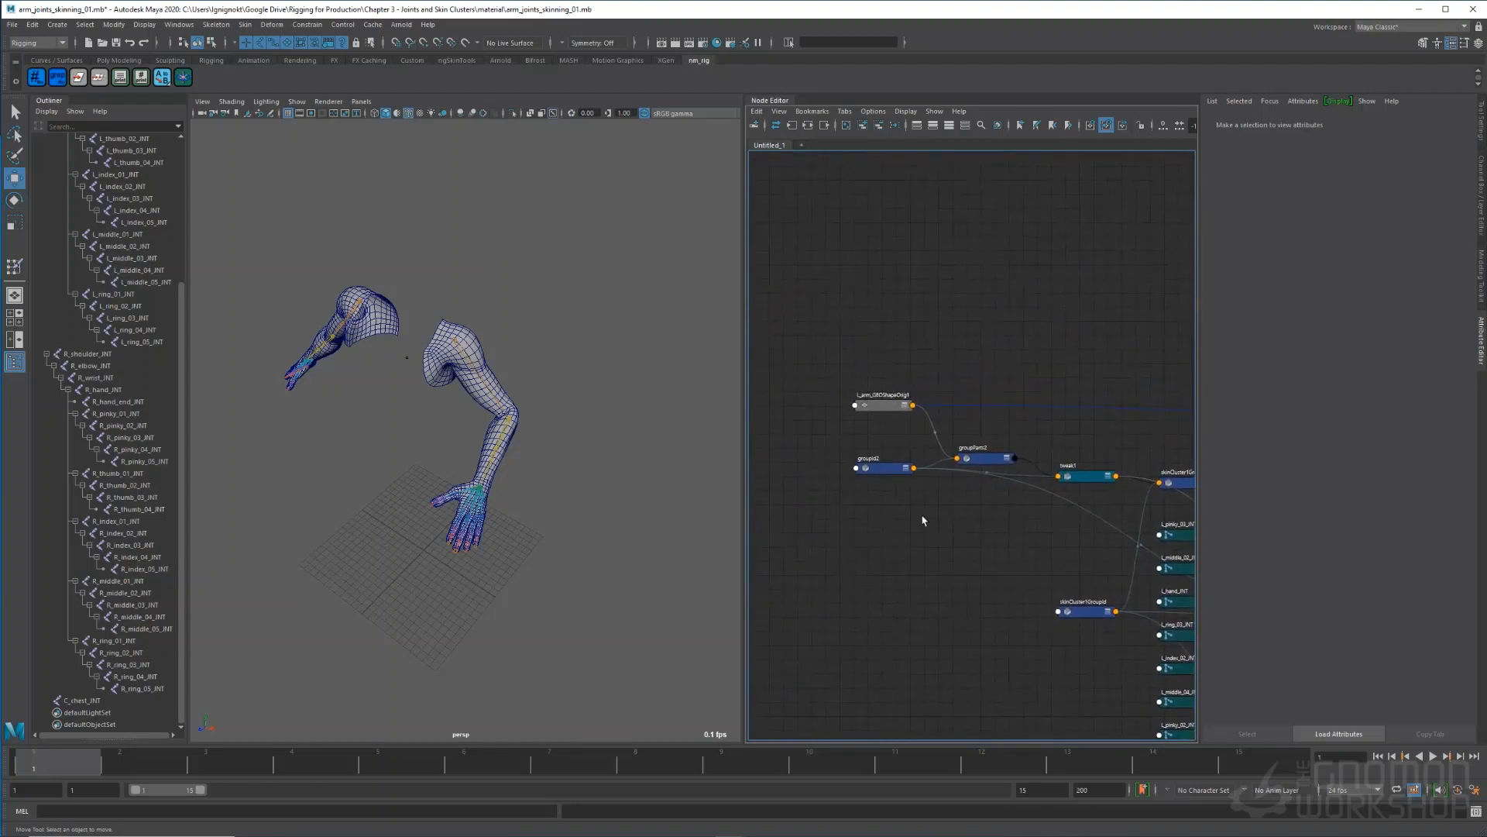
pyautogui.scroll(2, 889, 411)
pyautogui.moveTo(886, 397); pyautogui.dragTo(891, 401)
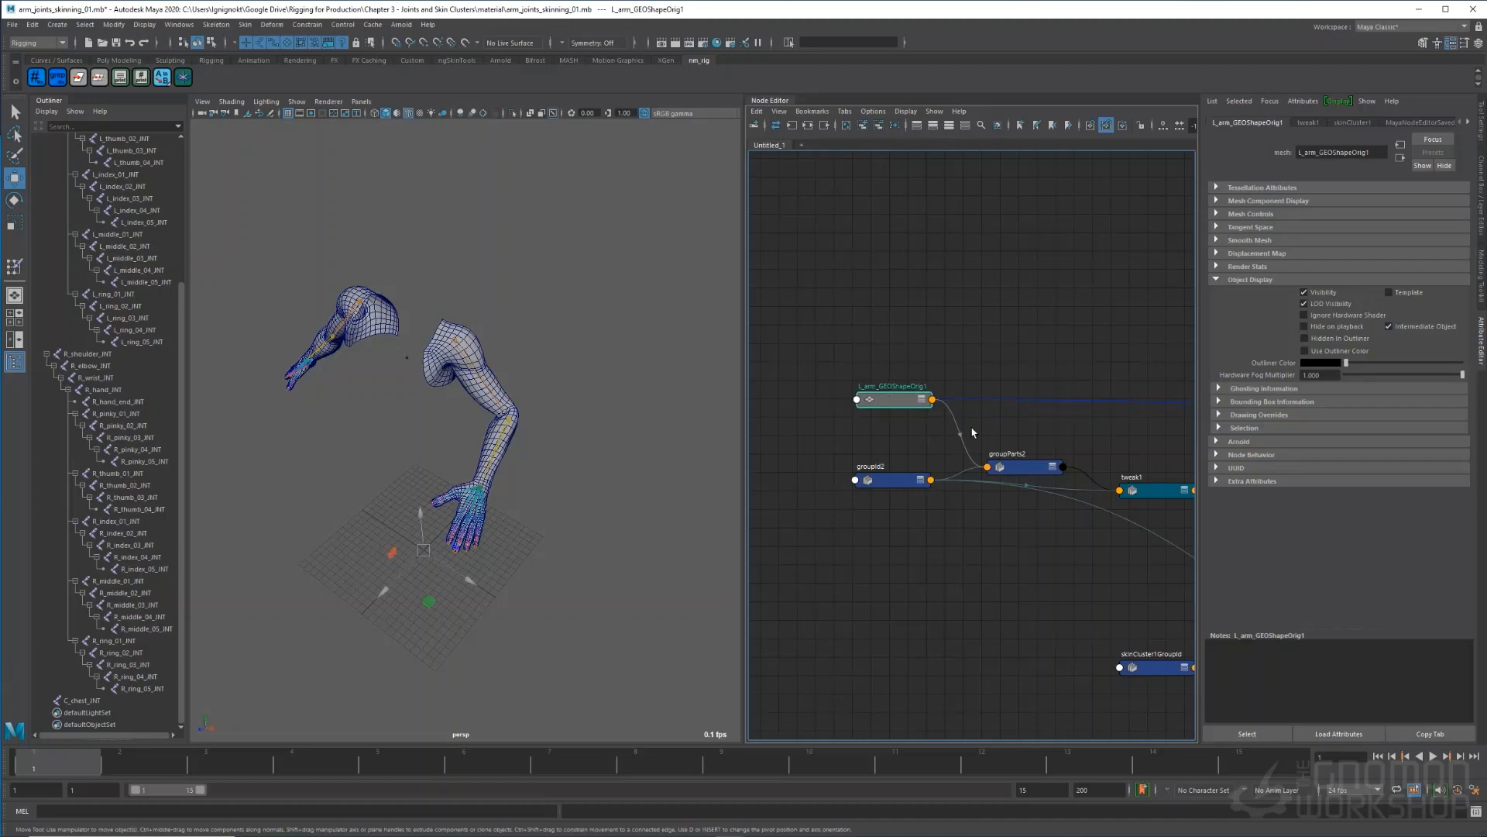
pyautogui.click(1411, 328)
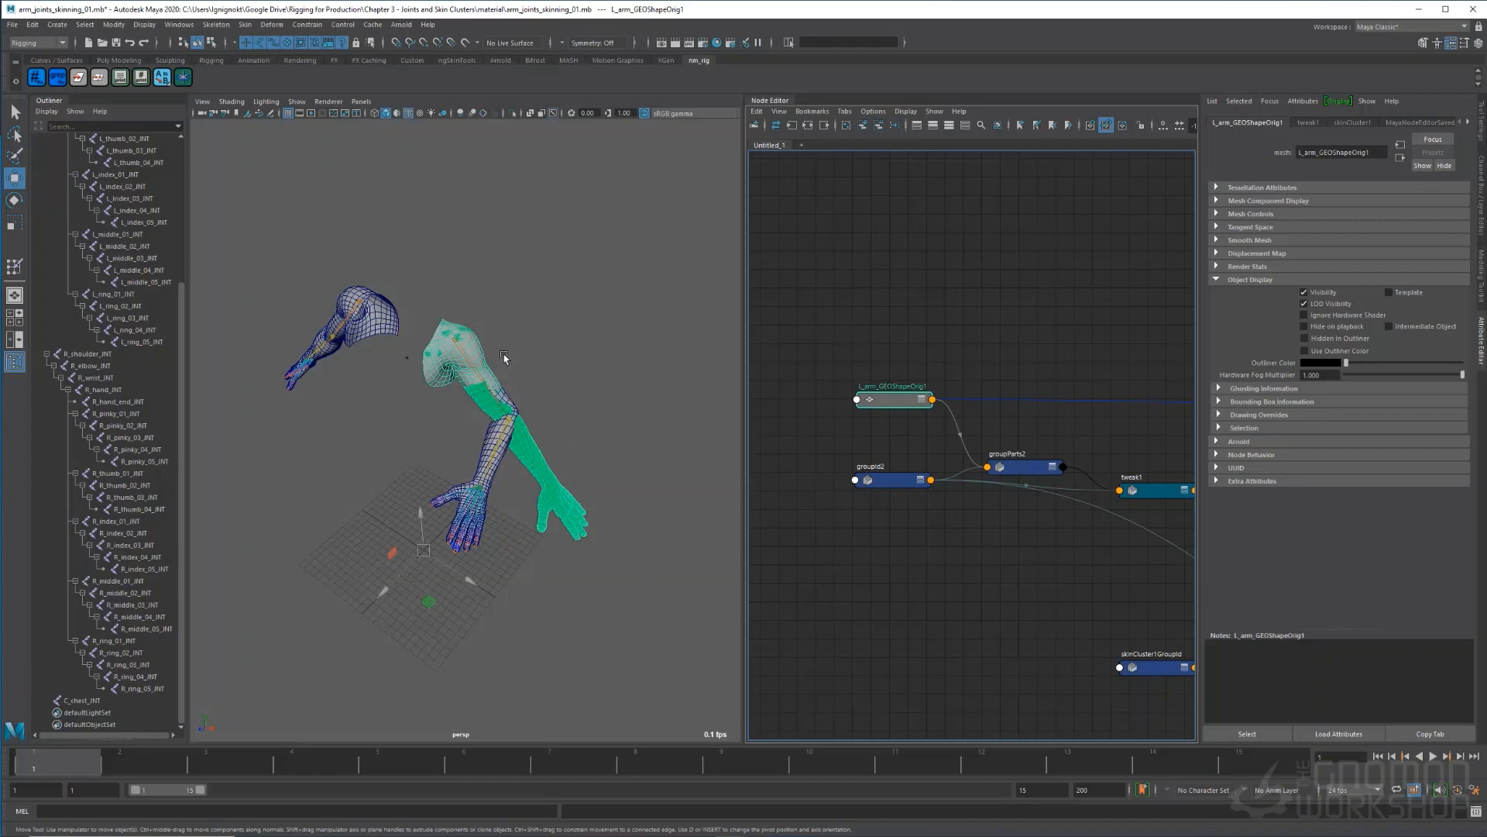
pyautogui.click(1420, 331)
pyautogui.click(1066, 309)
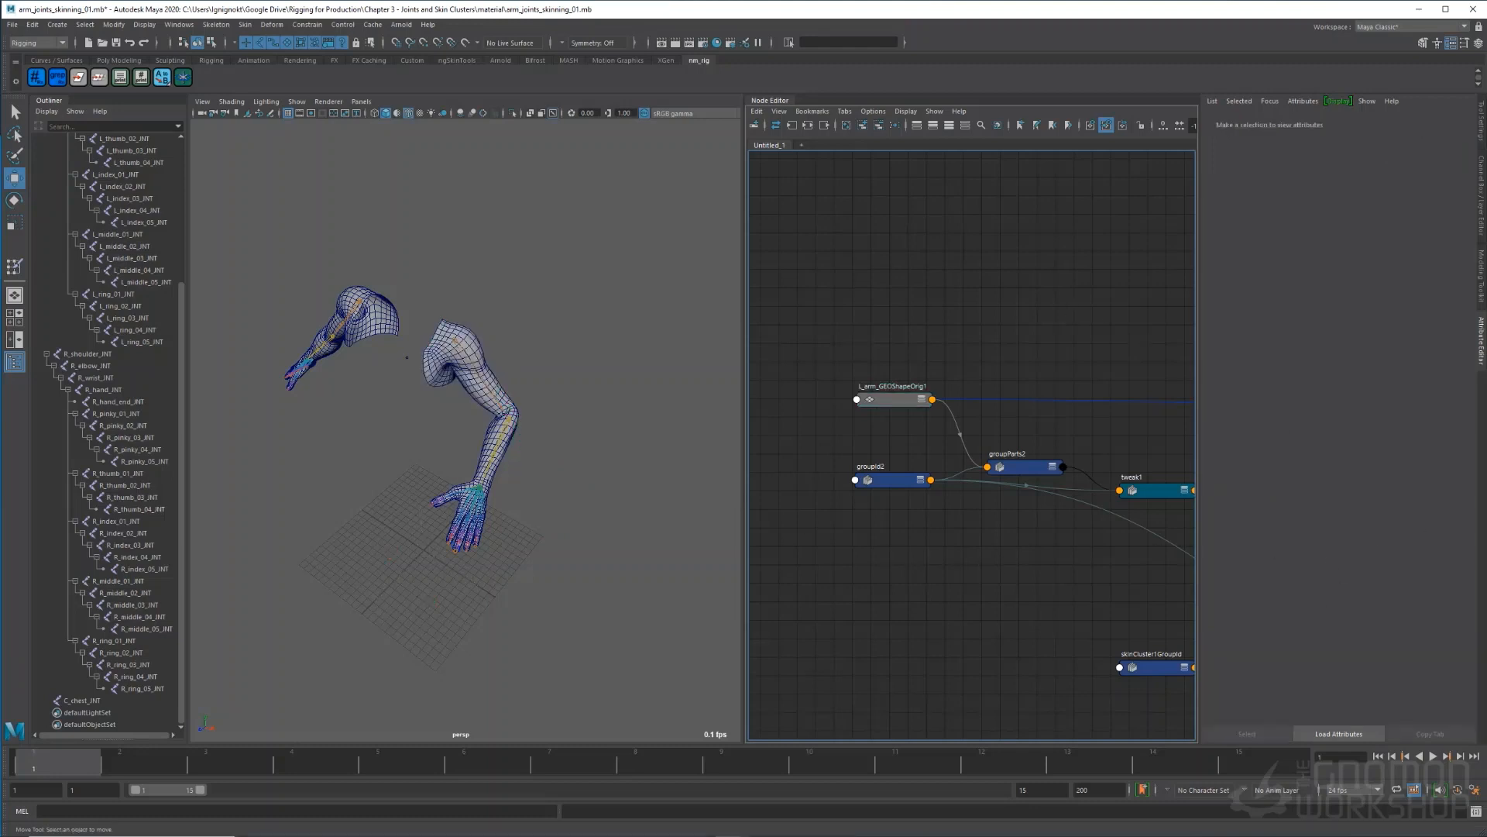
# - Collapse the Node Editor, select L_arm_GEO, and turn off X-ray joint display around the bent left elbow
pyautogui.click(778, 105)
pyautogui.click(771, 379)
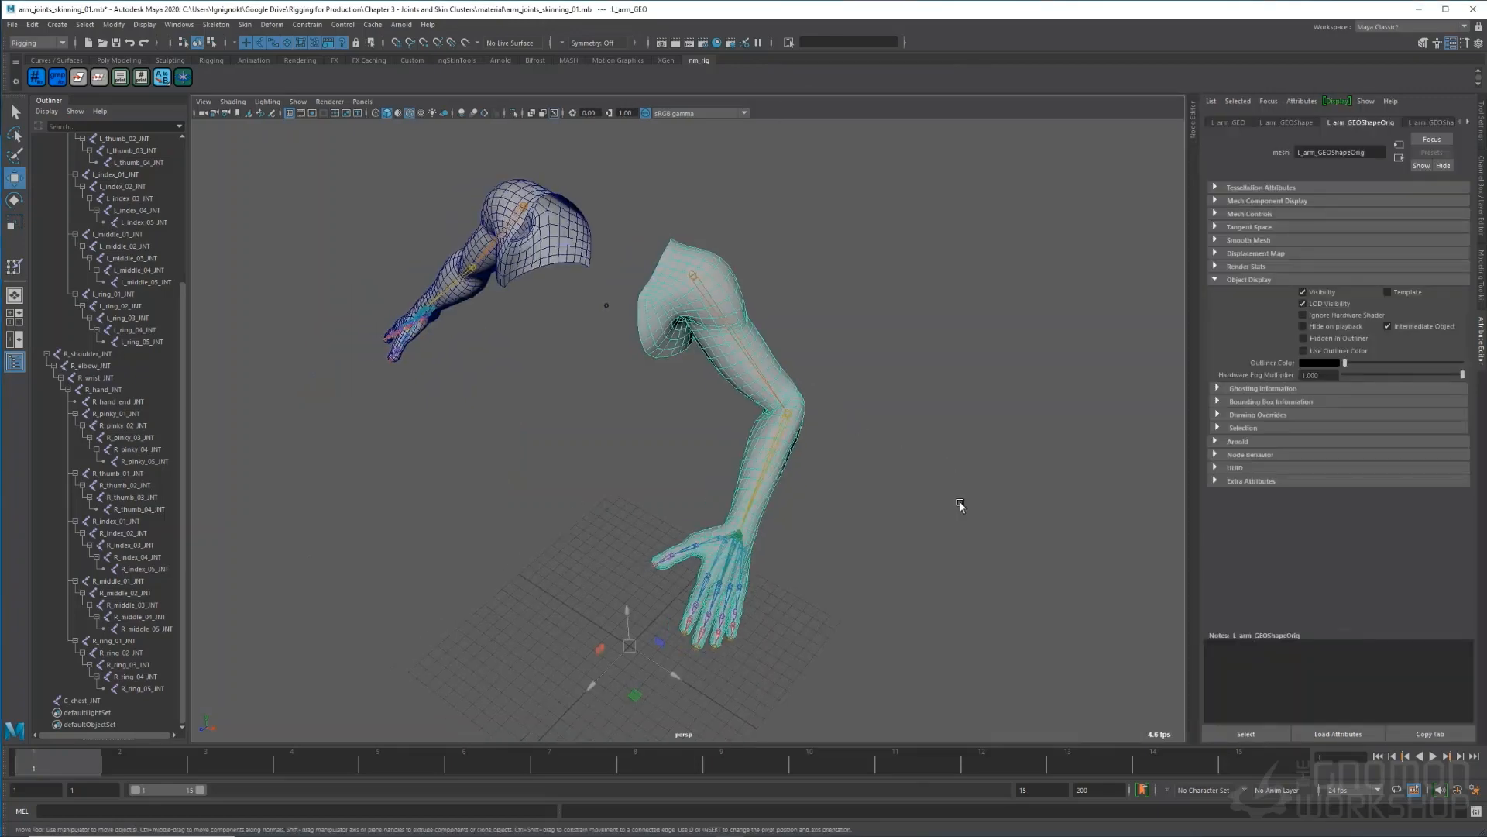
pyautogui.keyDown('alt'); pyautogui.moveTo(1044, 542); pyautogui.dragTo(956, 553); pyautogui.keyUp('alt')
pyautogui.keyDown('alt'); pyautogui.moveTo(956, 553); pyautogui.dragTo(1042, 624, button='right'); pyautogui.keyUp('alt')
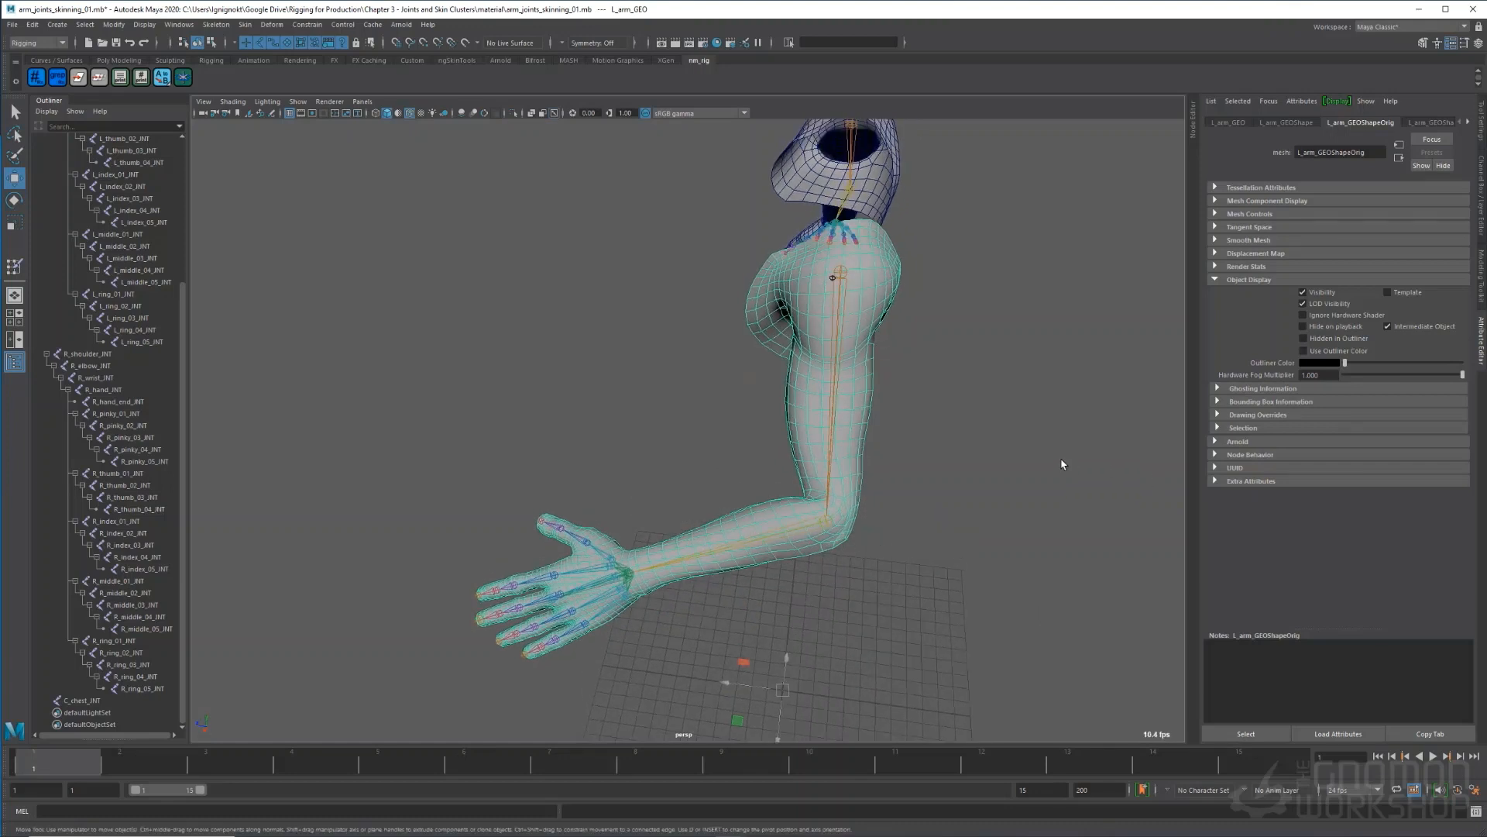
pyautogui.click(556, 113)
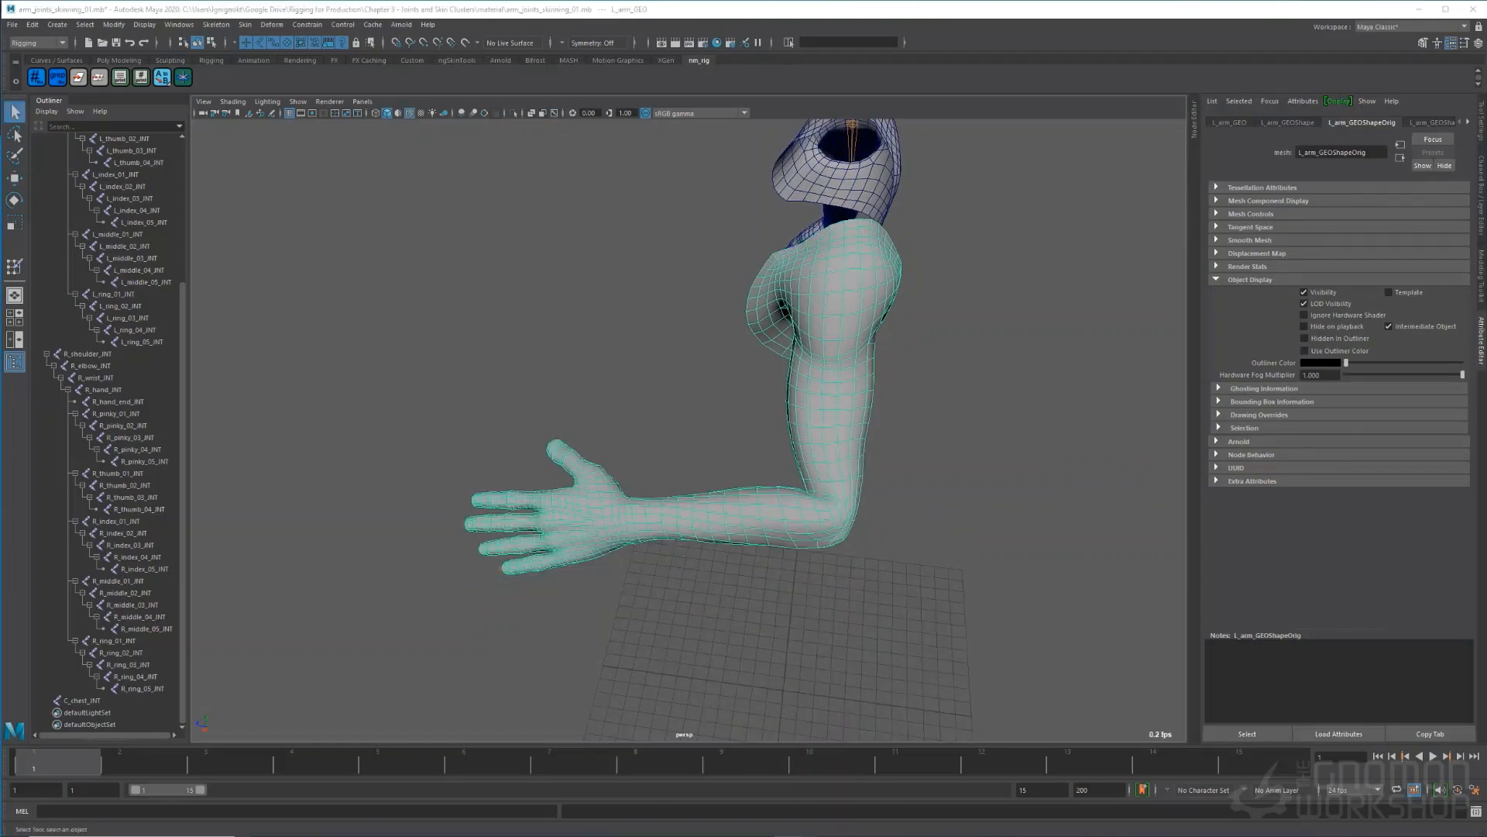
# - Try Dual Quaternion as the Skinning Method of skinCluster1 on L_arm_GEO, and undo the change
pyautogui.click(1481, 206)
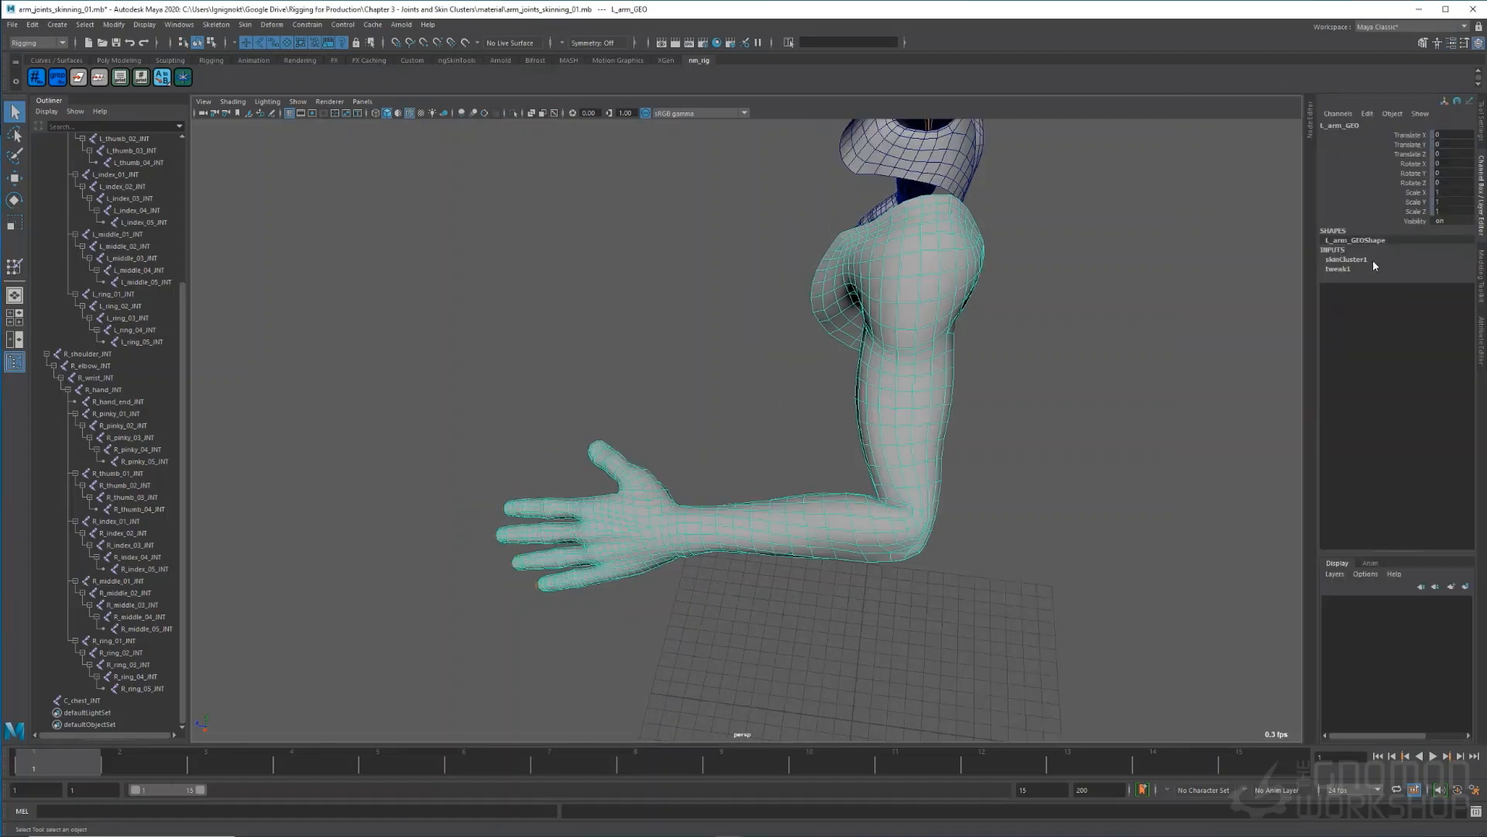
pyautogui.click(1348, 260)
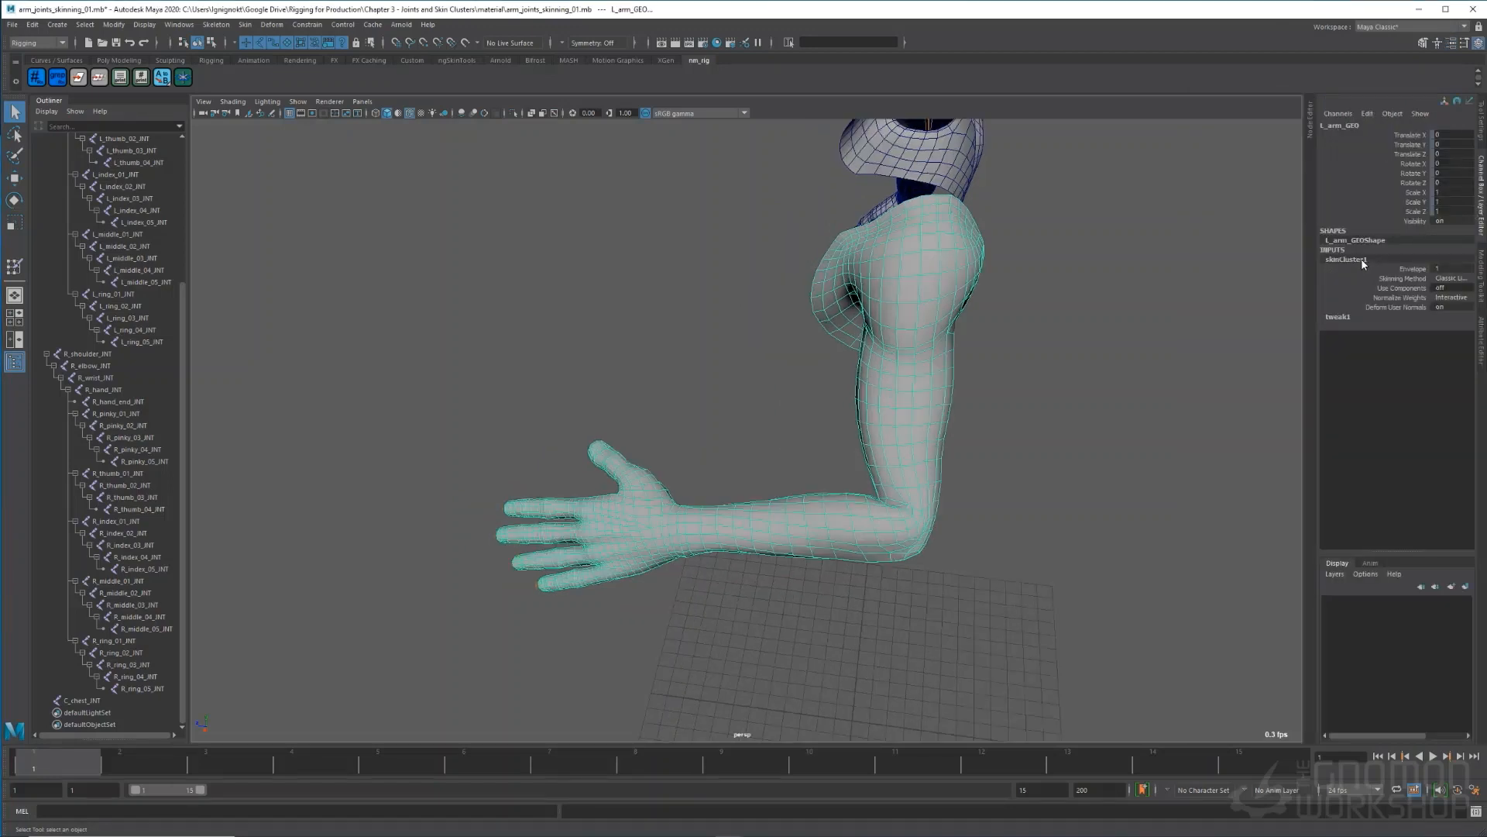
pyautogui.click(1457, 278)
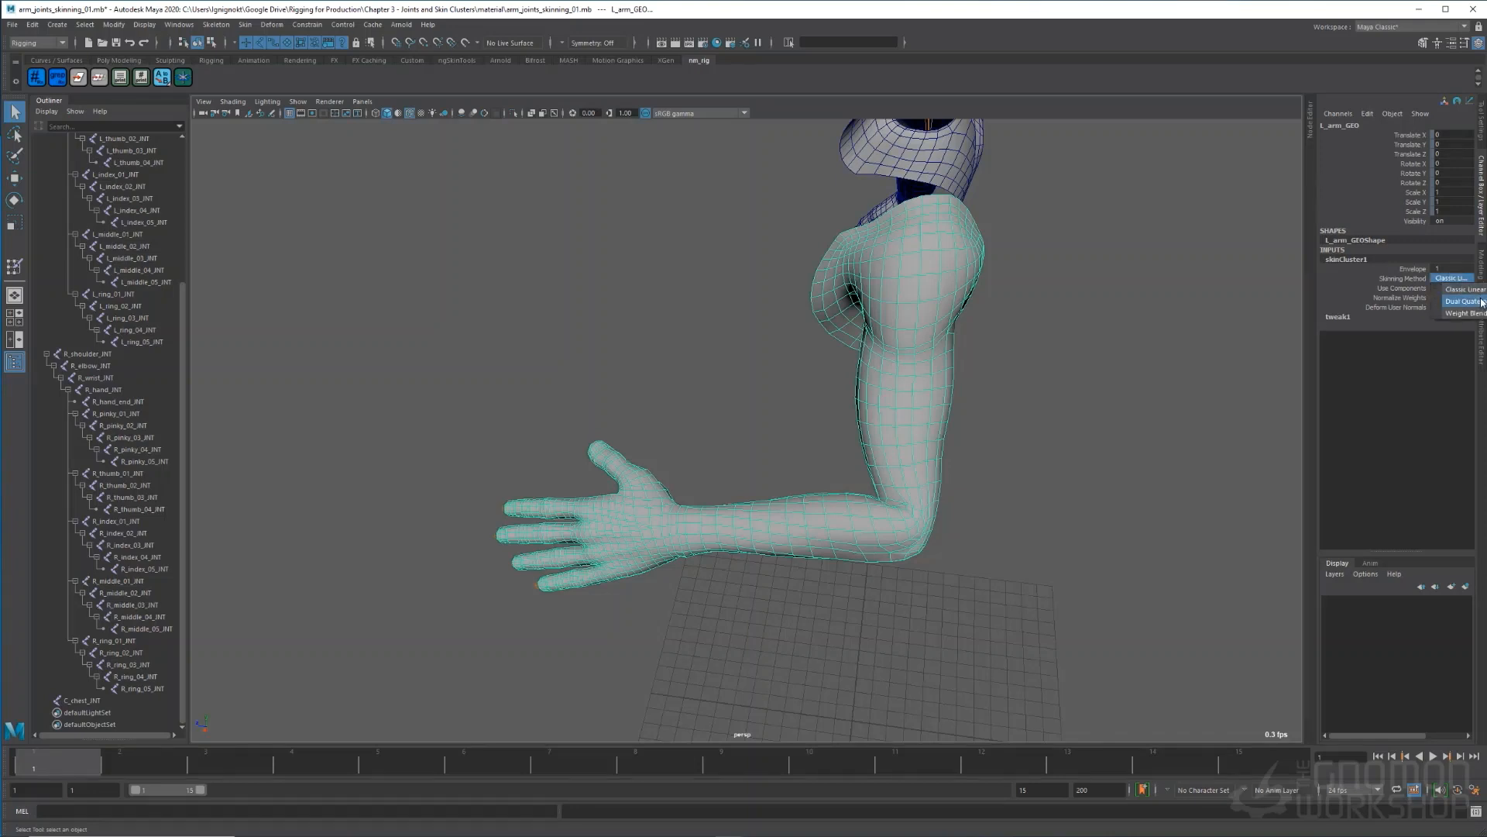
pyautogui.click(1463, 302)
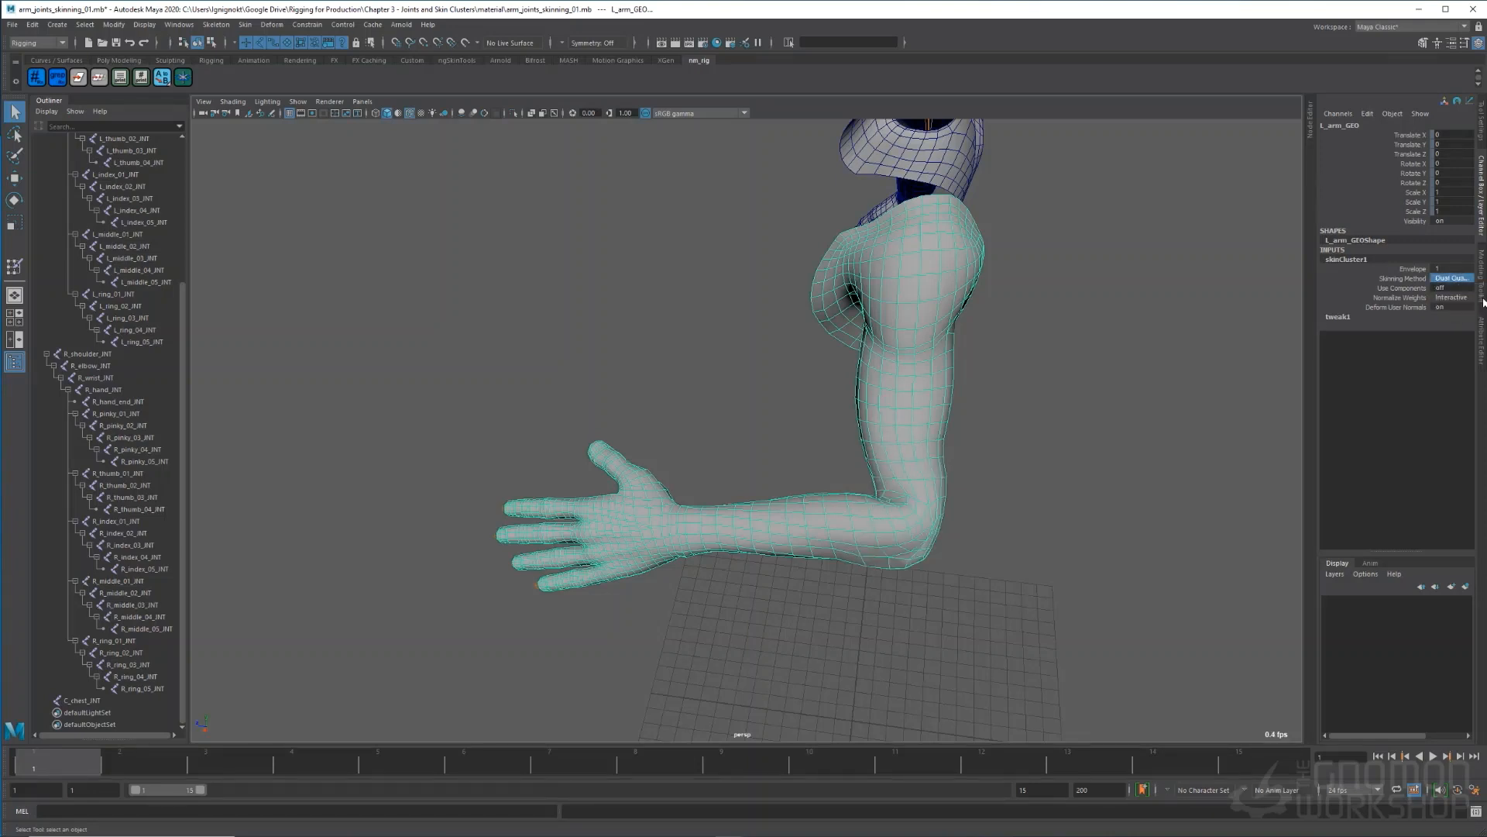
pyautogui.hotkey('ctrl', 'z')
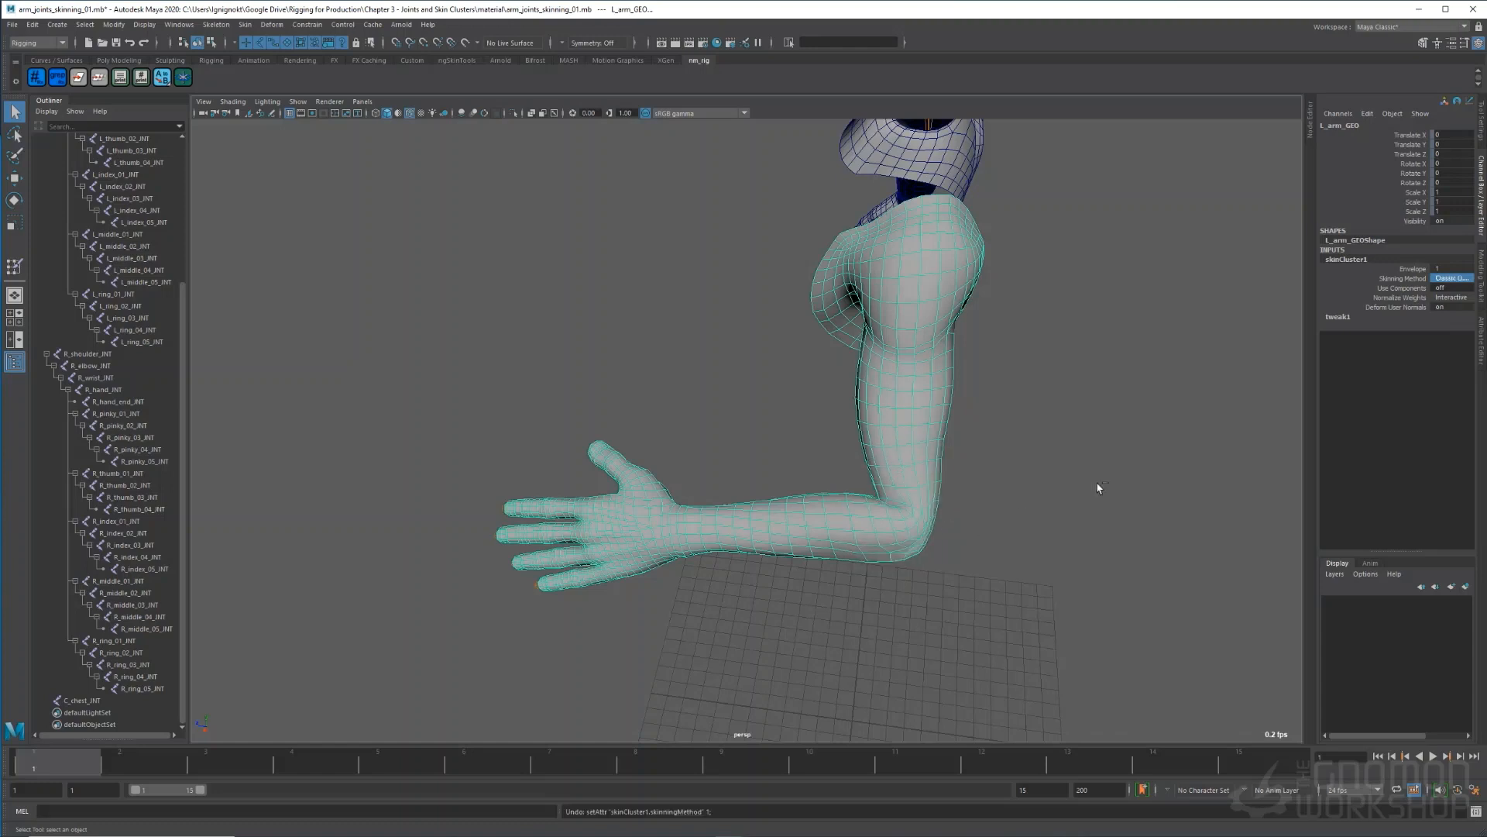
# - Switch the skinCluster1 Skinning Method to Dual Quaternion and from there to Weight Blended
pyautogui.click(1460, 281)
pyautogui.click(1463, 308)
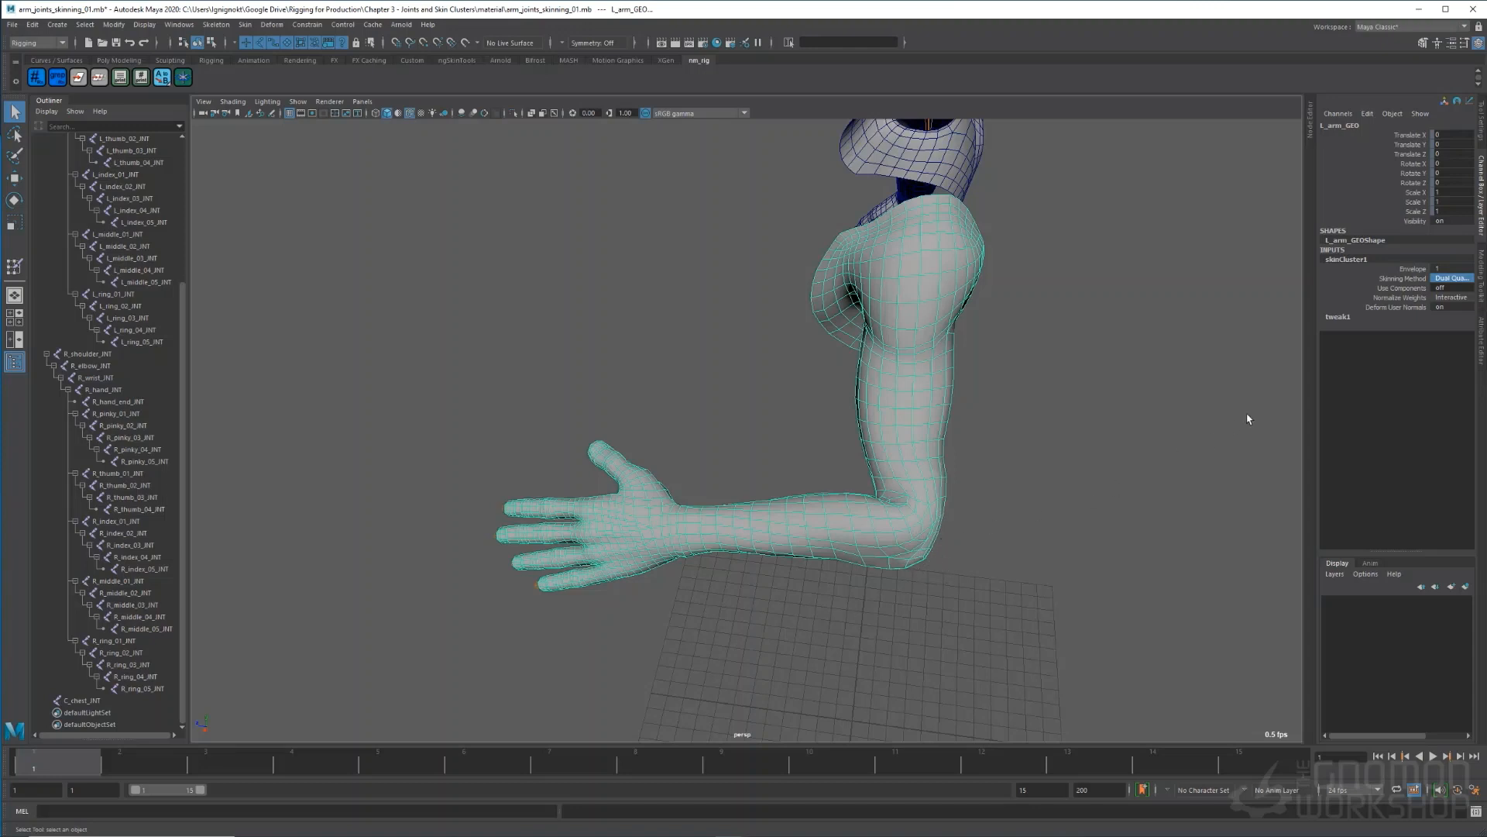
pyautogui.click(1460, 278)
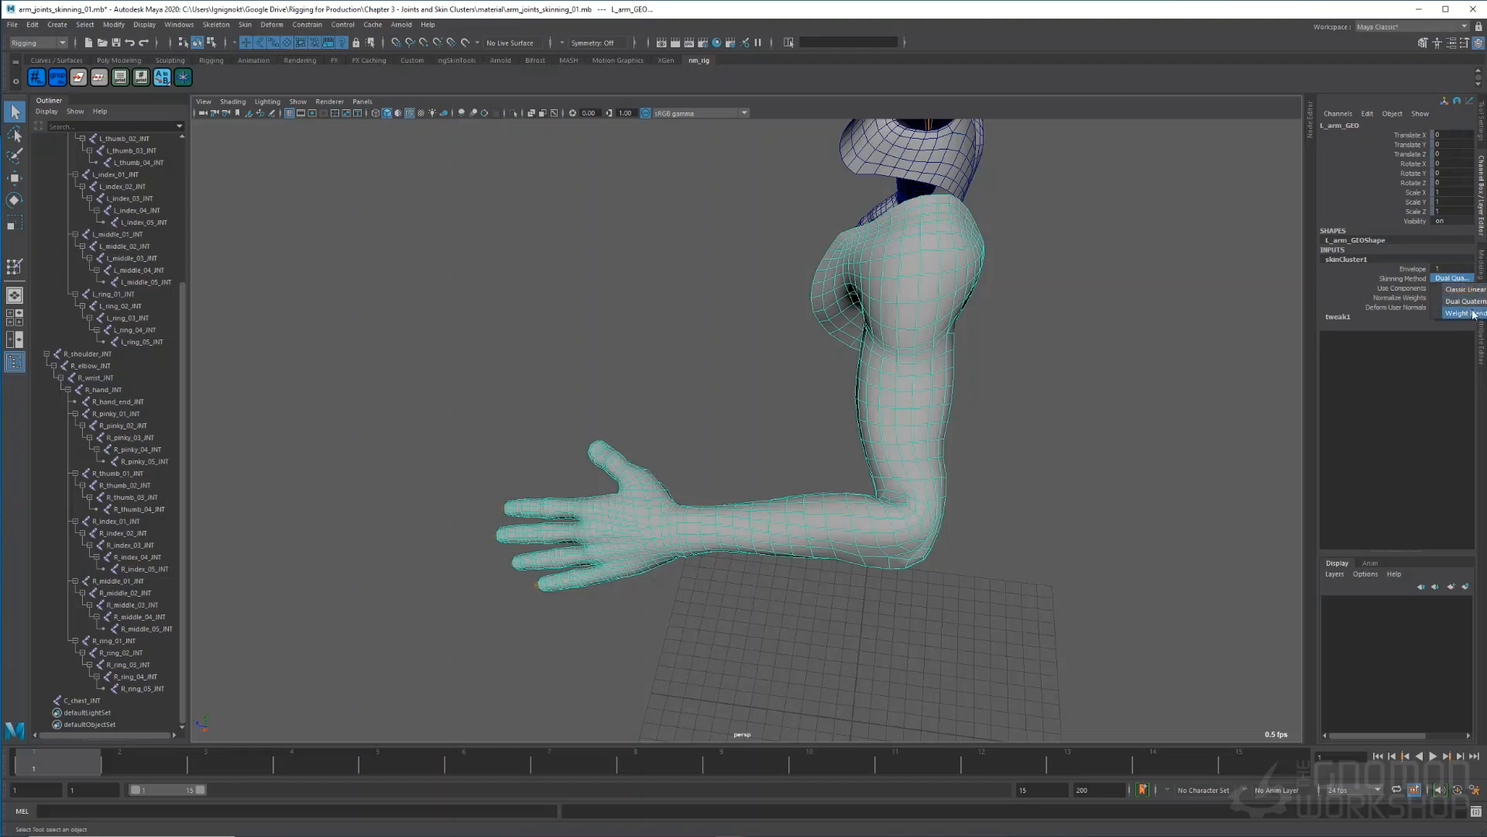
pyautogui.click(1462, 313)
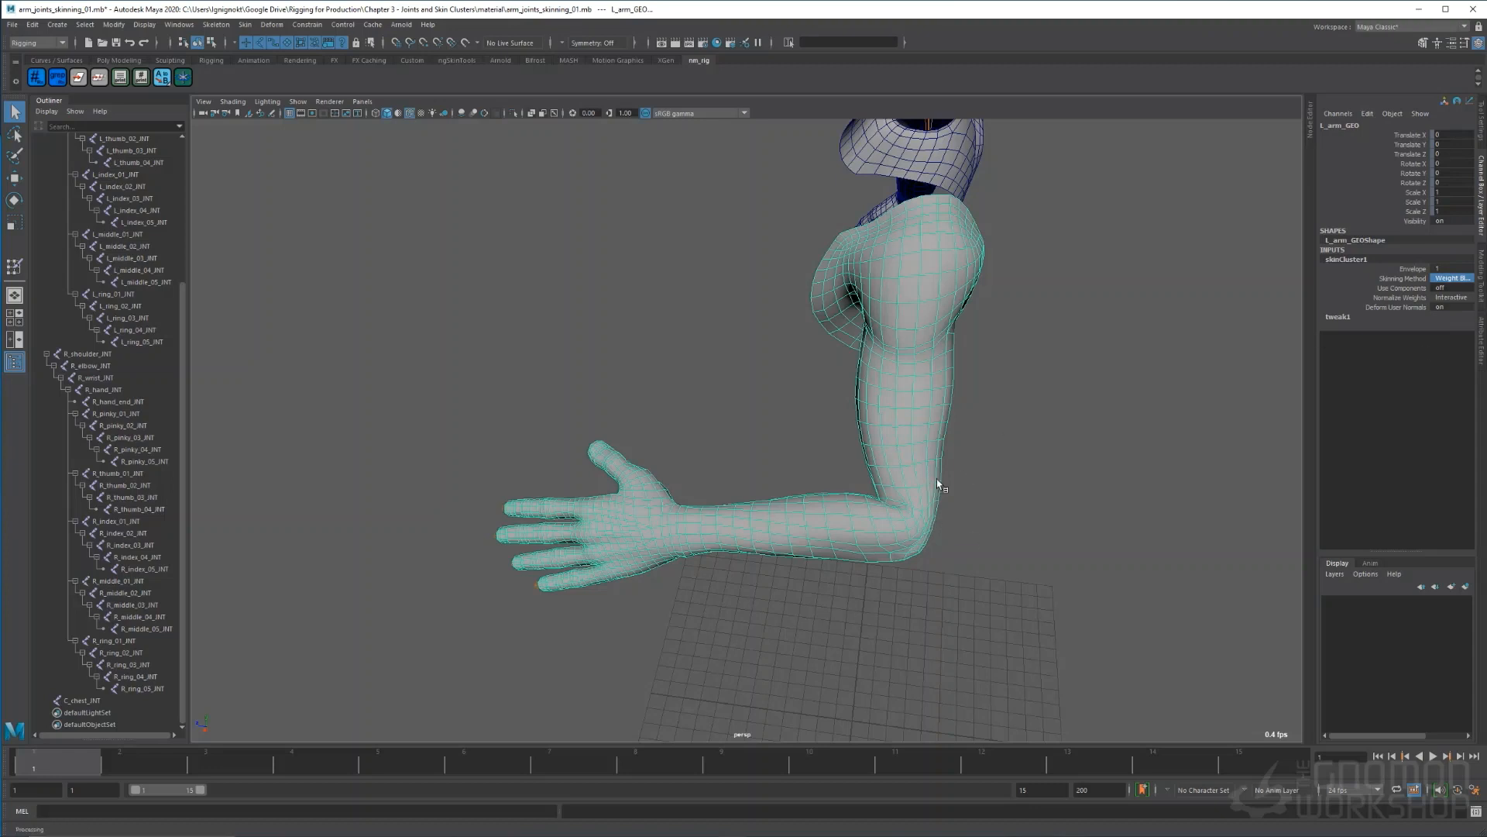
# - Start the Paint Skin Weights Tool on the left arm mesh with Weight Type set to DQ Blend Weight
pyautogui.moveTo(936, 478); pyautogui.dragTo(852, 462, button='right')
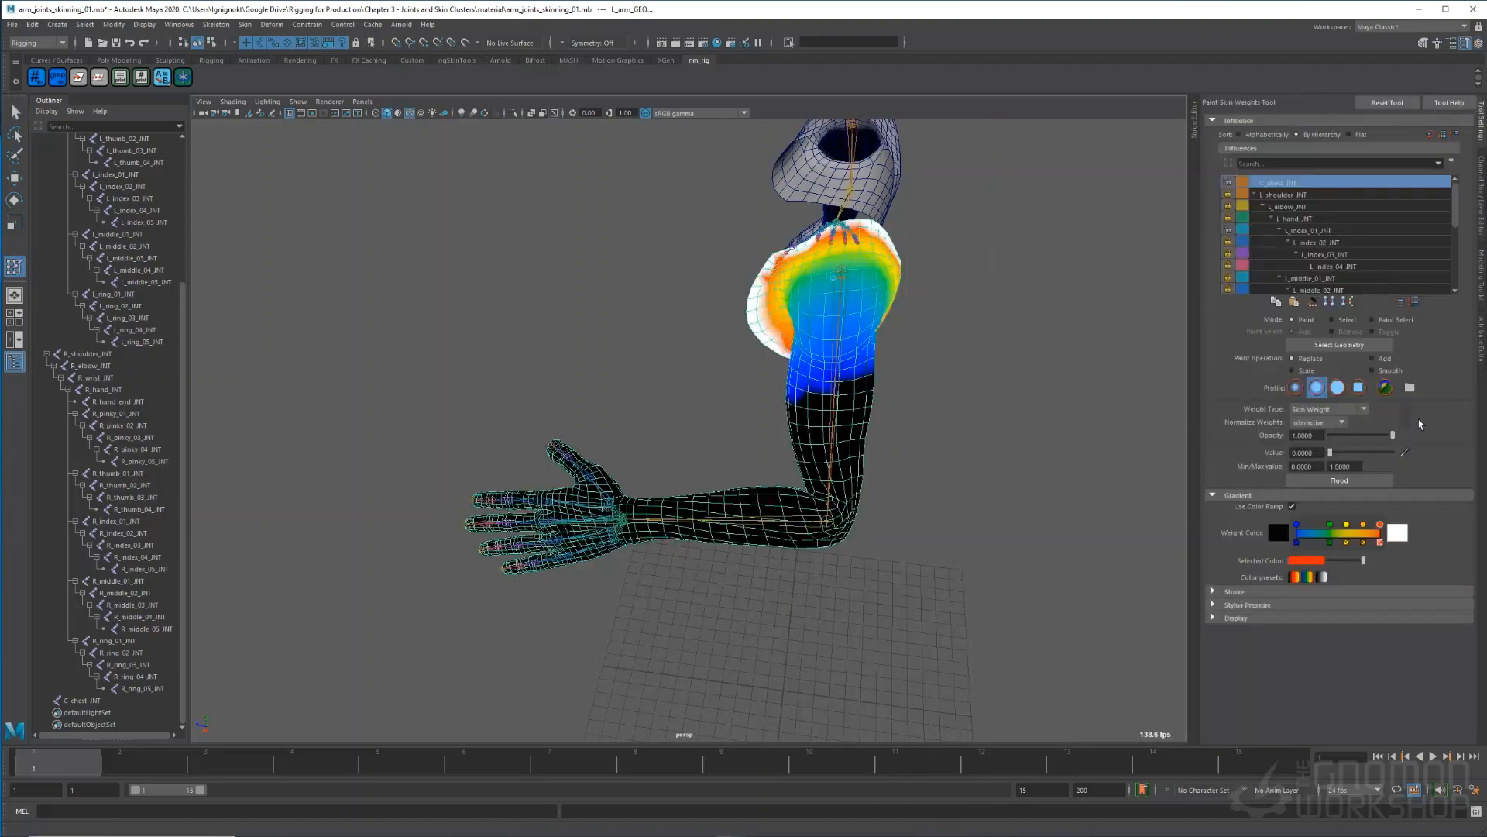
pyautogui.click(1354, 411)
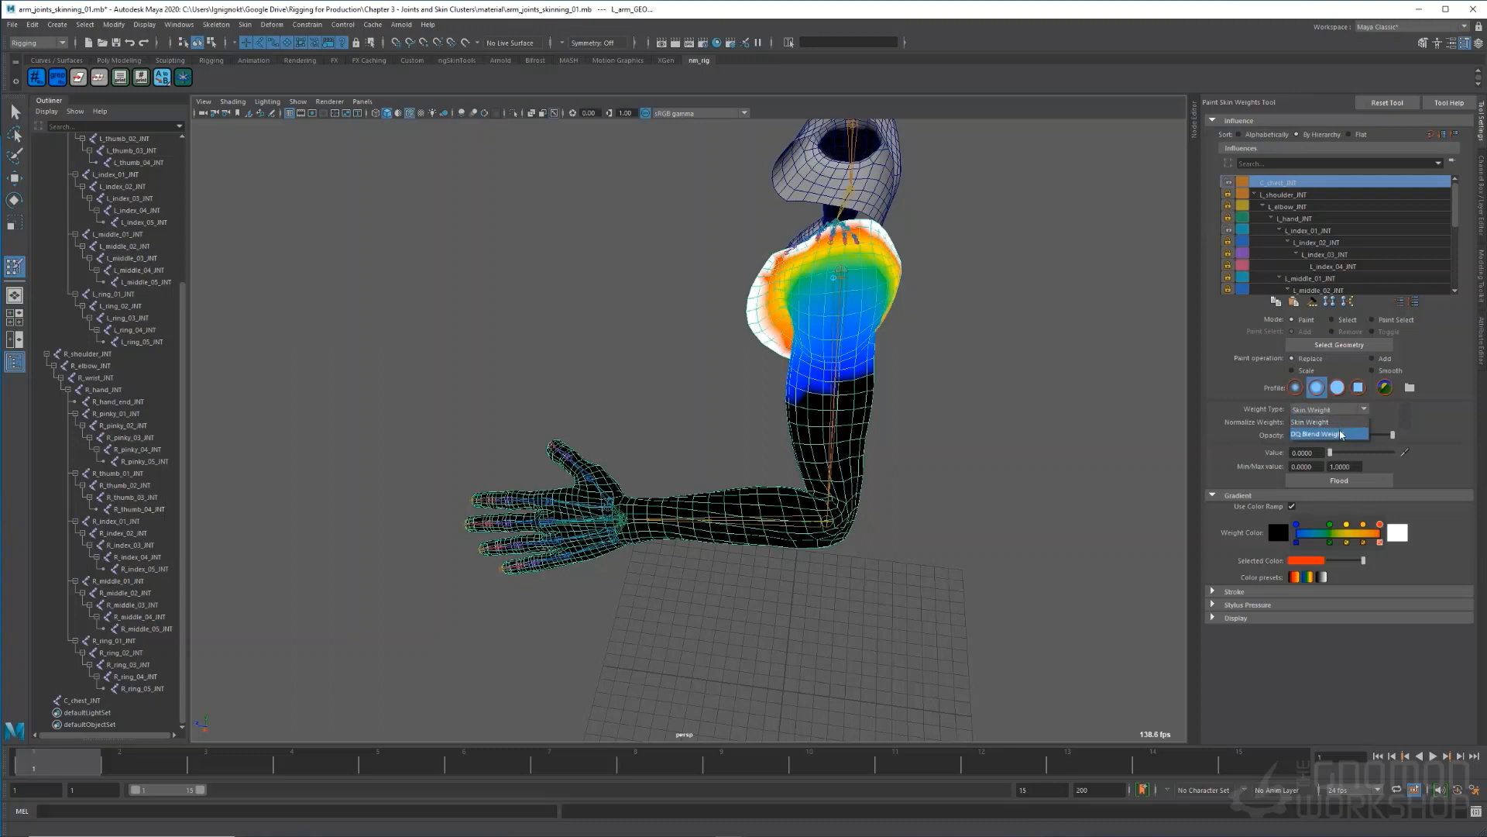
pyautogui.click(1341, 434)
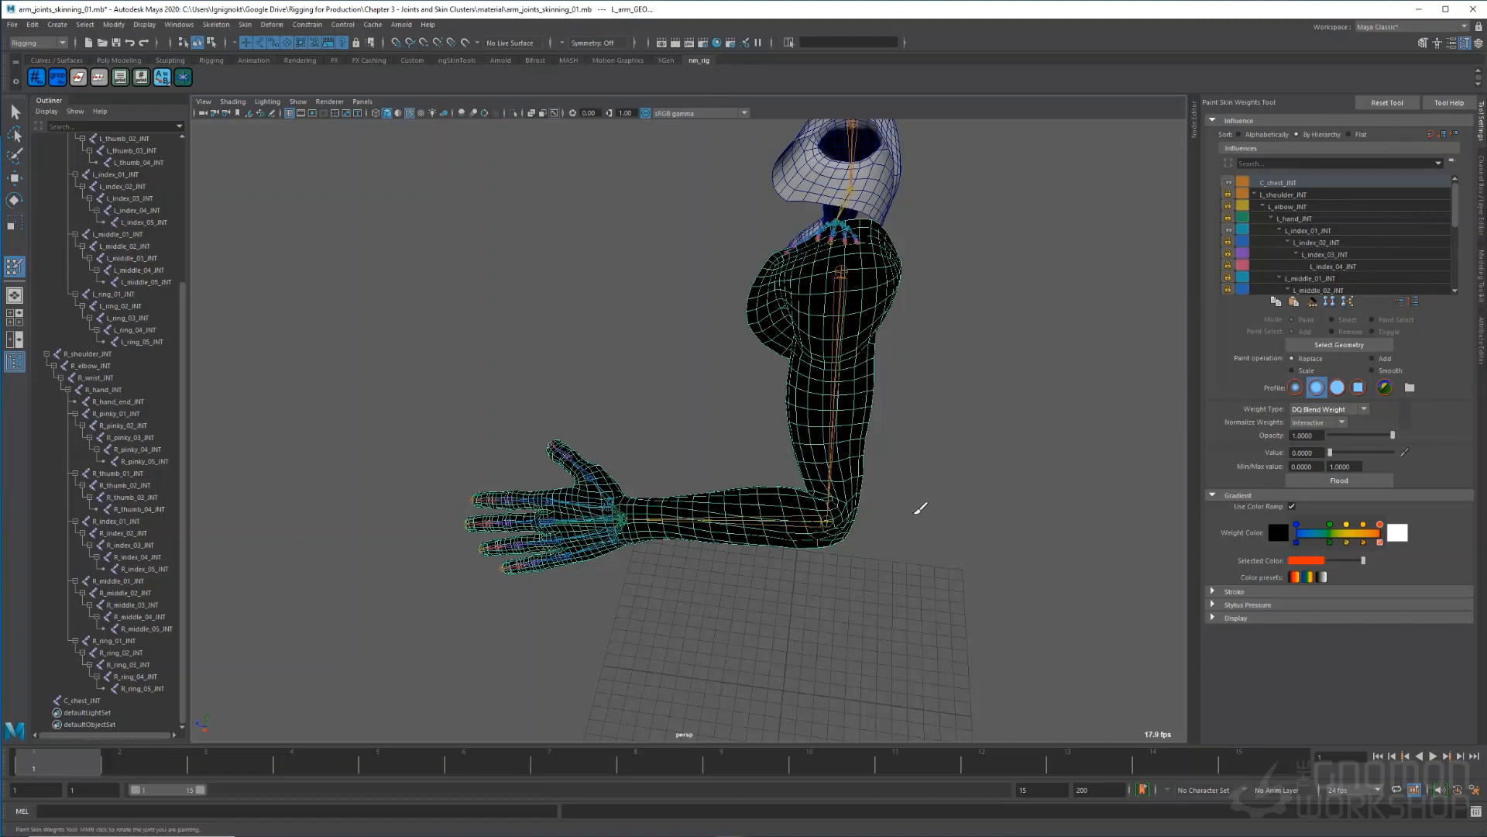
# - Paint DQ blend weights over the back of the left elbow using Add, with opacity about 0.31 and value about 0.23
pyautogui.keyDown('alt'); pyautogui.moveTo(775, 582); pyautogui.dragTo(1085, 608); pyautogui.keyUp('alt')
pyautogui.click(1371, 359)
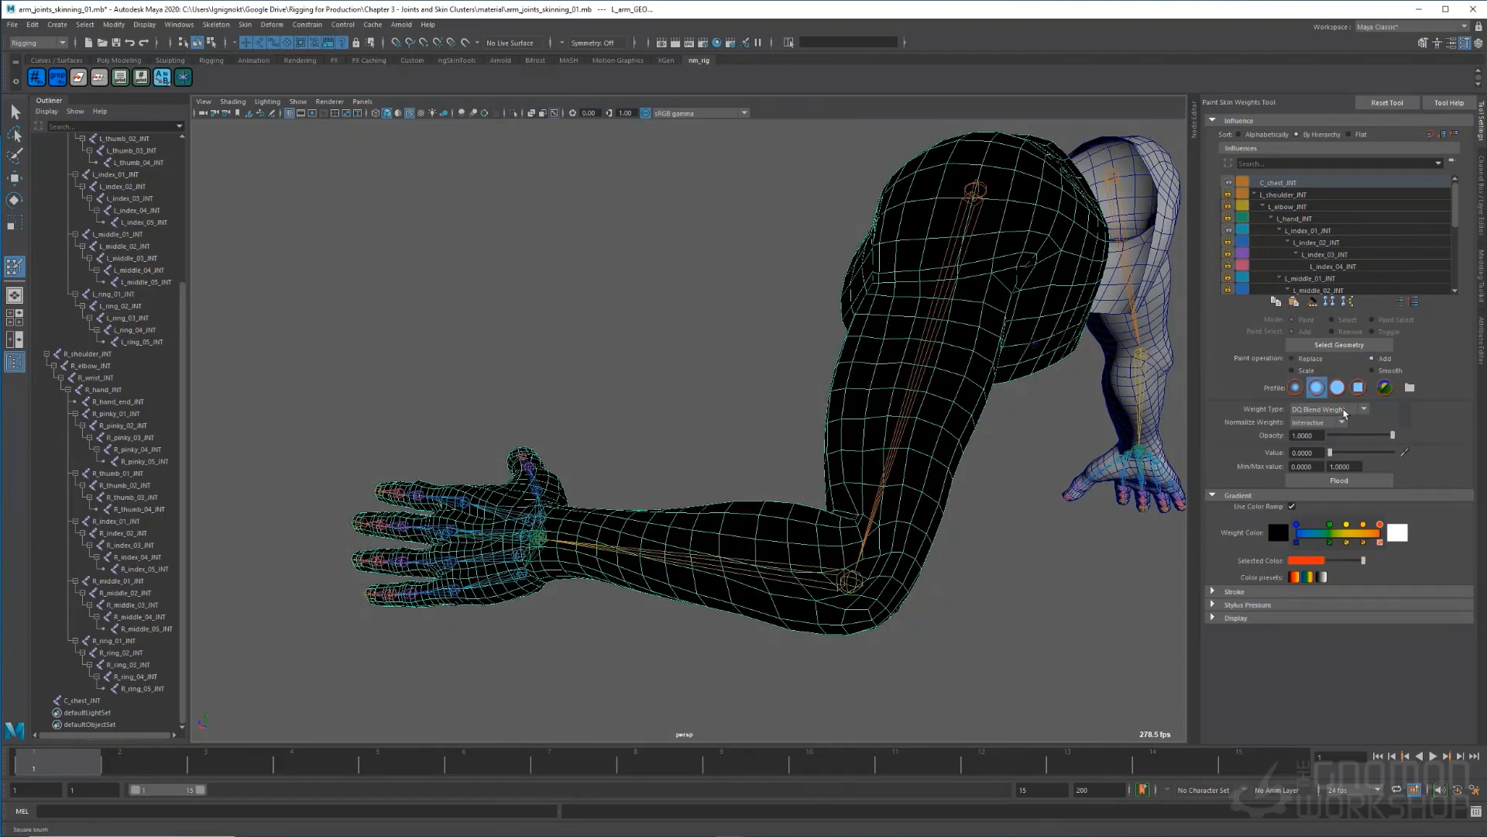
pyautogui.moveTo(1341, 435); pyautogui.dragTo(1348, 435)
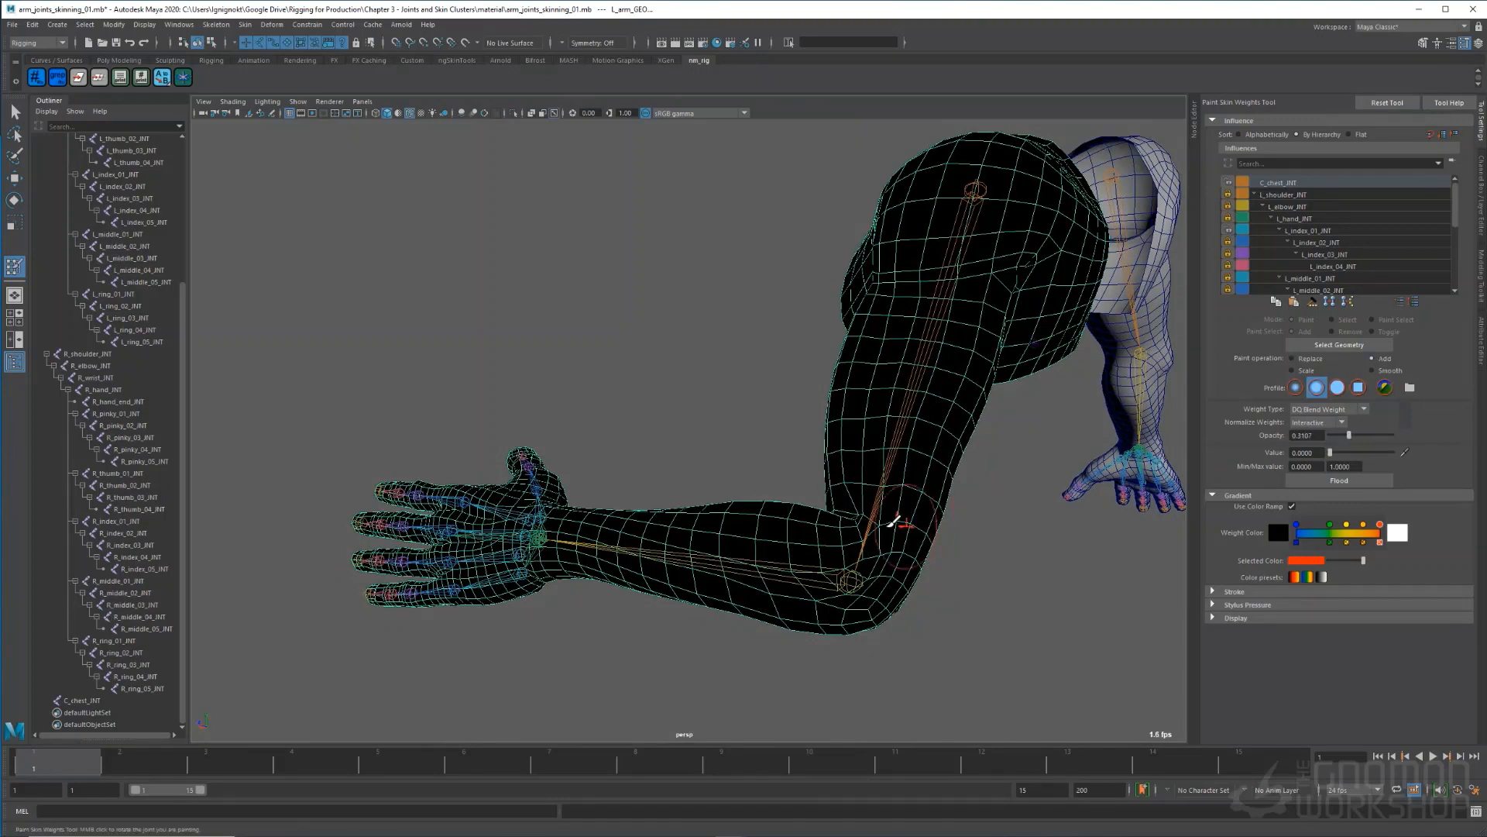
pyautogui.keyDown('alt'); pyautogui.moveTo(890, 523); pyautogui.dragTo(794, 492); pyautogui.keyUp('alt')
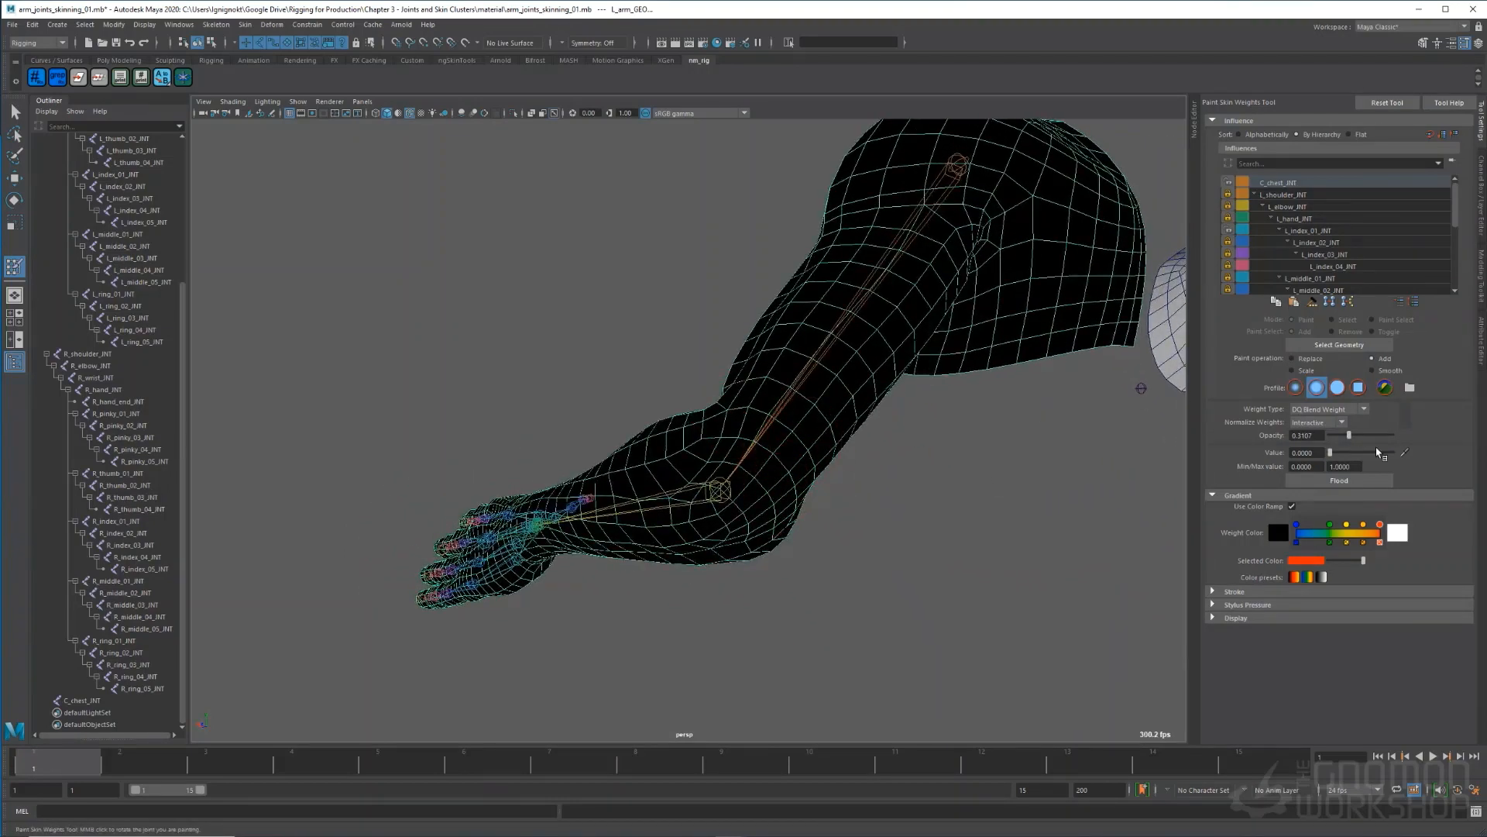
pyautogui.moveTo(1331, 452); pyautogui.dragTo(1344, 452)
pyautogui.moveTo(810, 439)
pyautogui.mouseDown()
pyautogui.moveTo(747, 505)
pyautogui.moveTo(780, 491)
pyautogui.moveTo(837, 422)
pyautogui.moveTo(740, 504)
pyautogui.moveTo(842, 416)
pyautogui.moveTo(759, 505)
pyautogui.moveTo(782, 461)
pyautogui.mouseUp()
pyautogui.moveTo(783, 472)
pyautogui.keyDown('alt'); pyautogui.mouseDown()
pyautogui.moveTo(837, 515)
pyautogui.moveTo(824, 523)
pyautogui.moveTo(818, 488)
pyautogui.moveTo(846, 463)
pyautogui.moveTo(765, 547)
pyautogui.moveTo(836, 527)
pyautogui.mouseUp(); pyautogui.keyUp('alt')
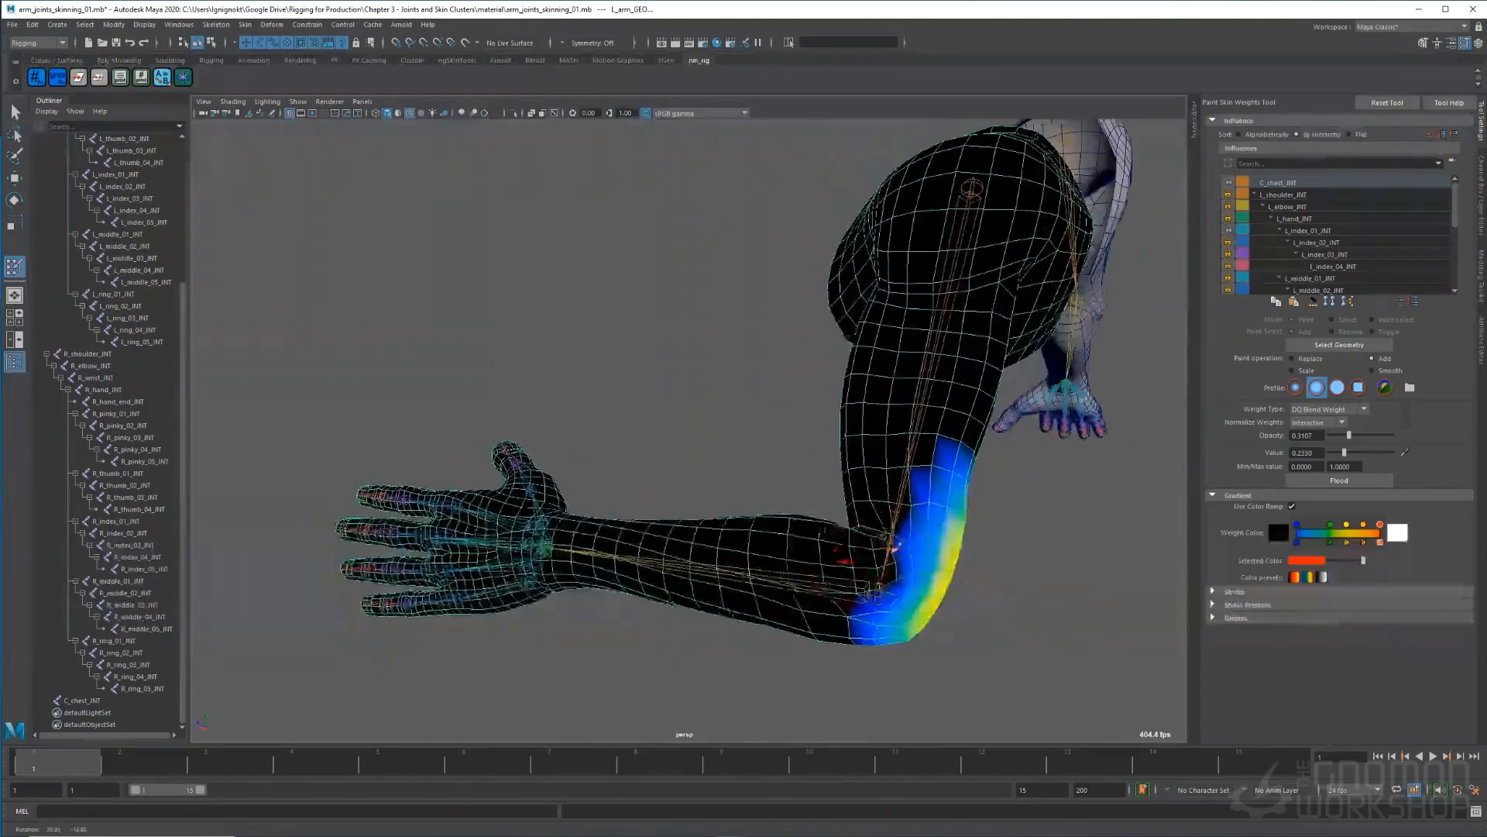
pyautogui.moveTo(914, 480)
pyautogui.mouseDown()
pyautogui.moveTo(948, 584)
pyautogui.moveTo(920, 608)
pyautogui.moveTo(949, 561)
pyautogui.moveTo(941, 588)
pyautogui.mouseUp()
pyautogui.moveTo(941, 589)
pyautogui.keyDown('alt'); pyautogui.mouseDown()
pyautogui.moveTo(888, 556)
pyautogui.moveTo(645, 310)
pyautogui.moveTo(658, 326)
pyautogui.moveTo(618, 350)
pyautogui.moveTo(665, 314)
pyautogui.moveTo(600, 345)
pyautogui.moveTo(723, 358)
pyautogui.moveTo(918, 444)
pyautogui.moveTo(924, 496)
pyautogui.moveTo(817, 644)
pyautogui.mouseUp(); pyautogui.keyUp('alt')
pyautogui.keyDown('alt'); pyautogui.moveTo(913, 551); pyautogui.dragTo(898, 440); pyautogui.keyUp('alt')
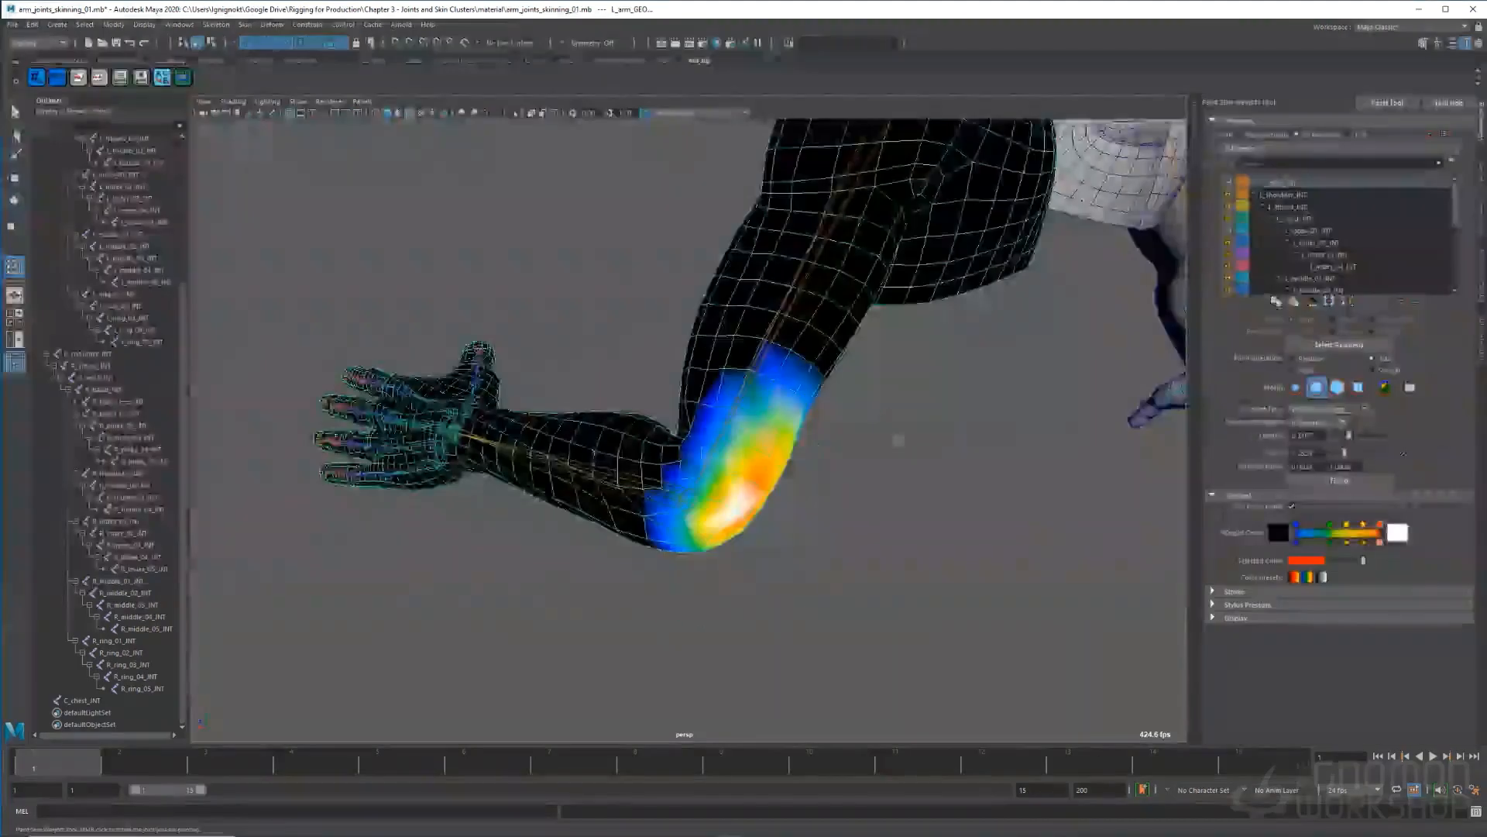
# - Flood the left arm's DQ blend weights twice with Smooth at opacity 1.0, and leave the paint tool
pyautogui.click(1391, 376)
pyautogui.moveTo(1351, 436); pyautogui.dragTo(1411, 436)
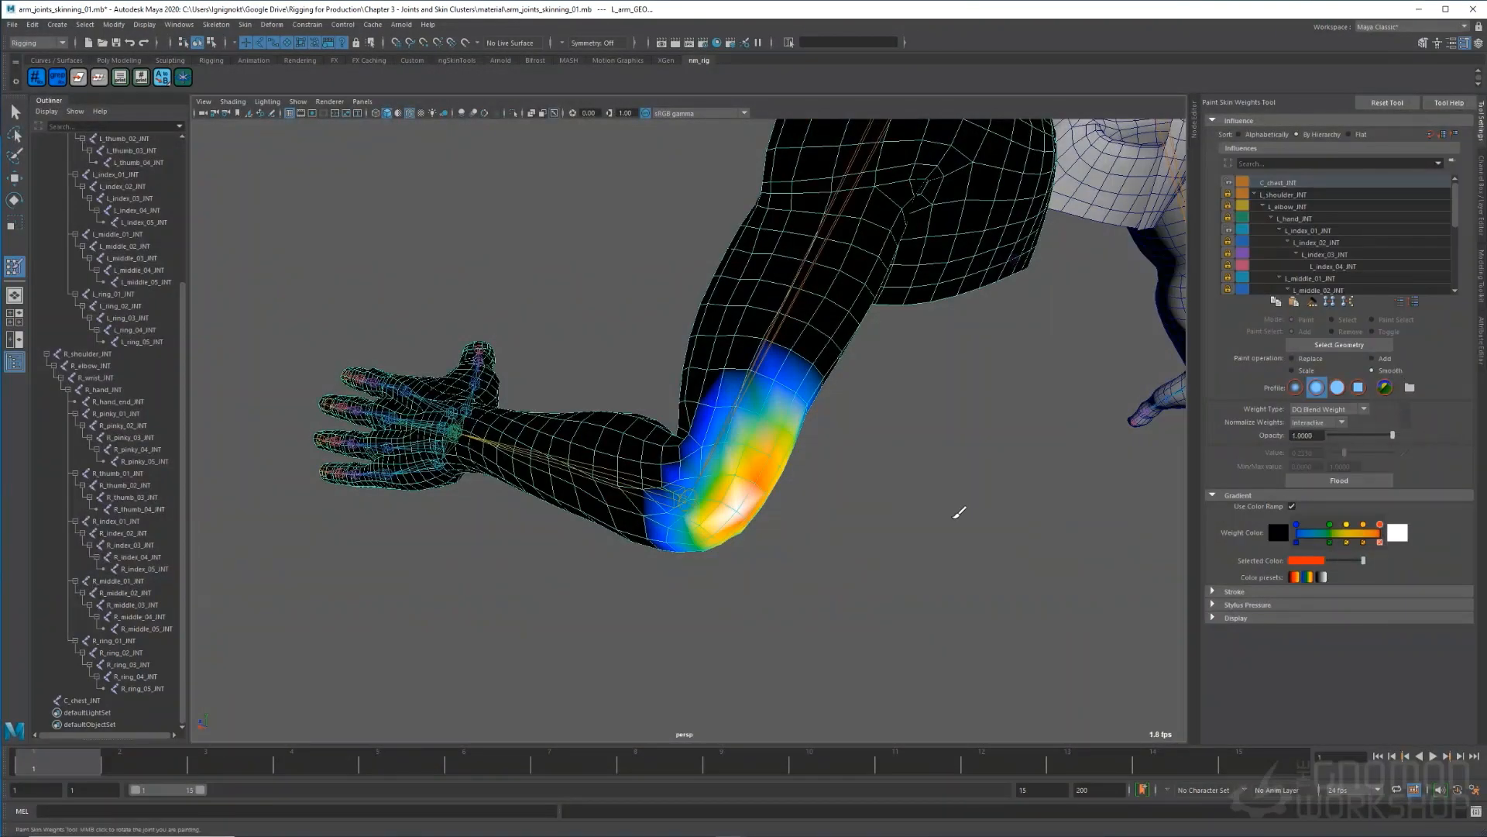
pyautogui.keyDown('alt'); pyautogui.moveTo(959, 513); pyautogui.dragTo(1210, 531); pyautogui.keyUp('alt')
pyautogui.click(1343, 481)
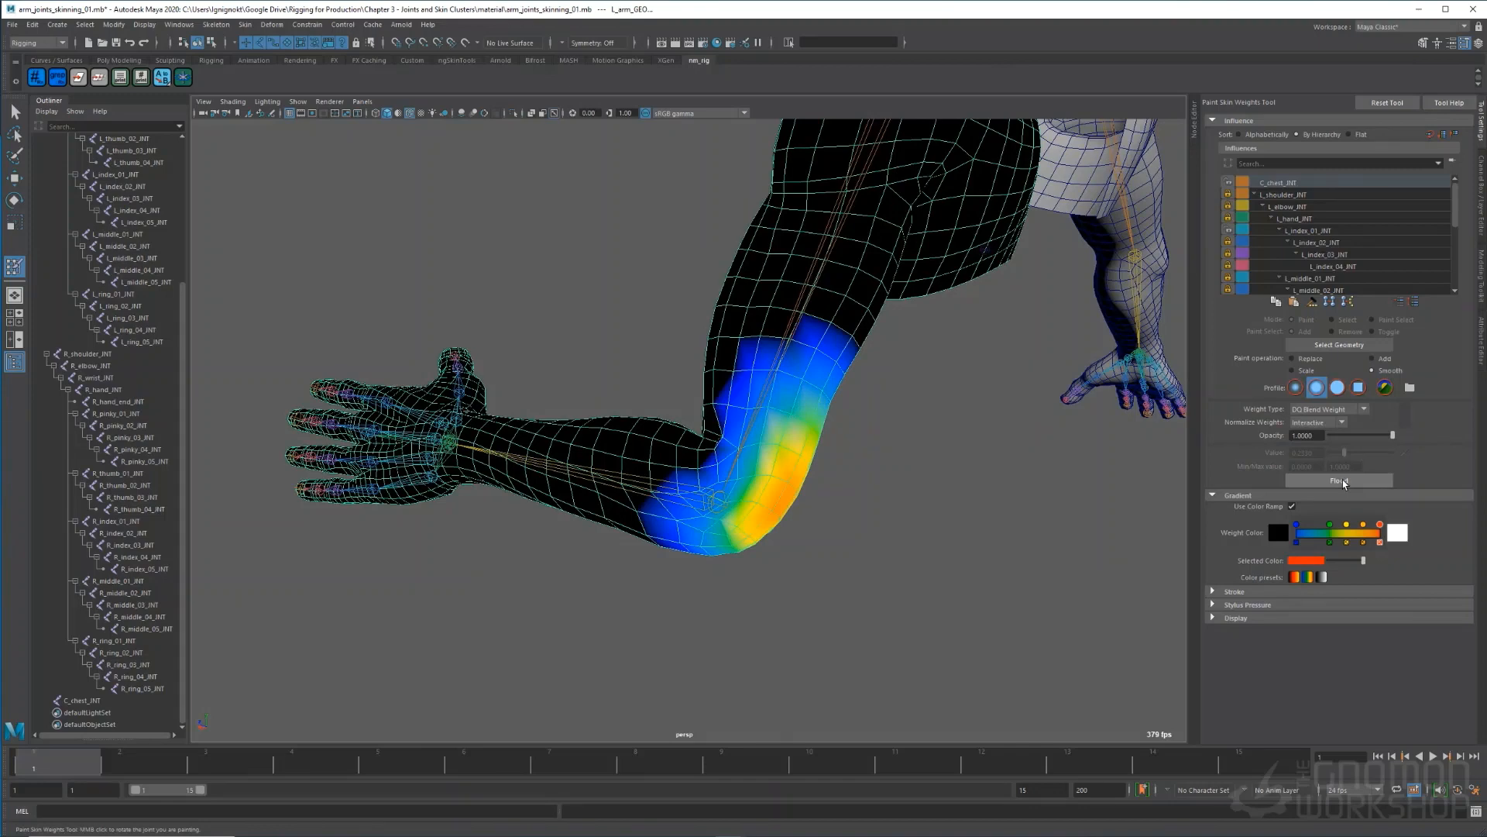
pyautogui.click(1342, 481)
pyautogui.keyDown('alt'); pyautogui.moveTo(940, 521); pyautogui.dragTo(963, 535); pyautogui.keyUp('alt')
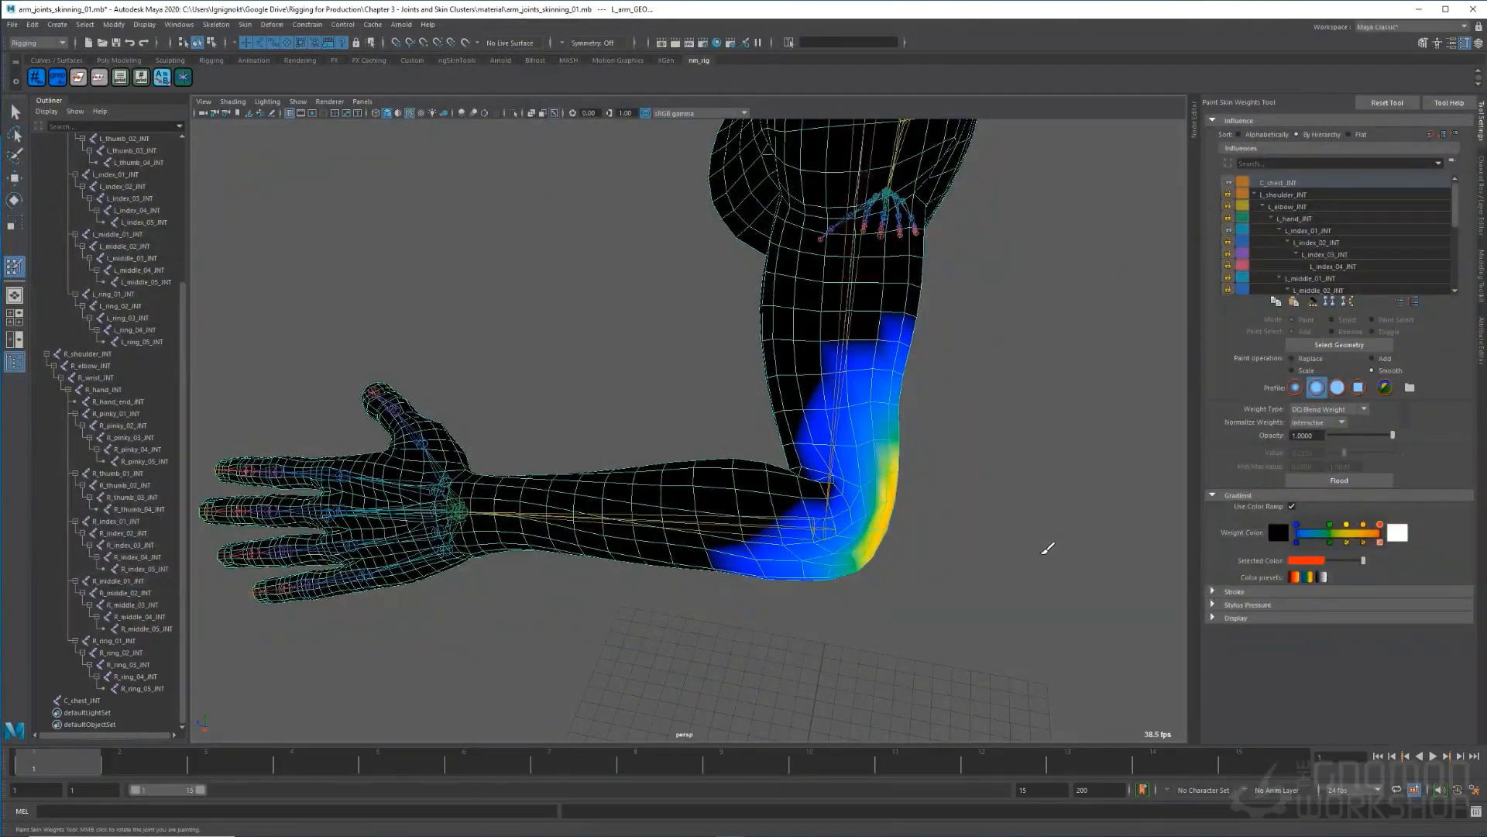
pyautogui.press('w')
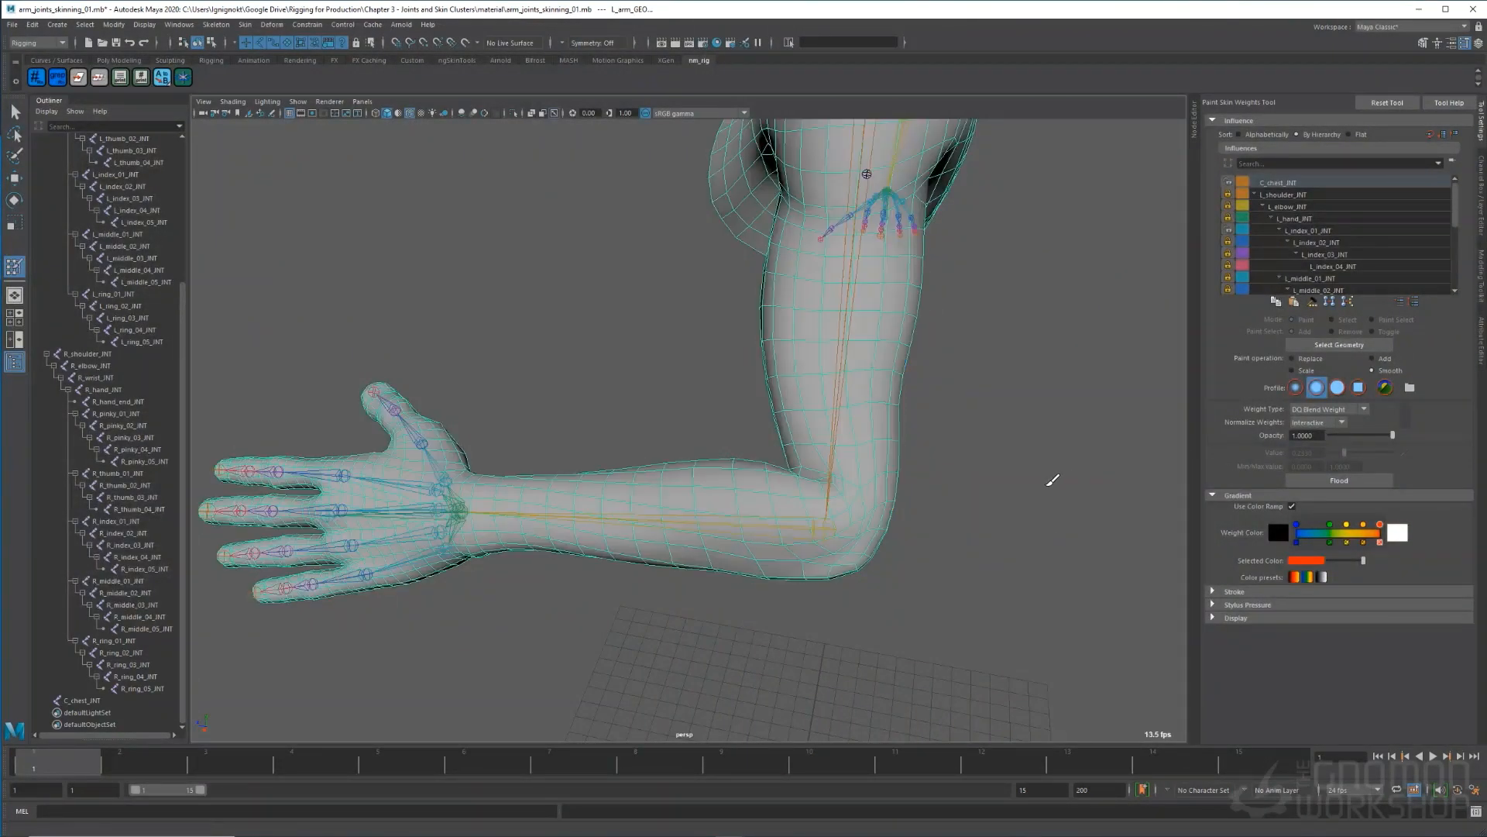
# - Compare elbow deformation by switching the skinCluster1 Skinning Method to Classic Linear and back to Weight Blended
pyautogui.hotkey('ctrl', 'a')
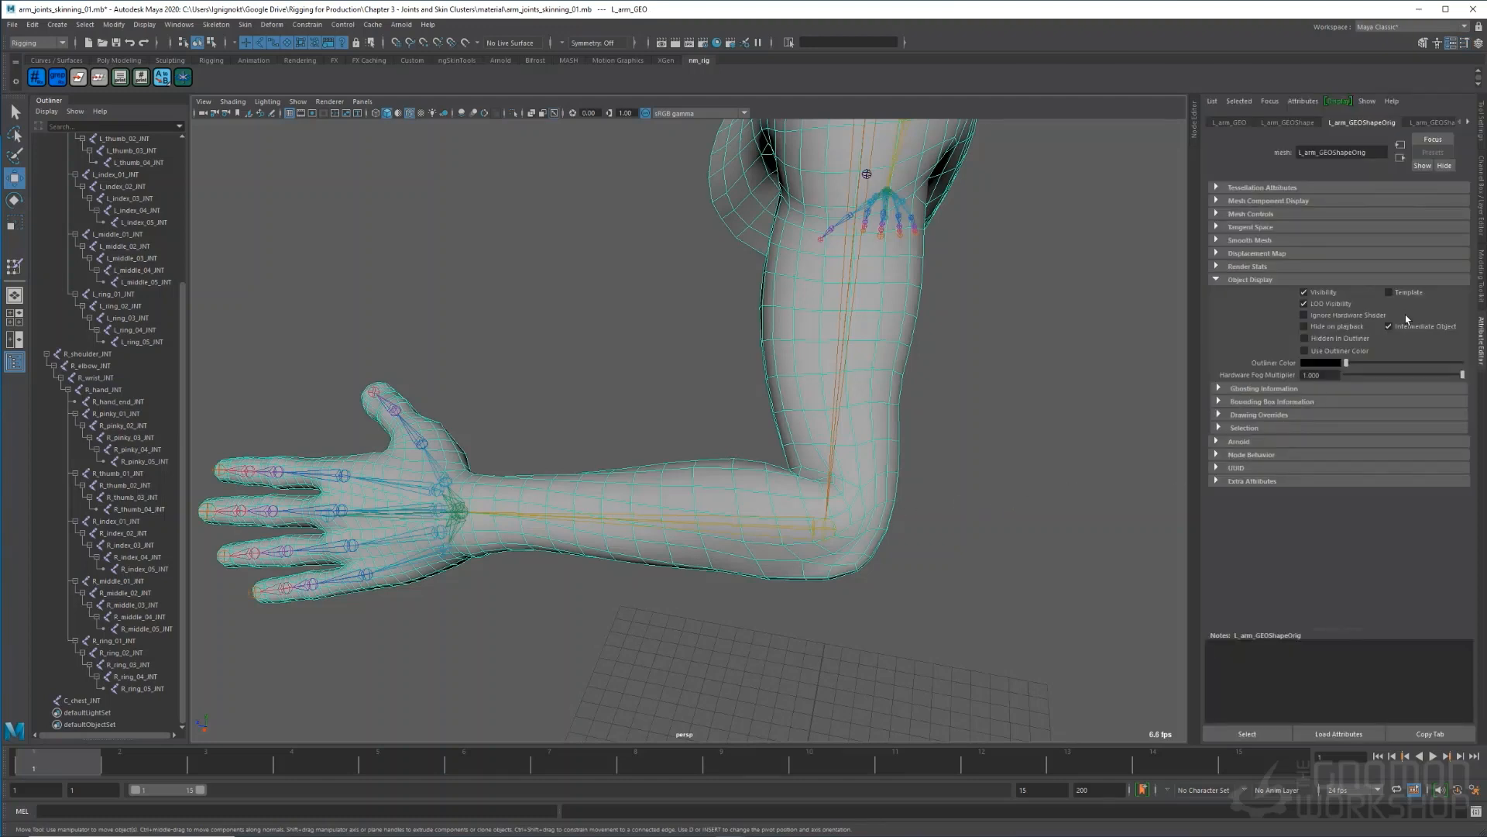
pyautogui.hotkey('ctrl', 'a')
pyautogui.click(1371, 260)
pyautogui.click(1451, 278)
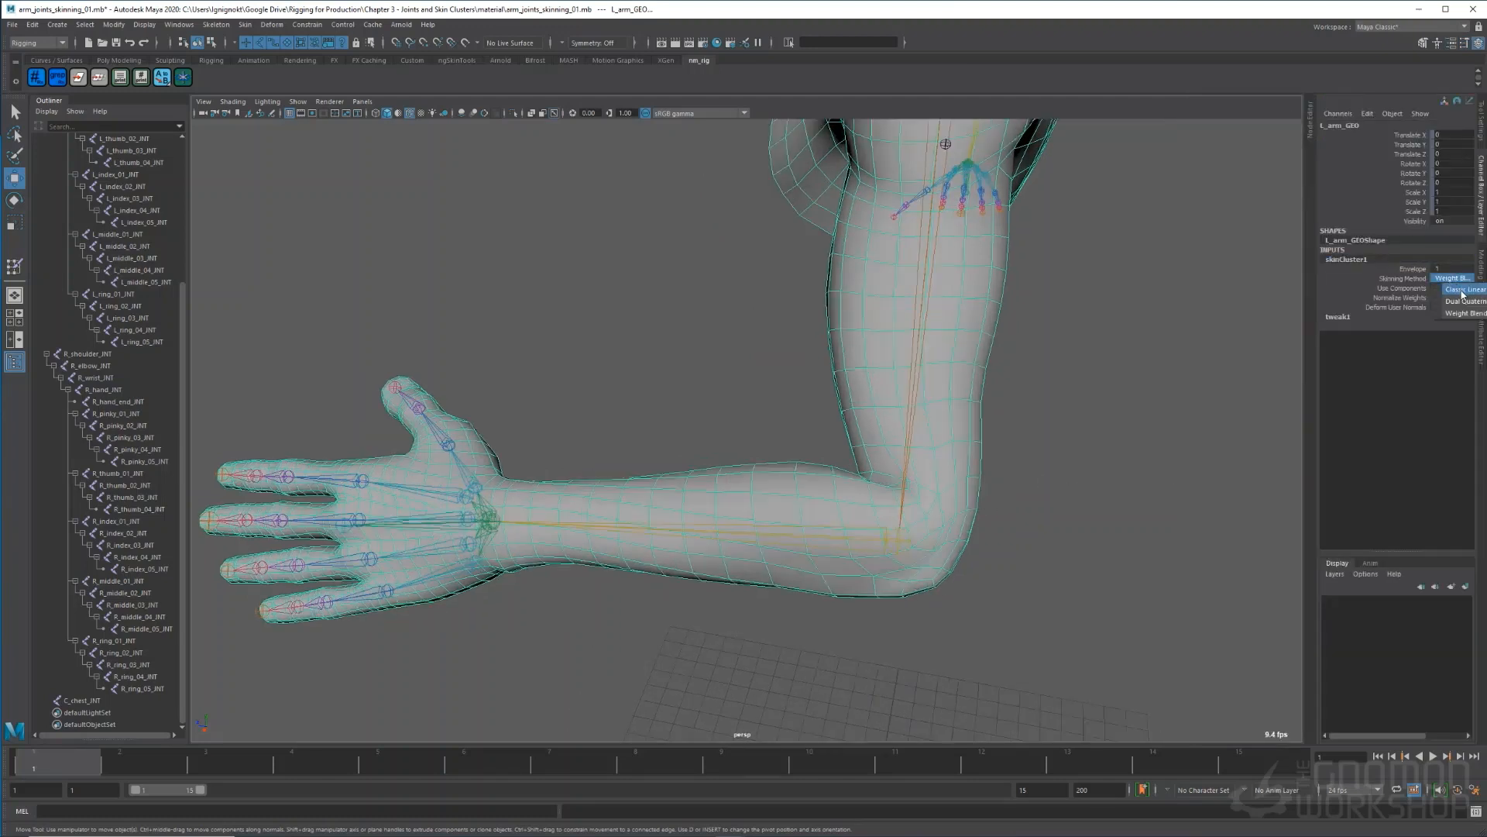
pyautogui.click(1463, 290)
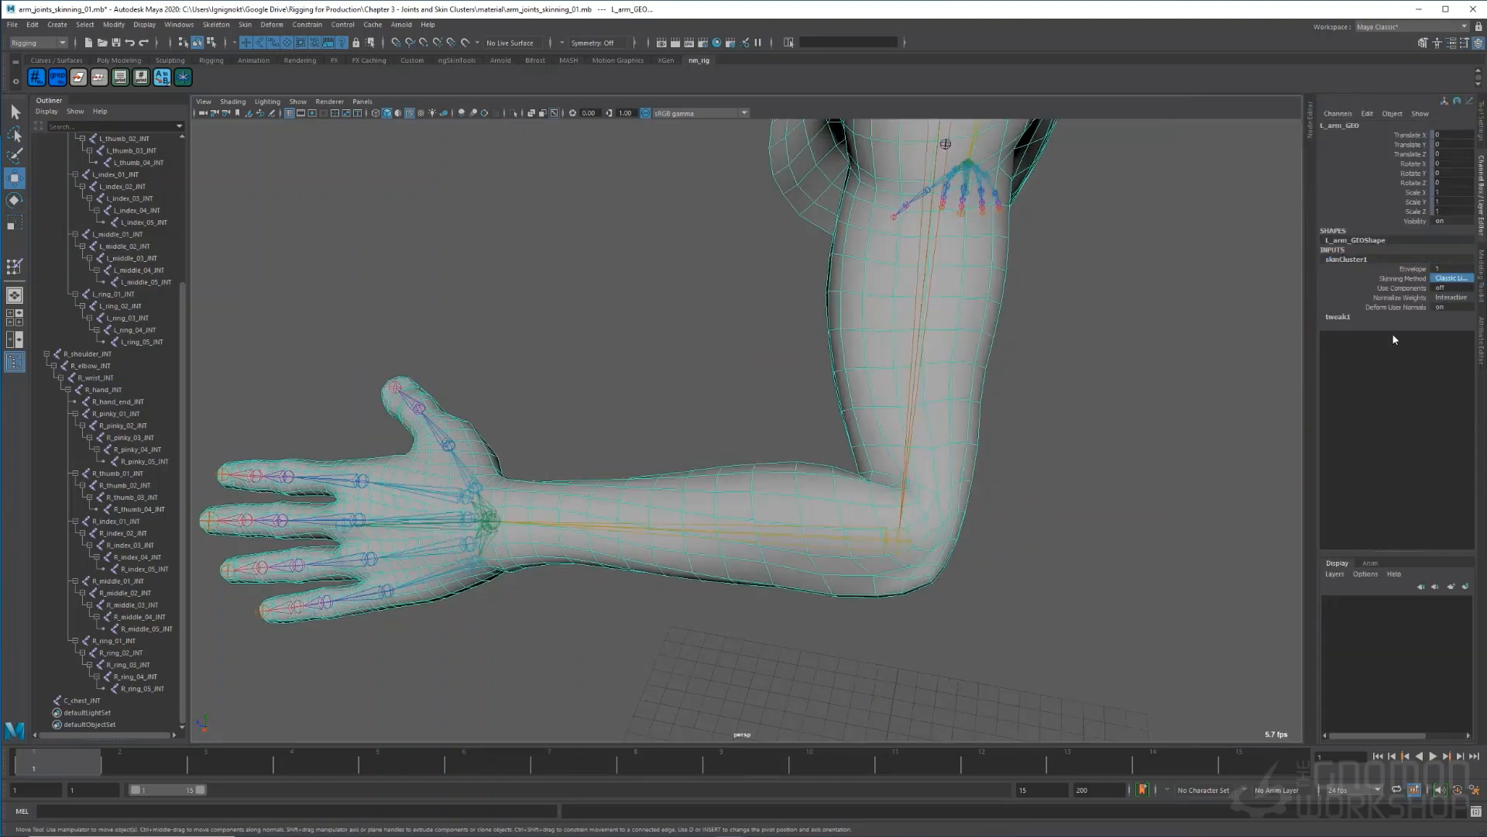
pyautogui.click(1453, 278)
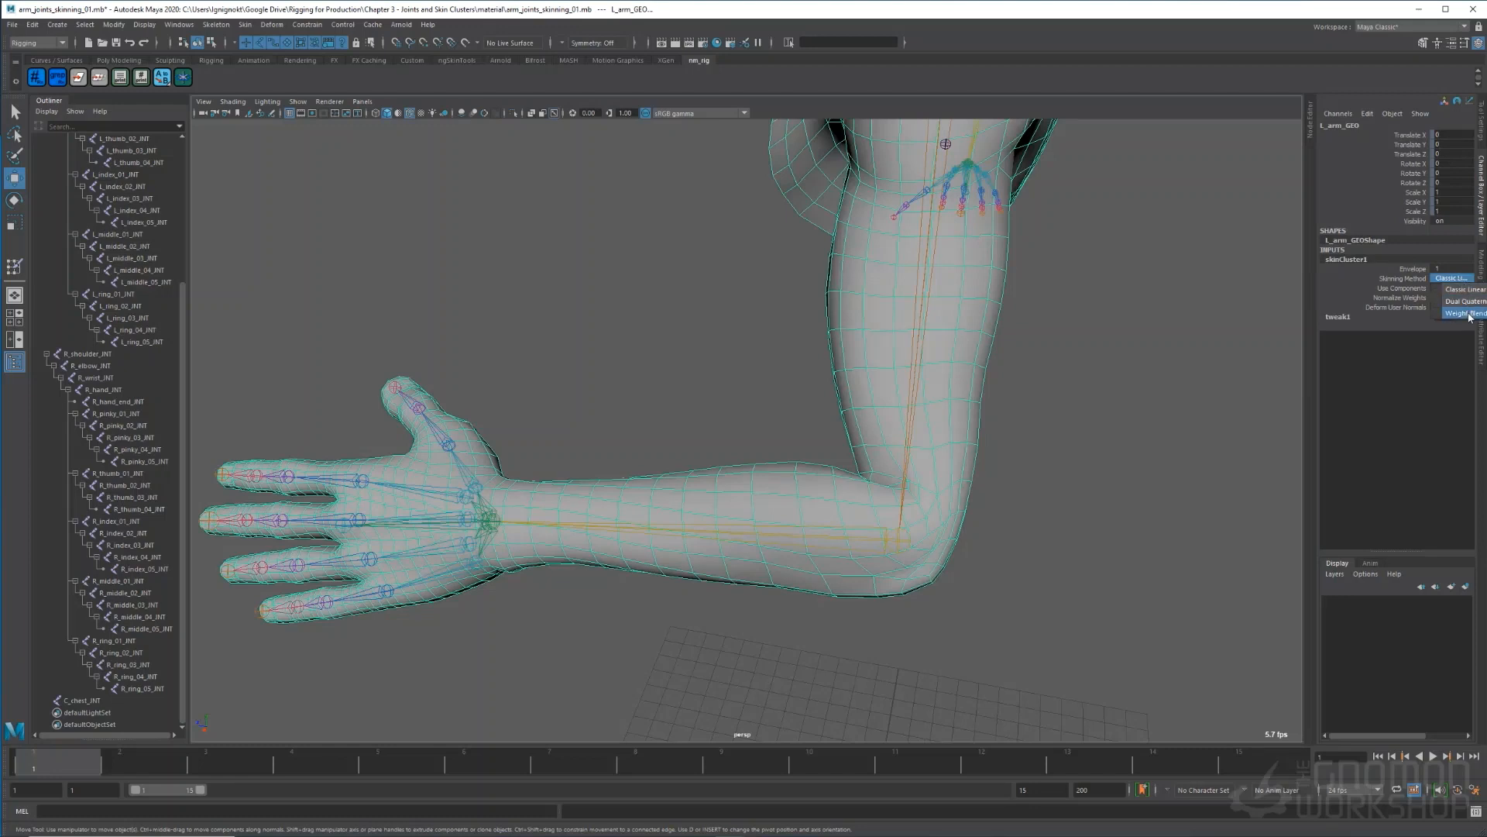
pyautogui.click(1468, 314)
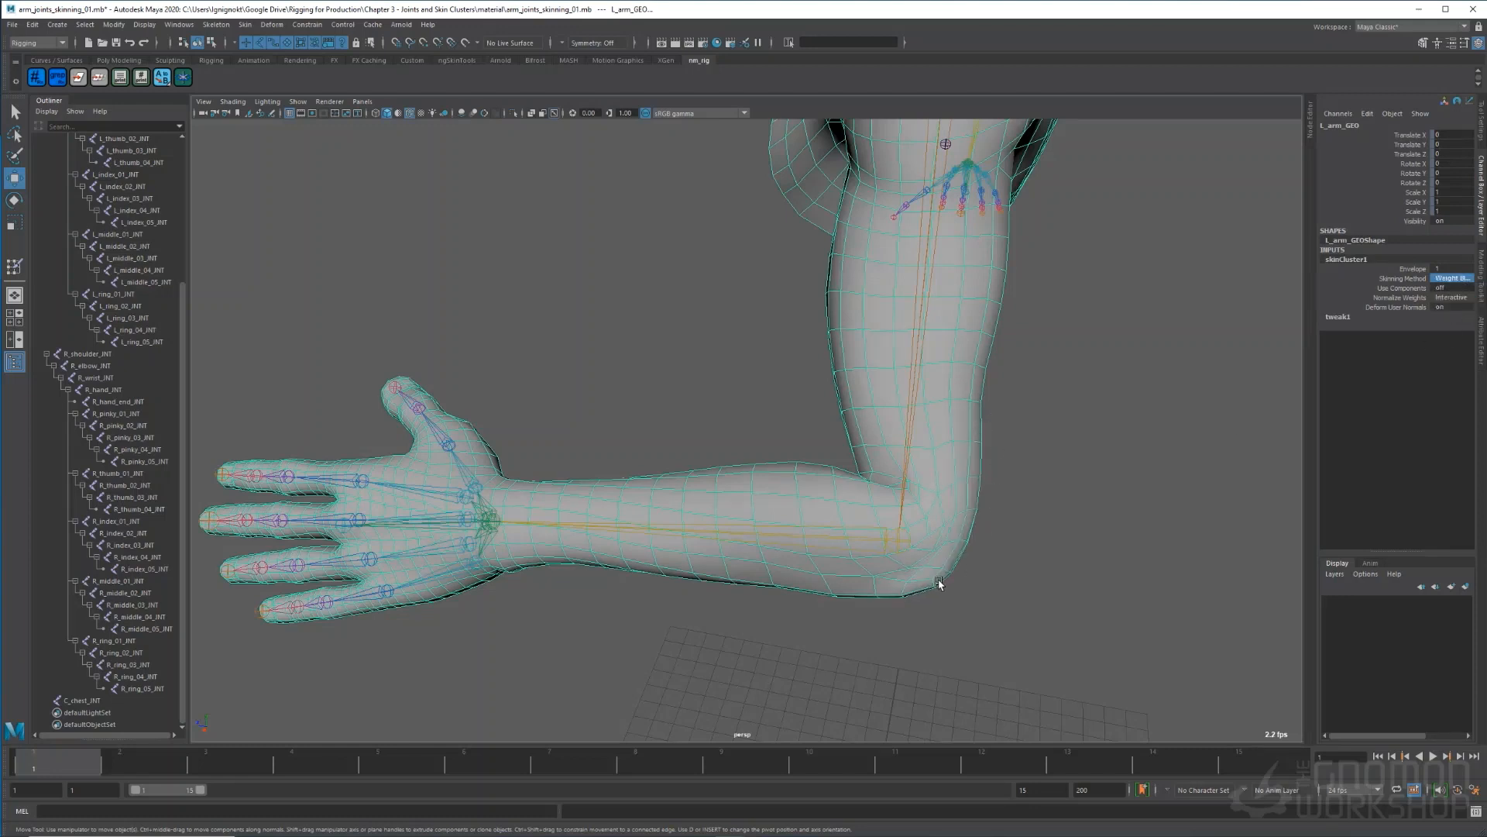
# - Switch the skinCluster1 Skinning Method to Dual Quaternion, return it to Classic Linear, and clear the selection
pyautogui.click(1452, 278)
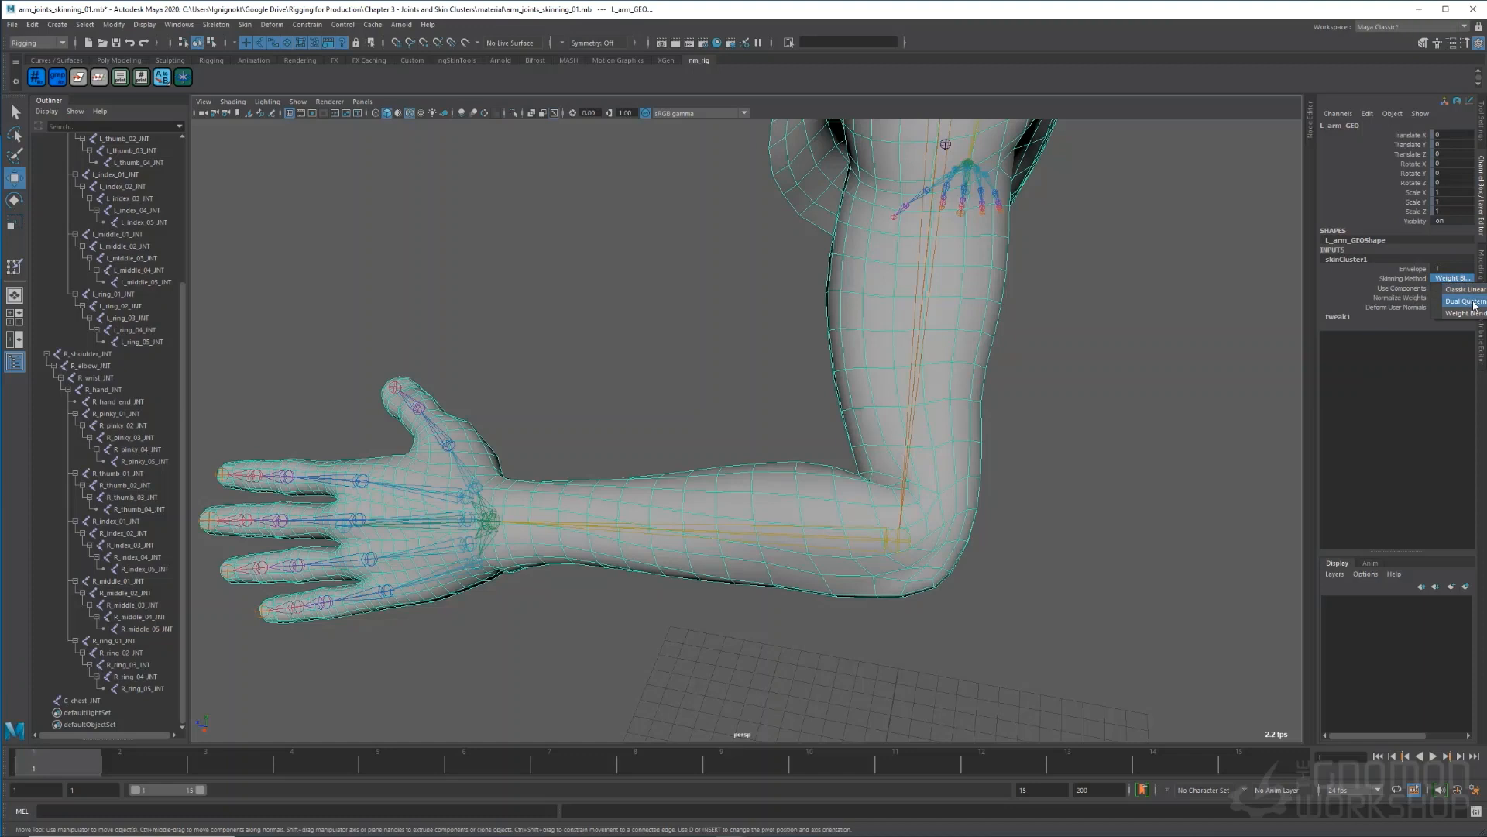
pyautogui.click(1475, 305)
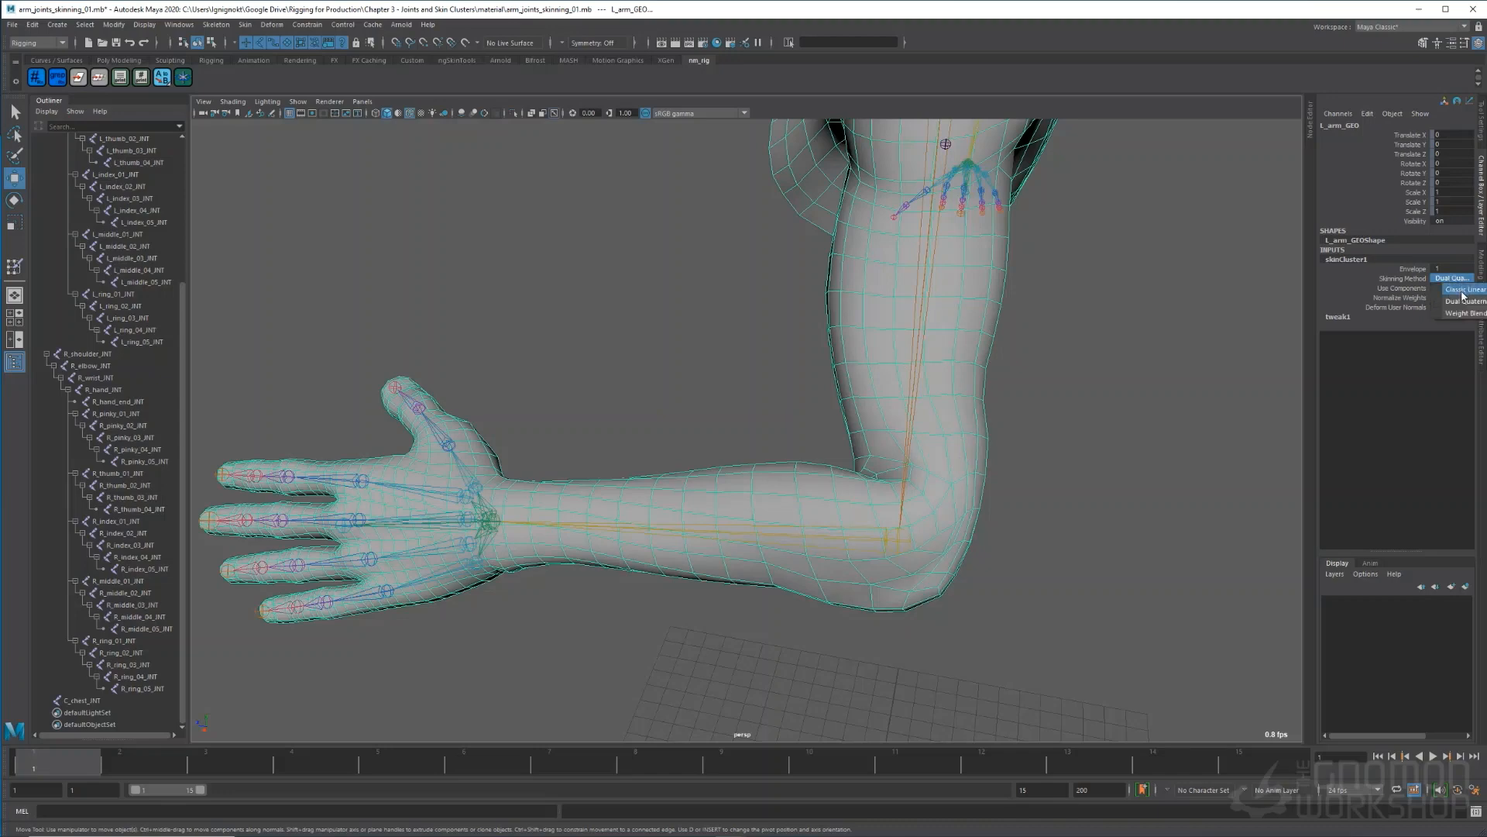
pyautogui.click(1157, 489)
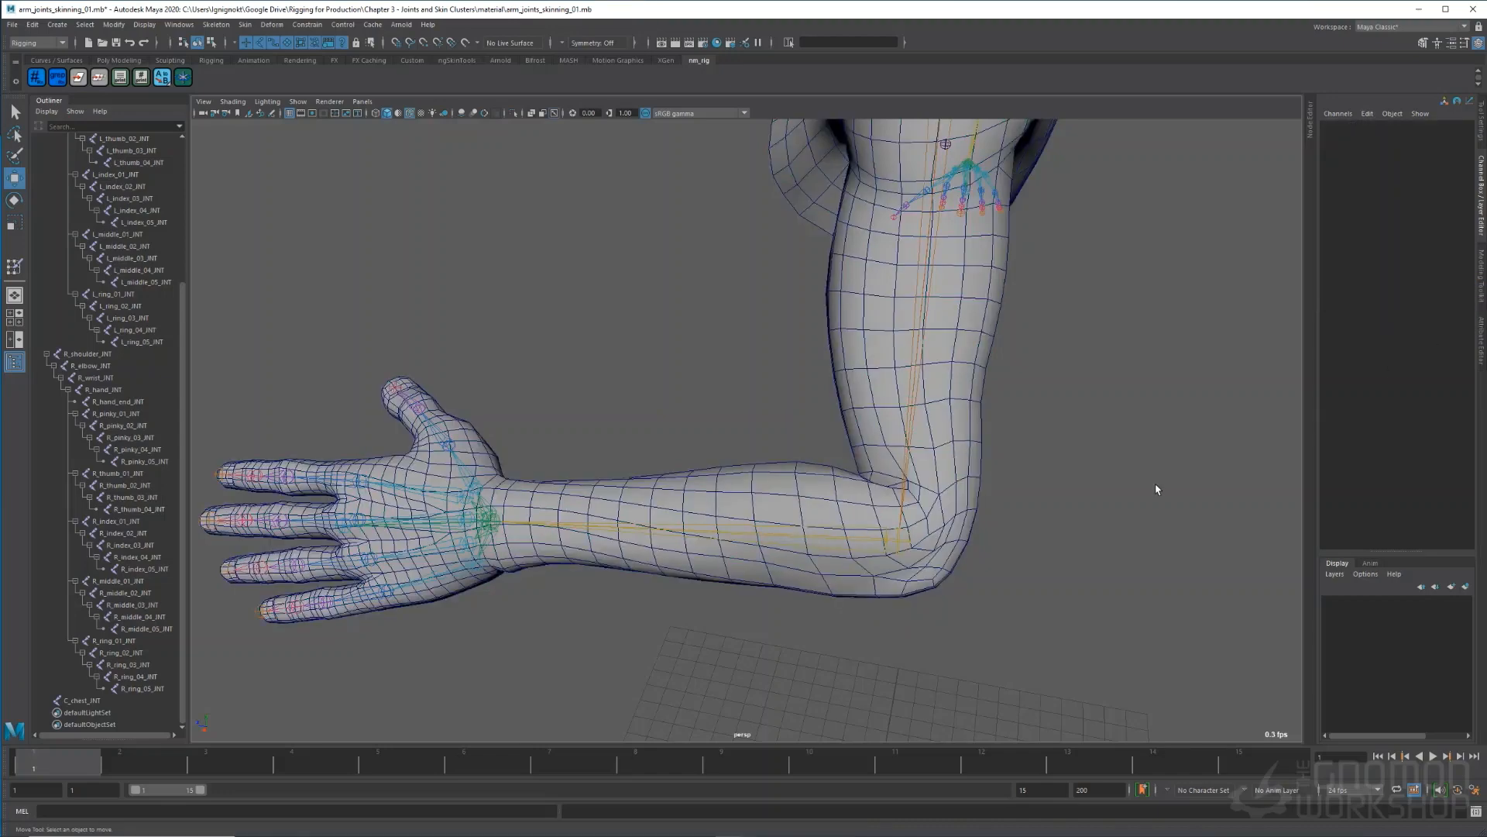